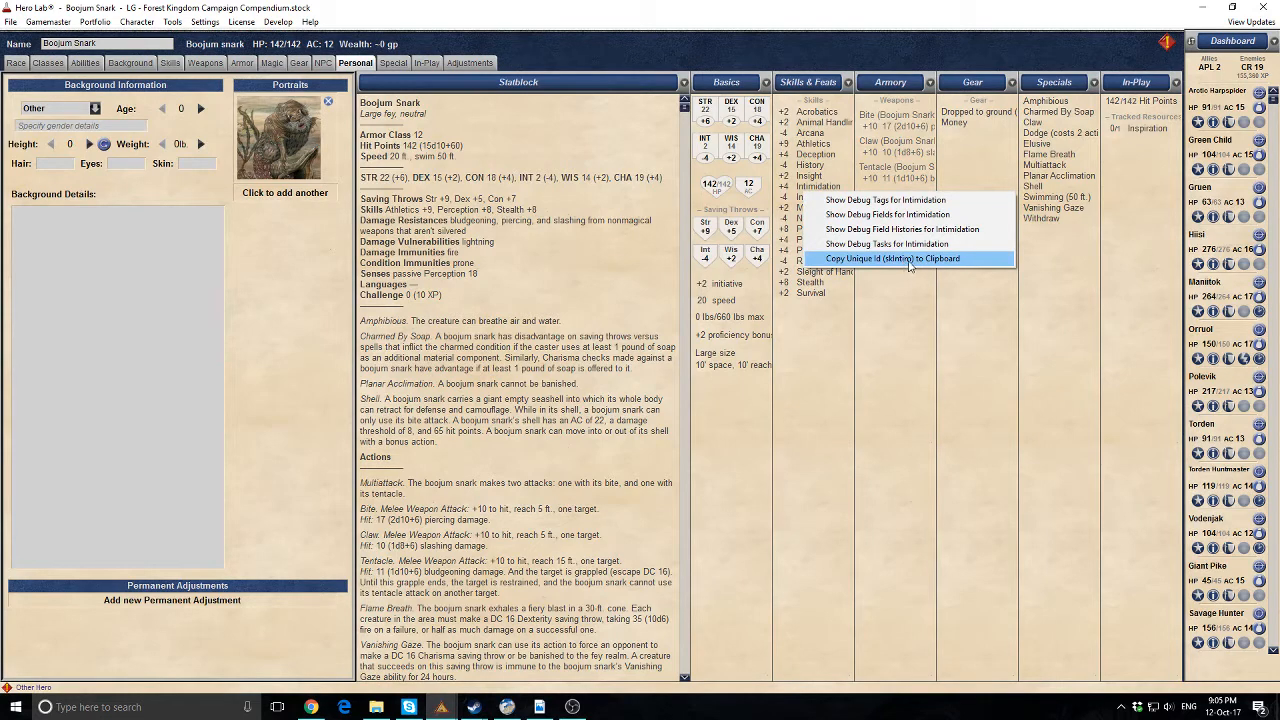
Copy the Intimidation skill's unique ID to the clipboard and inspect the debug tags for Stealth
click(899, 260)
right_click(811, 289)
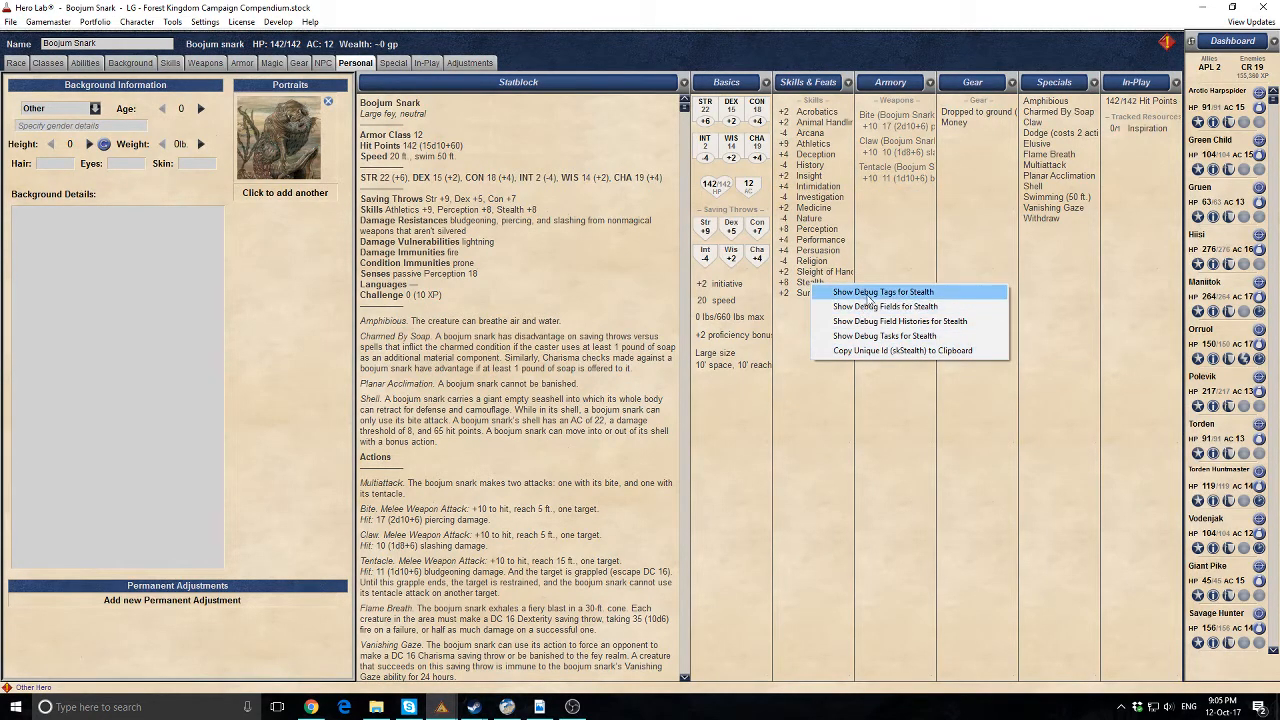
click(870, 294)
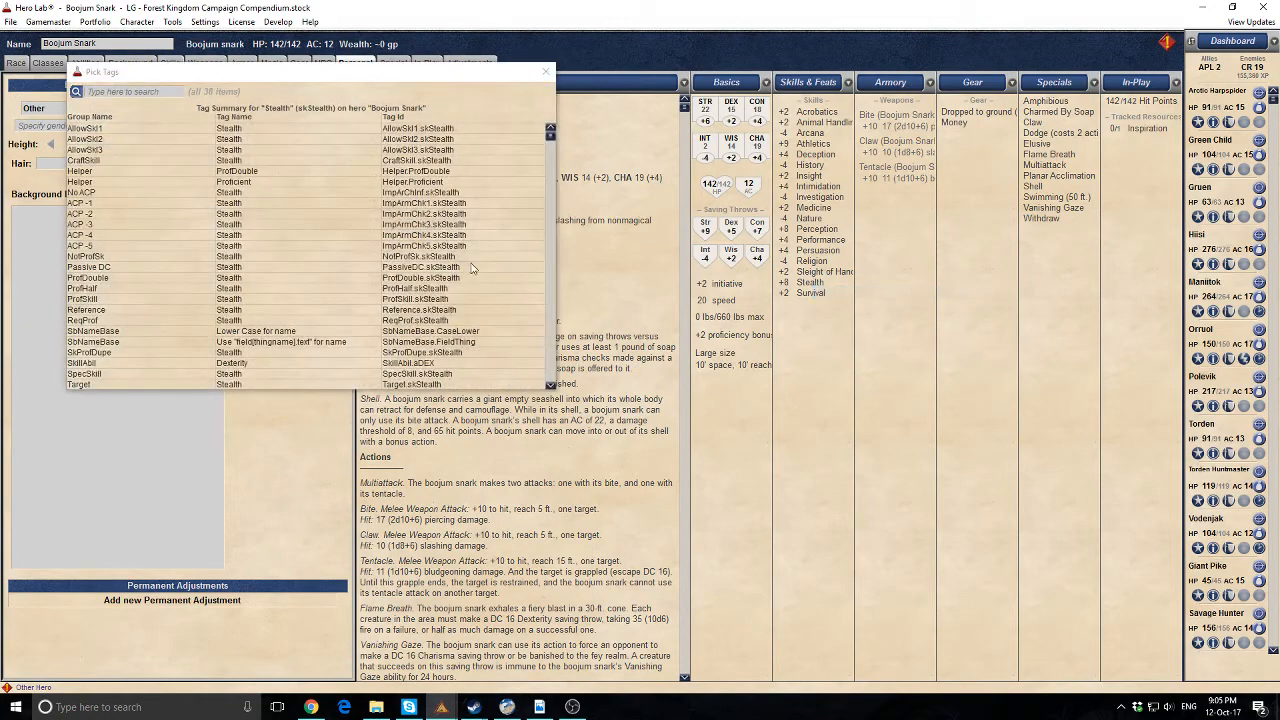
click(545, 74)
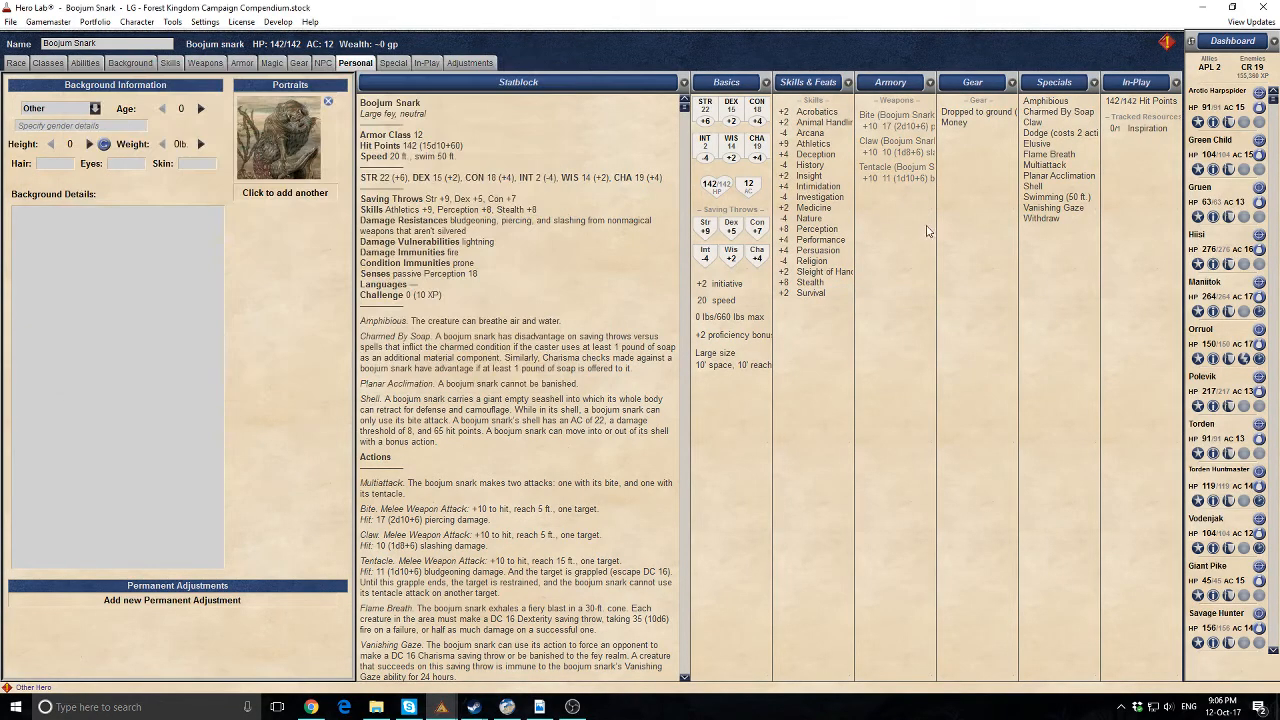
Examine the debug fields of the Investigation skill through to the end of the list and close them
right_click(822, 198)
click(850, 223)
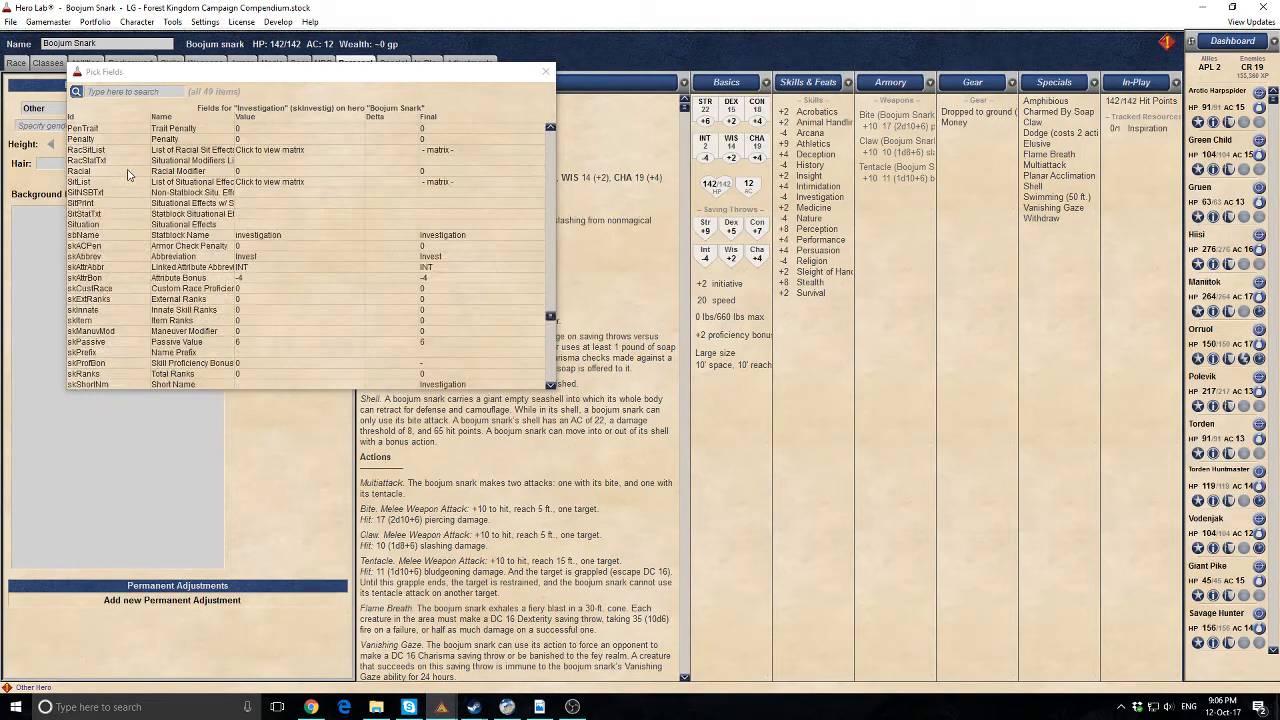
scroll(130, 180, down, 2)
scroll(178, 243, down, 2)
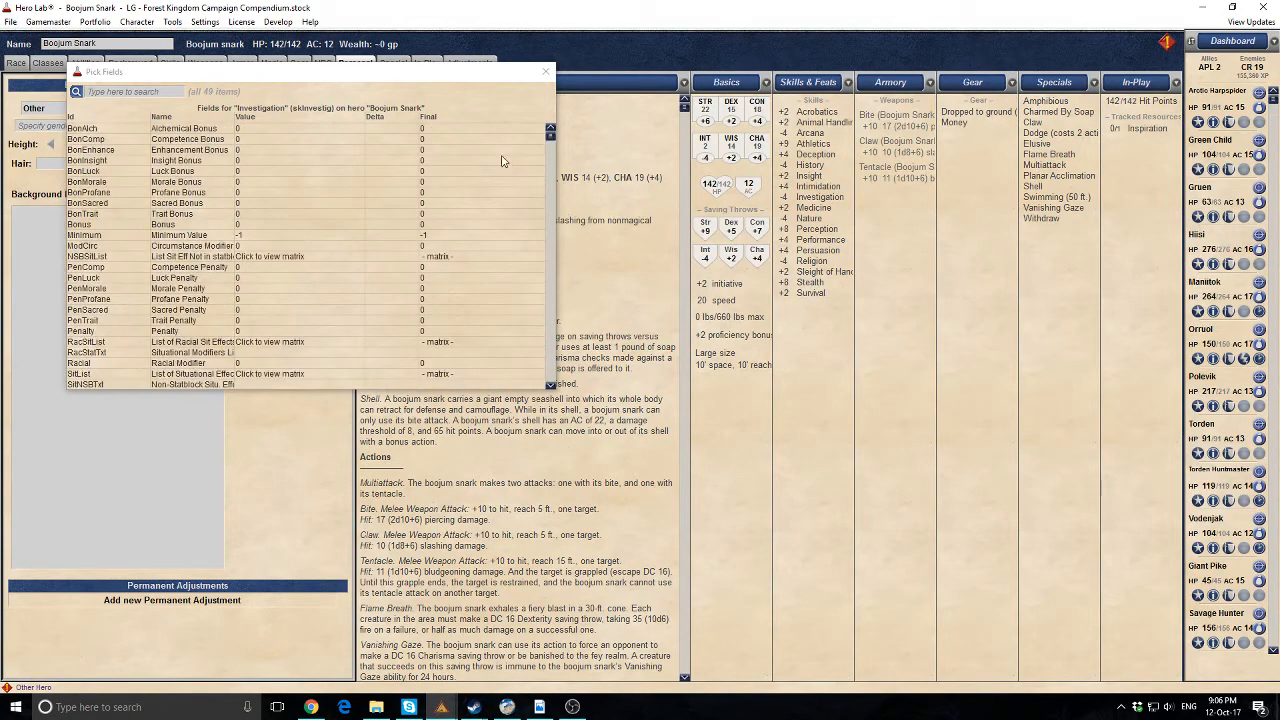
scroll(508, 240, down, 4)
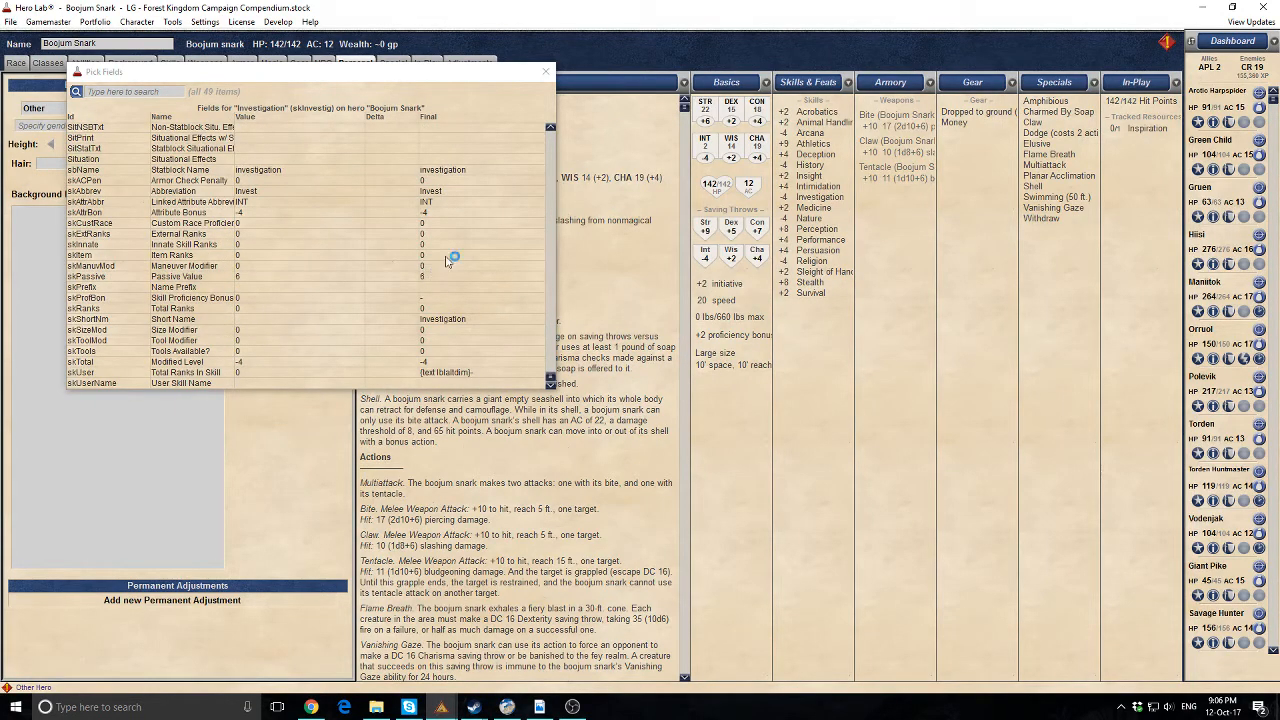
click(545, 72)
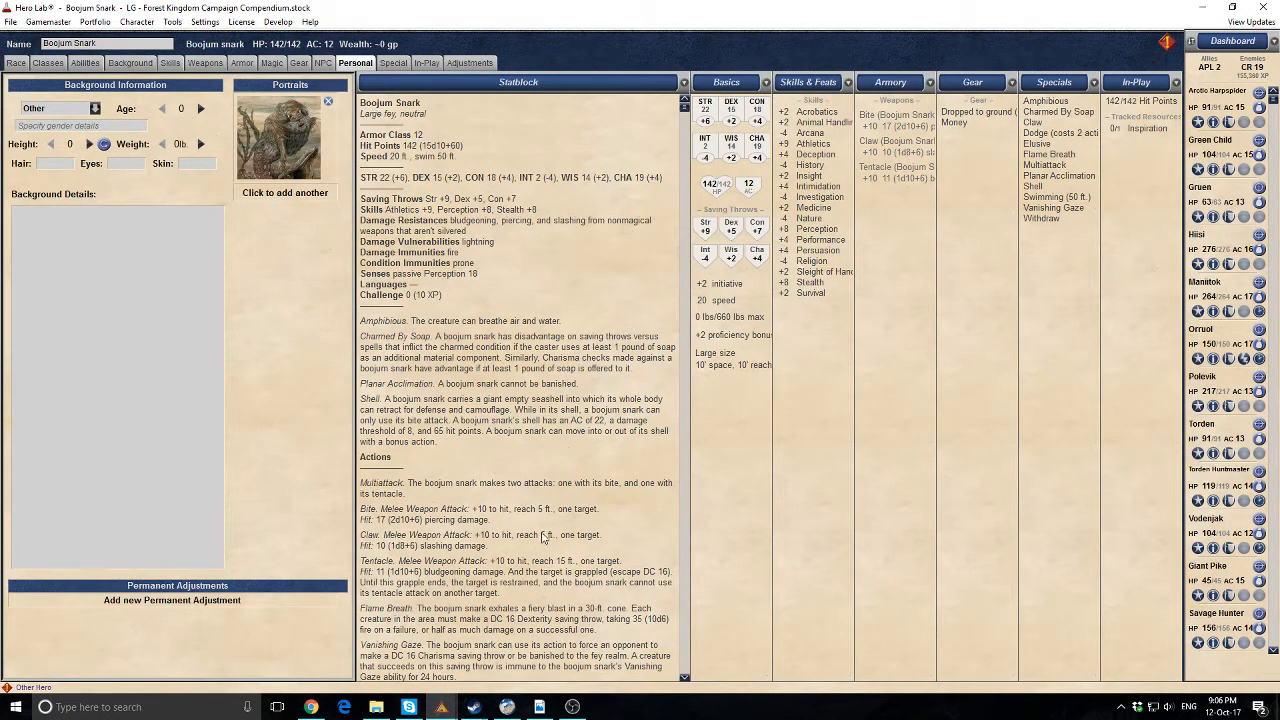
Launch the Hero Lab Editor and bring up BoL_FairyTale_5e.pdf beside it at the variegated faerie dragon's stat block
click(178, 22)
click(190, 37)
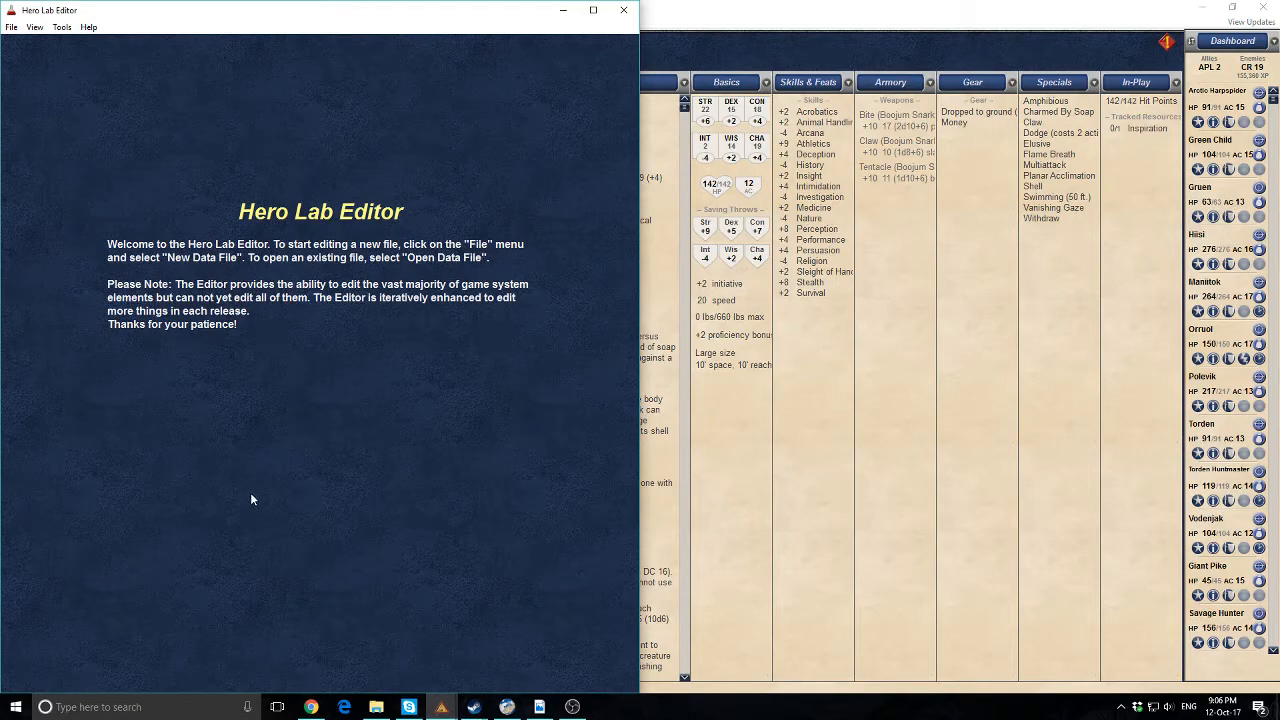
click(539, 707)
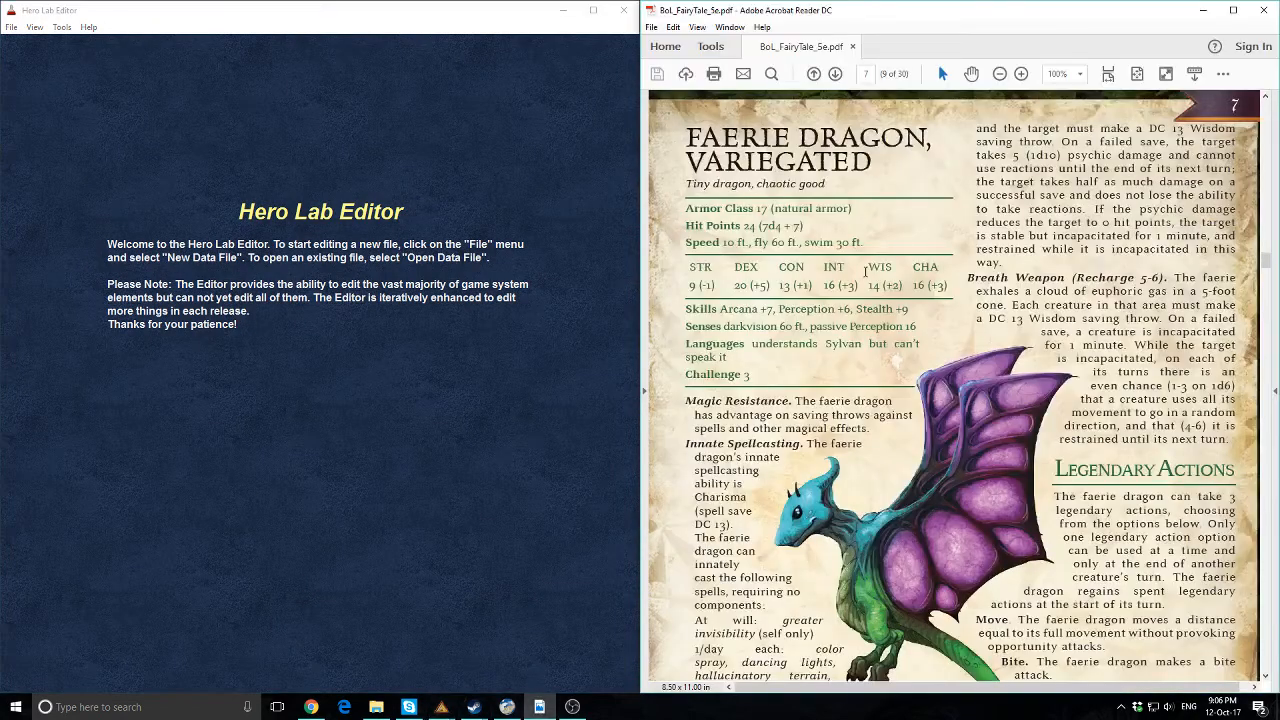
scroll(872, 265, down, 1)
scroll(872, 265, up, 2)
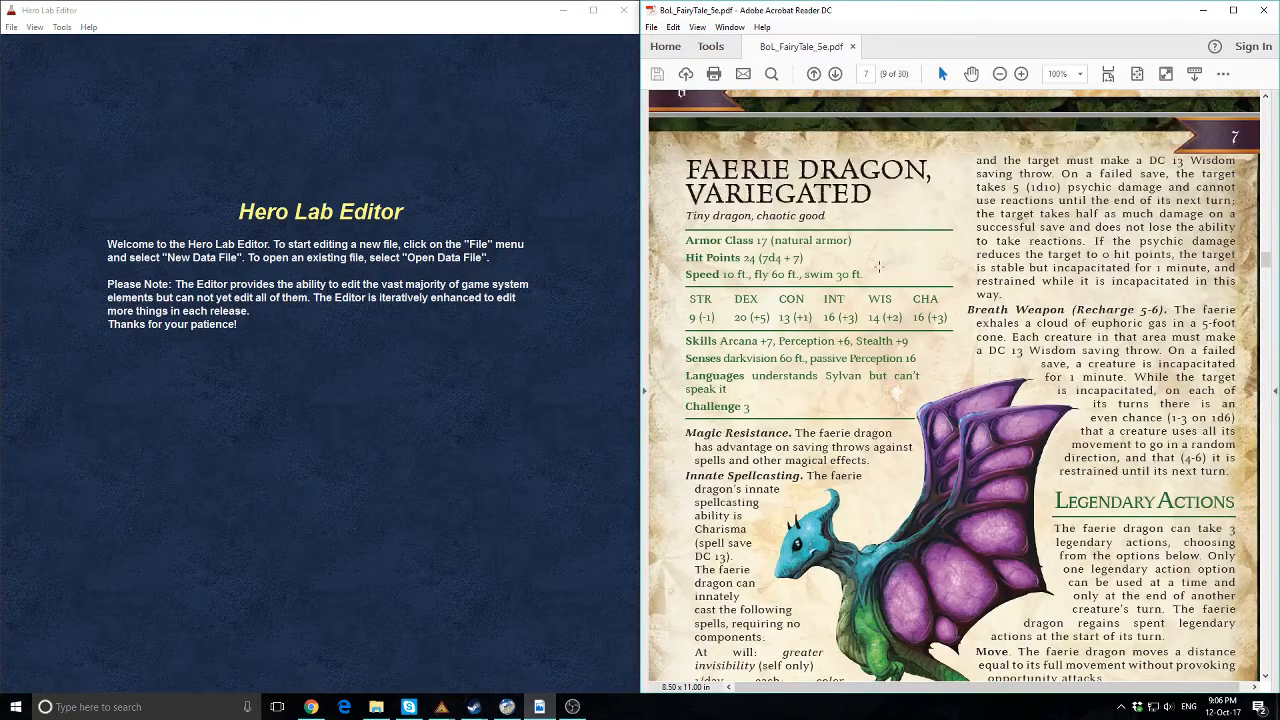
scroll(876, 268, up, 2)
scroll(876, 268, down, 2)
scroll(889, 306, down, 1)
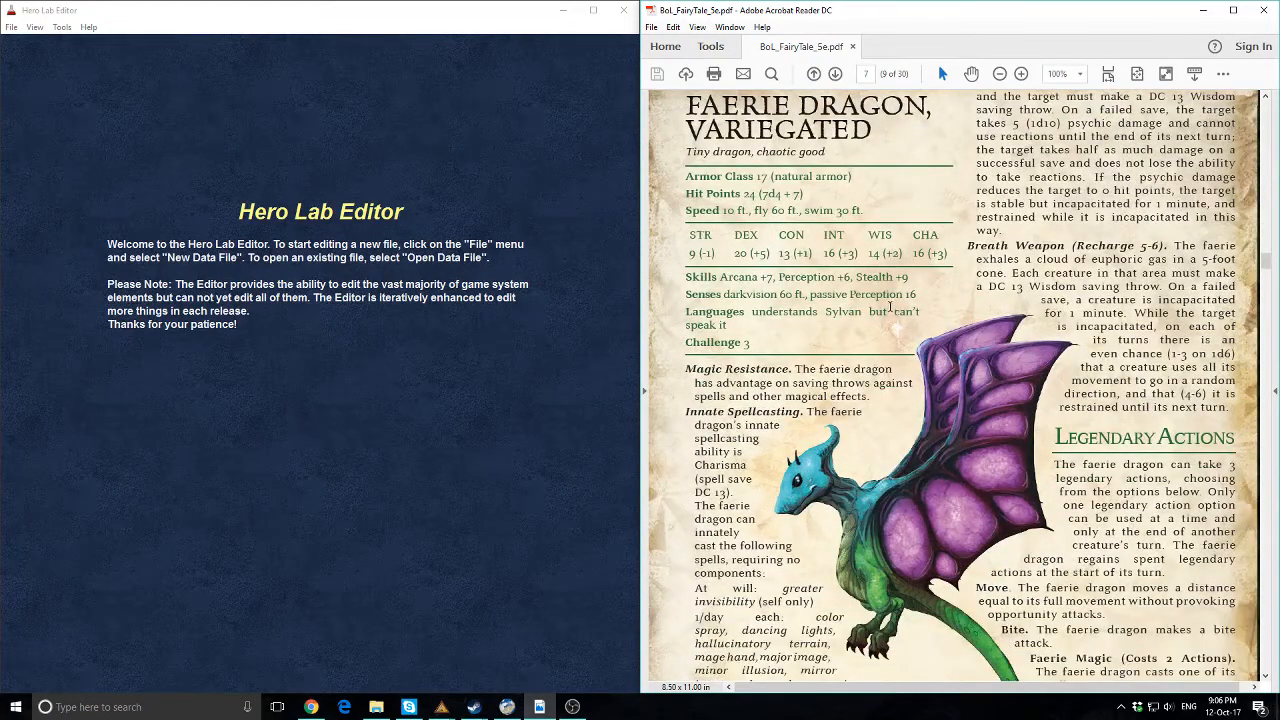
Open the recent data file LG_5e_Forest_Kingdom_Campaign_Compendium.user in the editor and show its Race entries
click(11, 29)
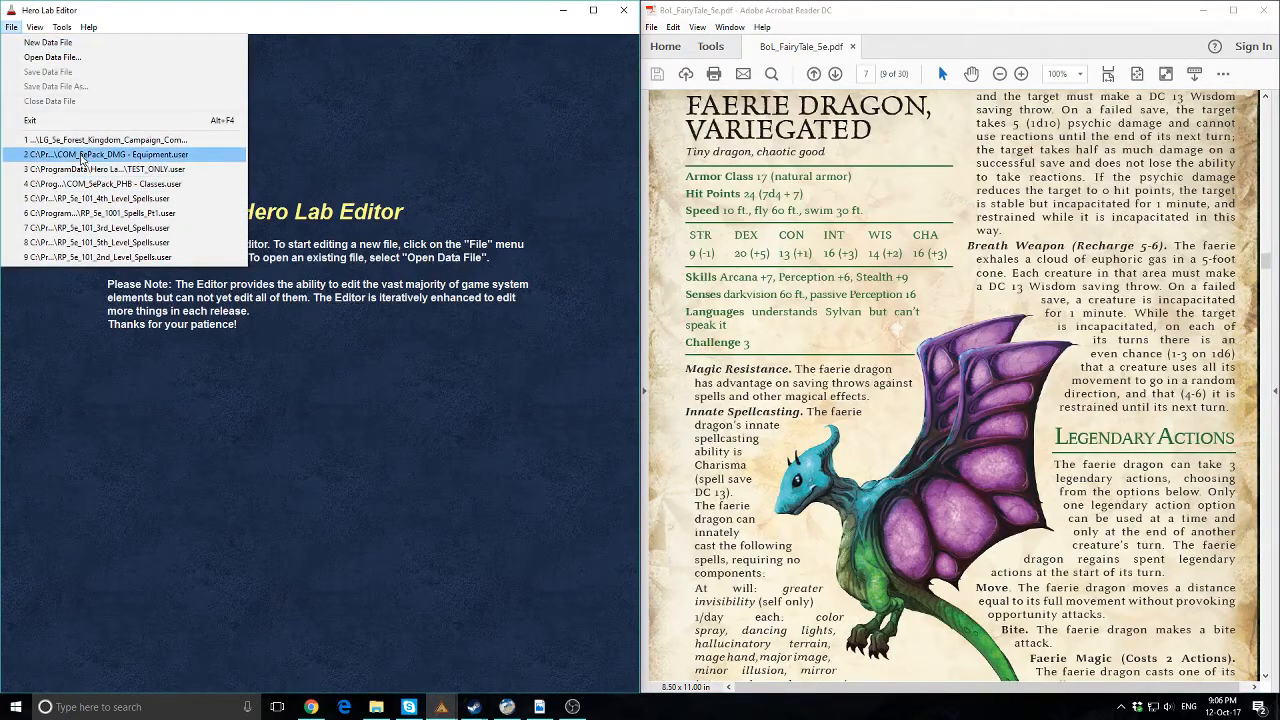
click(270, 430)
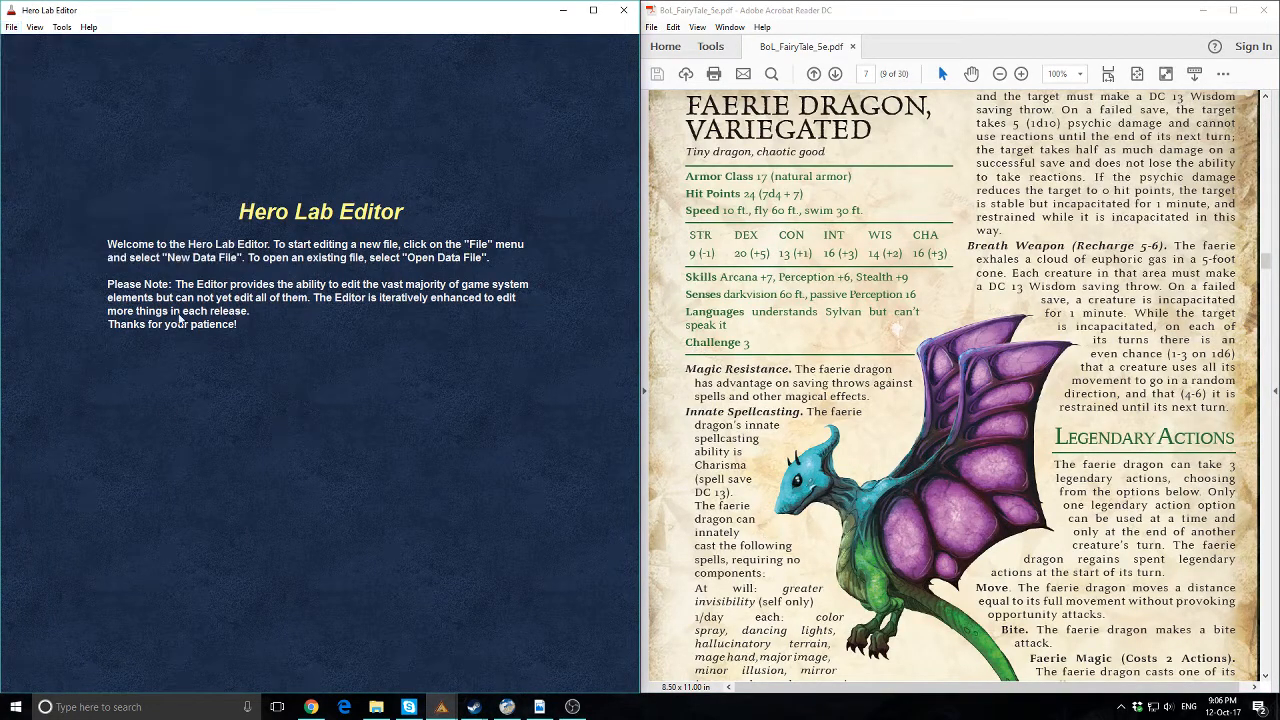
click(5, 28)
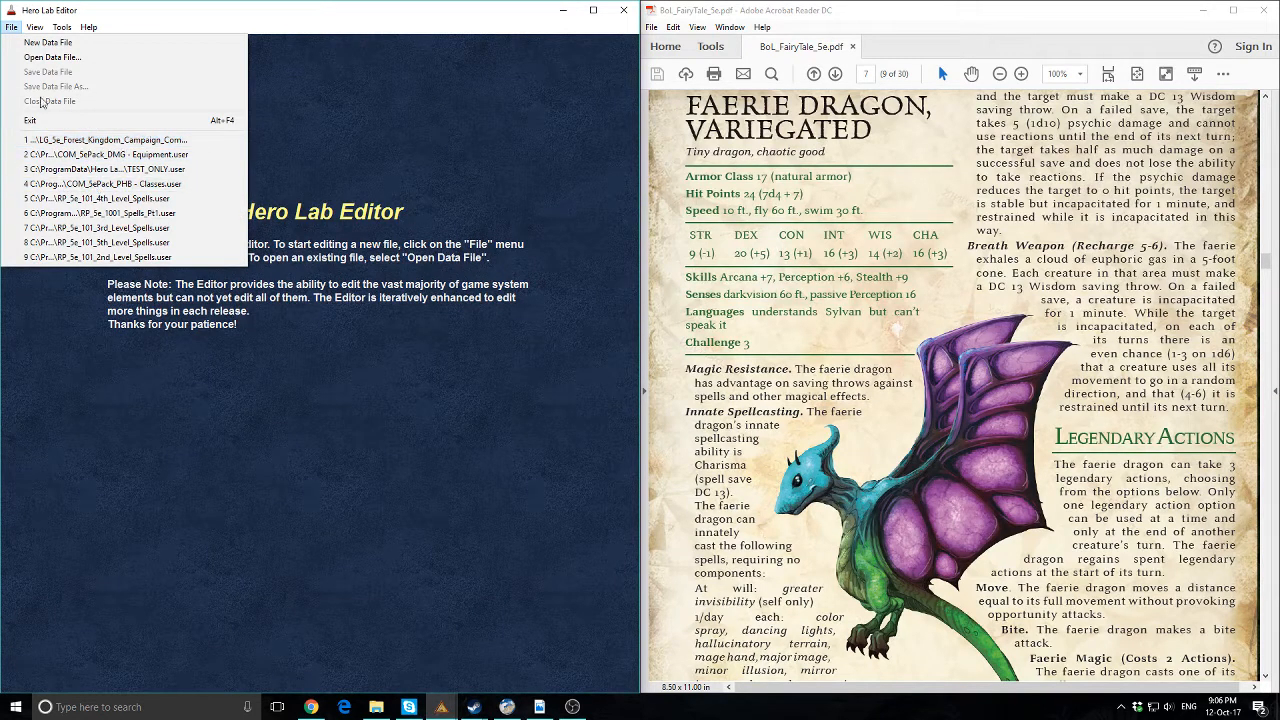
click(12, 27)
click(12, 27)
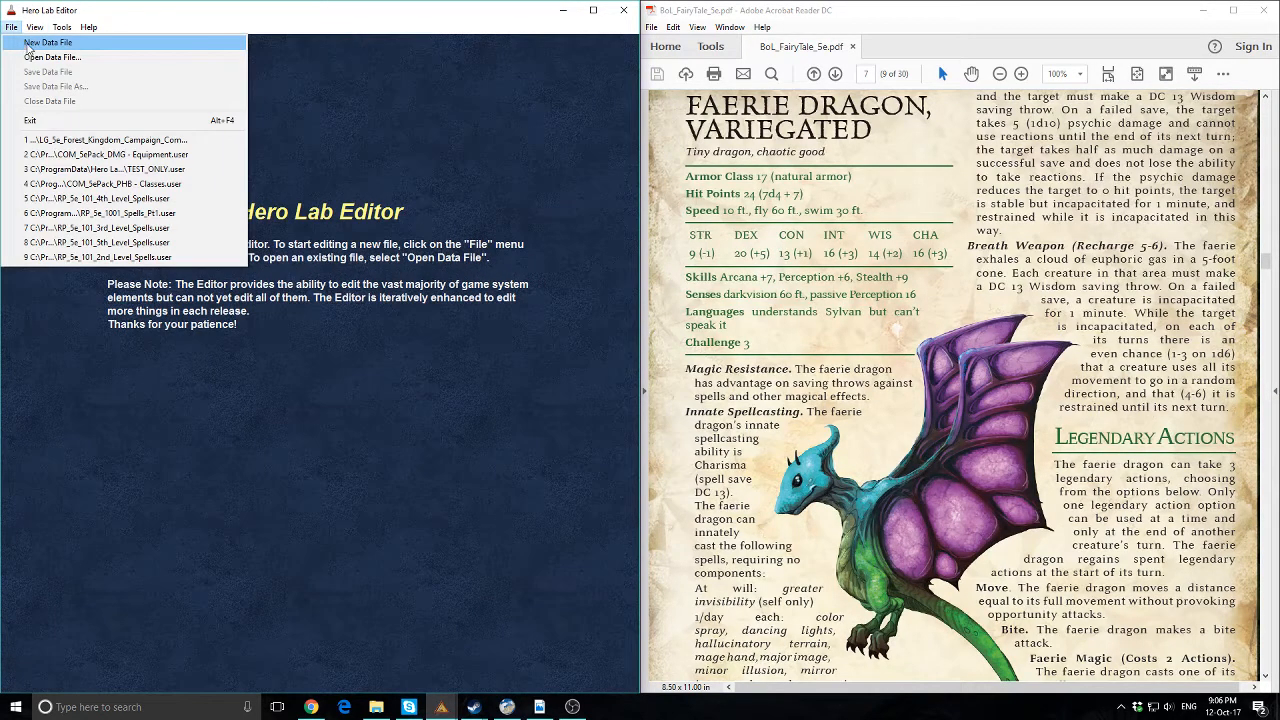
click(100, 140)
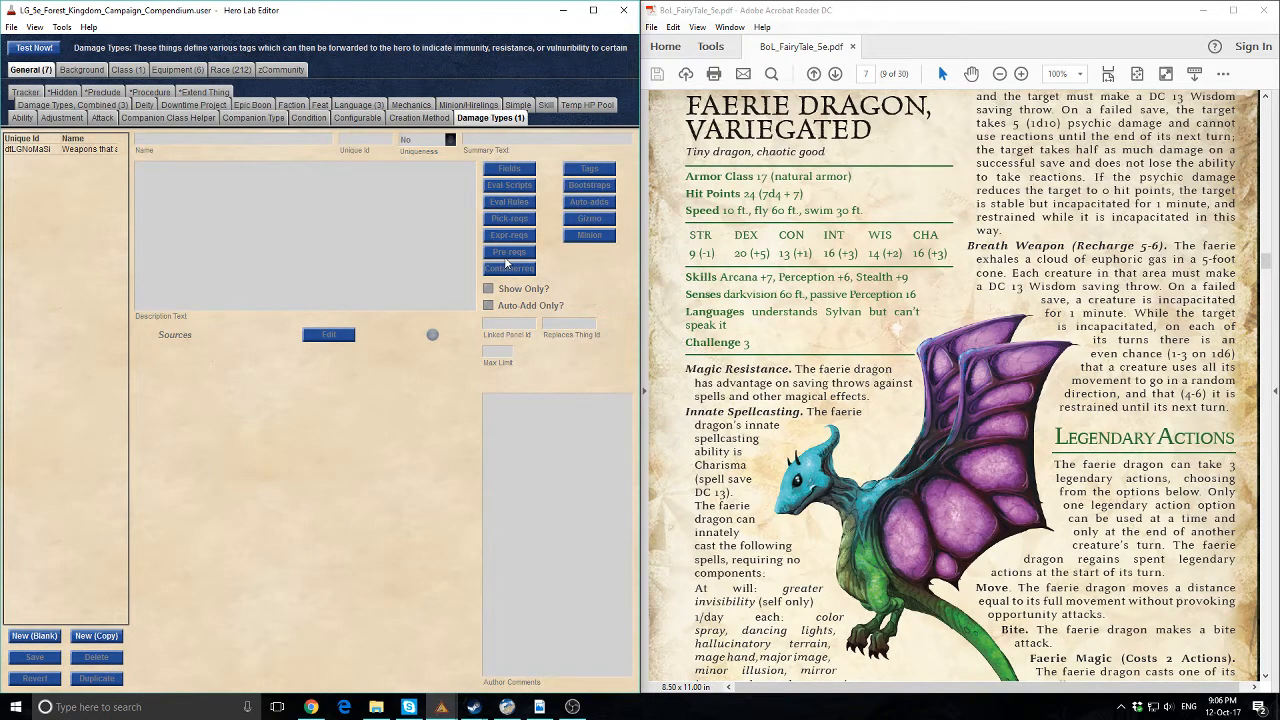
click(238, 74)
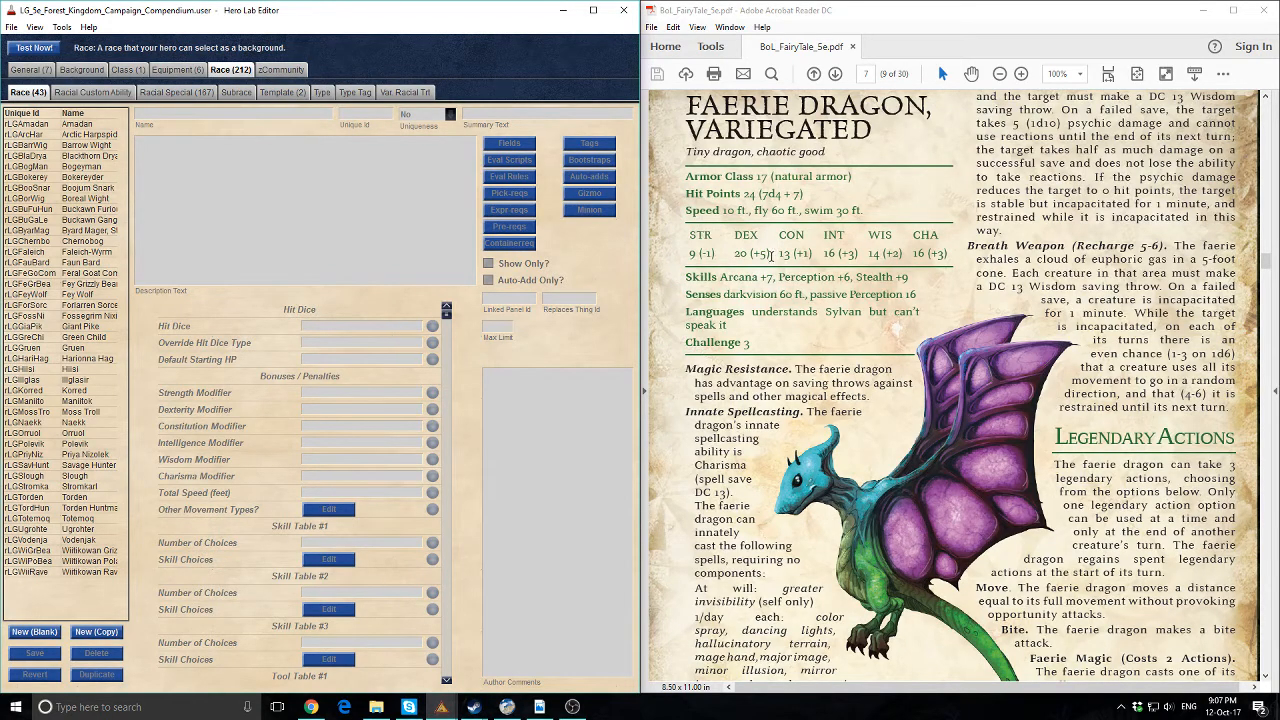
Widen the editor window and copy the heading "FAERIE DRAGON, VARIEGATED" from the PDF
drag(643, 342, 958, 342)
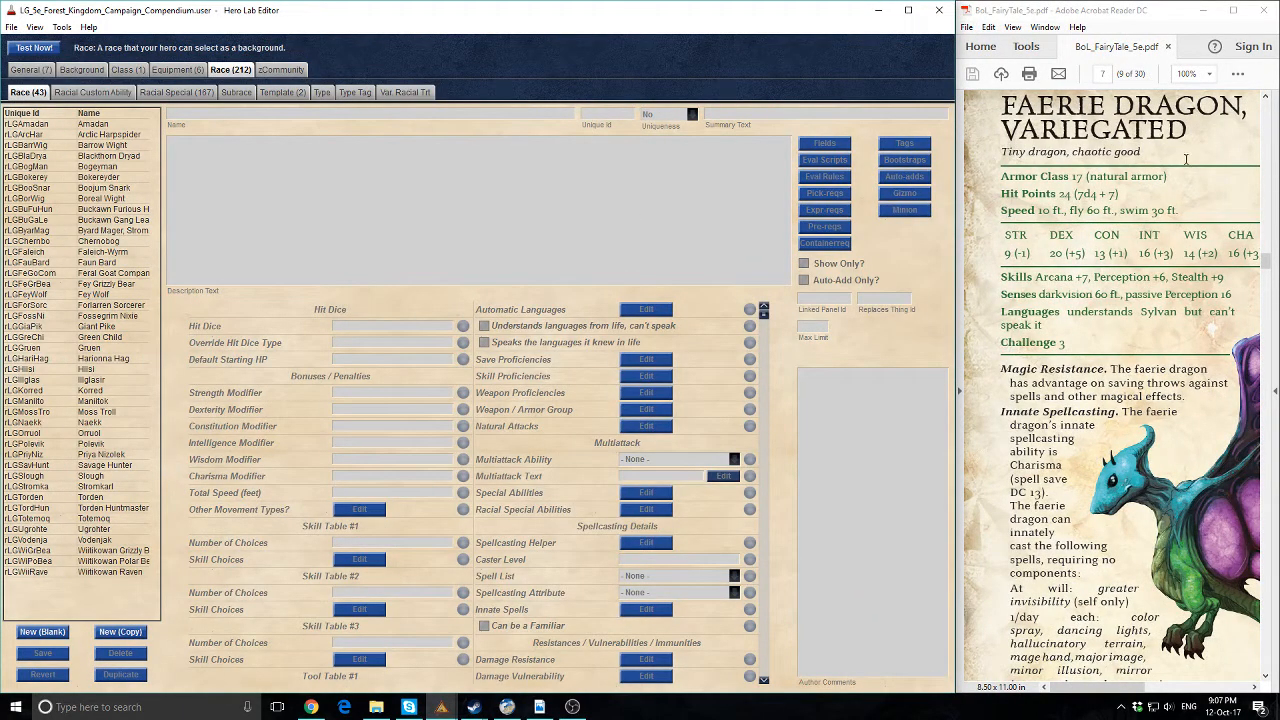
drag(1196, 130, 1000, 100)
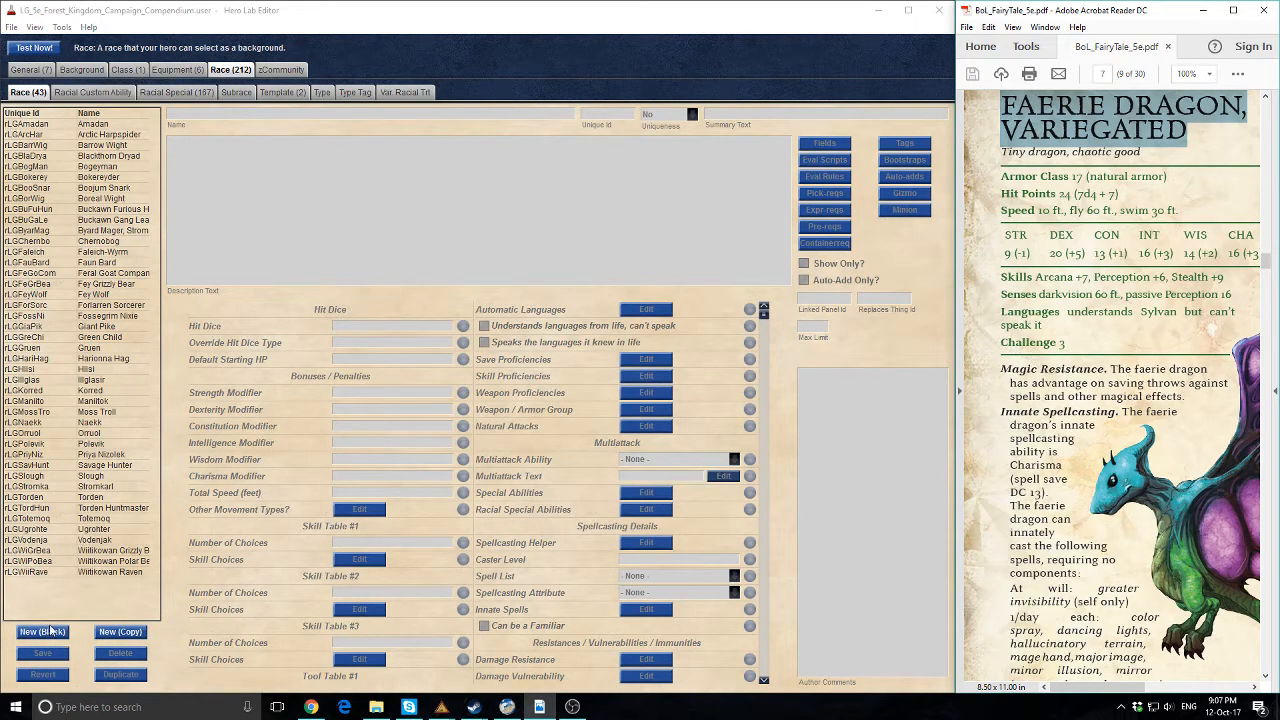
click(128, 632)
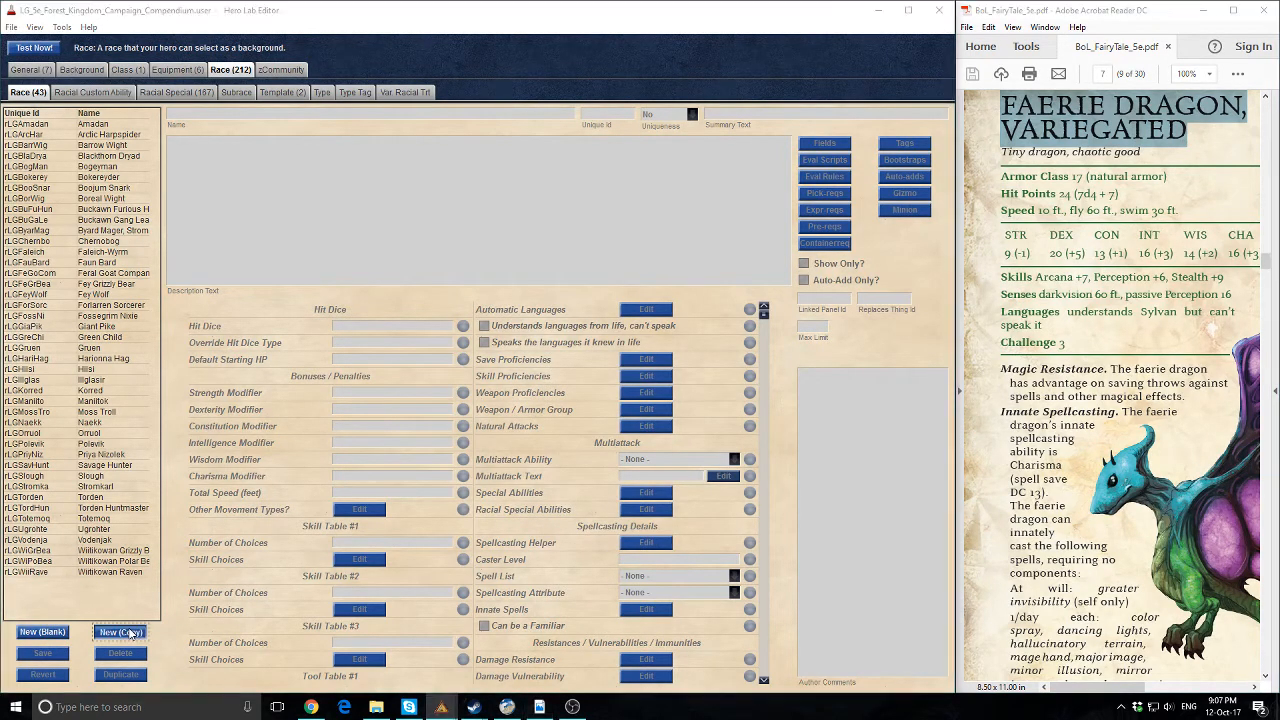
scroll(493, 272, down, 10)
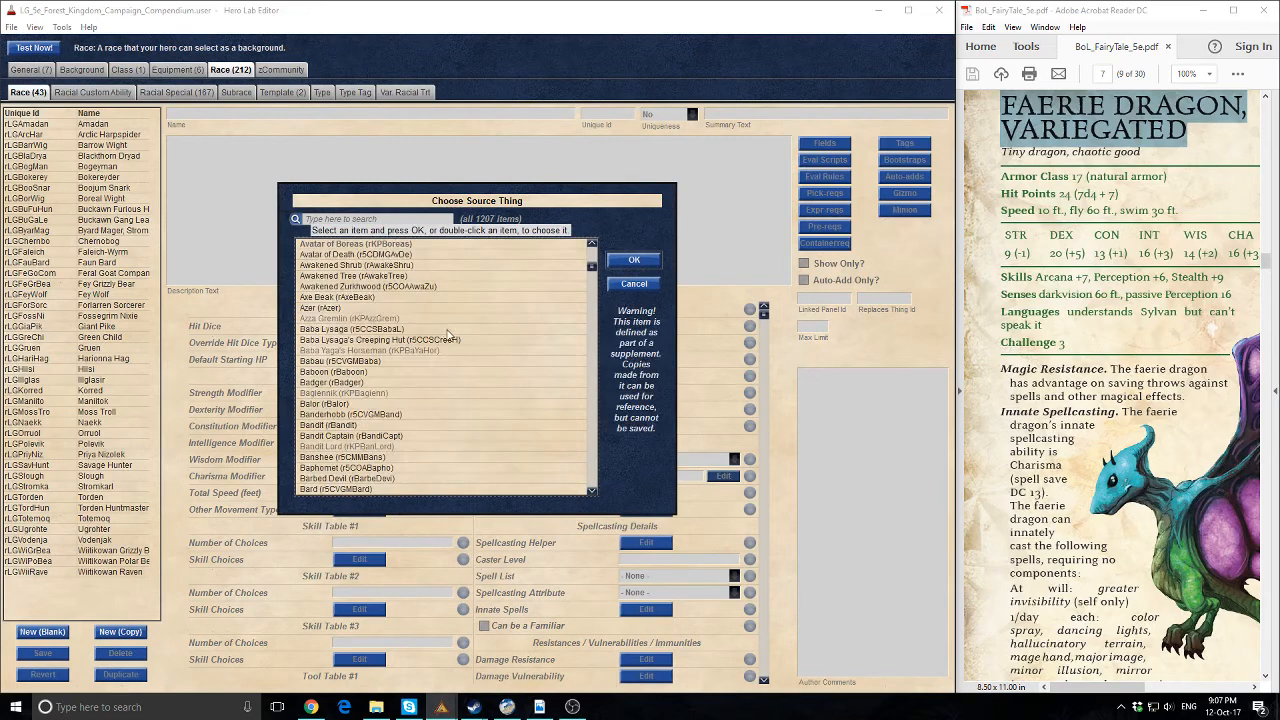
click(616, 289)
Create a blank race and put the PDF heading "FAERIE DRAGON,VARIEGATED" in its description, leaving the name empty
click(42, 632)
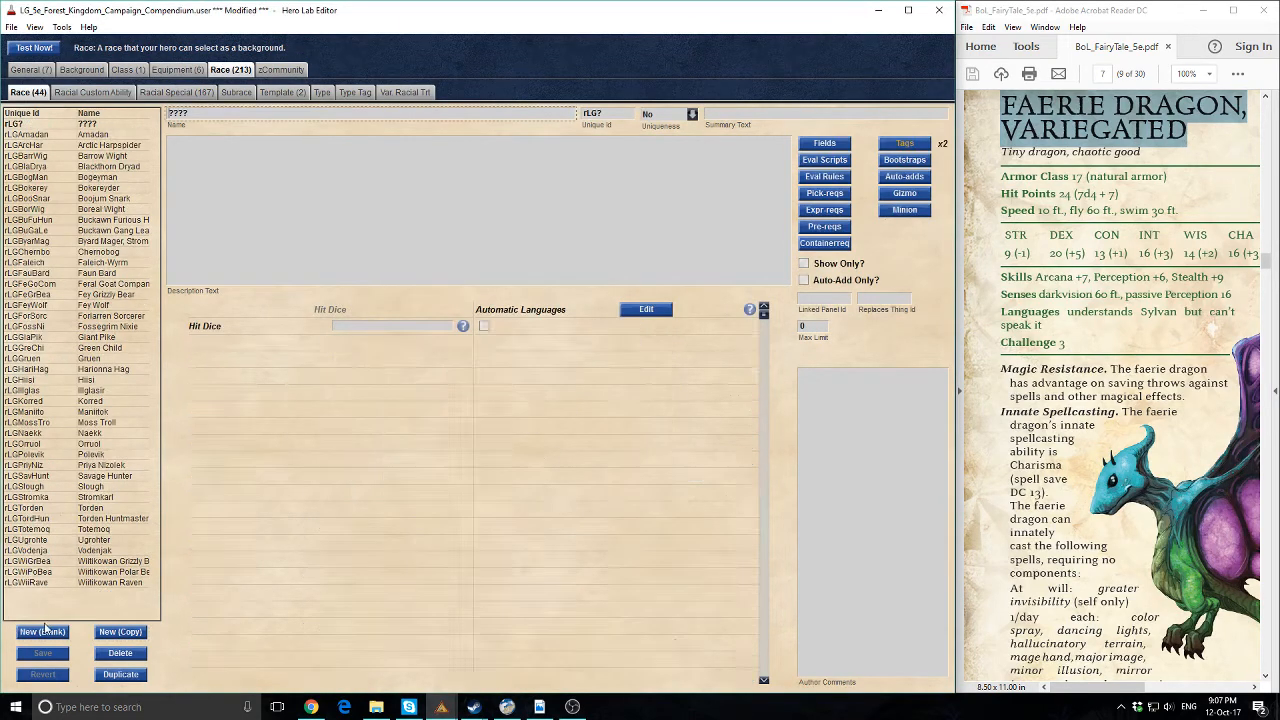
text(FAERIE DRAGON,)
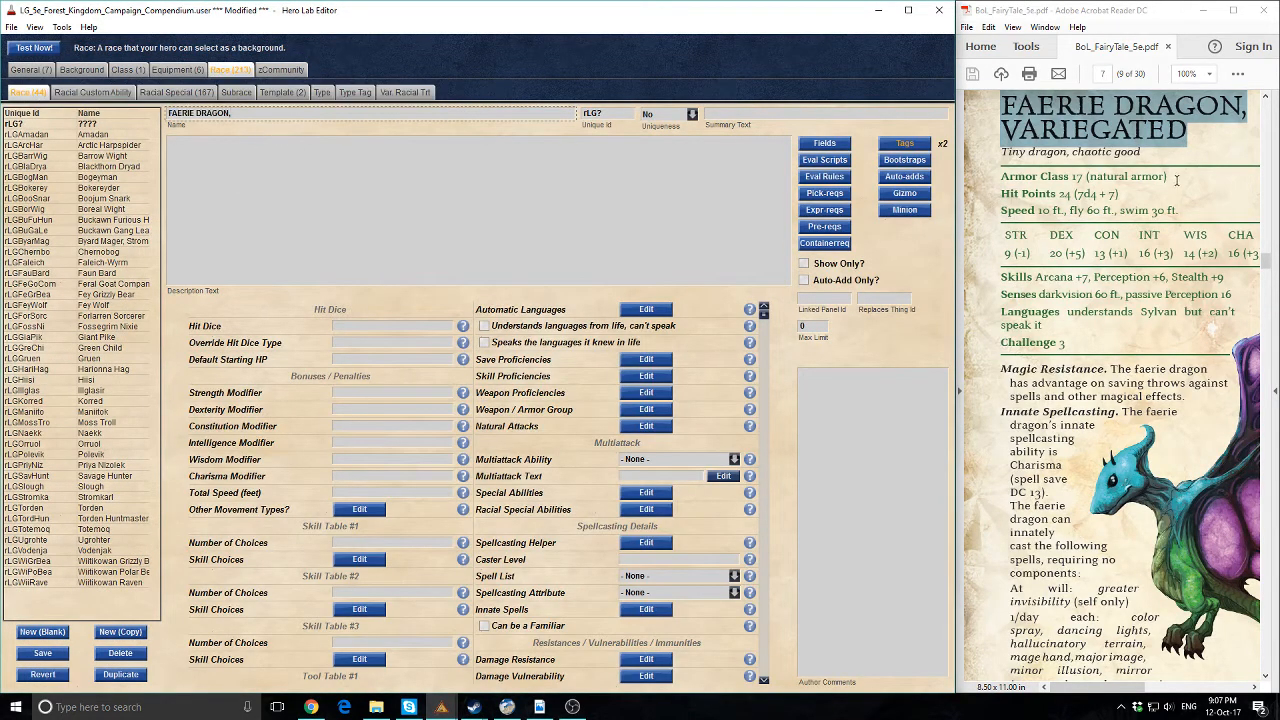
drag(1190, 136, 1000, 136)
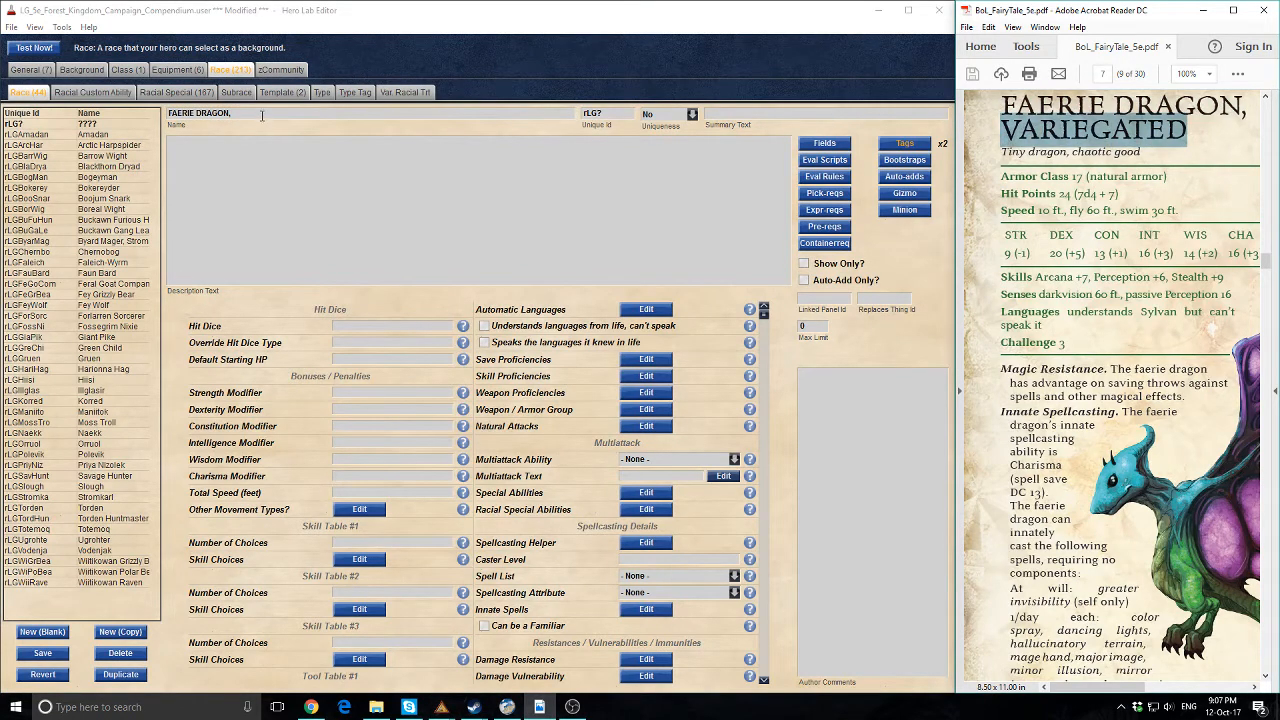
drag(262, 116, 168, 116)
key(BackSpace)
click(292, 204)
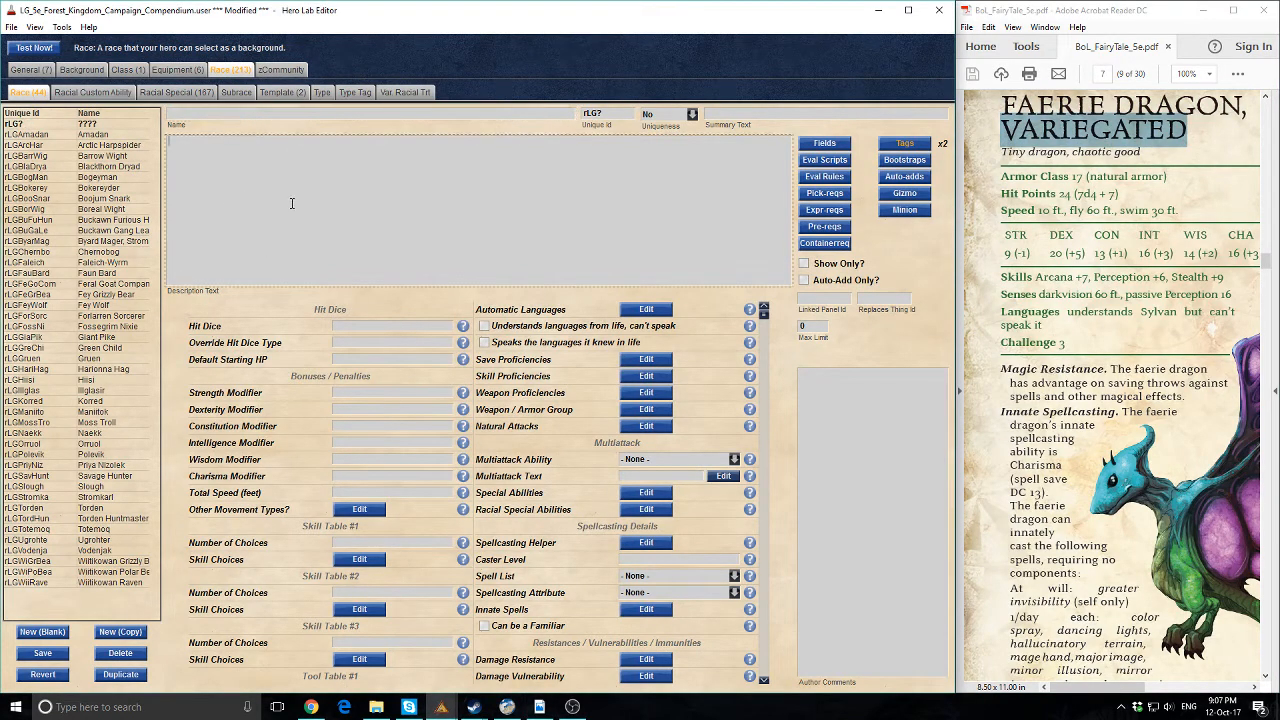
text(FAERIE DRAGON,VARIEGATED)
Name the race "Faerie Dragon, Variegated" and clear its description text
click(207, 116)
text(Fa)
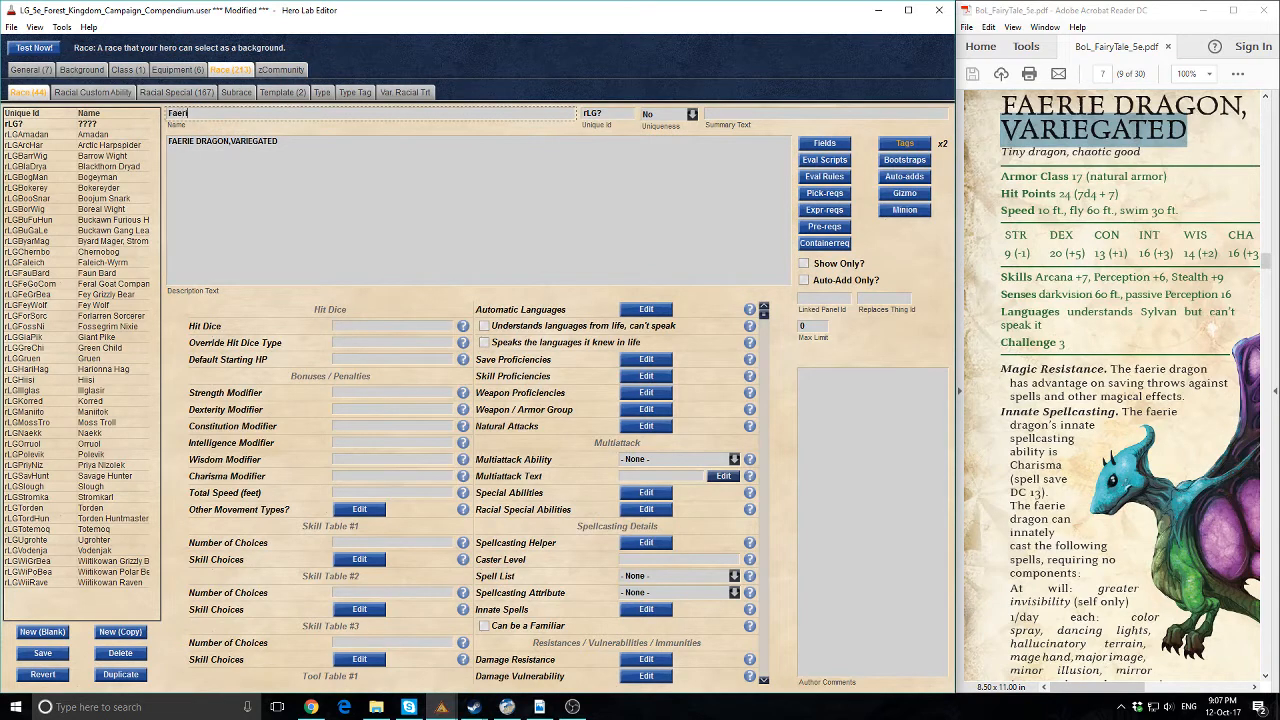
text(erie Dragon, Variegated)
click(277, 146)
key(ctrl+a)
key(Delete)
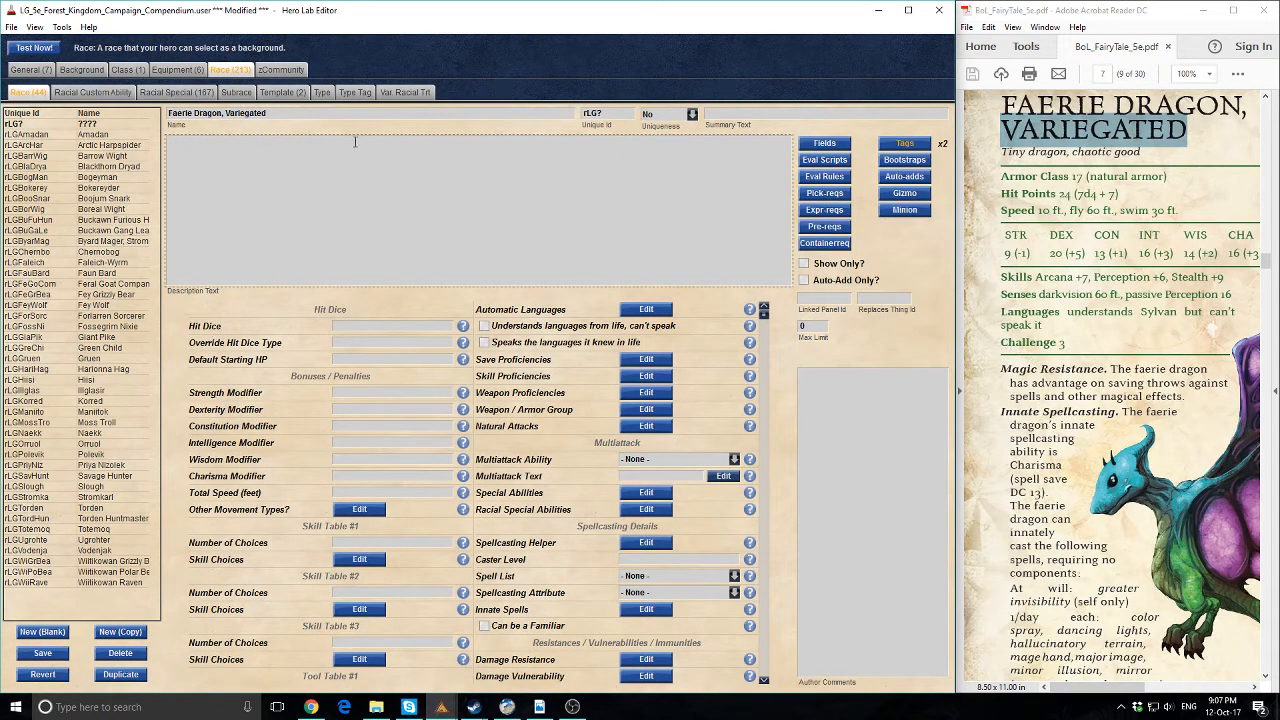
View the user identifier setting behind the unique ID prefix and close it without changing it
drag(276, 113, 76, 125)
click(363, 204)
click(603, 113)
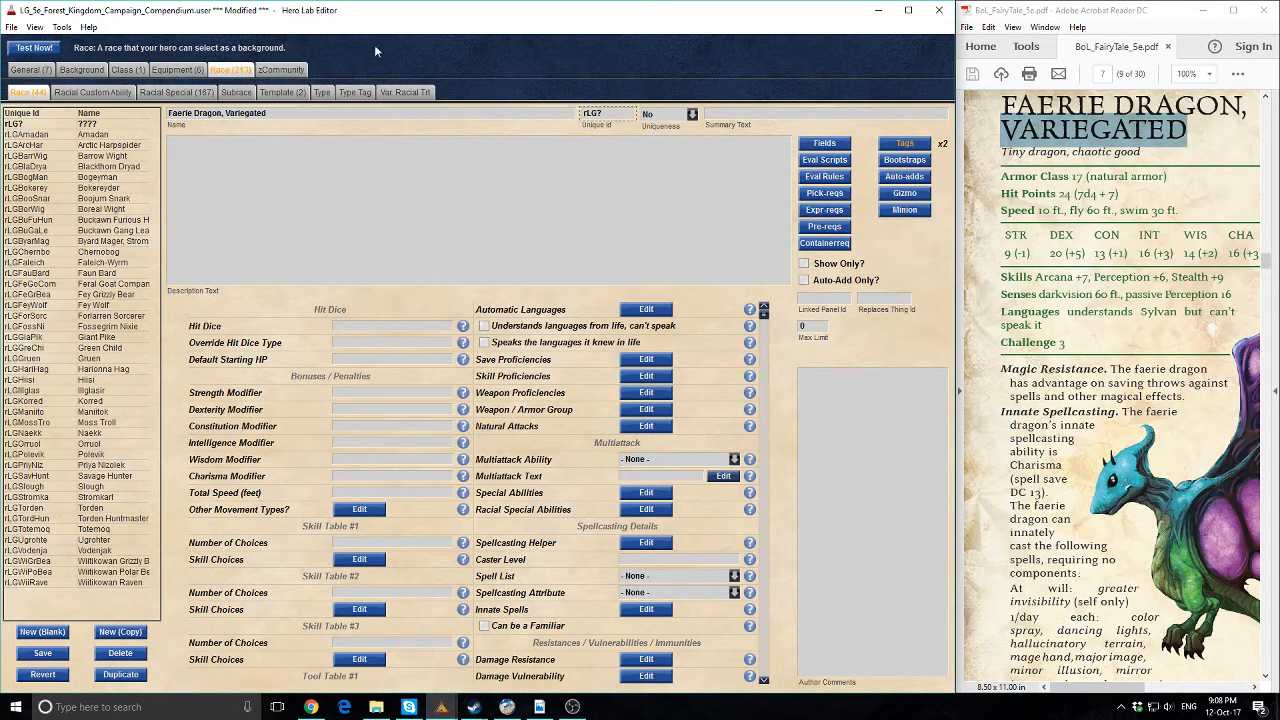
click(62, 27)
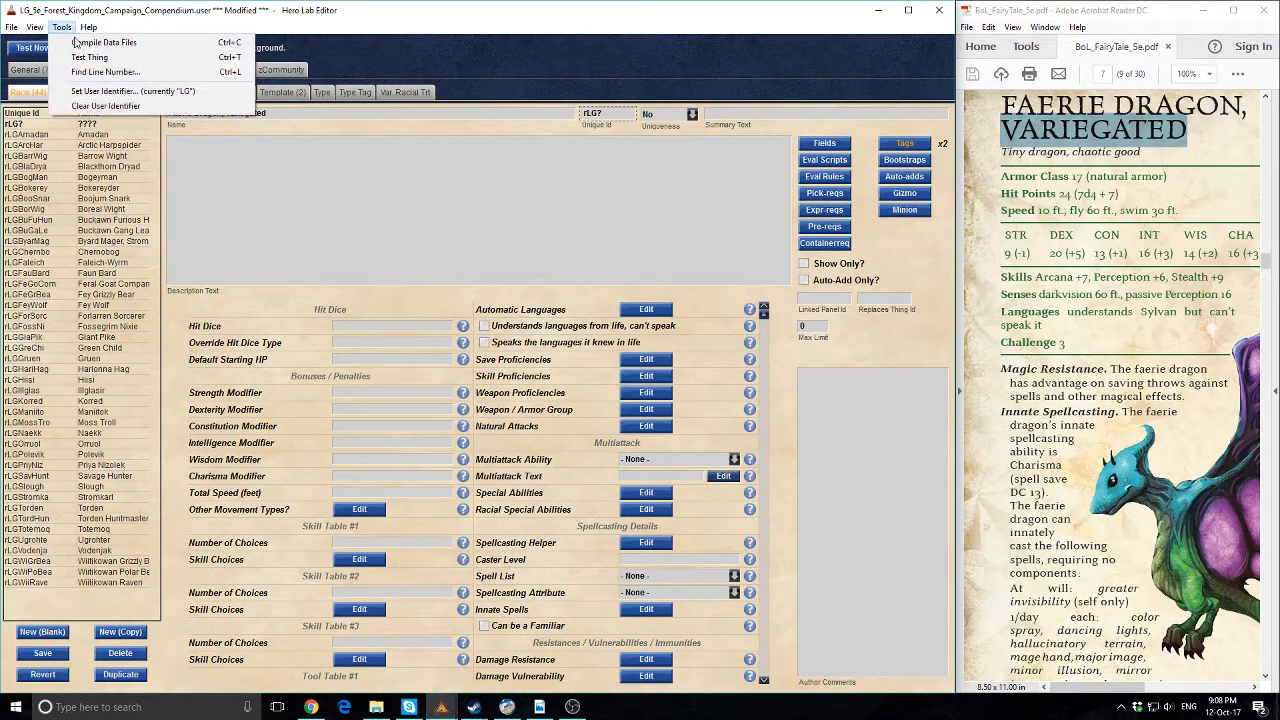
click(133, 93)
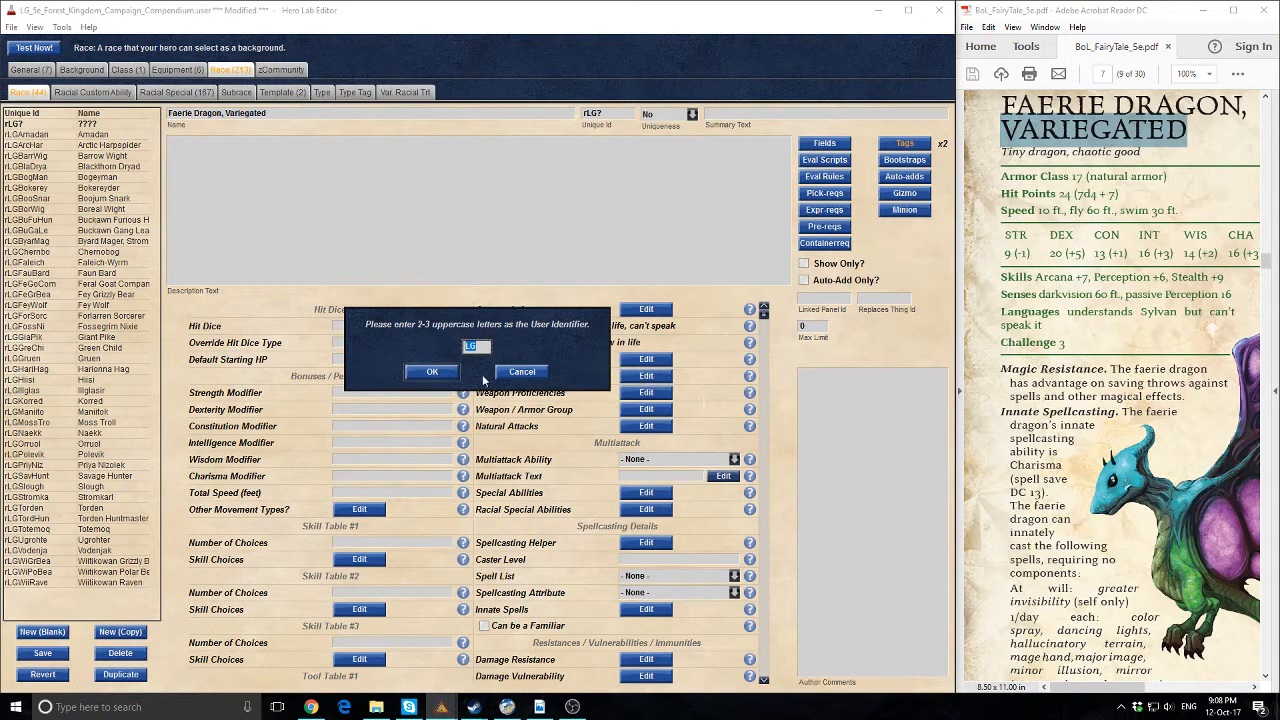
click(518, 373)
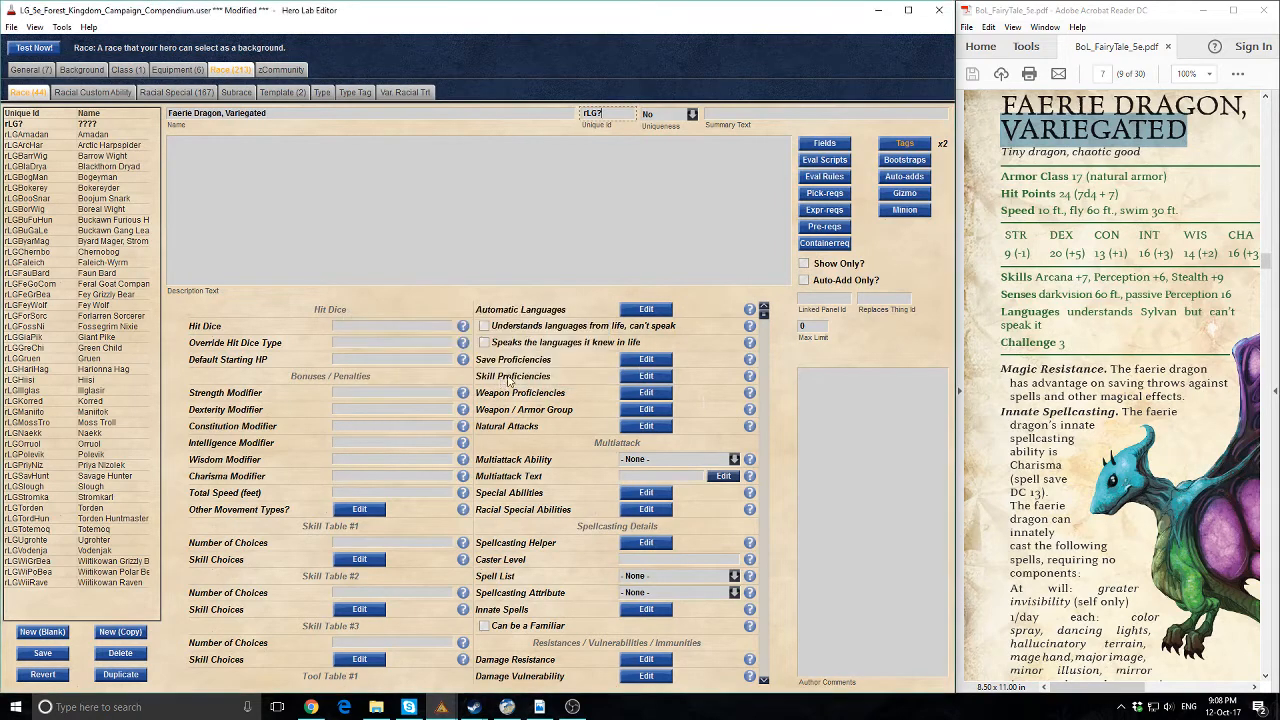
Set the new race's unique ID to rLGVariega
double_click(591, 113)
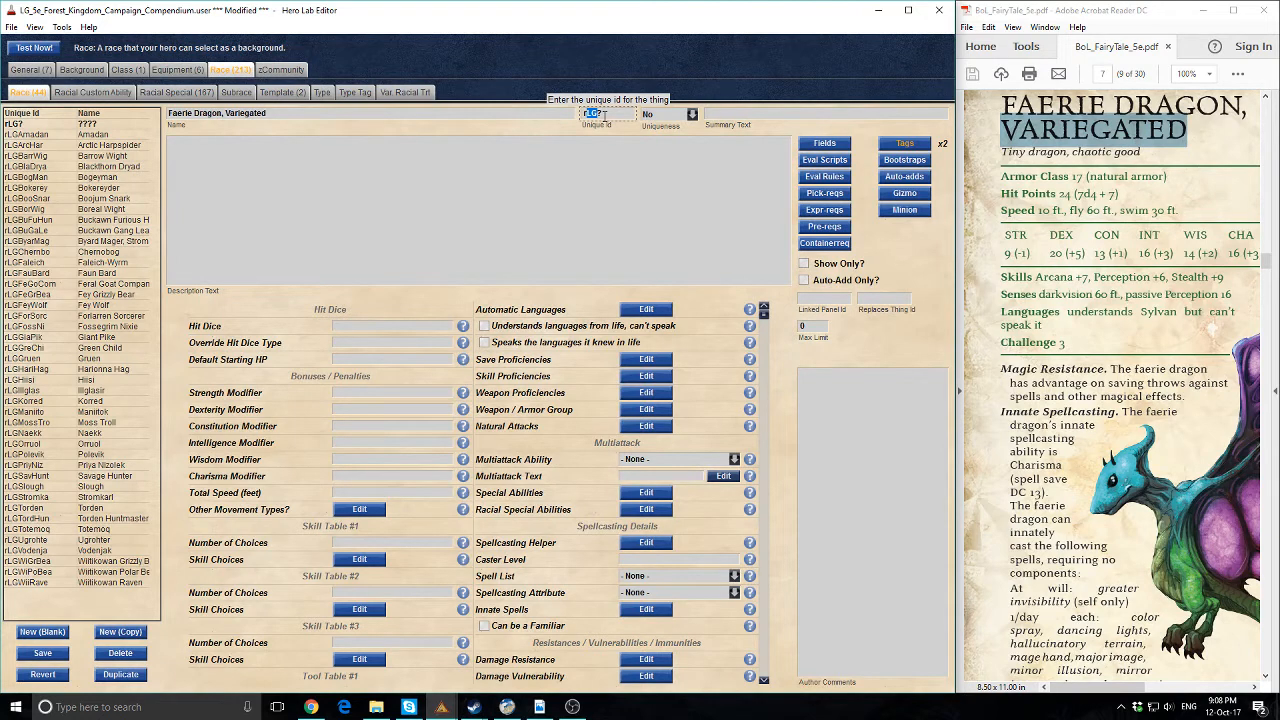
click(604, 115)
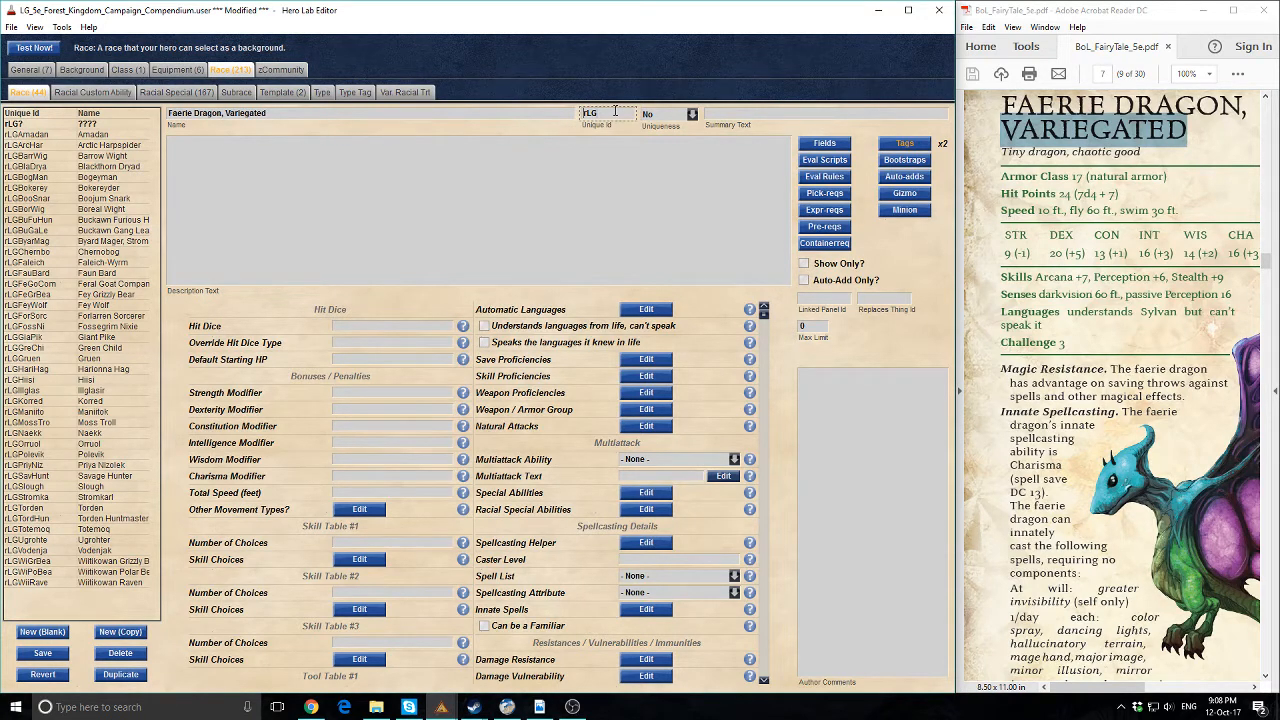
text(?)
text(Variega)
Copy the opening lore passage, from "Related to pseudodragons" to "some faerie dragons have been", from the PDF into the race's description
scroll(1181, 443, down, 10)
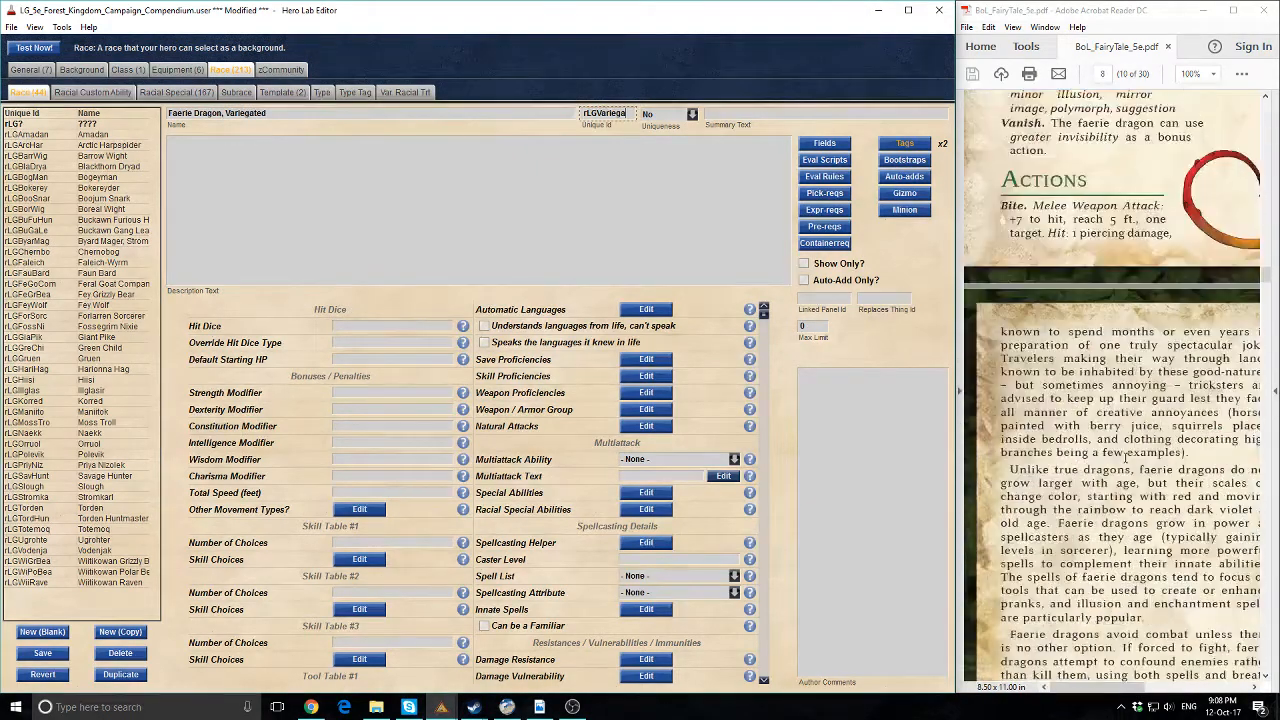
scroll(1125, 458, up, 5)
drag(1082, 688, 1198, 686)
scroll(1150, 490, down, 5)
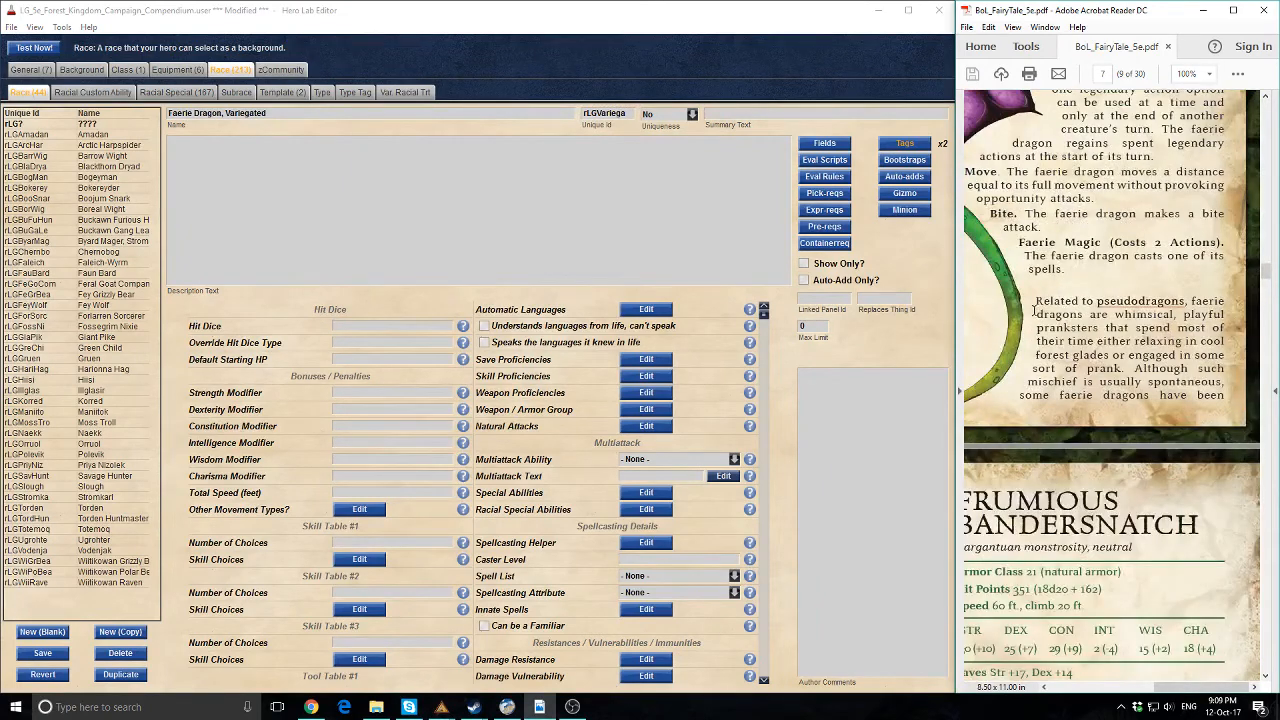
drag(1034, 311, 1224, 396)
key(ctrl+c)
click(362, 160)
key(ctrl+v)
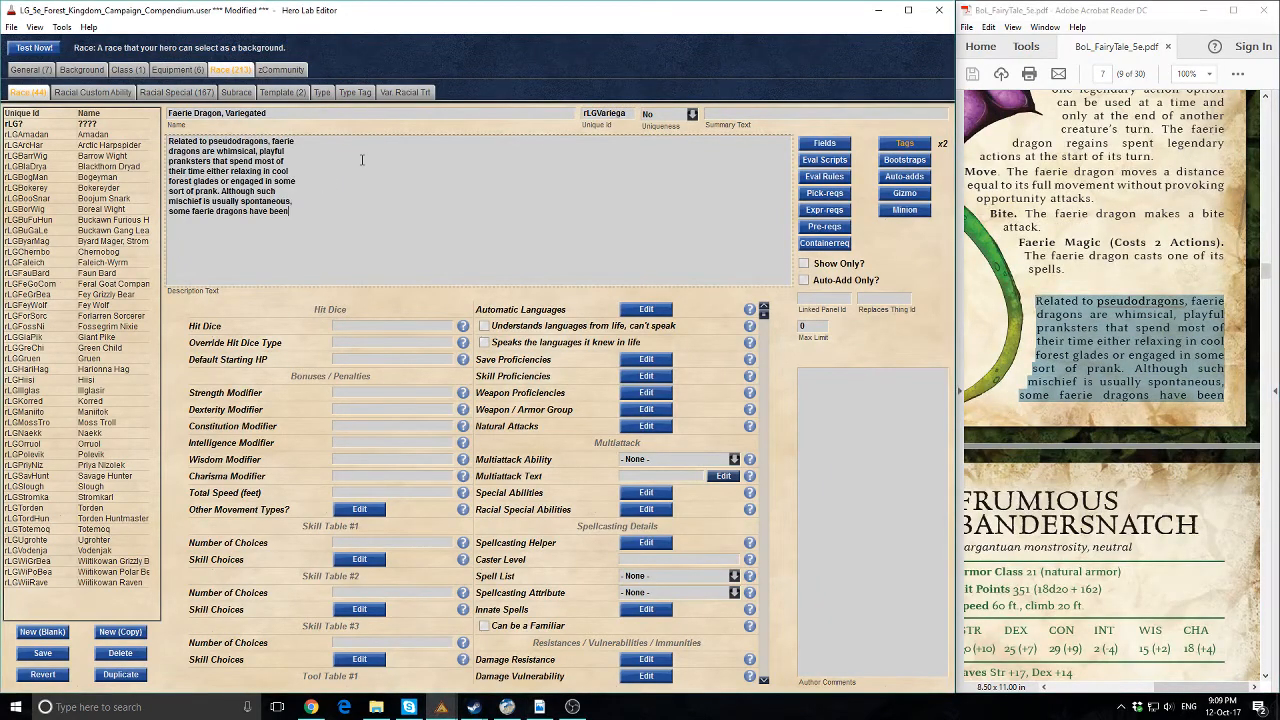
Remove the line breaks from the pasted "Related to pseudodragons" passage so it runs as continuous text
click(316, 140)
key(Delete)
key(End)
key(Delete)
key(End)
key(Delete)
key(End)
key(Delete)
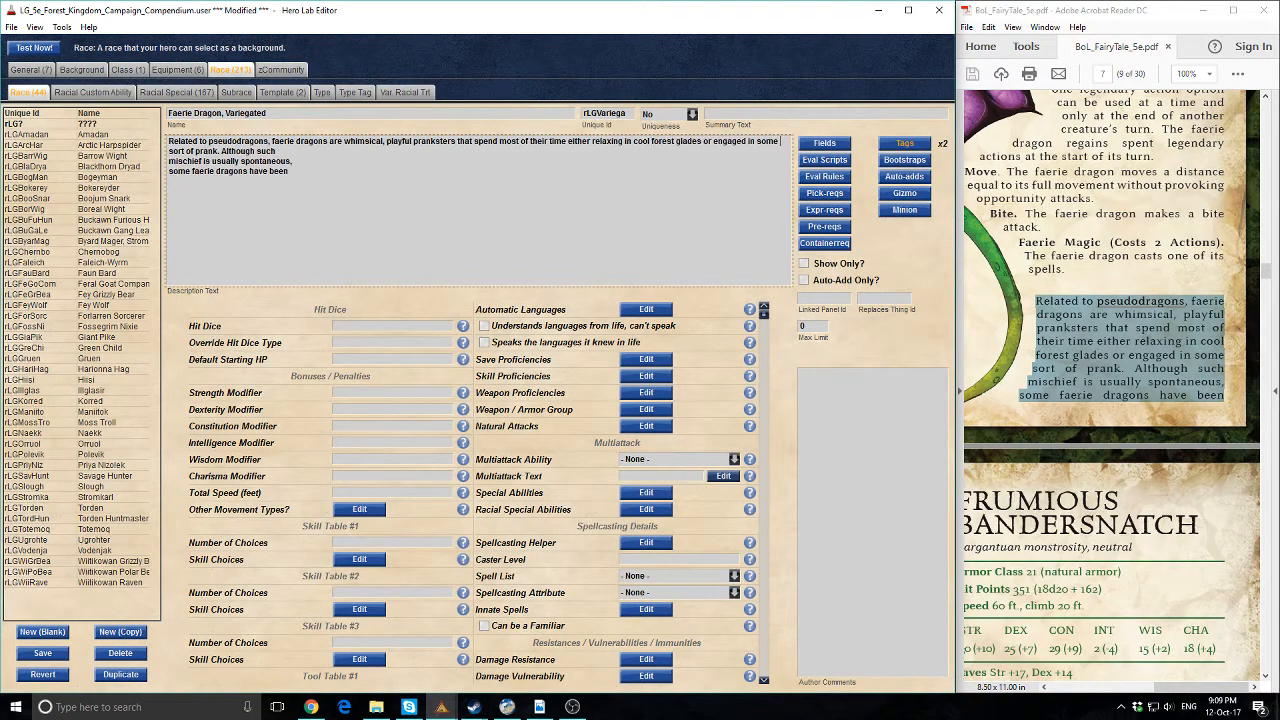
key(Delete)
key(End)
key(Delete)
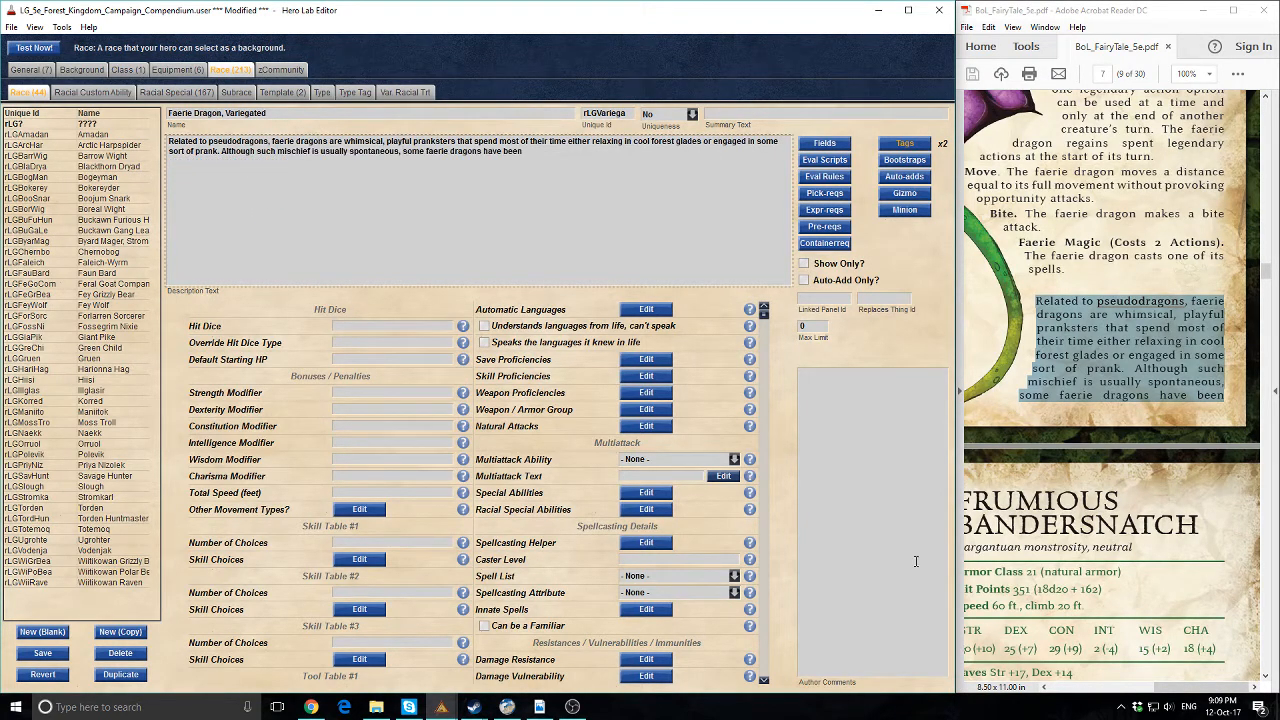
Append the PDF's continuation, from "known to spend months" to "branches being a few examples).", to the end of the description
drag(1199, 688, 1092, 700)
scroll(1172, 556, down, 3)
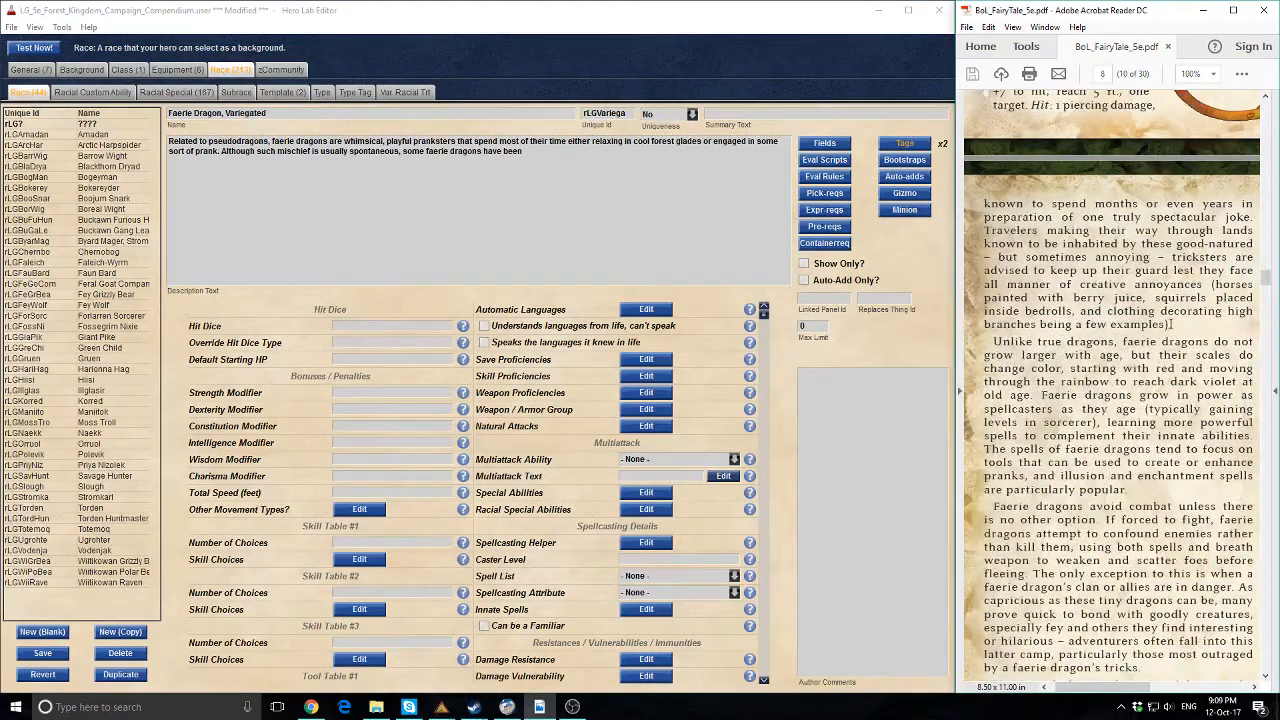
drag(1172, 324, 985, 203)
click(441, 706)
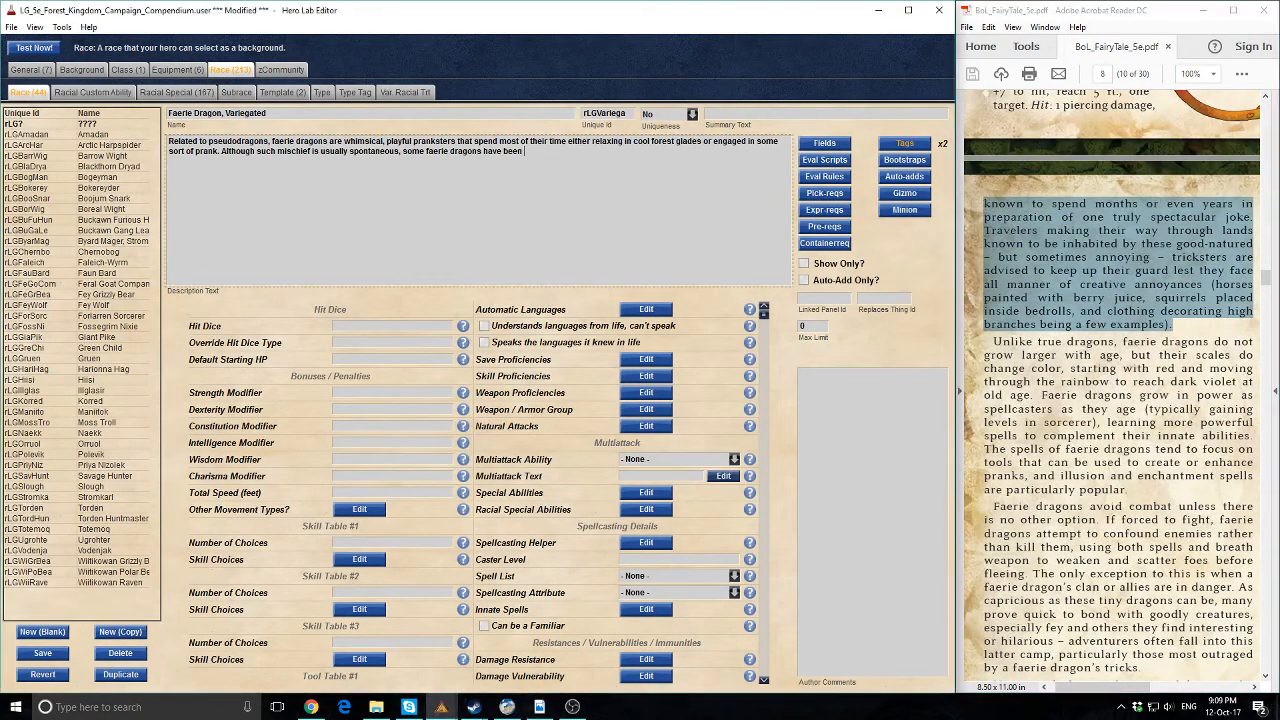
key(ctrl+v)
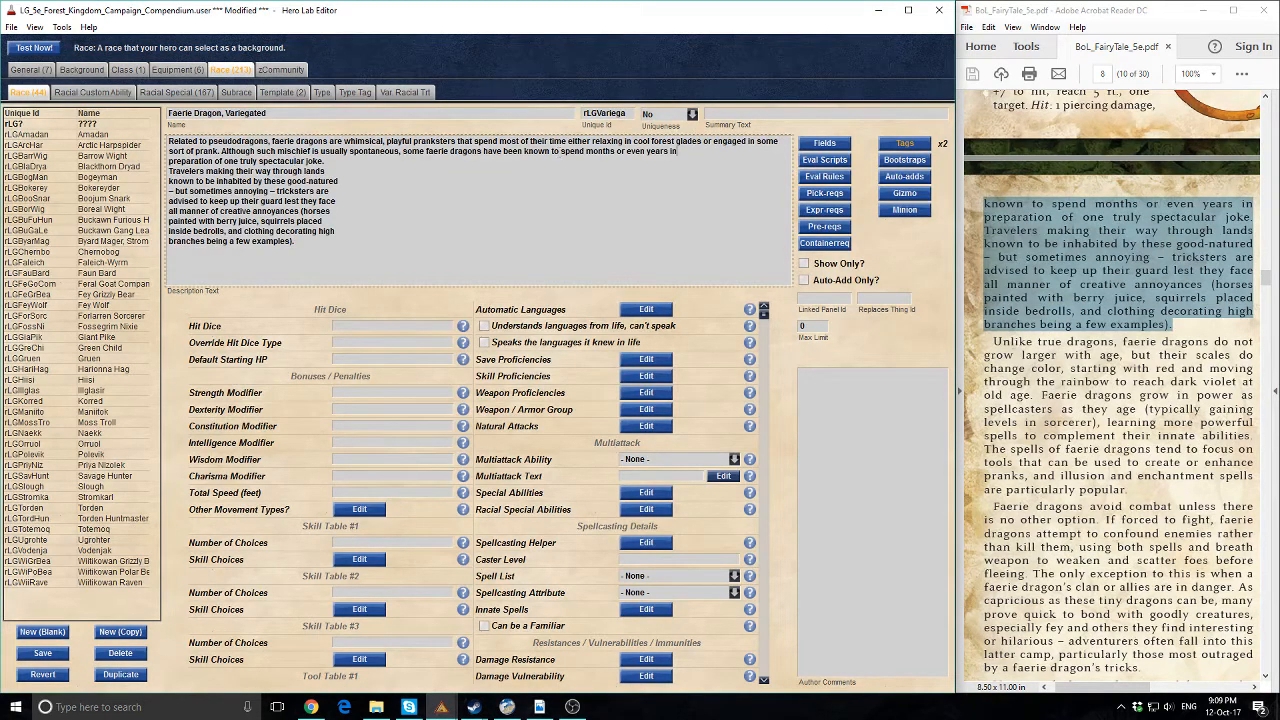
Join the broken lines of the "known to spend months" continuation into the first description paragraph
key(Delete)
key(Delete)
key(End)
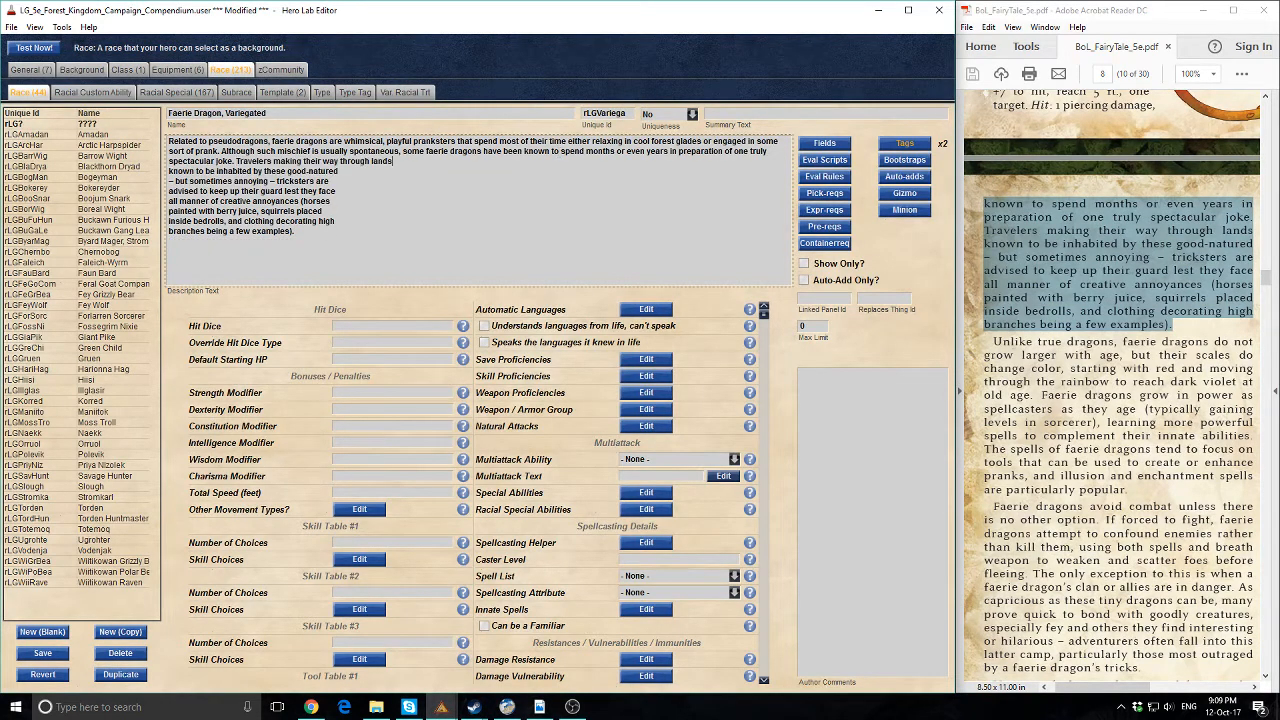
key(Delete)
key(End)
key(Delete)
key(End)
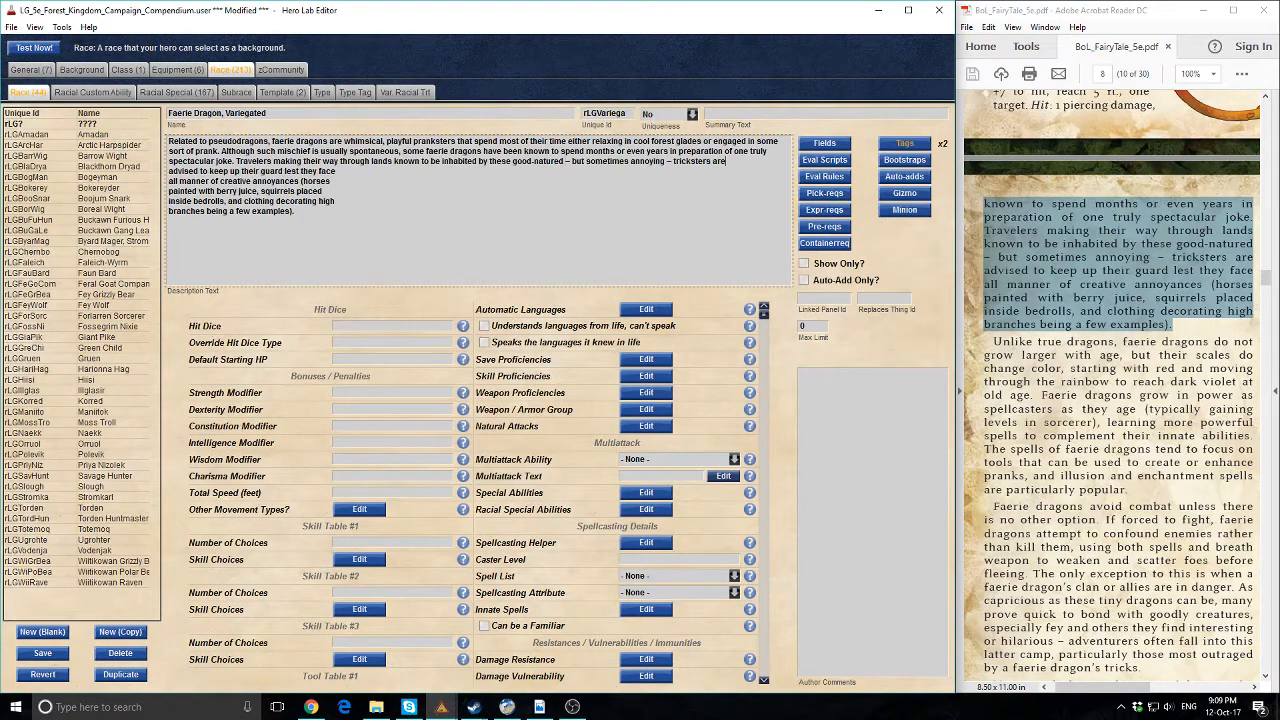
key(Delete)
key(End)
key(Delete)
key(Delete)
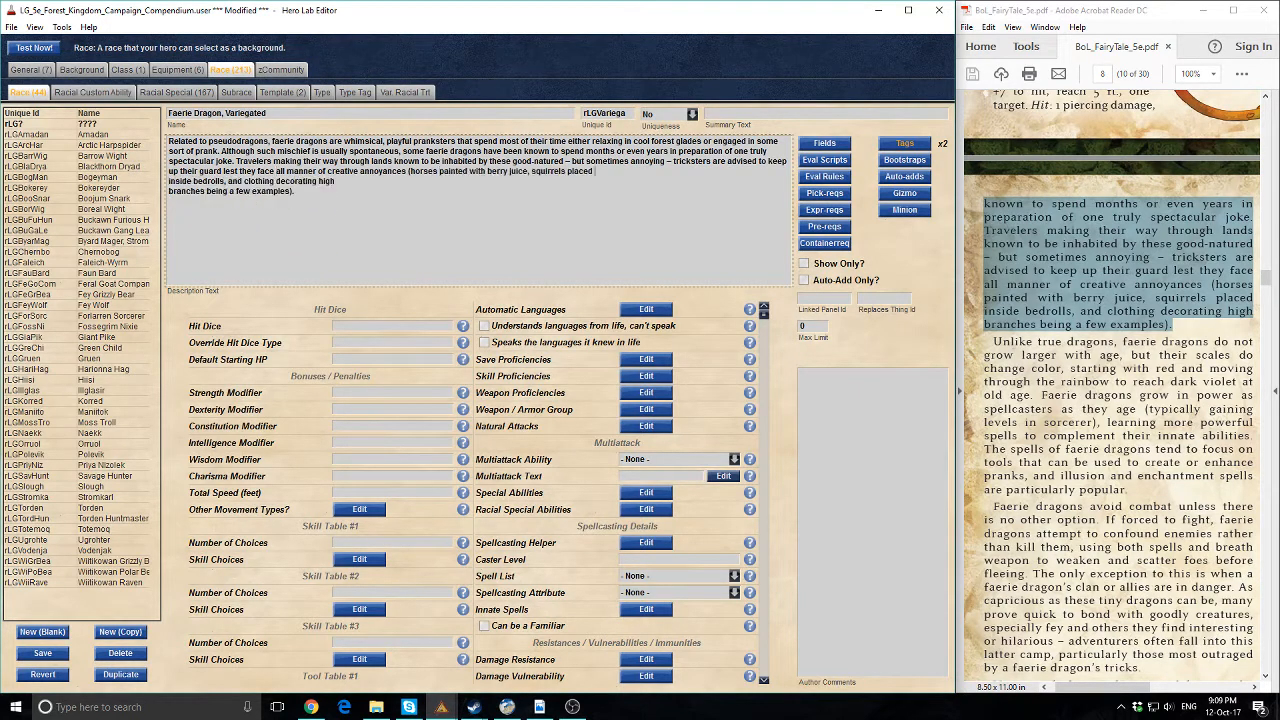
key(Delete)
key(End)
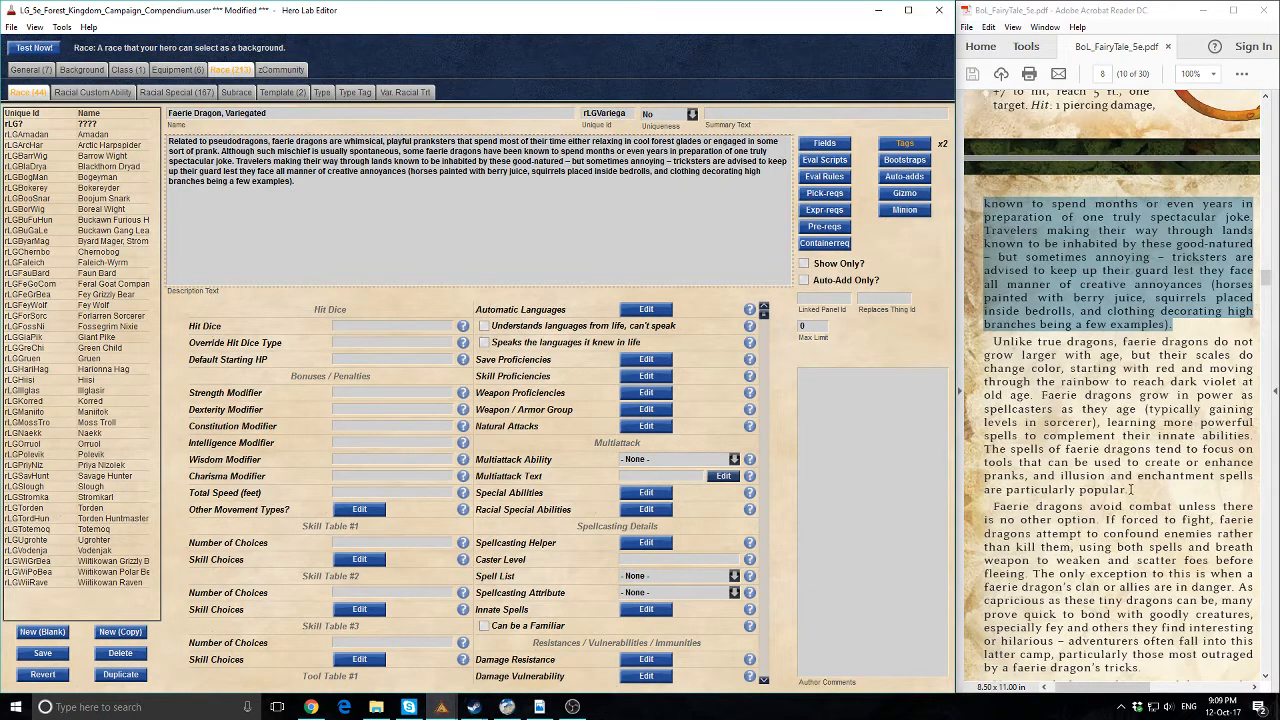
Add the PDF paragraph beginning "Unlike true dragons" as a second paragraph of the description, separated by a blank line
drag(1131, 489, 988, 341)
key(ctrl+c)
click(402, 230)
key(ctrl+v)
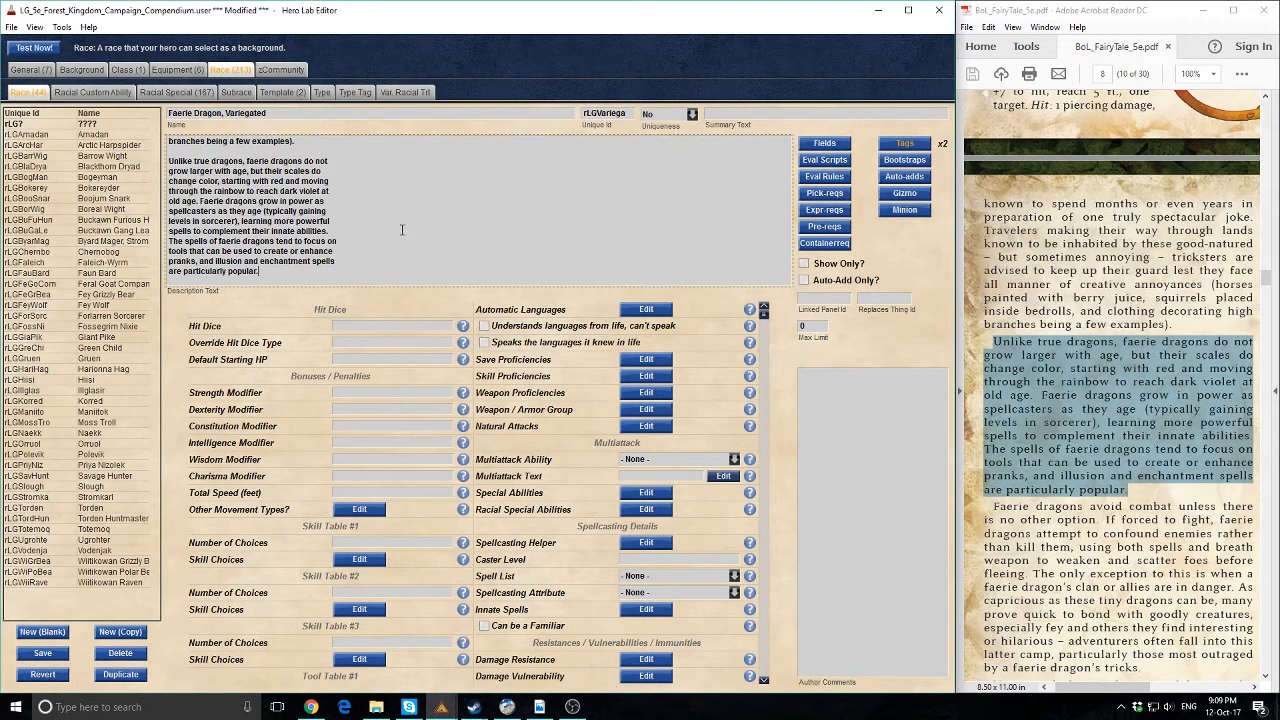
Remove the line breaks within the "Unlike true dragons" paragraph, through its ending "are particularly popular."
key(End)
key(Delete)
key(End)
key(Delete)
key(End)
key(Delete)
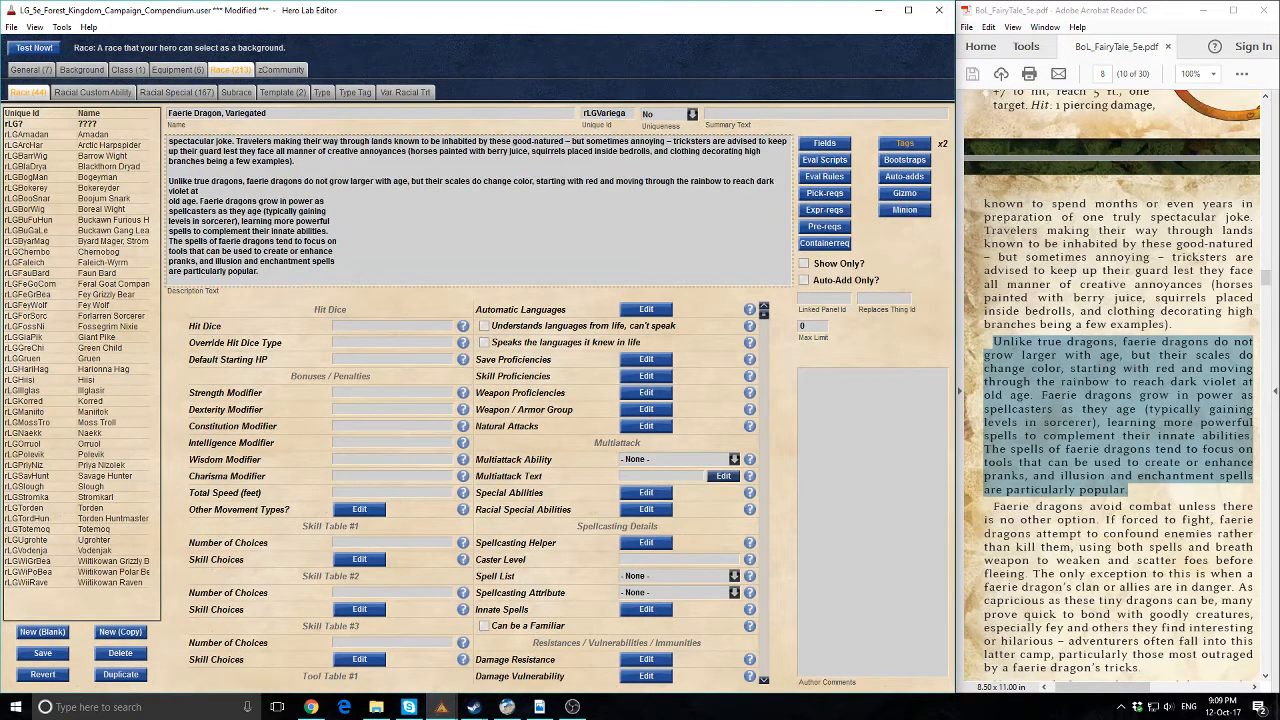
key(End)
key(Delete)
key(End)
key(Delete)
key(End)
key(Delete)
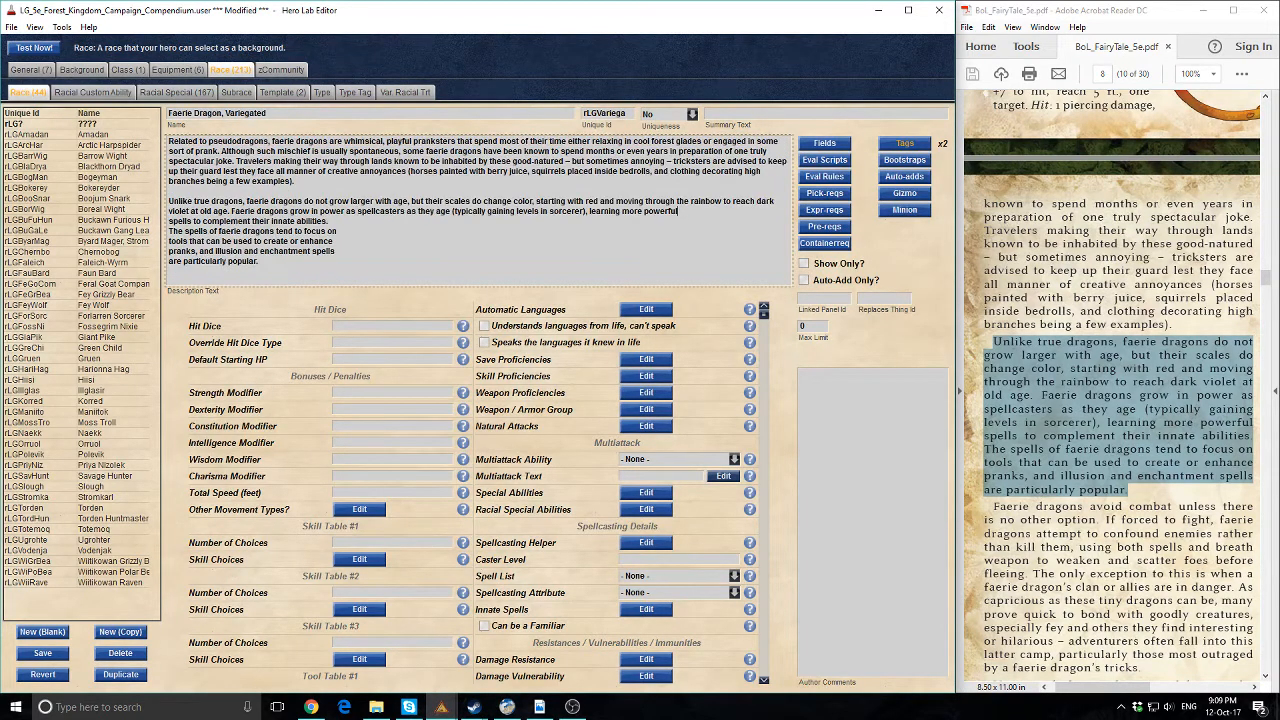
key(Delete)
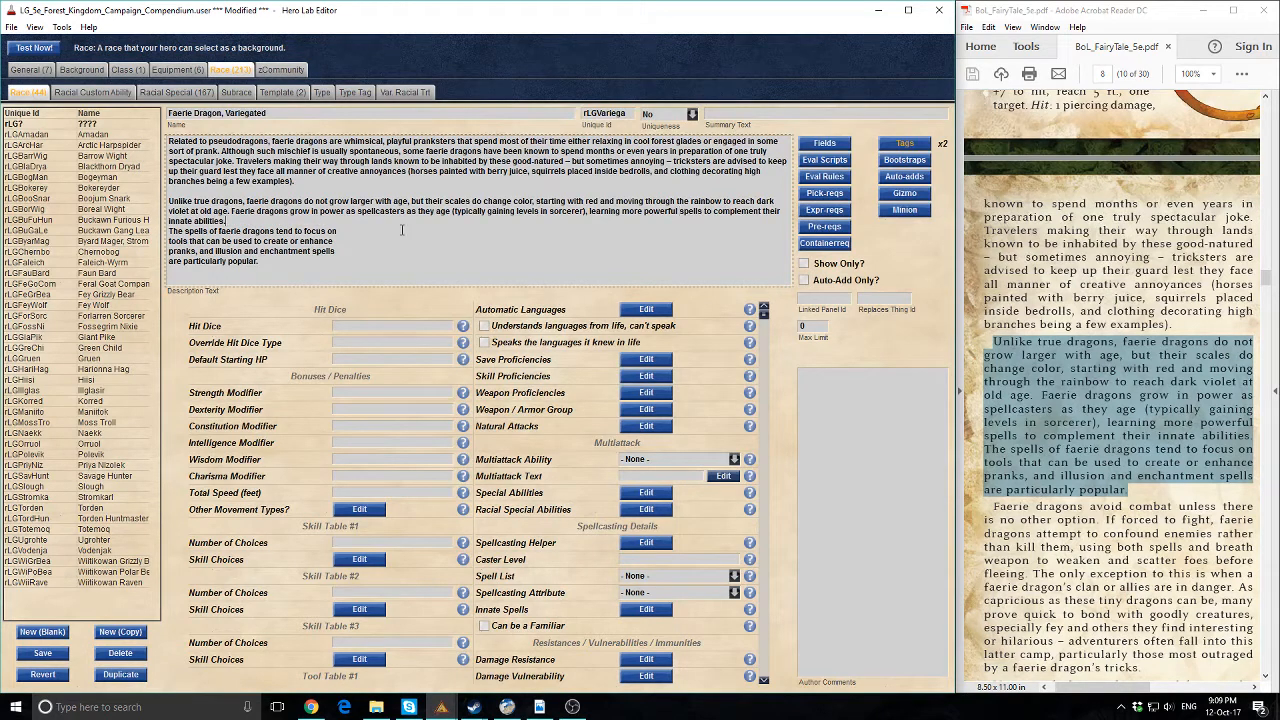
key(End)
key(Delete)
key(End)
key(Delete)
key(End)
key(Delete)
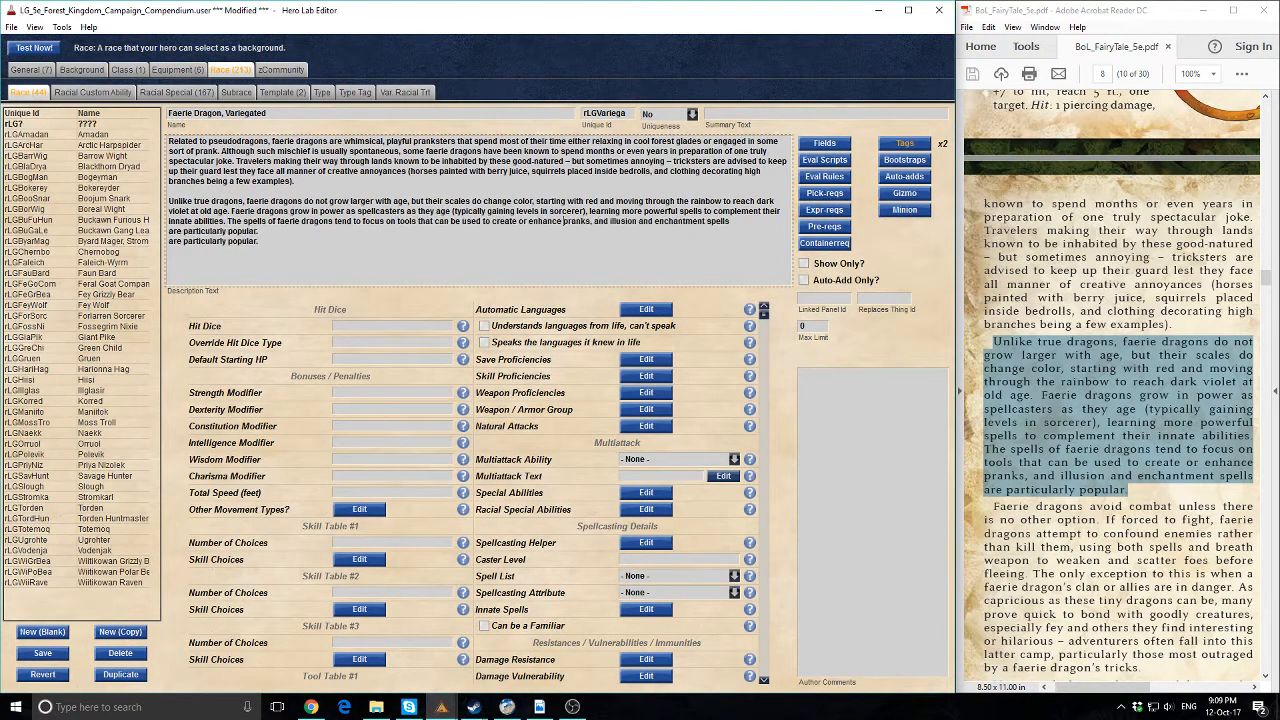
key(Delete)
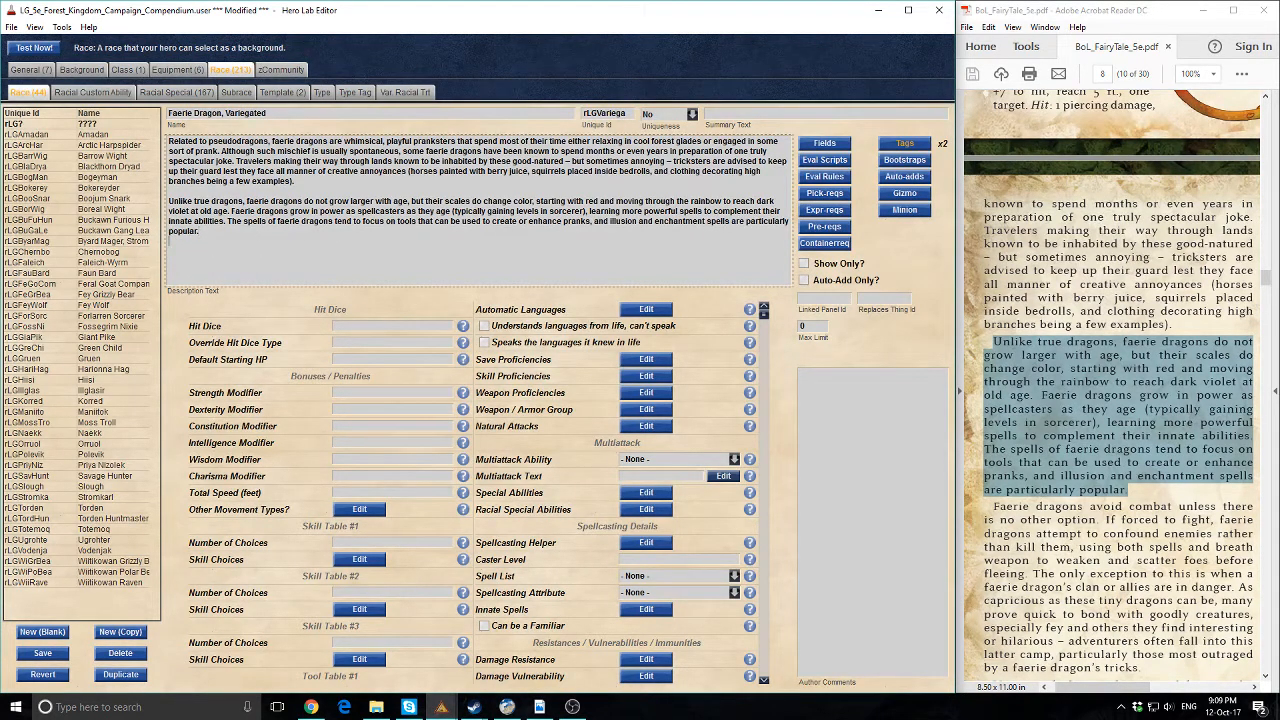
Add the PDF paragraph beginning "Faerie dragons avoid combat" as a third paragraph of the description
scroll(1112, 510, down, 4)
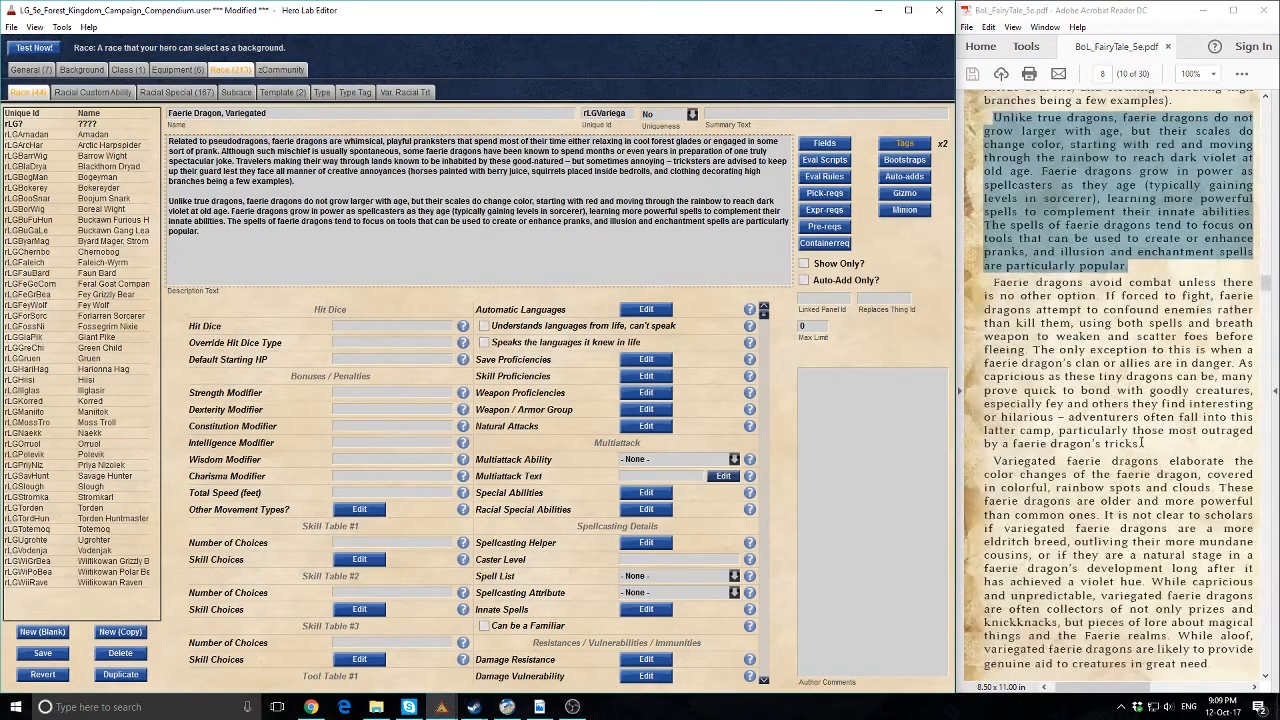
drag(1141, 447, 993, 282)
key(ctrl+c)
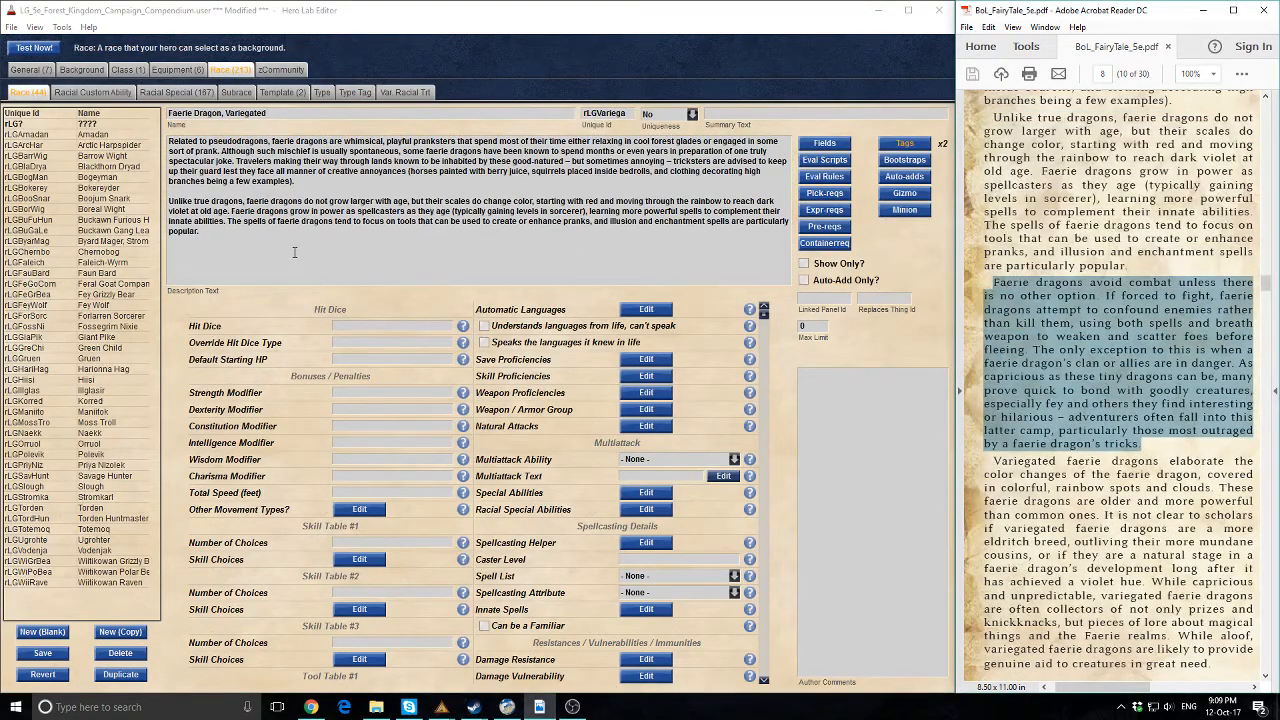
click(294, 252)
key(ctrl+v)
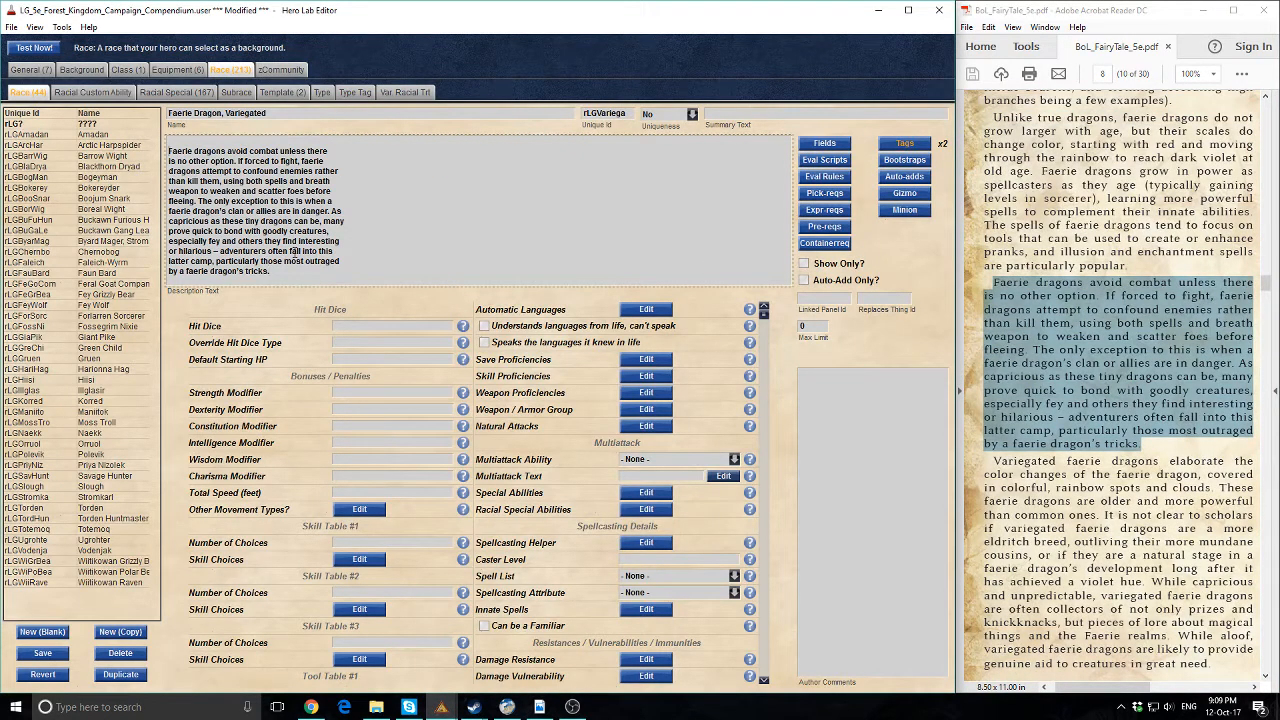
Join the broken lines of the "Faerie dragons avoid combat" paragraph into continuous text
key(Delete)
key(End)
key(Delete)
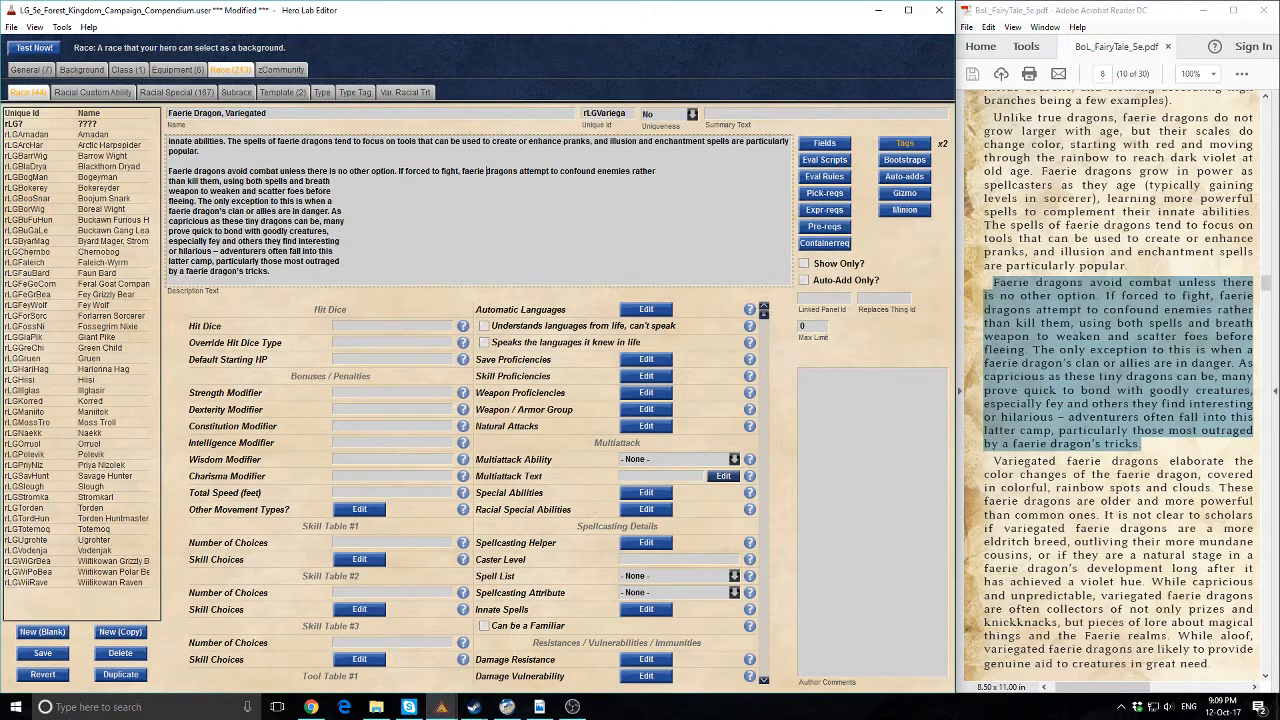
key(End)
key(Delete)
key(End)
key(Delete)
key(End)
key(Delete)
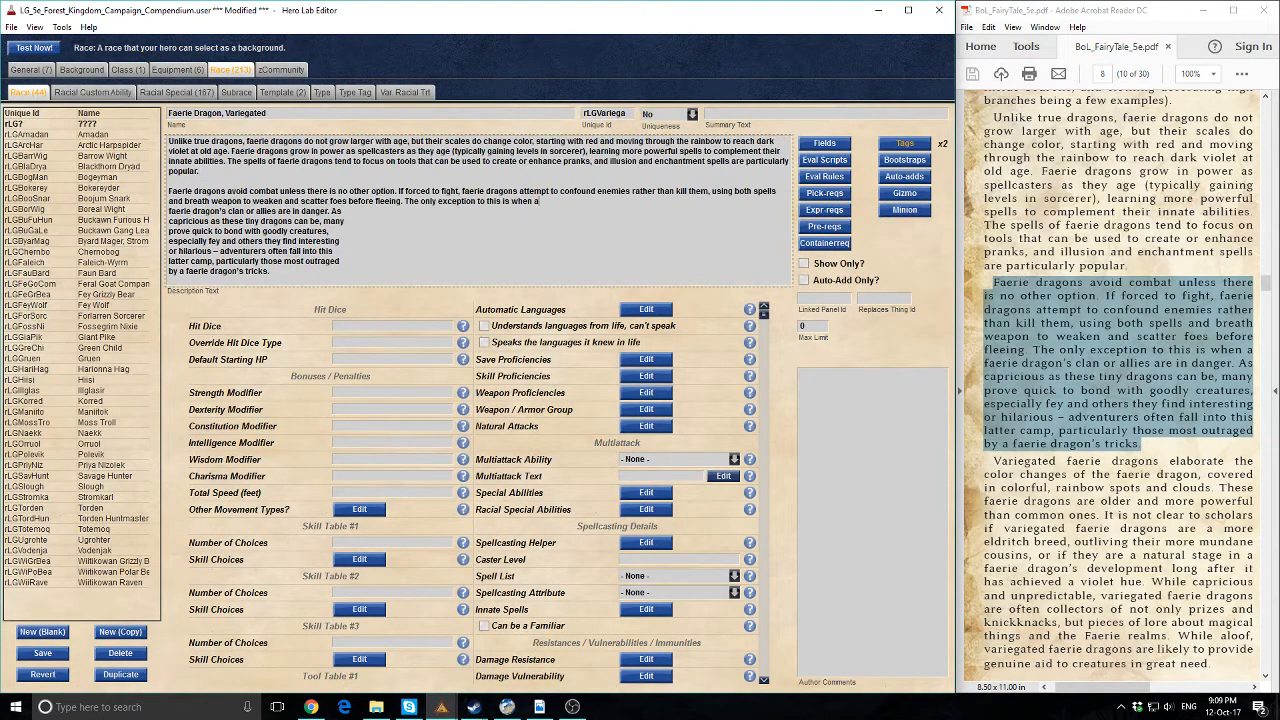
key(End)
key(Delete)
key(End)
key(Delete)
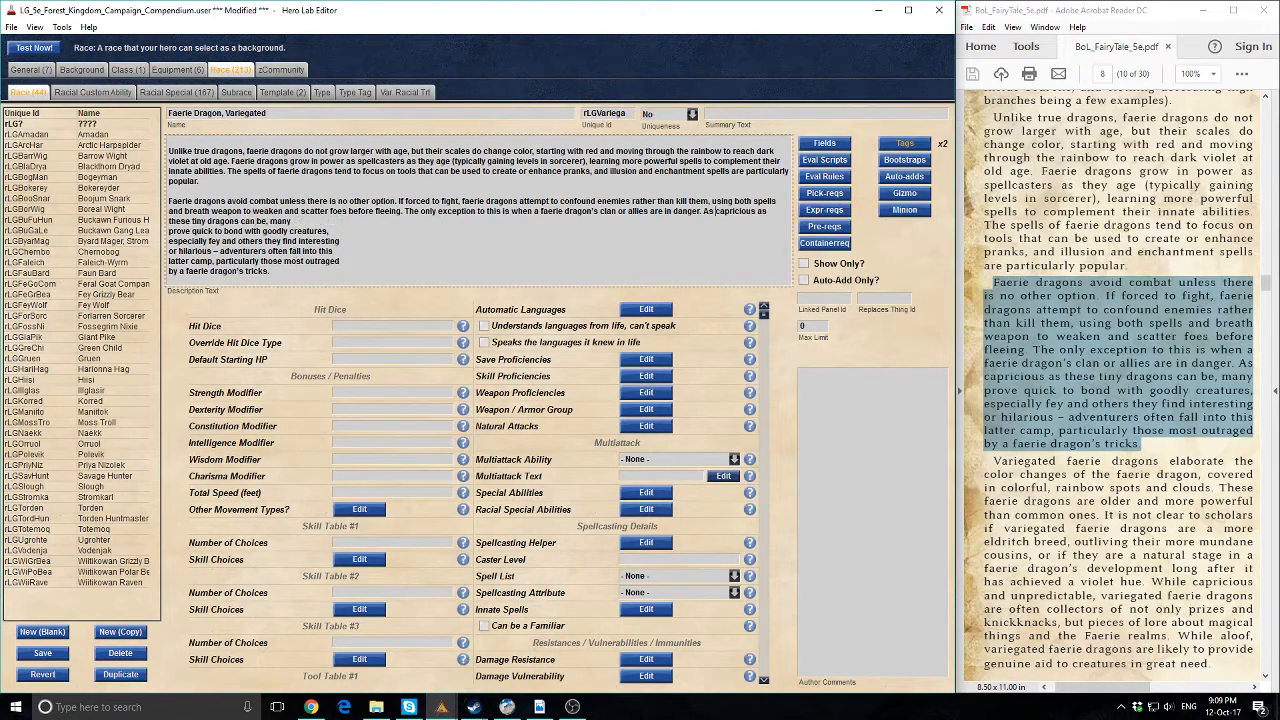
key(End)
key(Delete)
key(End)
key(Delete)
key(End)
key(Delete)
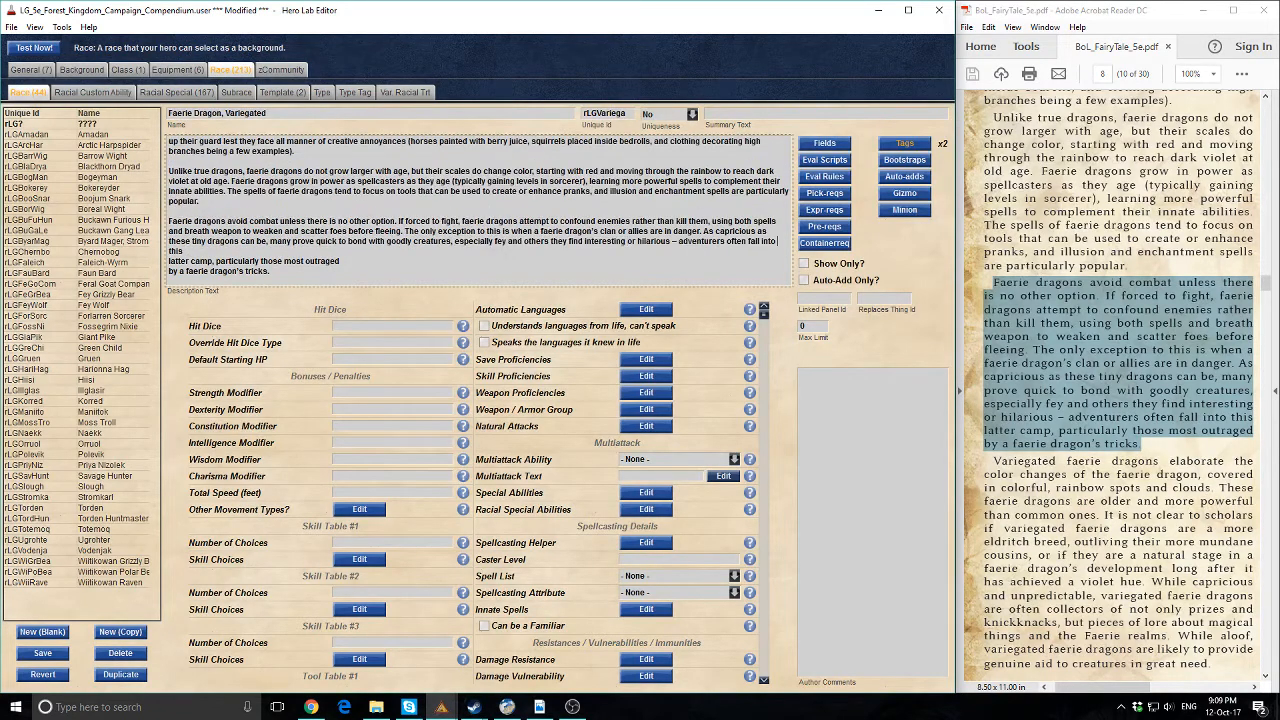
key(End)
key(Delete)
key(End)
key(Delete)
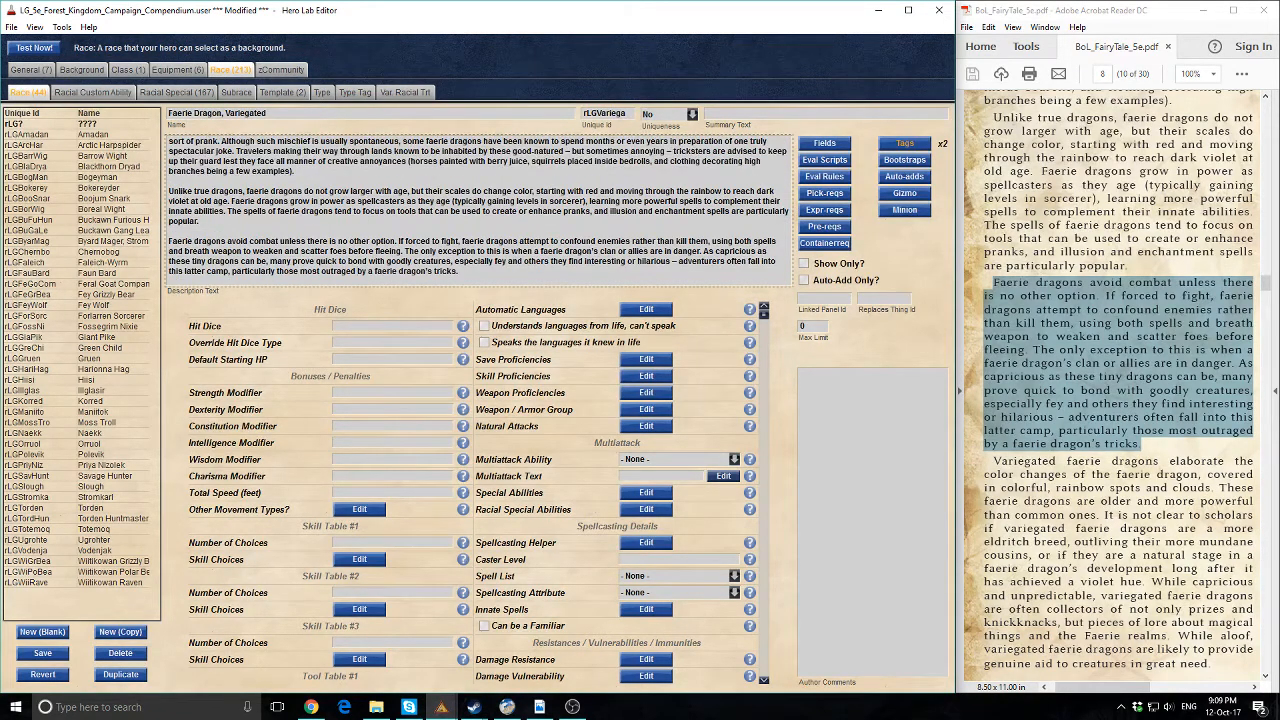
Add the PDF paragraph beginning "Variegated faerie dragons elaborate" as the description's fourth paragraph, after a blank line
scroll(1144, 492, down, 3)
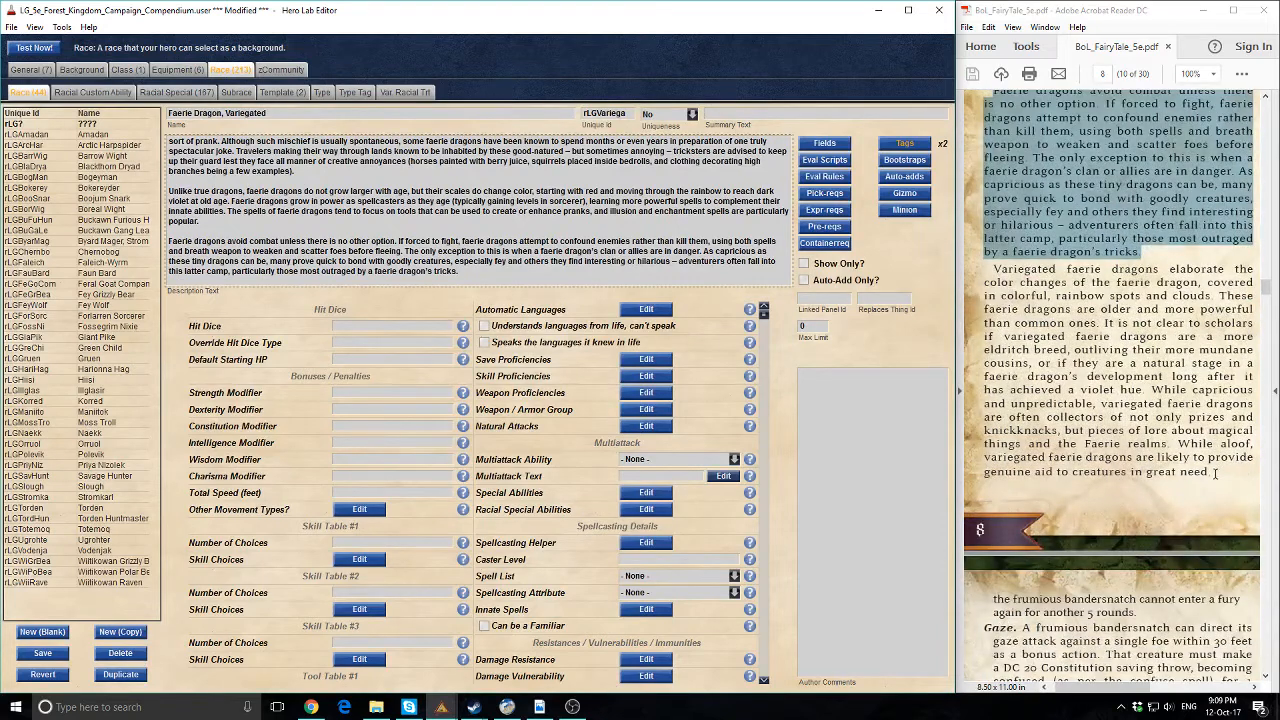
drag(1208, 470, 984, 270)
key(ctrl+c)
click(520, 271)
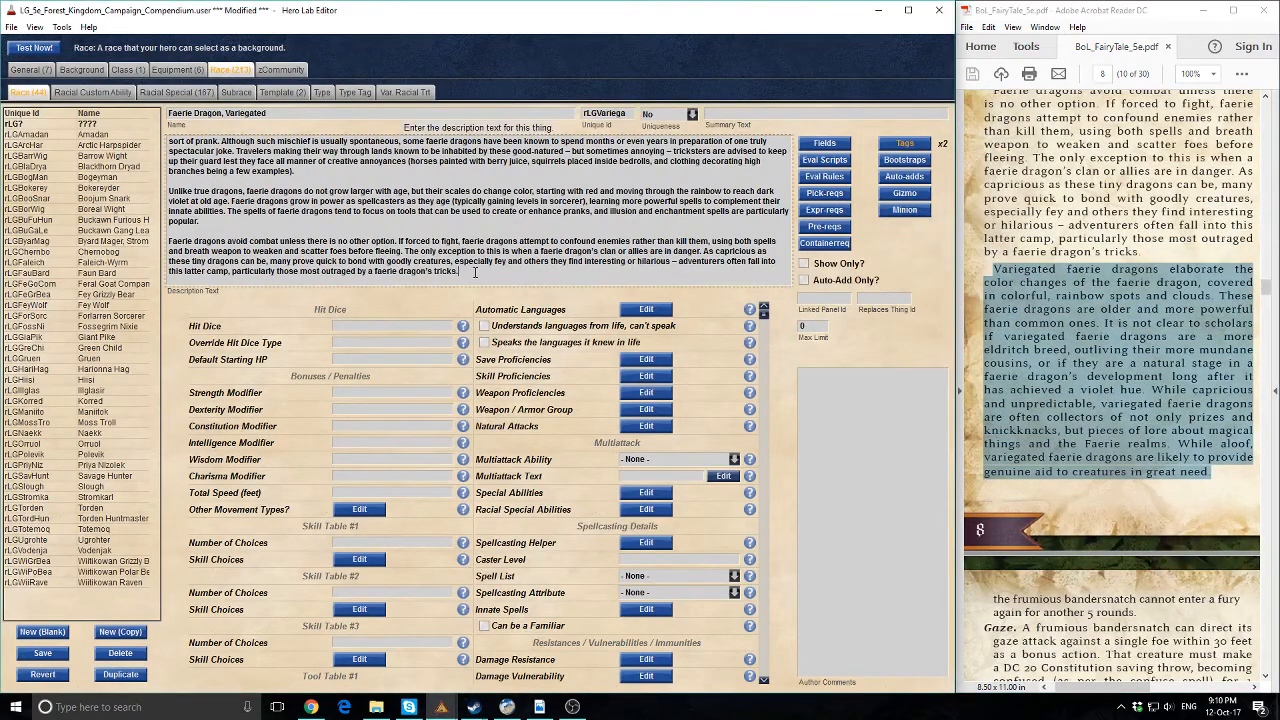
key(Return)
key(Return)
key(ctrl+v)
scroll(290, 186, up, 1)
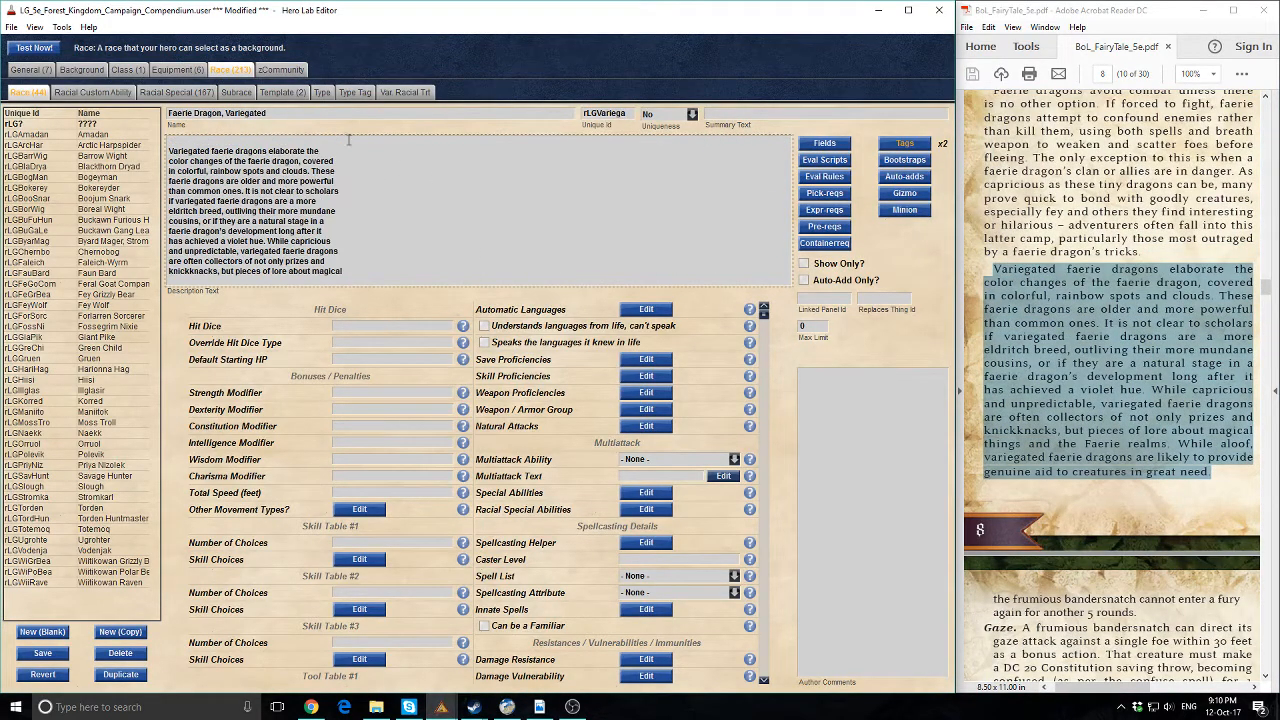
Remove the line breaks within the "Variegated faerie dragons elaborate" paragraph, through its ending "creatures in great need."
key(Delete)
key(End)
key(Delete)
key(End)
key(Delete)
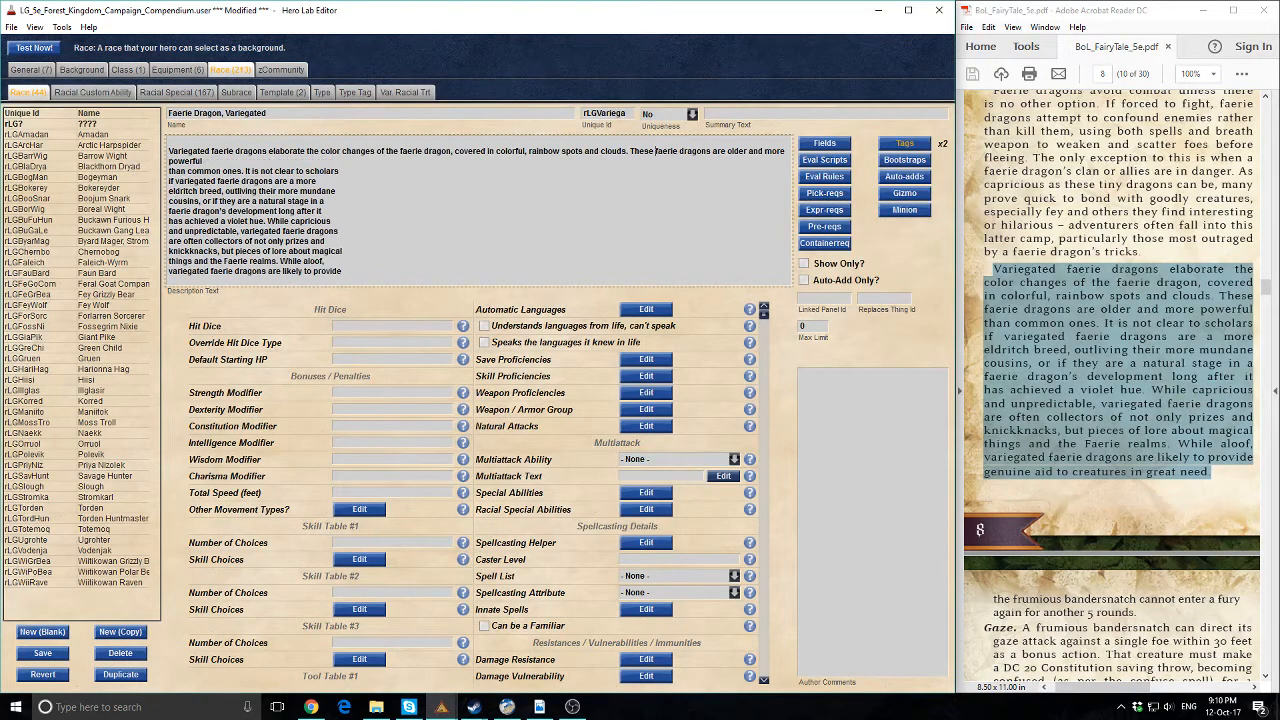
key(End)
key(Delete)
key(End)
key(Delete)
key(End)
key(Delete)
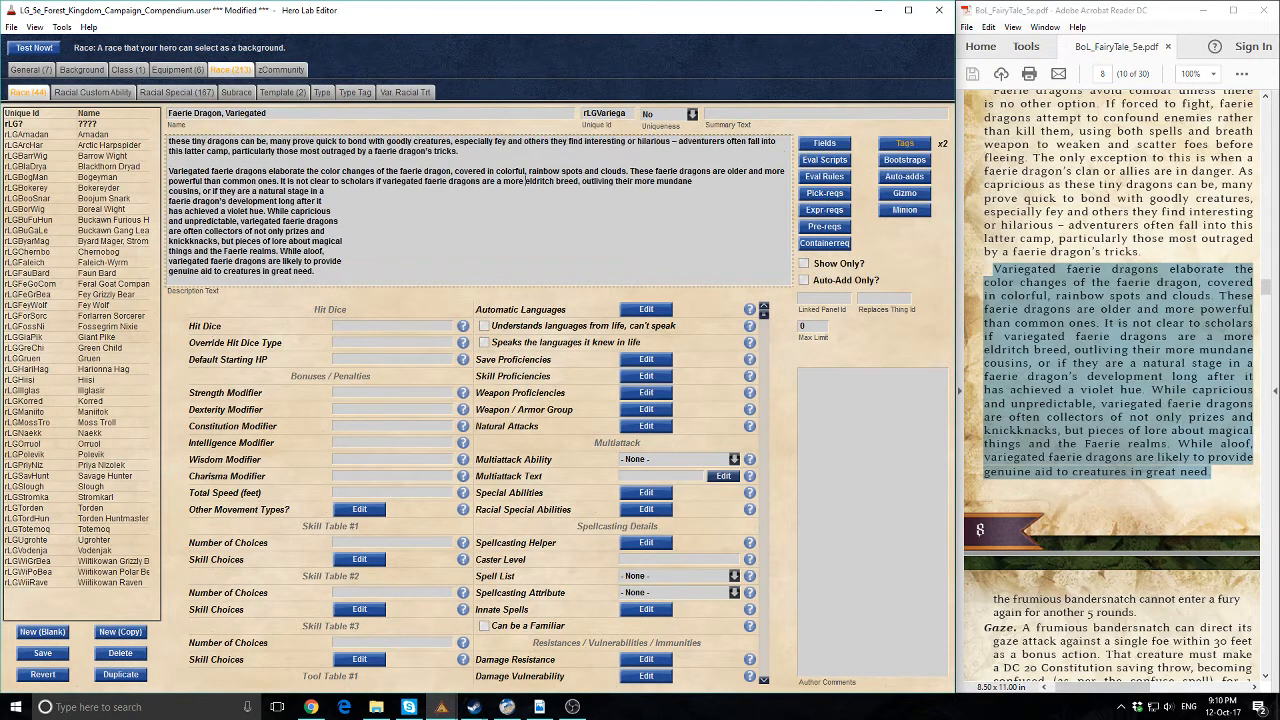
key(End)
key(Delete)
key(End)
key(Delete)
key(End)
key(Delete)
key(End)
key(Delete)
key(End)
key(Delete)
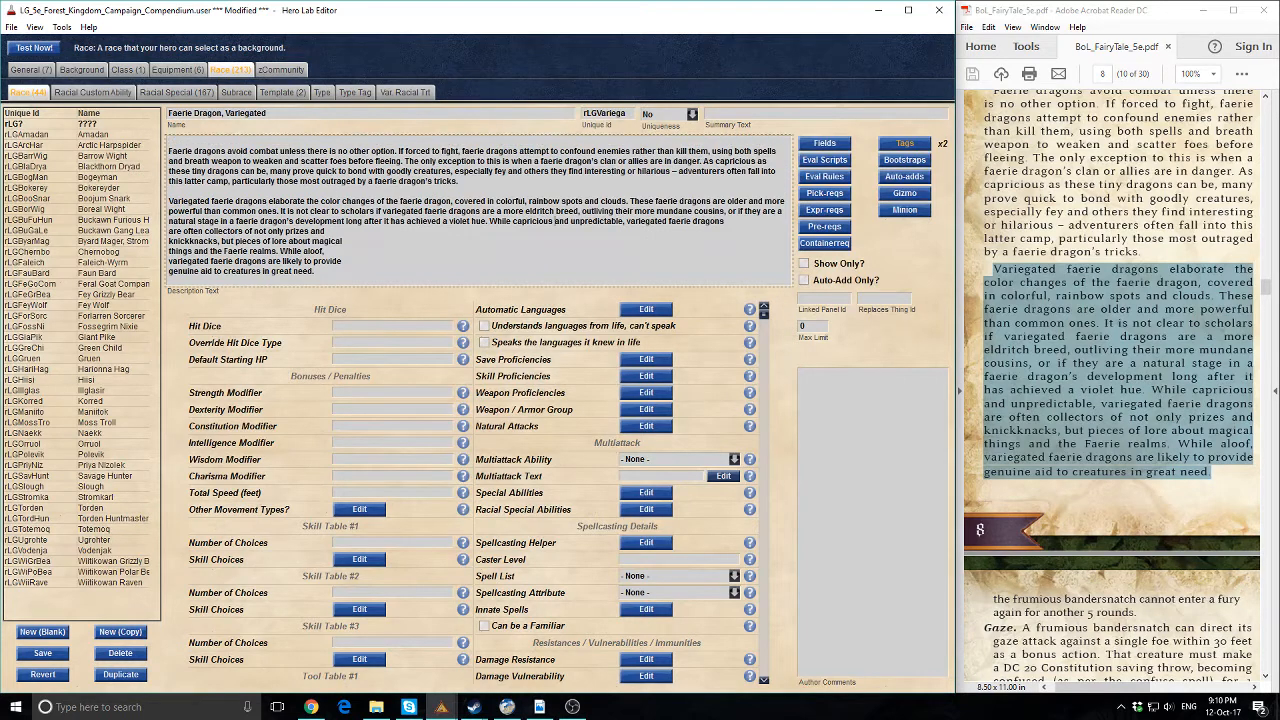
key(End)
key(Delete)
key(End)
key(Delete)
key(End)
key(Delete)
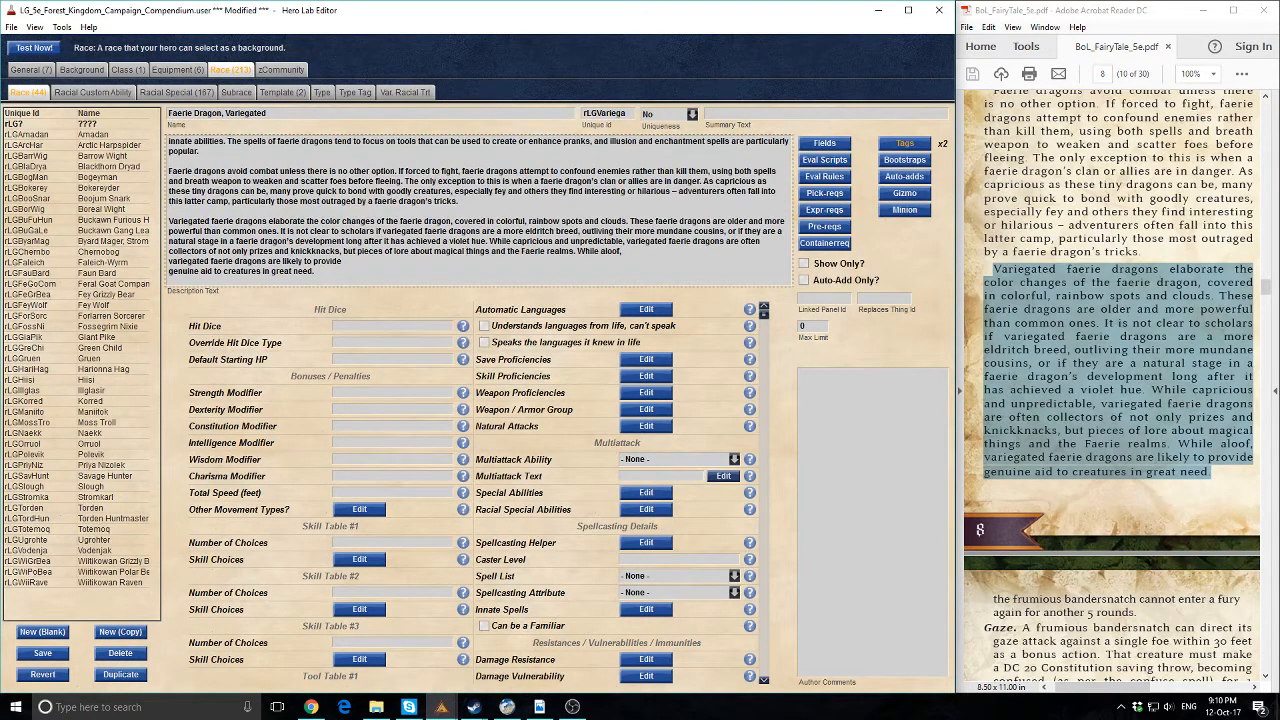
key(End)
key(Delete)
key(End)
key(Delete)
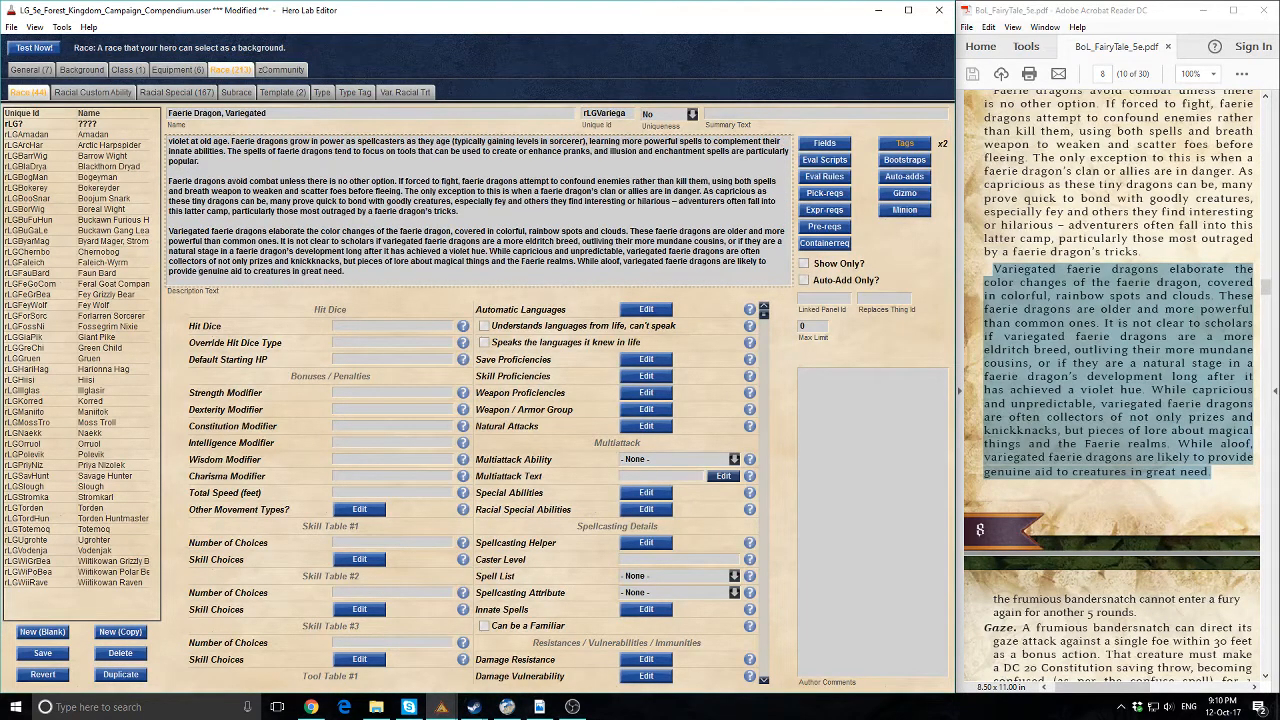
Find the "Faerie Dragon, Variegated" stat block in the PDF and examine its size, type and alignment line
drag(1100, 687, 1145, 687)
scroll(1150, 205, up, 4)
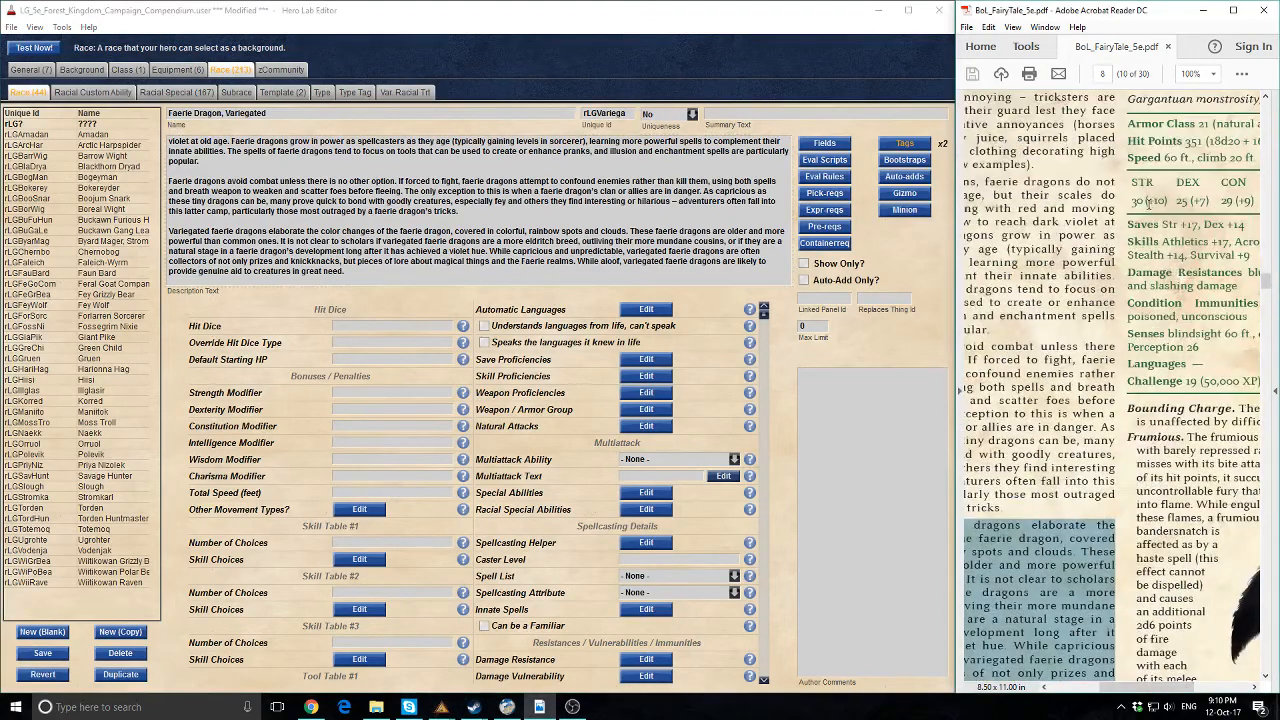
scroll(1150, 200, up, 10)
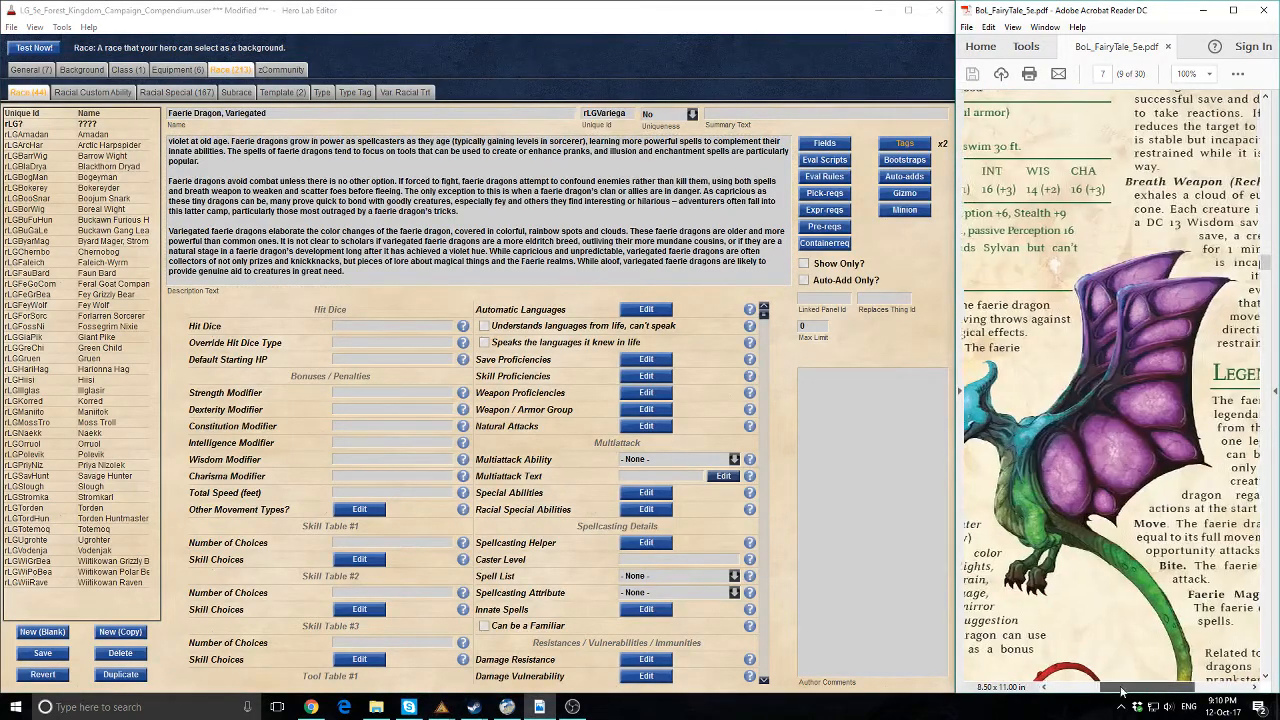
drag(1121, 689, 1065, 672)
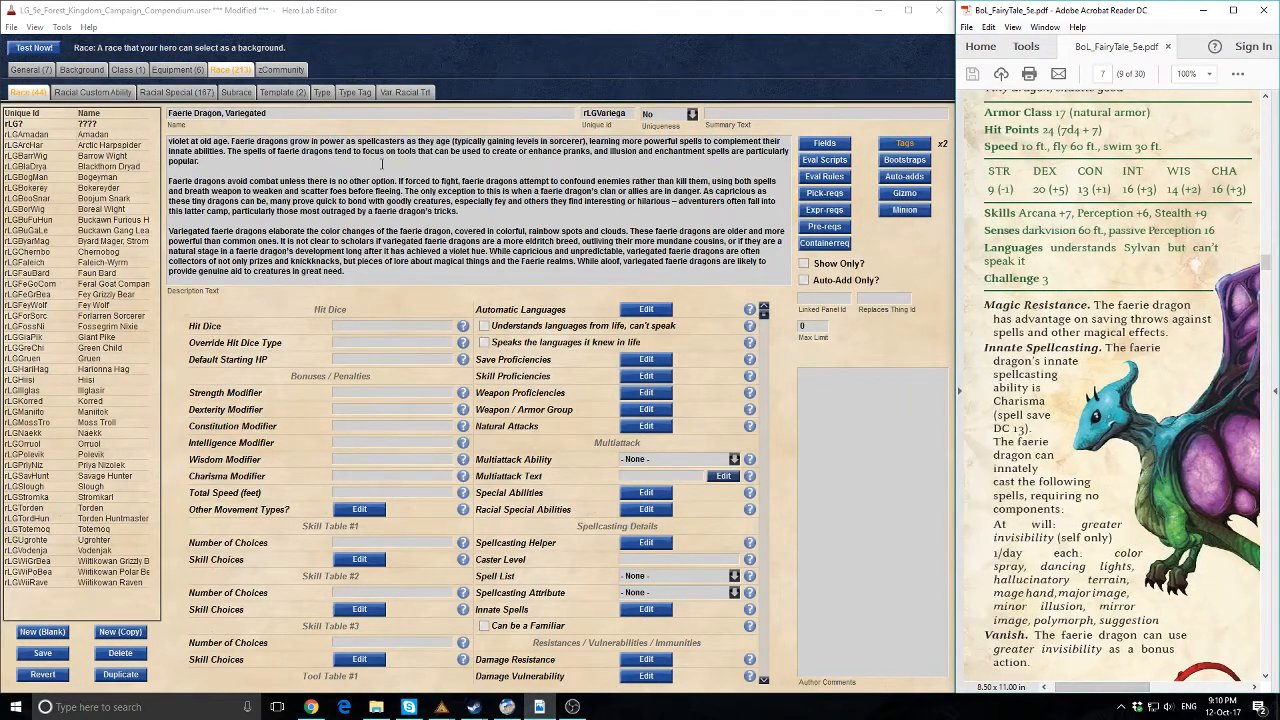
scroll(1087, 455, up, 3)
scroll(1087, 455, down, 1)
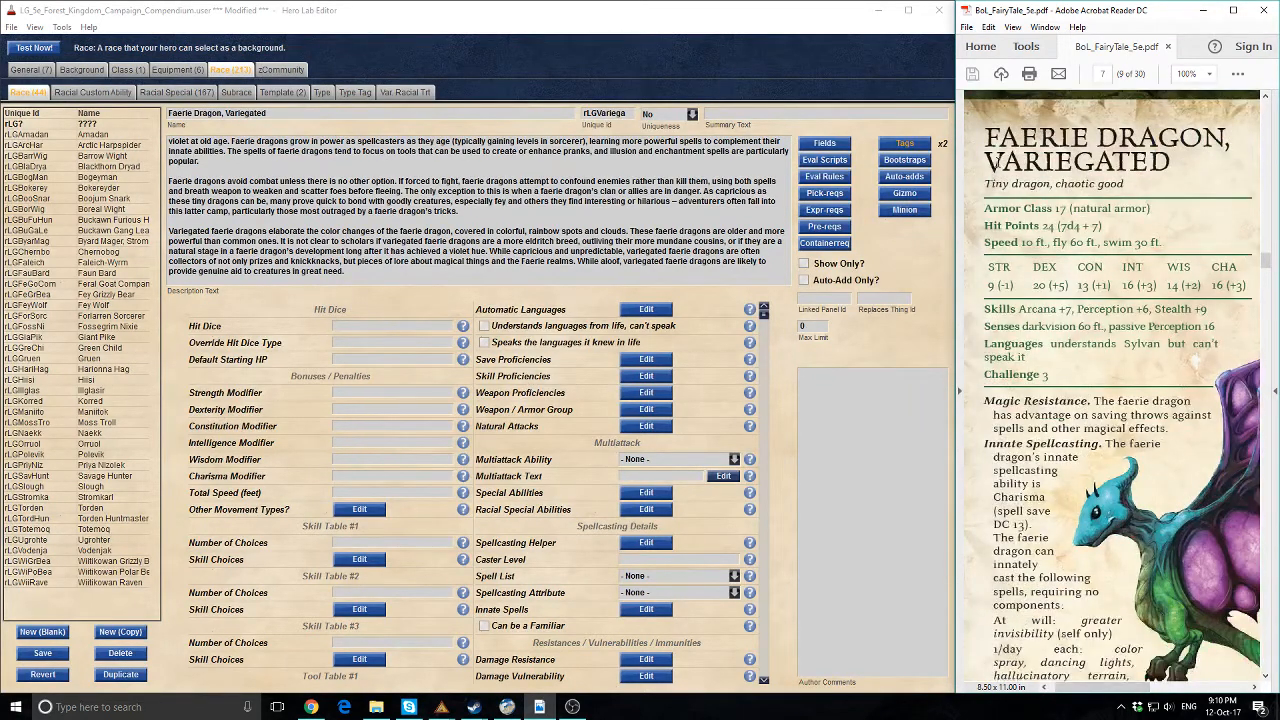
drag(982, 183, 1126, 190)
click(1148, 184)
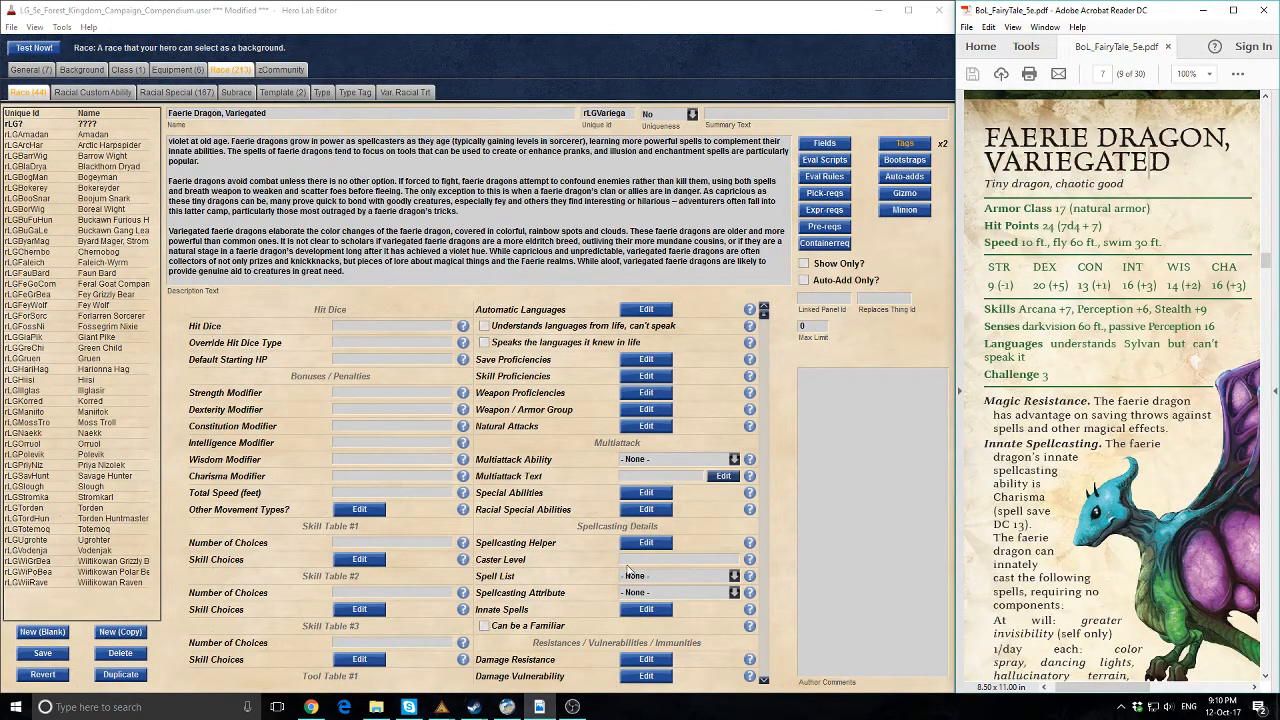
Set the race's size to Tiny in the important race details
scroll(621, 565, down, 2)
scroll(621, 565, down, 1)
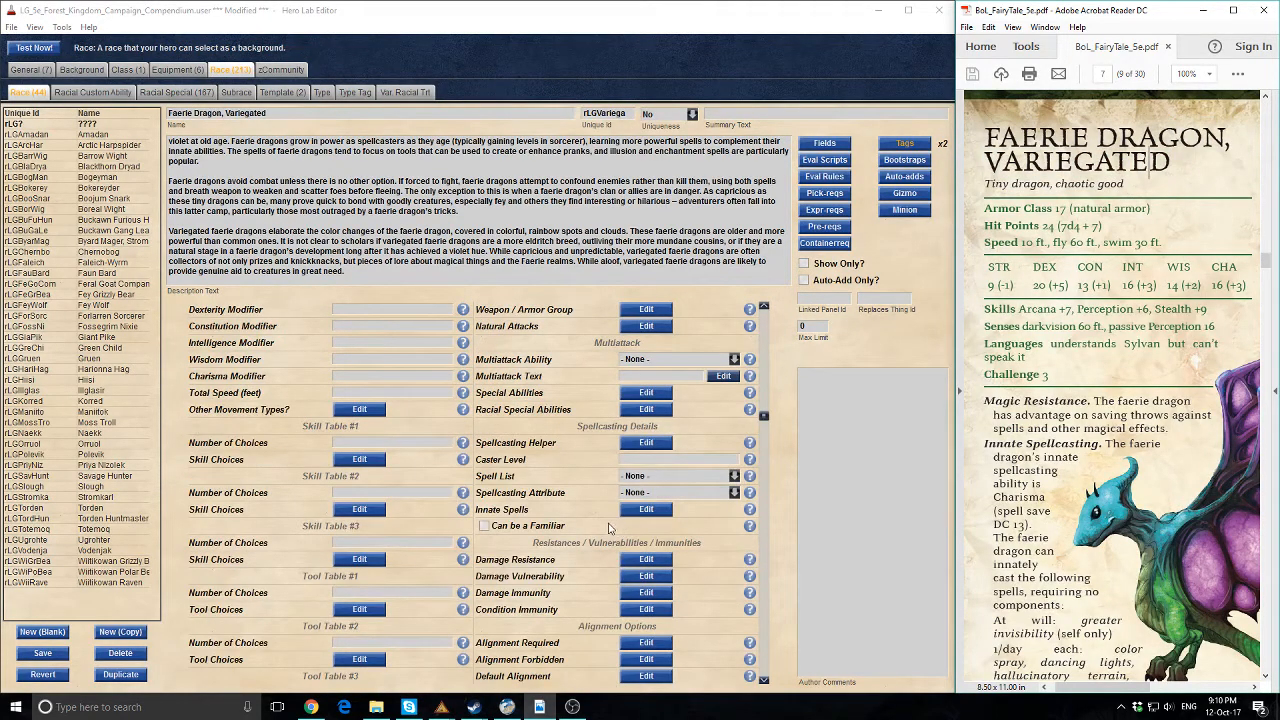
scroll(612, 530, down, 6)
scroll(610, 531, down, 1)
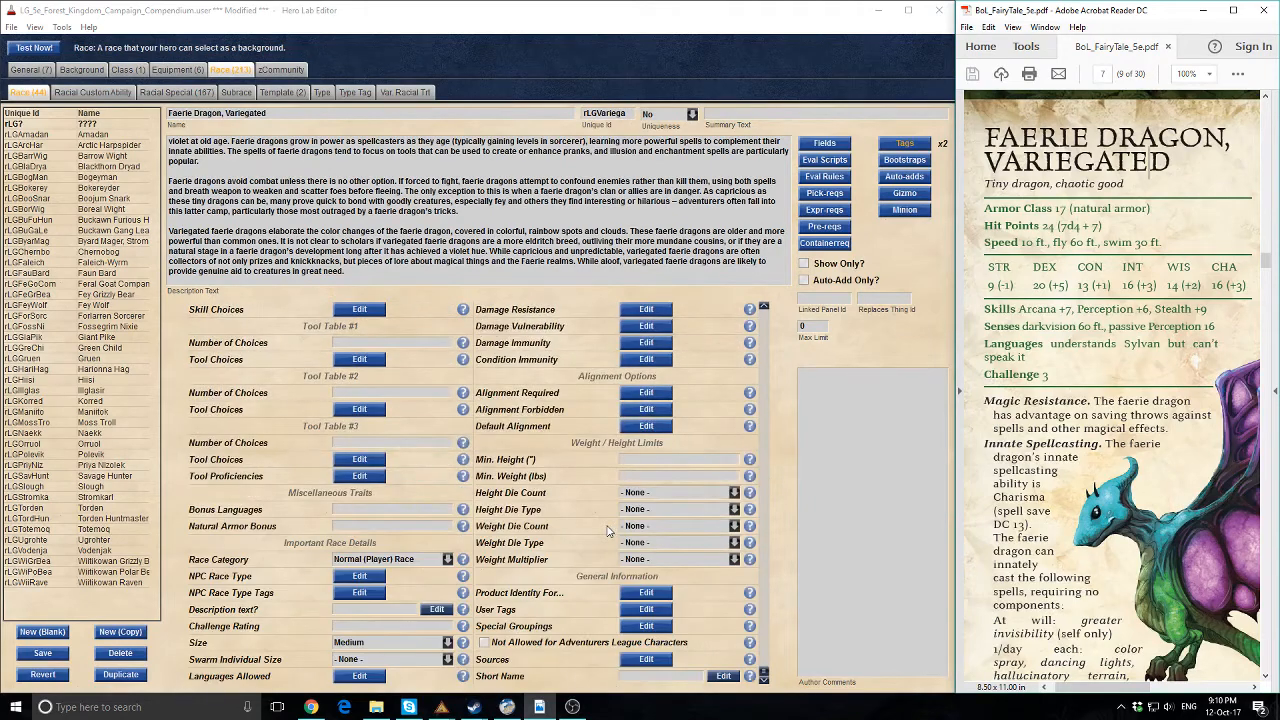
scroll(606, 531, down, 5)
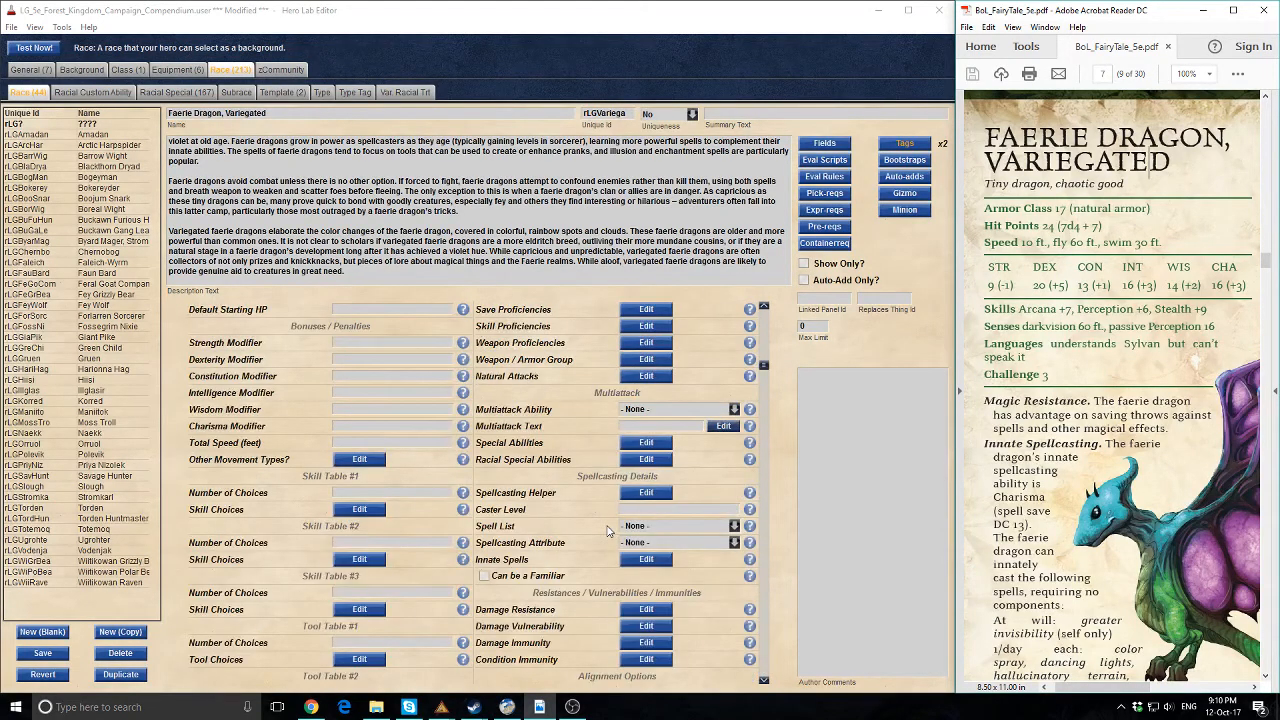
scroll(606, 531, down, 5)
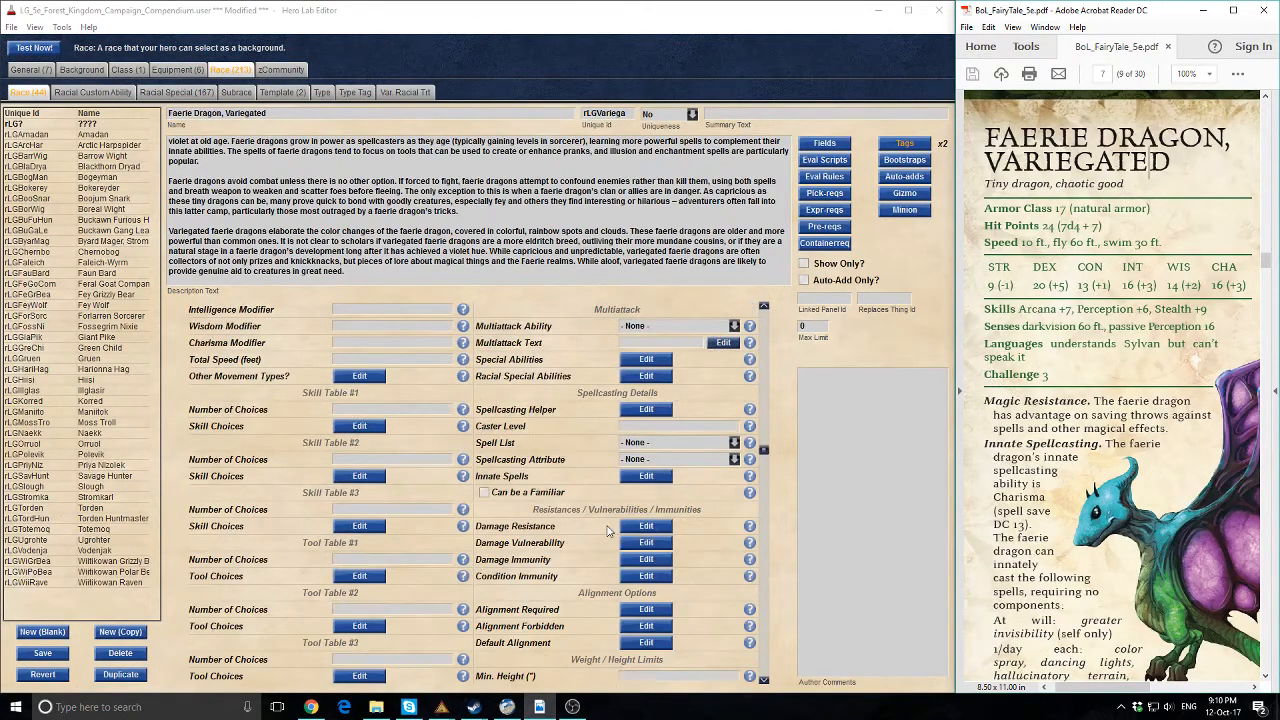
scroll(606, 531, up, 10)
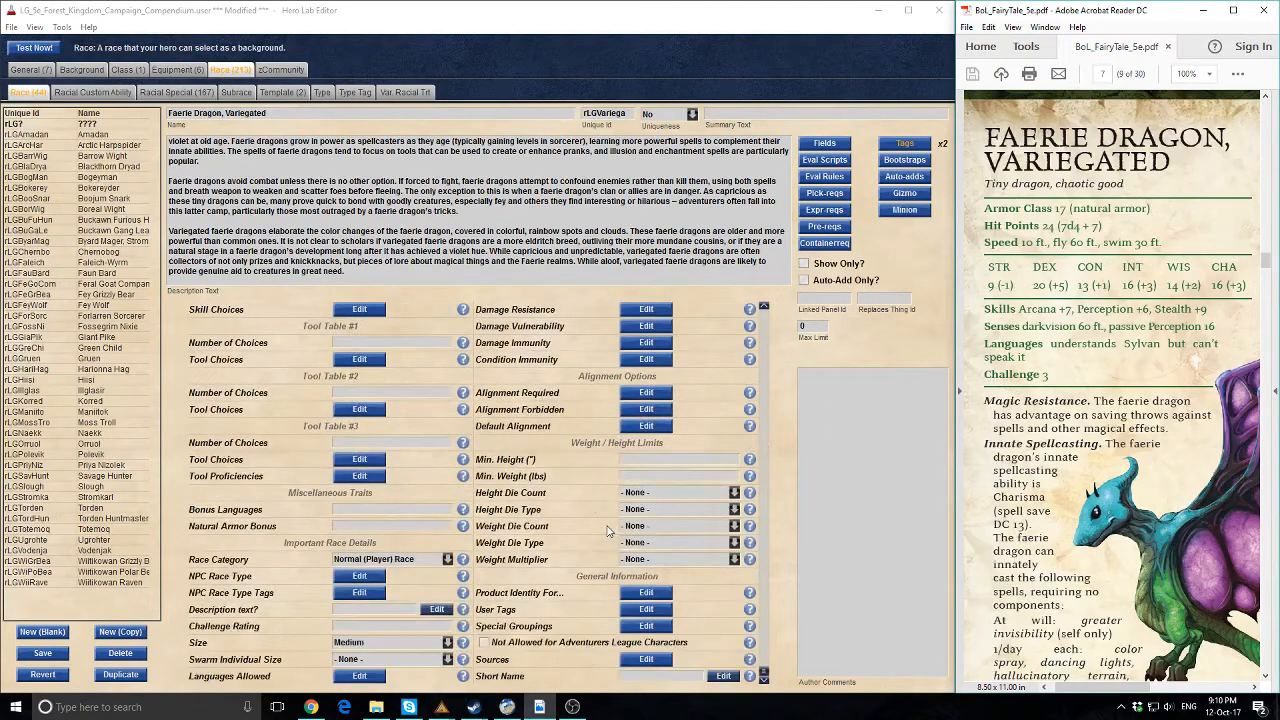
click(372, 644)
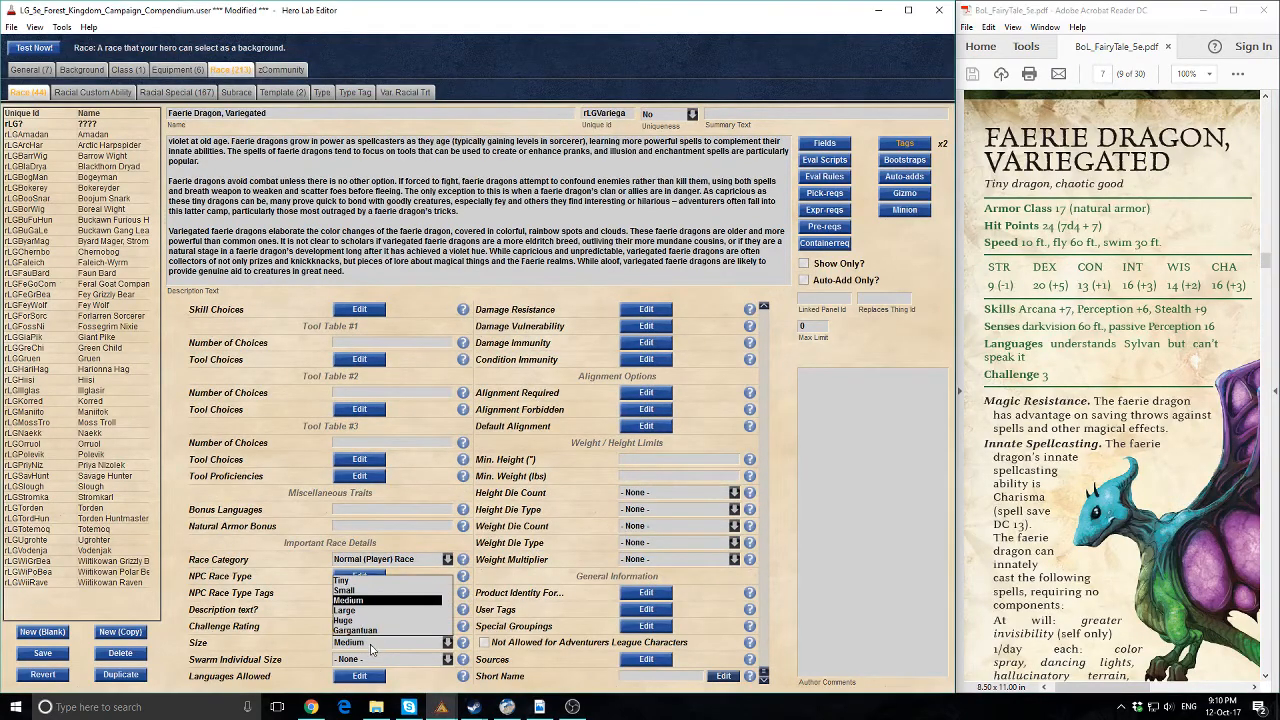
click(351, 581)
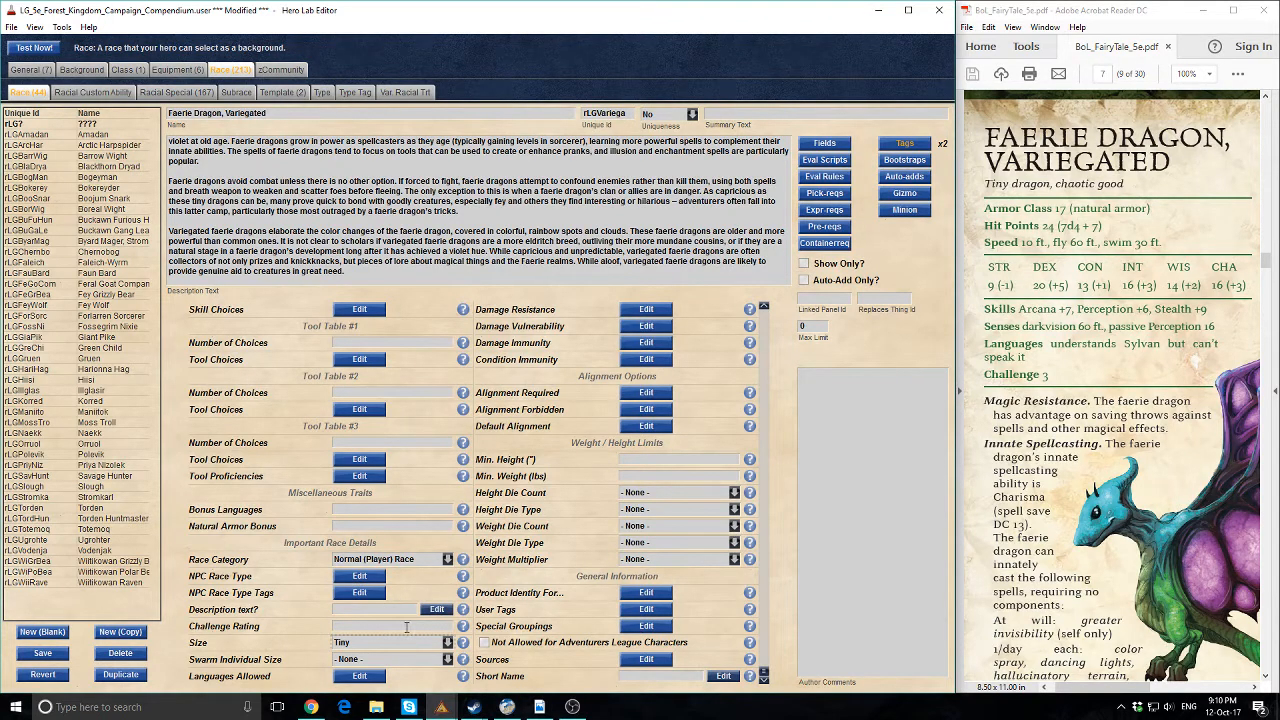
Assign Dragon as the race's NPC race type
click(359, 577)
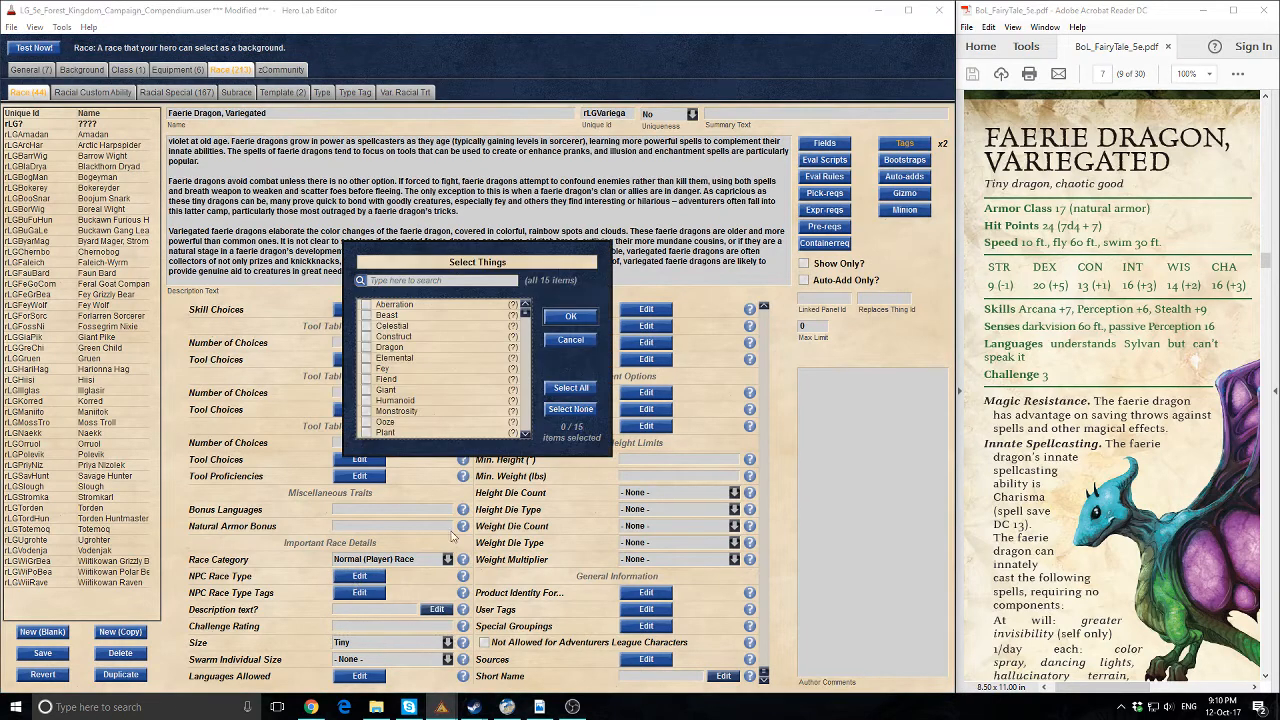
click(392, 348)
click(571, 316)
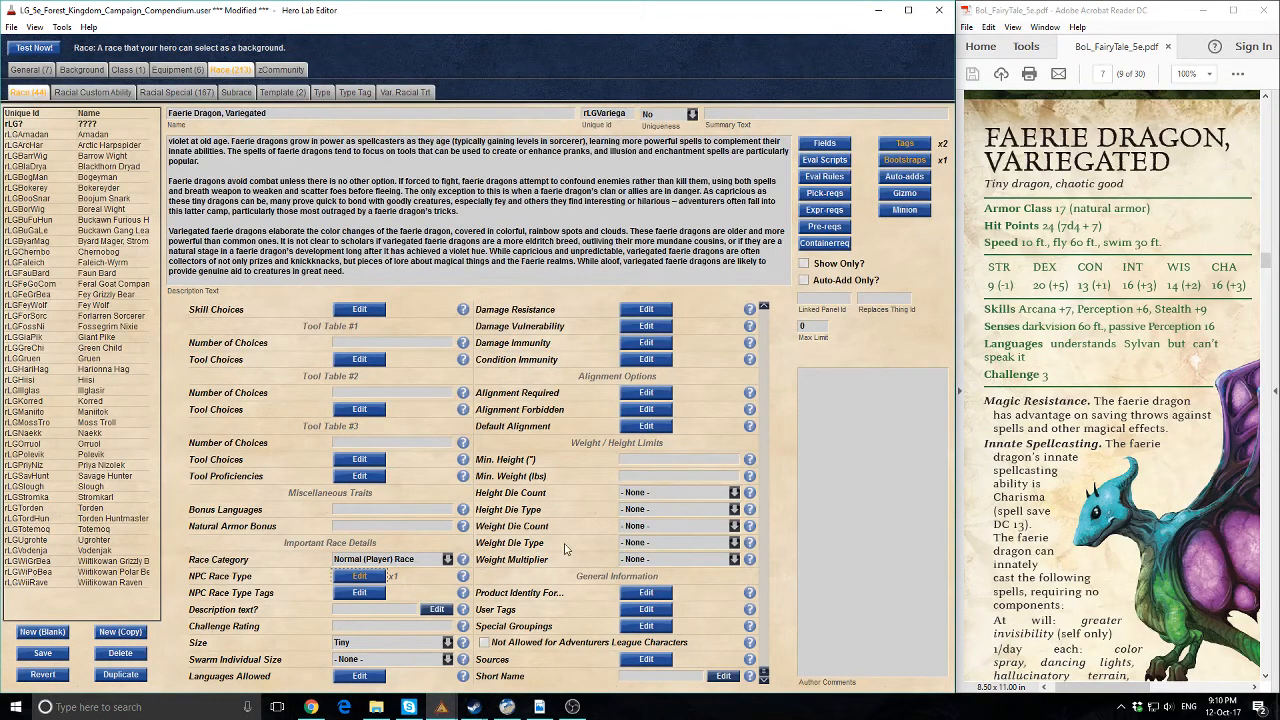
Set the race's default alignment to Chaotic and Good
click(646, 426)
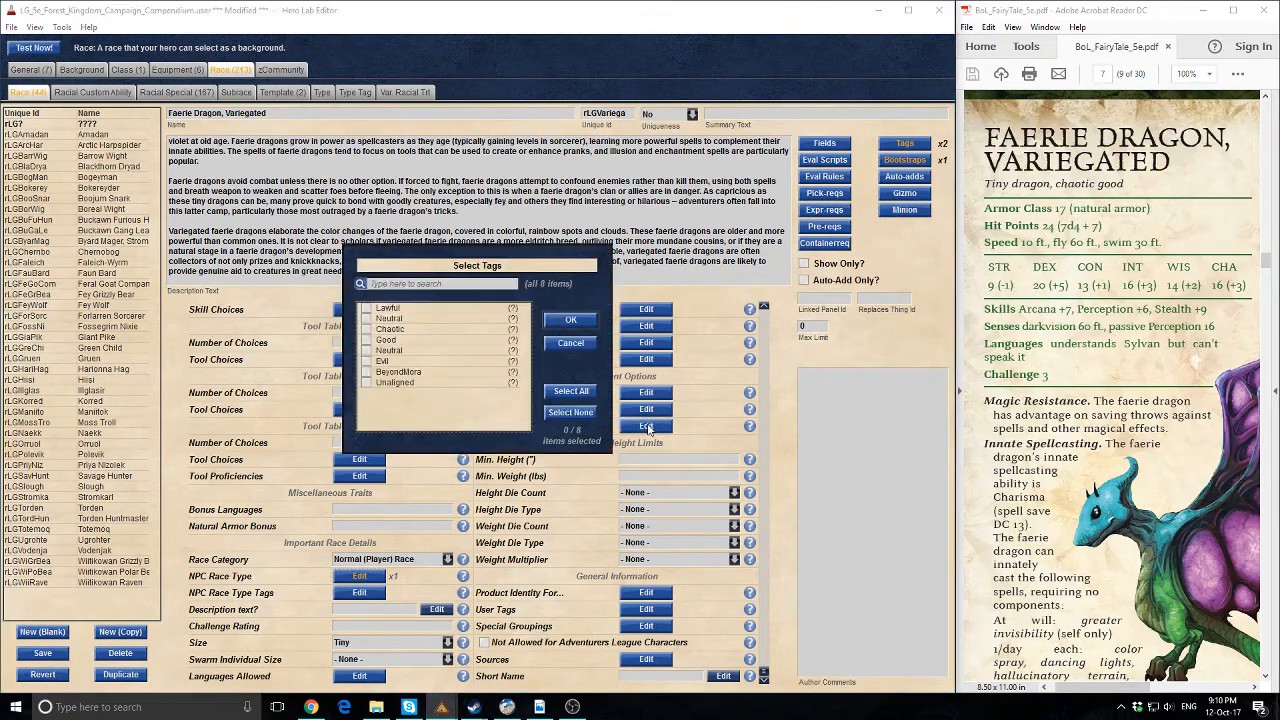
click(366, 329)
click(390, 341)
click(554, 322)
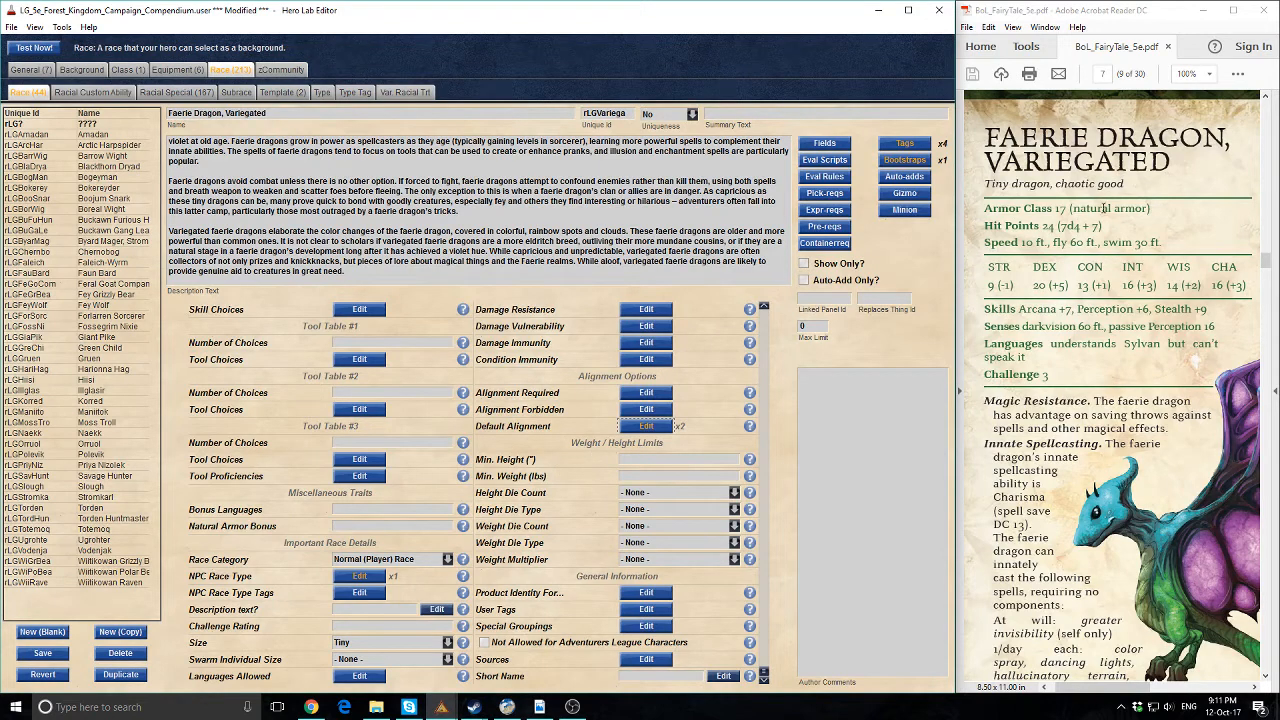
Following the PDF stat block, set the hit dice to 7, the hit dice type override to 4 and the default starting HP to 24
drag(1150, 208, 984, 209)
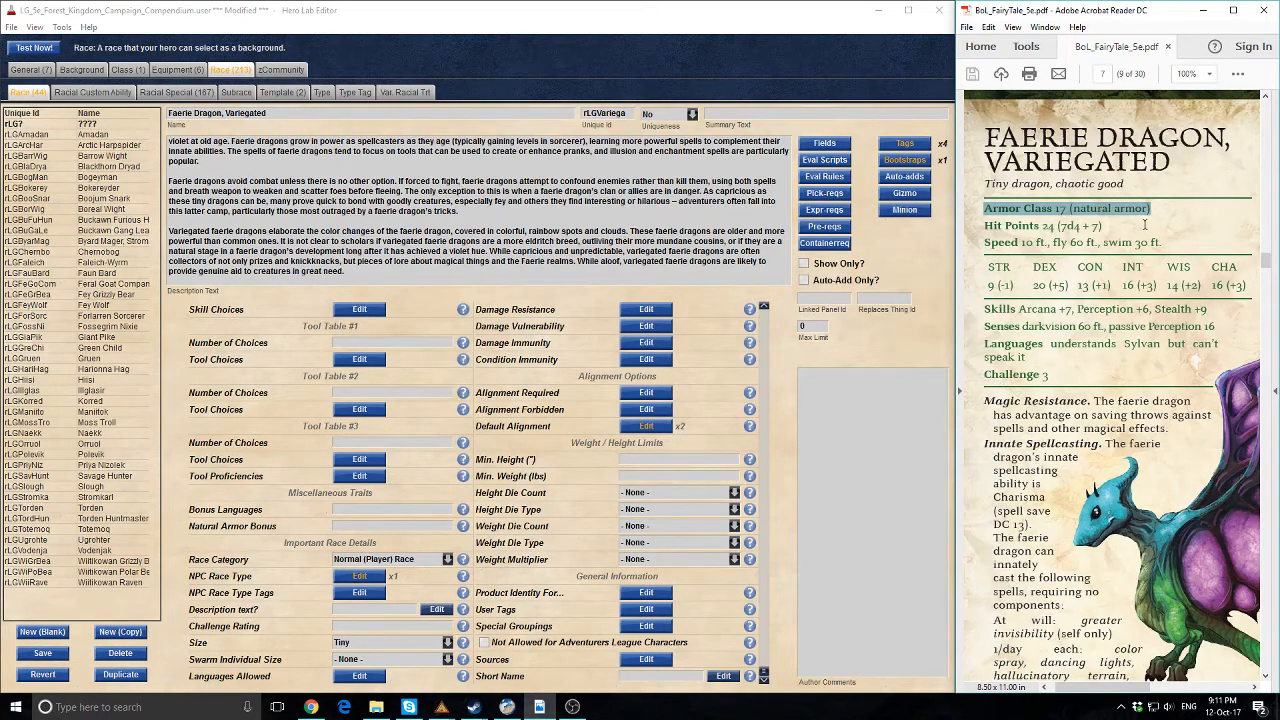
scroll(519, 435, up, 5)
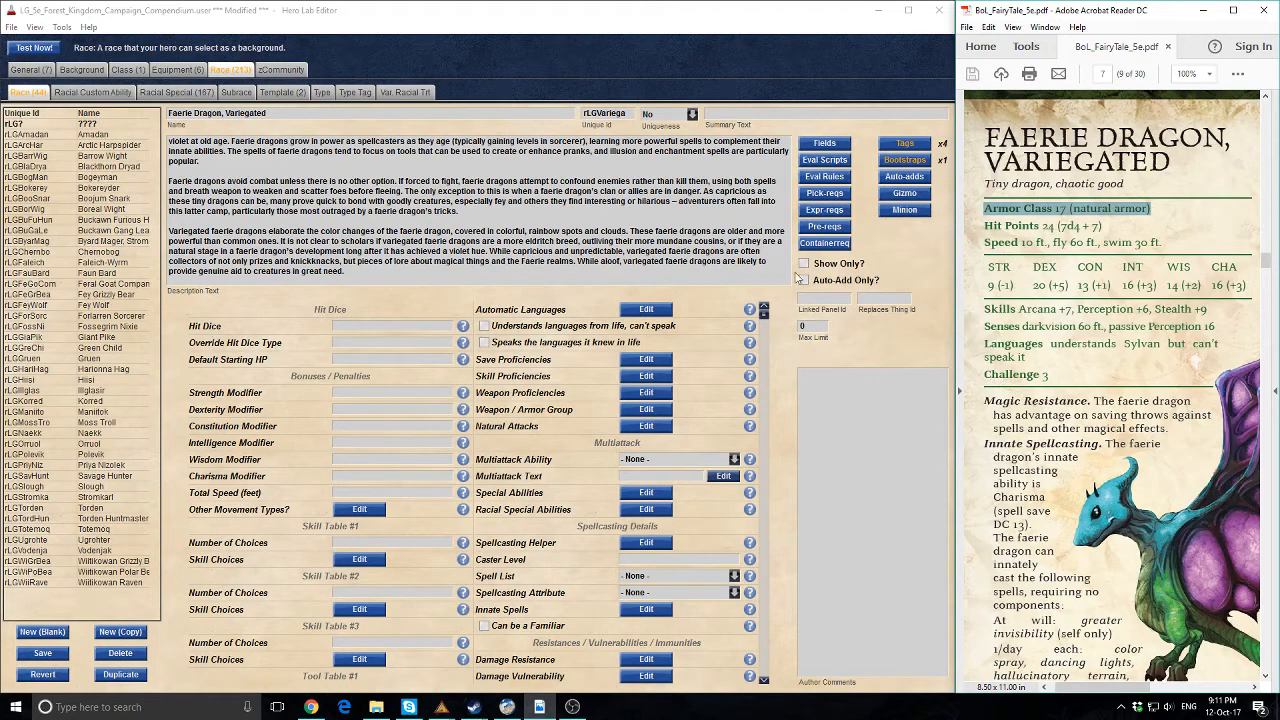
click(354, 327)
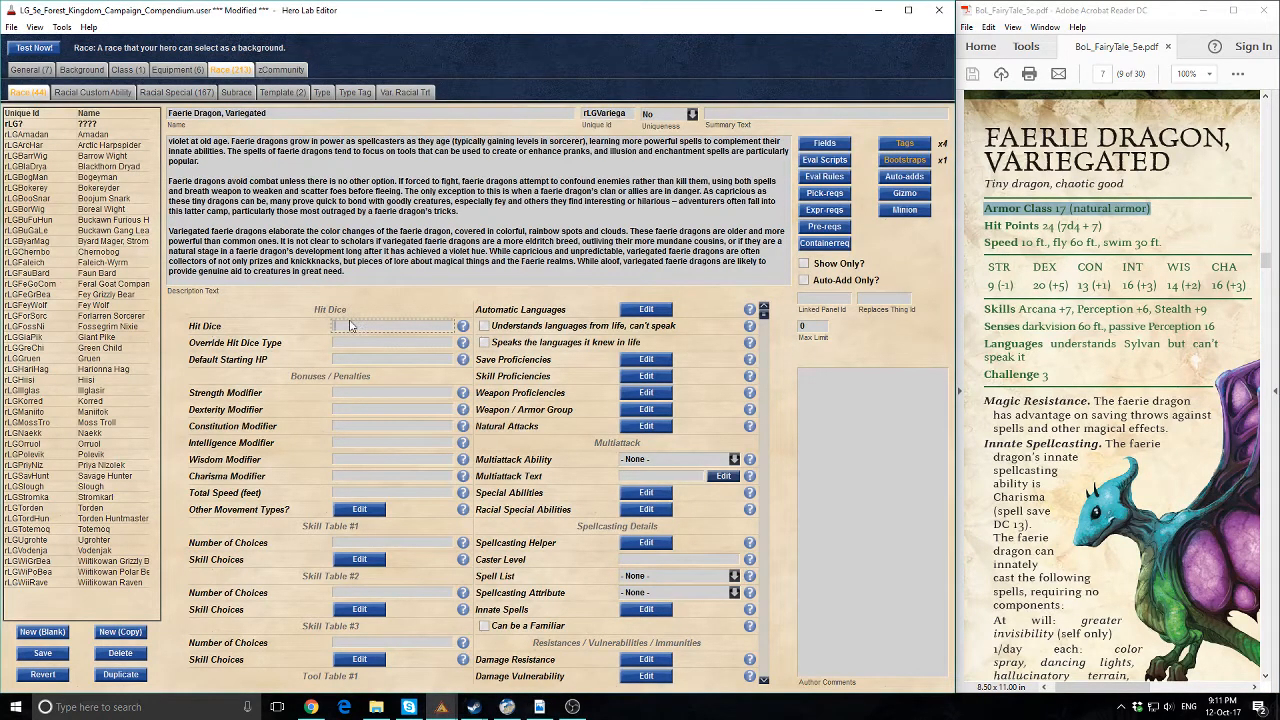
text(7)
drag(1068, 227, 1061, 227)
click(352, 341)
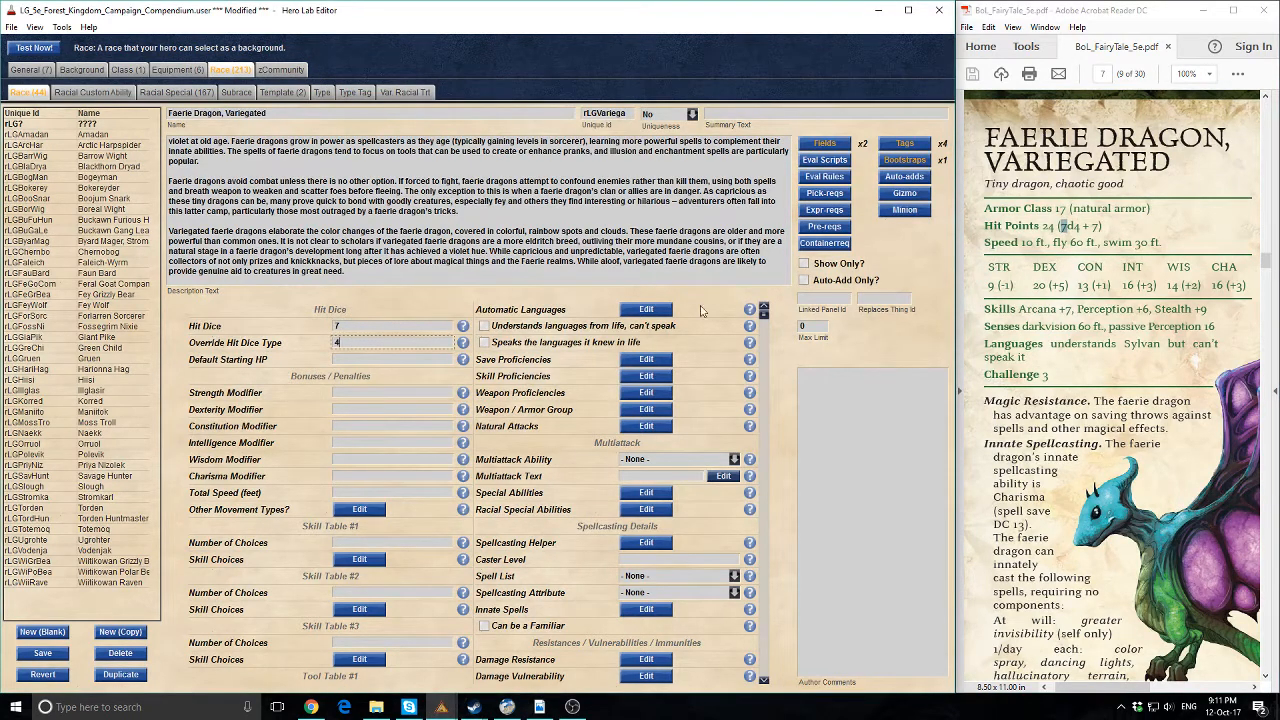
drag(1057, 227, 1005, 227)
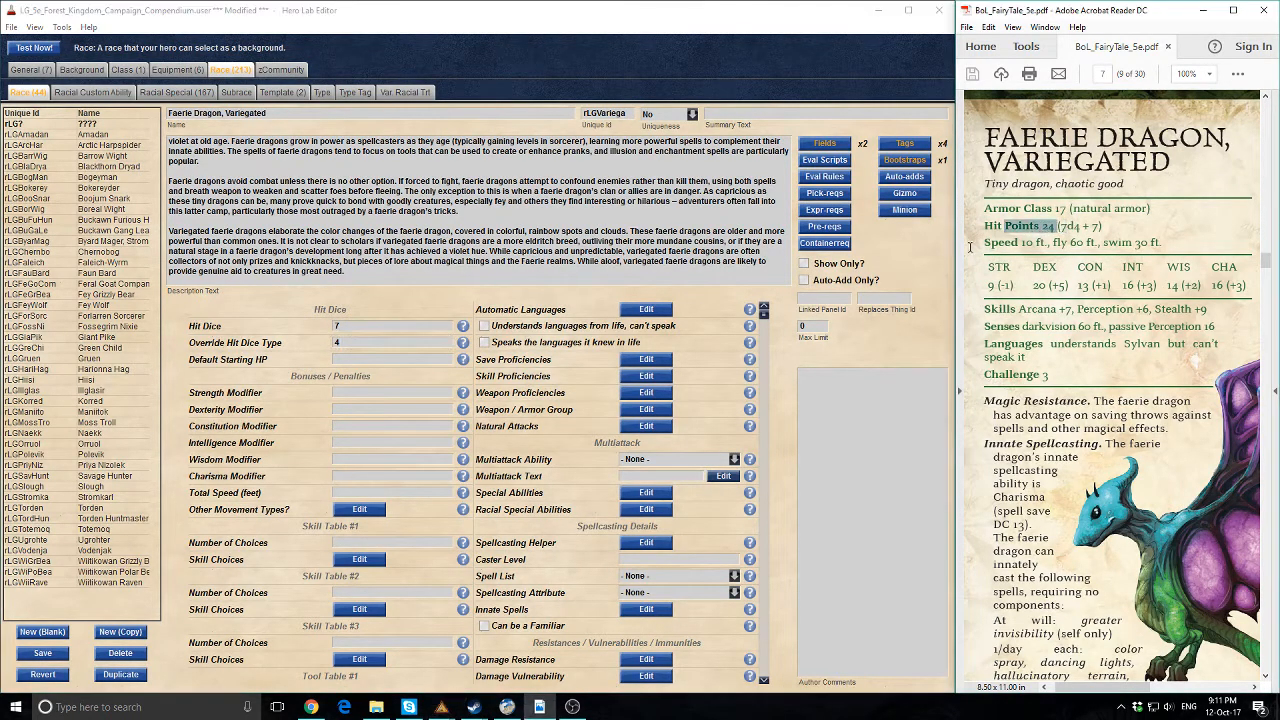
click(353, 359)
text(24)
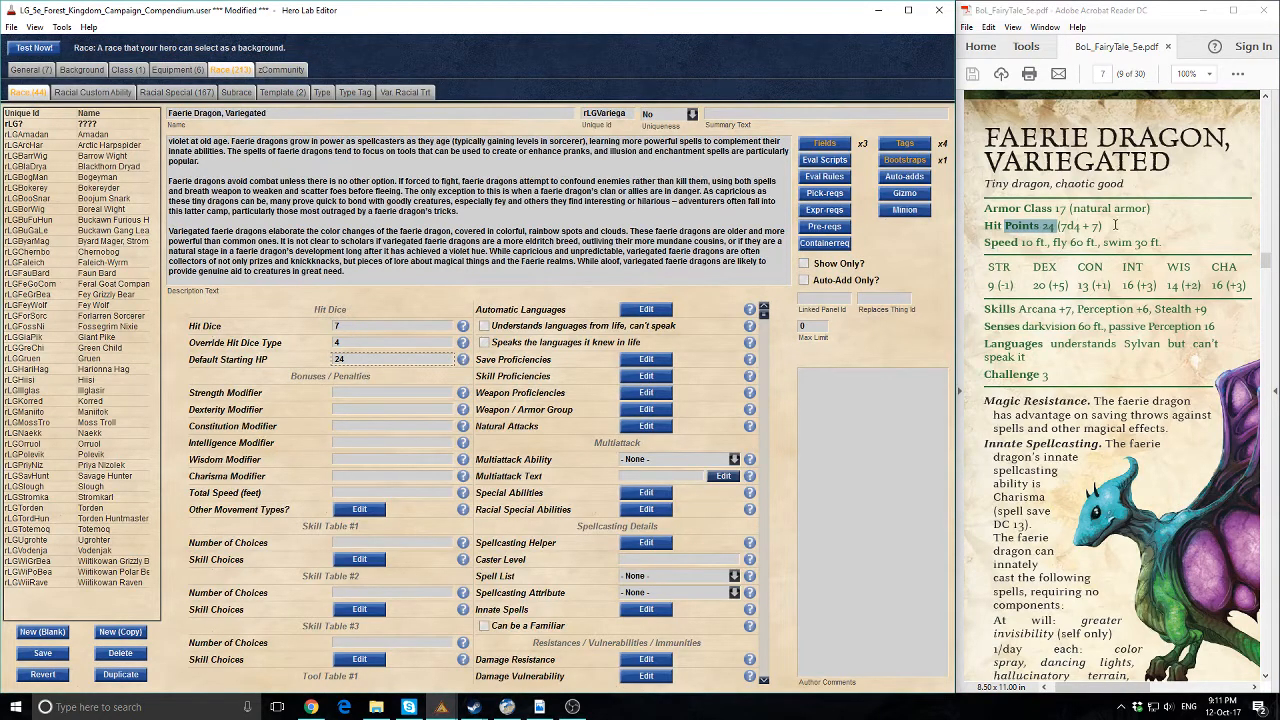
Enter 30 as the race's total speed in feet and select that value for replacement
drag(1160, 242, 1102, 242)
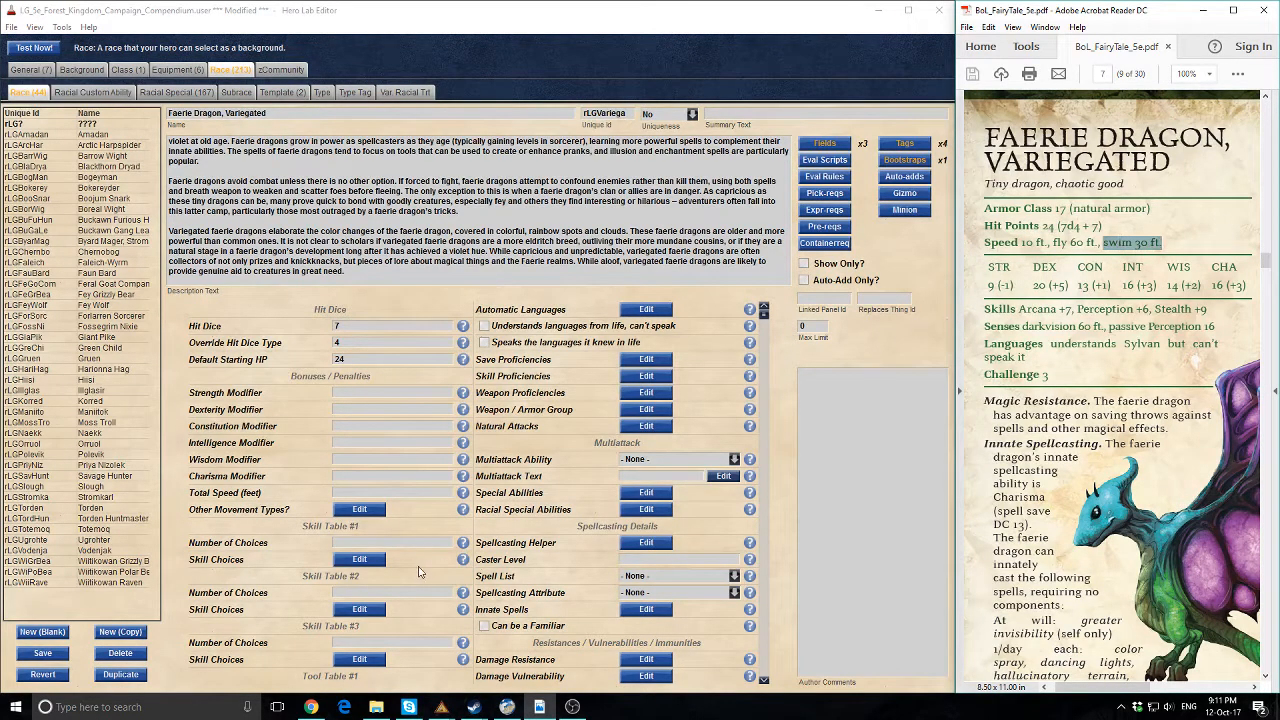
click(338, 491)
click(360, 493)
text(30)
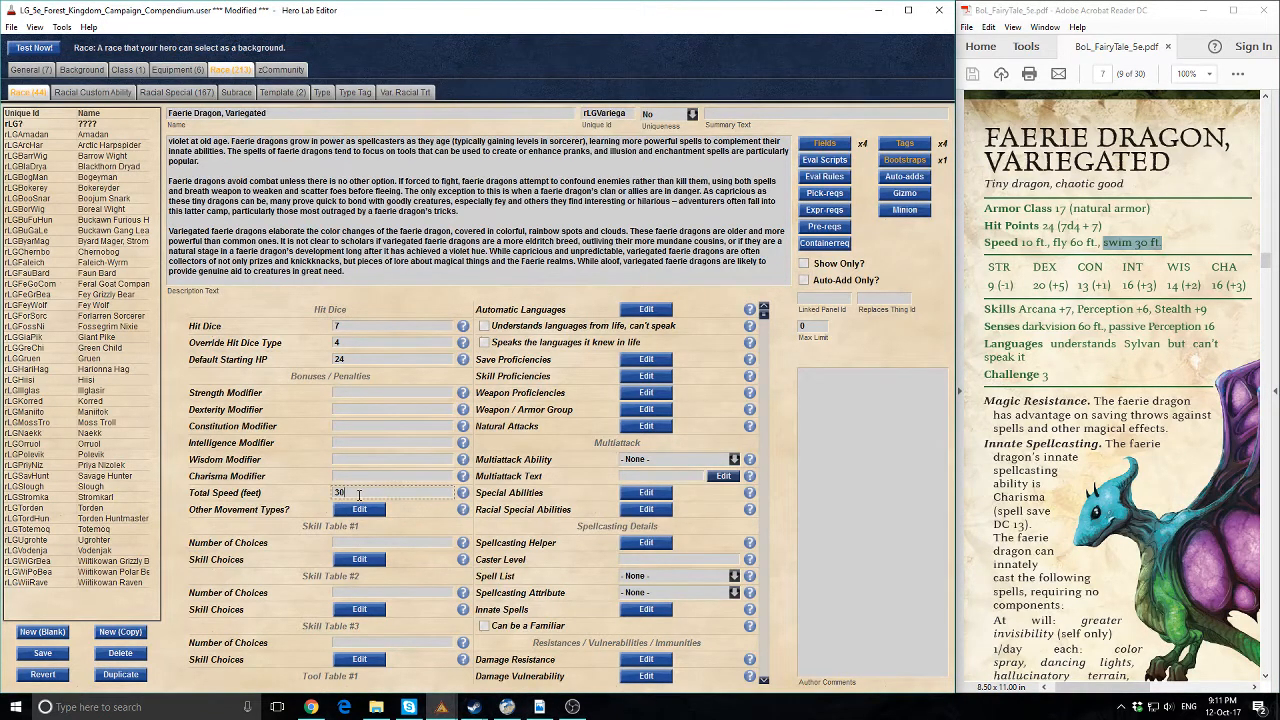
double_click(352, 491)
Add Flight and Swimming as the race's other movement types
click(362, 510)
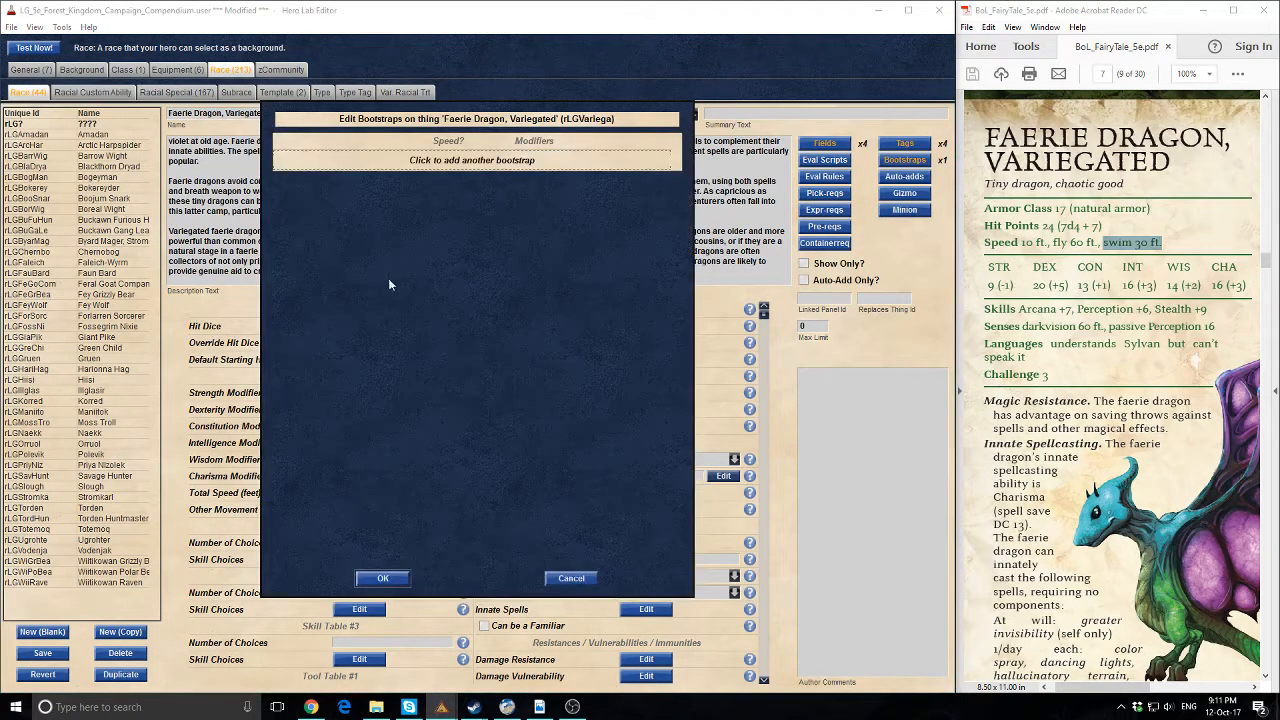
click(518, 162)
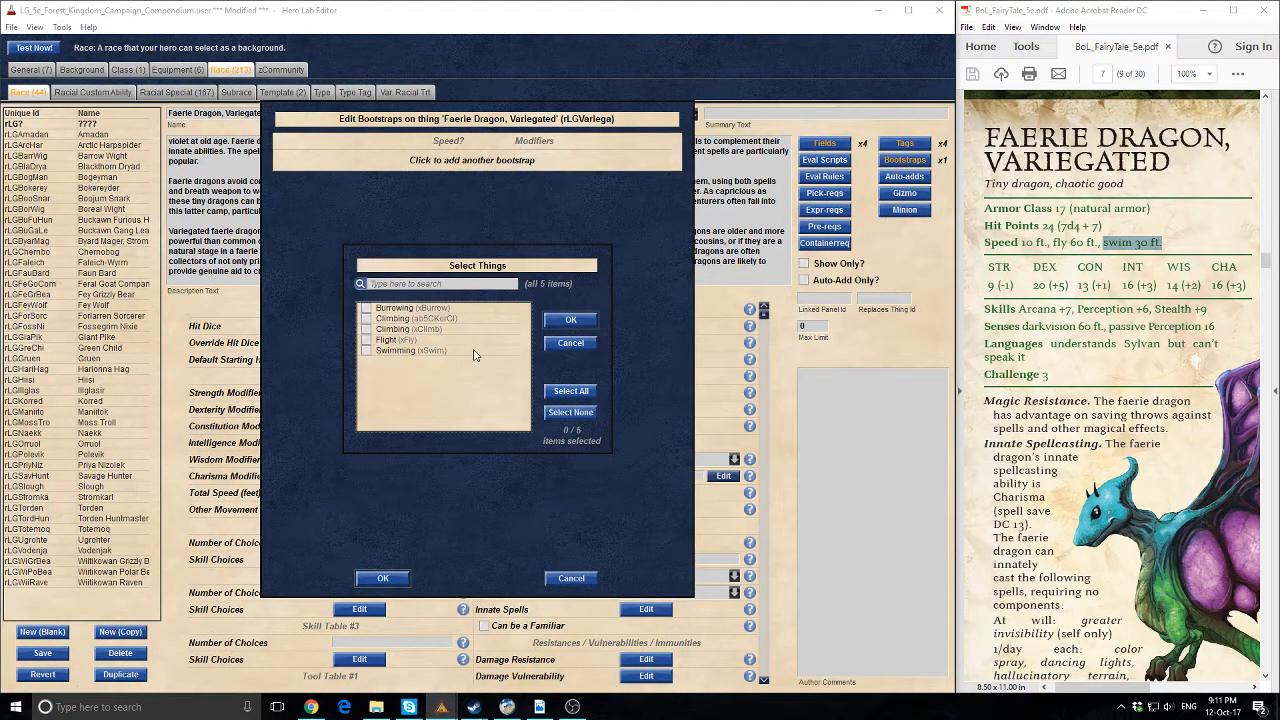
click(390, 342)
click(398, 352)
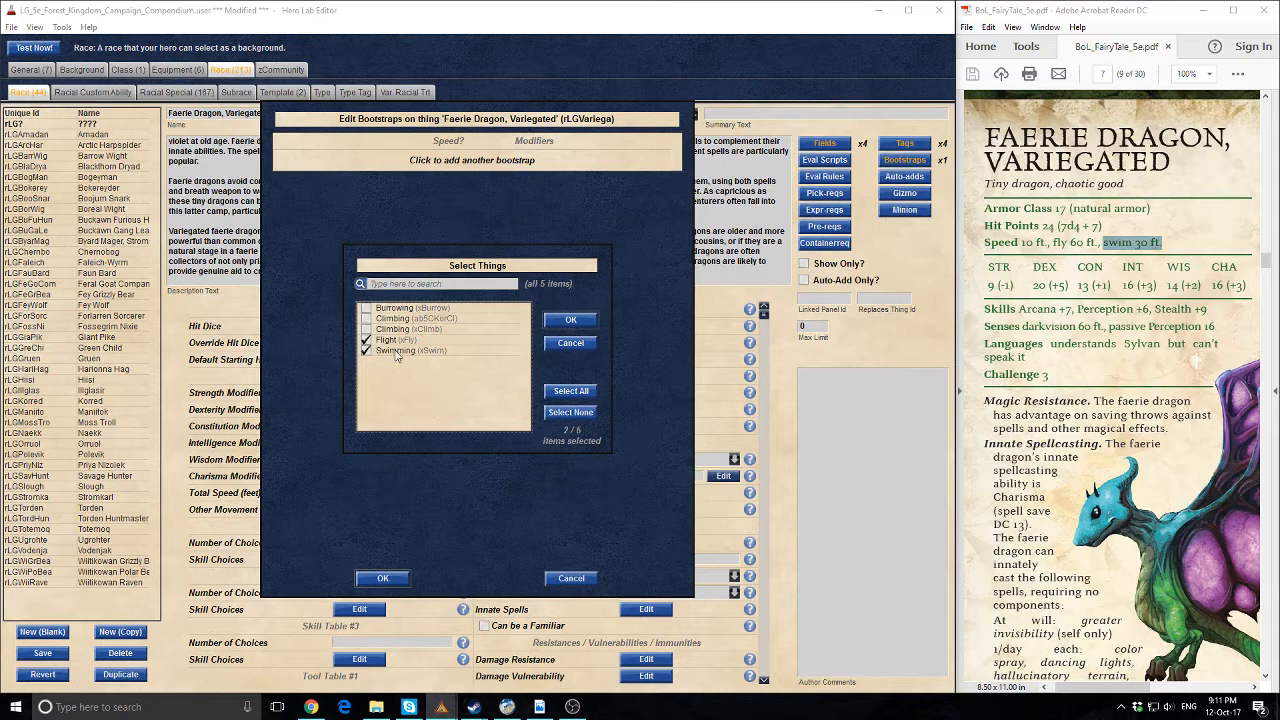
click(571, 320)
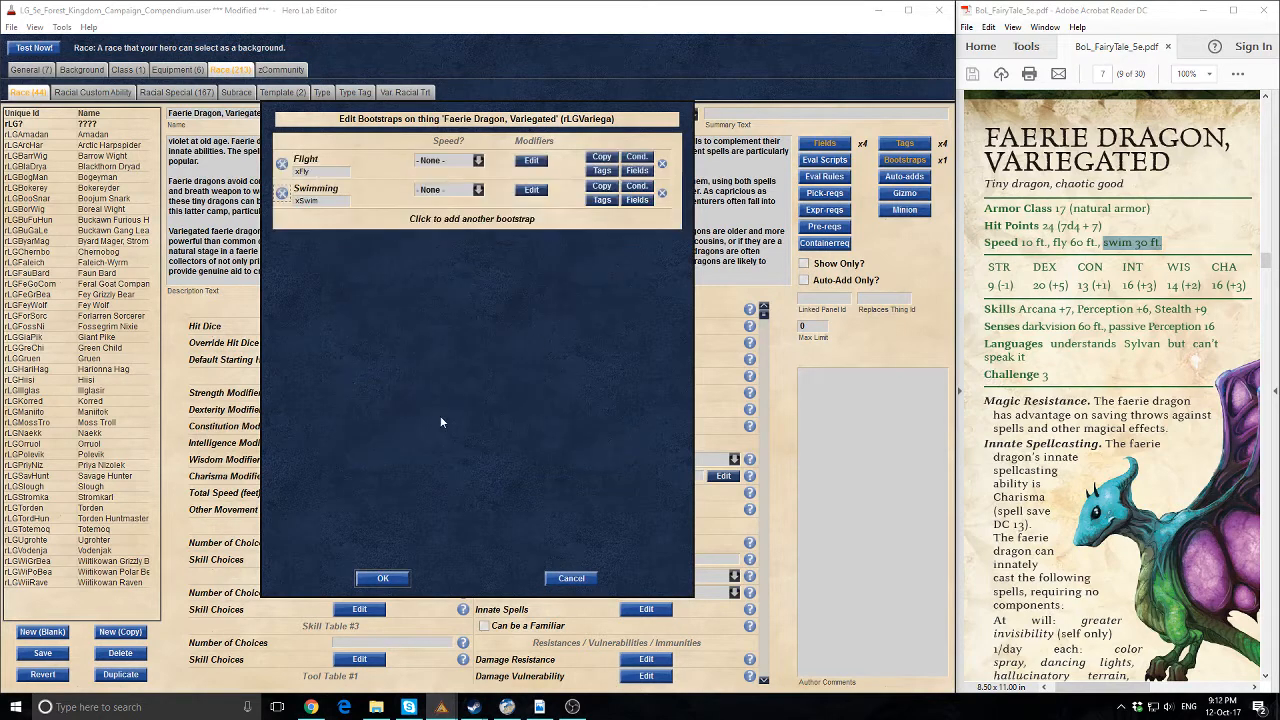
Set the Flight movement's speed to 10
click(445, 164)
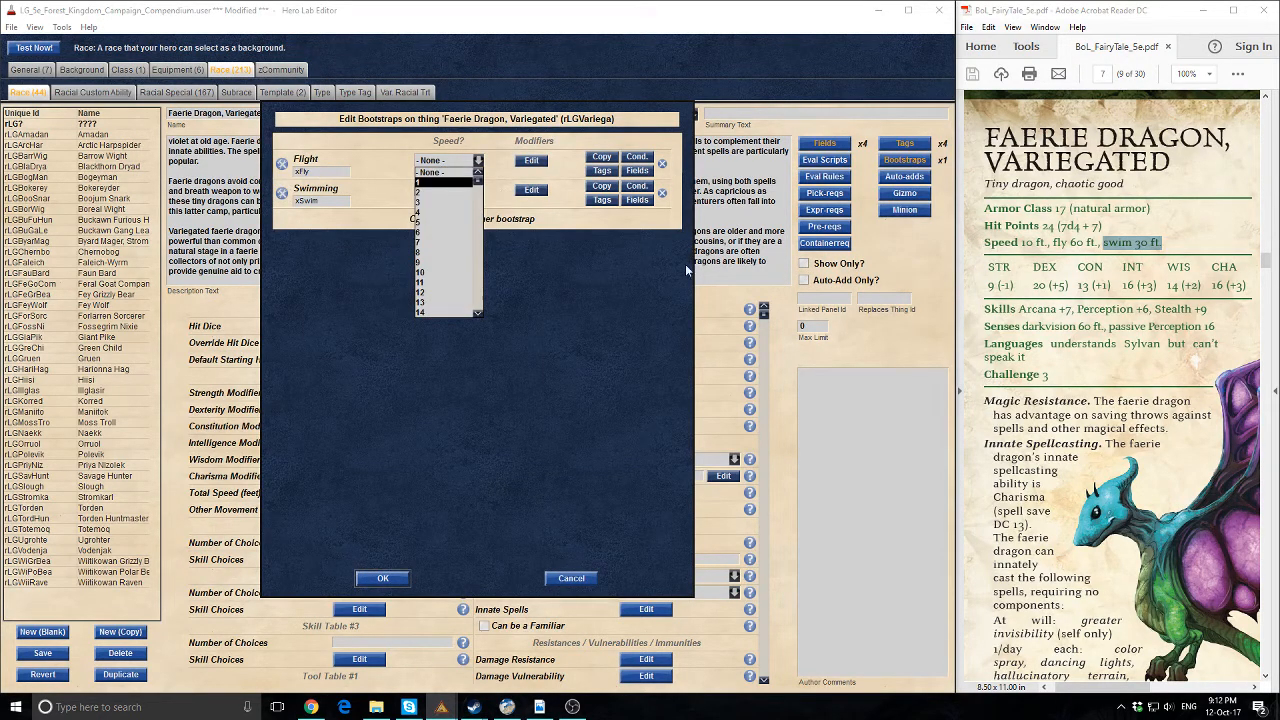
scroll(420, 250, down, 1)
click(420, 242)
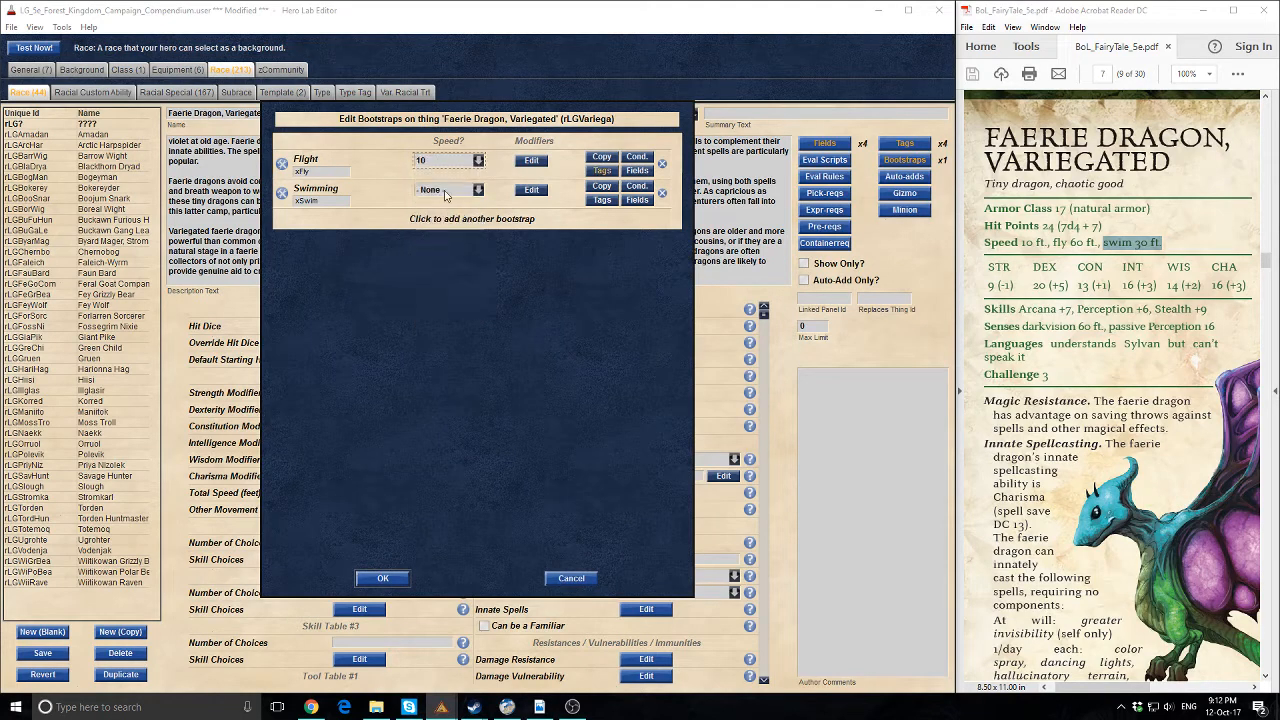
Set the Flight movement's speed to 60, matching the fly speed in the PDF stat block
click(445, 190)
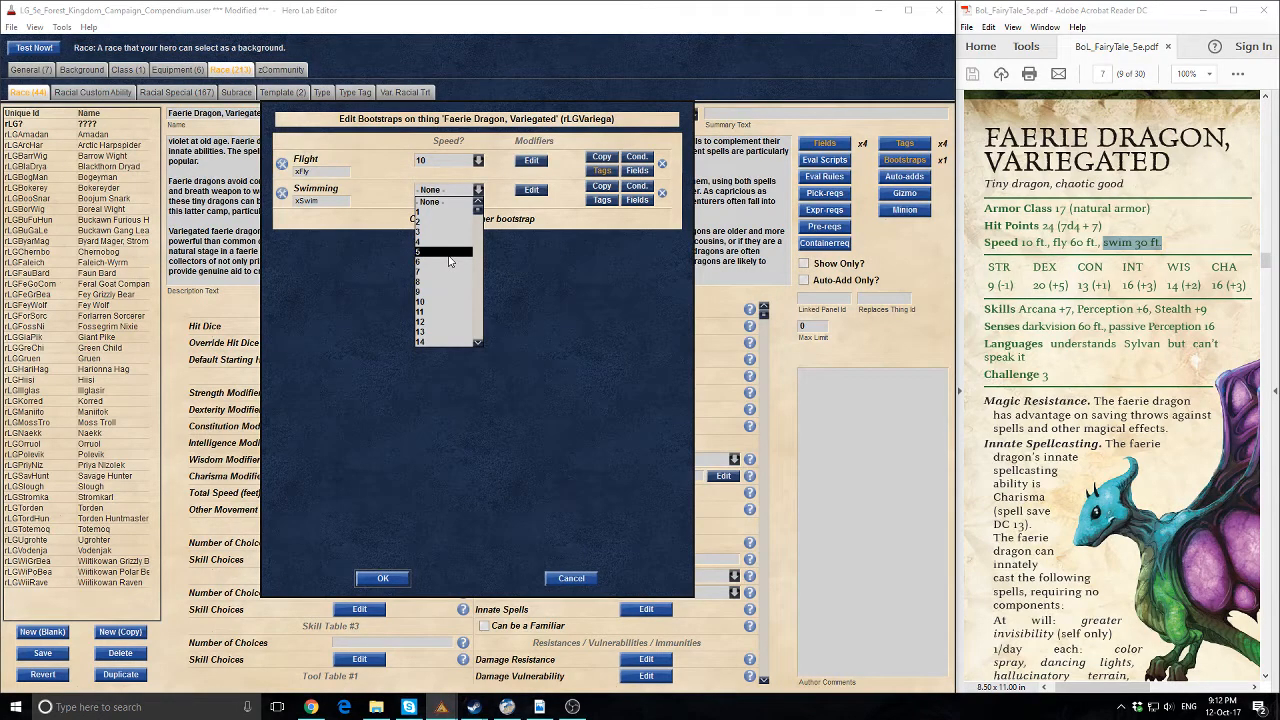
click(476, 160)
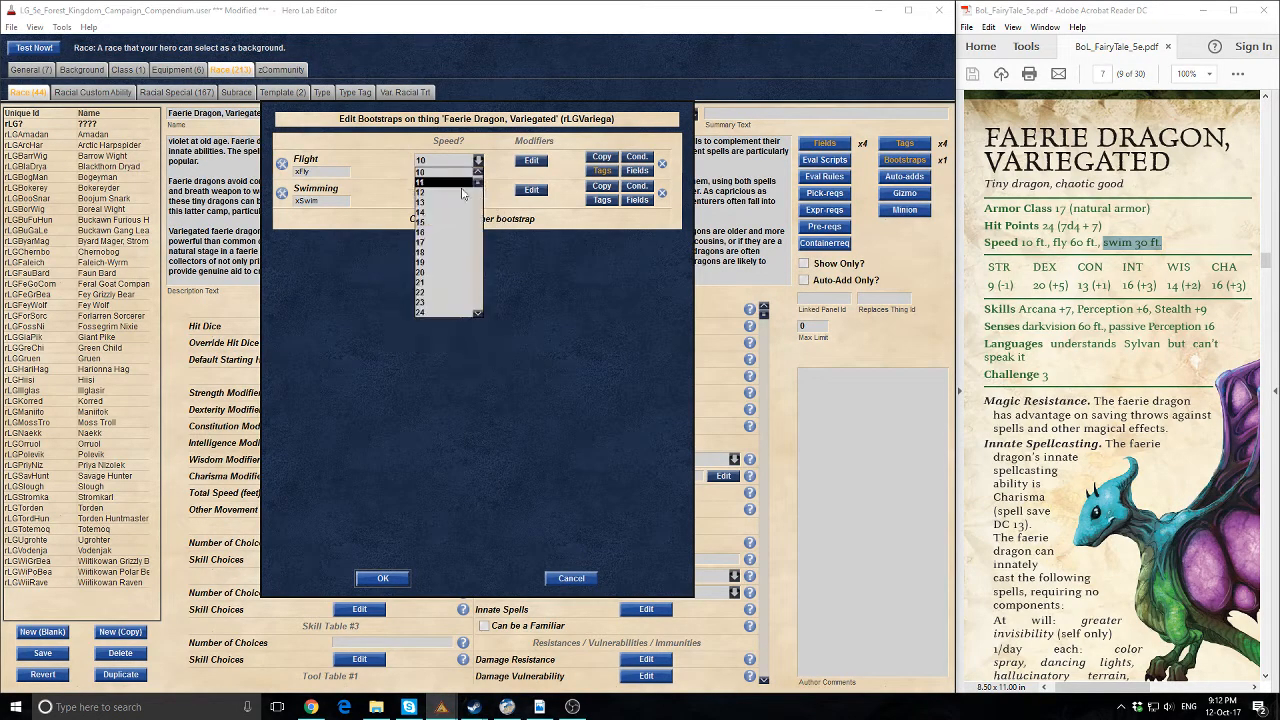
scroll(466, 244, down, 6)
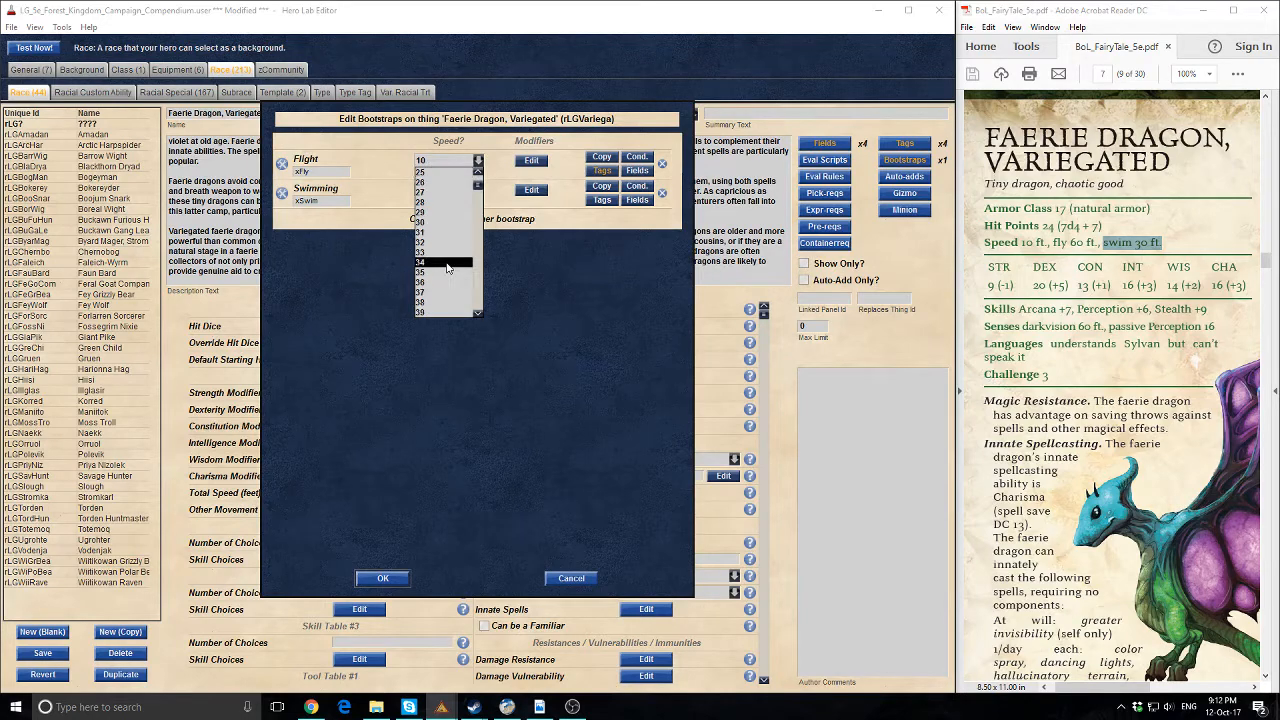
scroll(432, 270, down, 3)
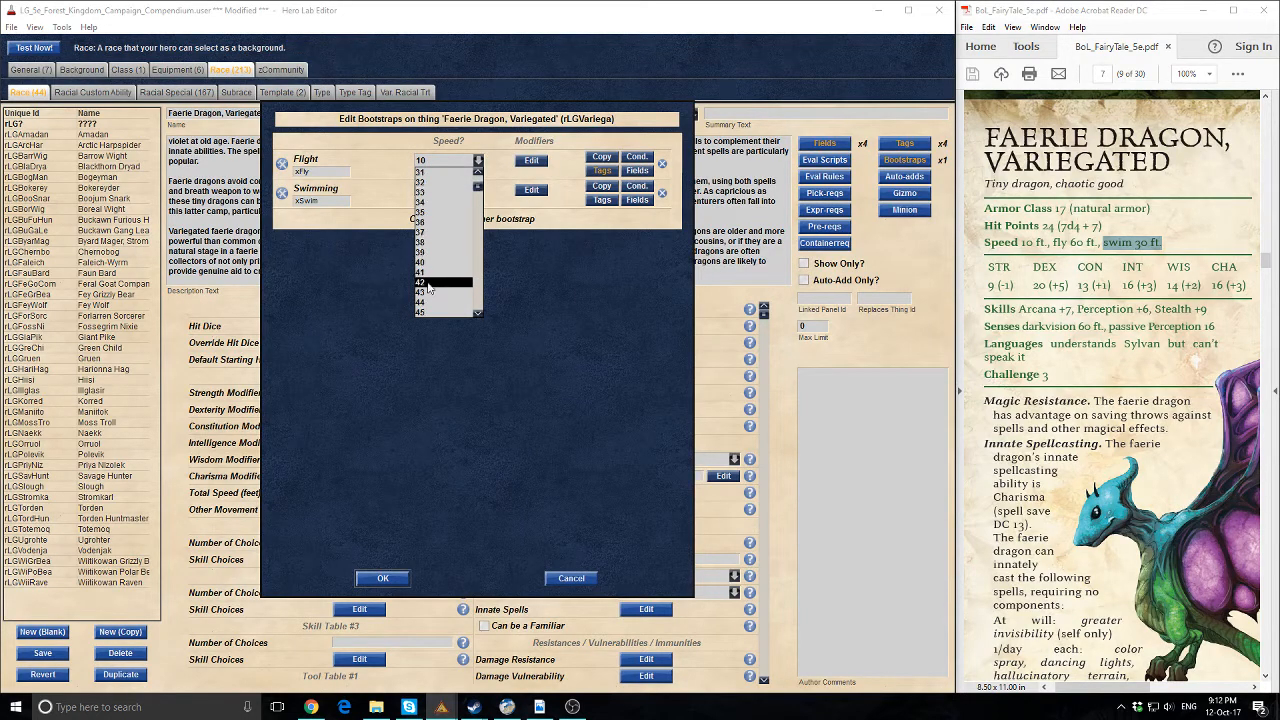
scroll(430, 275, down, 3)
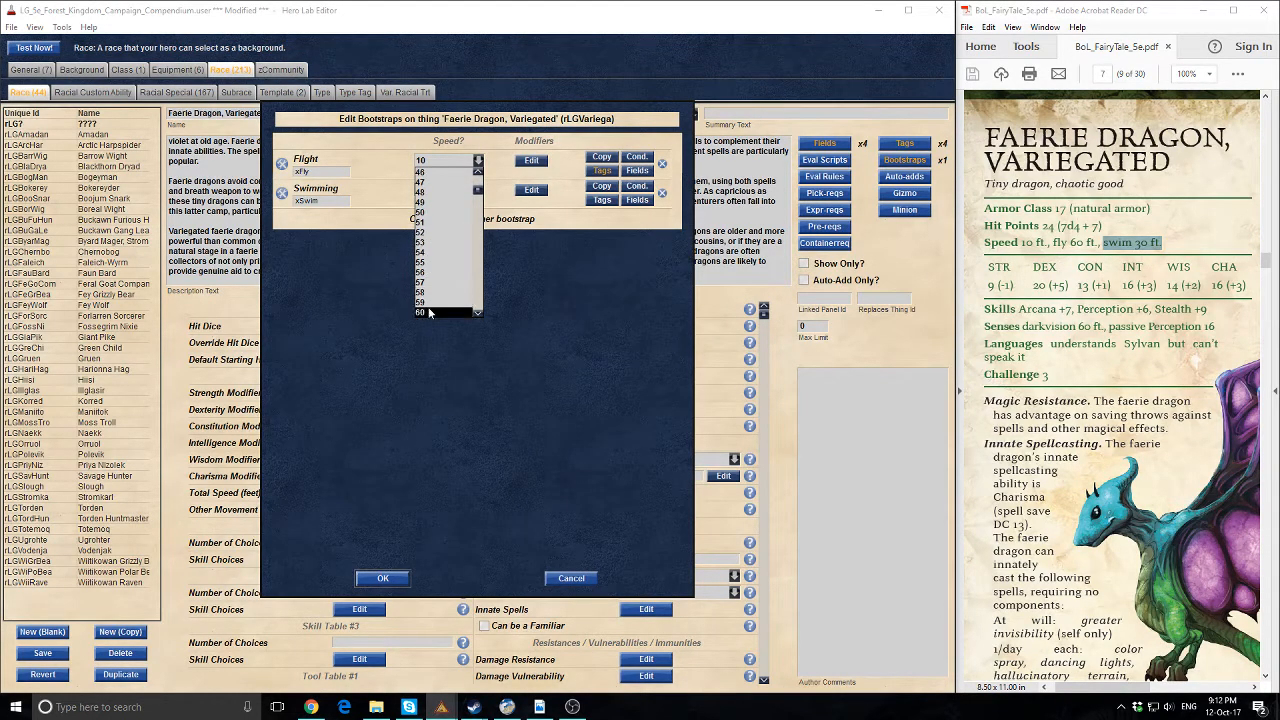
click(430, 312)
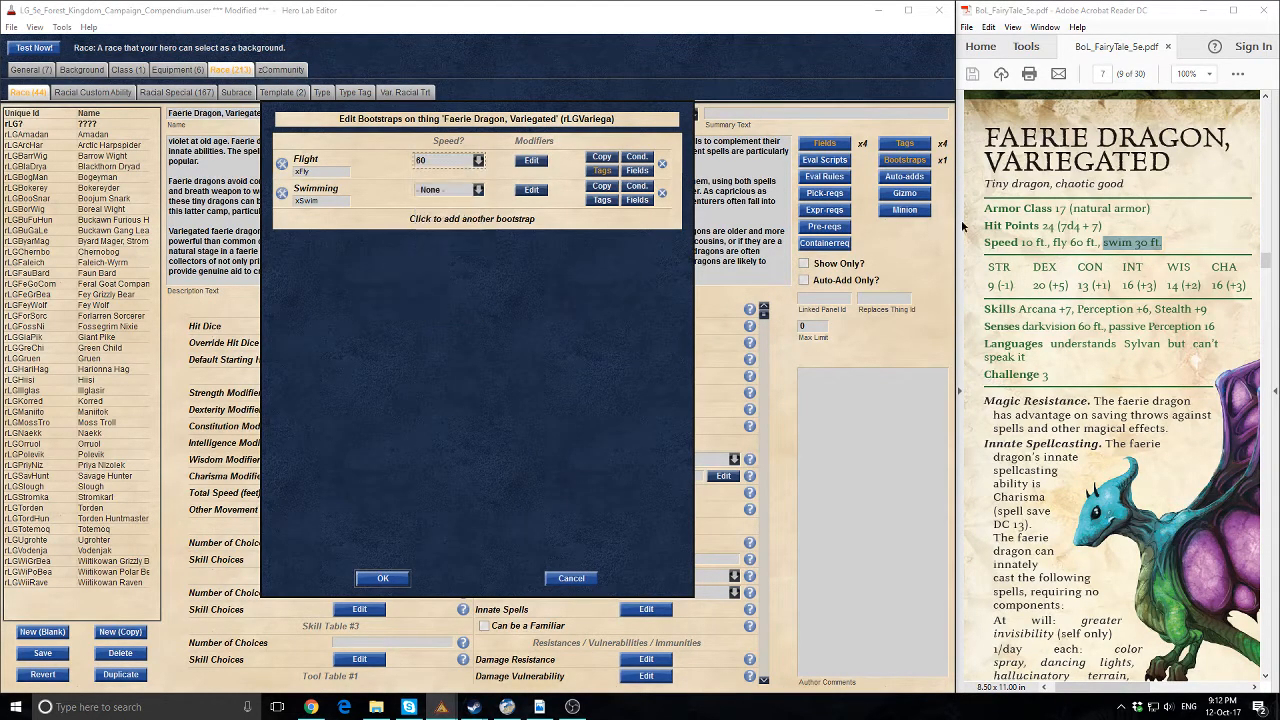
Set the Swimming movement's speed to 30, accept the movement types, and set the race's total speed to 10 feet
click(432, 190)
scroll(440, 304, down, 3)
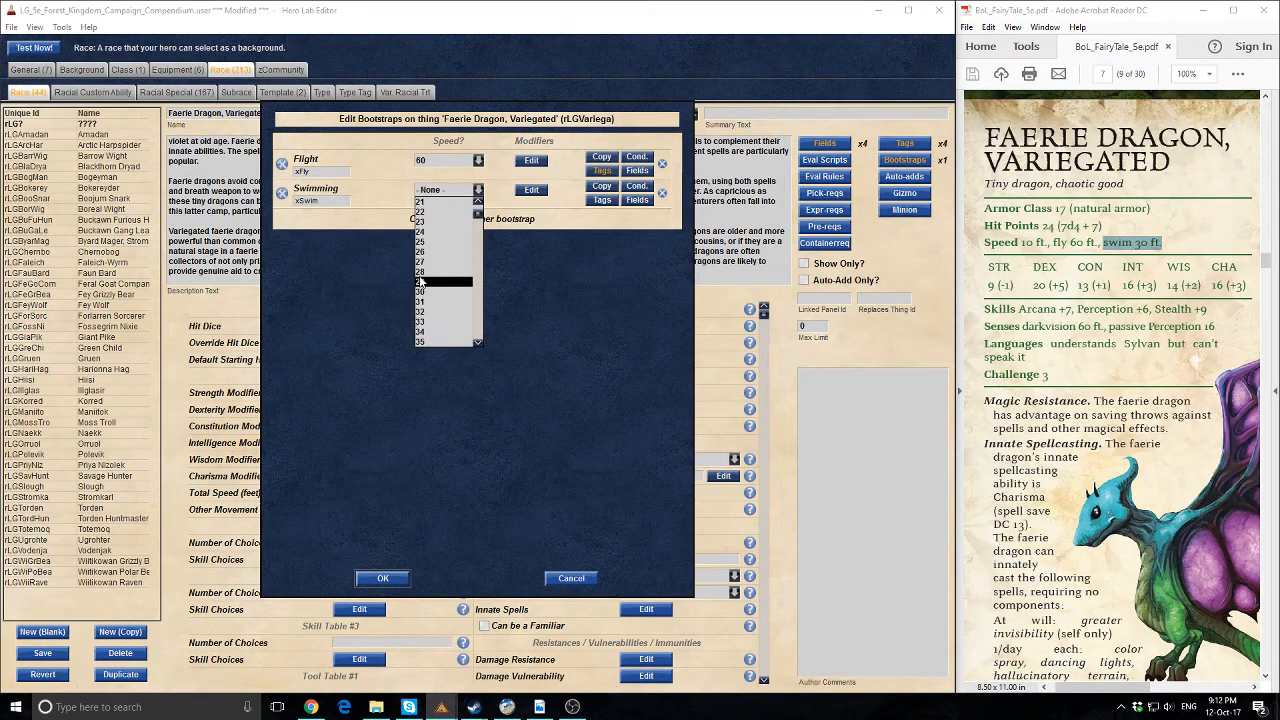
click(433, 298)
click(403, 582)
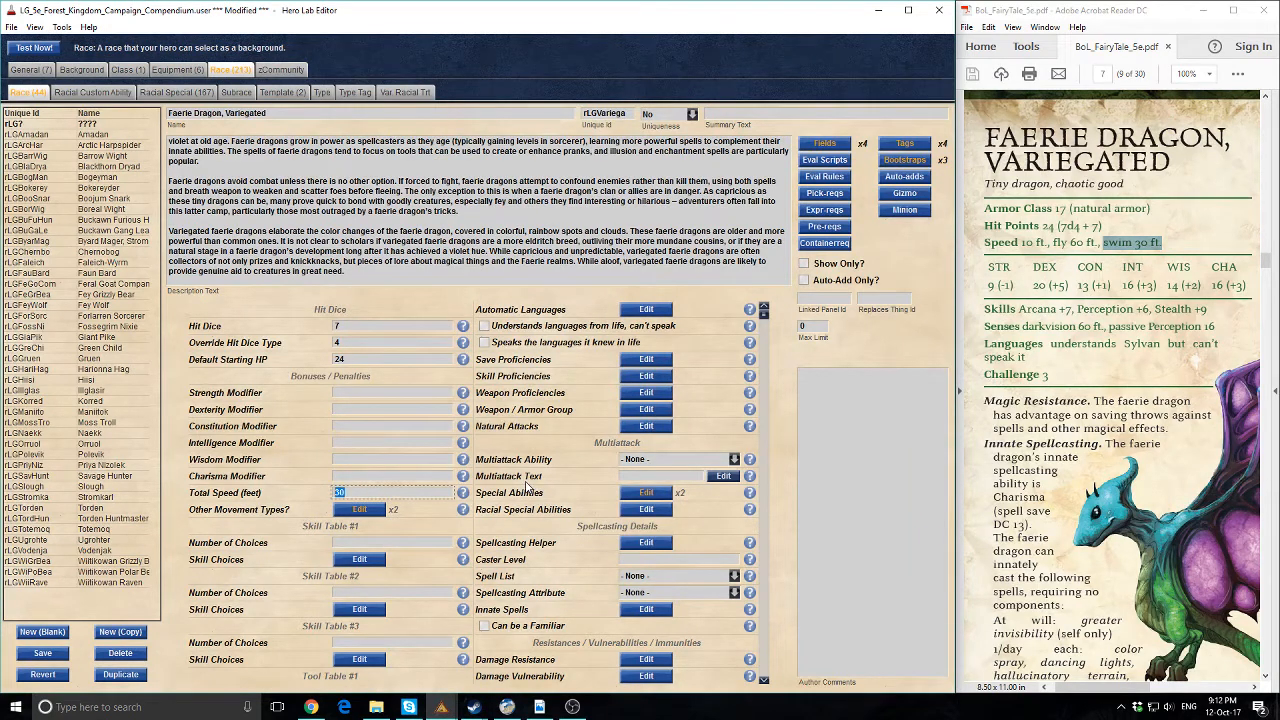
text(10)
Following the ability scores in the PDF, set the Strength modifier to -1 and the Dexterity modifier to 10
drag(988, 285, 1013, 286)
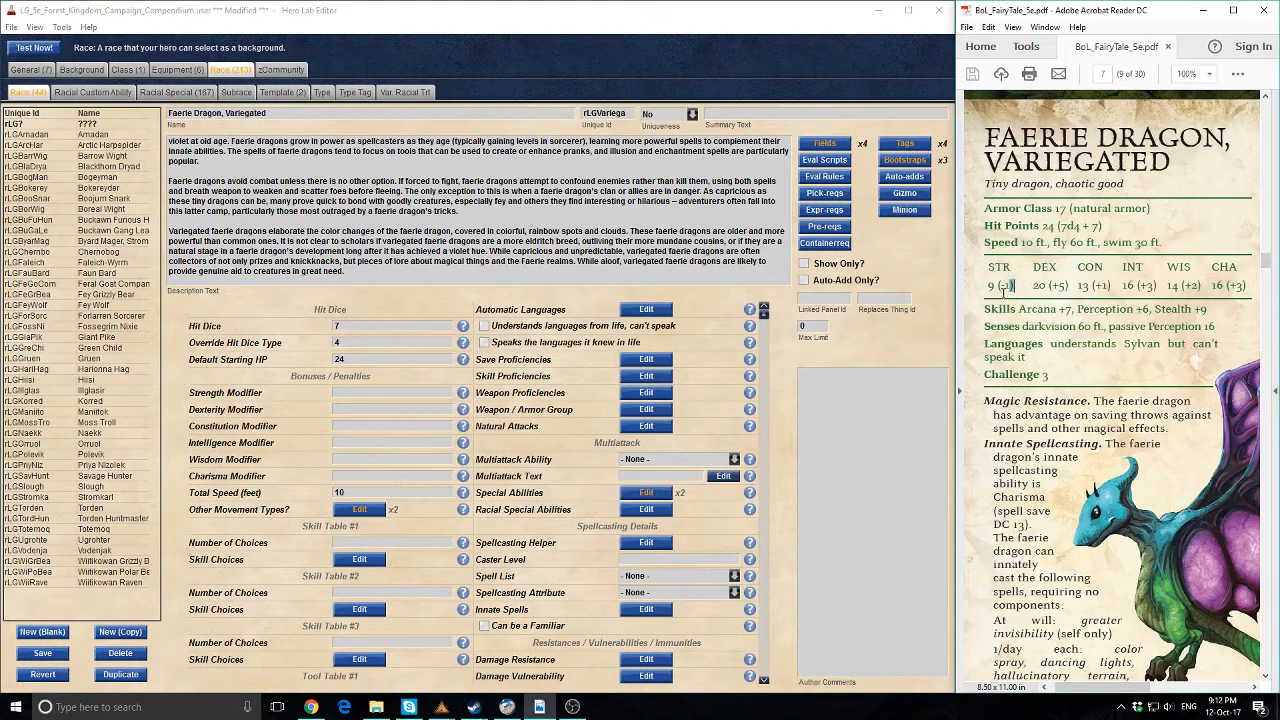
click(347, 394)
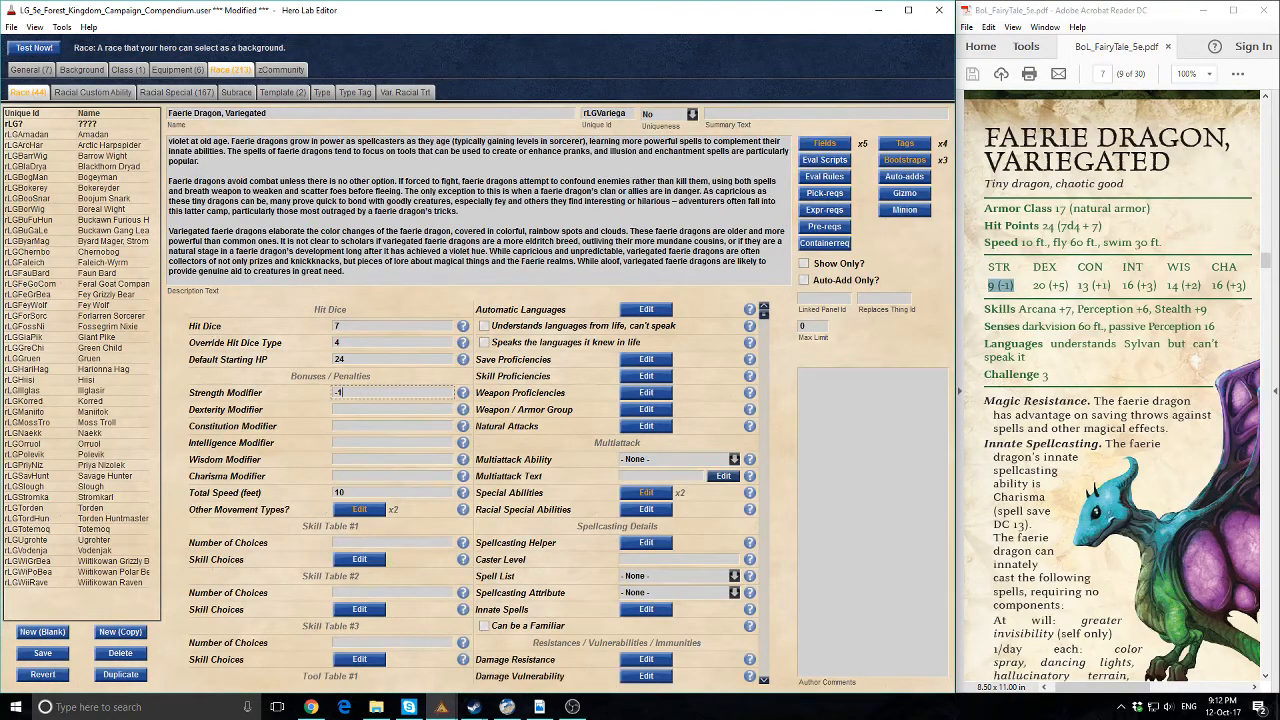
click(372, 408)
text(1)
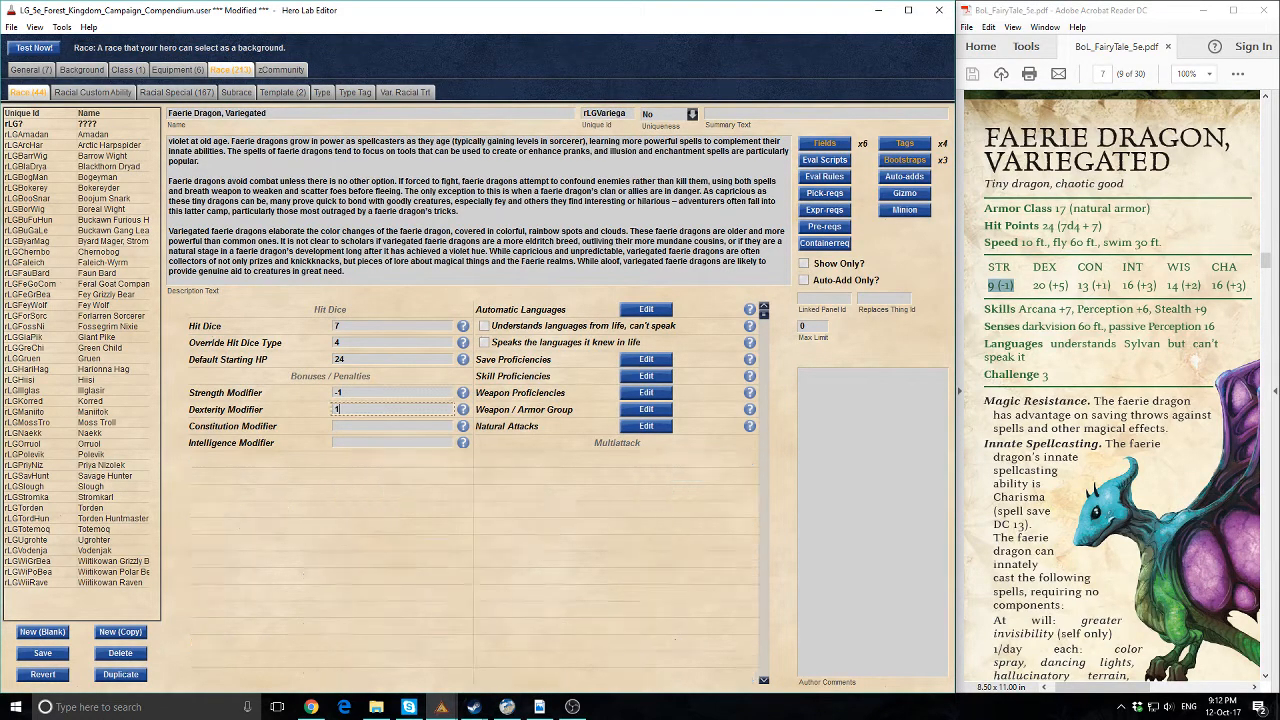
text(0)
Set the Constitution modifier to 3, Intelligence to 6, Wisdom to 4 and Charisma to 6, and recheck Strength against the PDF
click(358, 426)
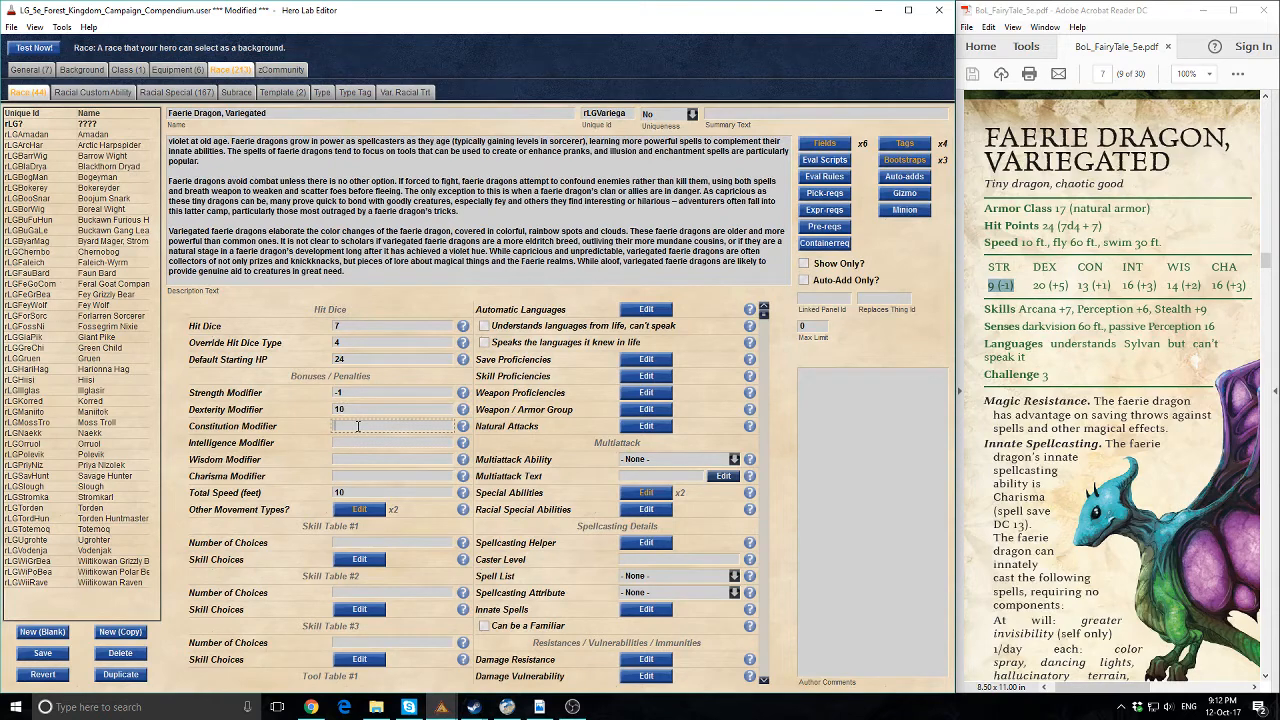
click(358, 440)
click(352, 459)
text(4)
click(359, 477)
text(6)
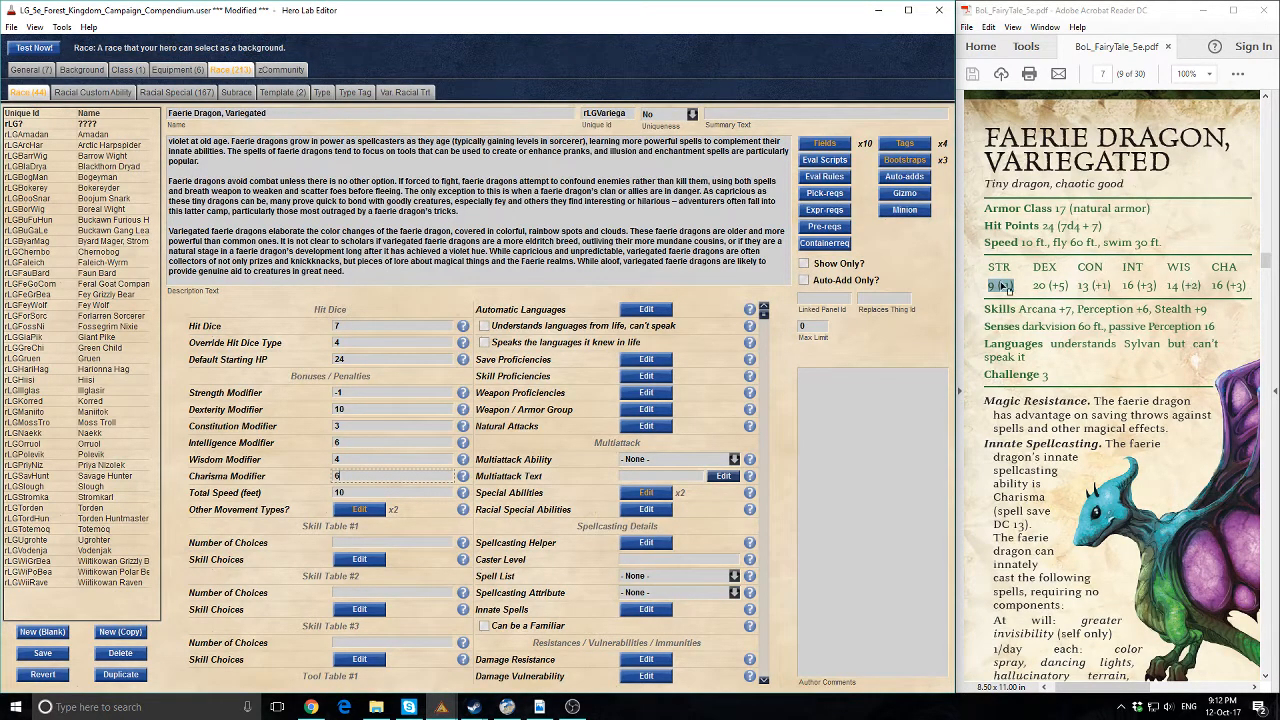
drag(1006, 287, 1013, 288)
click(365, 393)
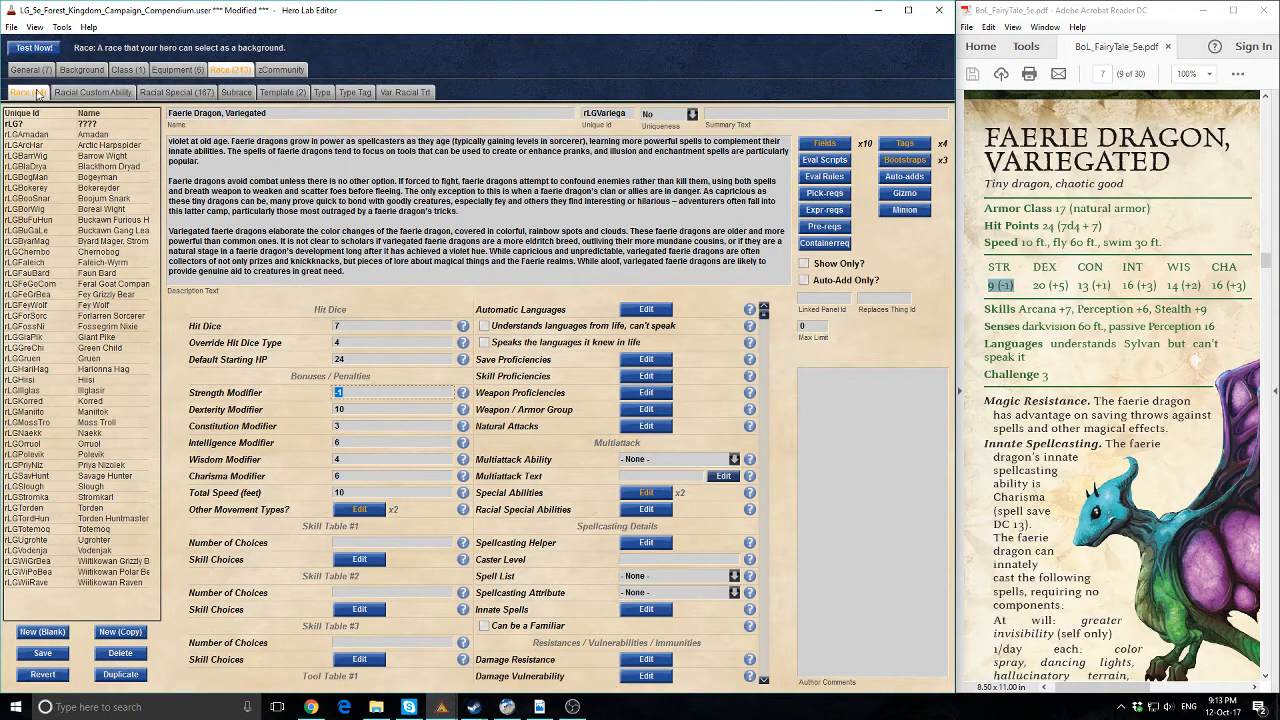
Test the variegated faerie dragon race, saving its record so it can be used in Hero Lab
click(33, 50)
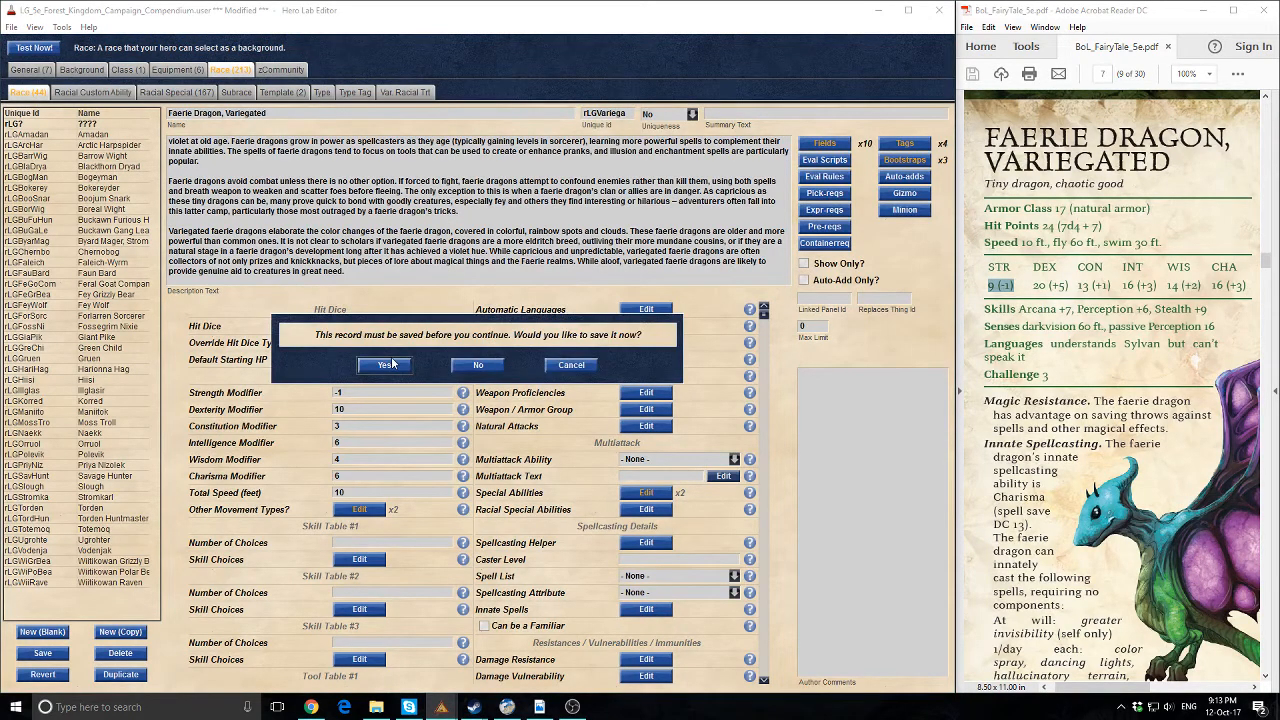
click(395, 371)
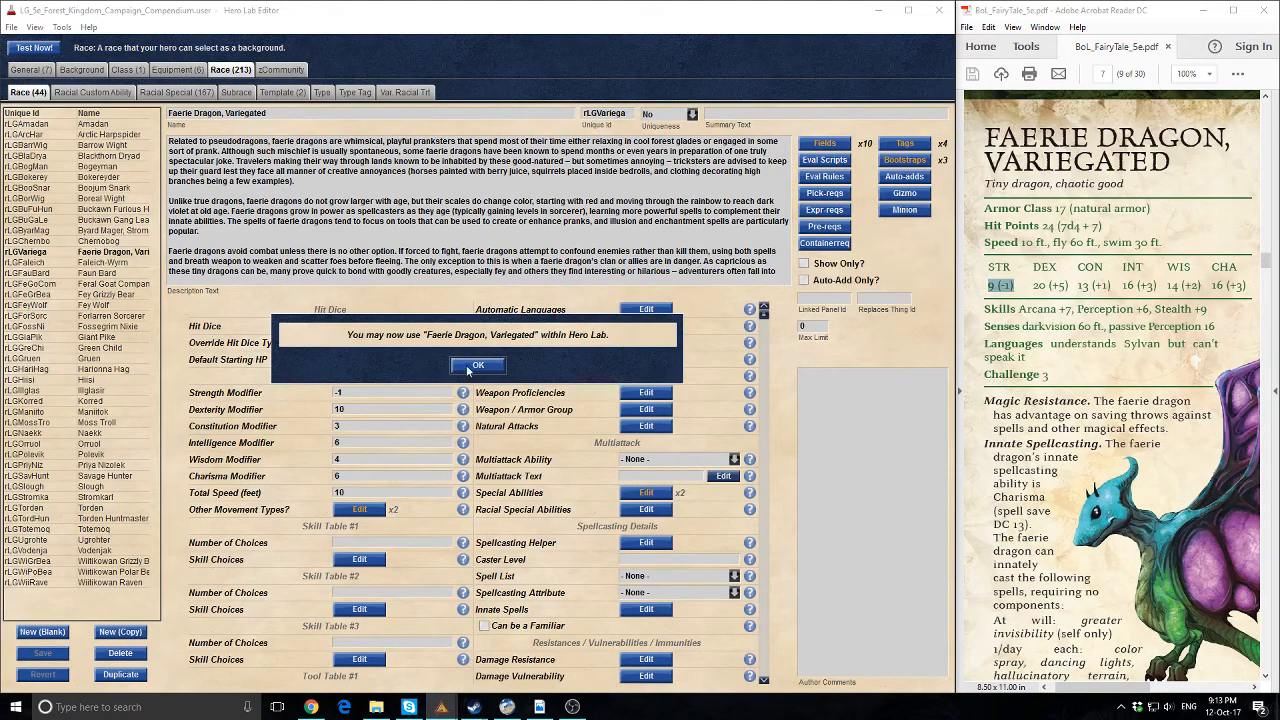
click(469, 367)
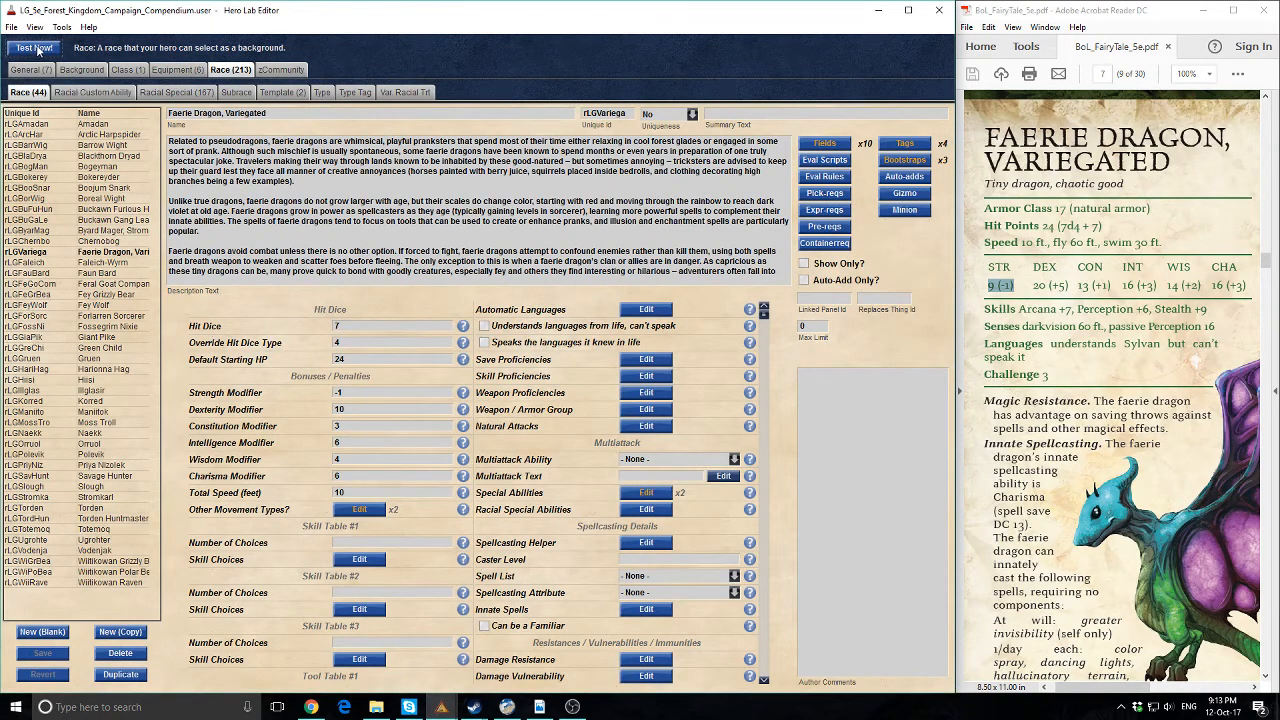
Switch to the main Hero Lab window and add a new hero to the open portfolio
click(441, 707)
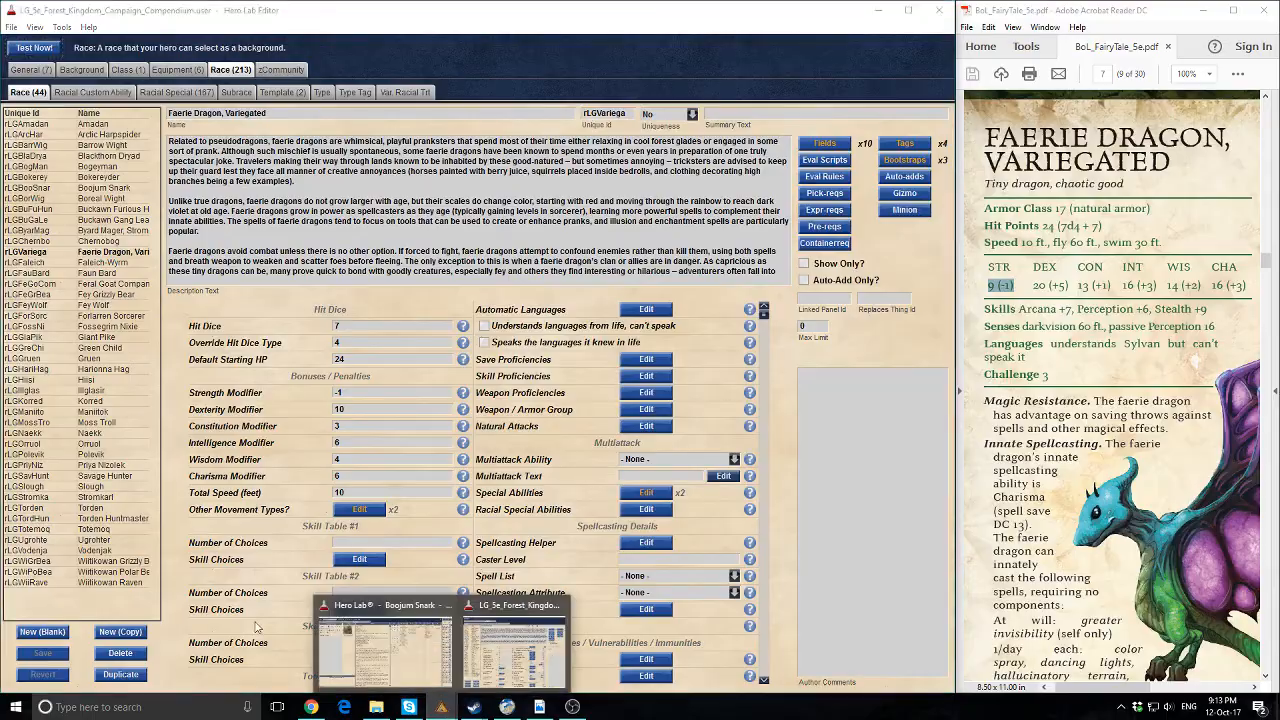
click(383, 648)
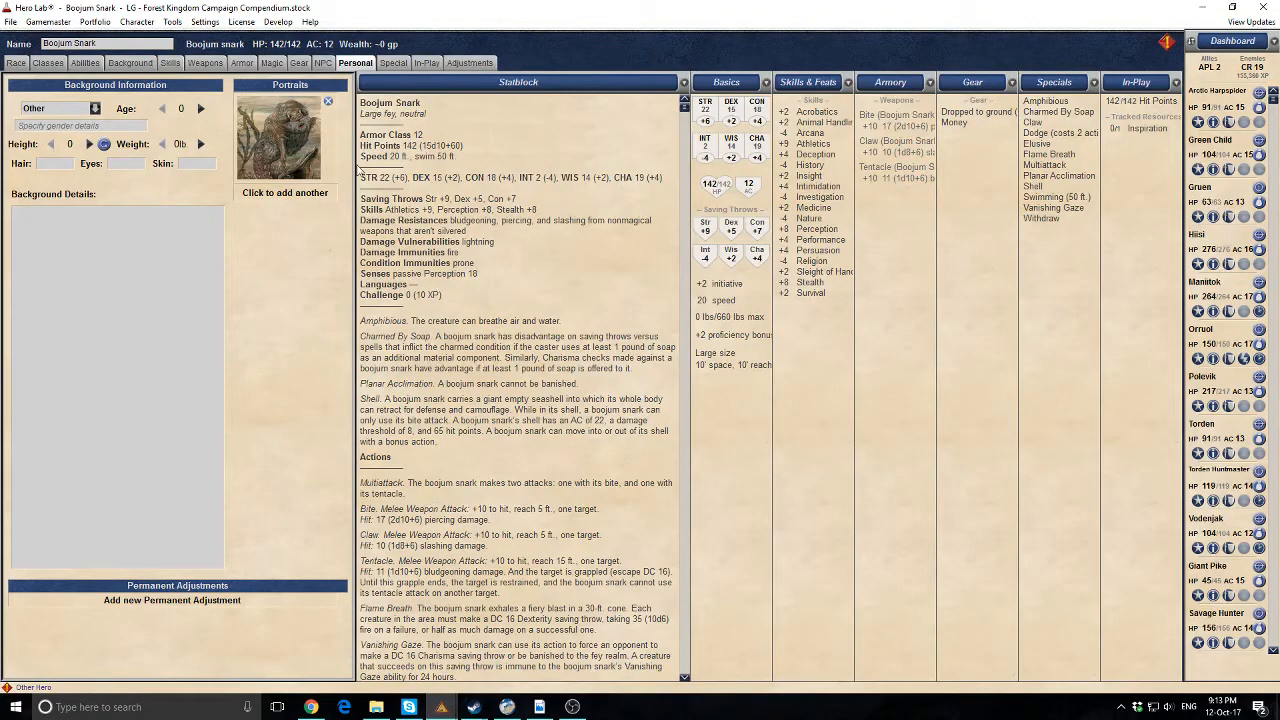
click(97, 22)
click(145, 32)
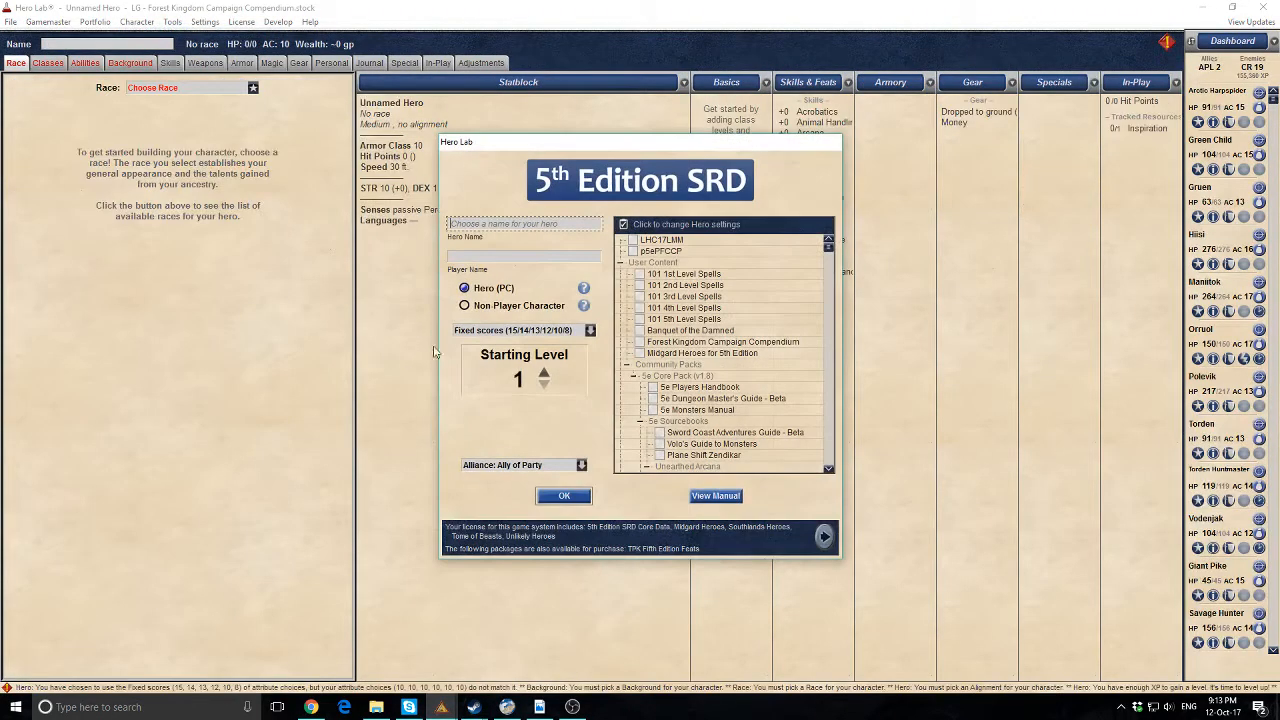
Name the new hero "Variegated Faerie Dragon", trimming the surplus description text and capitalizing each word
text(Variegated faerie dragons elaborate the)
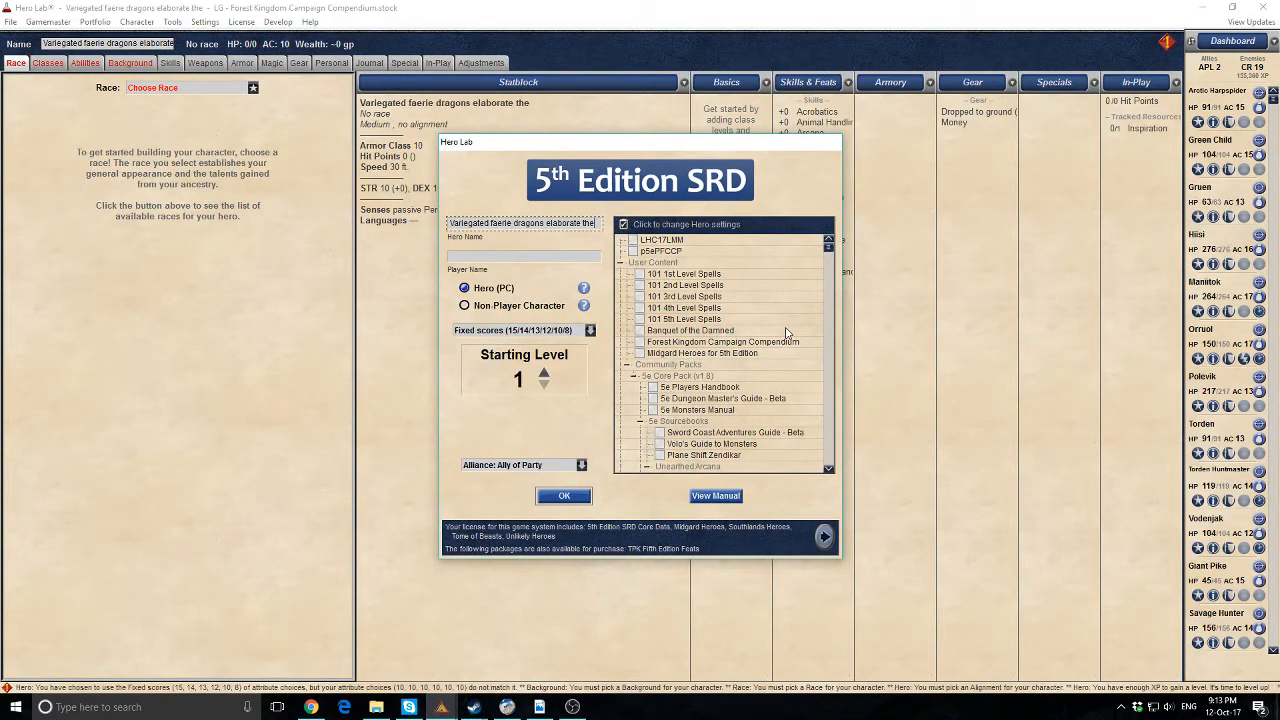
key(ctrl+shift+Left)
key(BackSpace)
key(BackSpace)
key(BackSpace)
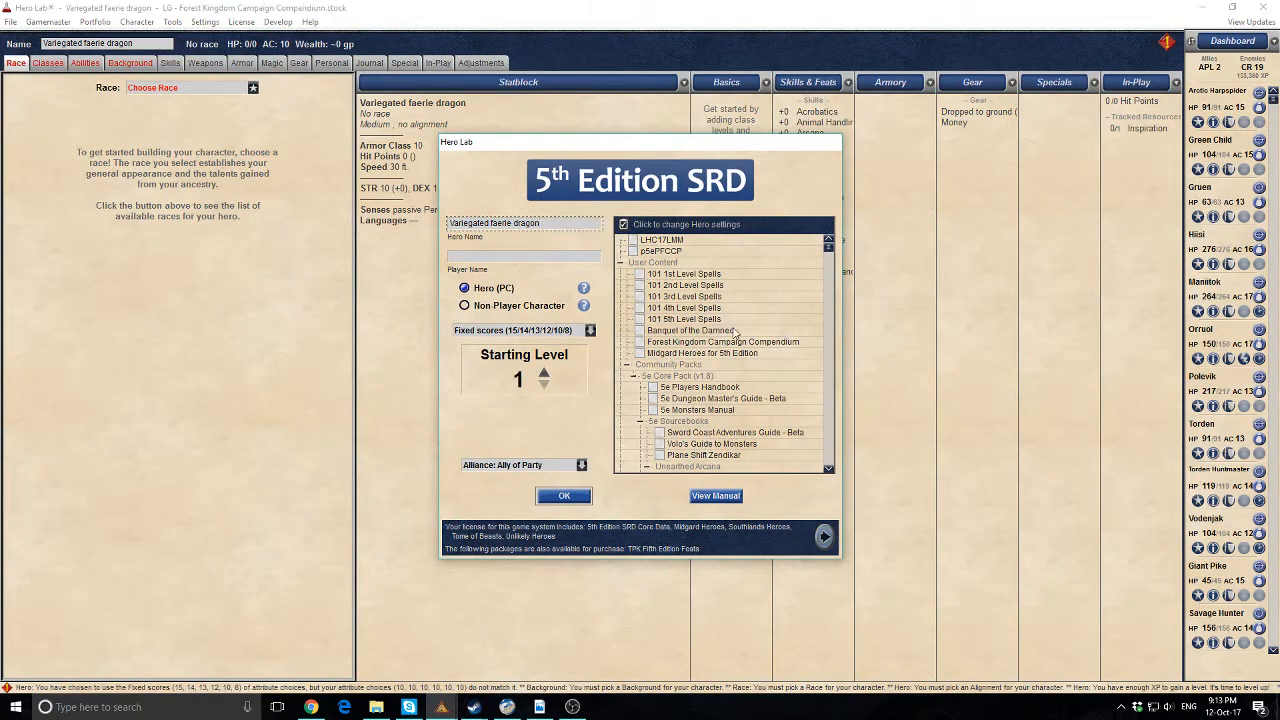
click(488, 306)
click(495, 222)
key(BackSpace)
text(F)
text(D)
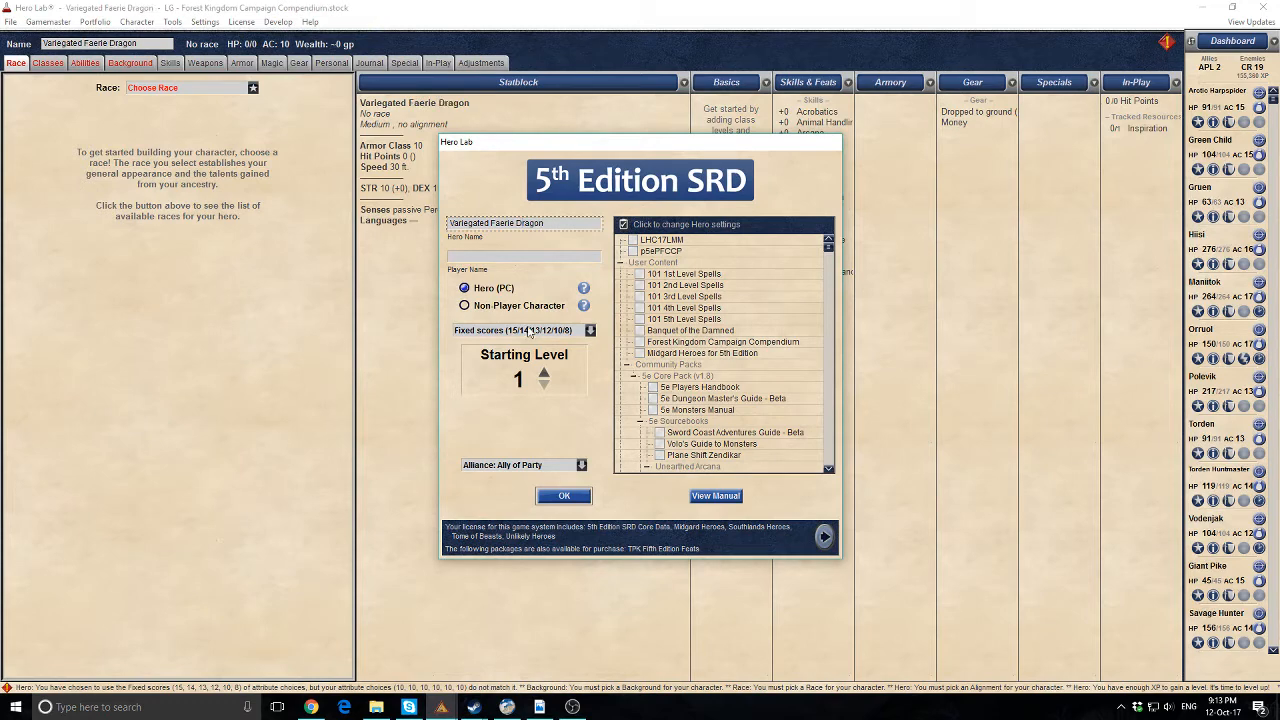
Make the hero a non-player character allied as Enemy of Party, enable Forest Kingdom Campaign Compendium content, and accept the settings
click(491, 308)
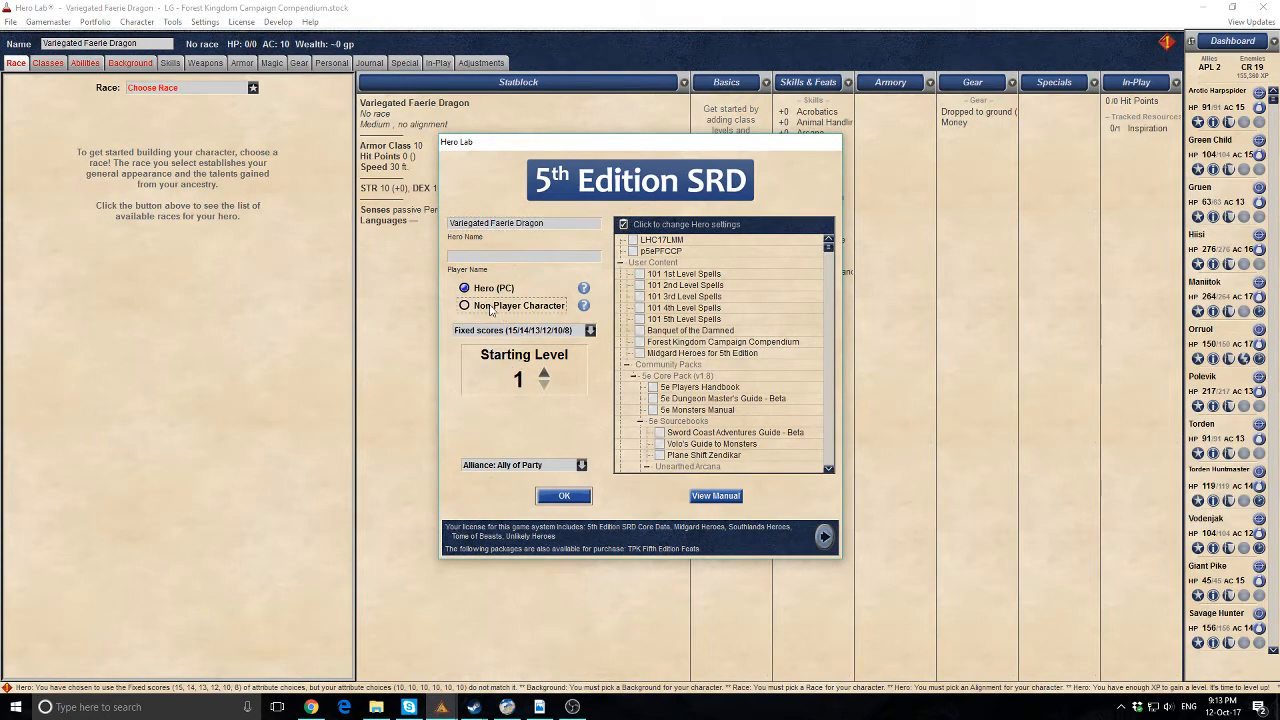
click(509, 468)
click(497, 487)
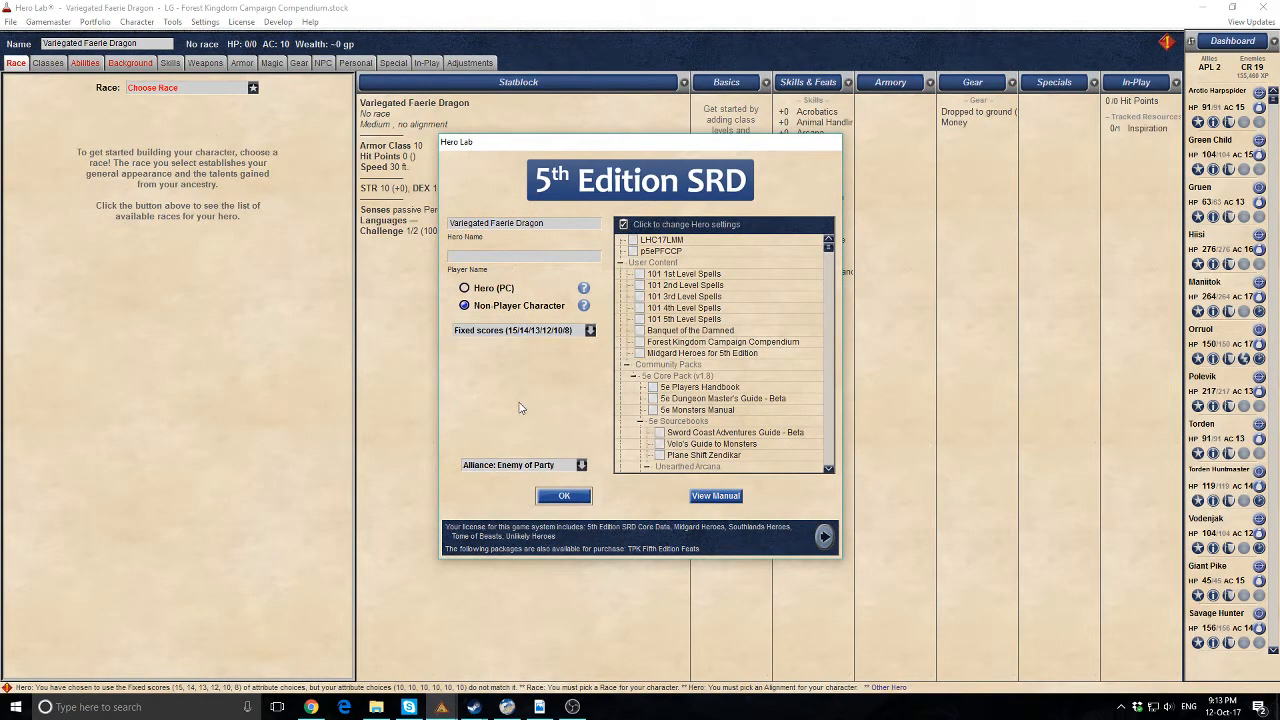
click(679, 352)
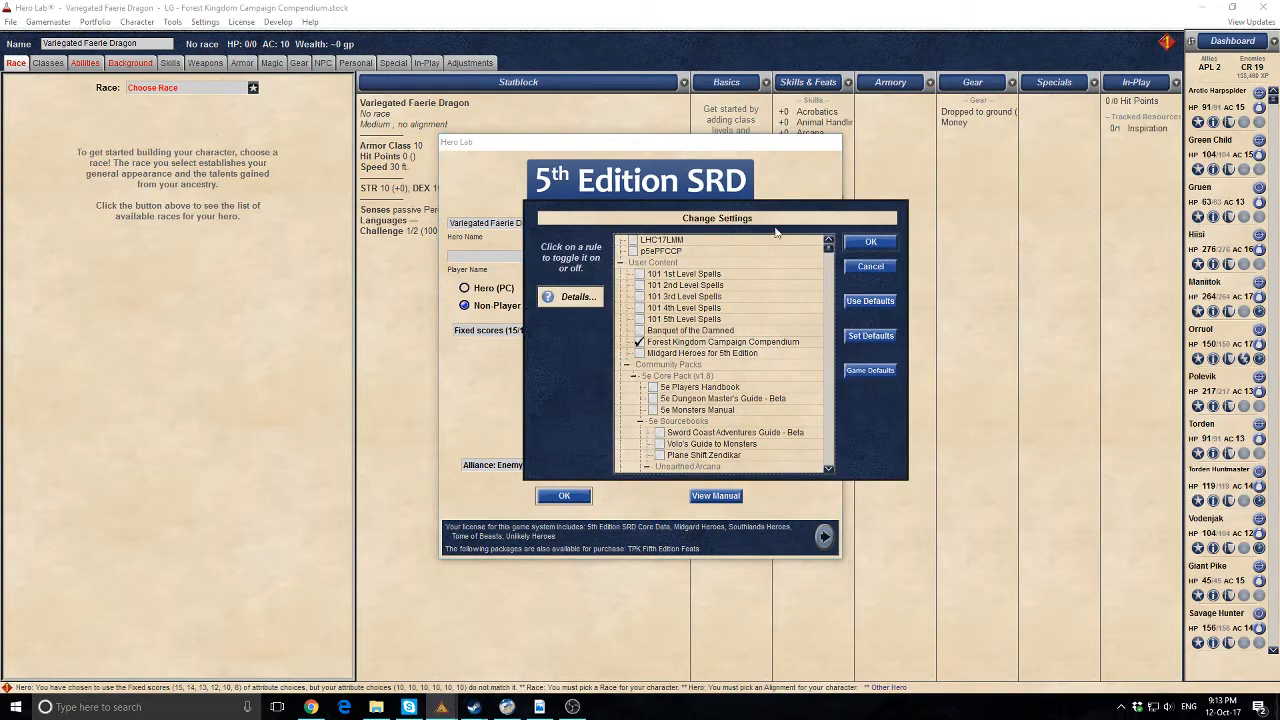
click(870, 243)
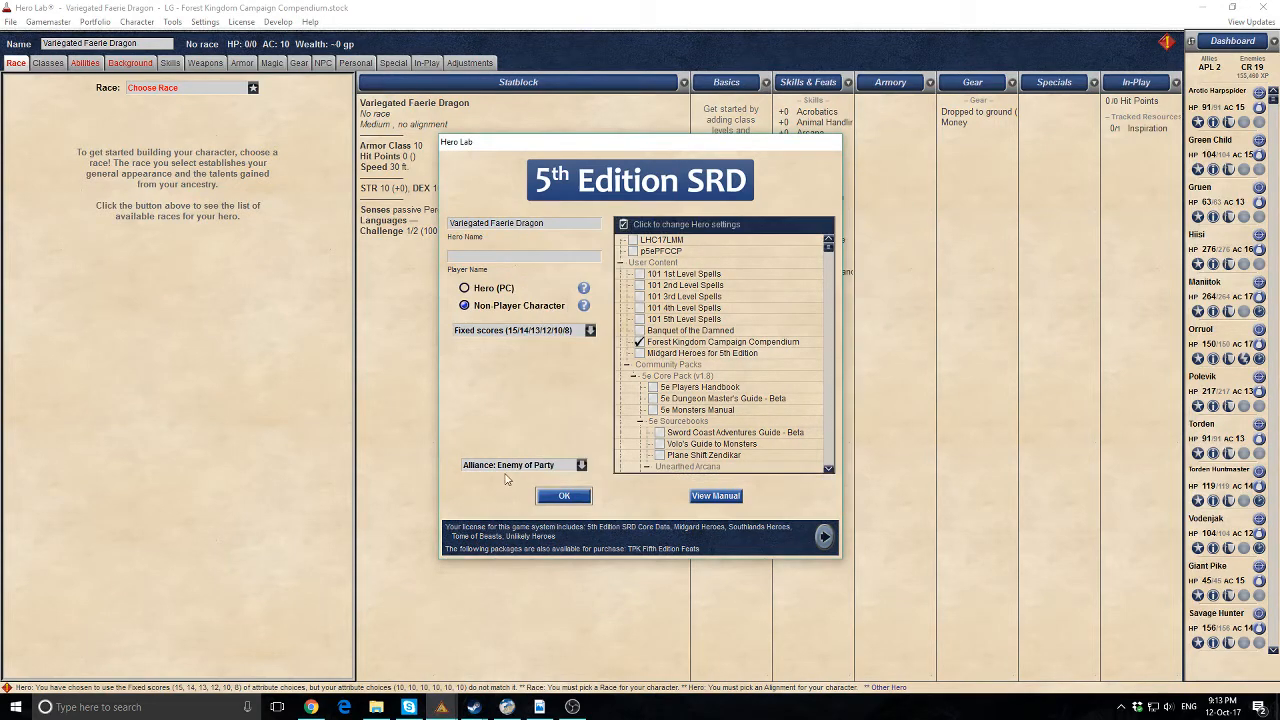
click(562, 496)
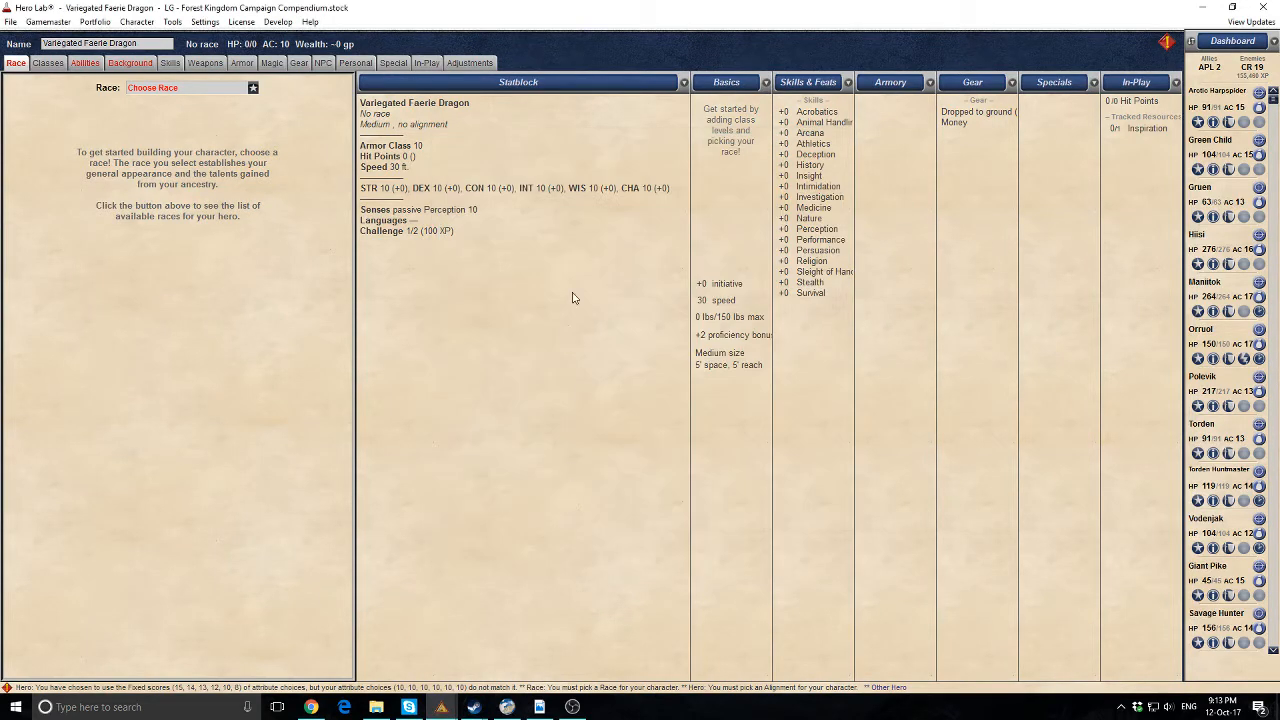
Search the races for the variegated faerie dragon, review its description, and assign Faerie Dragon, Variegated as the hero's race
click(168, 90)
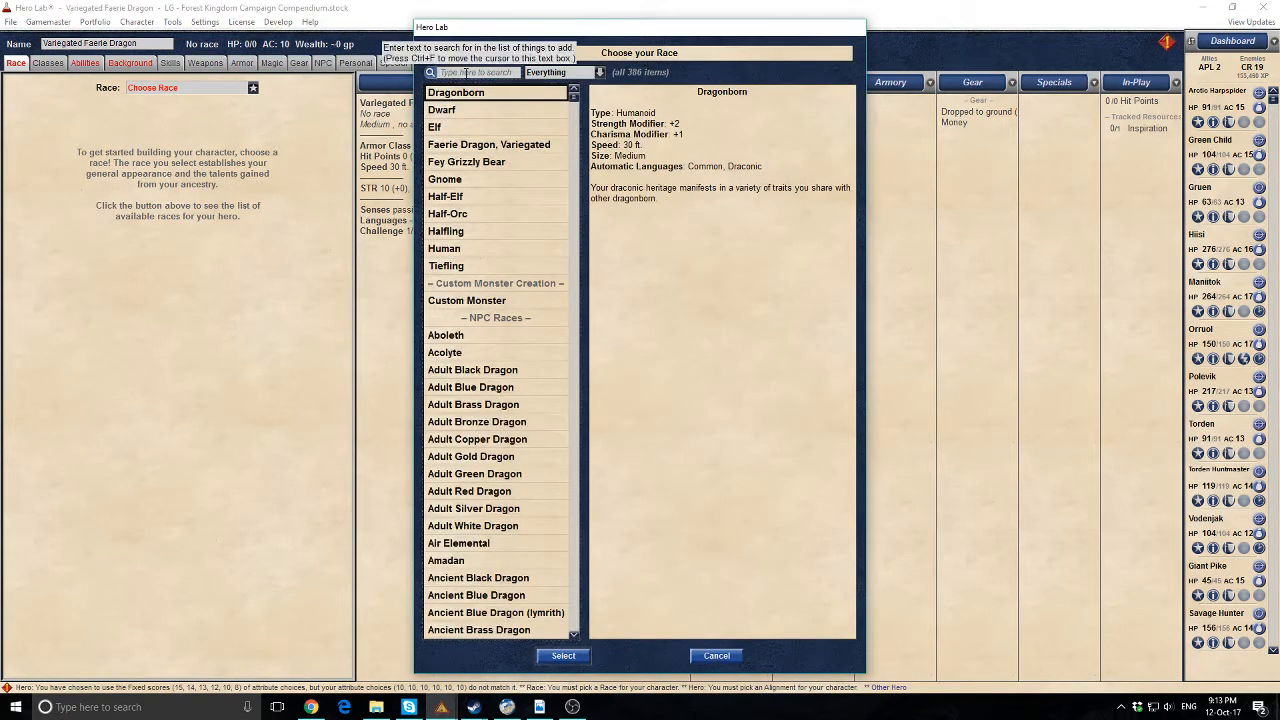
click(467, 73)
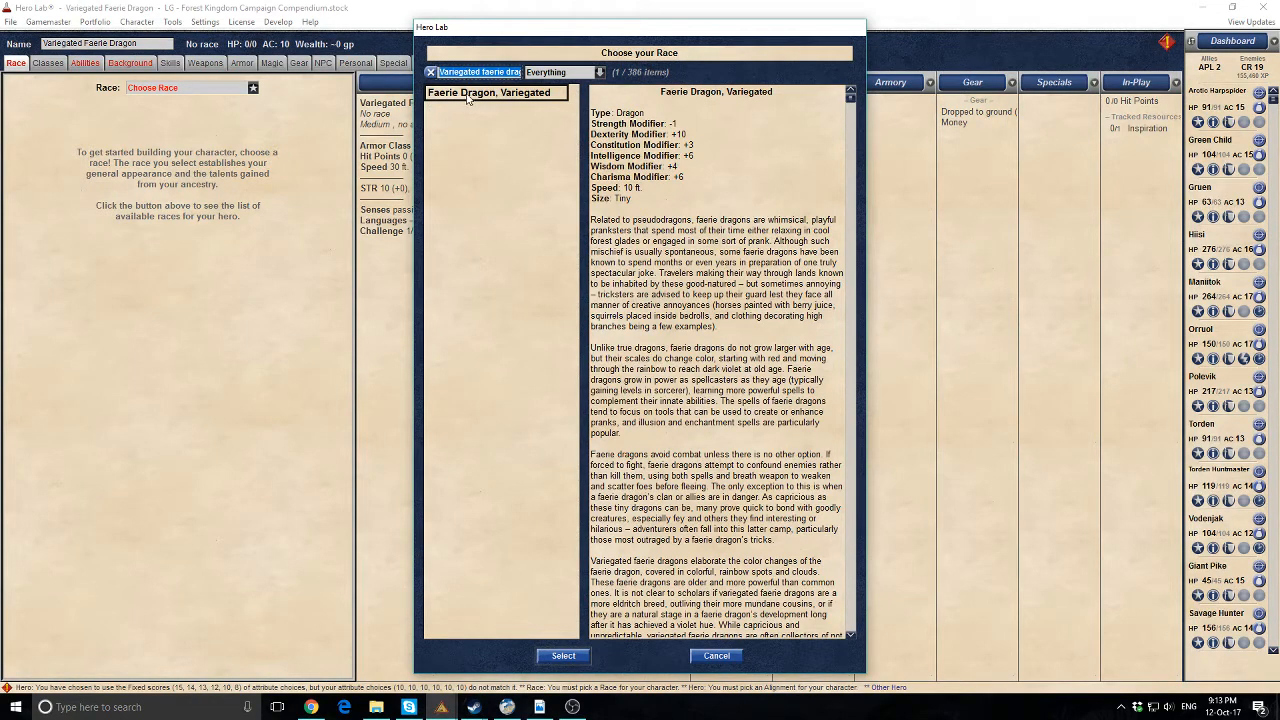
scroll(741, 293, down, 1)
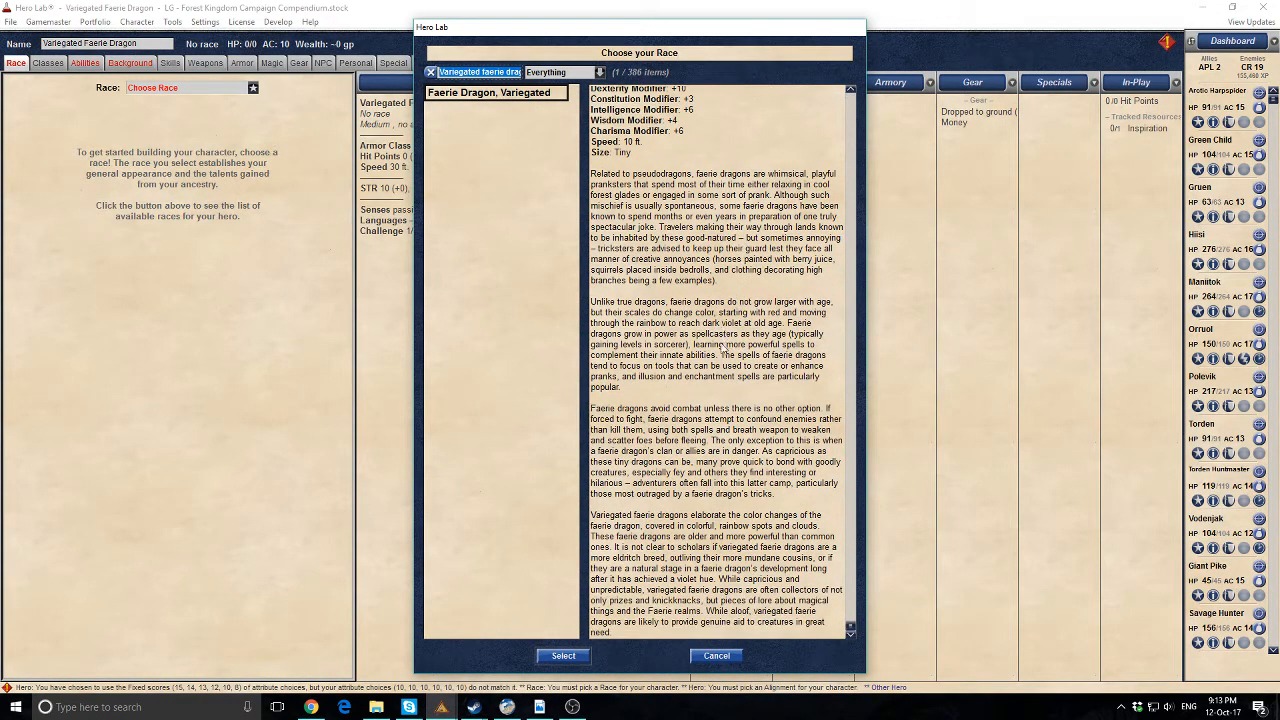
scroll(705, 380, up, 1)
scroll(648, 548, down, 1)
scroll(660, 551, up, 1)
scroll(685, 531, down, 1)
scroll(660, 312, up, 1)
double_click(459, 95)
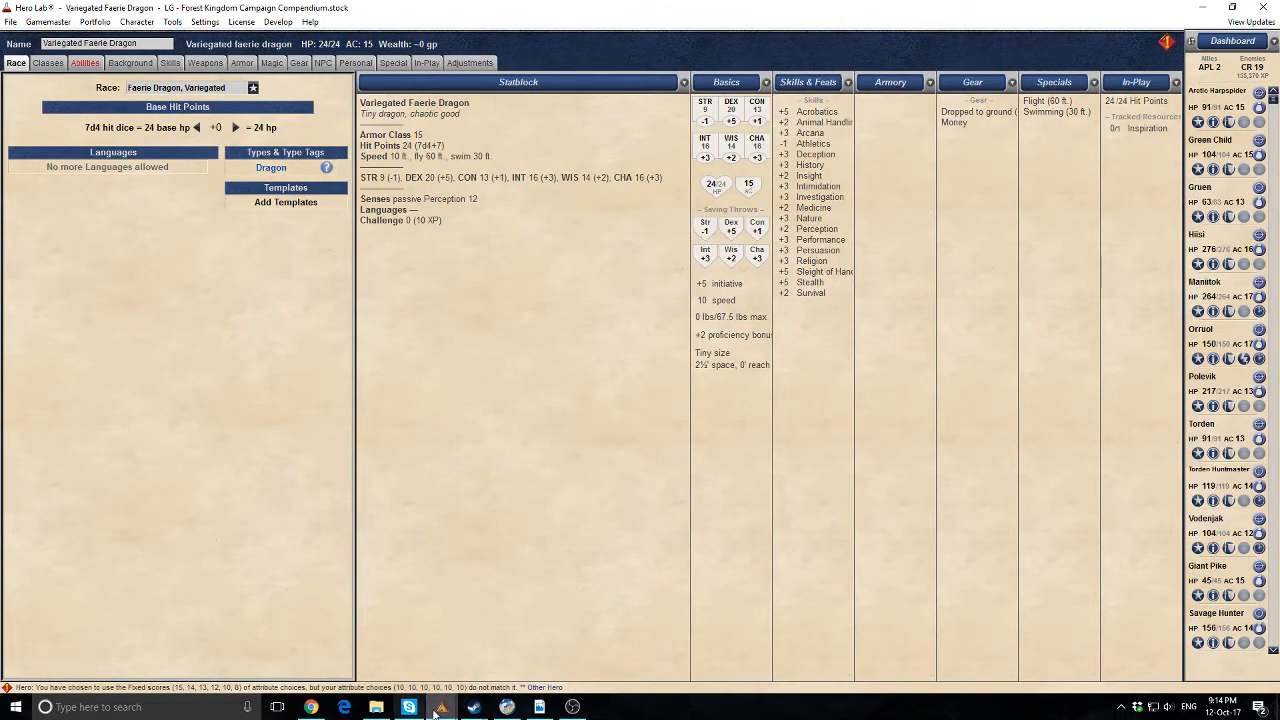
Review the race's remaining fields in Hero Lab Editor and return to Hero Lab to examine the hero's stat block
mouse_move(441, 707)
click(486, 647)
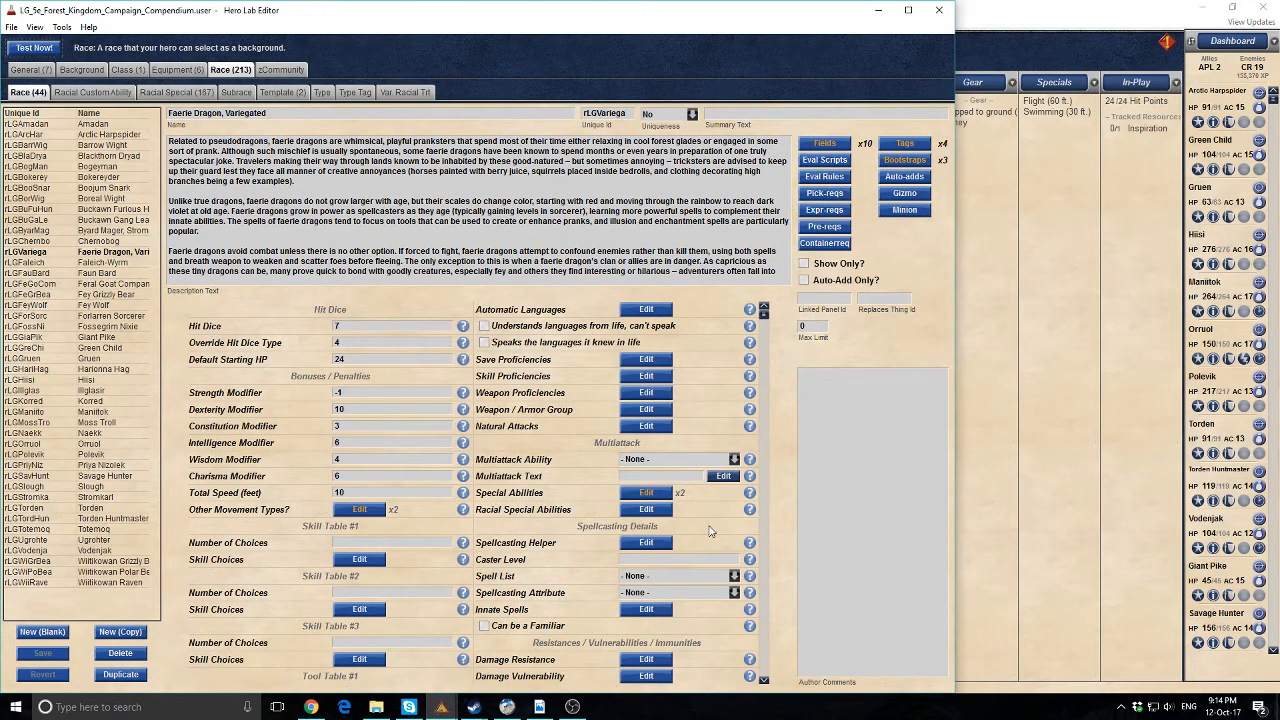
scroll(342, 606, down, 5)
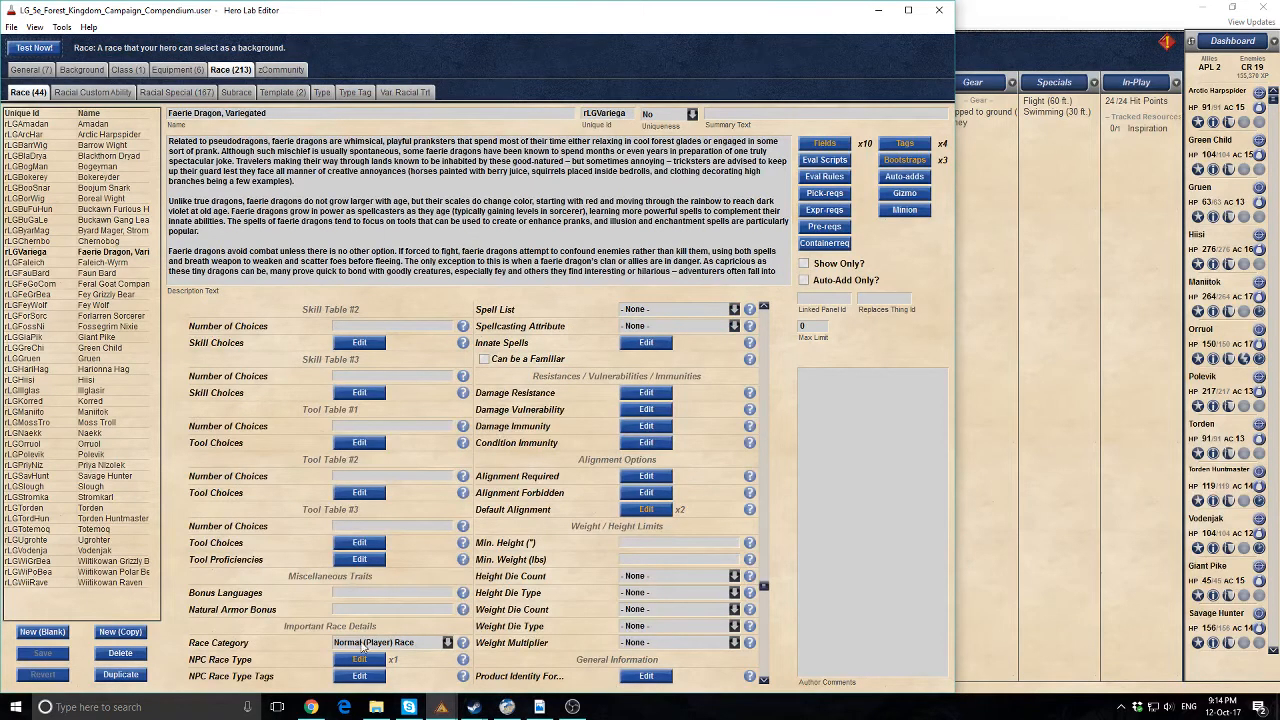
mouse_move(441, 707)
click(421, 650)
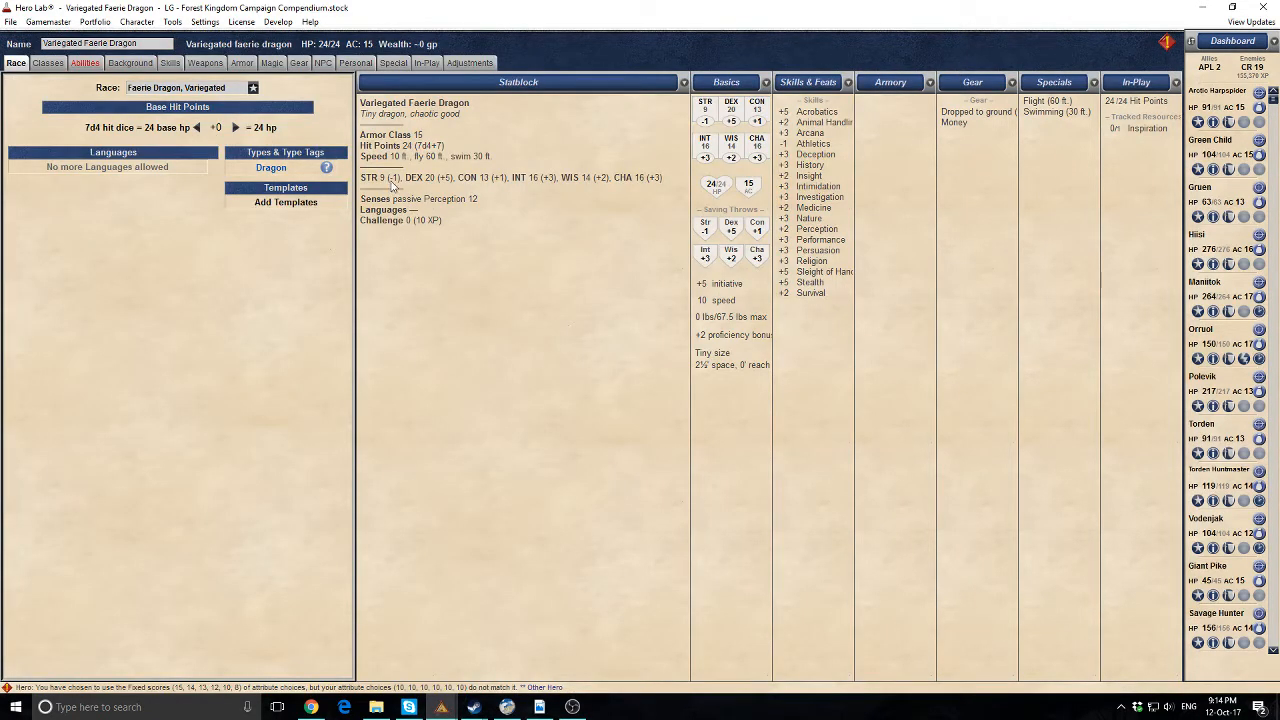
Compare the hero's armor class with the PDF entry and set the race's natural armor bonus to 2 in Hero Lab Editor
click(539, 707)
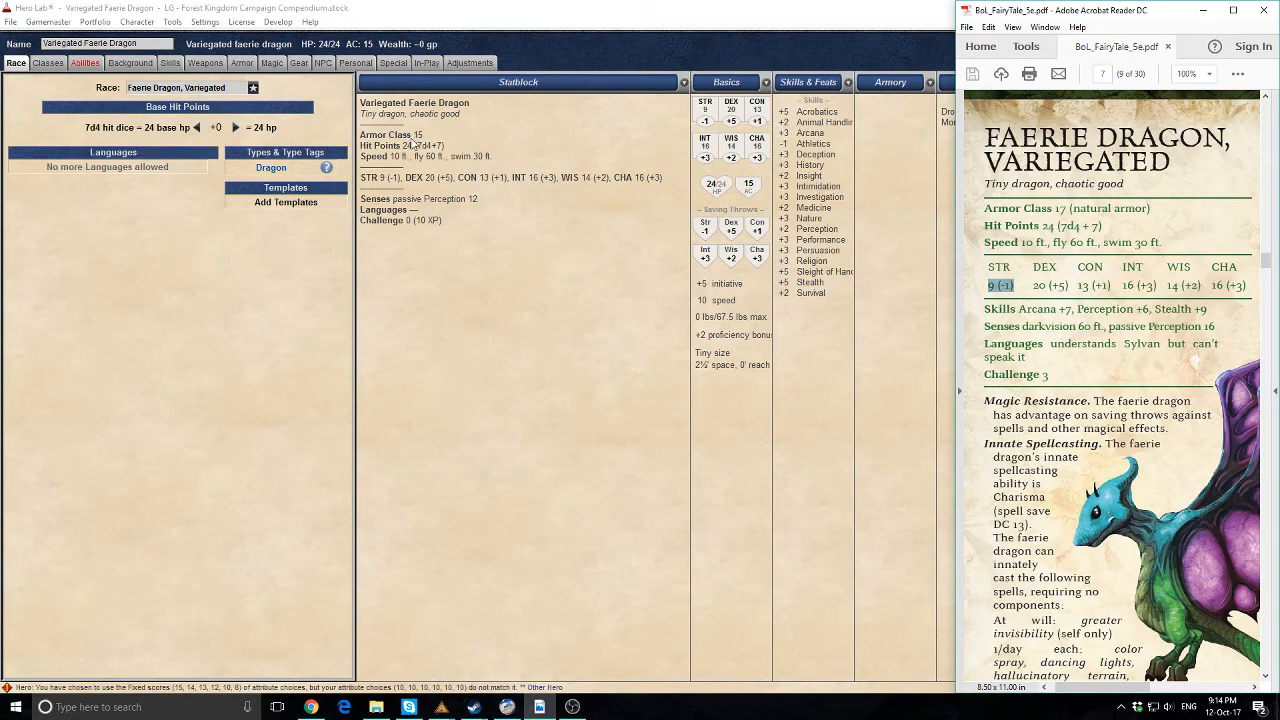
click(550, 540)
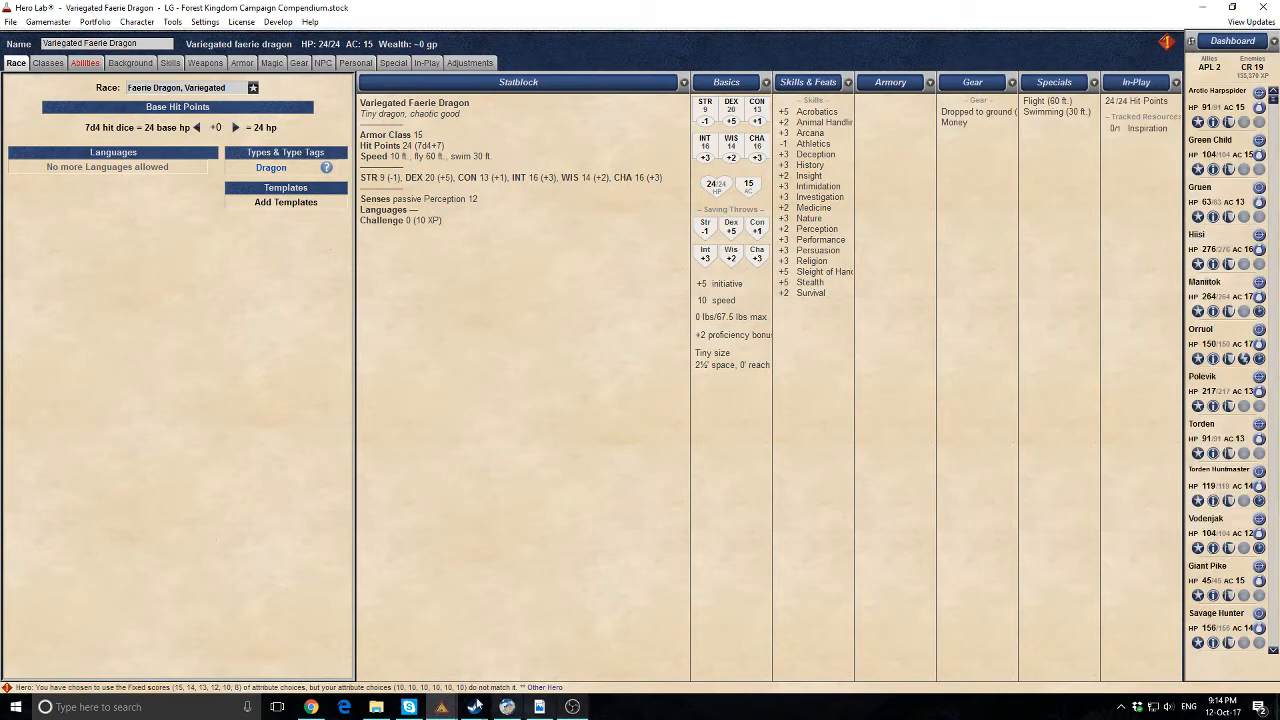
mouse_move(437, 707)
click(515, 640)
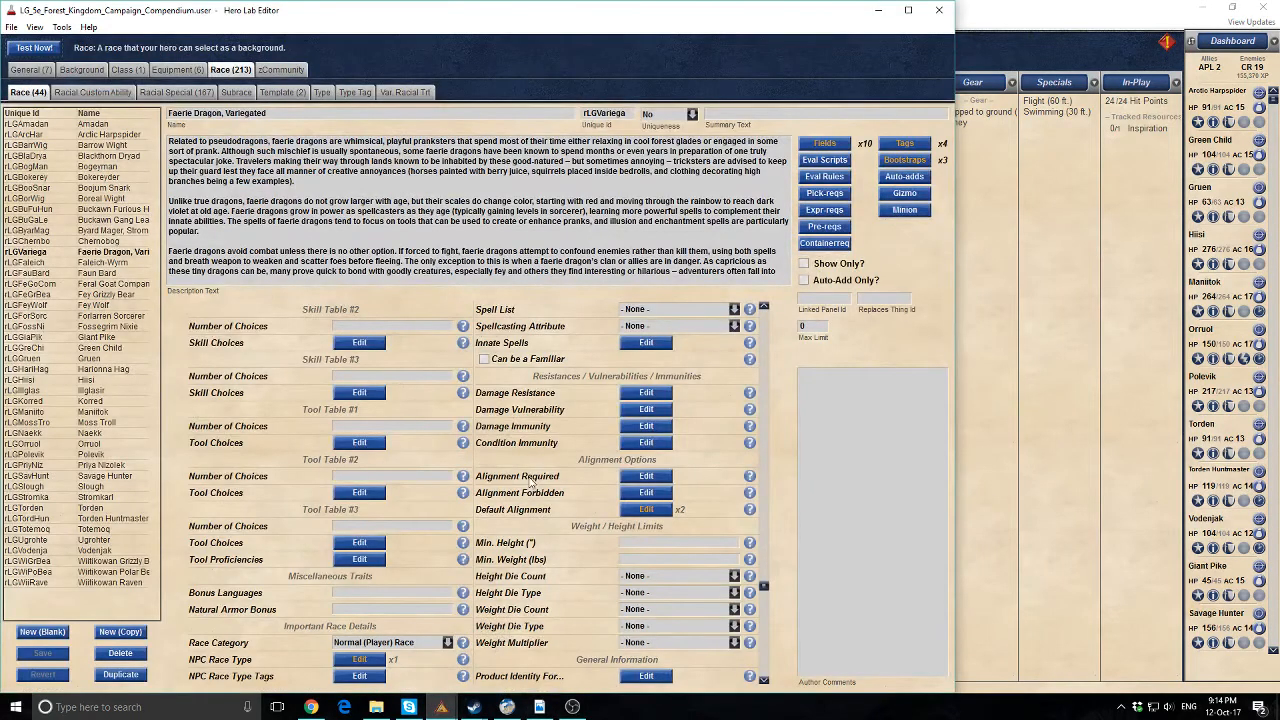
click(345, 609)
text(2)
Save the race record, run the data file test, and switch to Hero Lab to check the hero's armor class
click(32, 49)
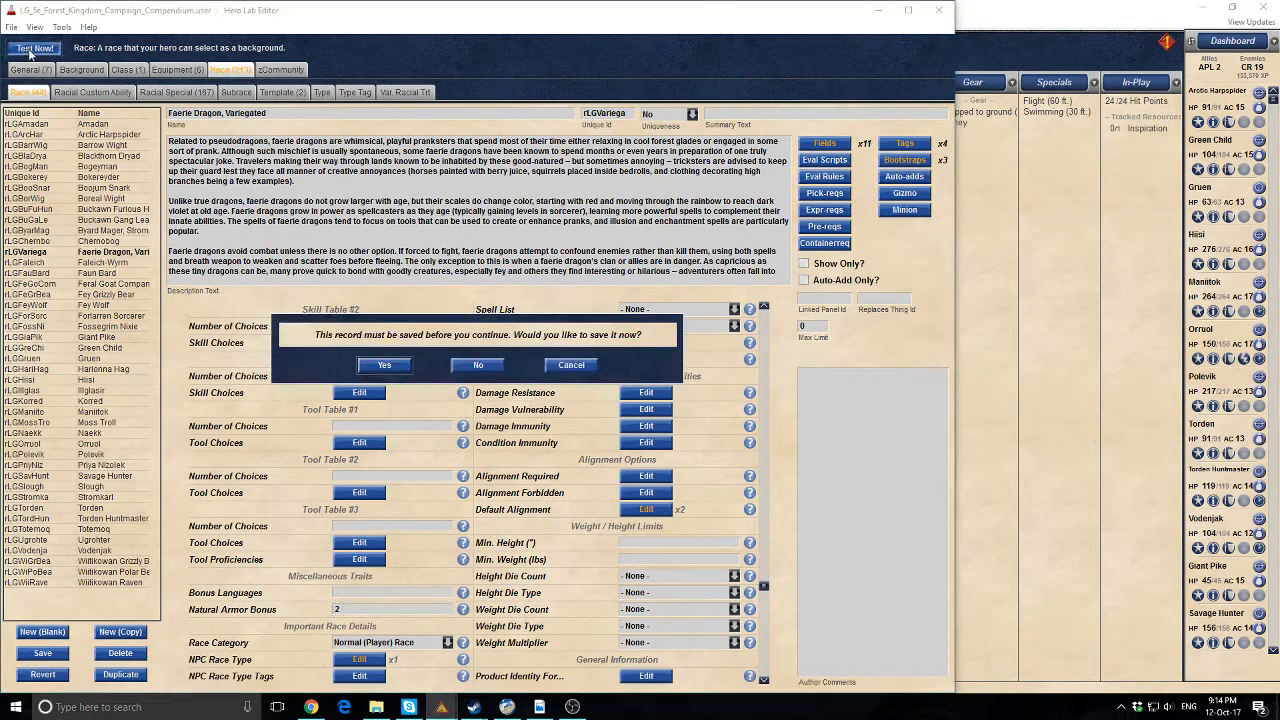
click(398, 367)
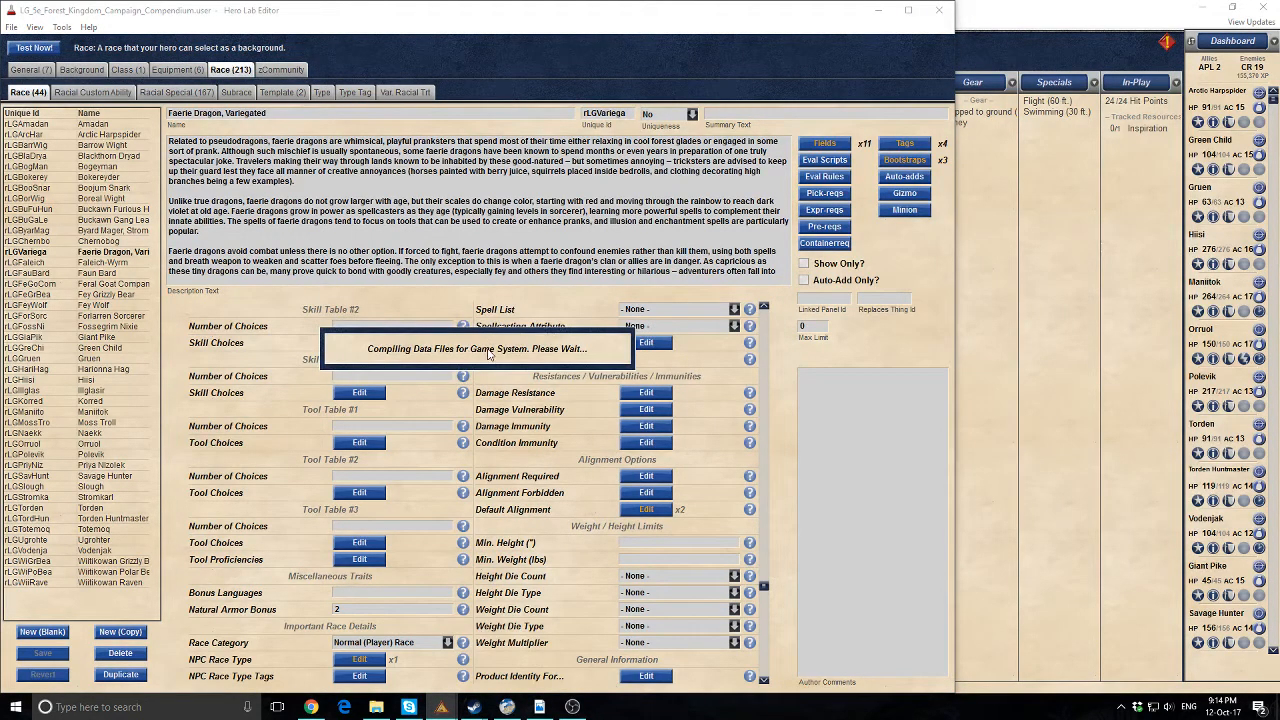
click(413, 392)
click(472, 368)
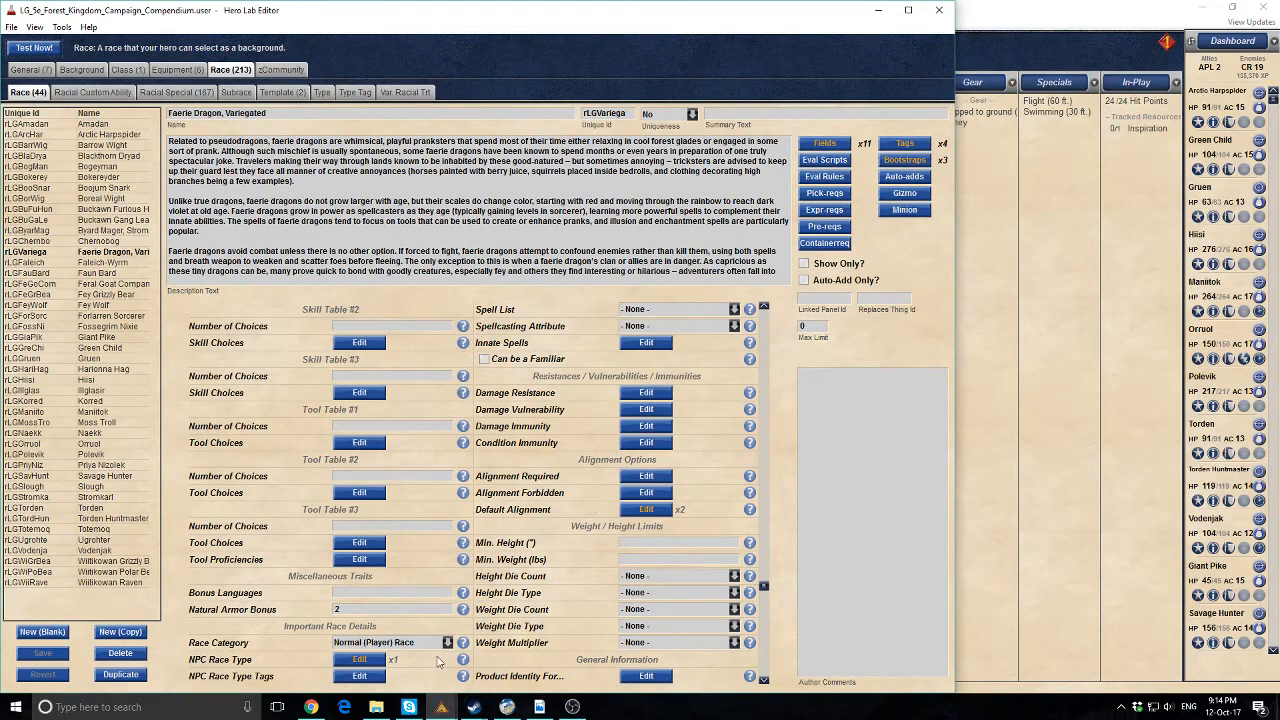
mouse_move(441, 708)
click(387, 665)
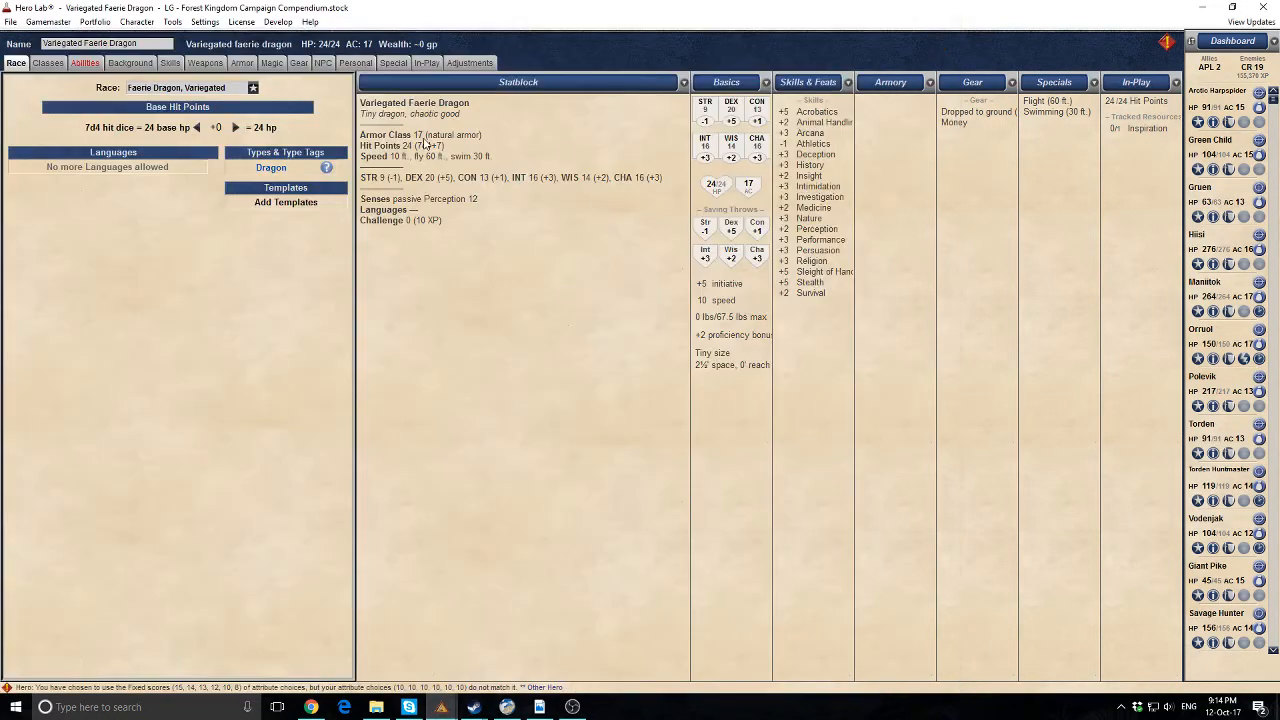
Return to Hero Lab Editor and give the race regular skill proficiencies in Arcana, Perception, and Stealth
mouse_move(441, 707)
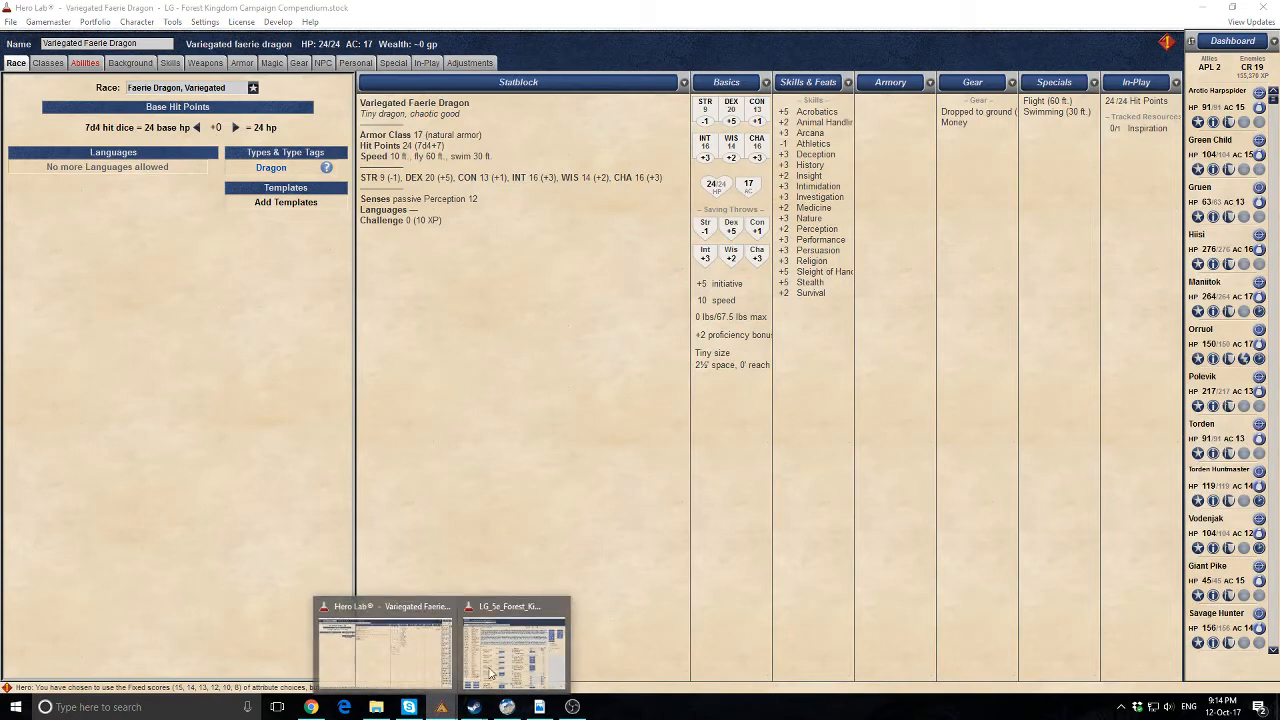
click(497, 672)
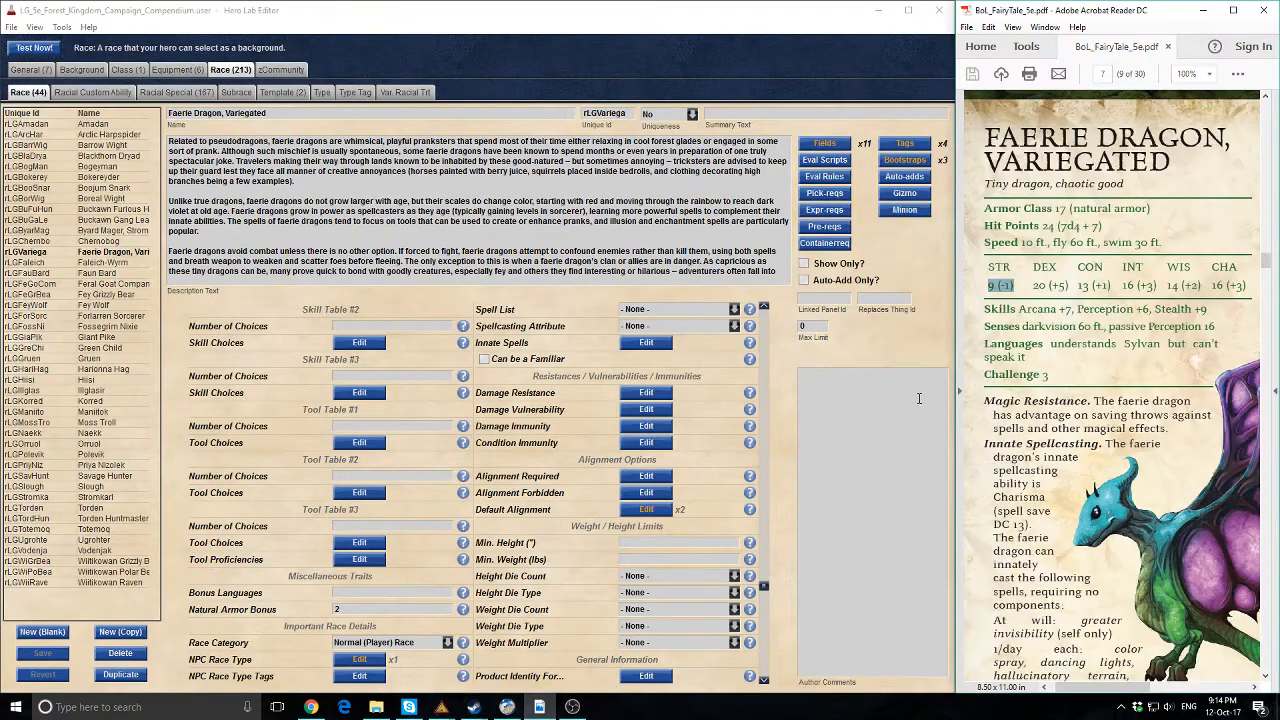
scroll(562, 515, down, 2)
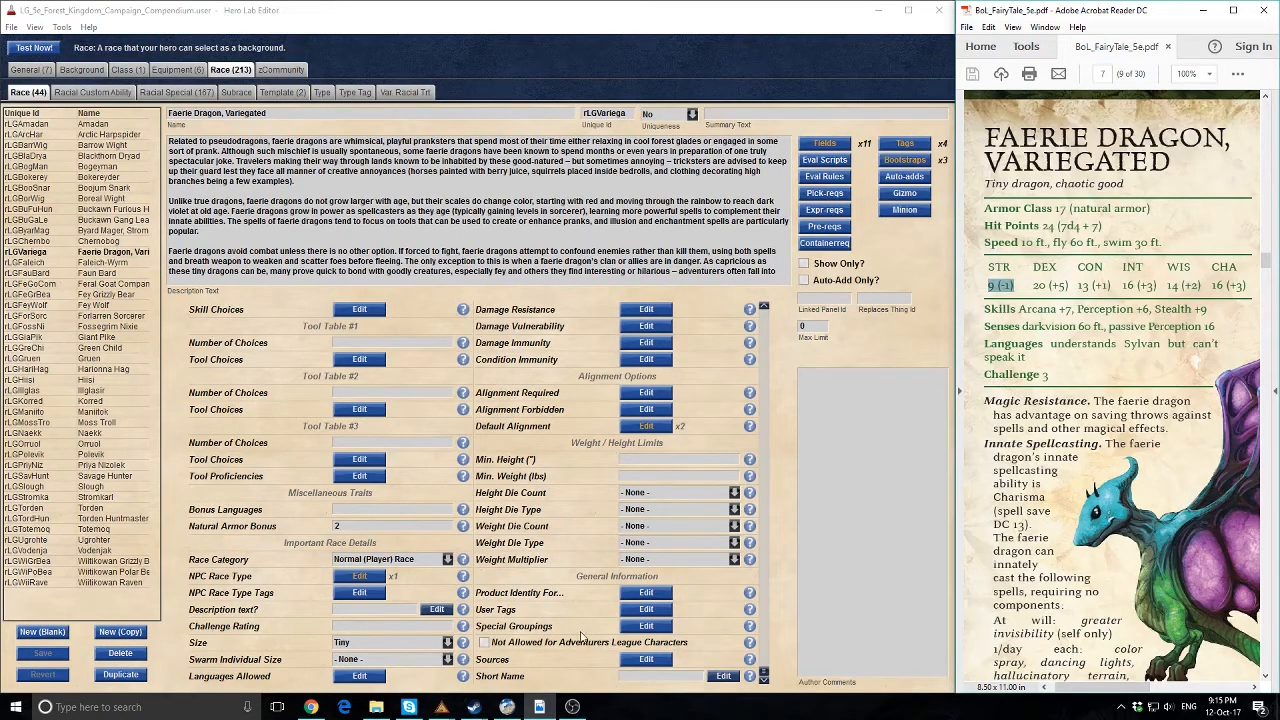
scroll(550, 635, up, 3)
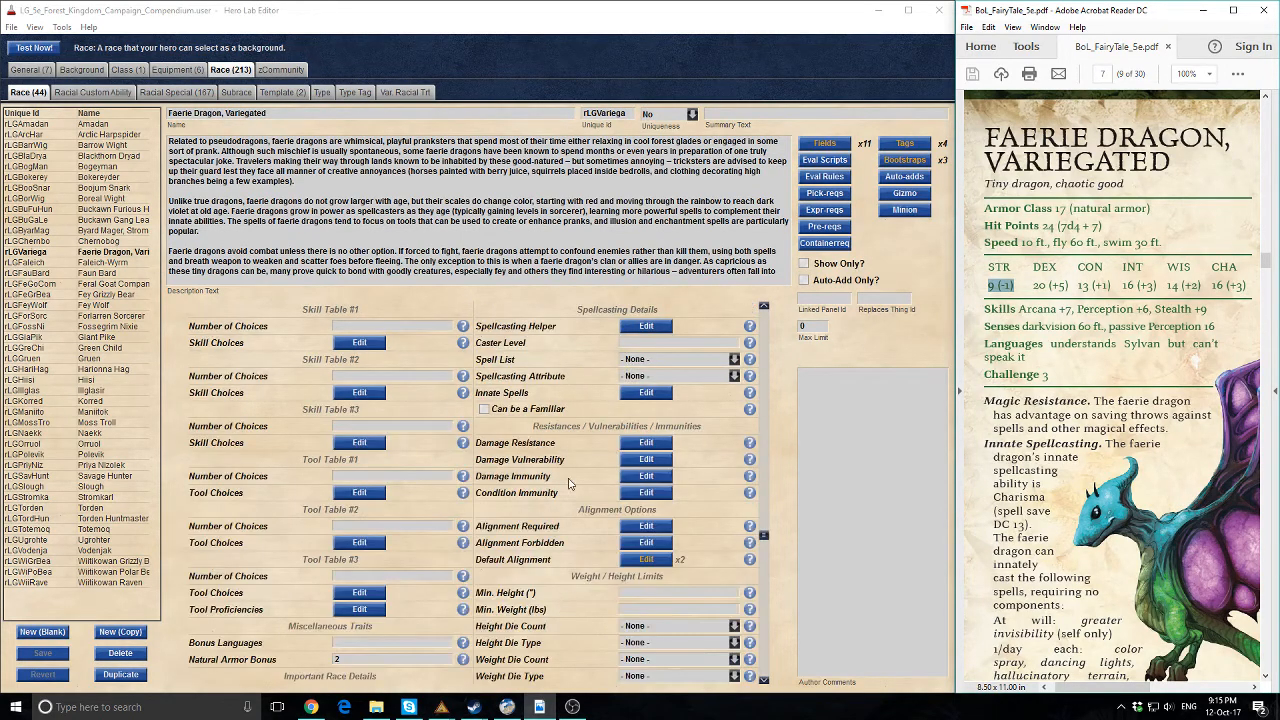
scroll(595, 460, up, 3)
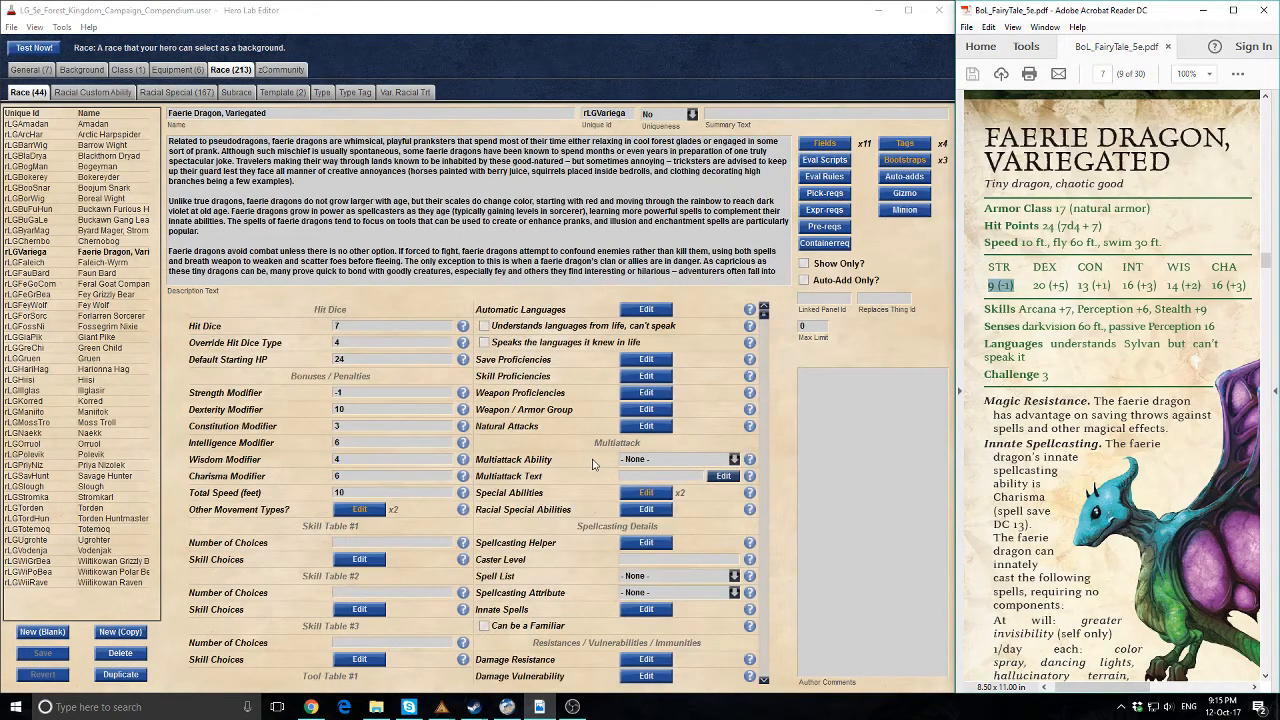
click(642, 377)
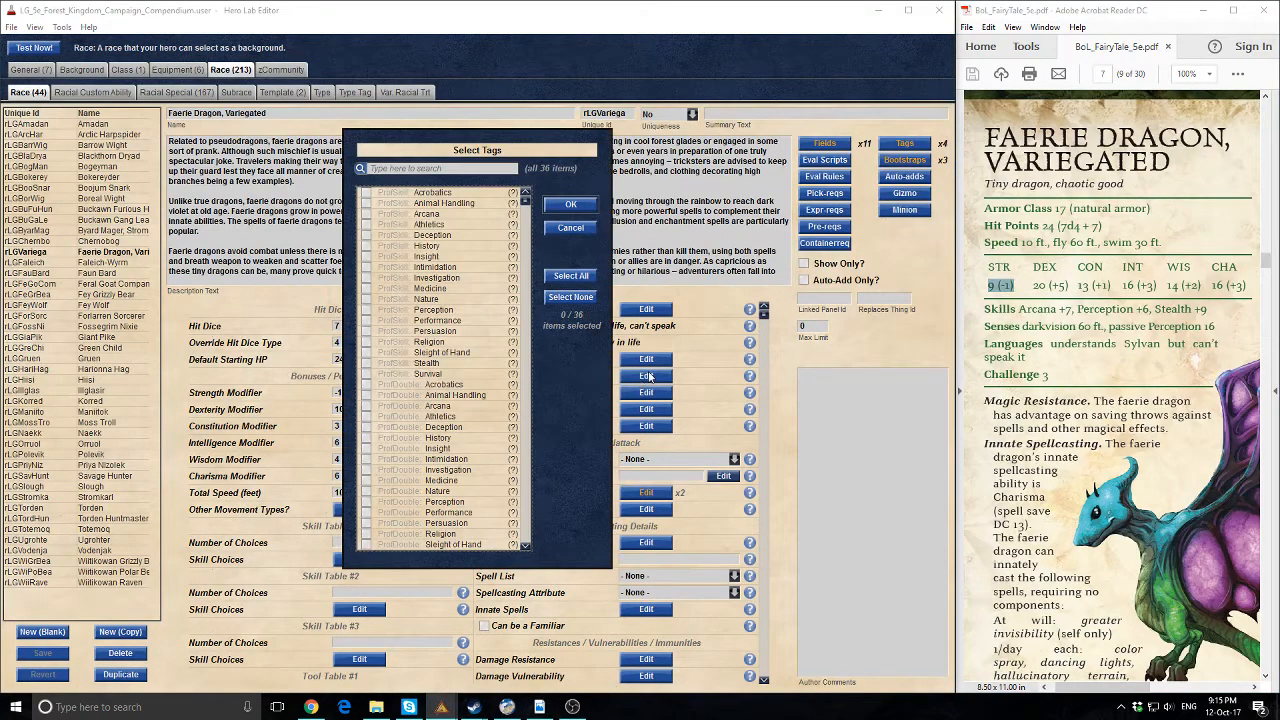
click(428, 216)
click(420, 363)
click(557, 208)
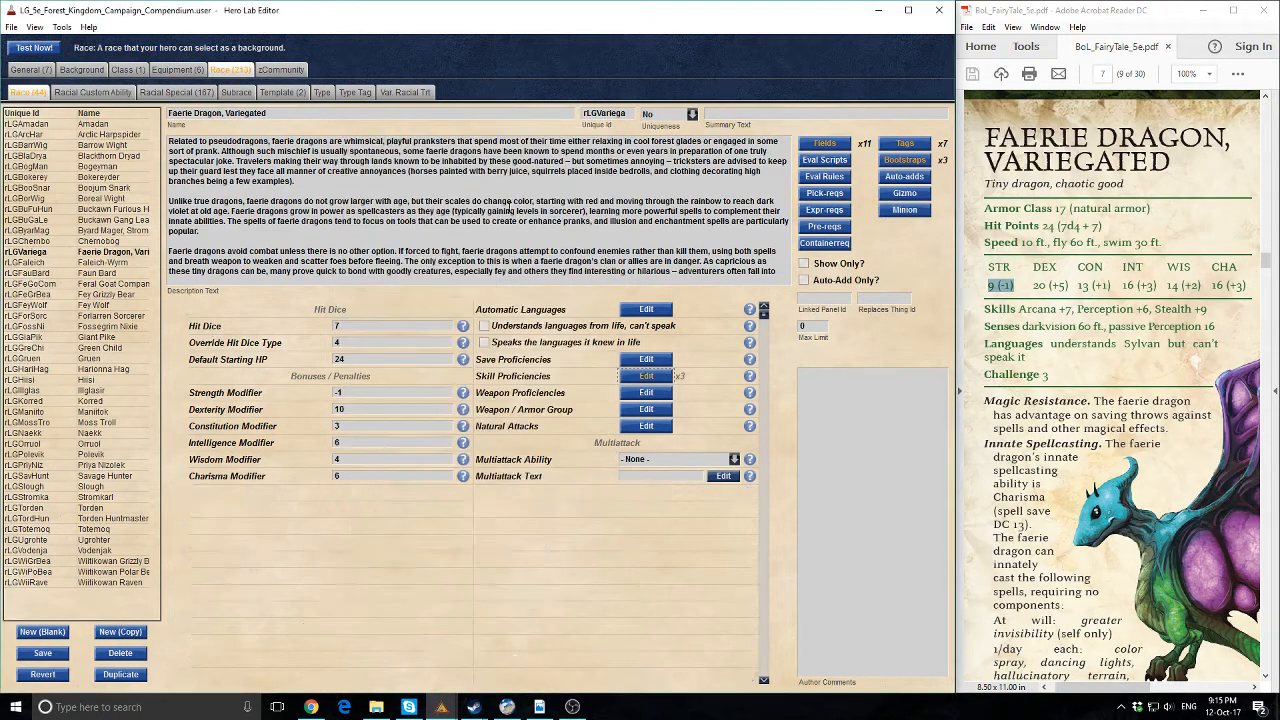
Save and test the race, and compare the hero's skill bonuses in Hero Lab with the PDF entry
click(45, 47)
click(385, 365)
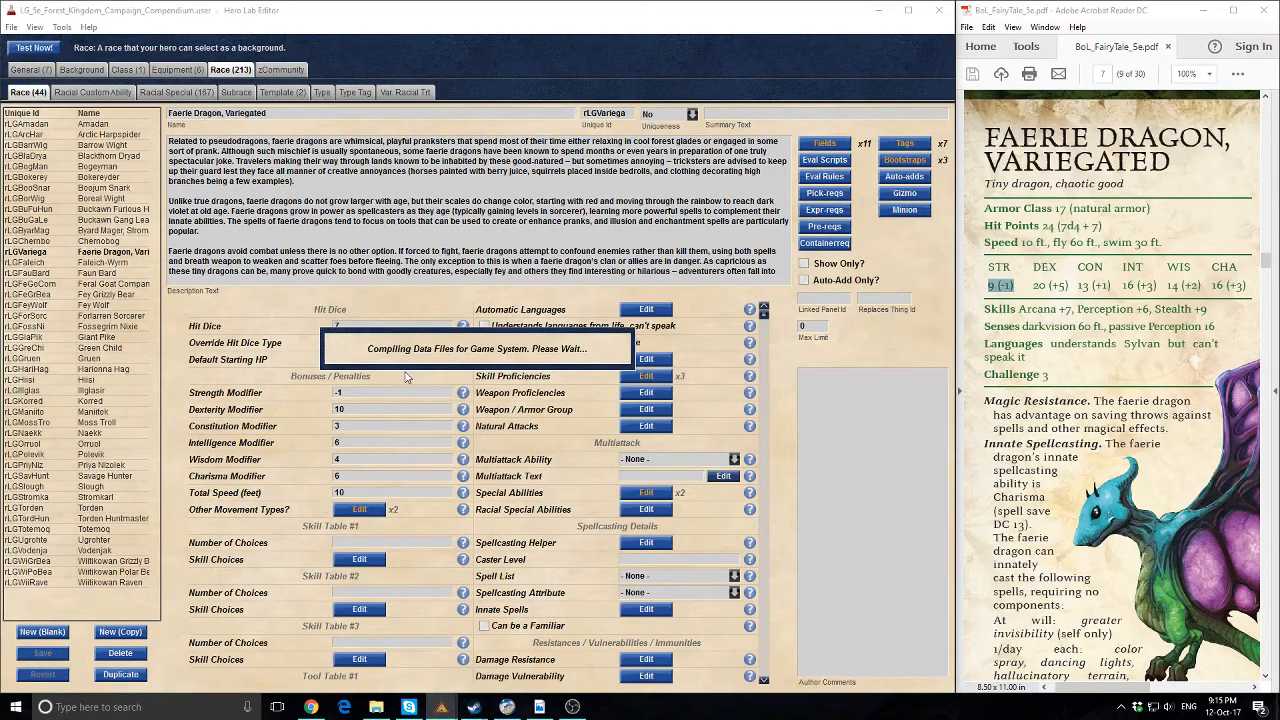
click(418, 378)
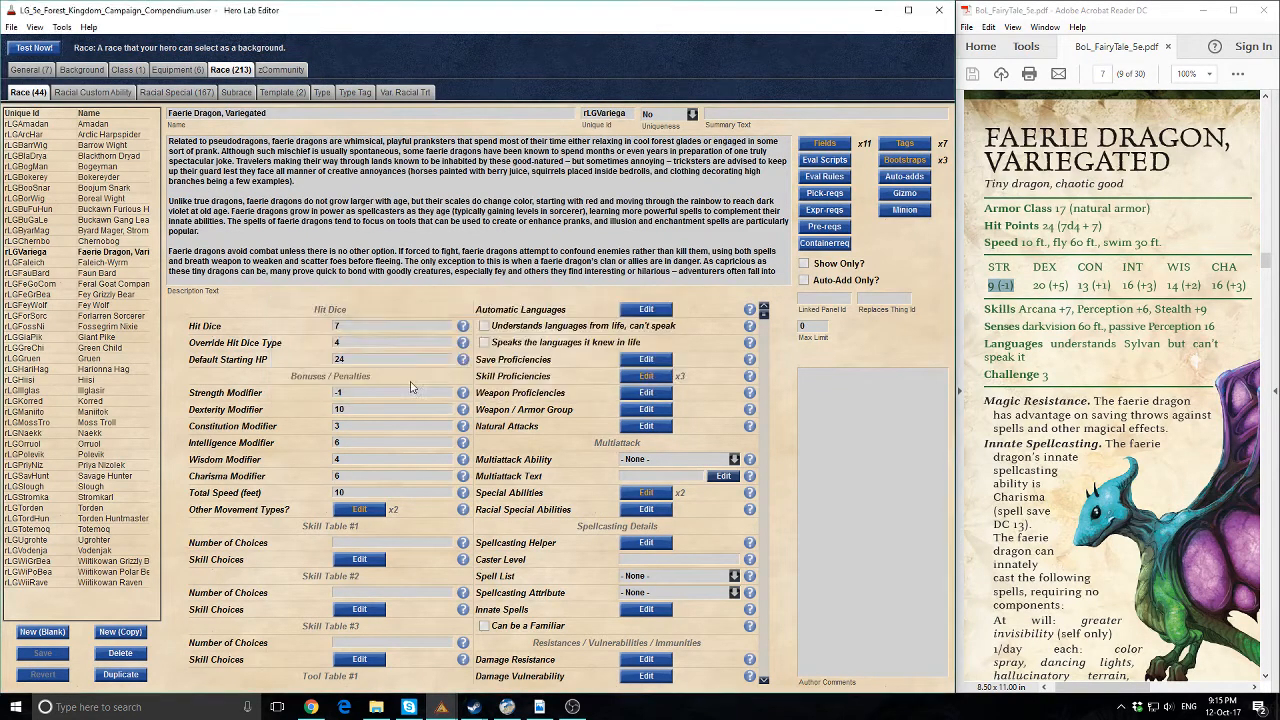
click(477, 368)
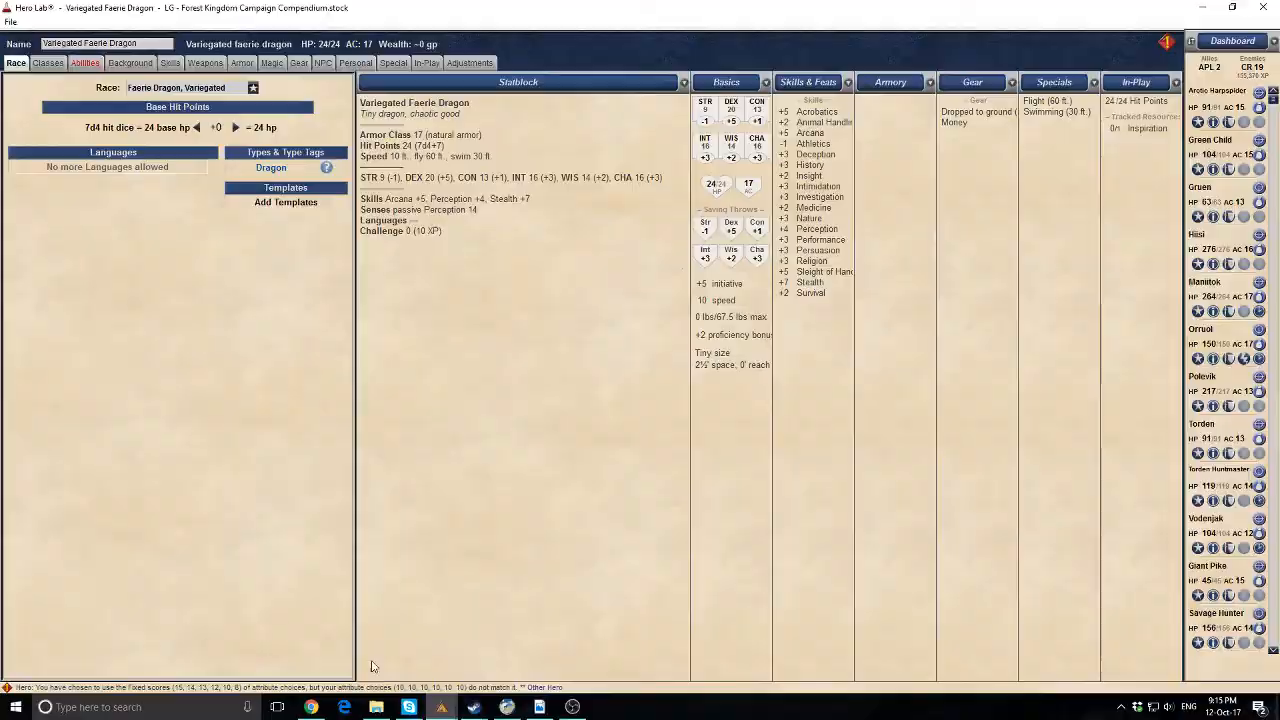
click(539, 706)
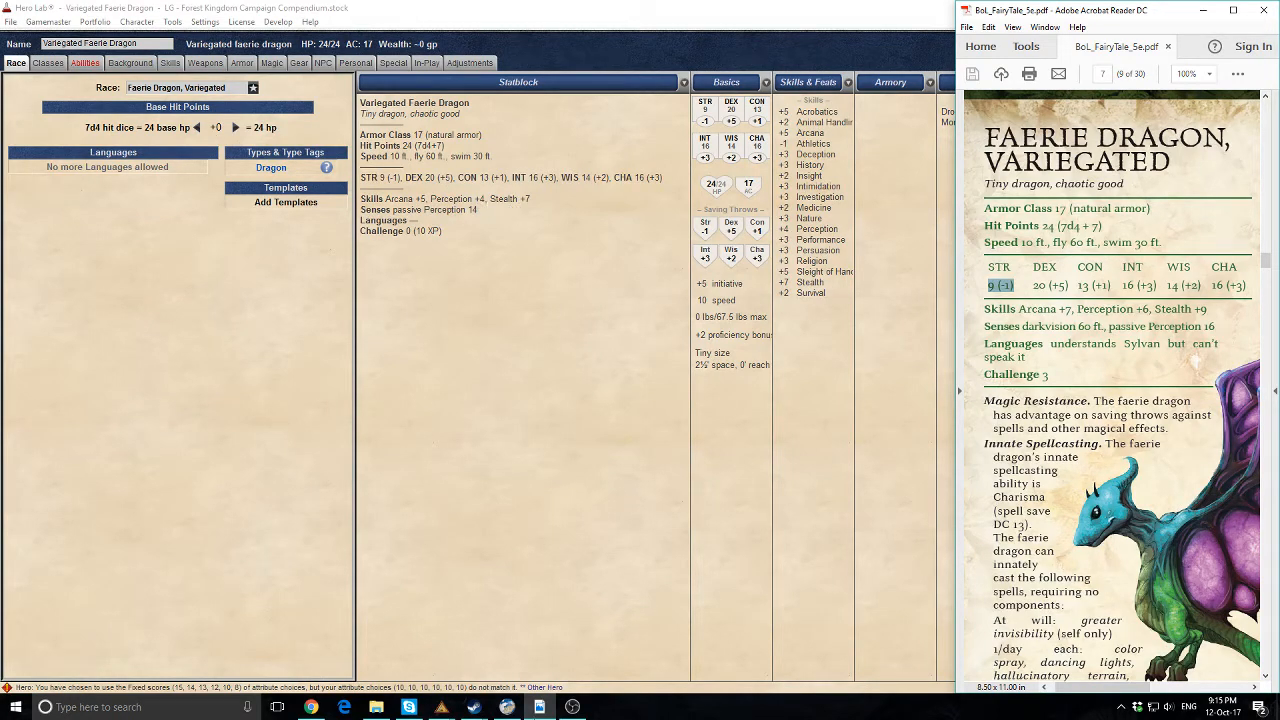
click(539, 706)
click(539, 706)
In Hero Lab Editor, replace the race's regular Arcana, Perception, and Stealth proficiencies with the double-proficiency versions of the same skills
click(443, 708)
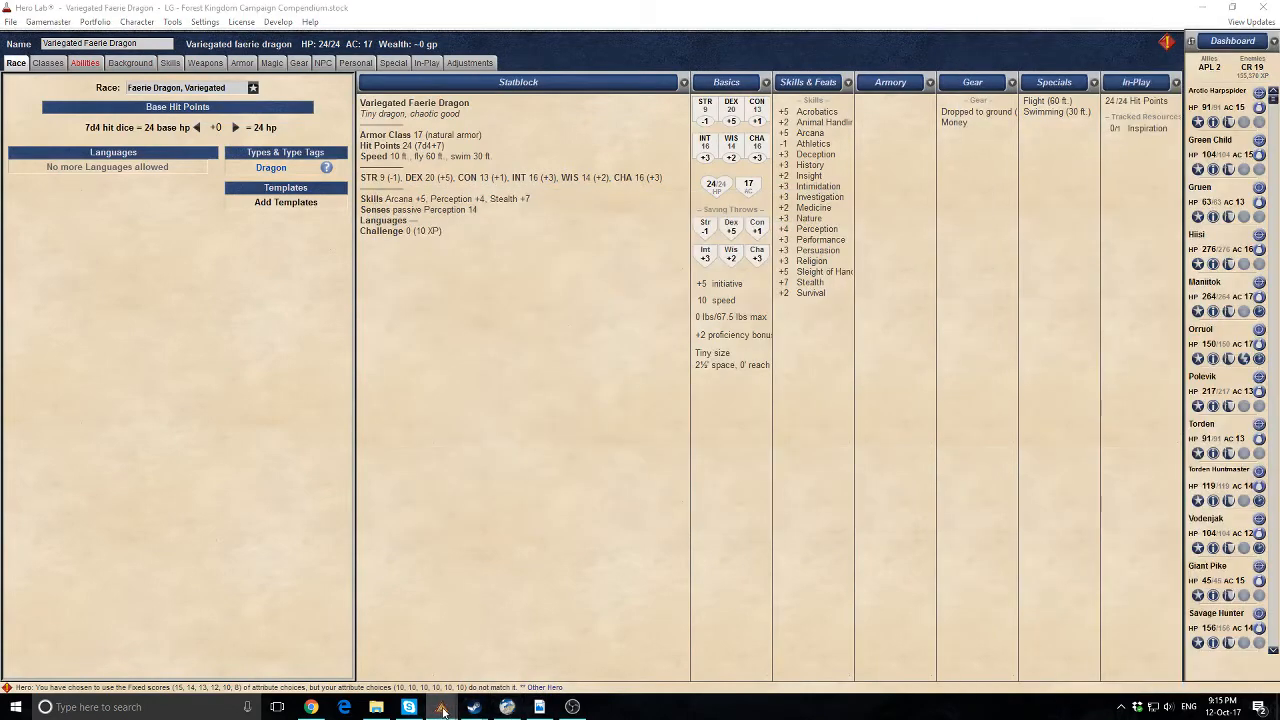
mouse_move(443, 708)
click(515, 650)
scroll(524, 478, down, 4)
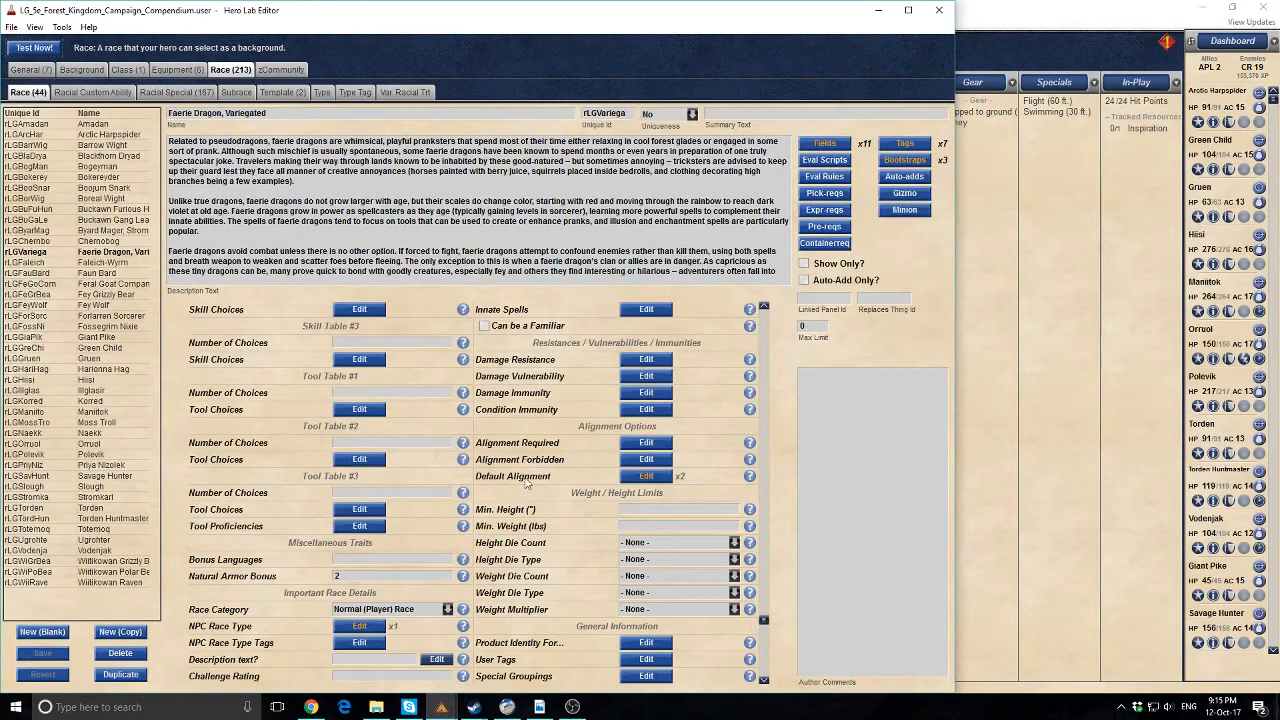
scroll(548, 542, up, 4)
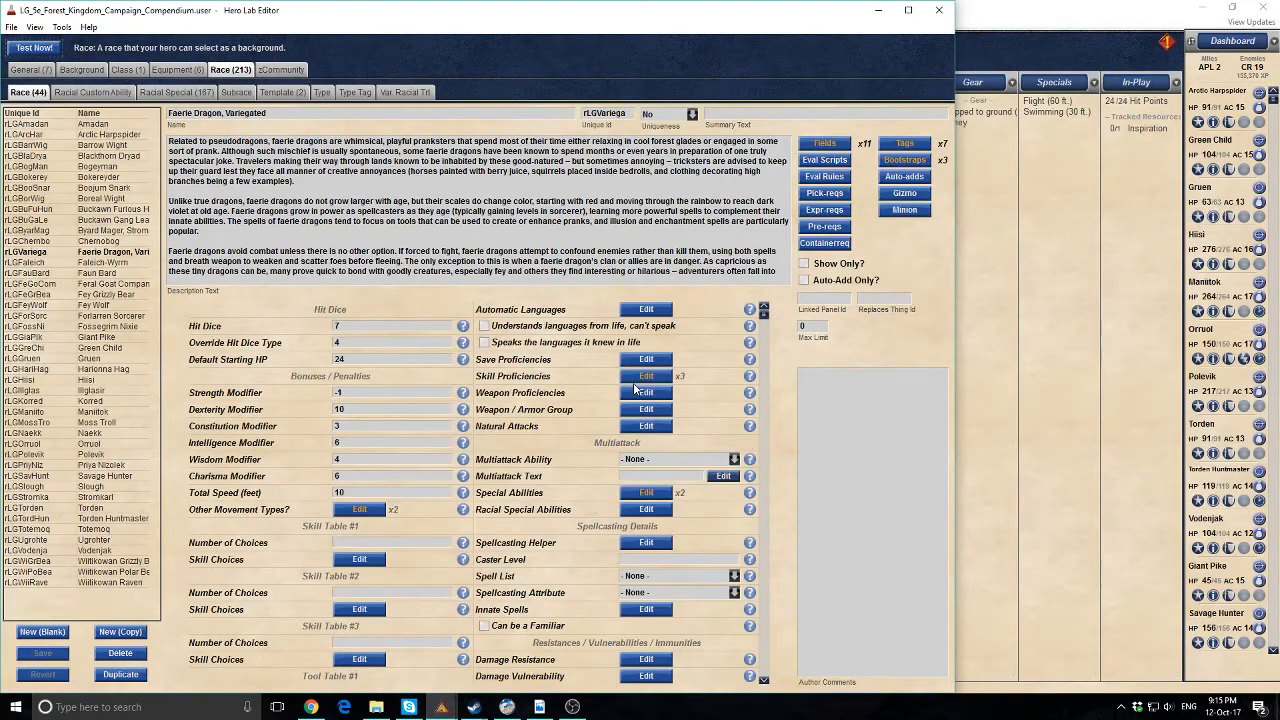
click(636, 378)
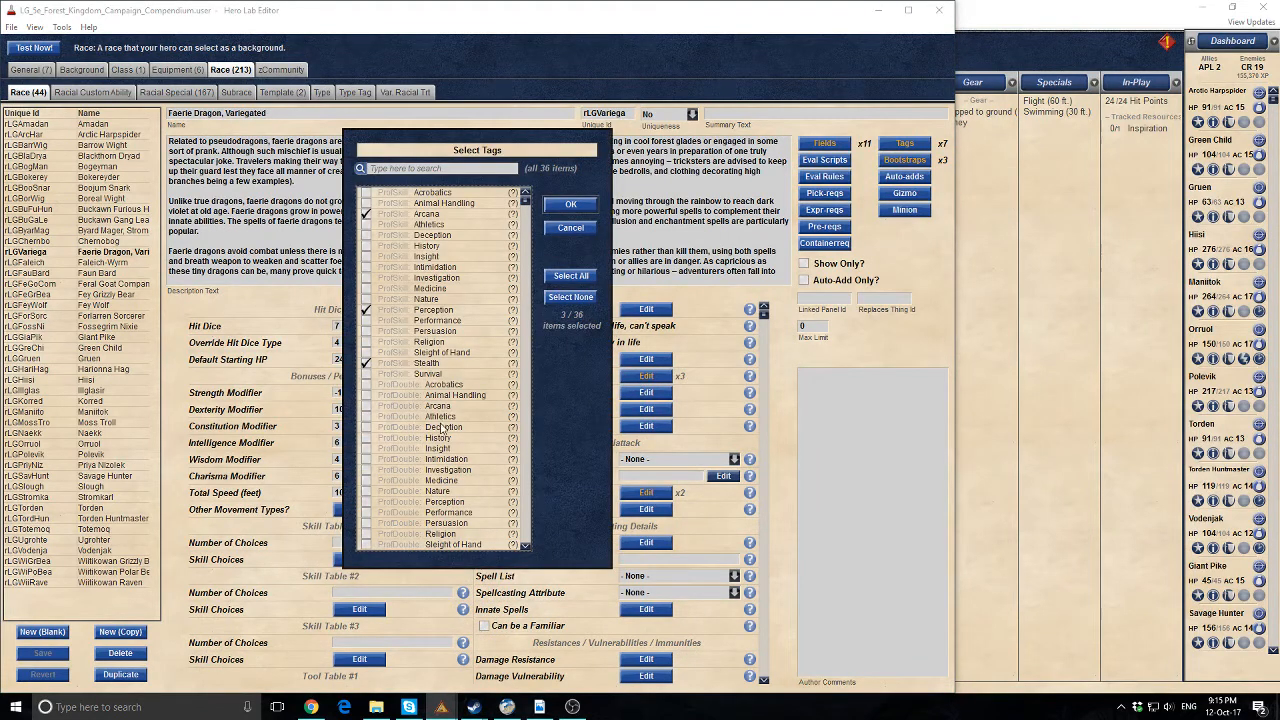
click(425, 310)
click(438, 505)
click(415, 365)
scroll(452, 555, down, 1)
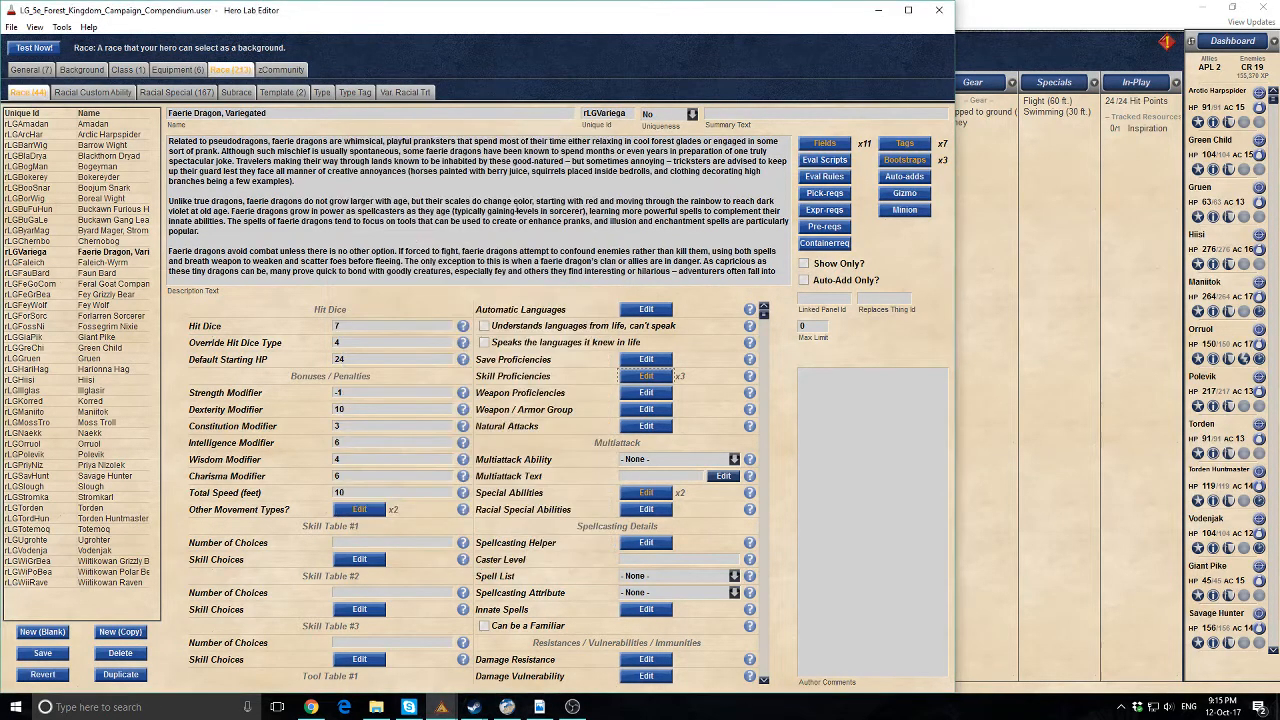
click(574, 205)
Save the race with its double proficiencies, run the test, and review the hero's skills in Hero Lab
click(539, 707)
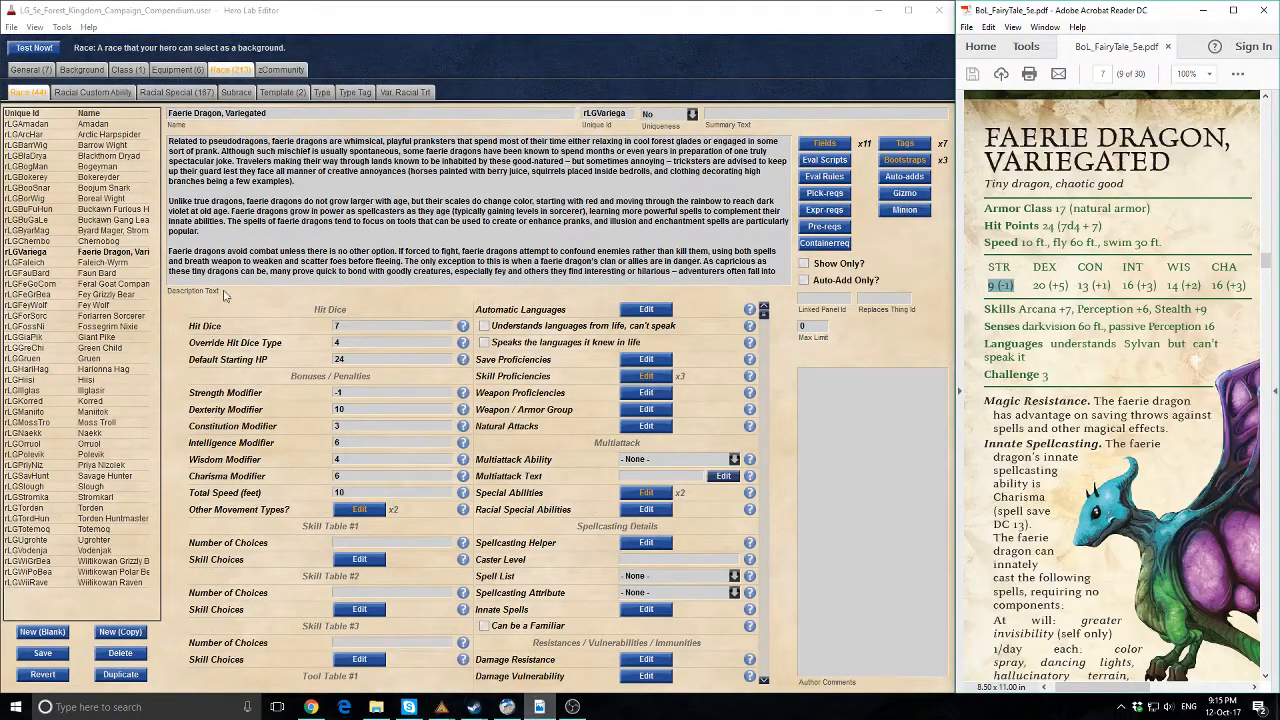
click(50, 50)
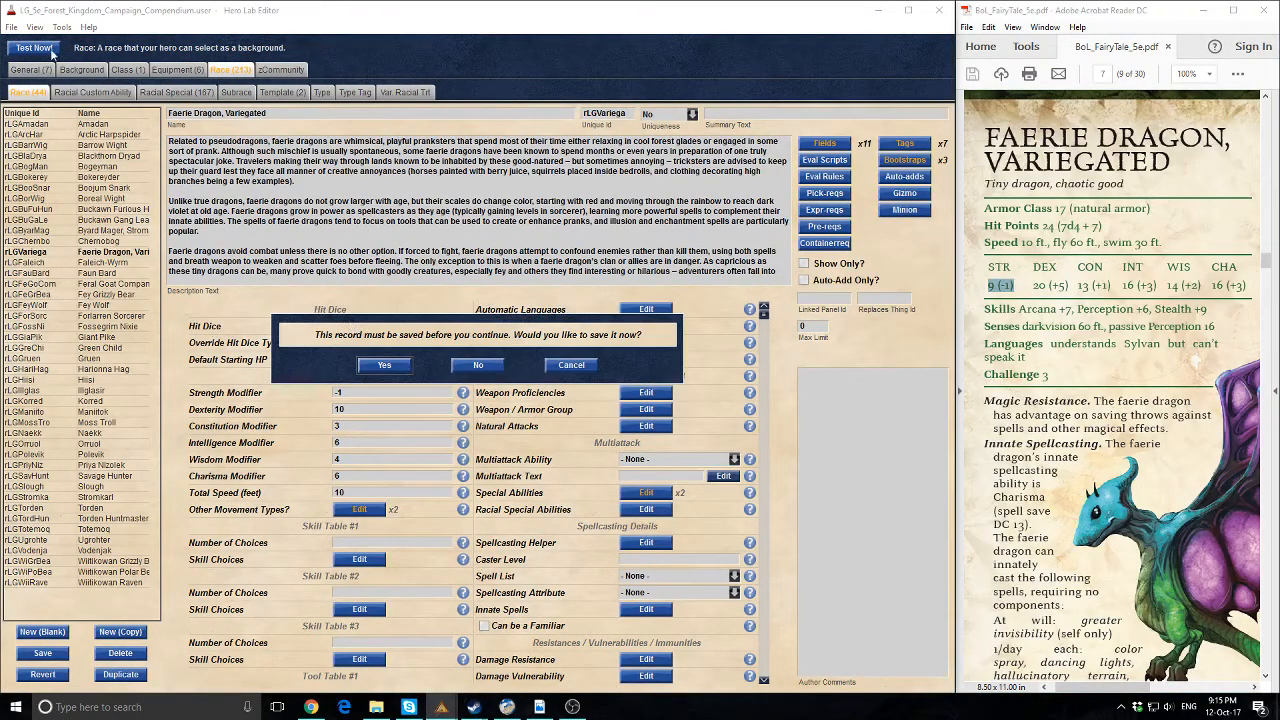
click(385, 365)
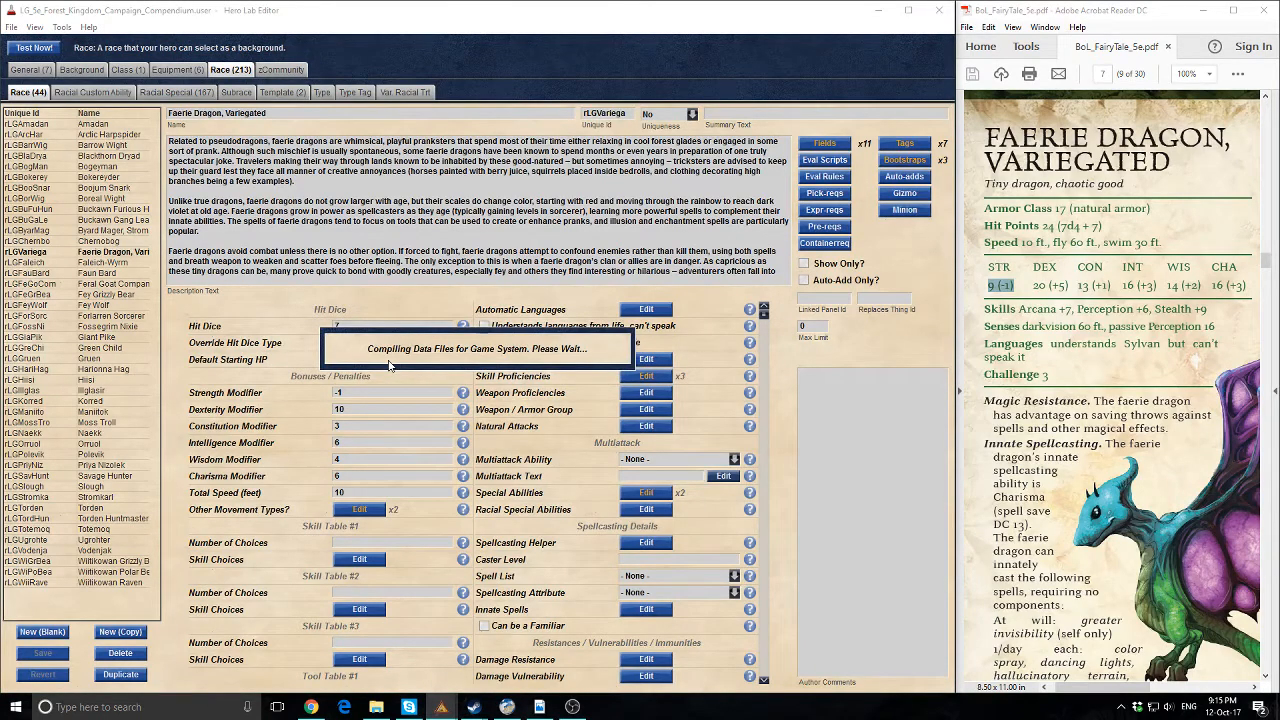
click(417, 391)
click(477, 370)
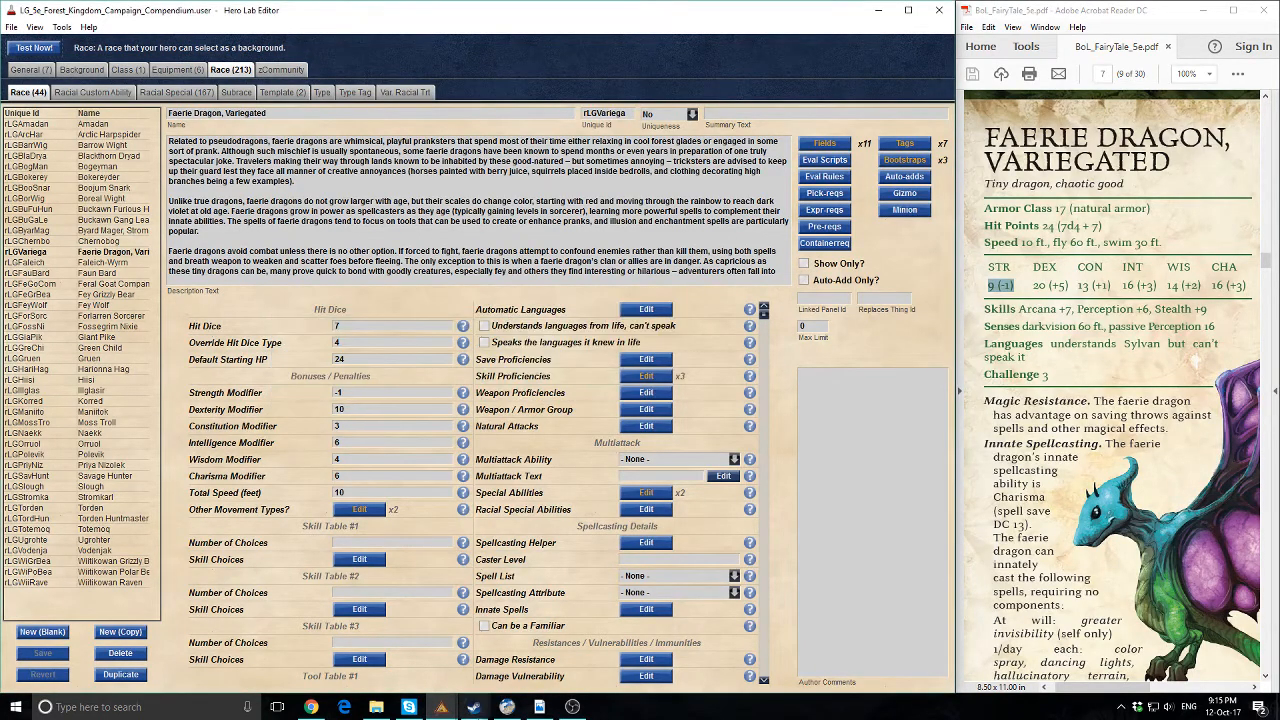
click(442, 708)
click(363, 665)
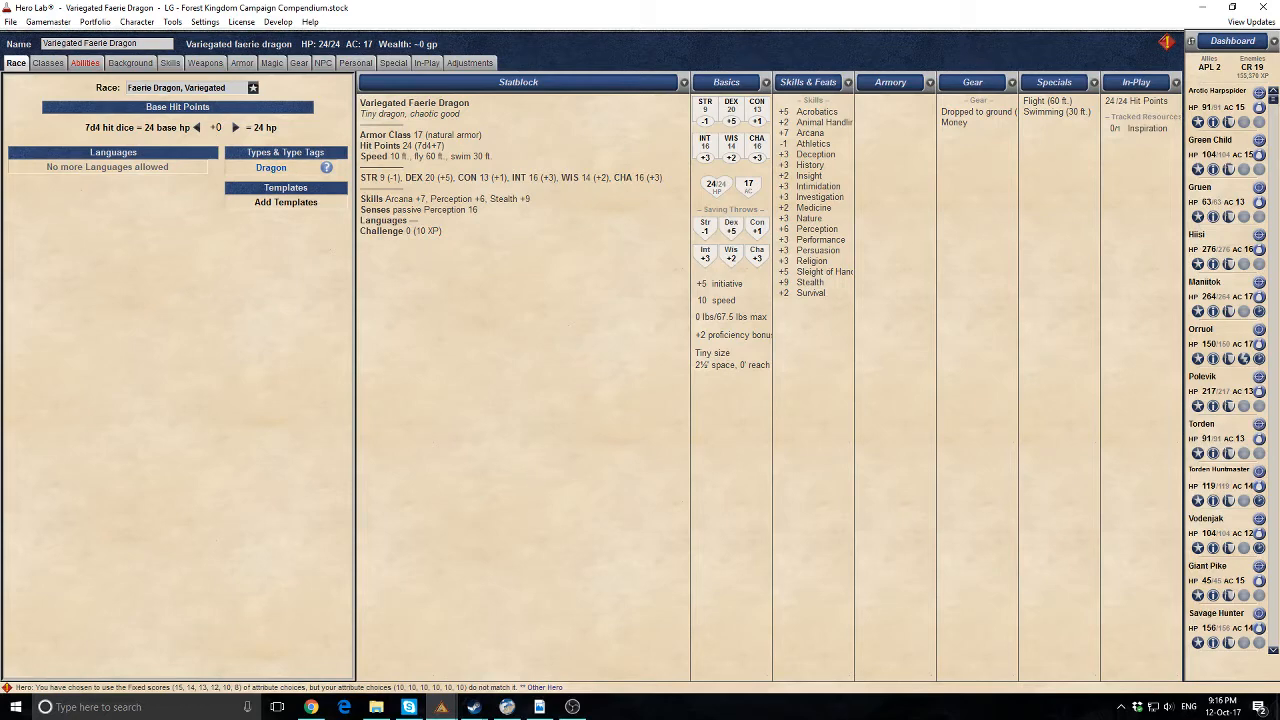
Return to Hero Lab Editor and add Ability Score Decrease and Darkvision to the race's racial special abilities
click(539, 707)
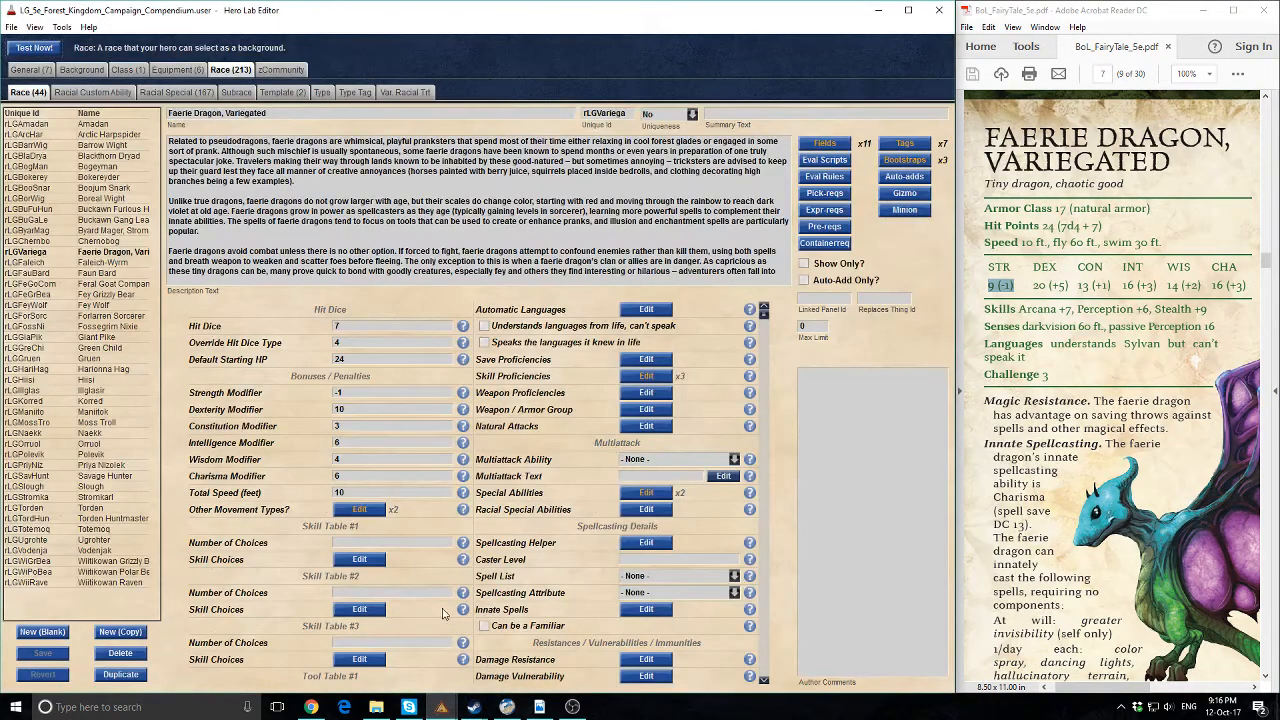
click(470, 645)
click(576, 238)
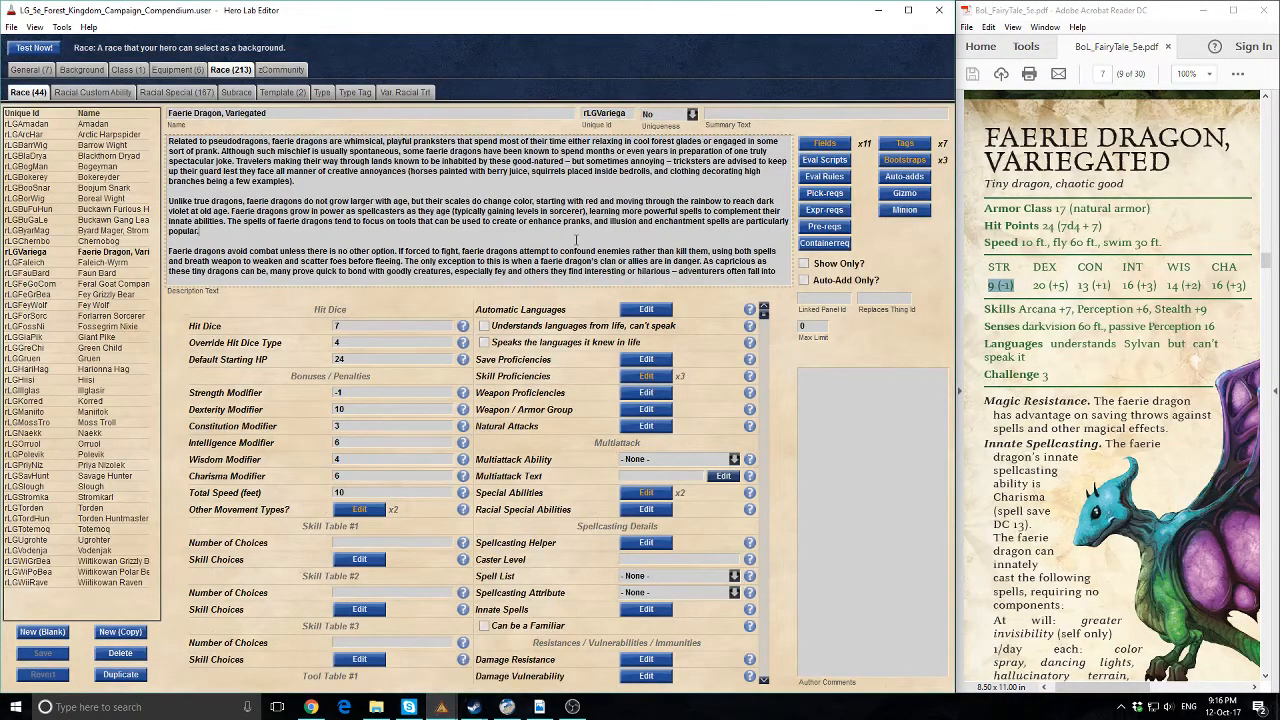
scroll(548, 489, down, 7)
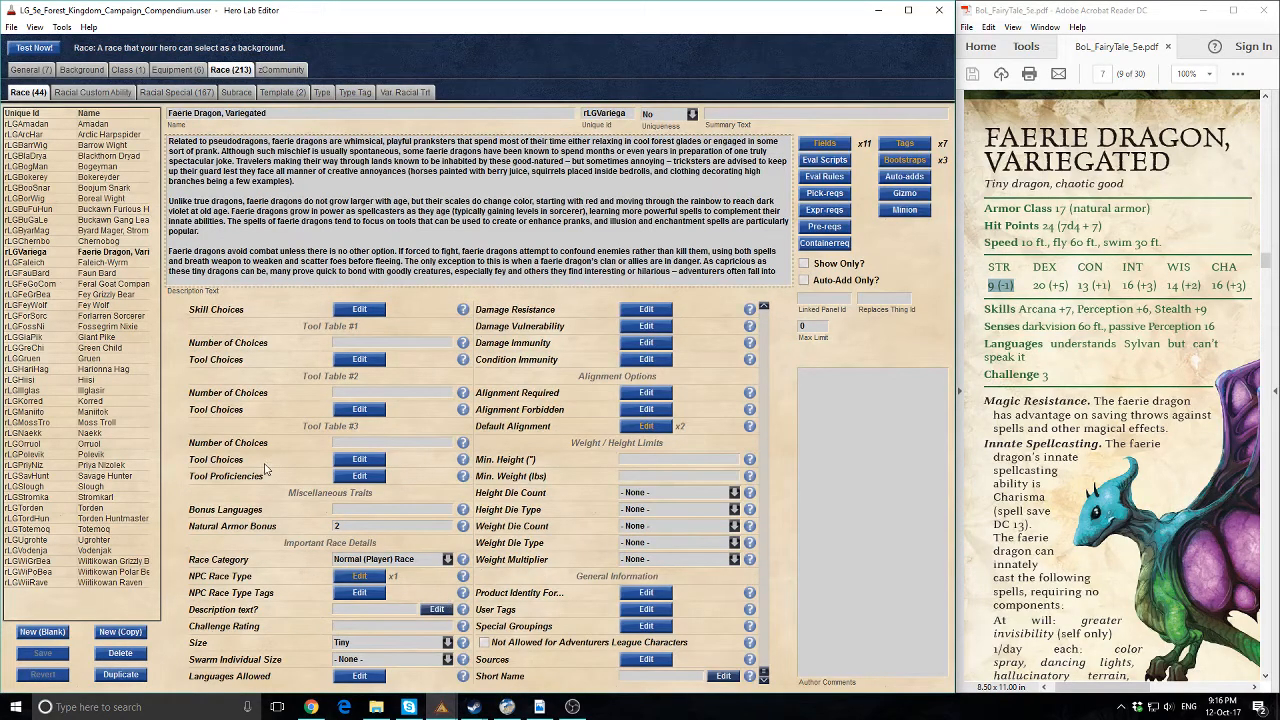
scroll(545, 505, up, 4)
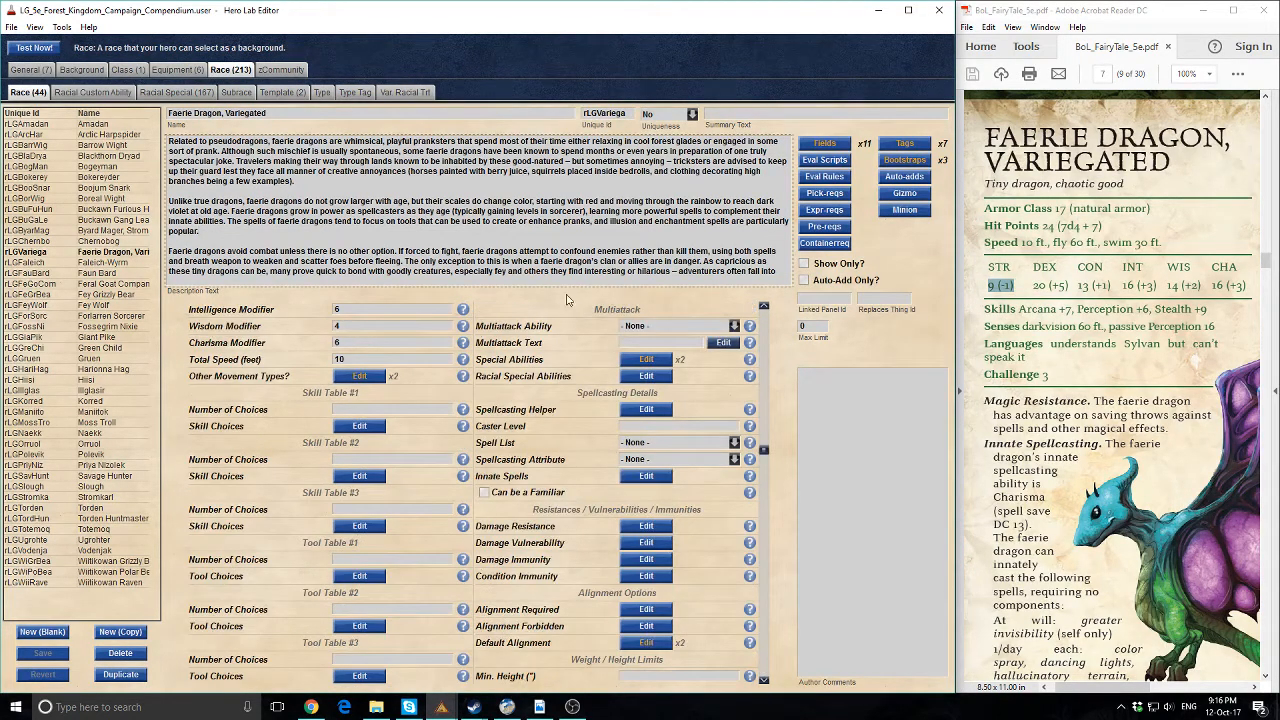
click(643, 378)
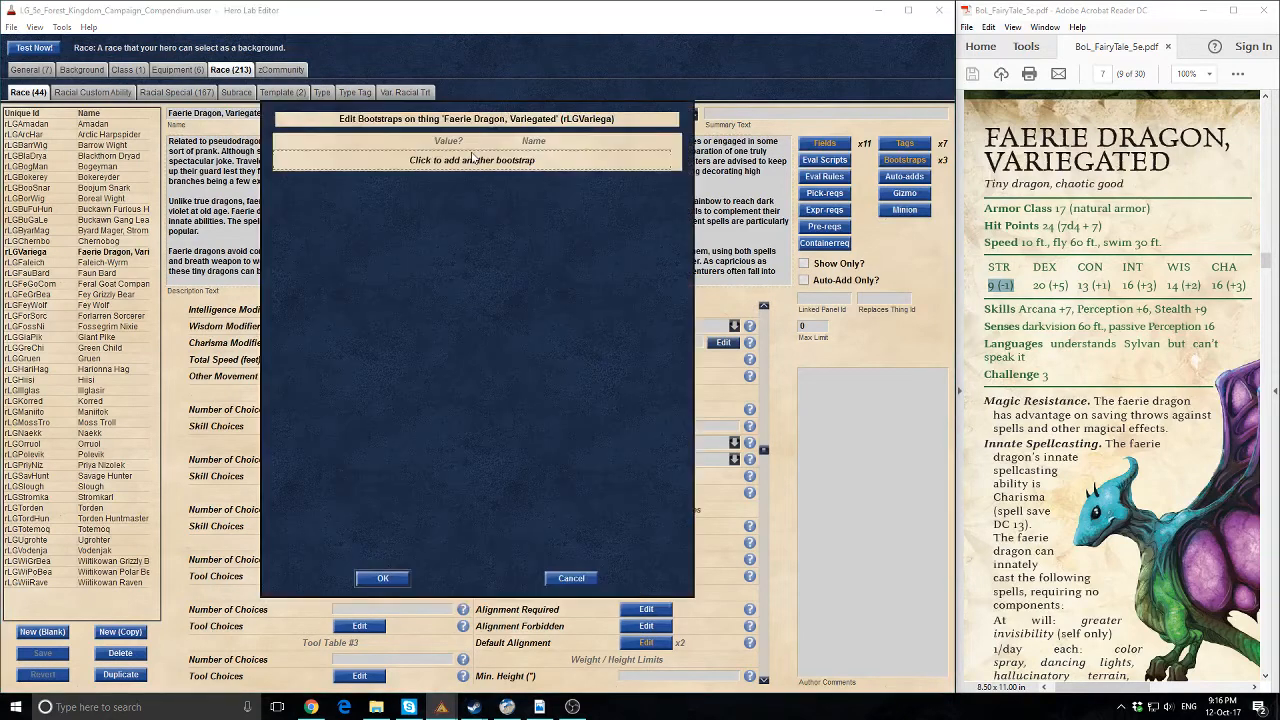
click(473, 160)
click(403, 62)
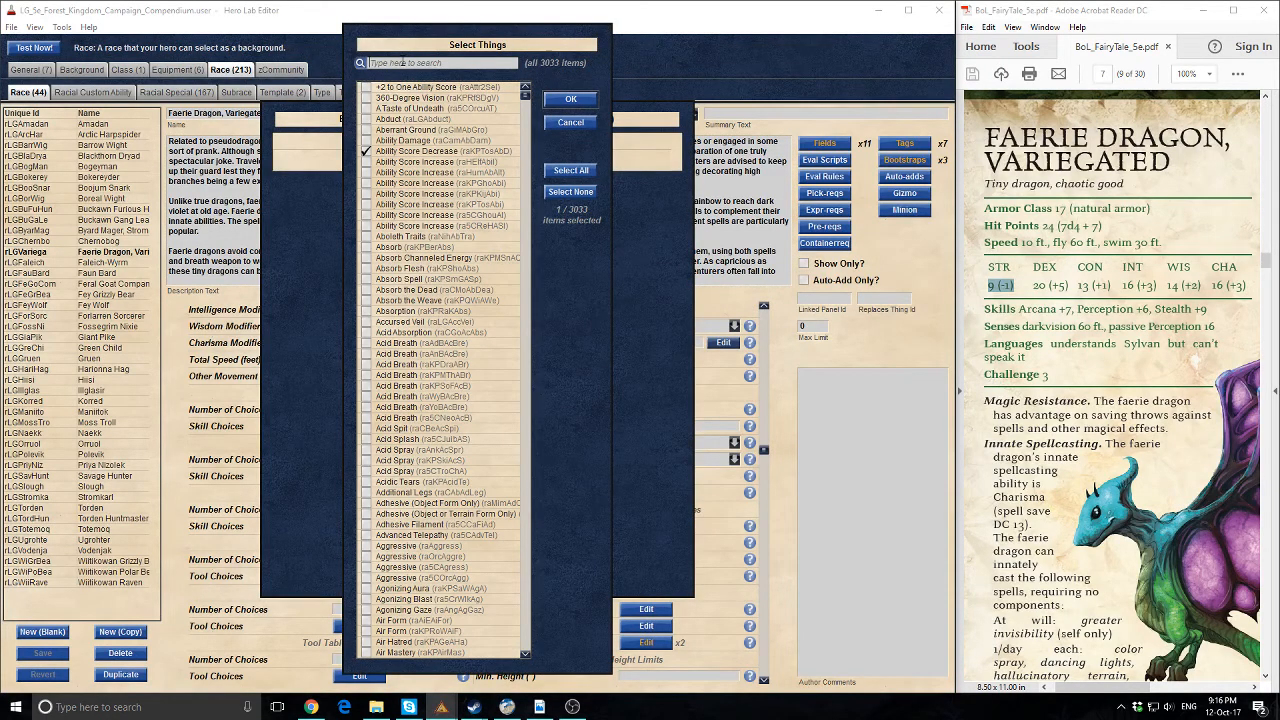
text(dark)
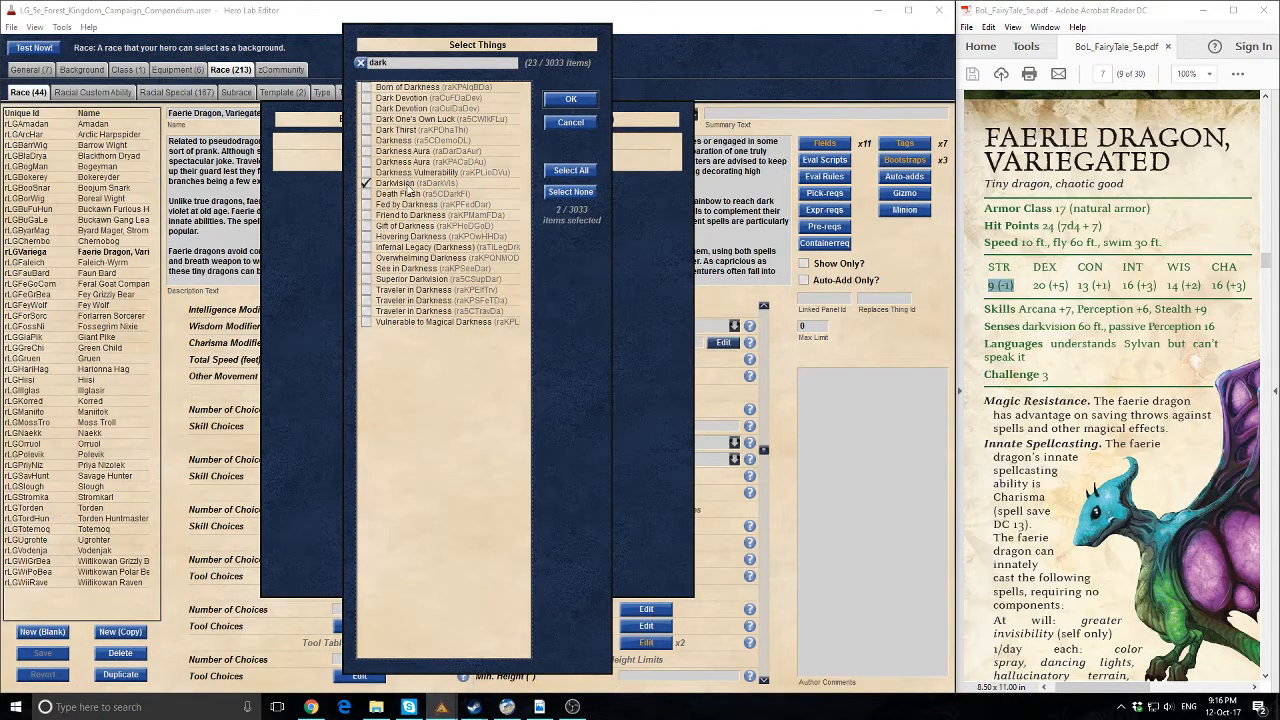
click(571, 100)
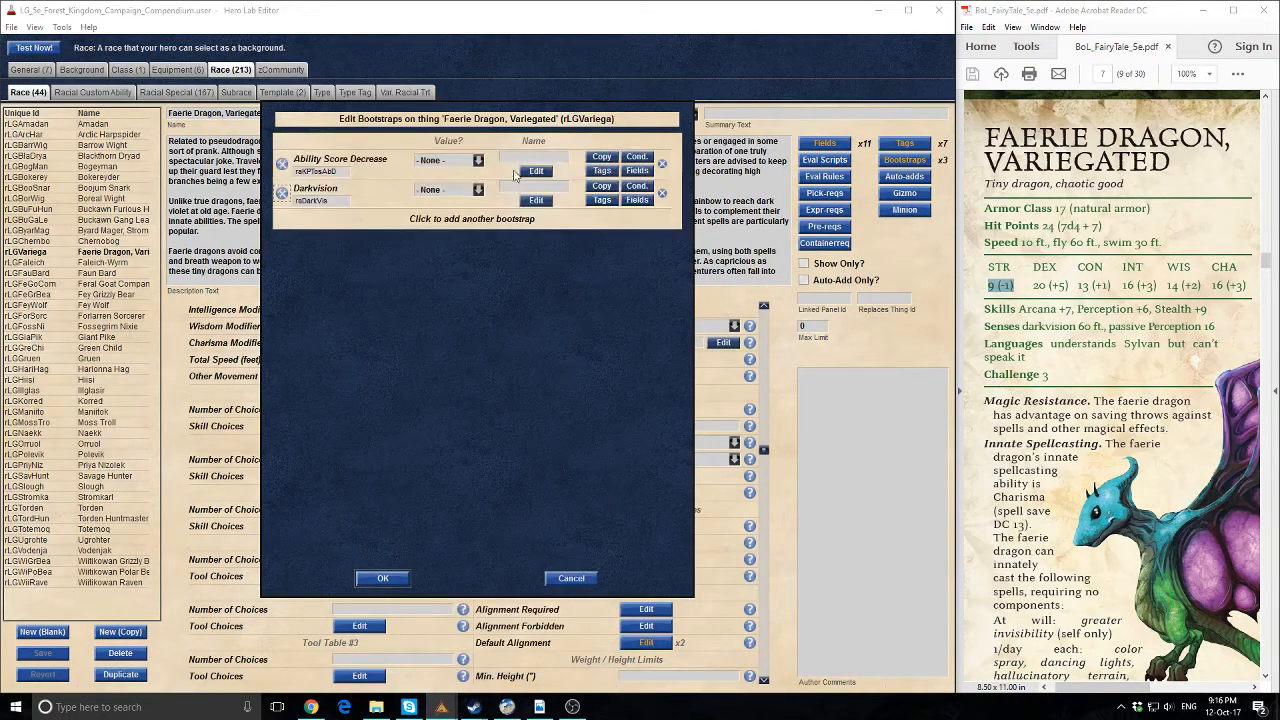
Set the Darkvision ability's value to 60 and accept the race's racial special abilities
click(446, 190)
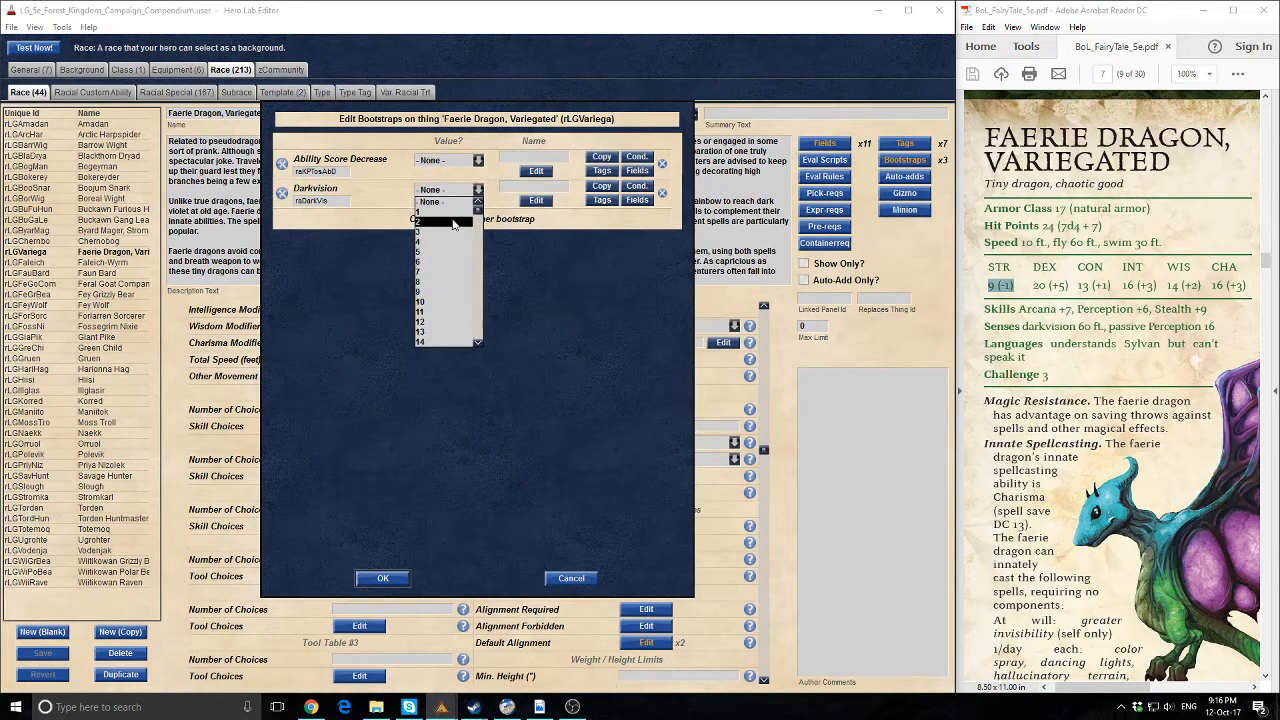
scroll(445, 300, down, 14)
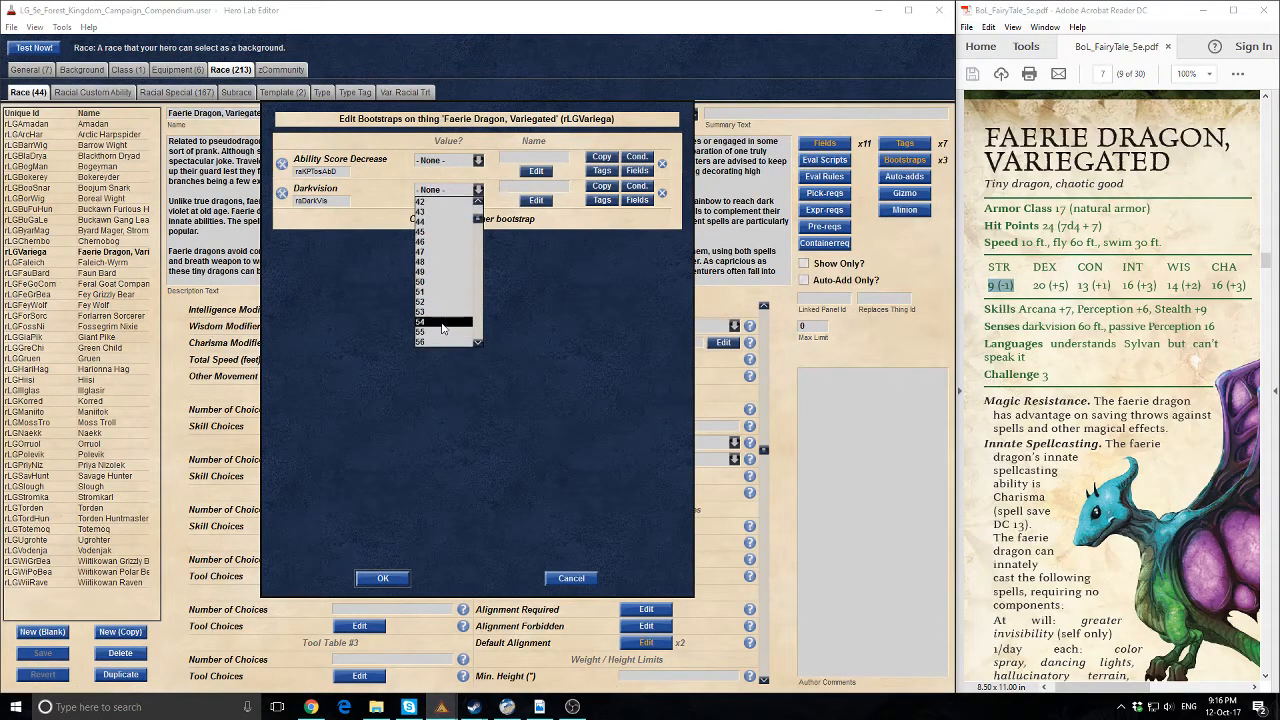
scroll(443, 320, down, 2)
click(432, 318)
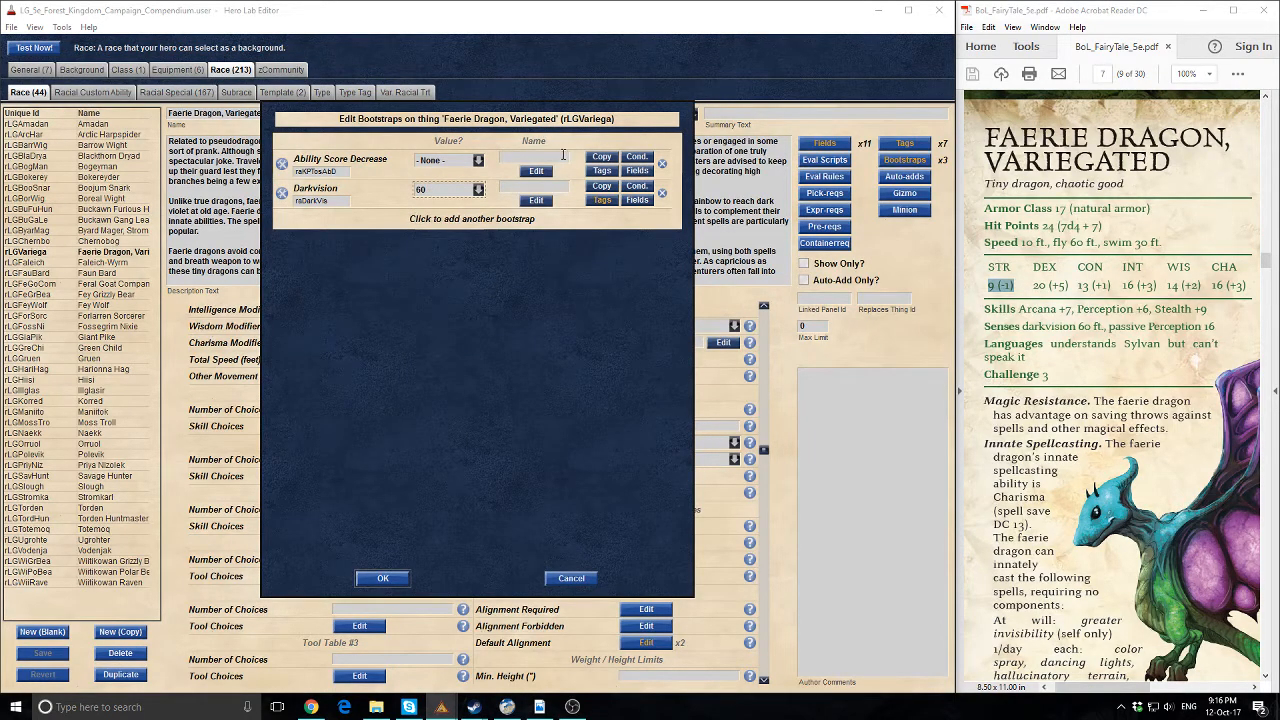
click(383, 579)
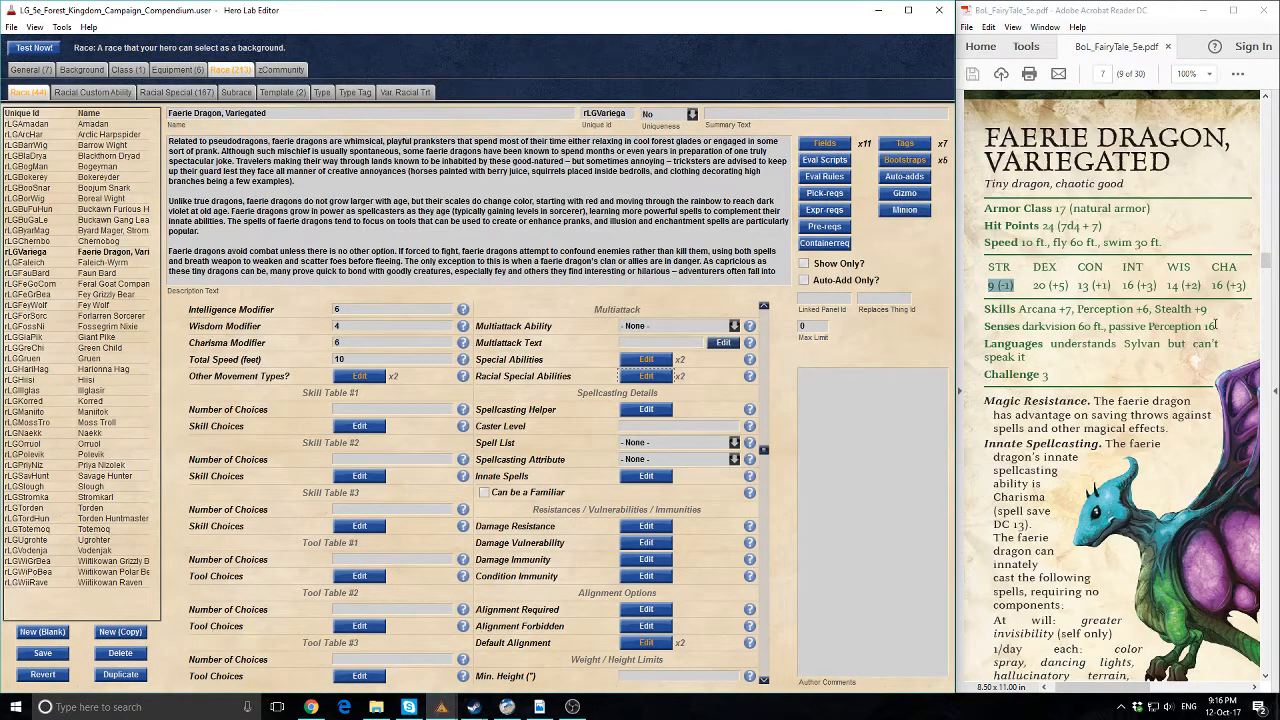
Check the senses and languages in the hero's statblock in Hero Lab, and return to Hero Lab Editor
click(434, 706)
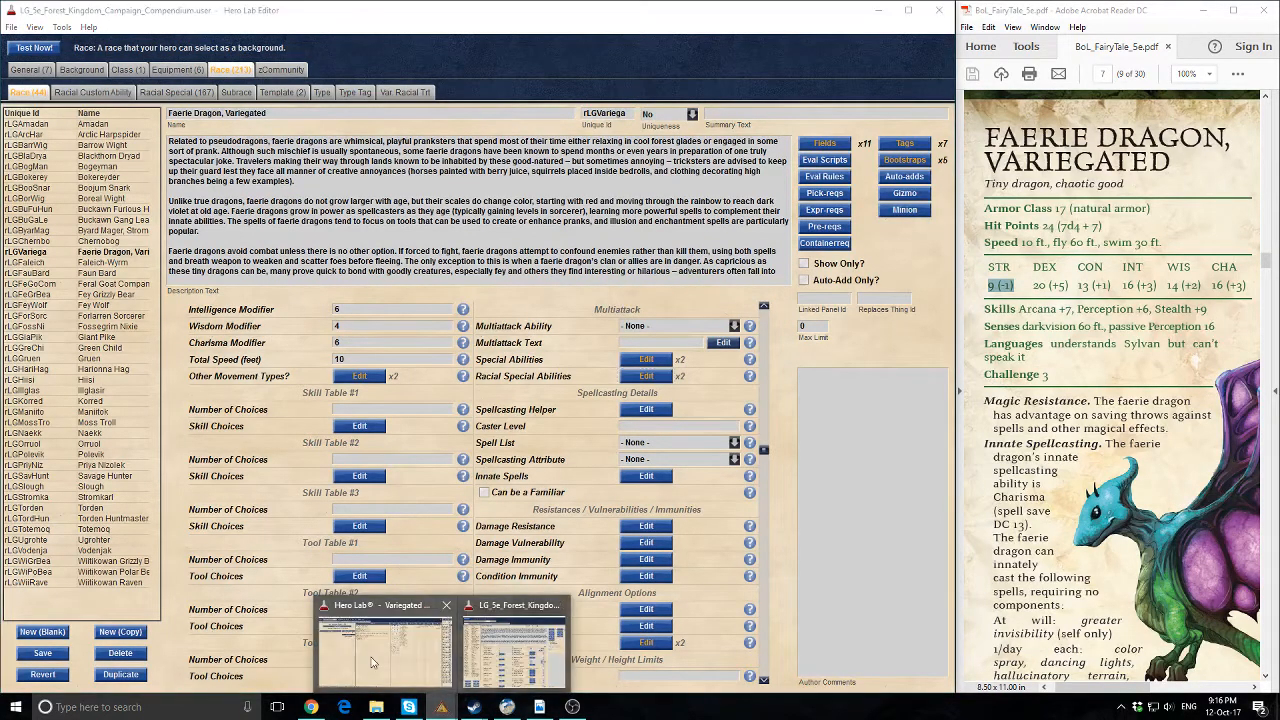
click(416, 650)
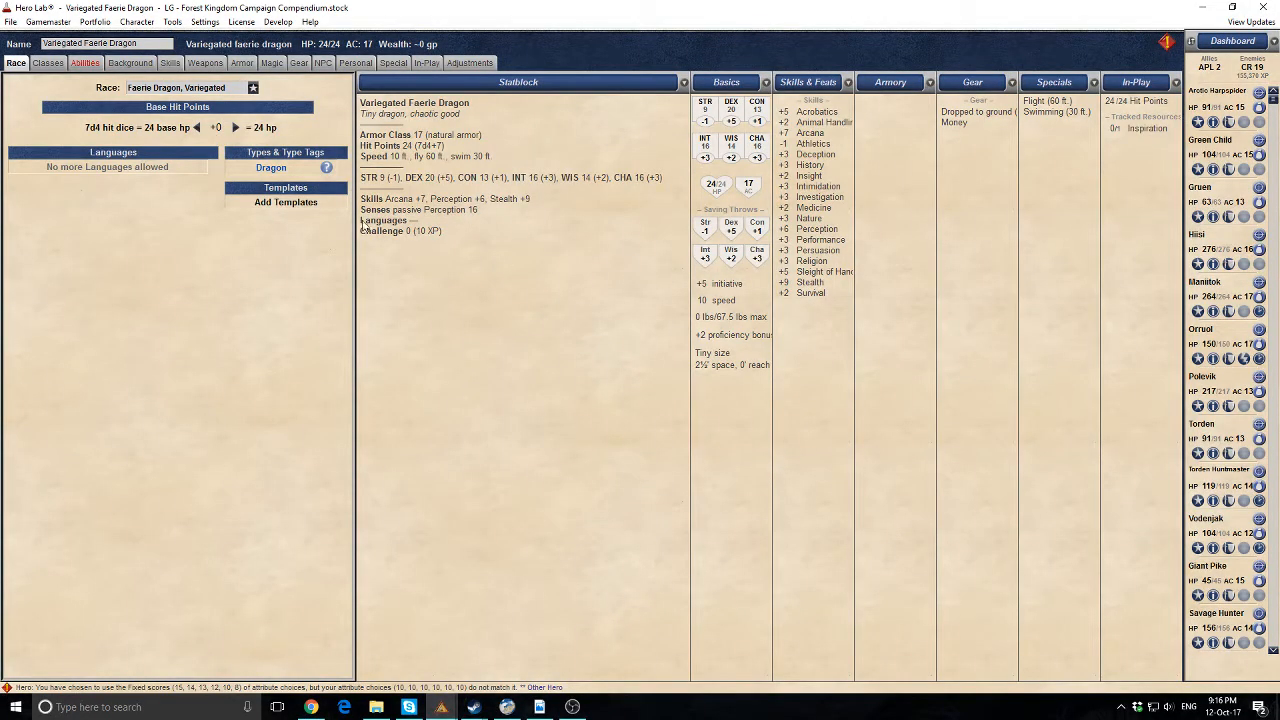
click(1203, 7)
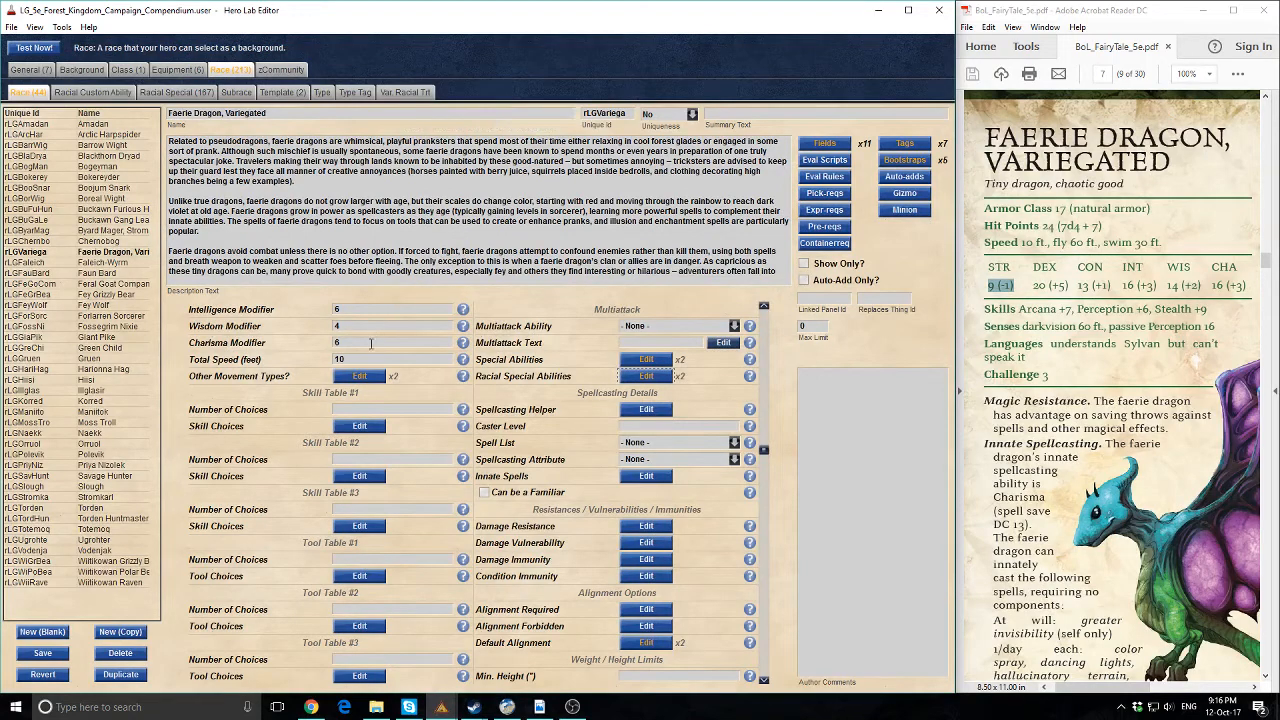
Add Sylvan to the race's automatic languages and mark it as a language the race can't speak
scroll(450, 385, up, 2)
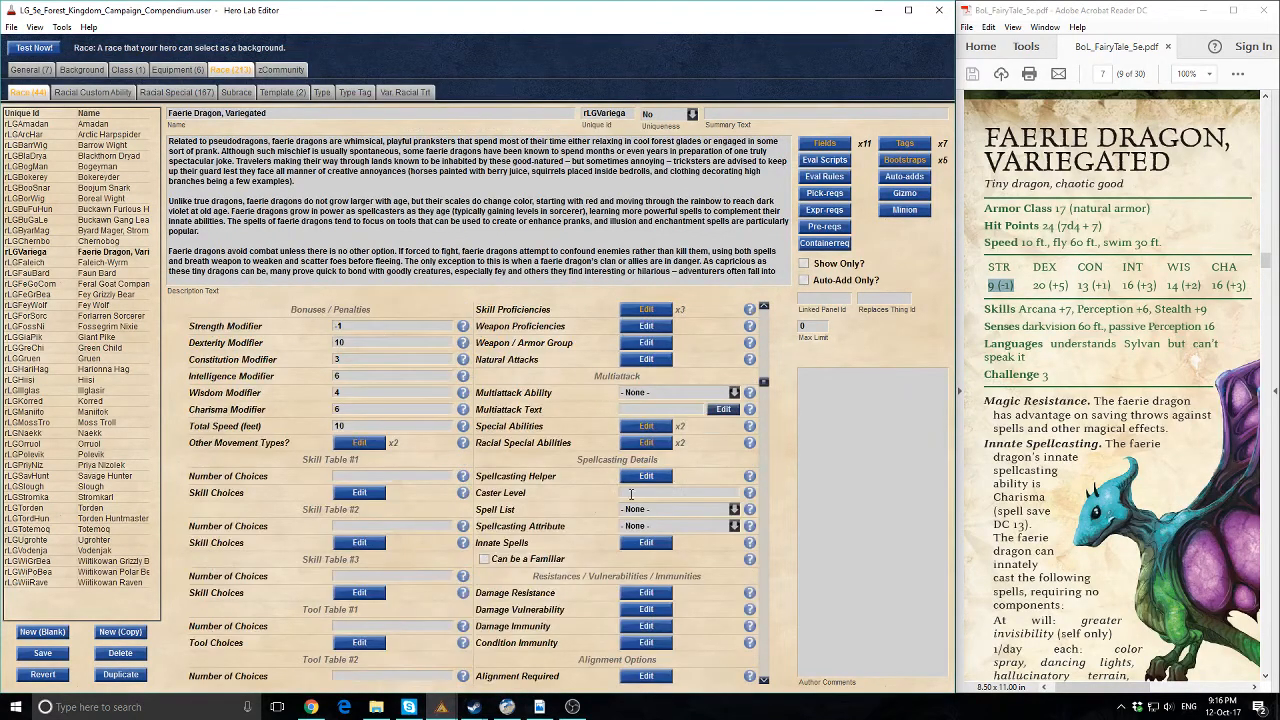
scroll(572, 512, up, 2)
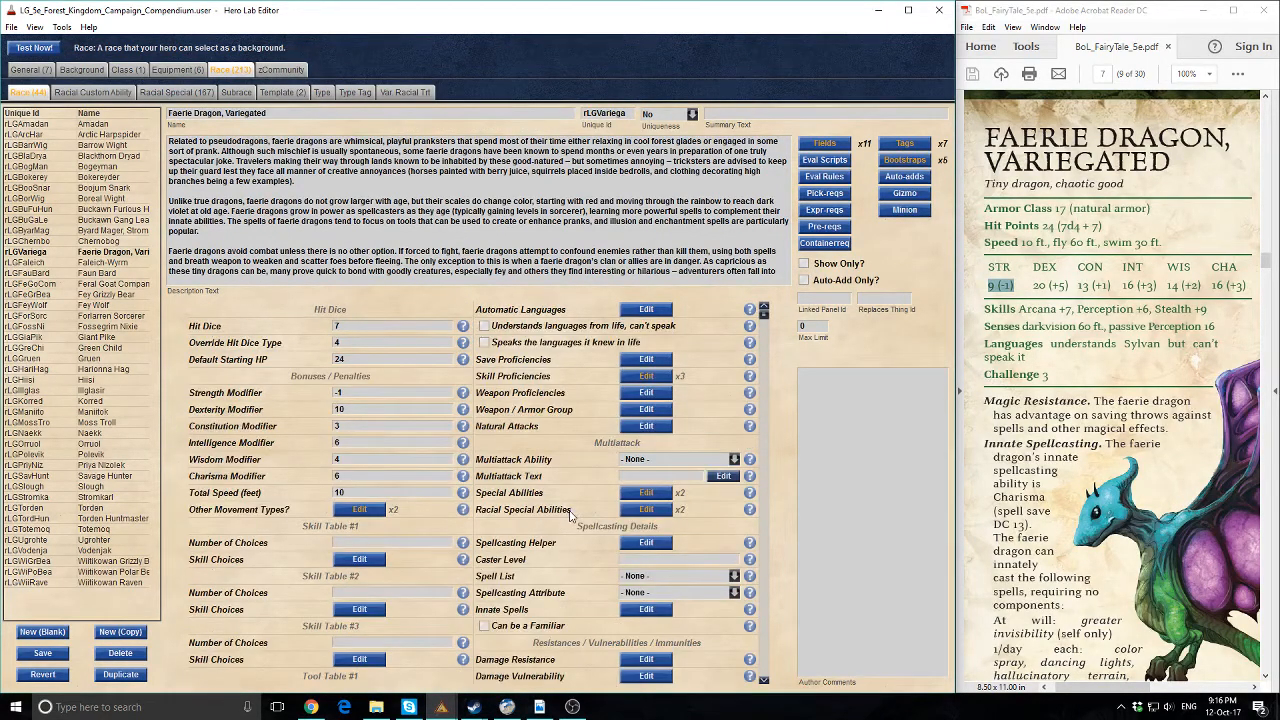
click(646, 309)
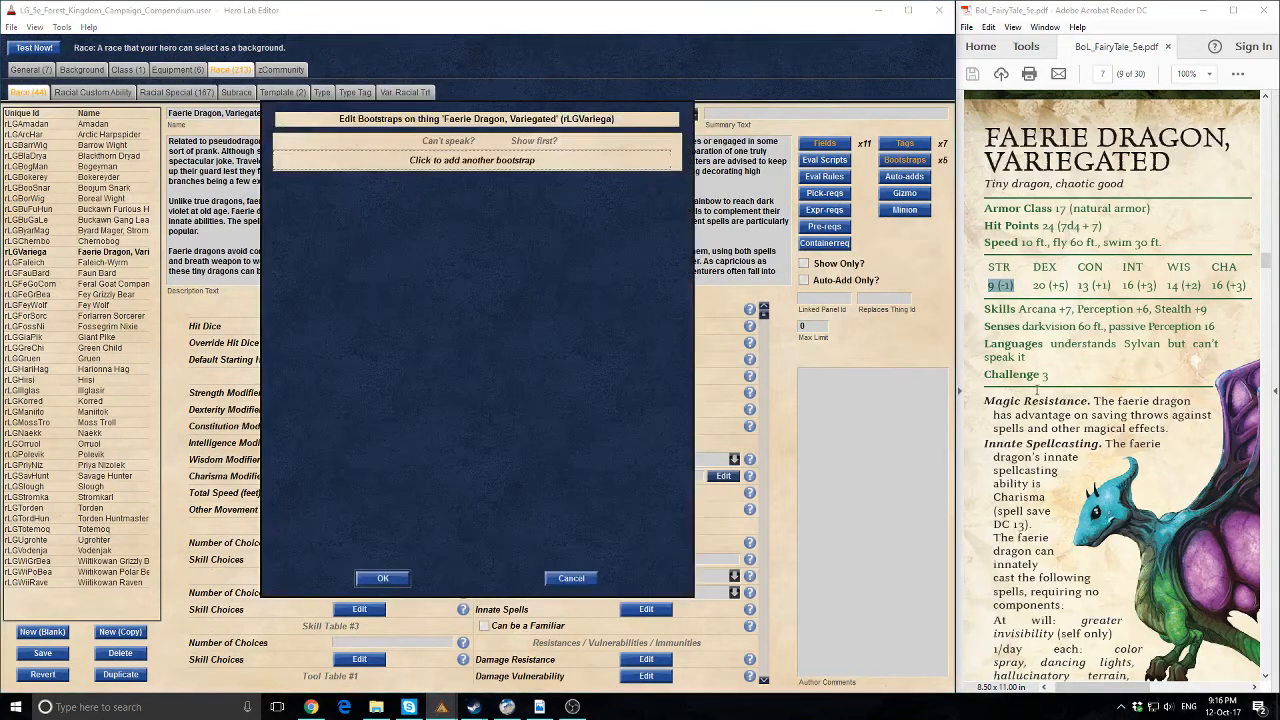
click(363, 163)
text(Syl)
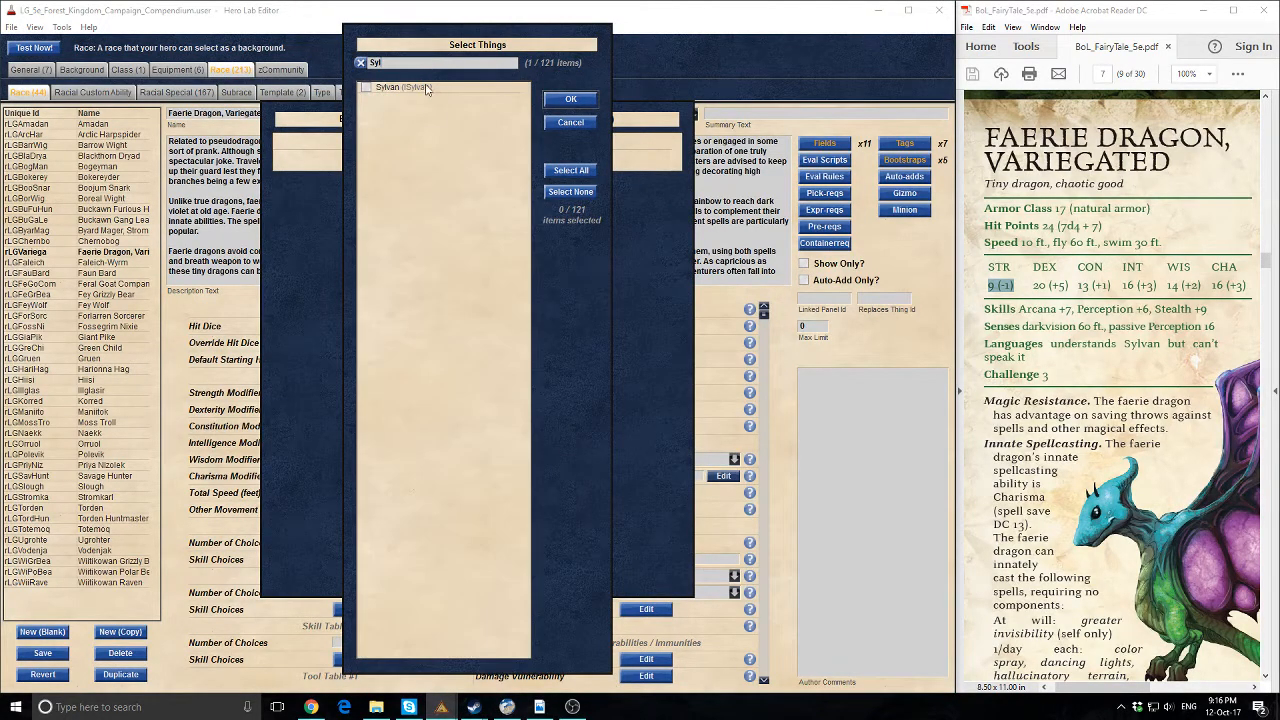
click(426, 87)
click(566, 101)
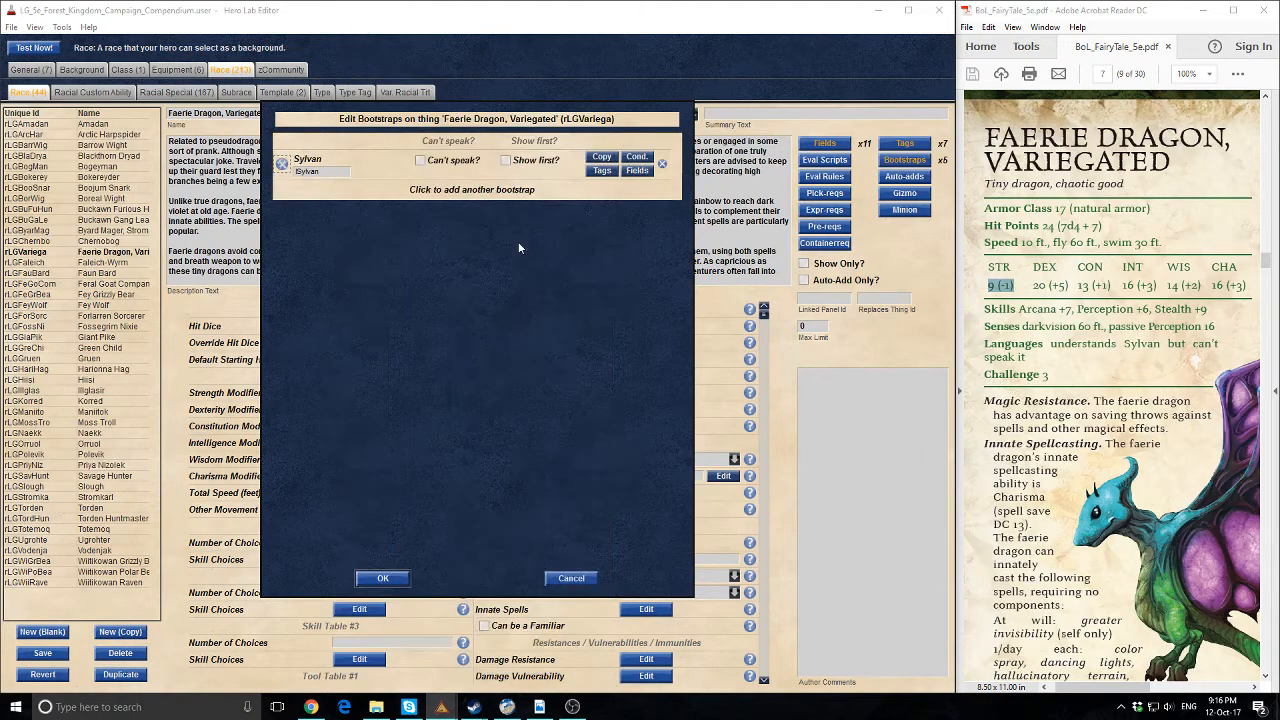
click(419, 163)
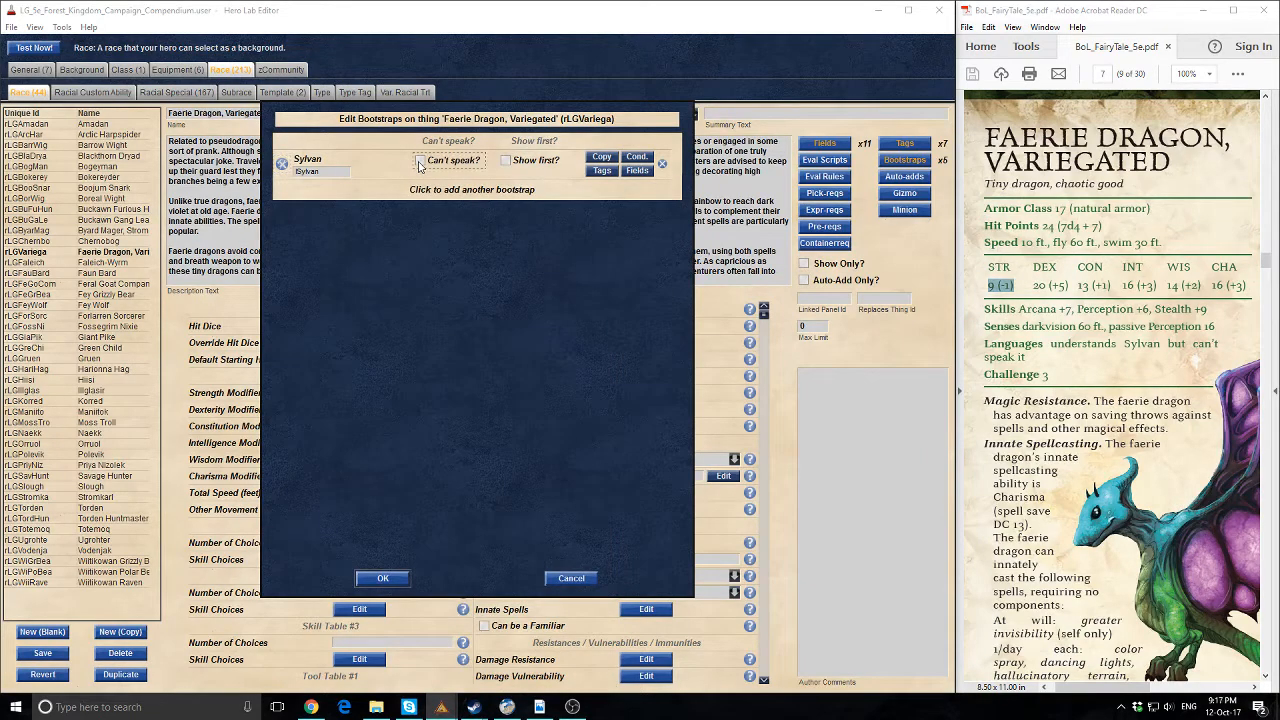
click(378, 579)
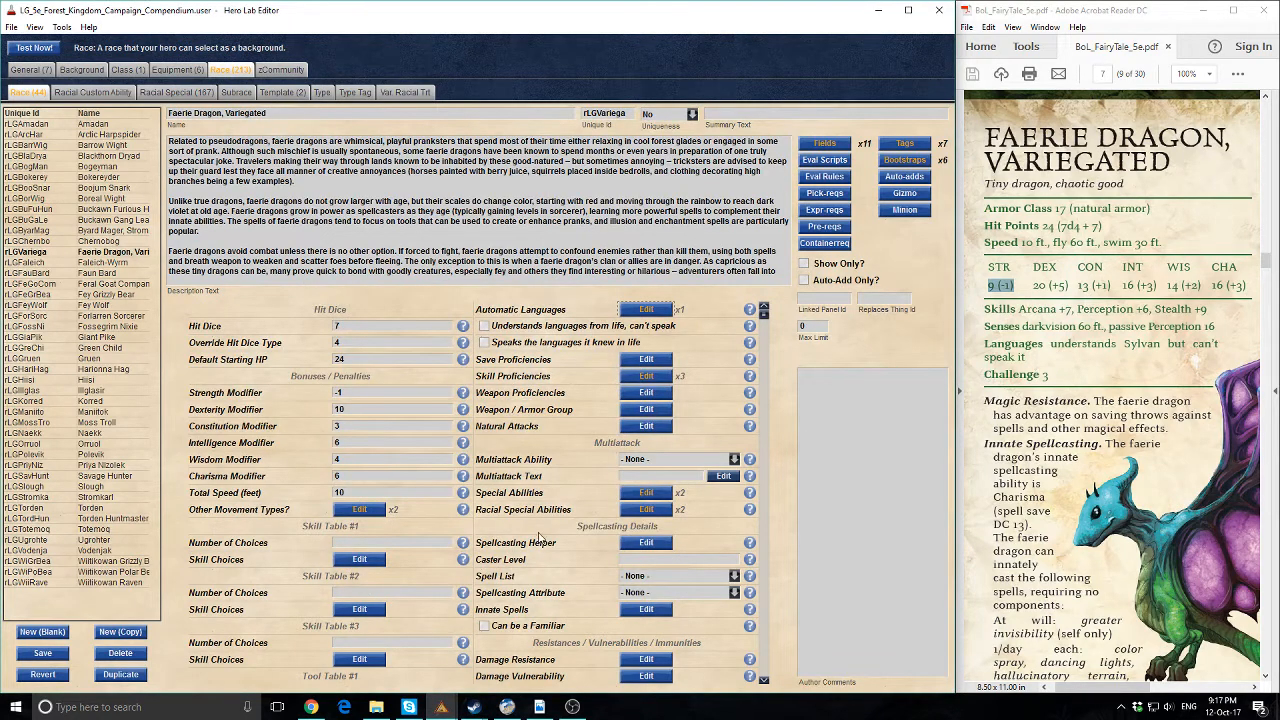
Set the race's challenge rating to 3 and save the race
scroll(575, 580, down, 5)
scroll(570, 557, down, 3)
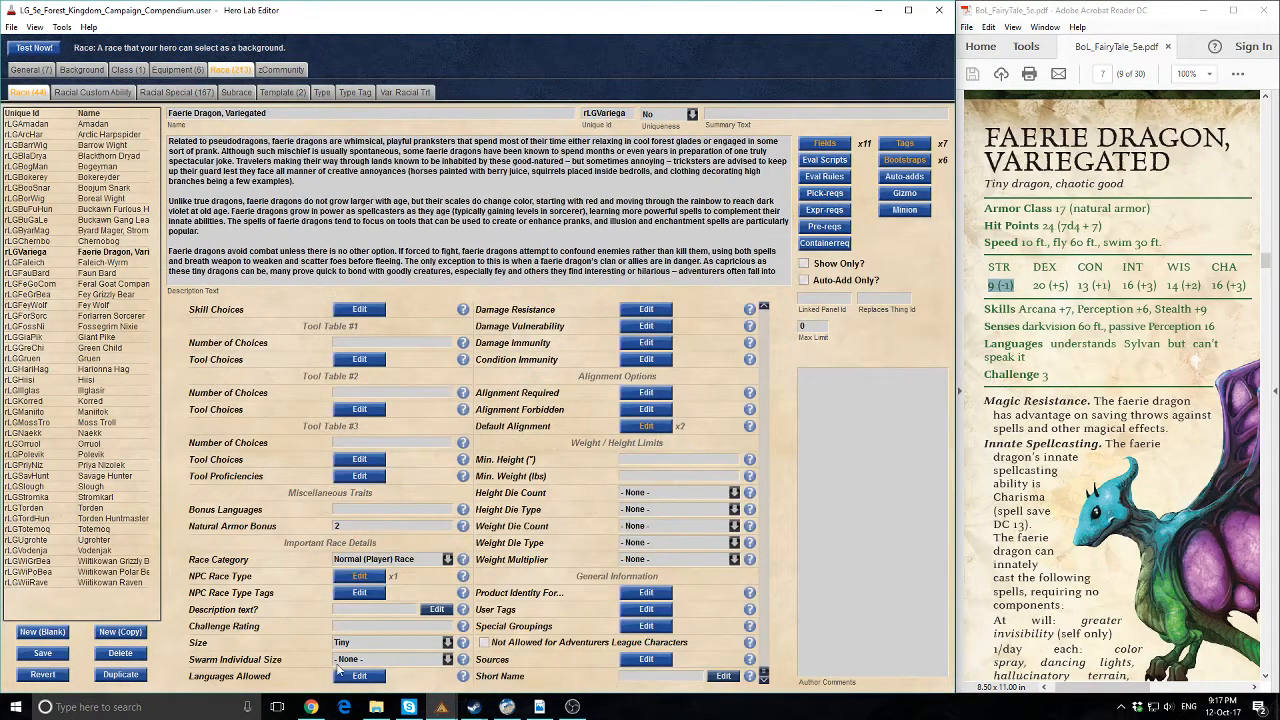
click(349, 627)
Test the race, accepting the portfolio reload, and compare the hero's statblock in Hero Lab with the PDF entry
click(34, 47)
click(398, 367)
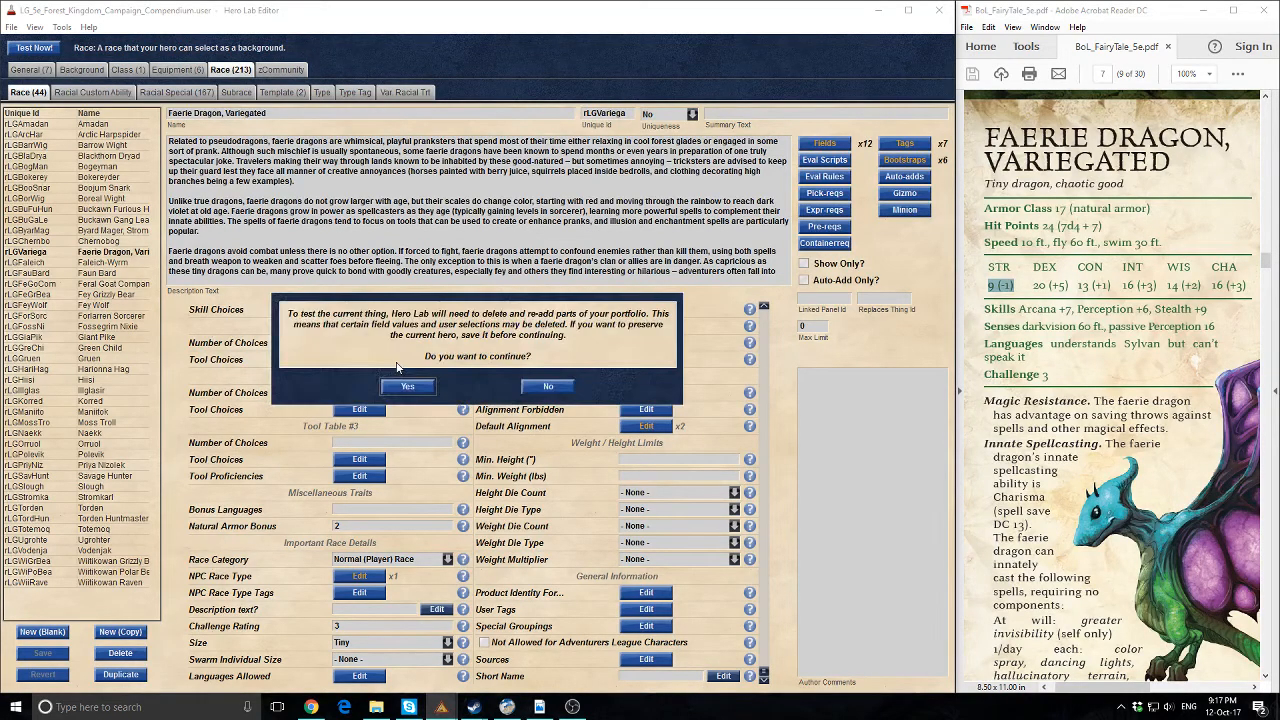
click(406, 386)
click(478, 365)
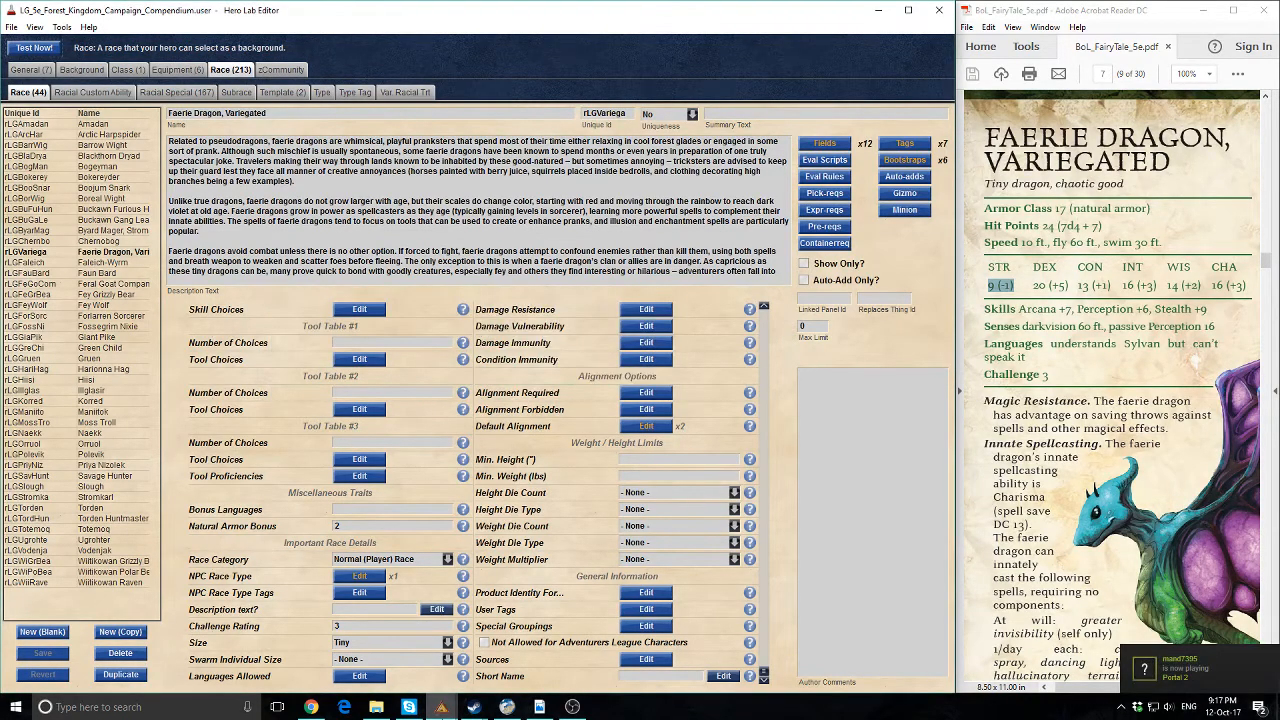
click(446, 686)
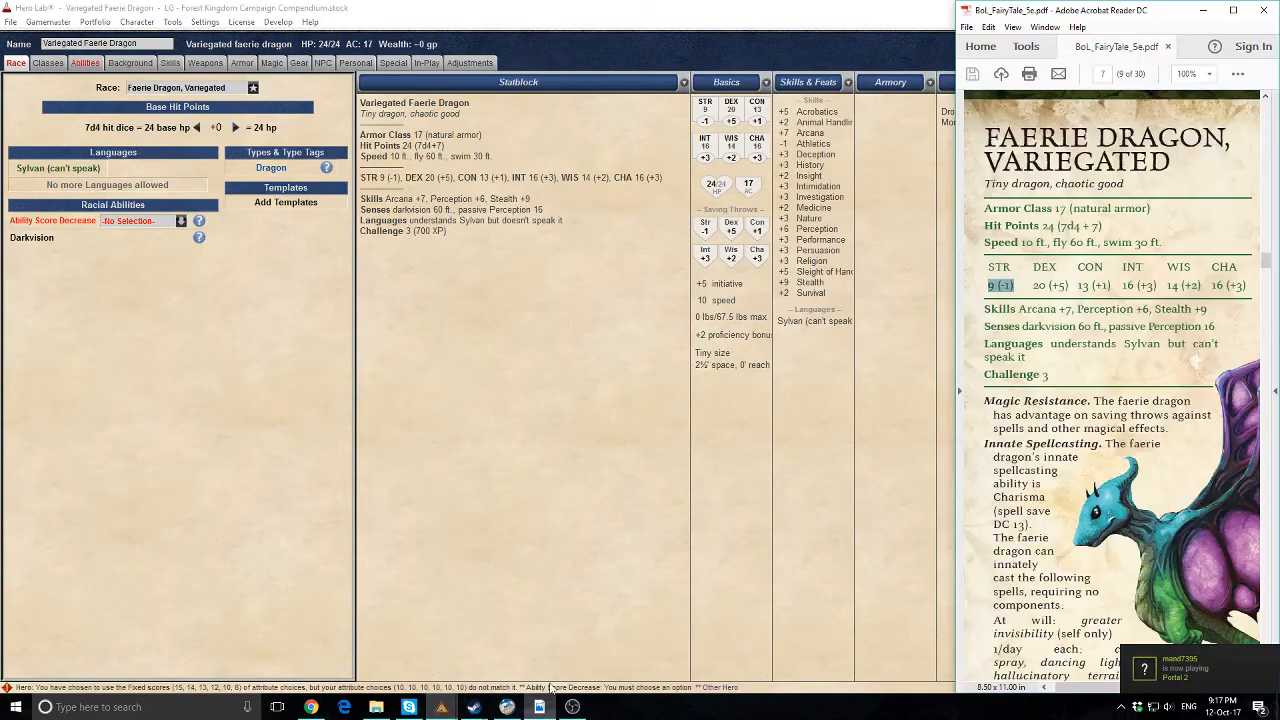
click(539, 706)
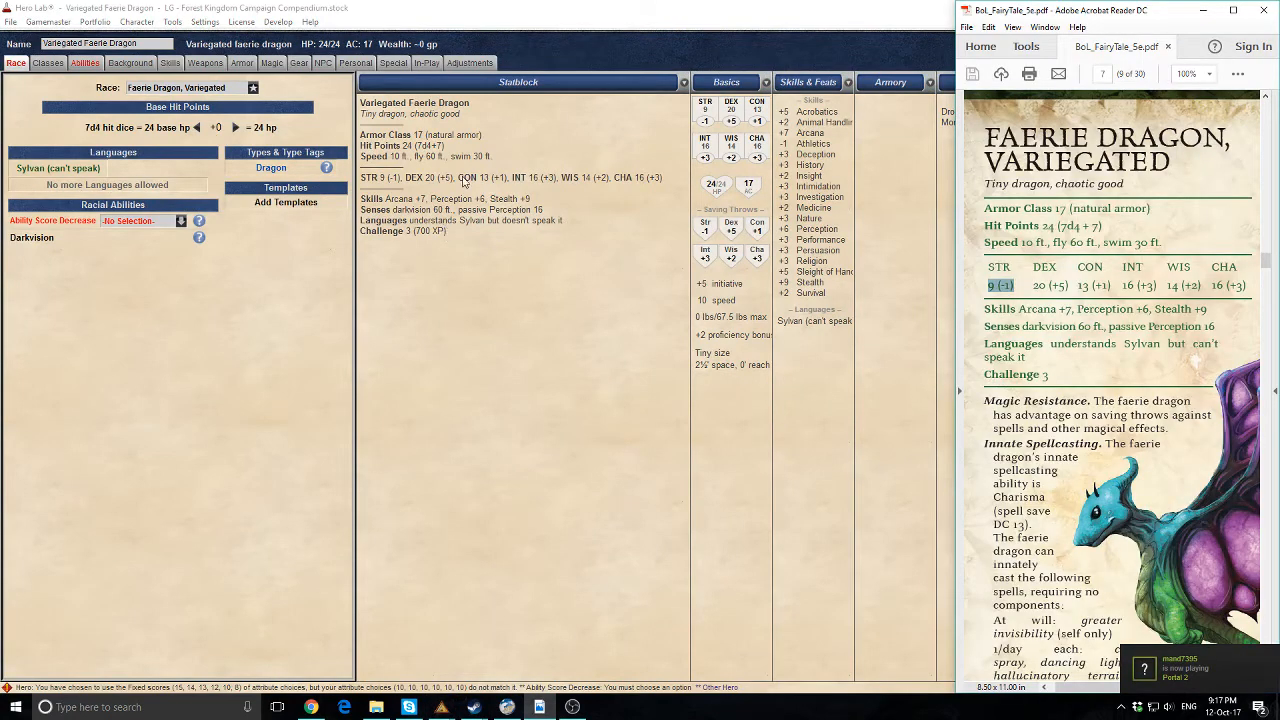
Review the hero's source and rule settings in the Hero Lab configuration, and bring up the PDF entry beside the hero
click(138, 22)
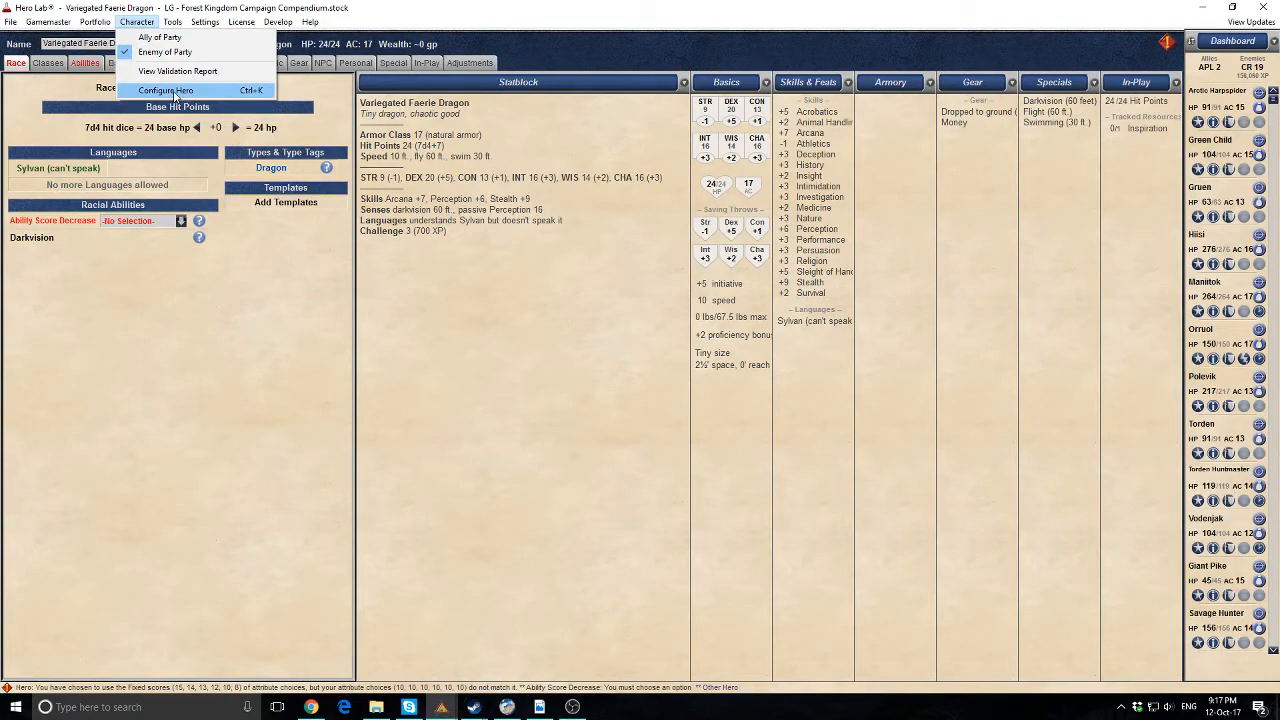
click(165, 90)
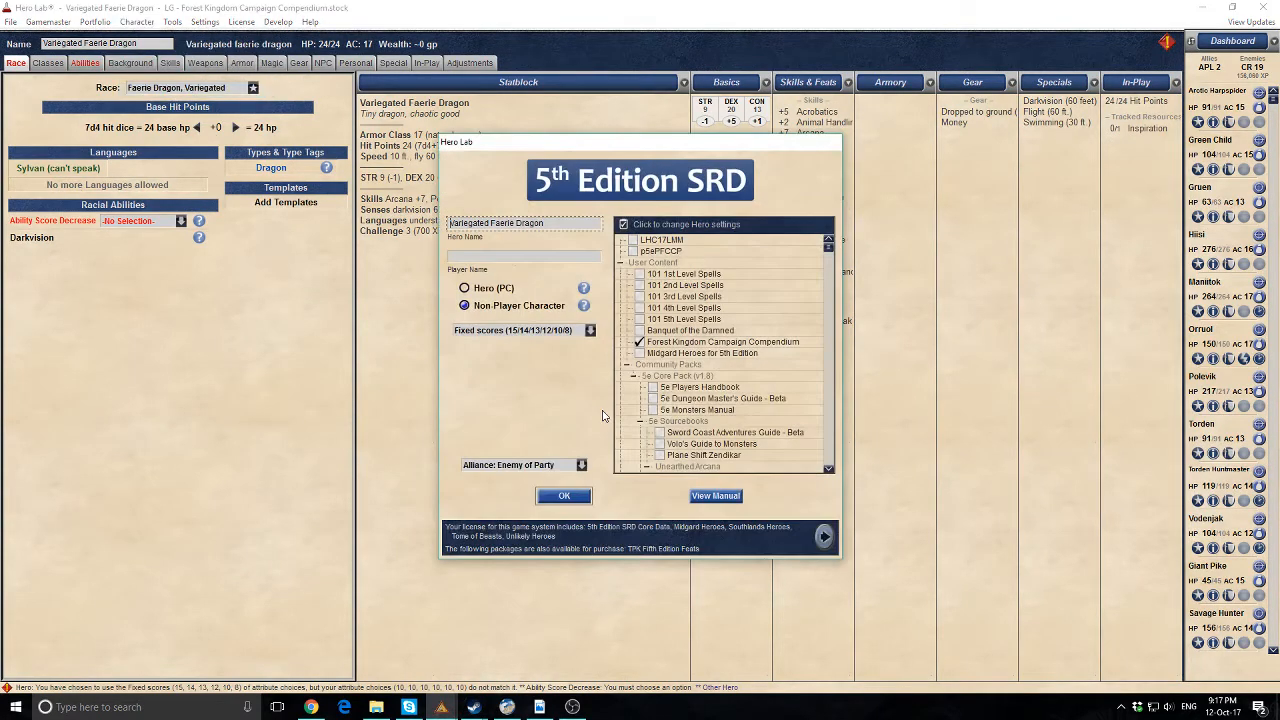
scroll(728, 380, down, 10)
scroll(728, 380, down, 4)
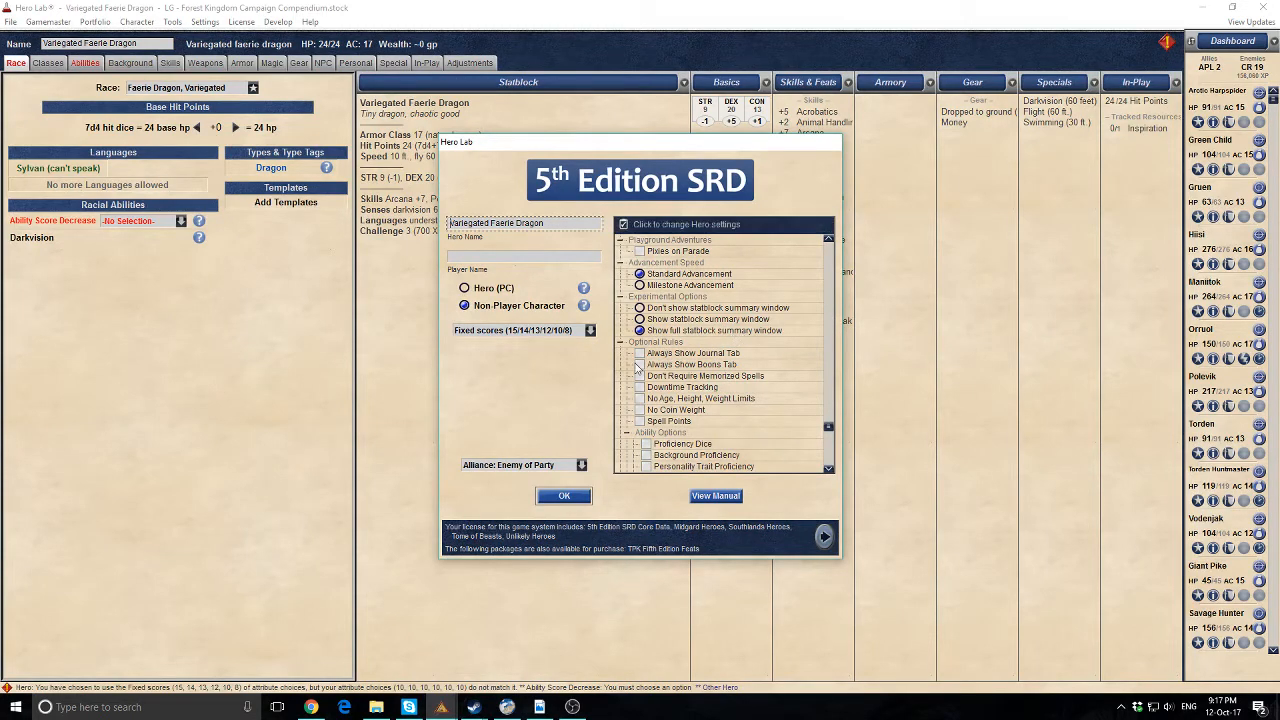
click(561, 495)
click(539, 706)
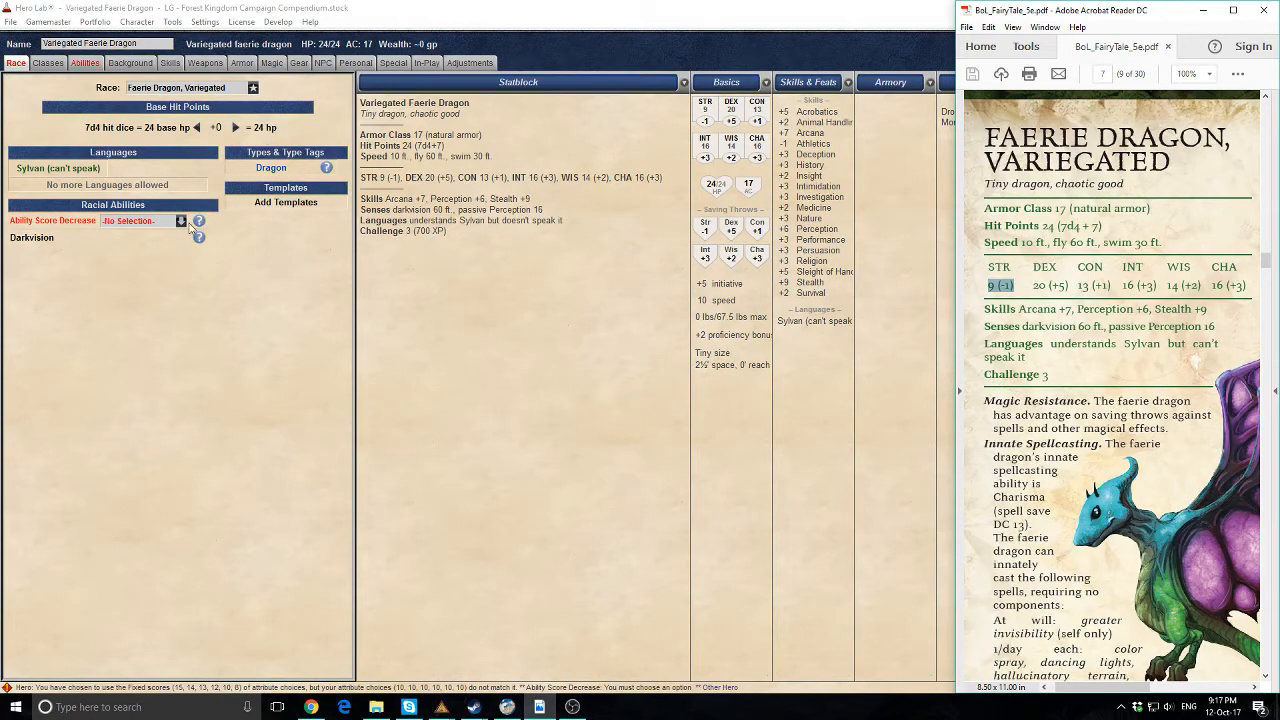
In Hero Lab, choose Constitution for the hero's Ability Score Decrease racial ability
click(140, 224)
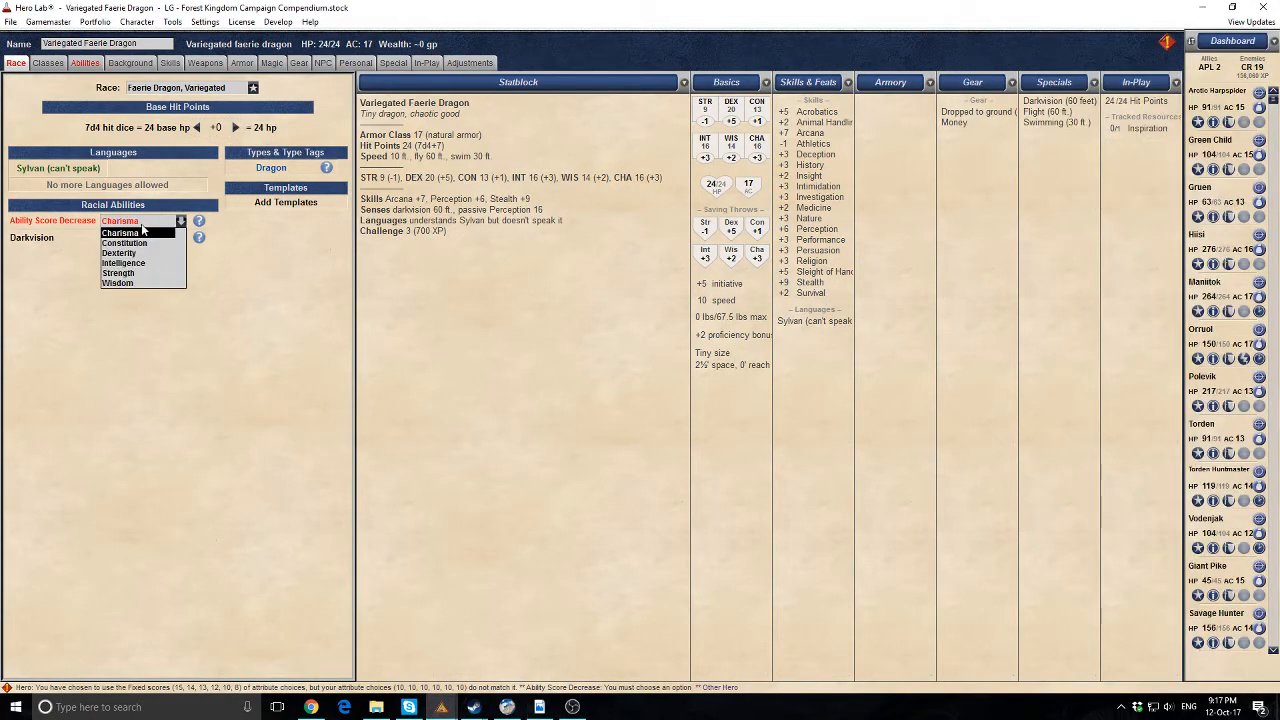
click(226, 315)
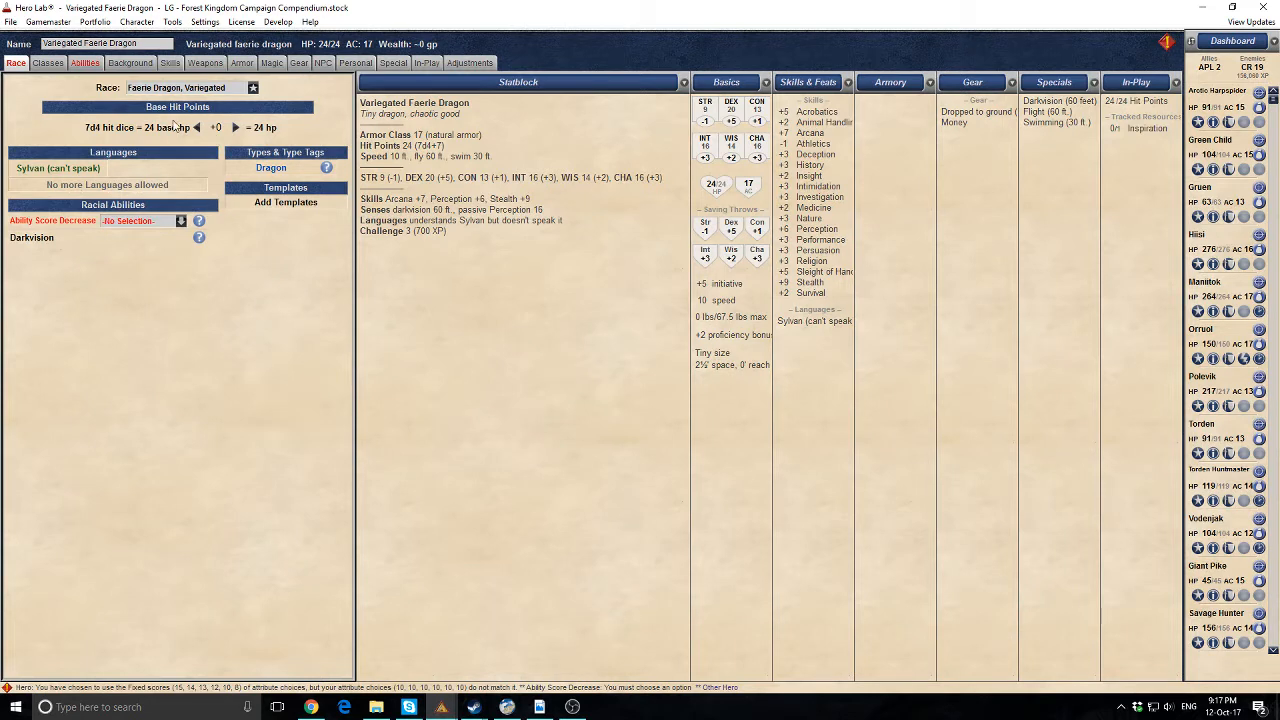
click(139, 224)
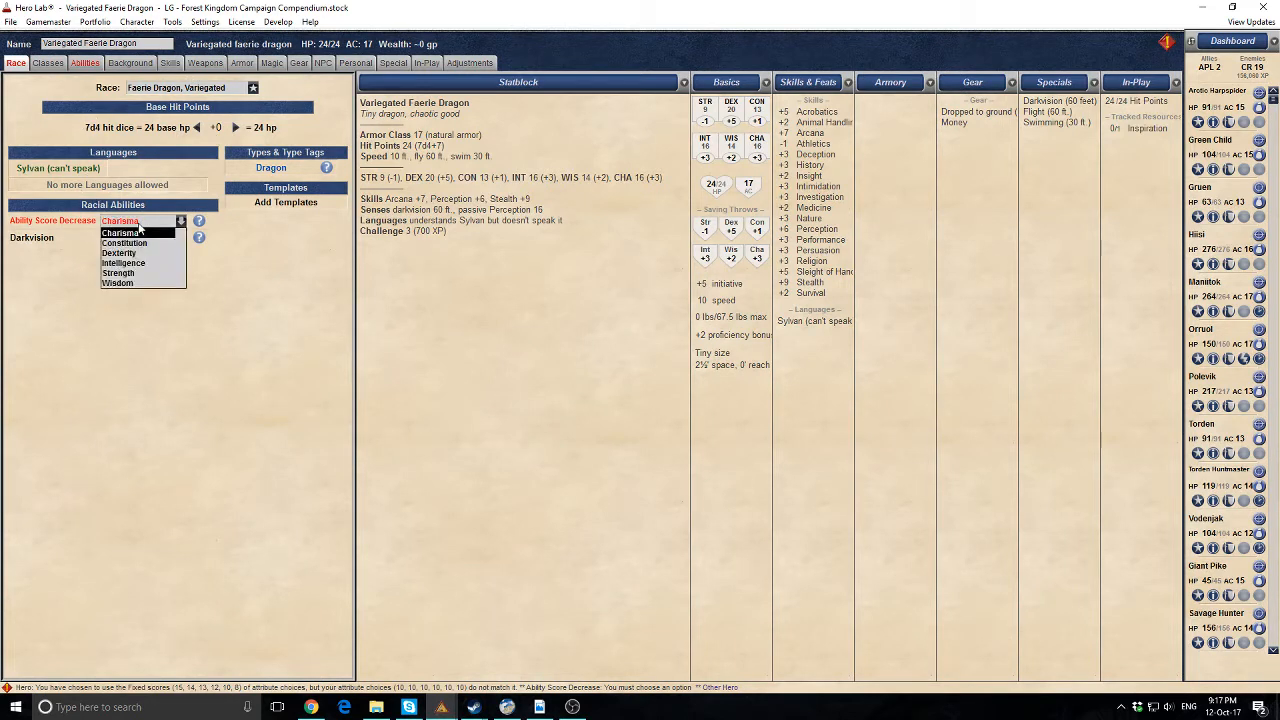
click(150, 244)
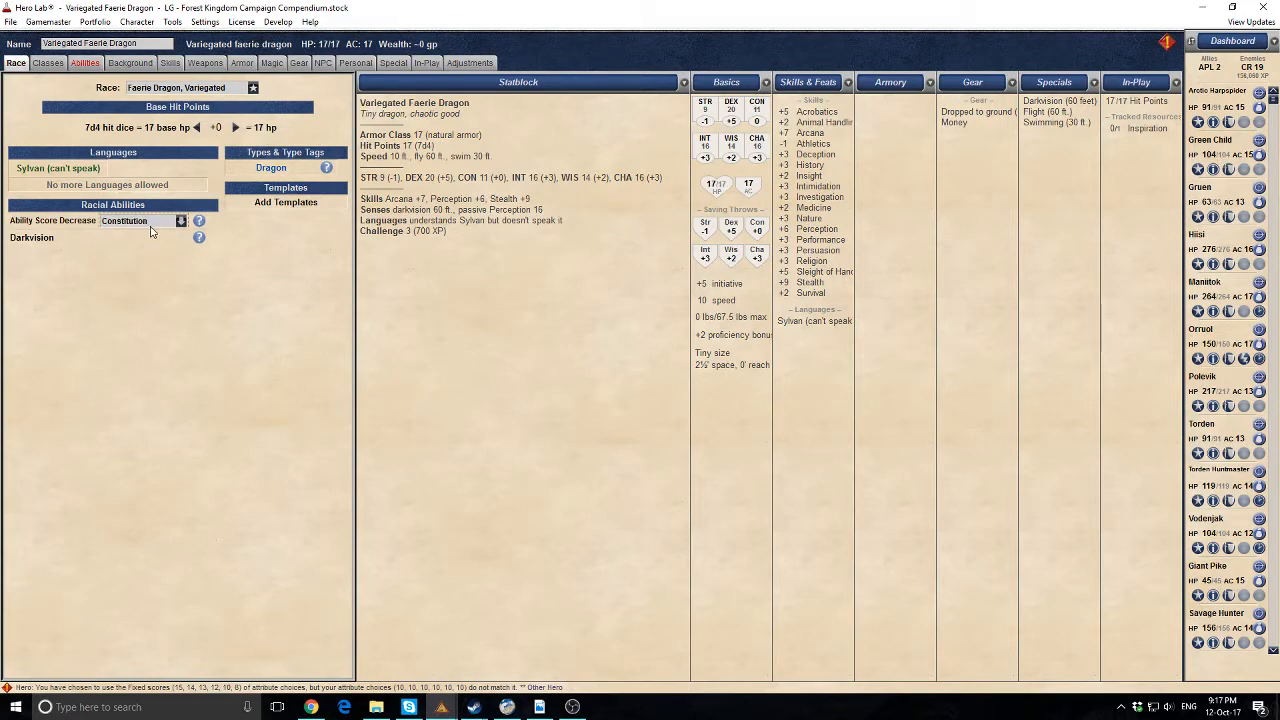
In Hero Lab, set the hero's Ability Score Decrease racial ability to Strength
click(150, 224)
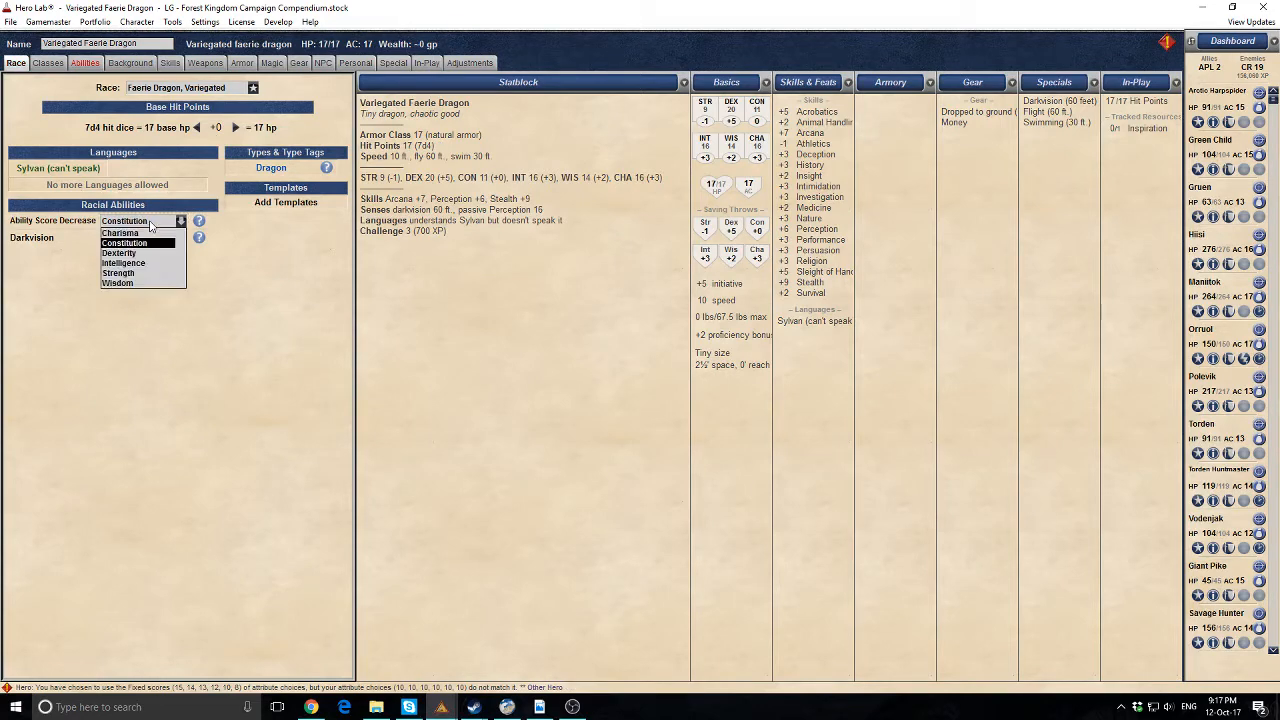
click(139, 275)
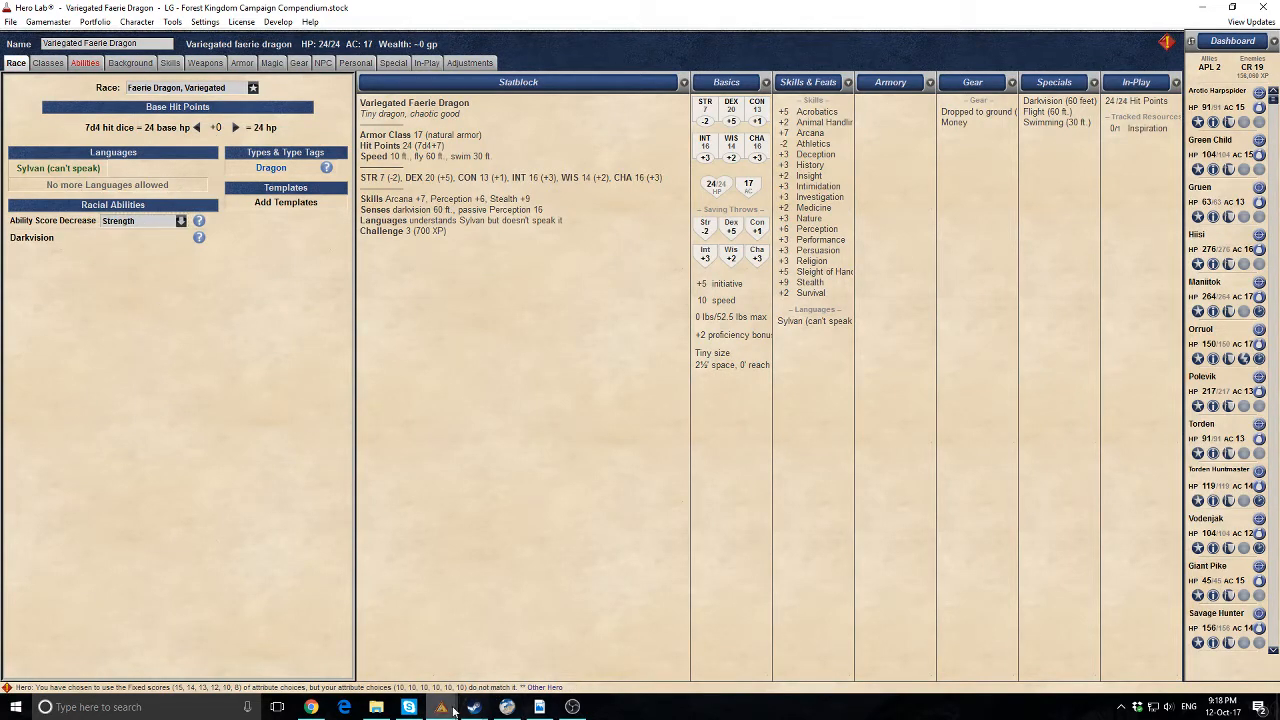
Switch to the race in Hero Lab Editor with the PDF alongside, and highlight the Magic Resistance paragraph in the PDF
mouse_move(449, 709)
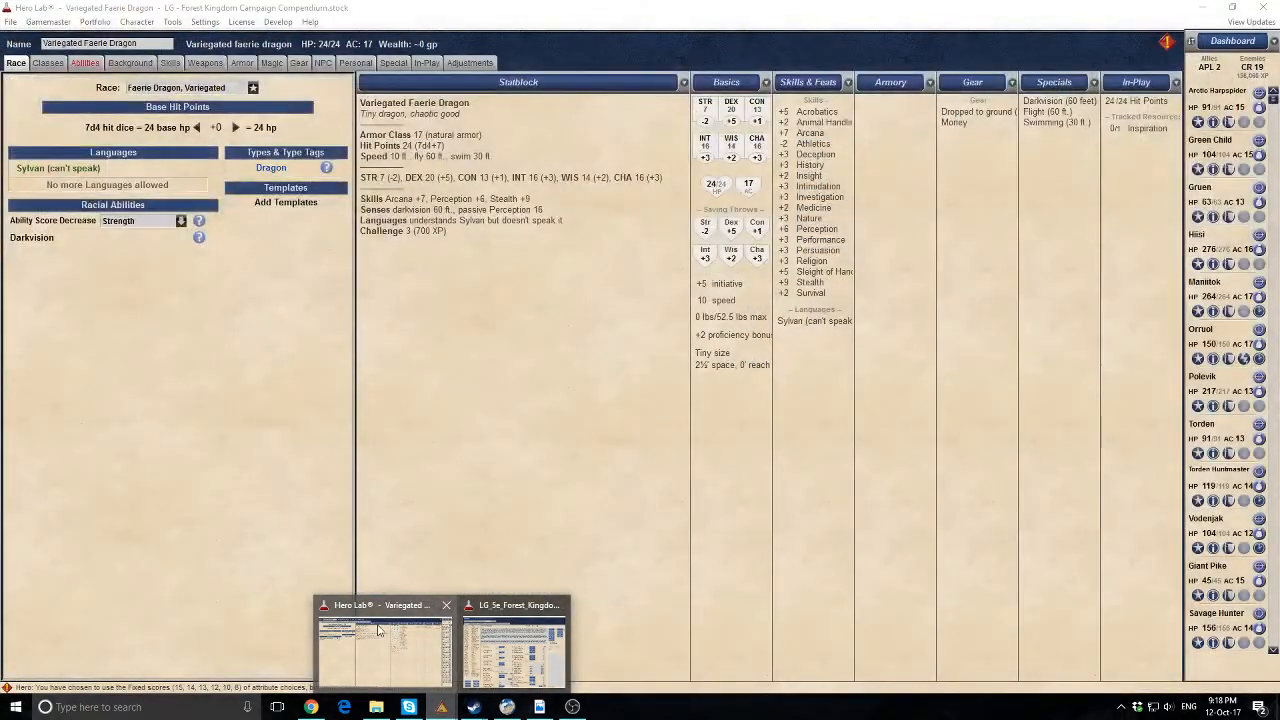
click(509, 677)
key(alt+Tab)
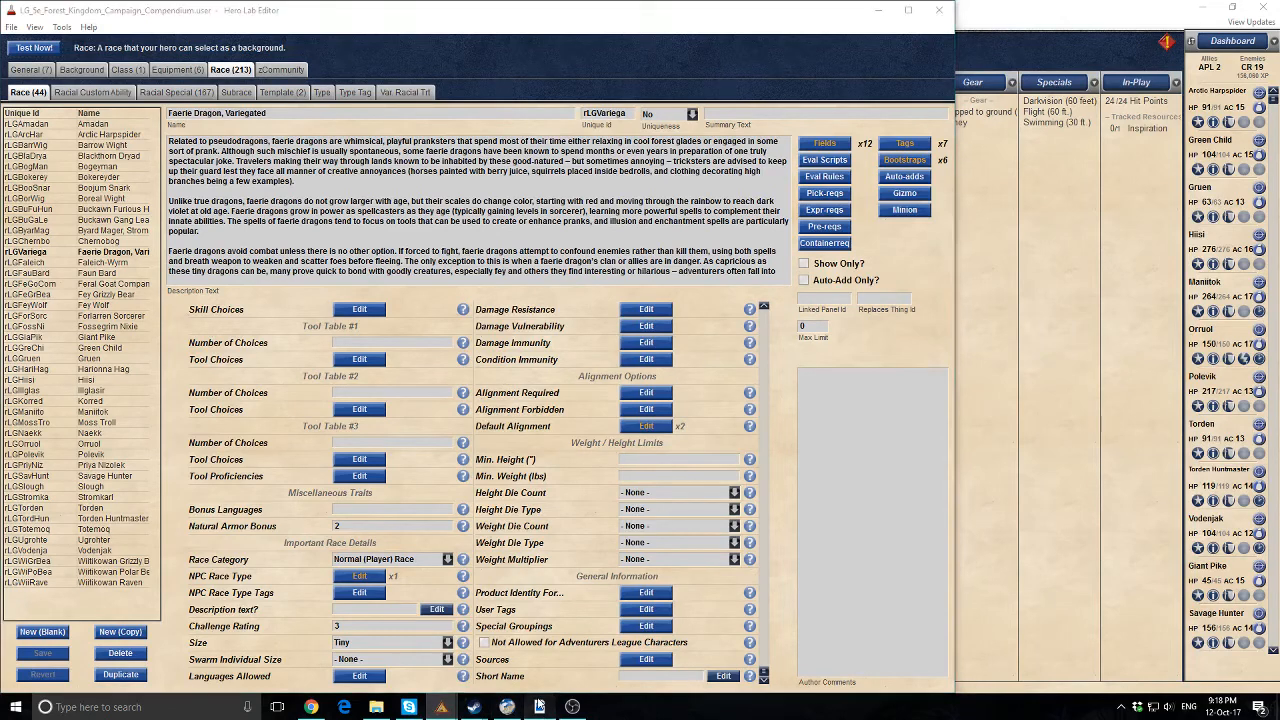
scroll(1105, 380, down, 2)
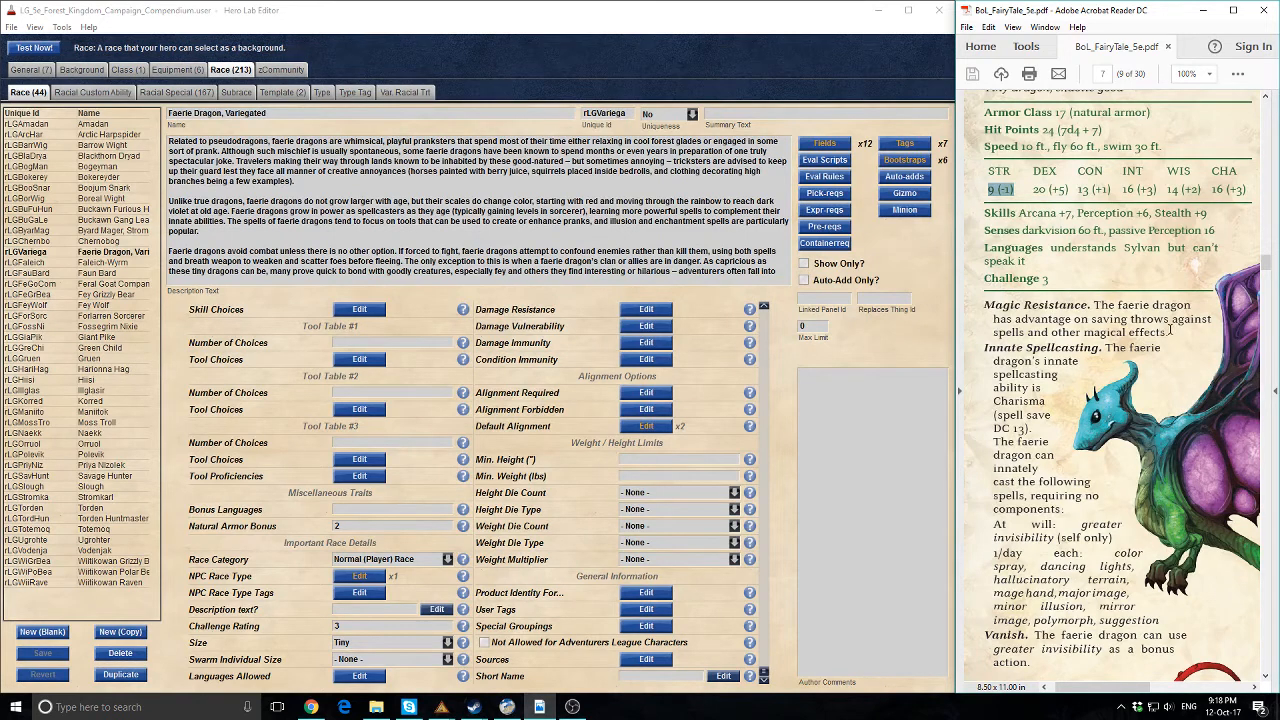
drag(1170, 331, 984, 304)
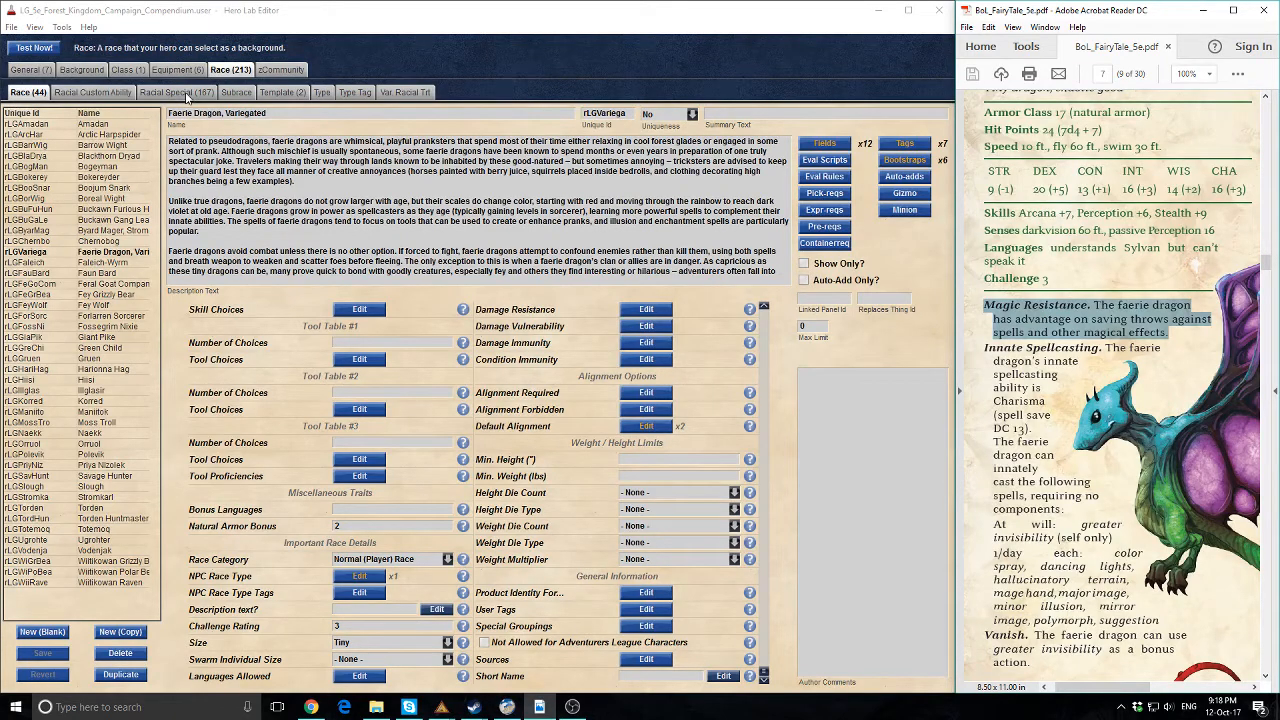
In Hero Lab Editor, find the existing Magic Resistance racial special raLGBBMaRe and copy its unique ID
click(166, 92)
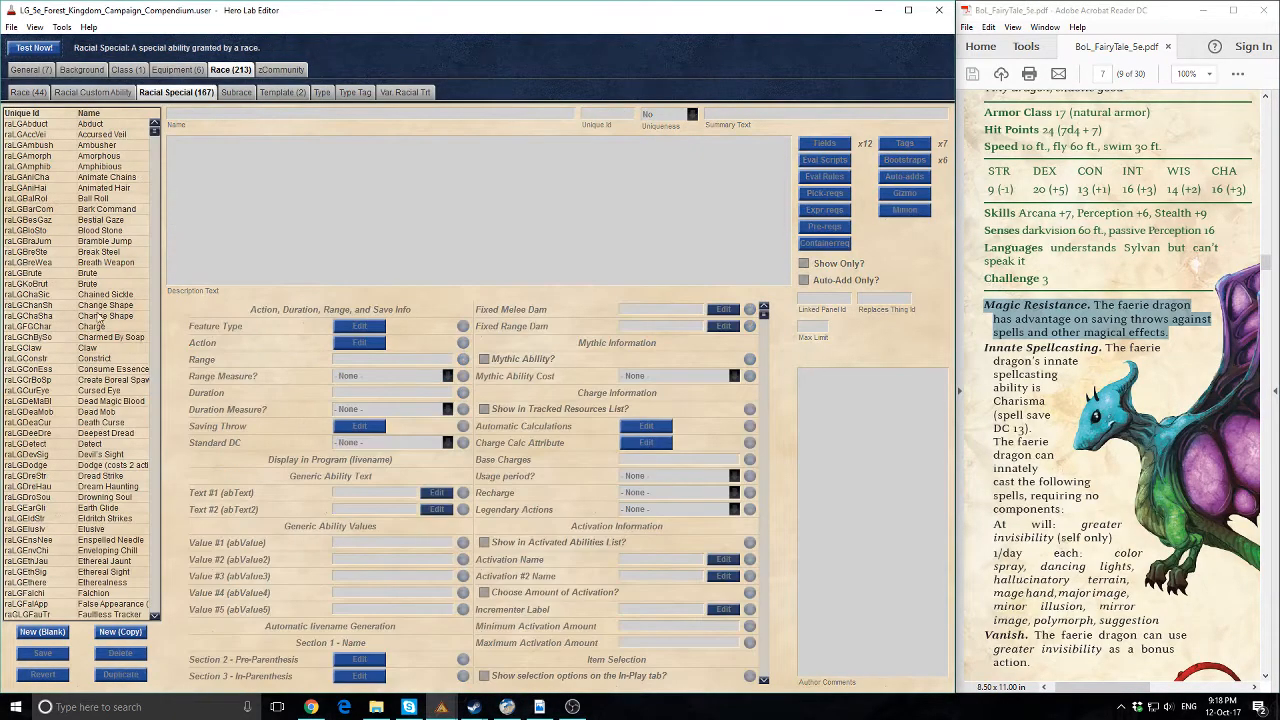
scroll(97, 372, down, 7)
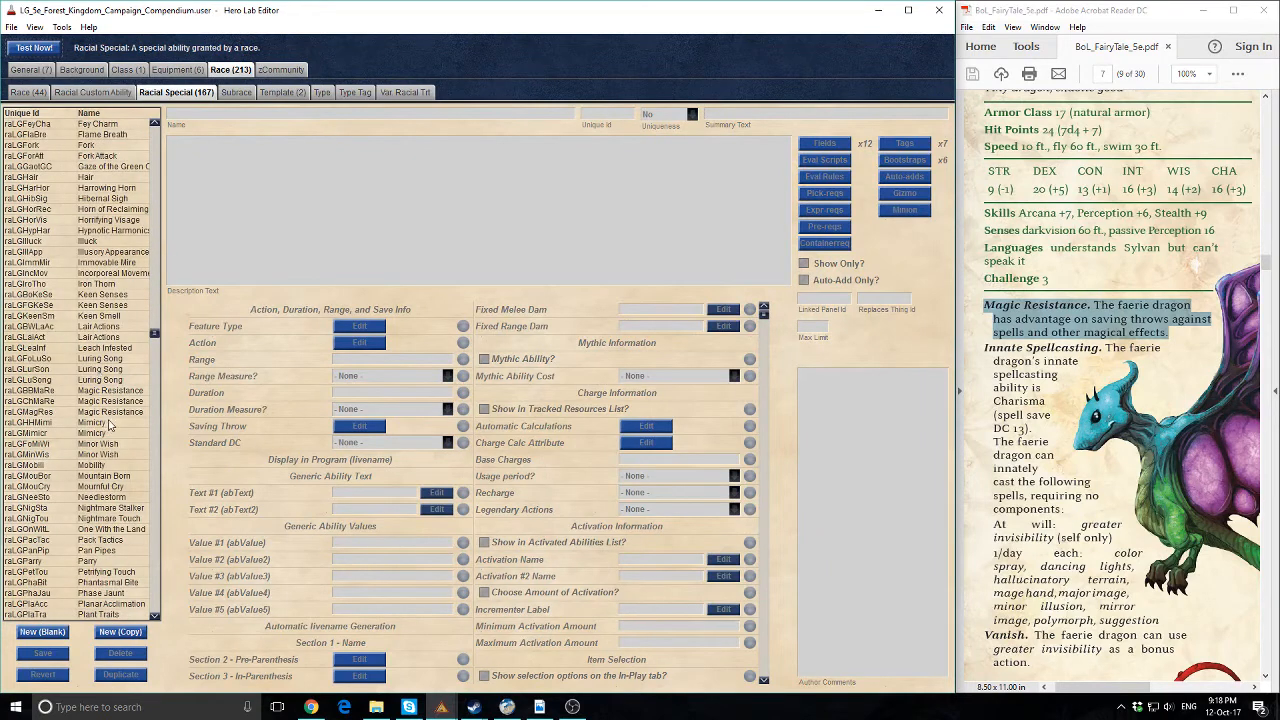
click(117, 391)
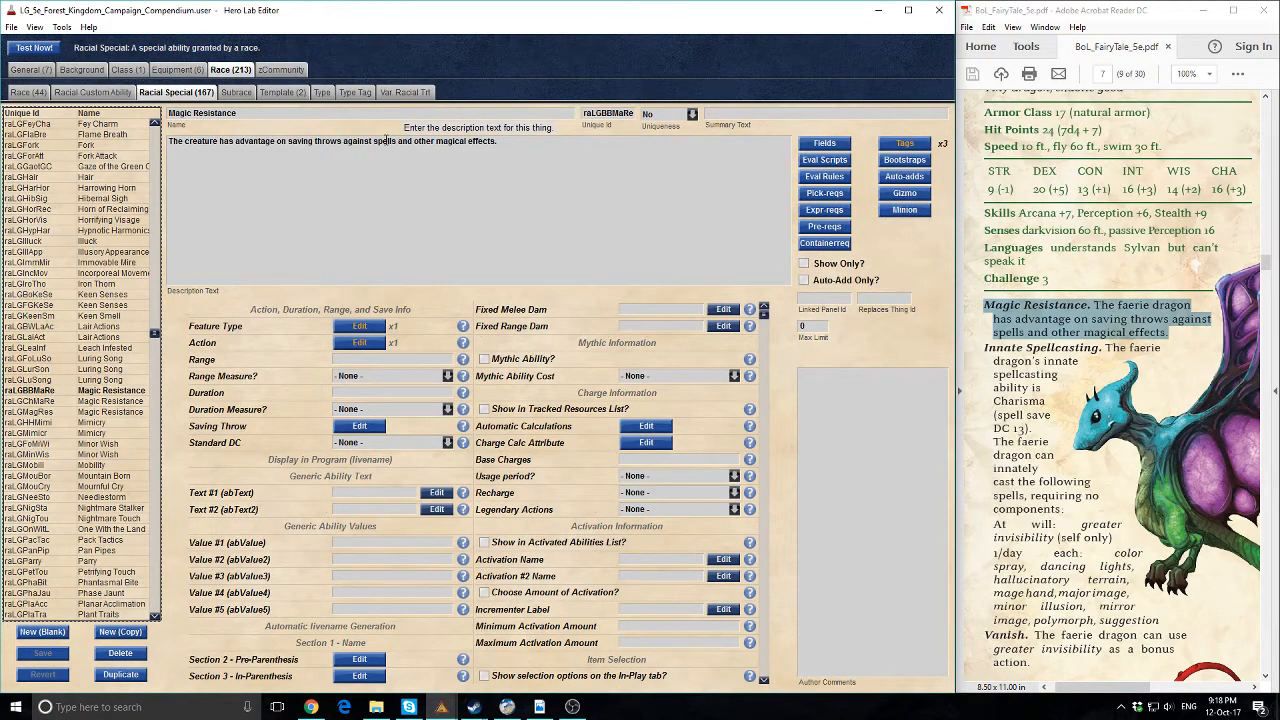
drag(584, 114, 655, 121)
key(ctrl+c)
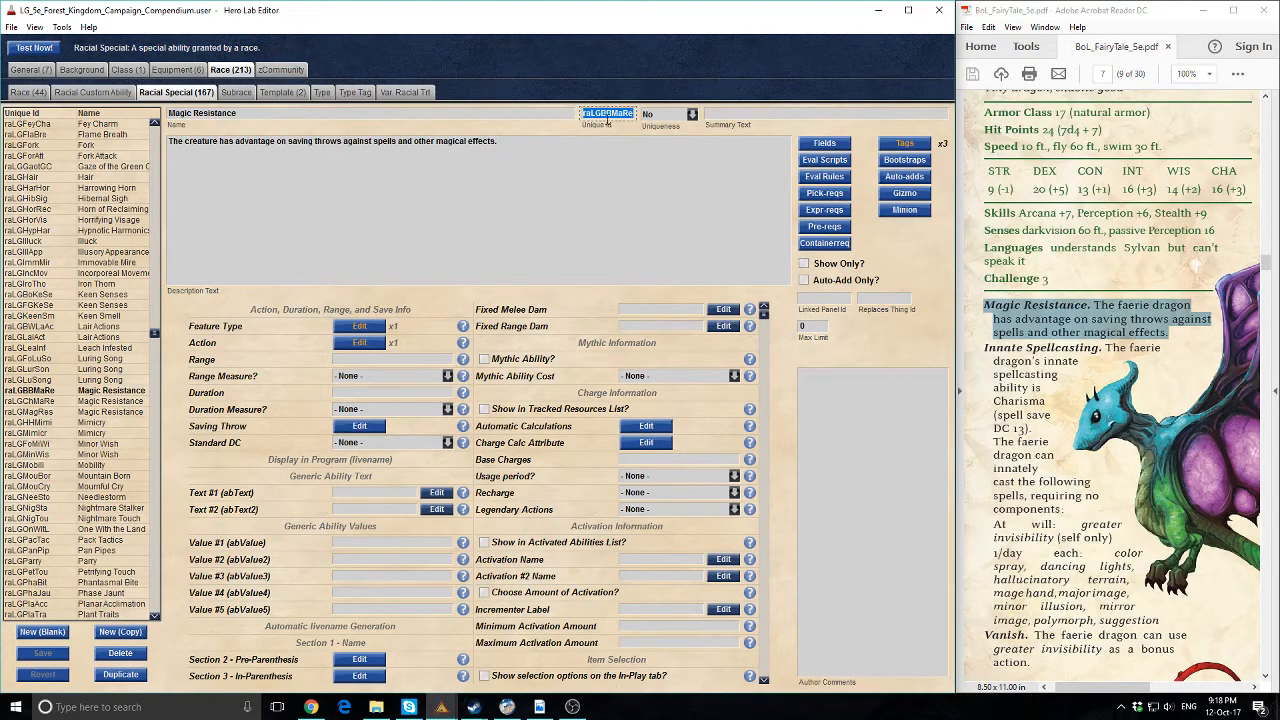
Add the Magic Resistance special raLGBBMaRe to the variegated faerie dragon's racial special abilities, and review the race's bootstraps
click(28, 92)
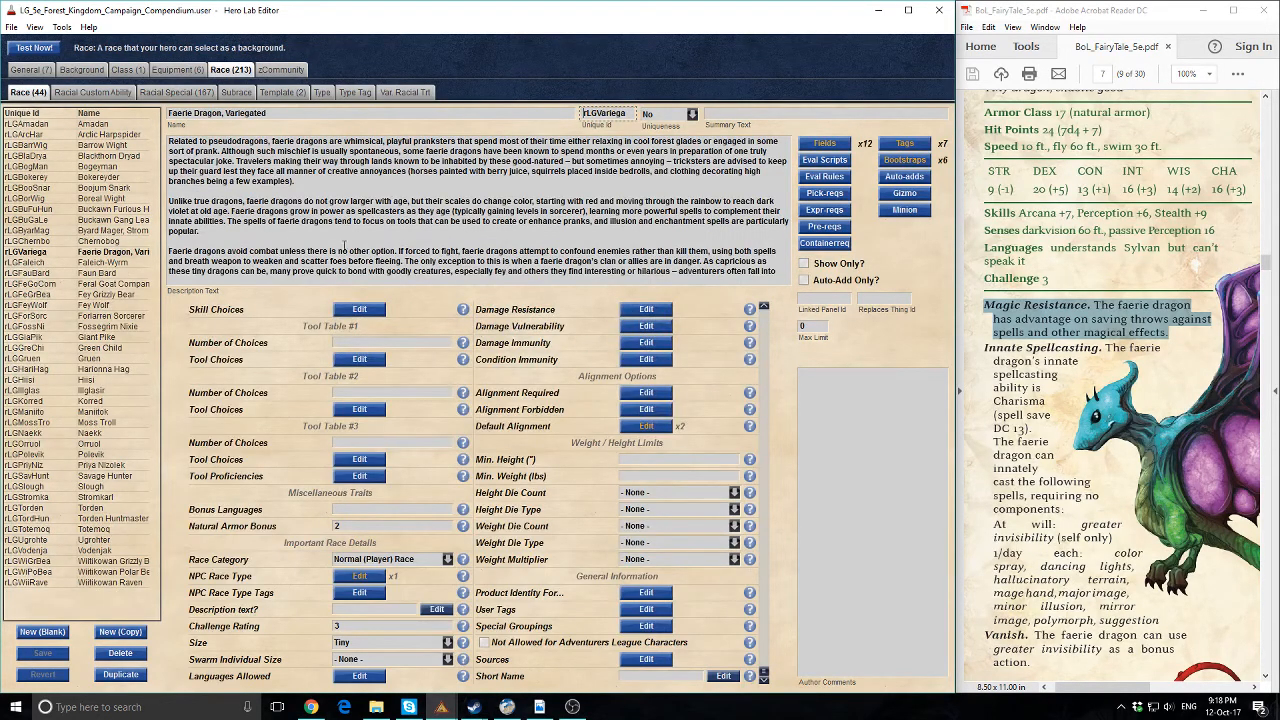
scroll(560, 445, down, 5)
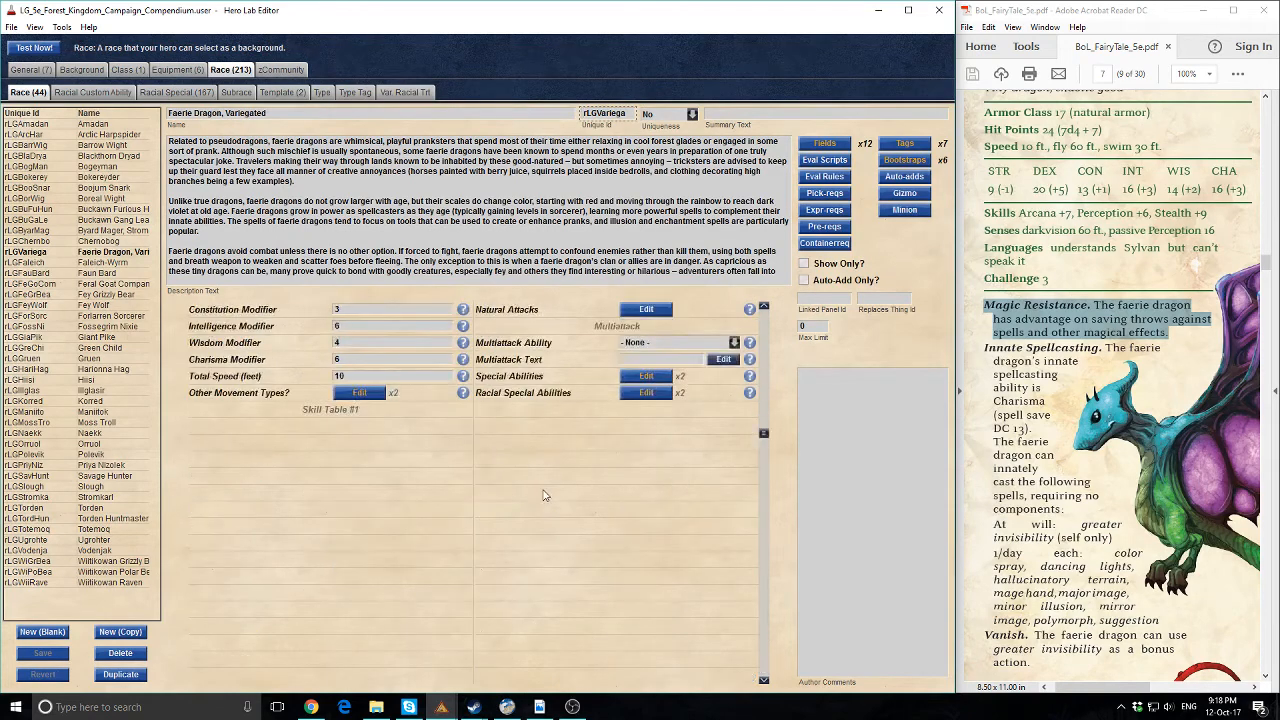
scroll(544, 495, up, 5)
scroll(548, 517, up, 5)
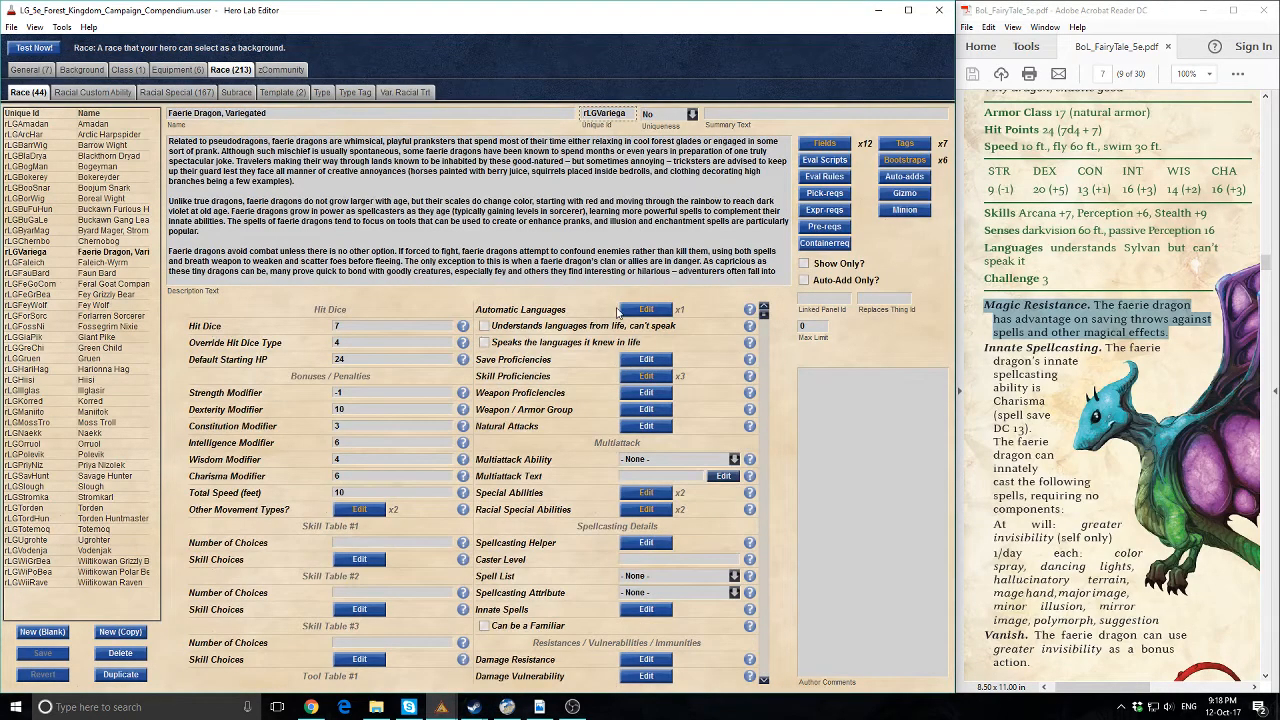
click(644, 510)
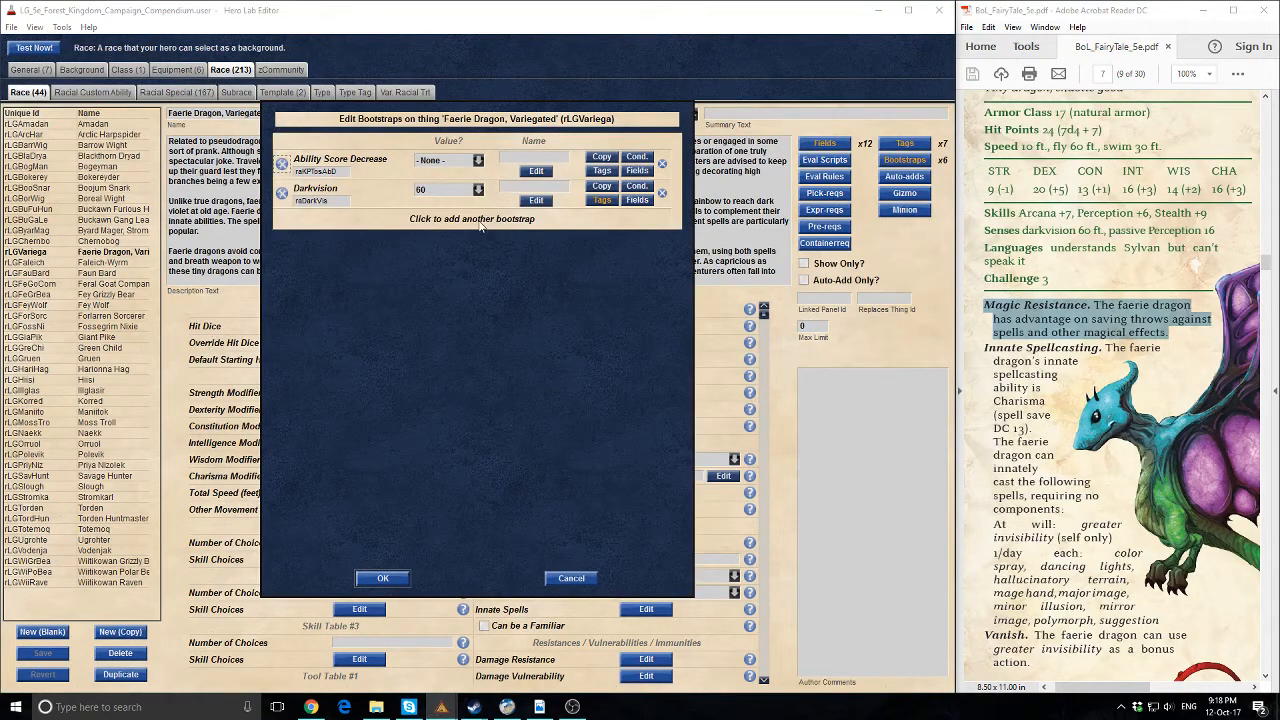
click(487, 220)
click(406, 62)
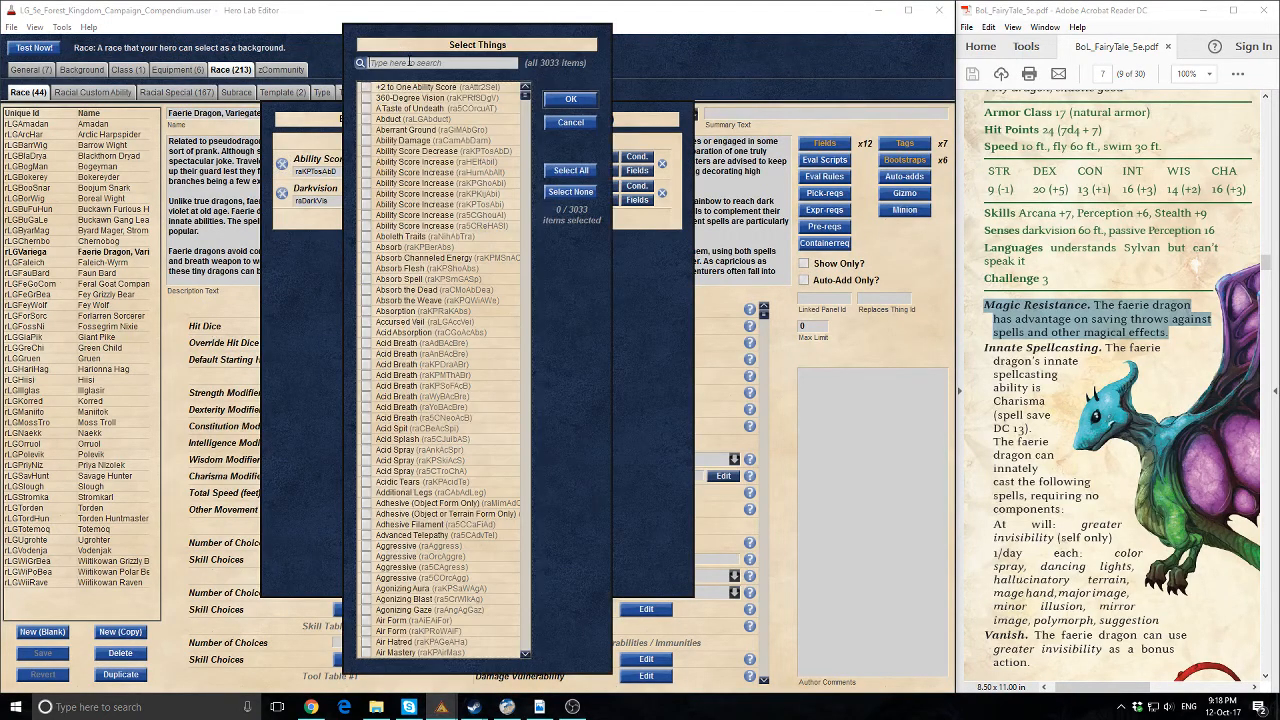
key(ctrl+v)
click(568, 101)
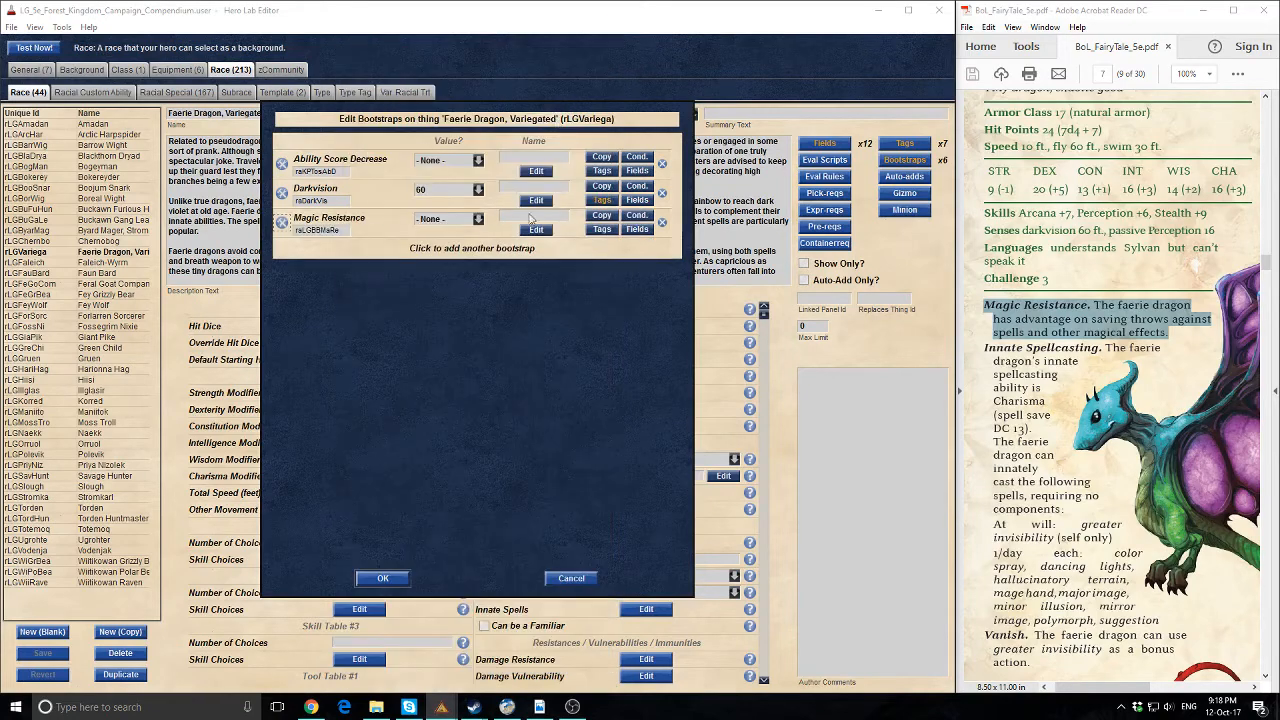
click(382, 578)
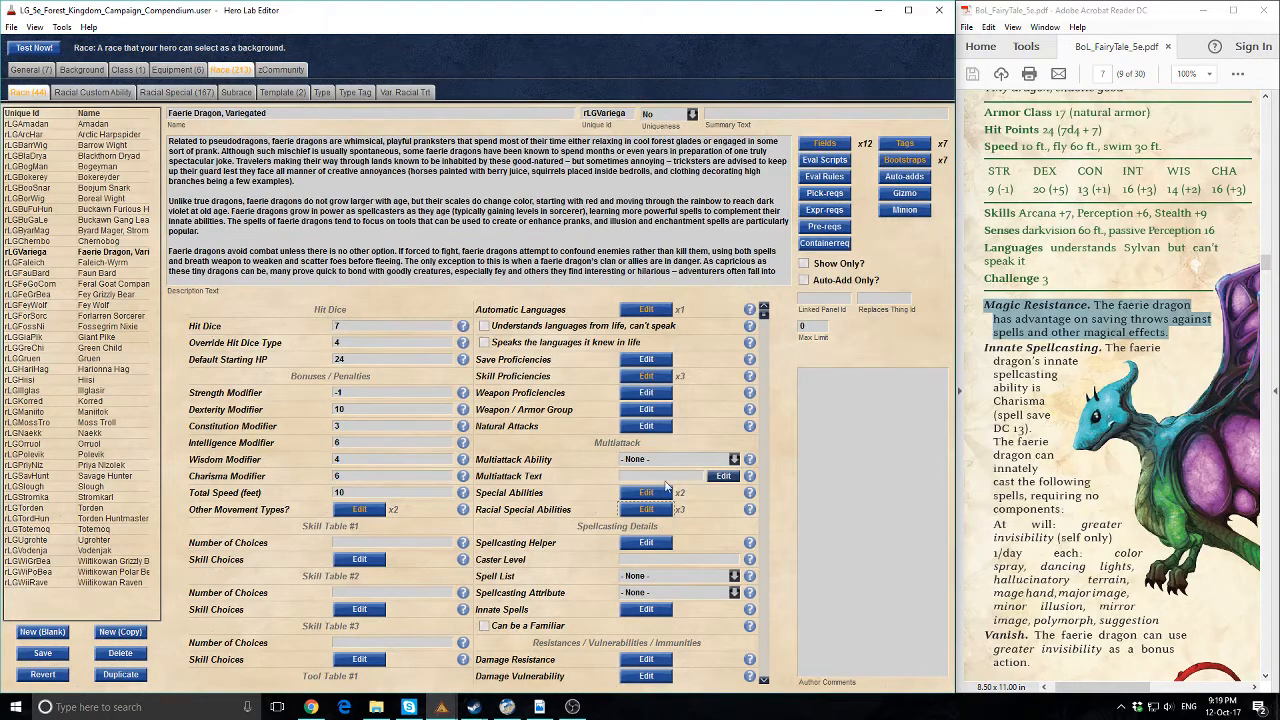
click(908, 161)
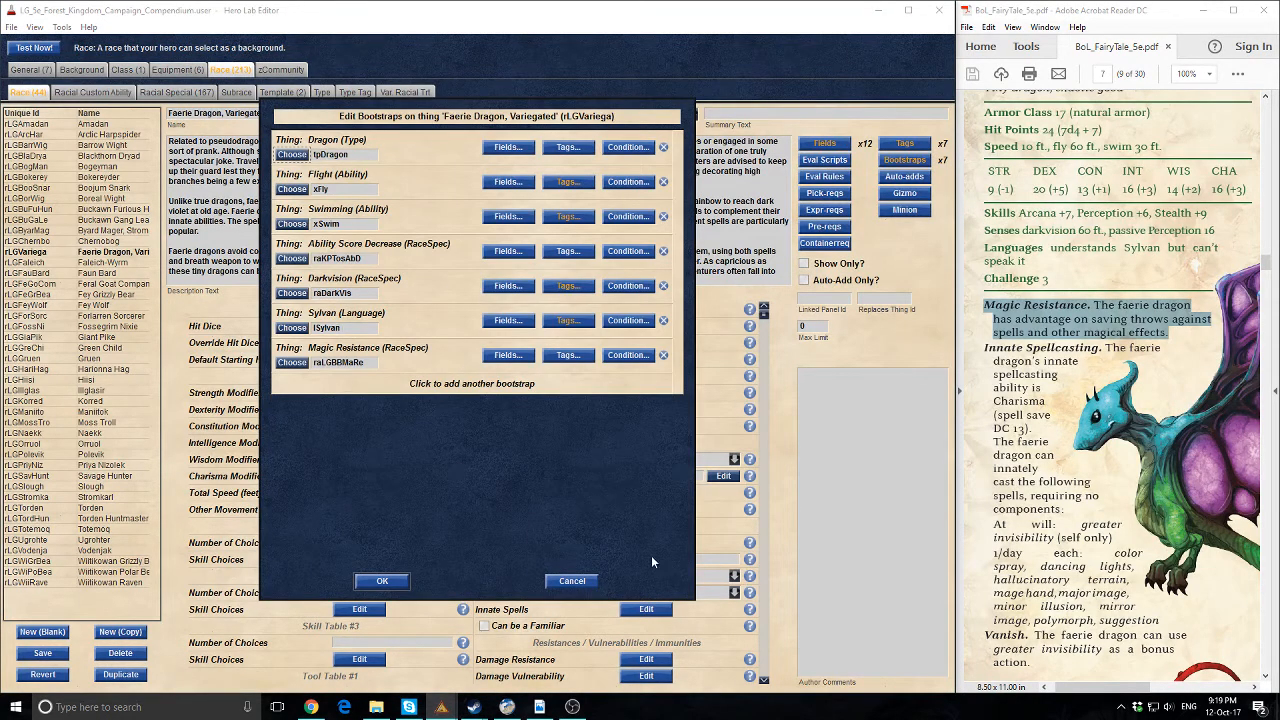
click(571, 581)
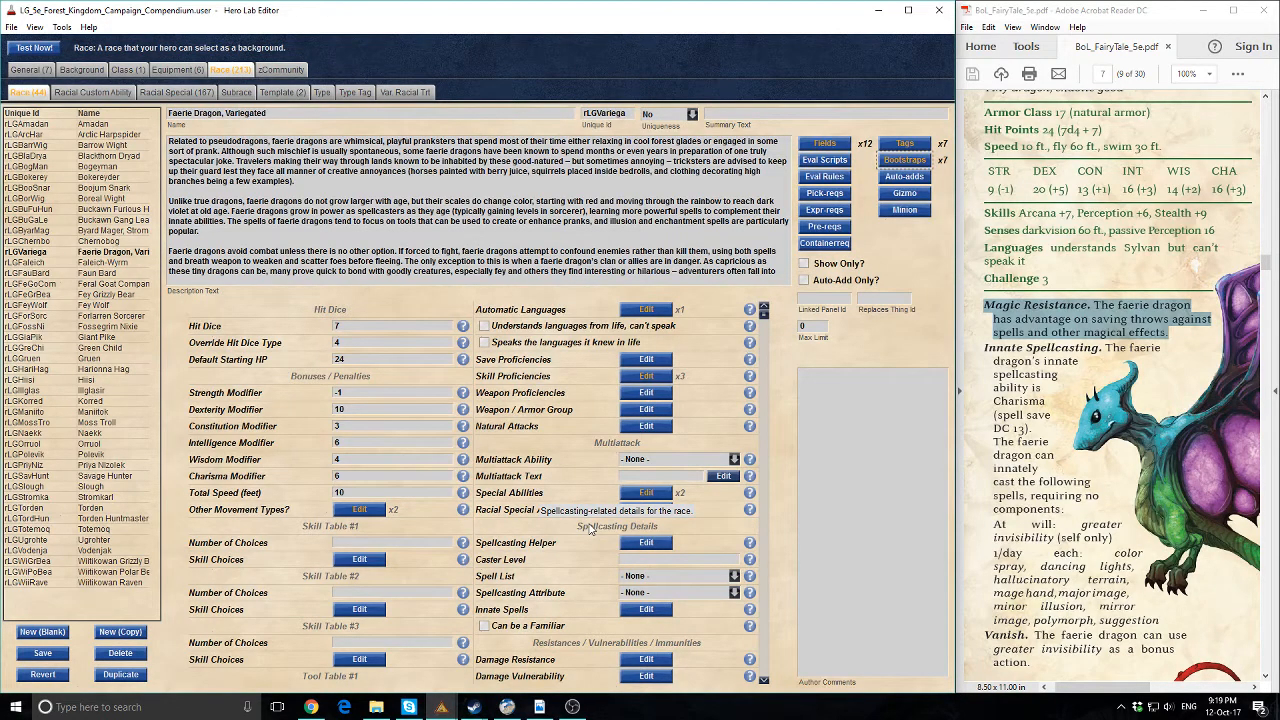
Save and test the race, accepting the portfolio reload, and check the hero's statblock in Hero Lab
click(40, 48)
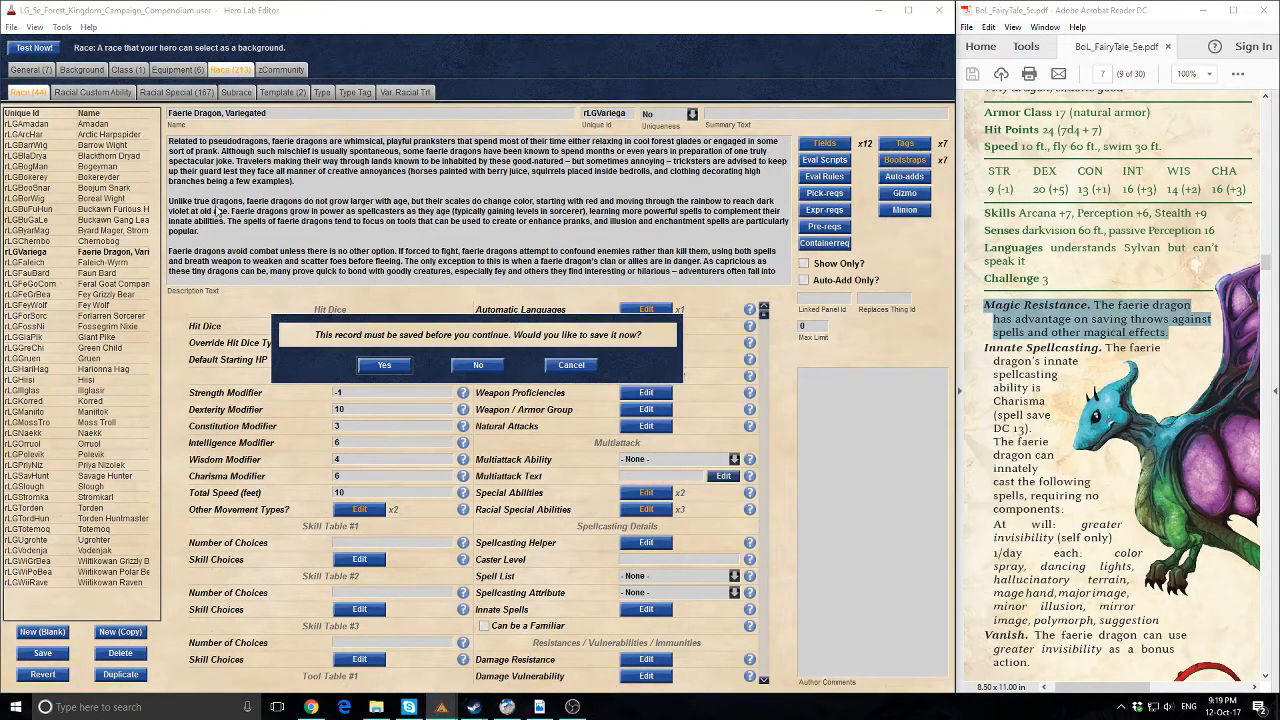
click(384, 365)
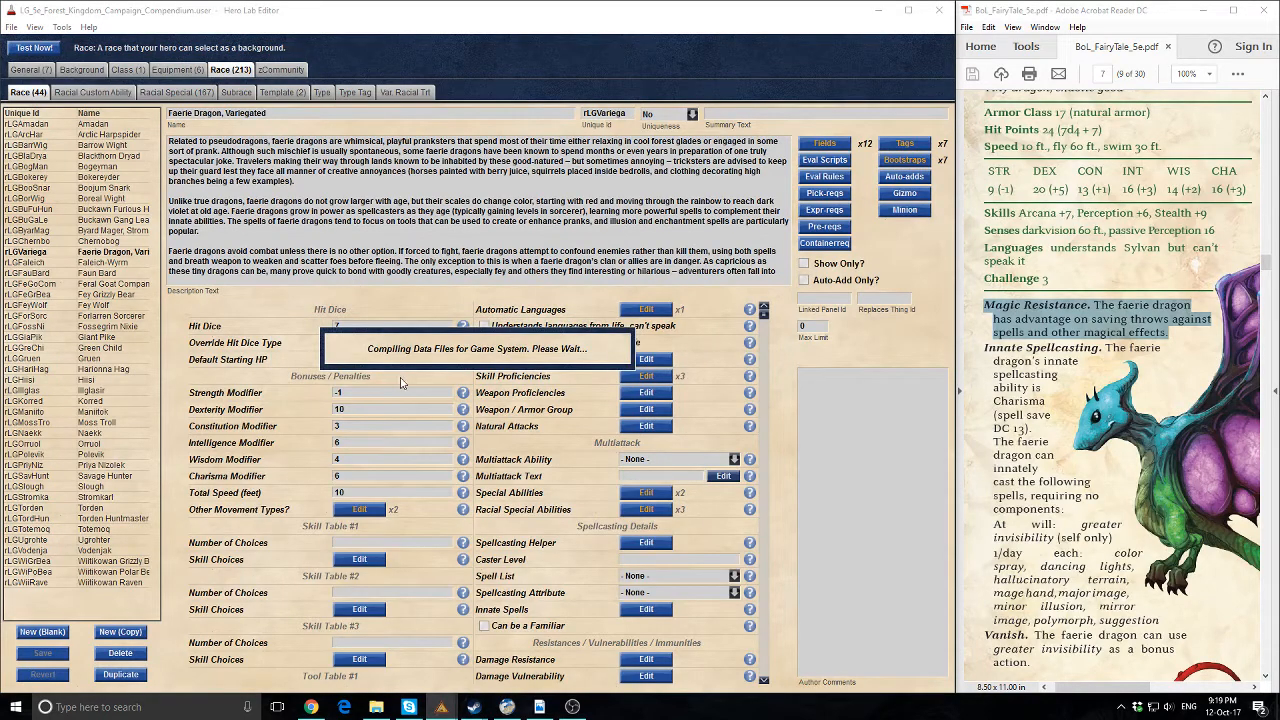
click(418, 390)
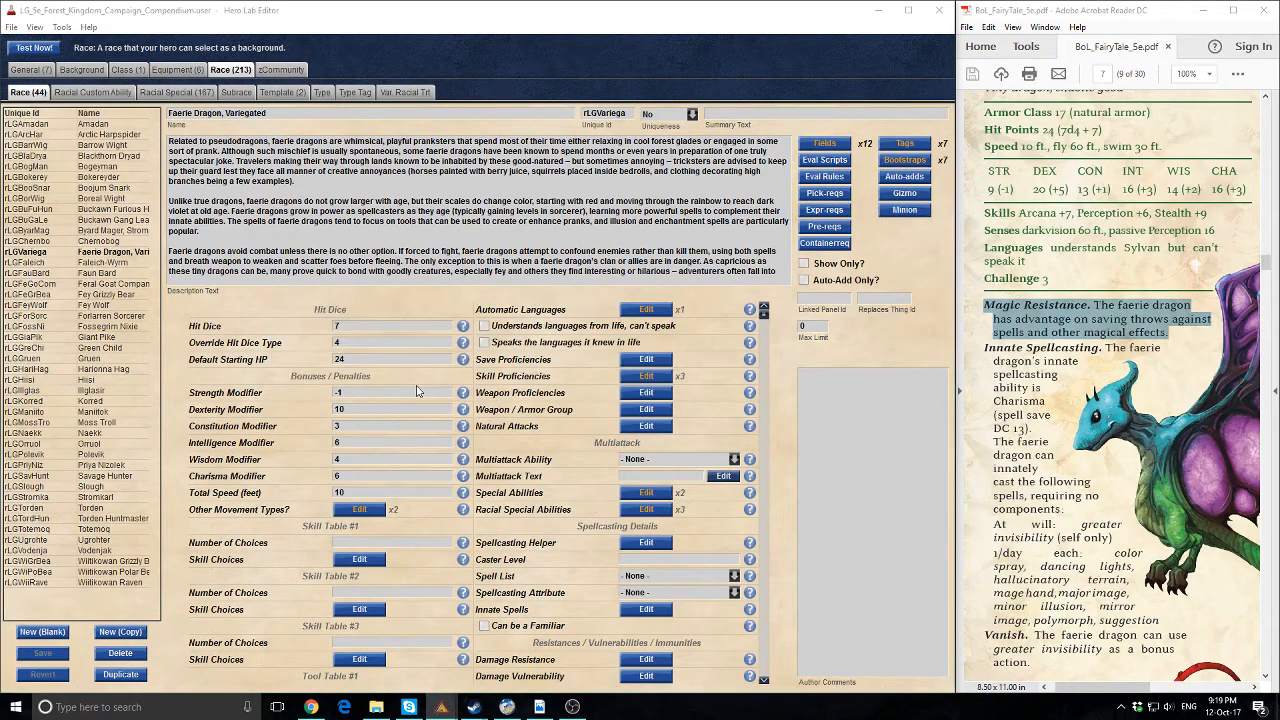
click(481, 367)
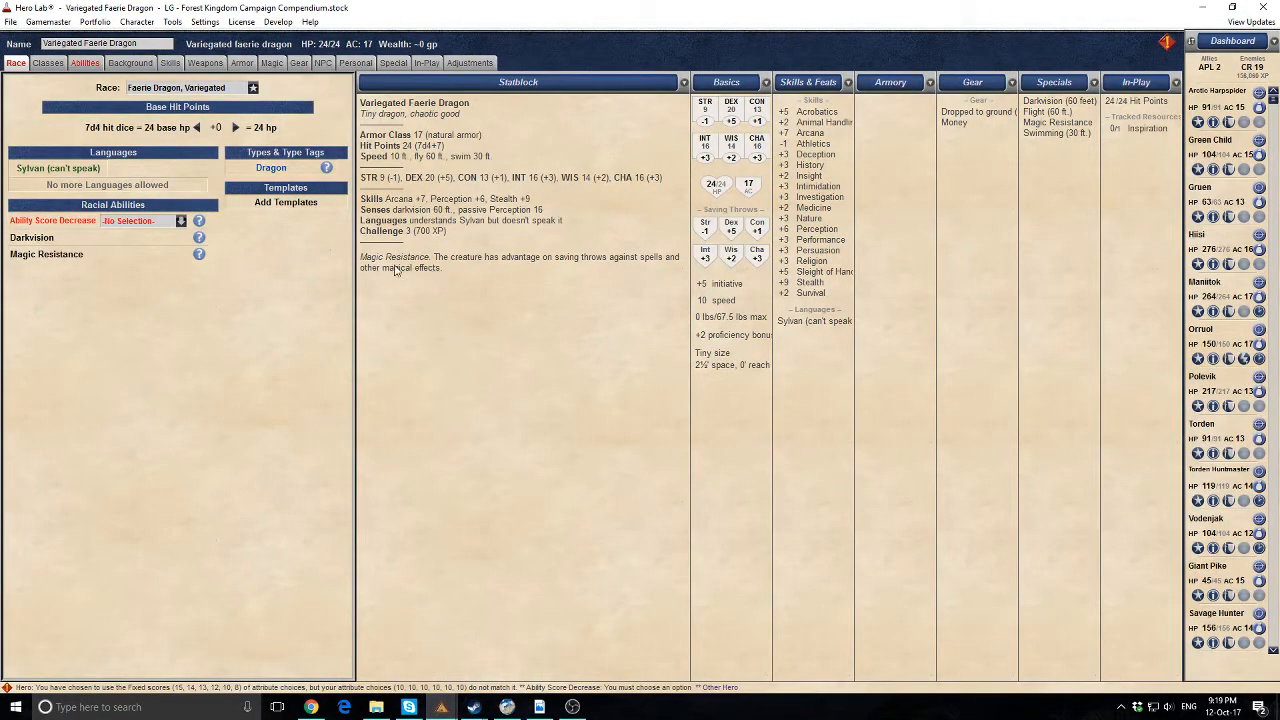
Return to the race in Hero Lab Editor with the PDF's spellcasting entry alongside, and add the Innate Spellcasting helper
mouse_move(443, 705)
click(507, 640)
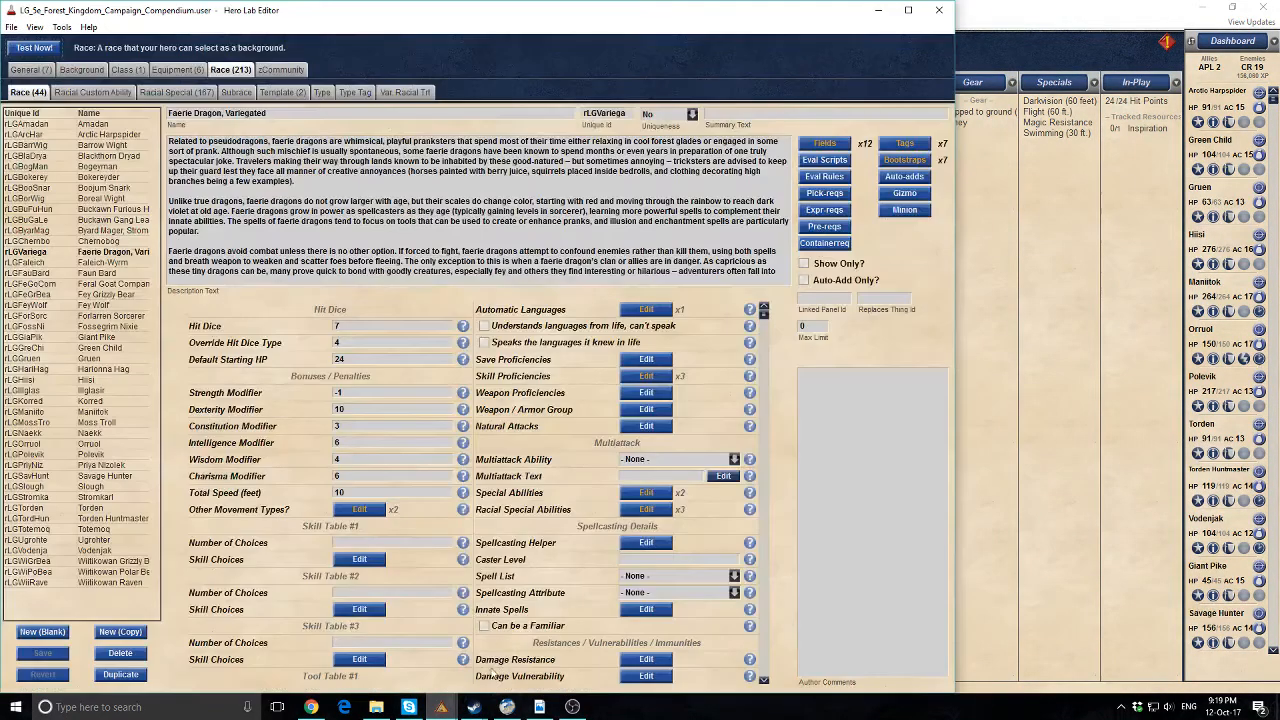
click(539, 707)
scroll(1054, 344, down, 1)
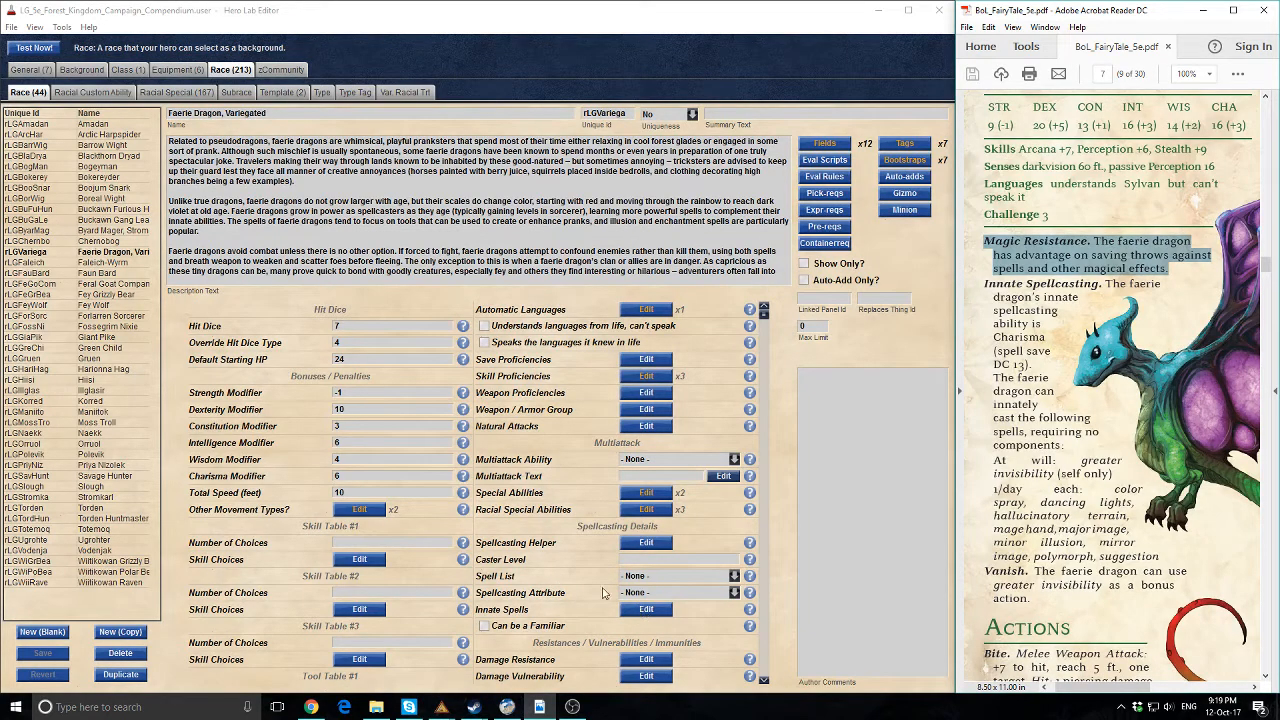
click(645, 542)
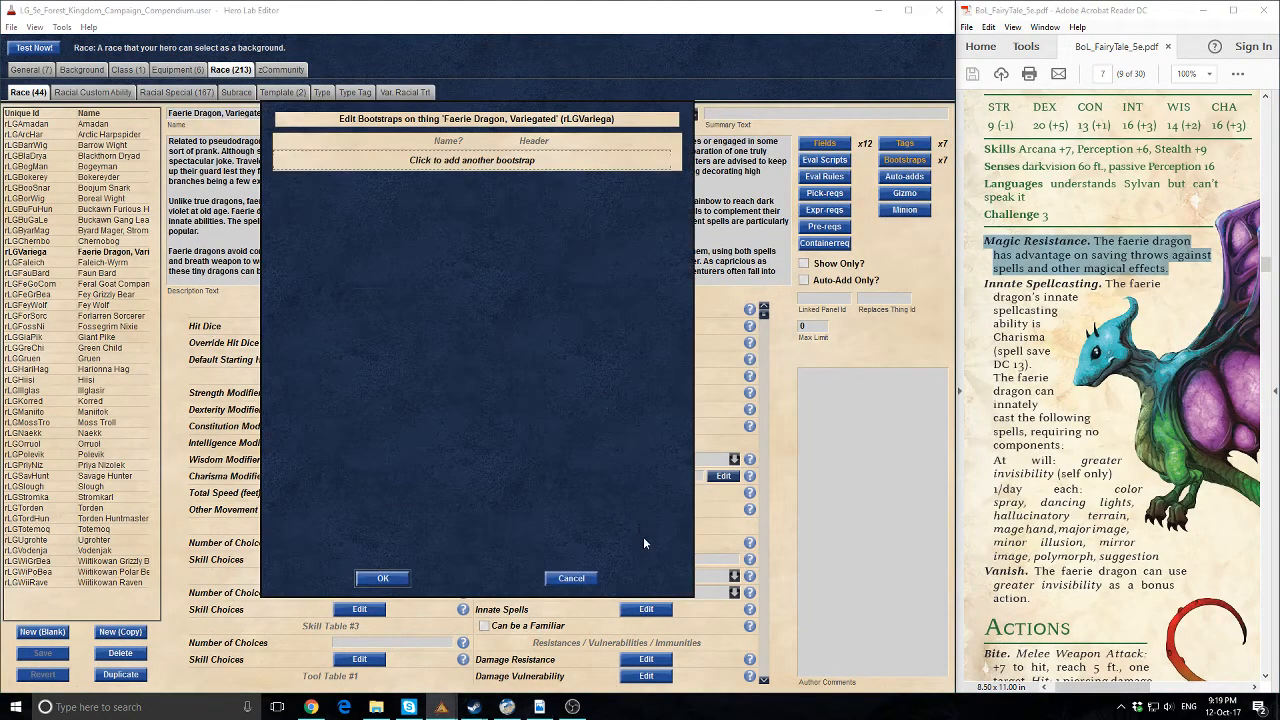
click(478, 162)
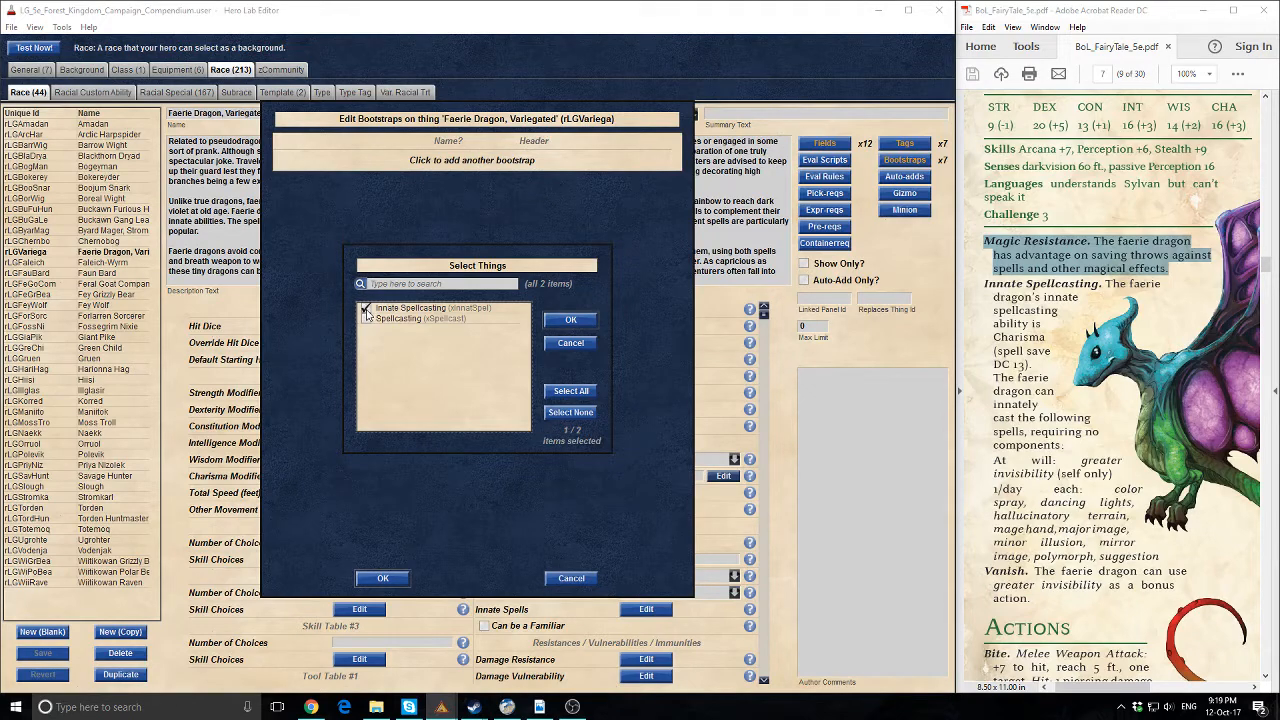
click(556, 324)
click(383, 578)
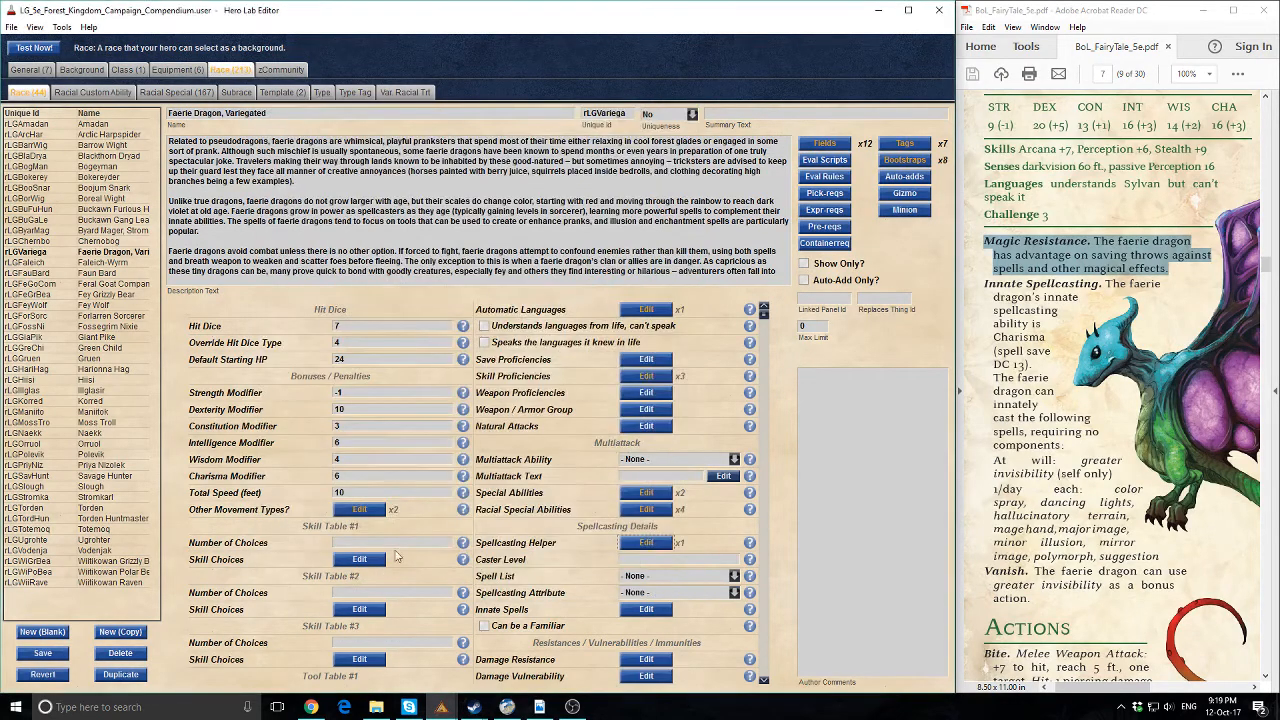
Add Greater Invisibility to the race's innate spells with an At will usage period
click(647, 610)
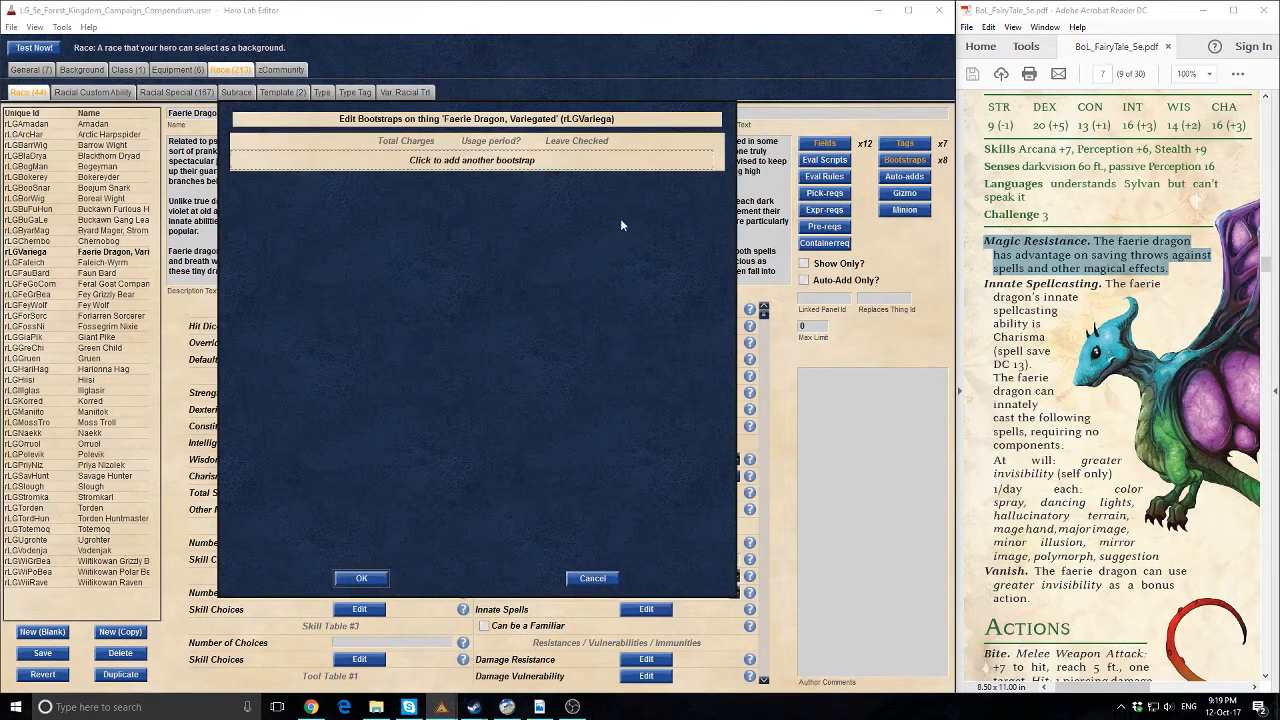
click(471, 162)
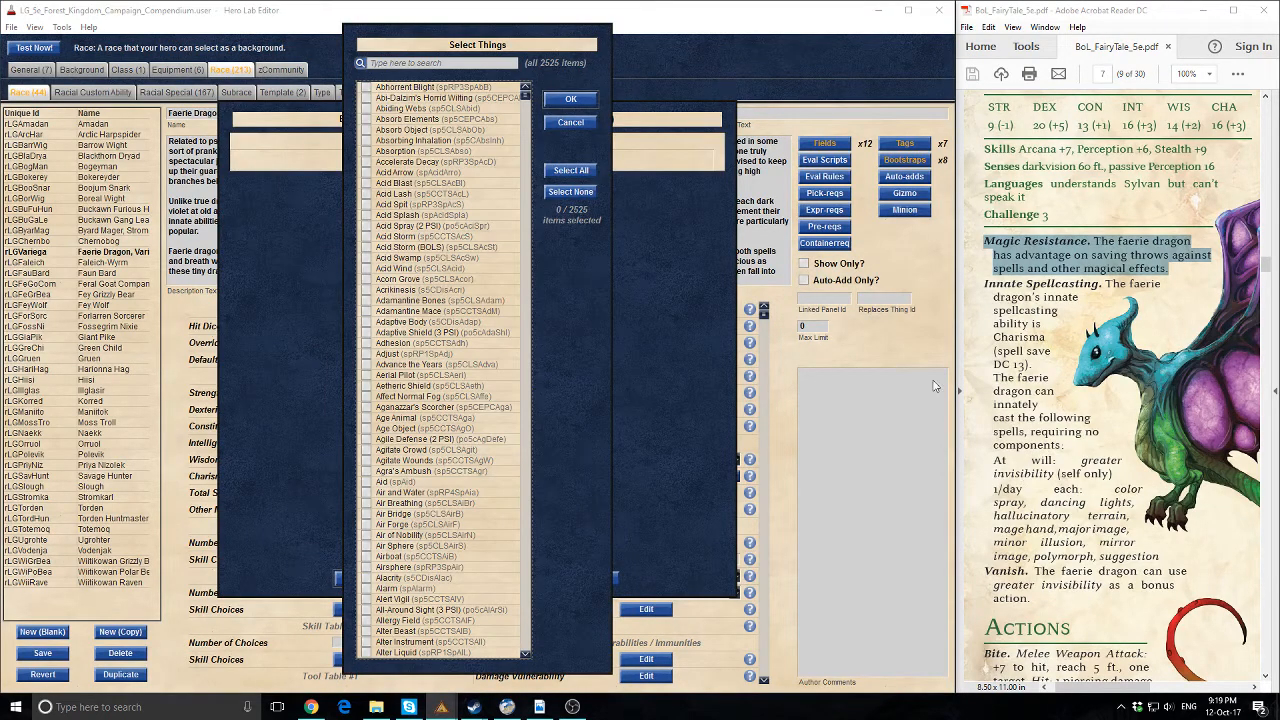
text(greater)
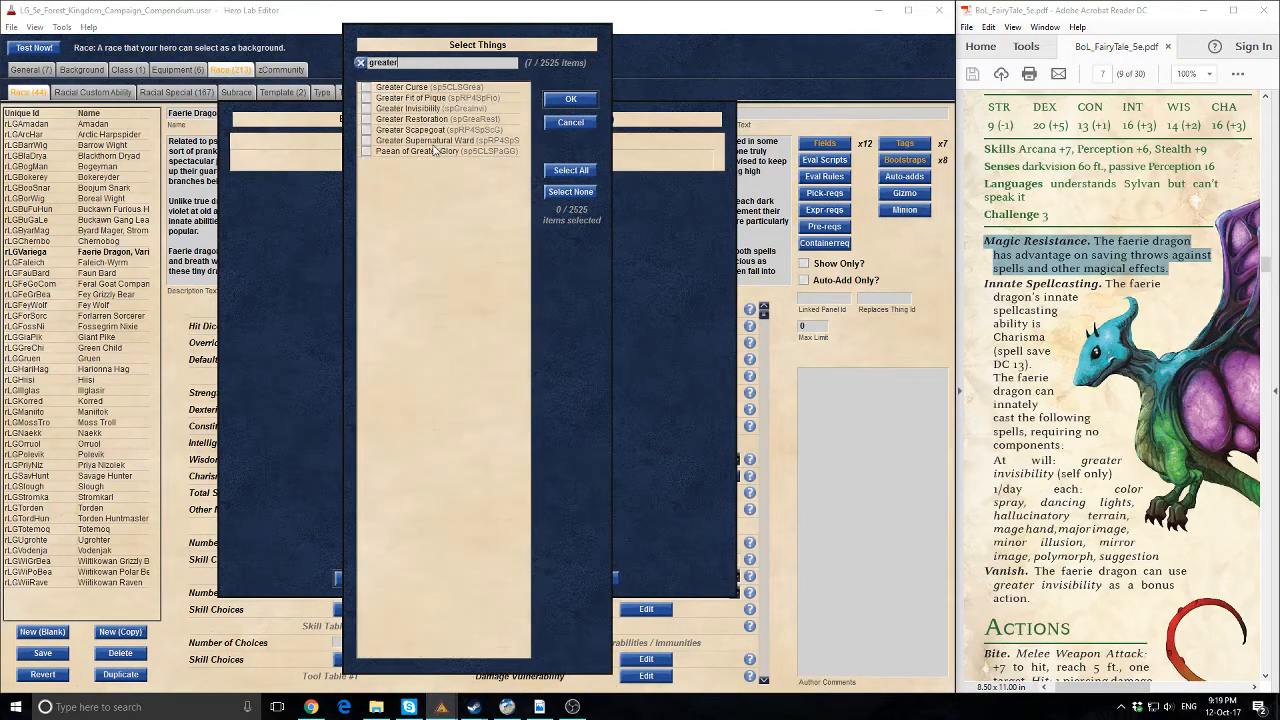
click(427, 109)
click(562, 104)
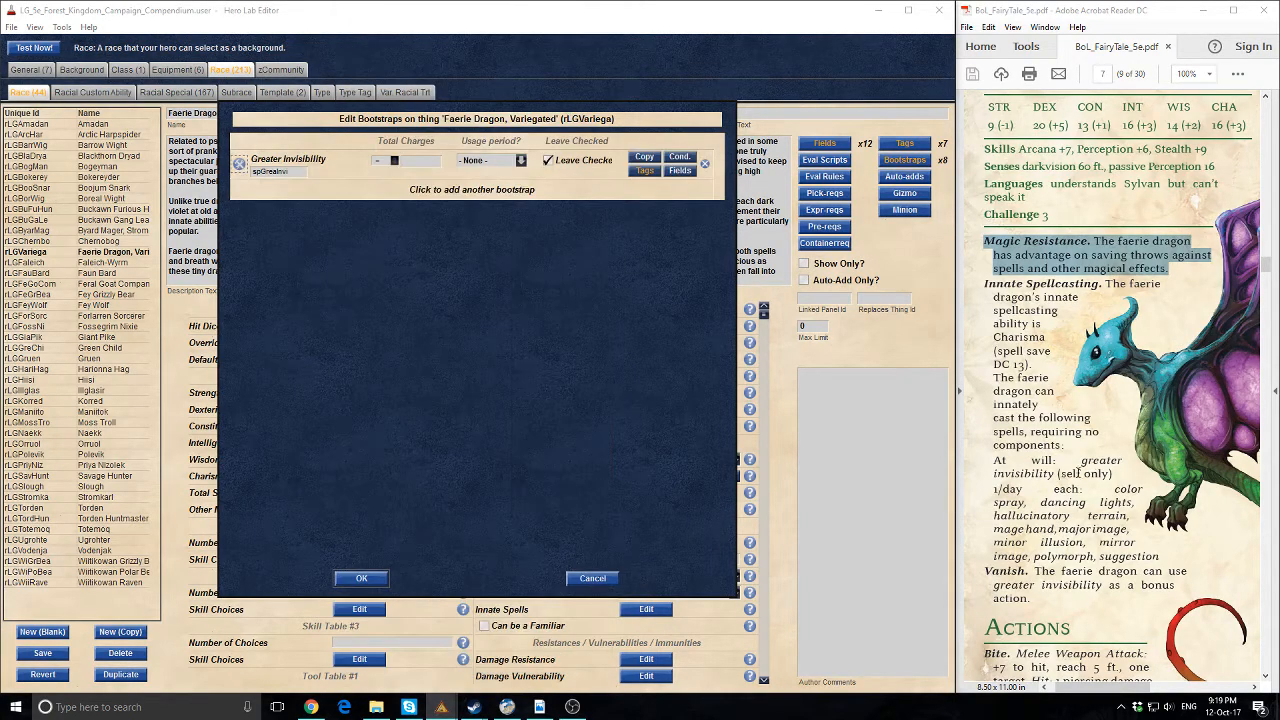
click(495, 161)
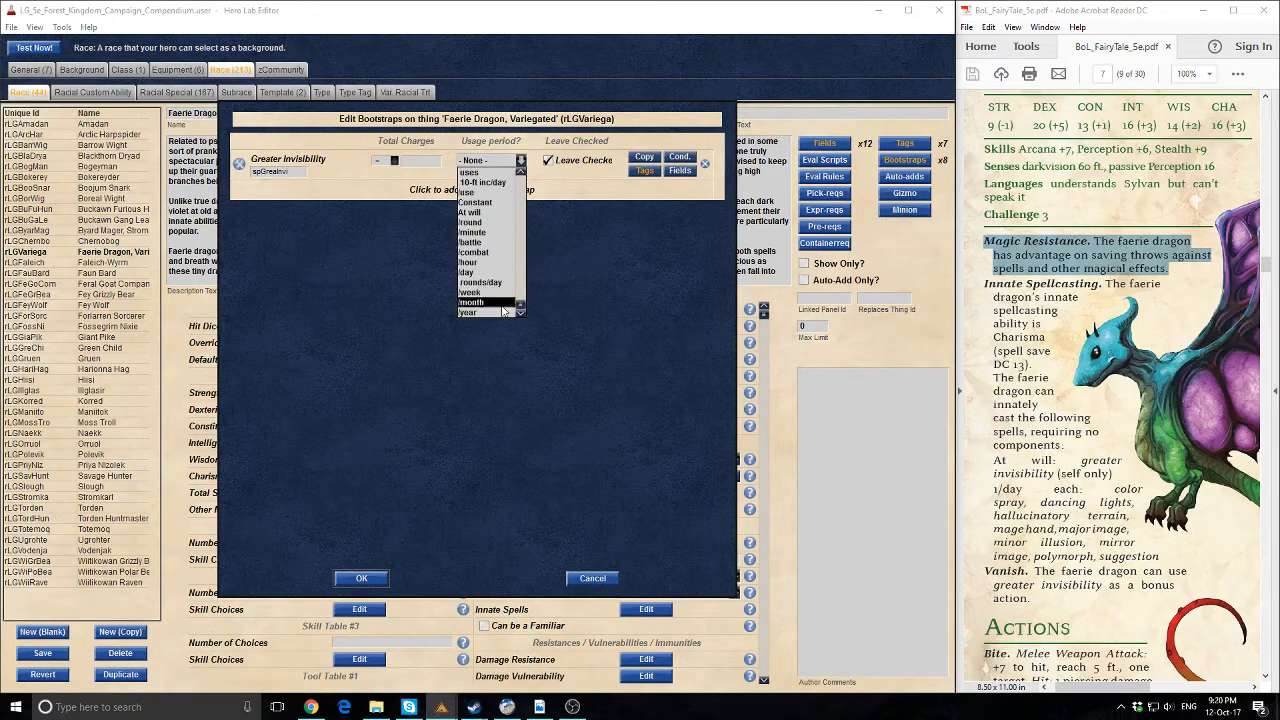
click(472, 212)
Add Color Spray to the variegated faerie dragon's innate spells
click(481, 189)
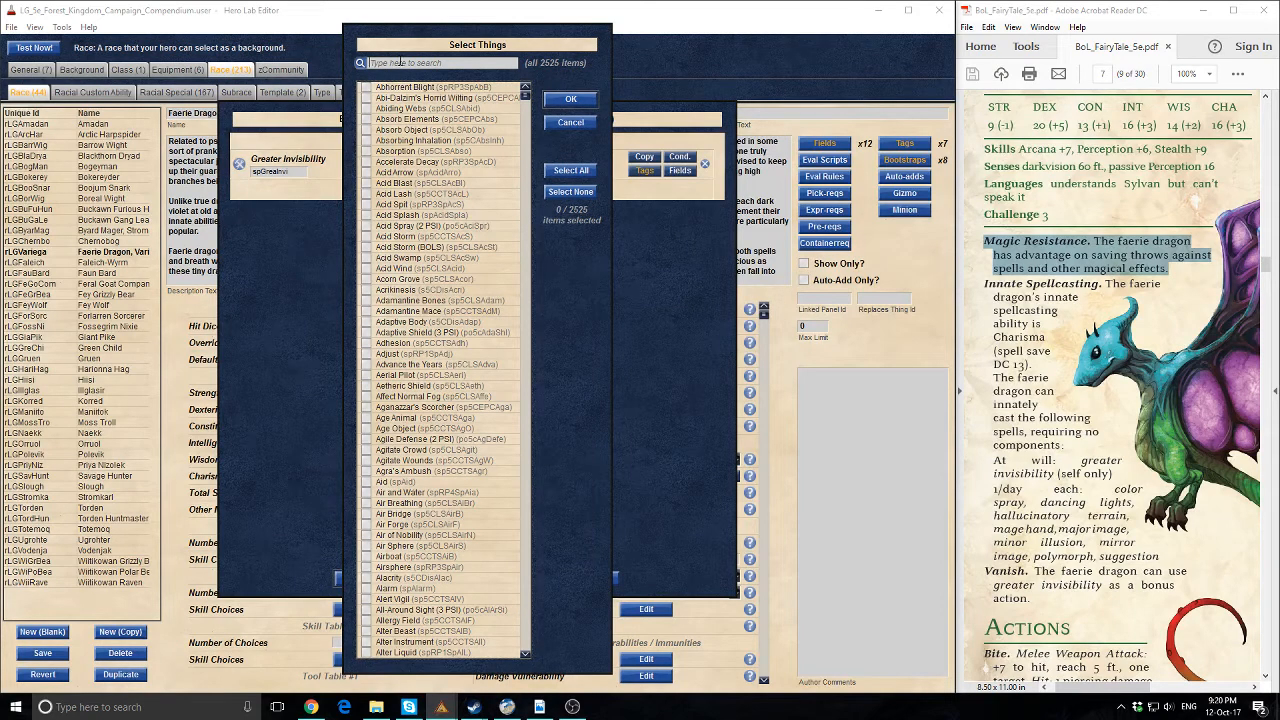
text(color)
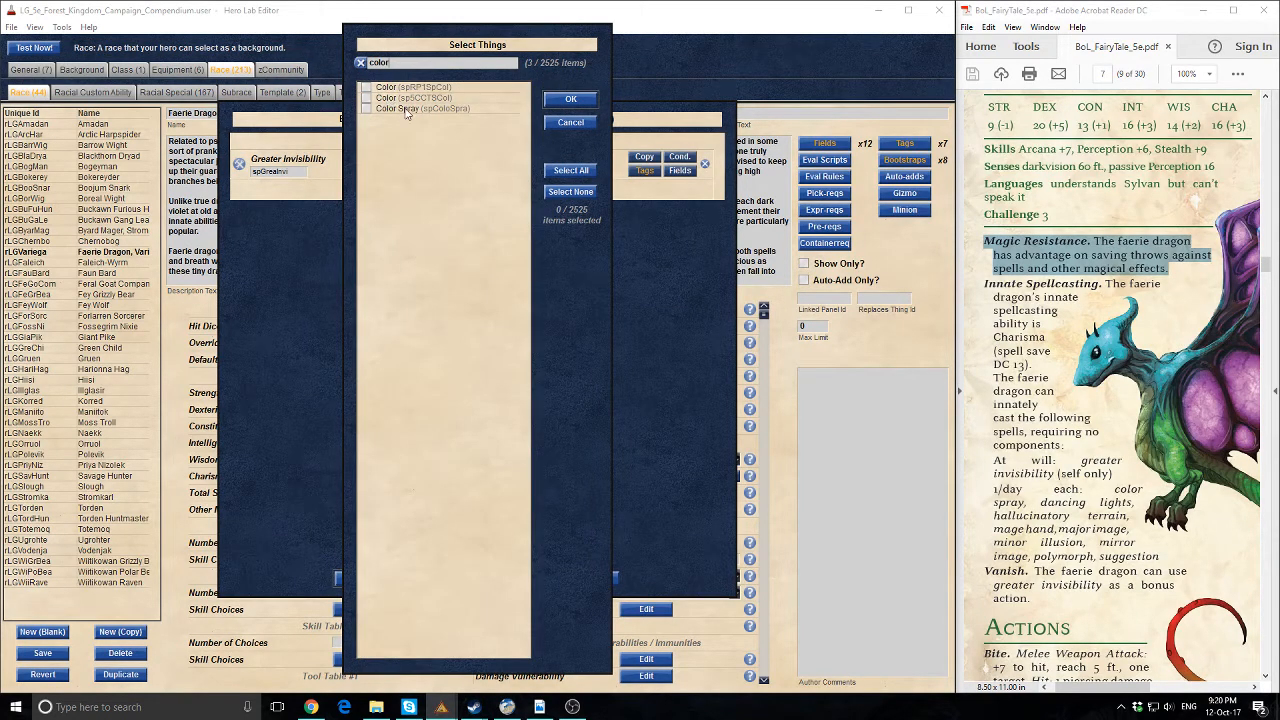
click(408, 109)
click(569, 101)
Start another innate spell selection and mark Dancing Lights and Hallucinatory Terrain for adding
click(430, 218)
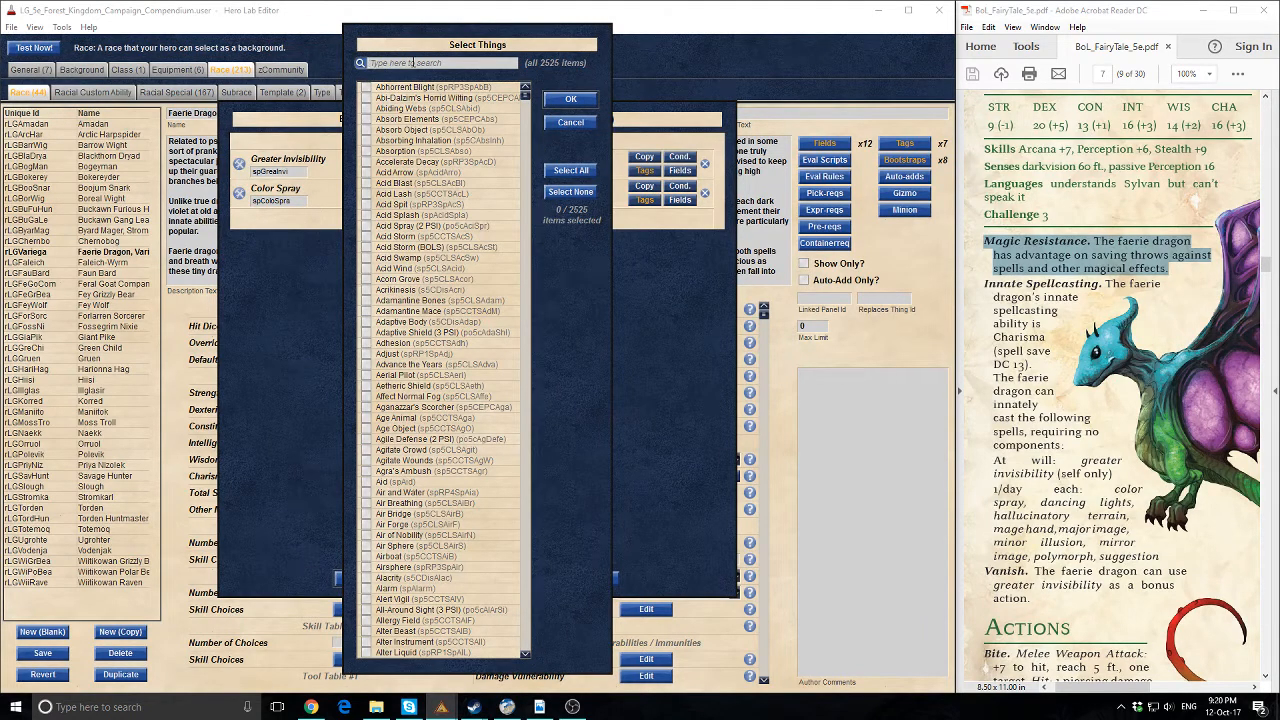
text(dancing)
click(420, 108)
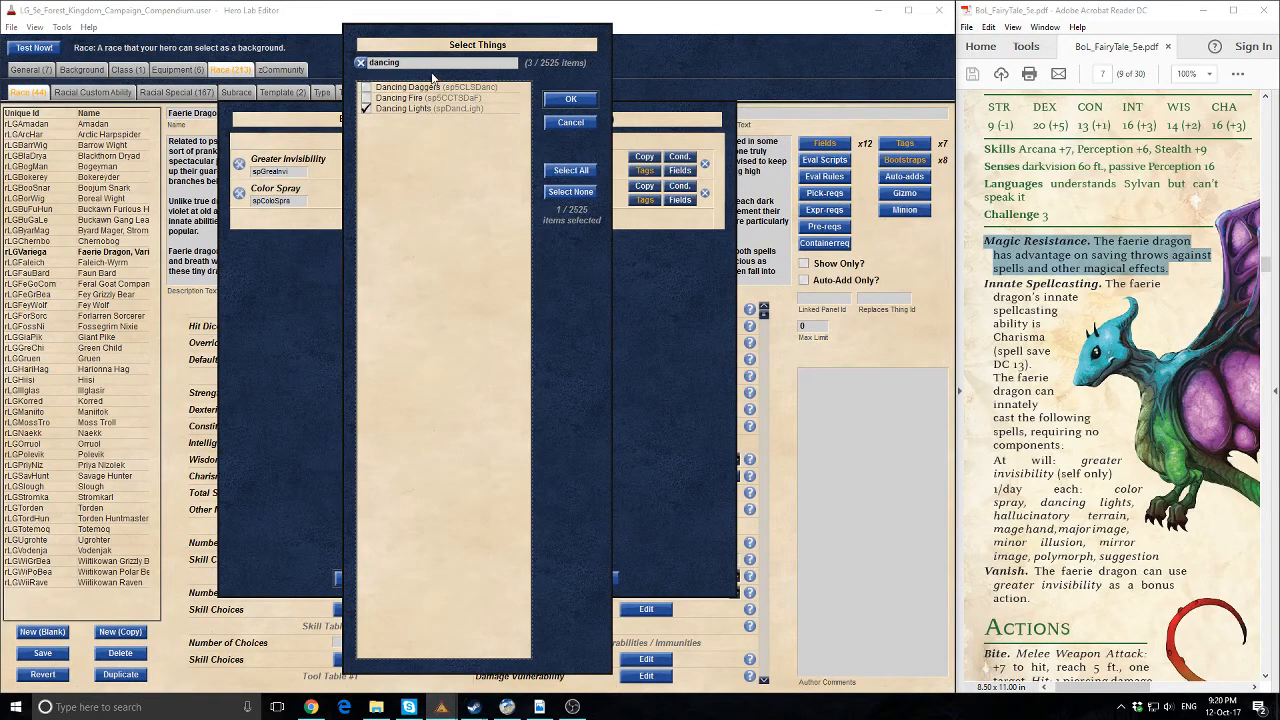
drag(402, 62, 286, 53)
key(BackSpace)
text(hall)
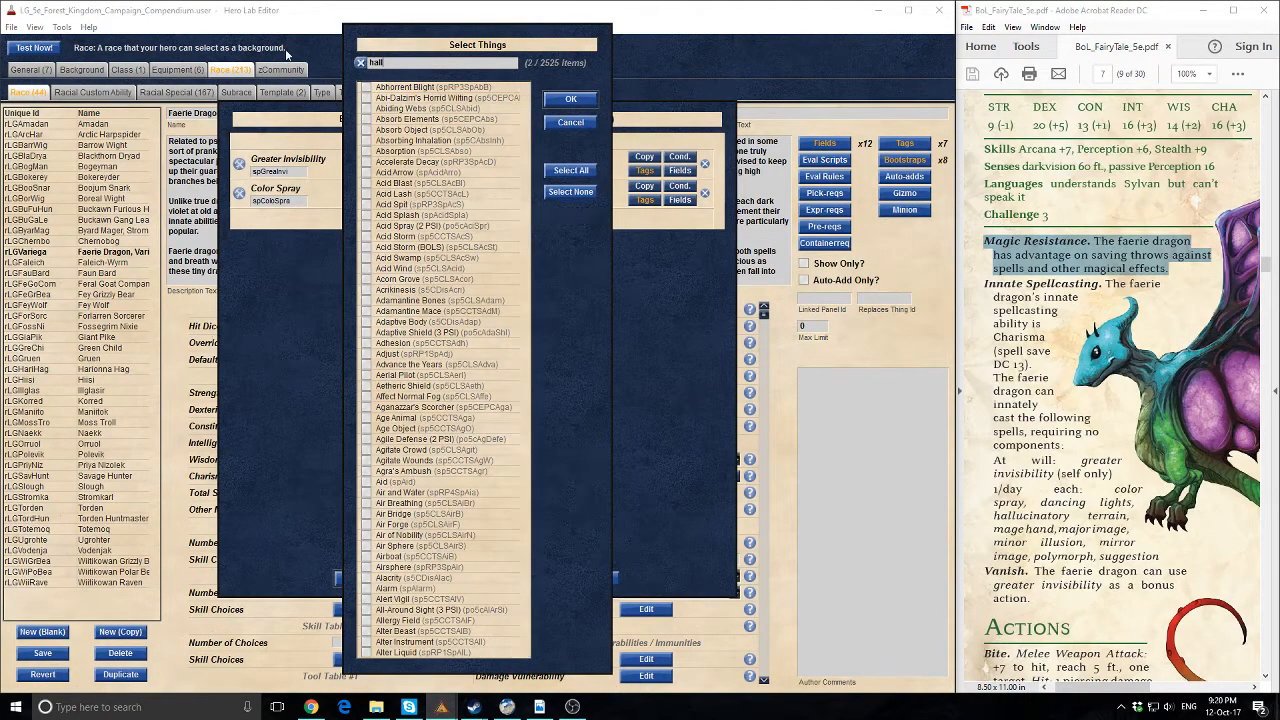
click(406, 100)
Find Mage Hand and Major Image and include both in the innate spell selection
drag(410, 63, 368, 62)
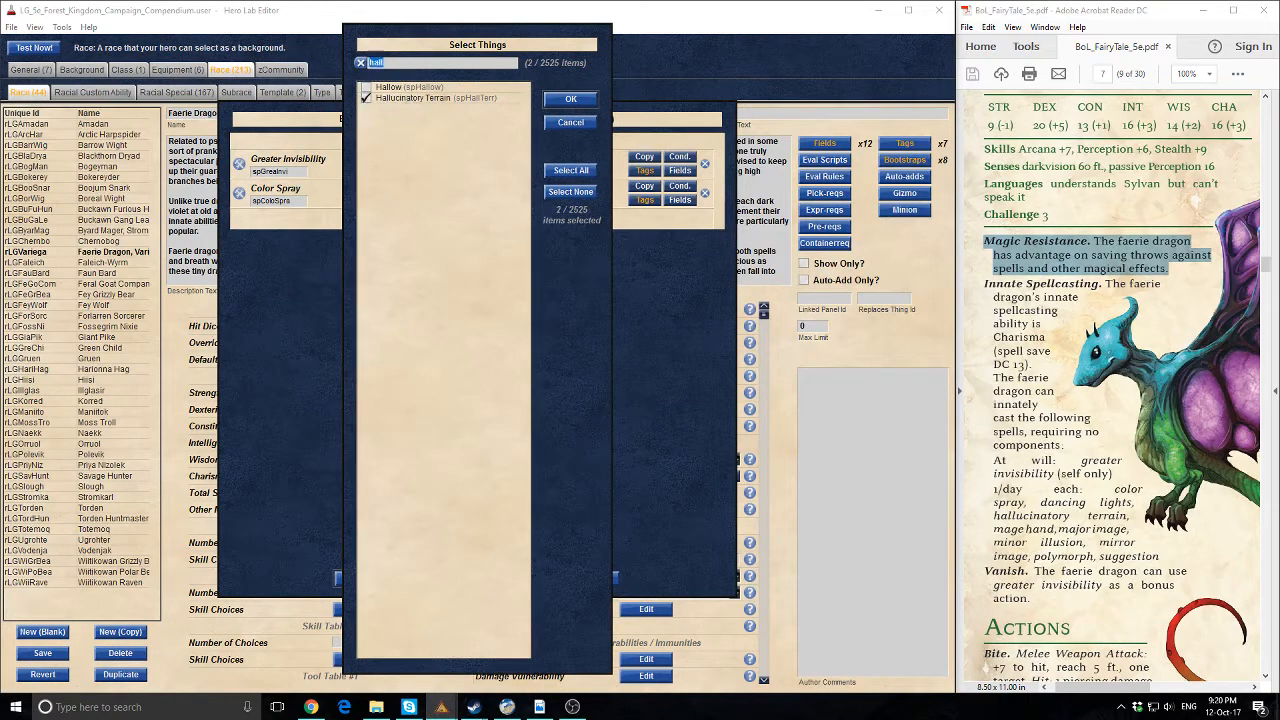
key(BackSpace)
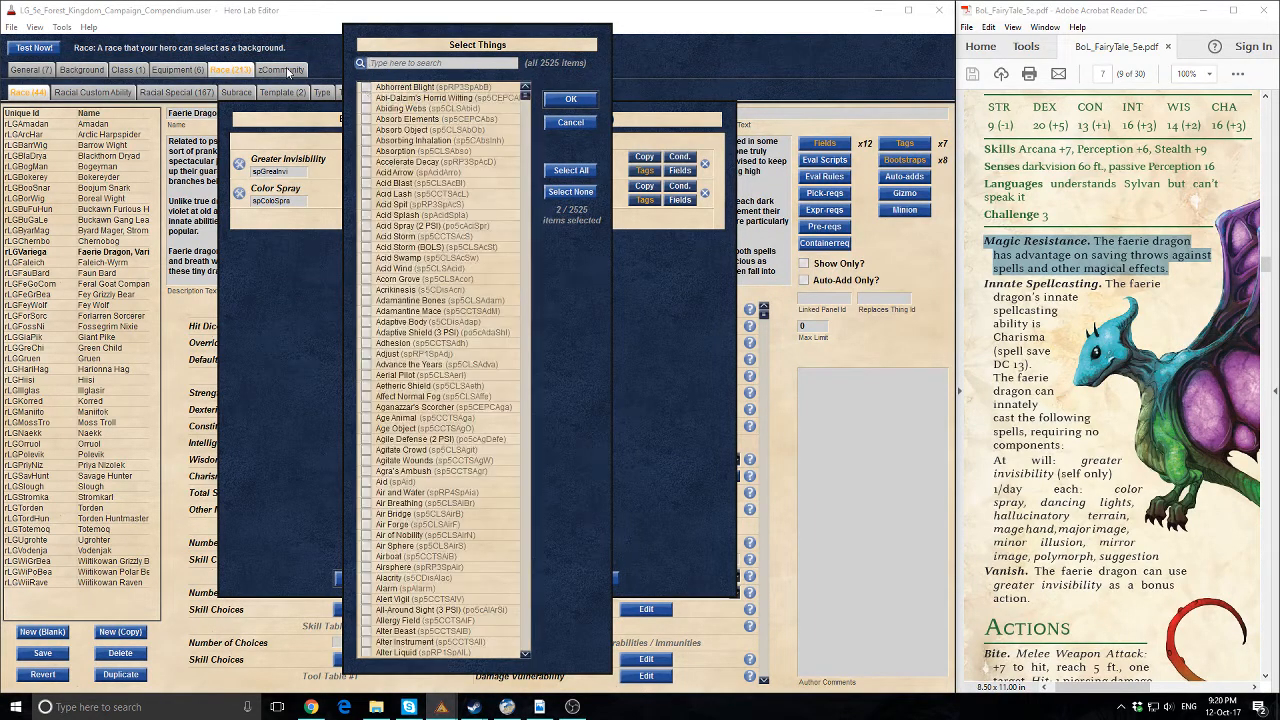
text(mage hand)
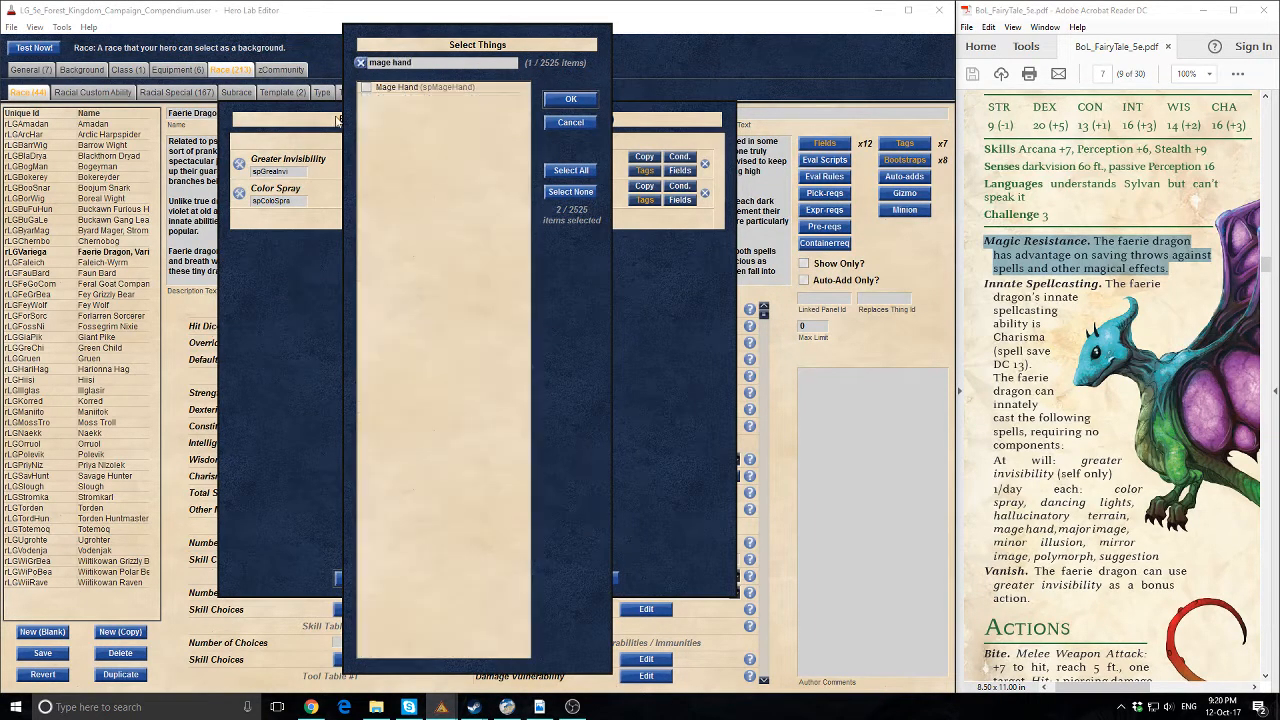
click(408, 90)
drag(414, 63, 368, 62)
key(BackSpace)
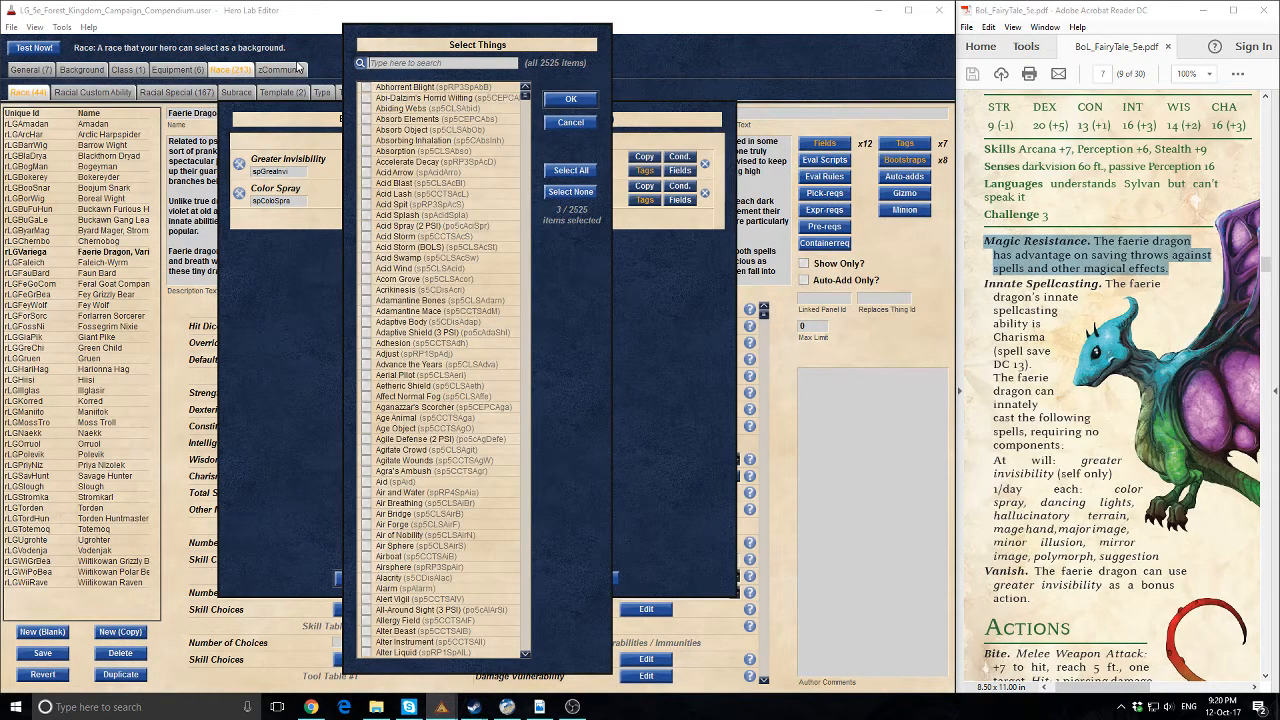
text(major im)
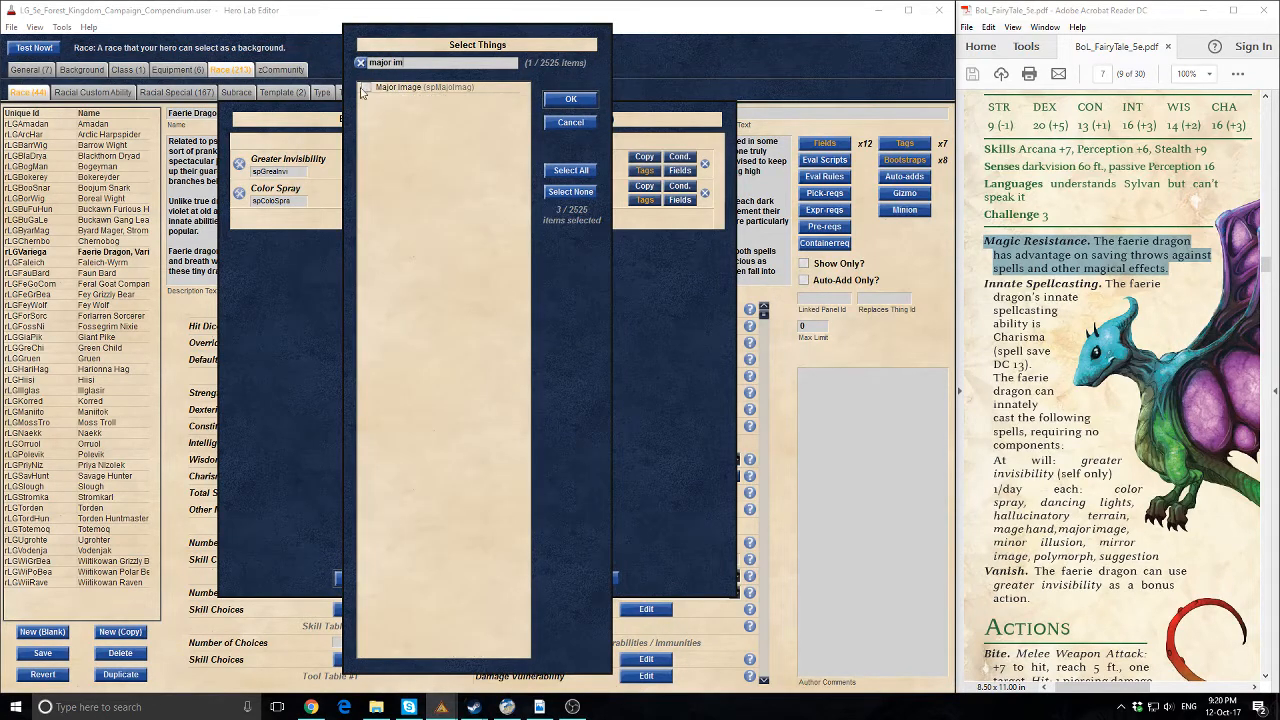
click(366, 88)
Find Minor Illusion and Mirror Image and include both in the innate spell selection
drag(418, 65, 184, 86)
text(mi)
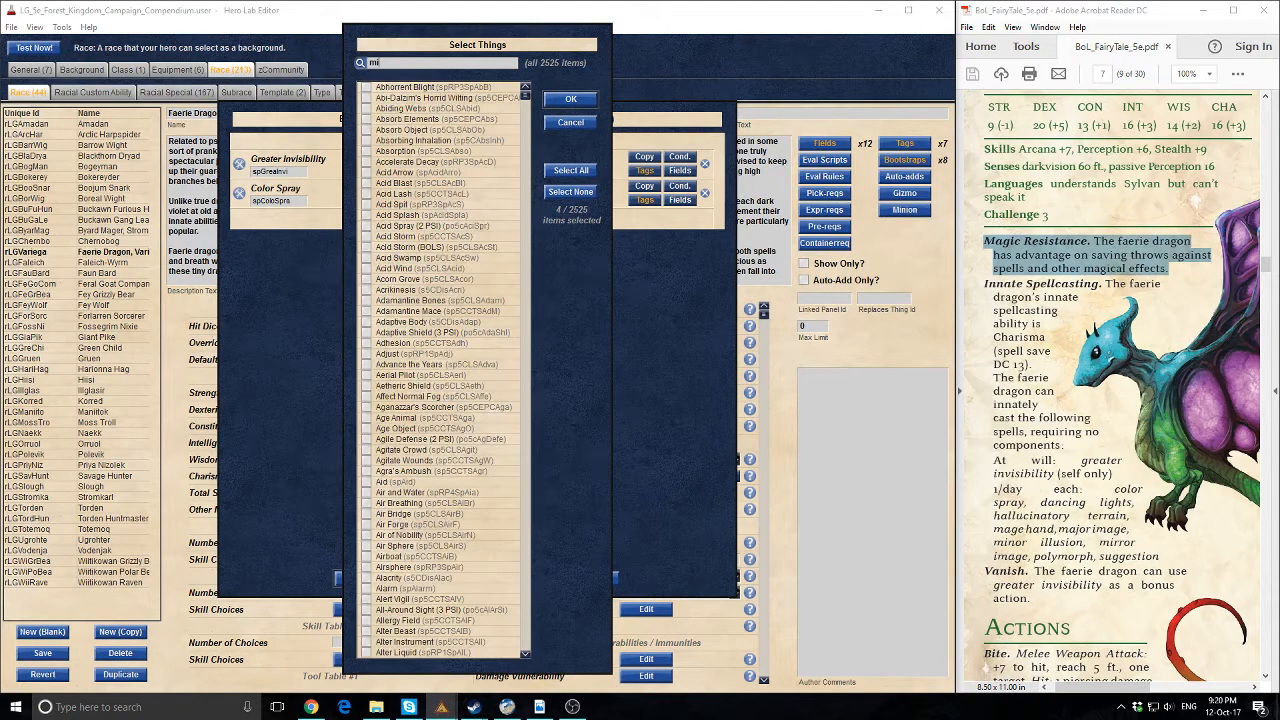
text(nor)
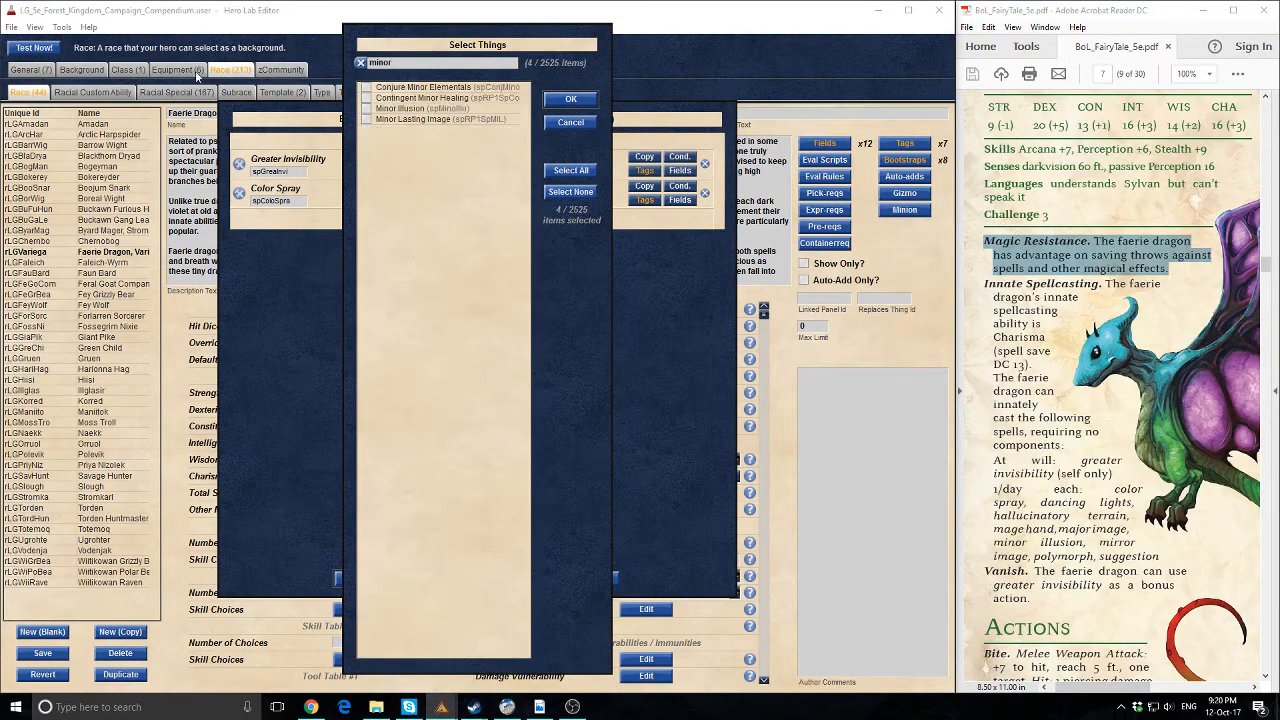
click(418, 108)
drag(424, 62, 220, 52)
text(mirro)
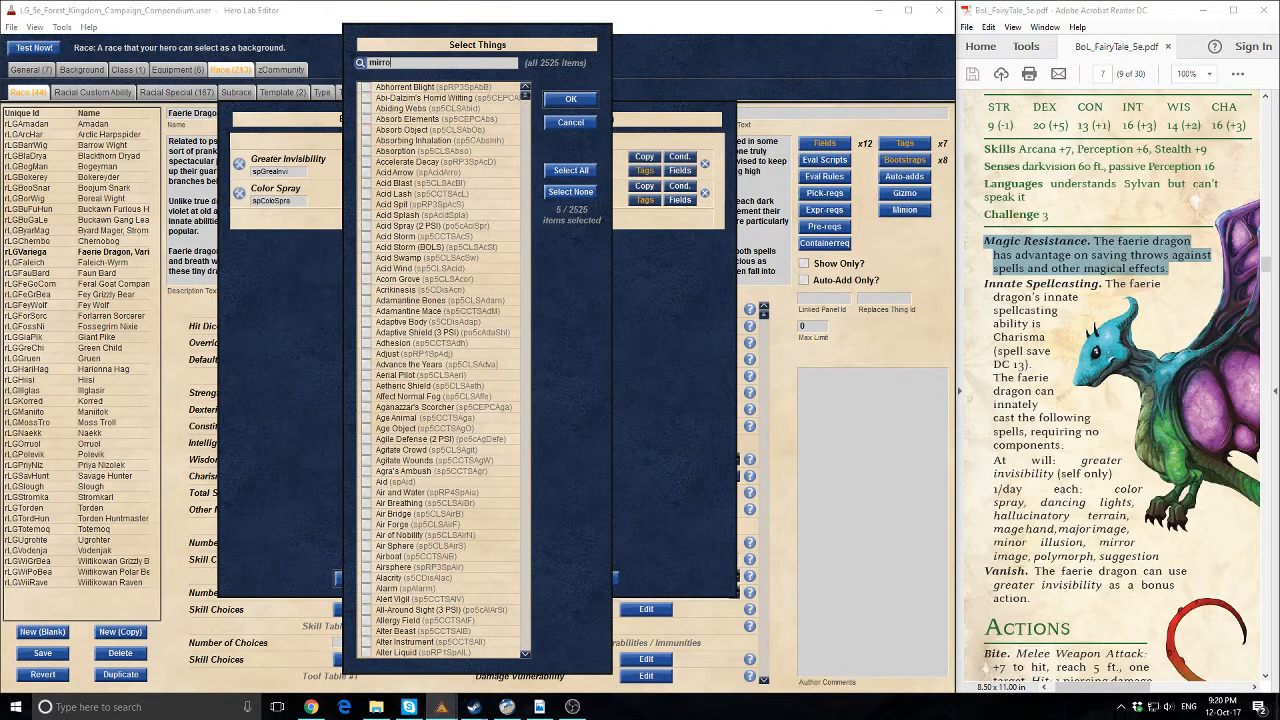
text(r iu)
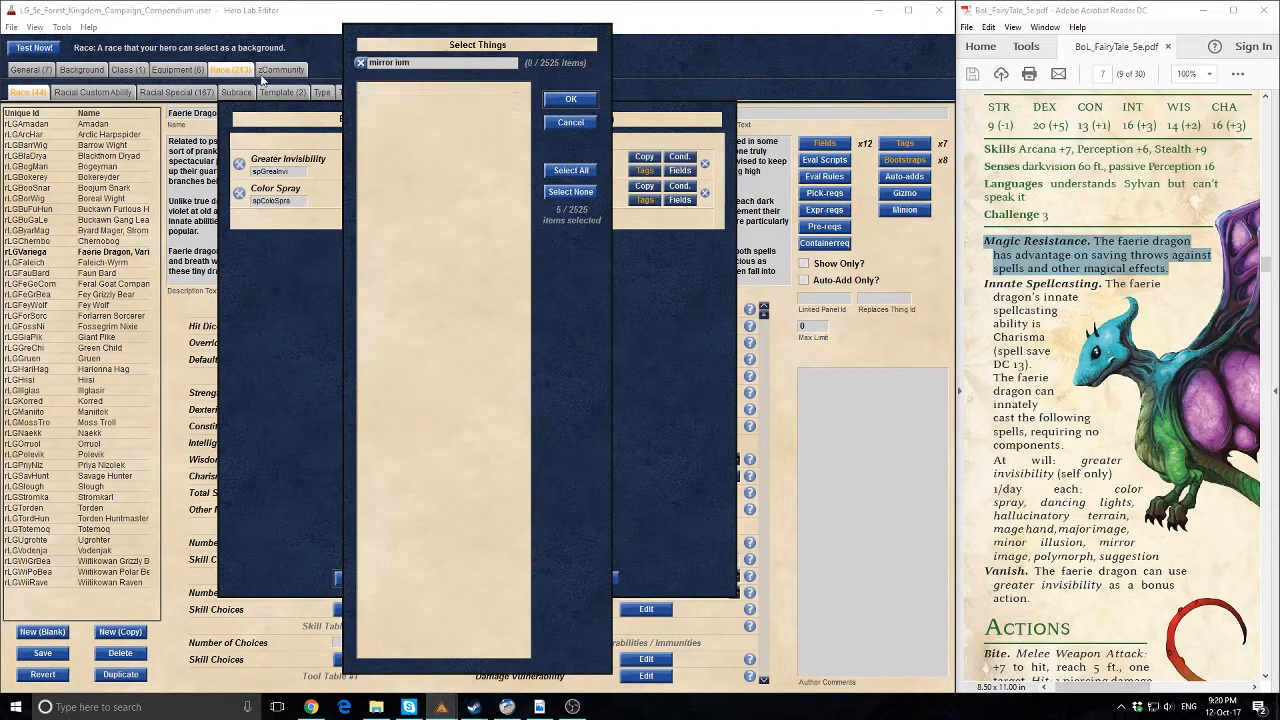
key(BackSpace)
text(m)
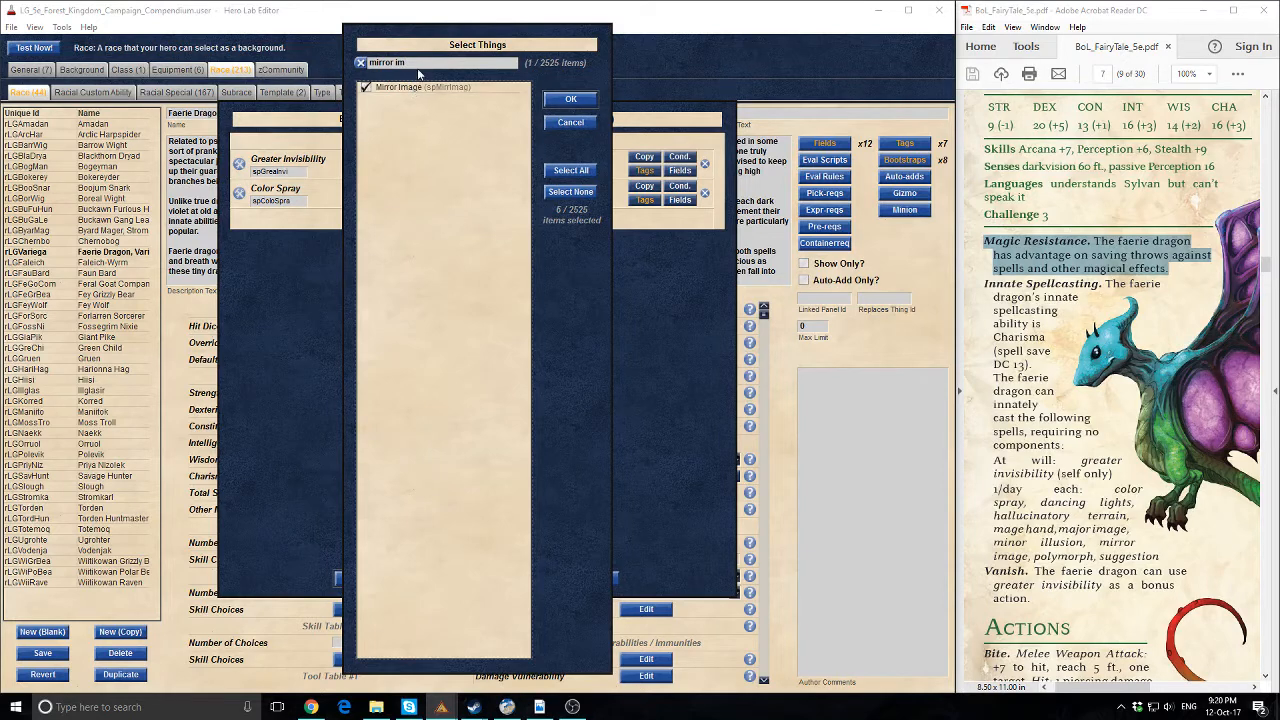
Include Polymorph and Suggestion in the selection and add all the selected spells to the race
key(Return)
text(pol)
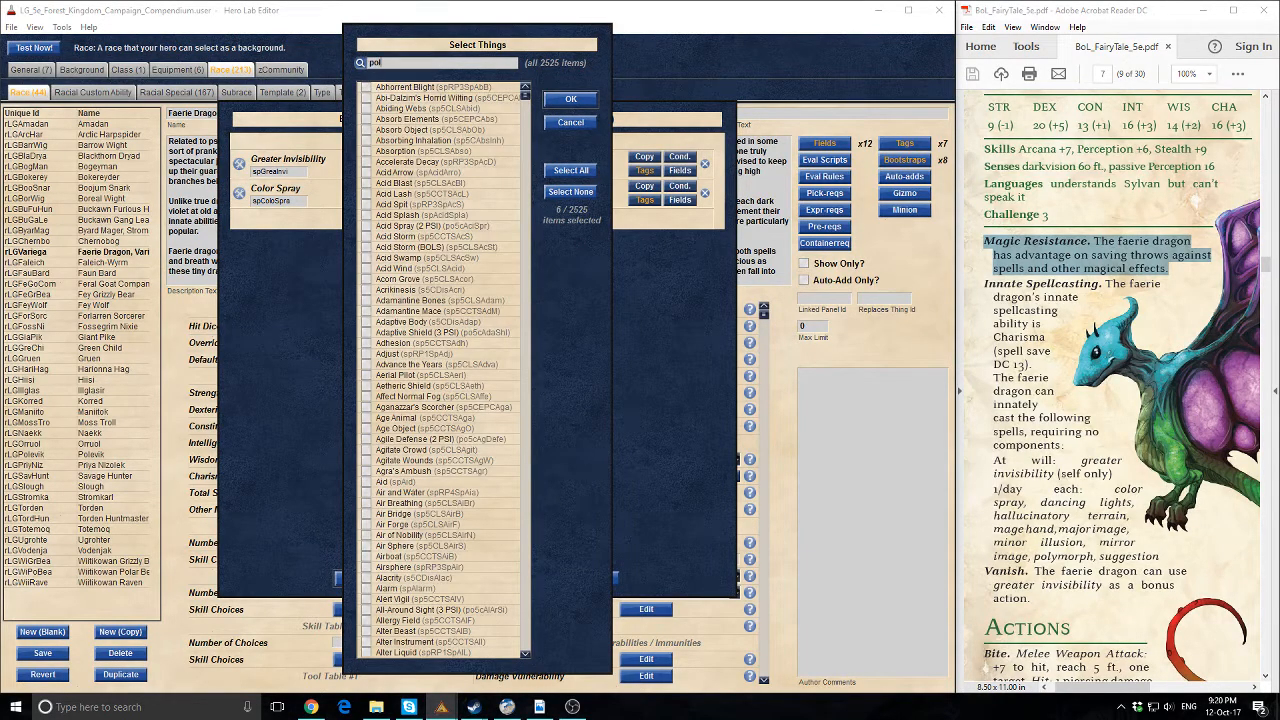
text(ym)
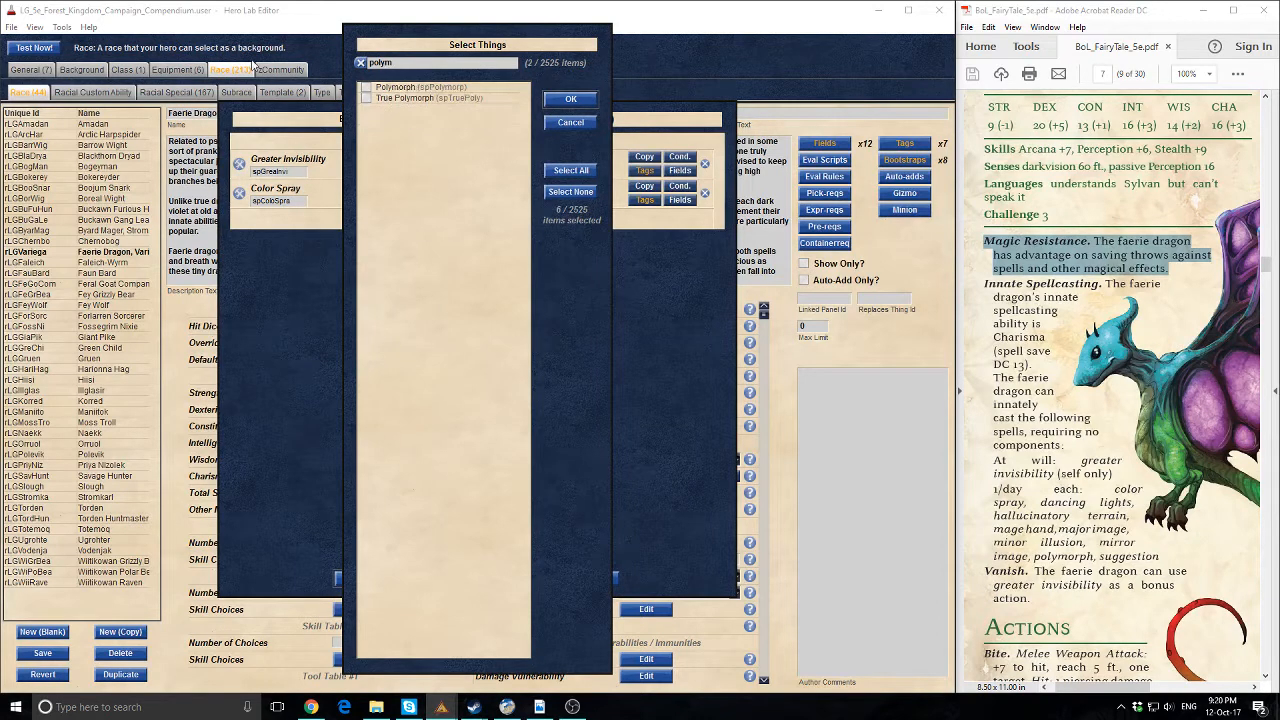
key(Return)
text(su)
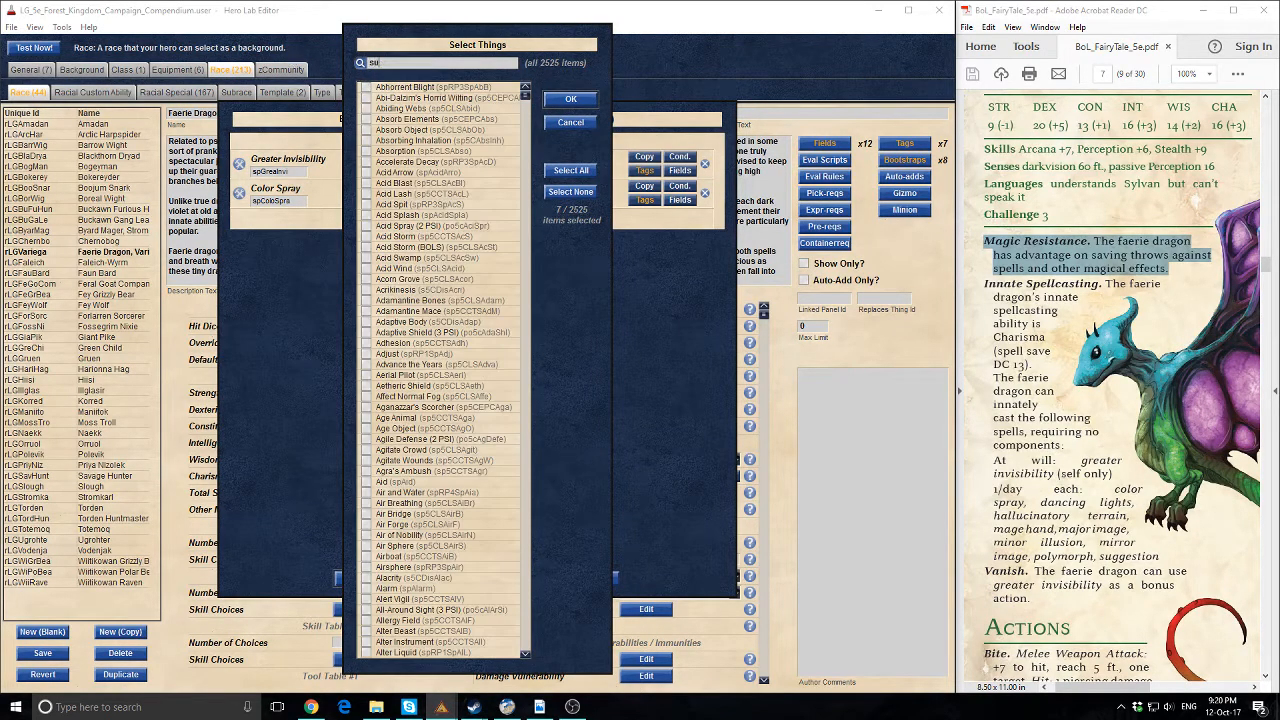
text(gges)
click(441, 98)
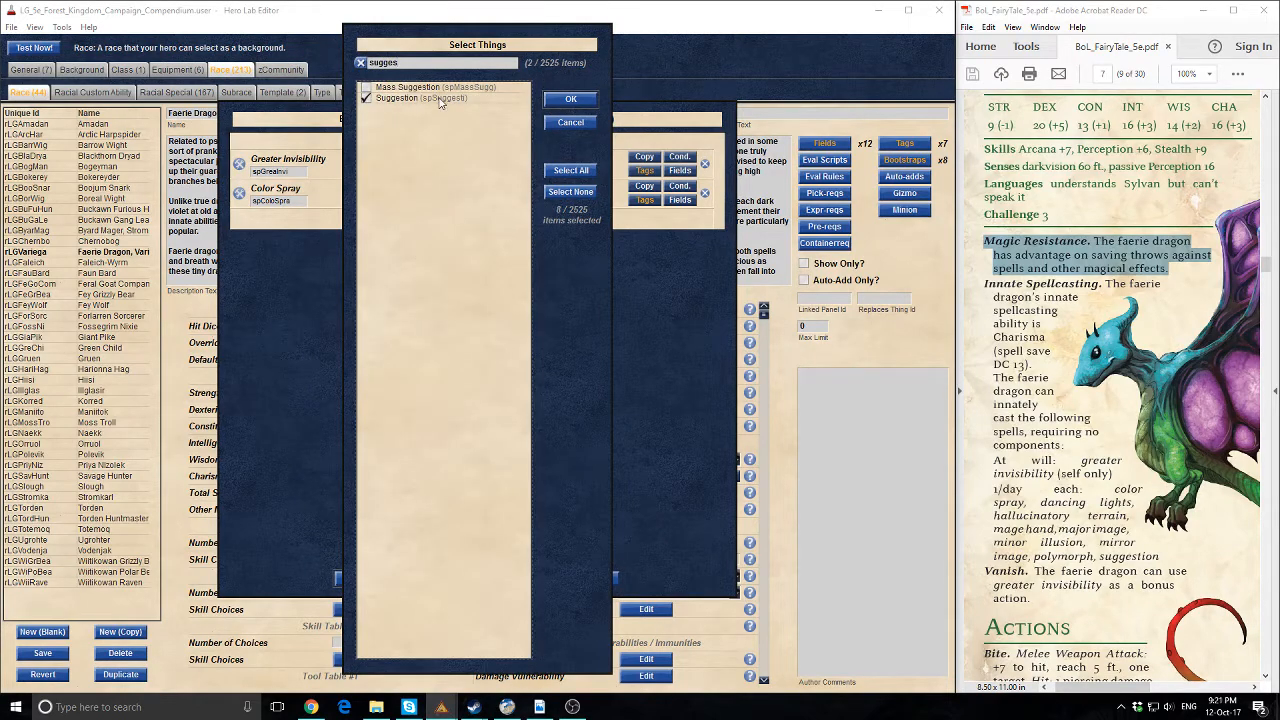
click(571, 100)
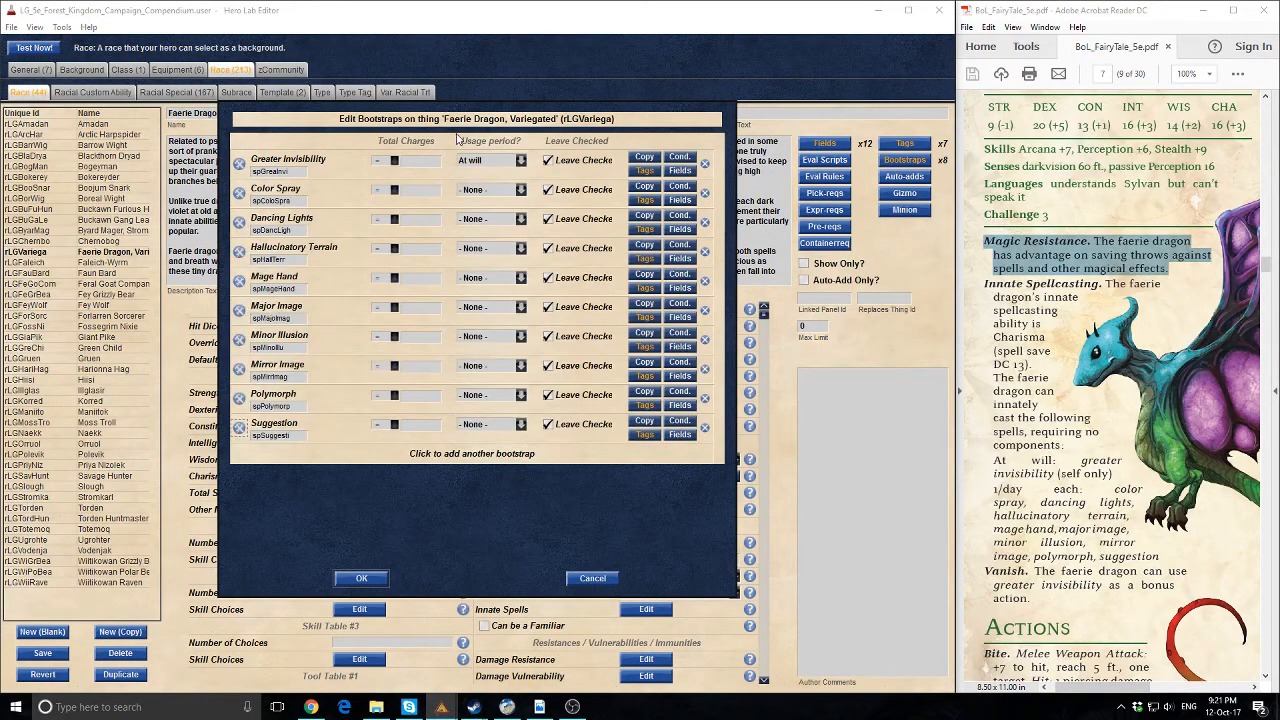
Set the usage period of Color Spray, Dancing Lights and Hallucinatory Terrain to /day
click(481, 192)
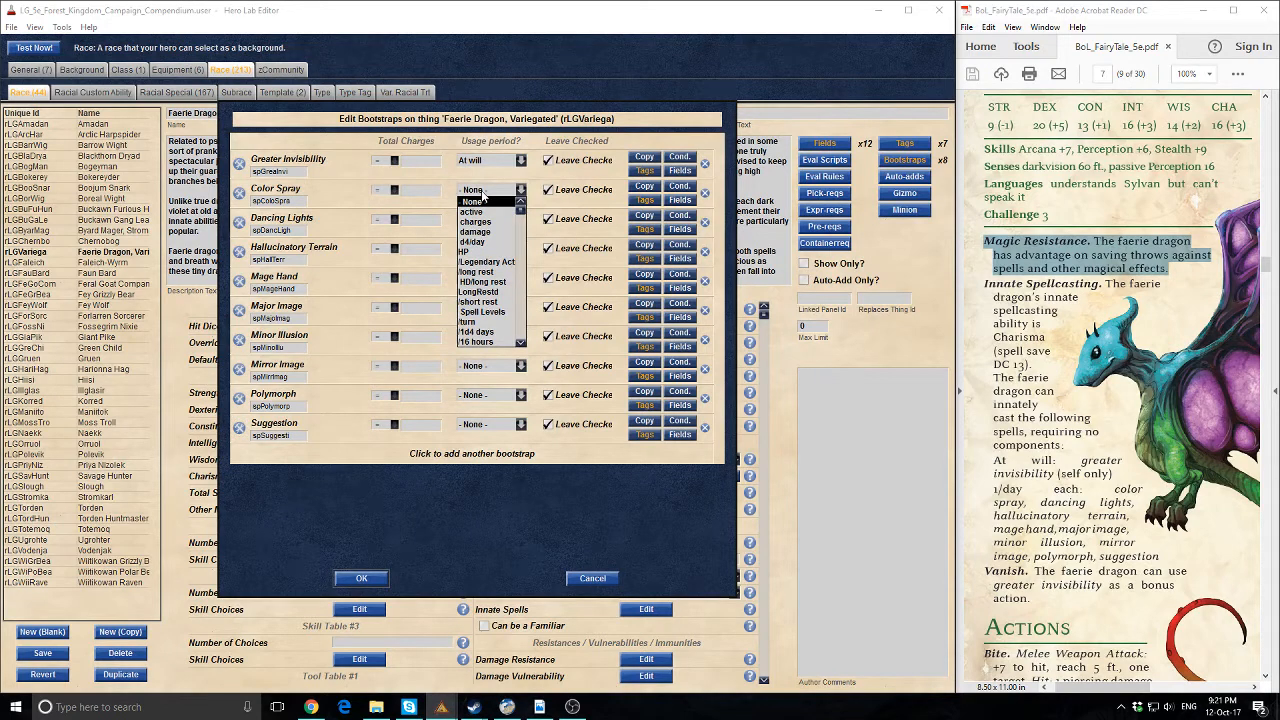
scroll(470, 290, down, 10)
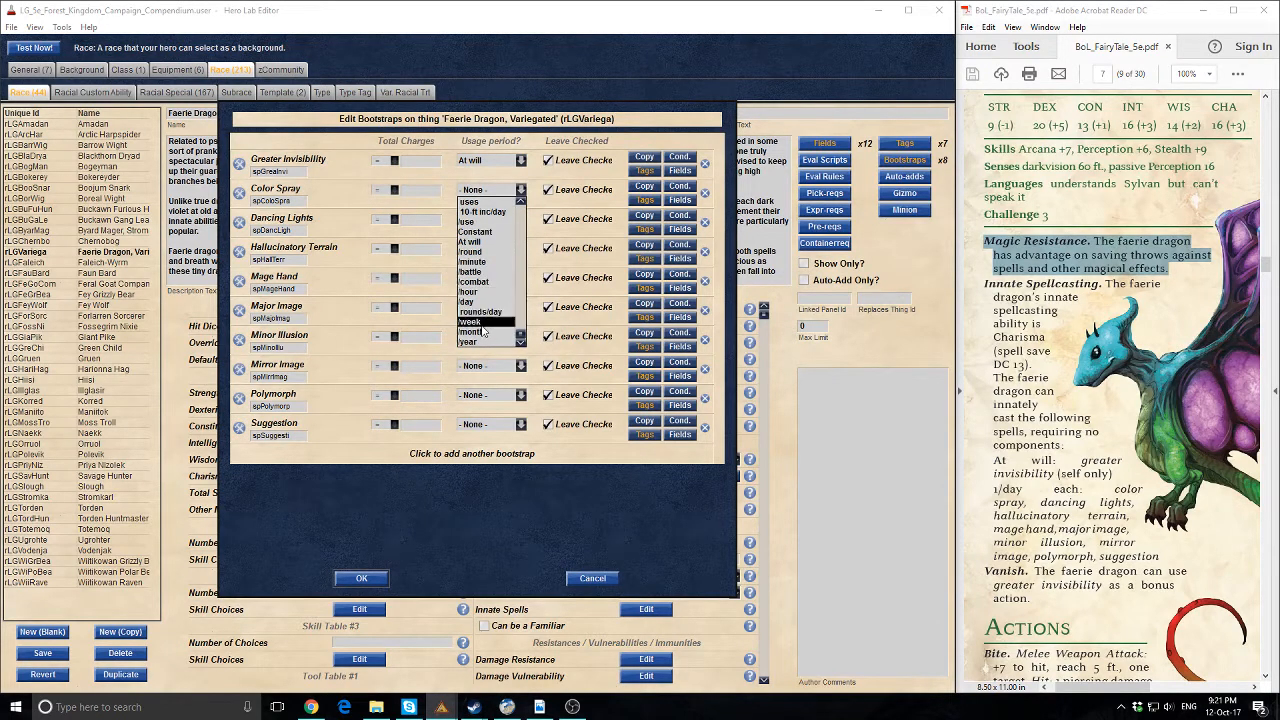
click(466, 302)
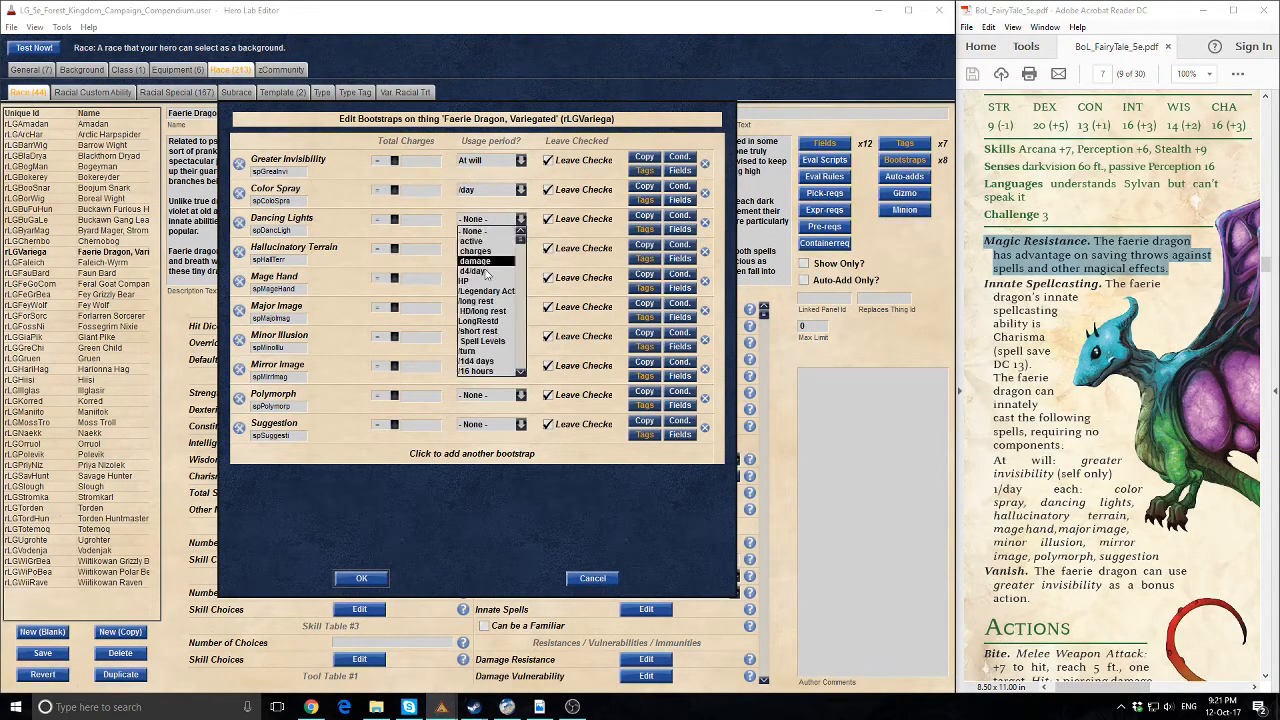
click(490, 219)
click(464, 331)
click(482, 250)
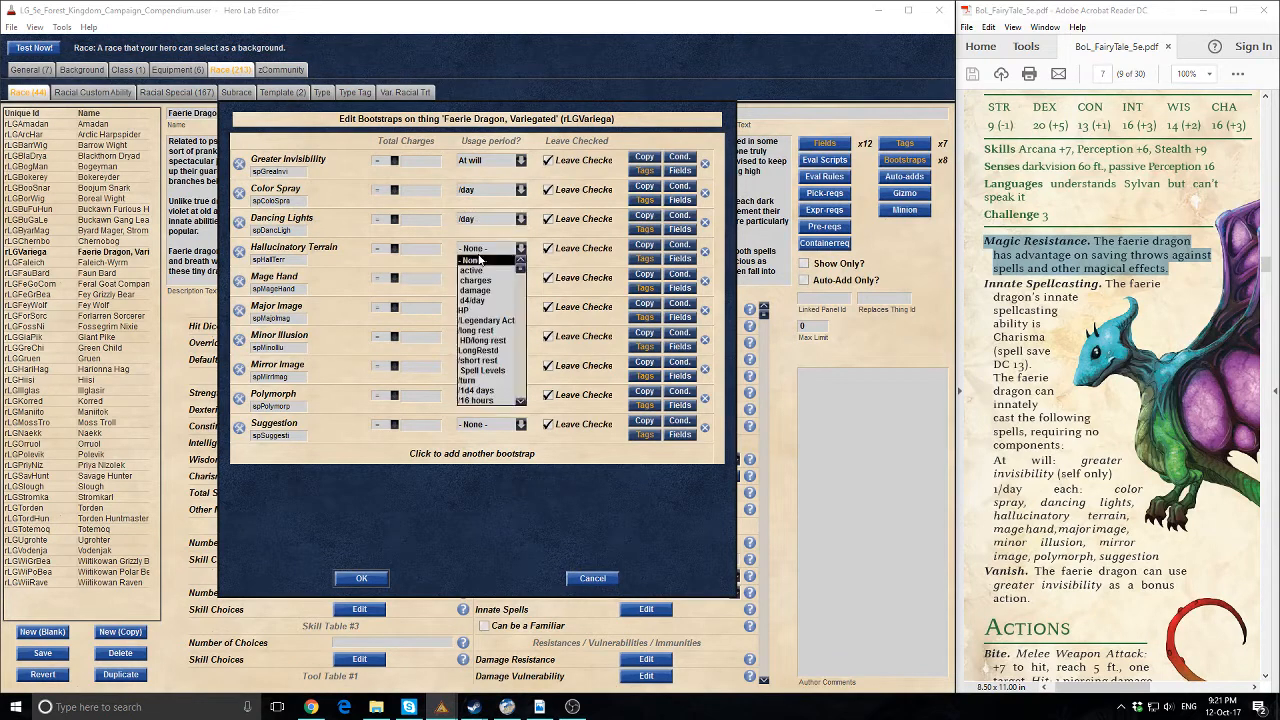
scroll(475, 325, down, 7)
click(474, 358)
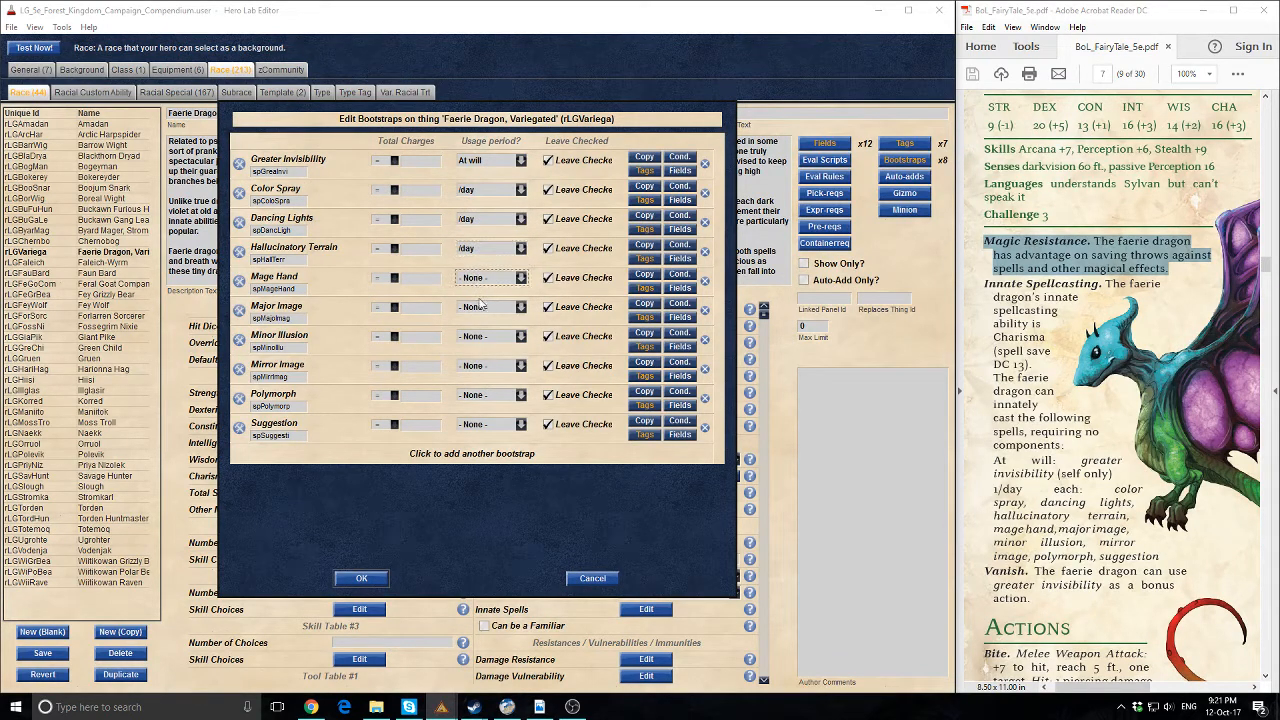
Set the usage period of Mage Hand, Major Image and Minor Illusion to /day
click(480, 278)
scroll(480, 330, down, 7)
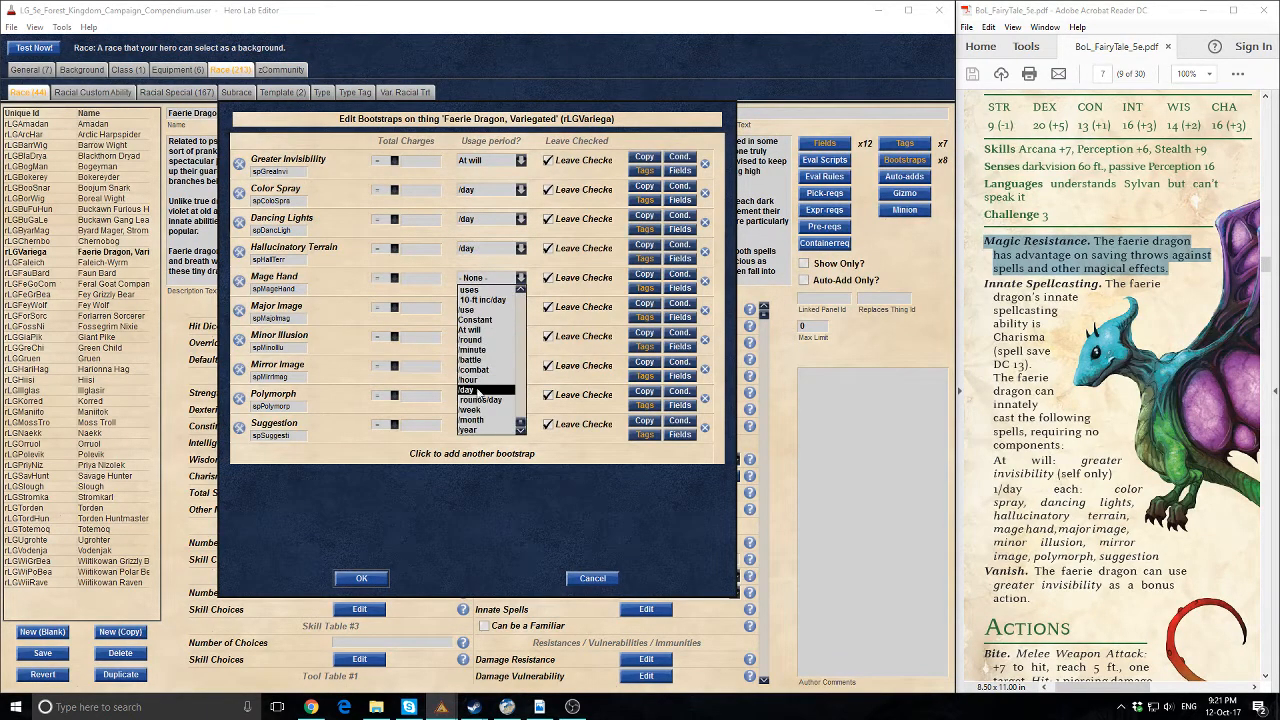
click(481, 392)
click(489, 308)
scroll(481, 400, down, 7)
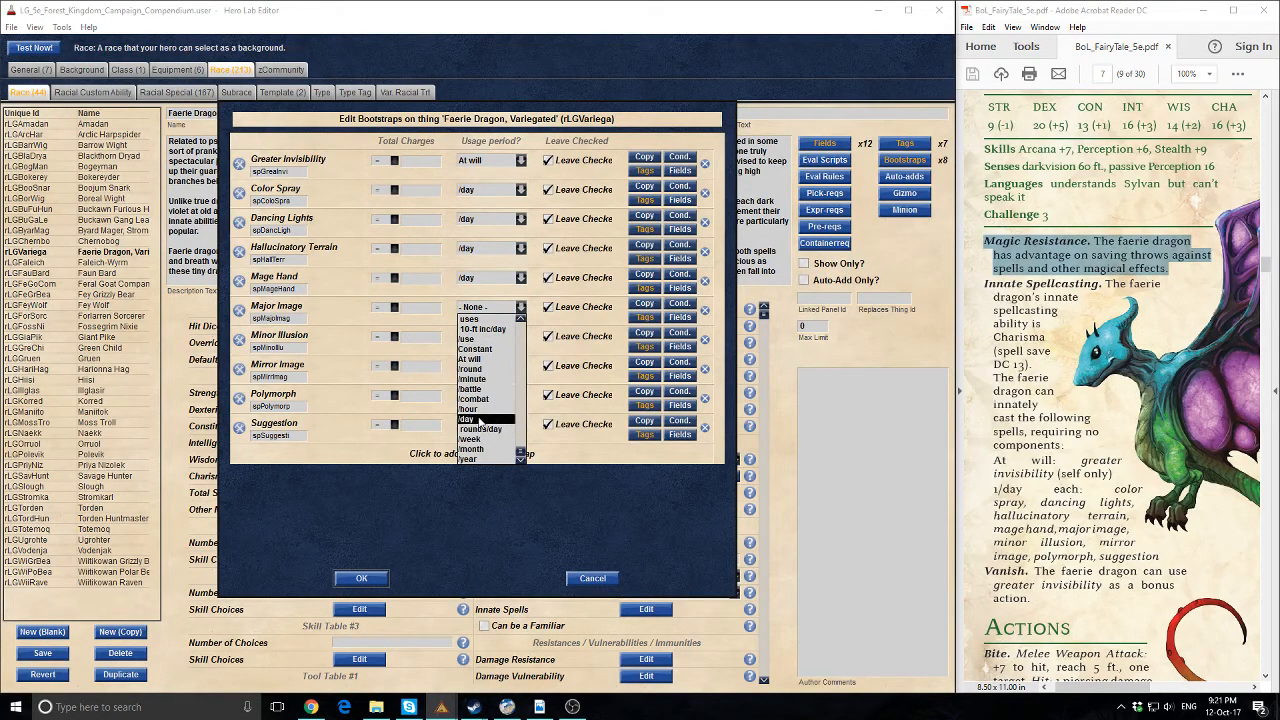
click(481, 425)
click(476, 337)
scroll(481, 400, down, 7)
click(485, 425)
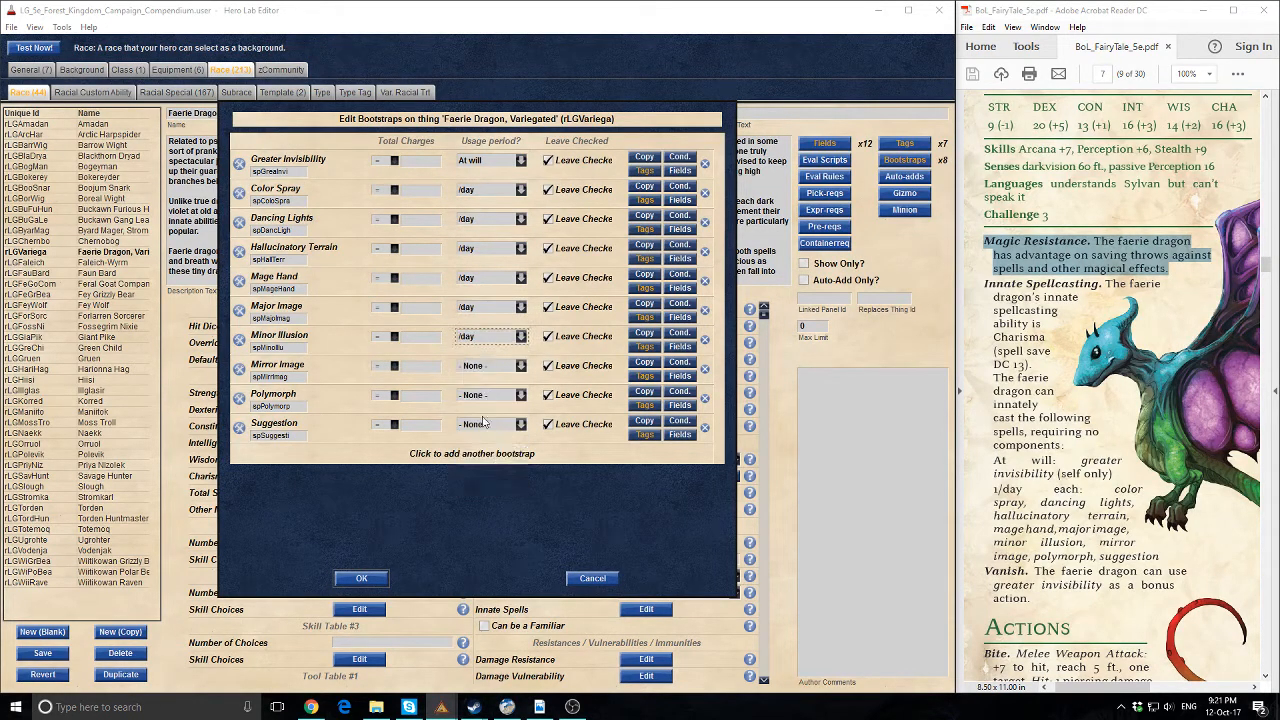
Set the usage period of Mirror Image, Polymorph and Suggestion to /day
click(484, 368)
scroll(478, 468, down, 5)
click(478, 478)
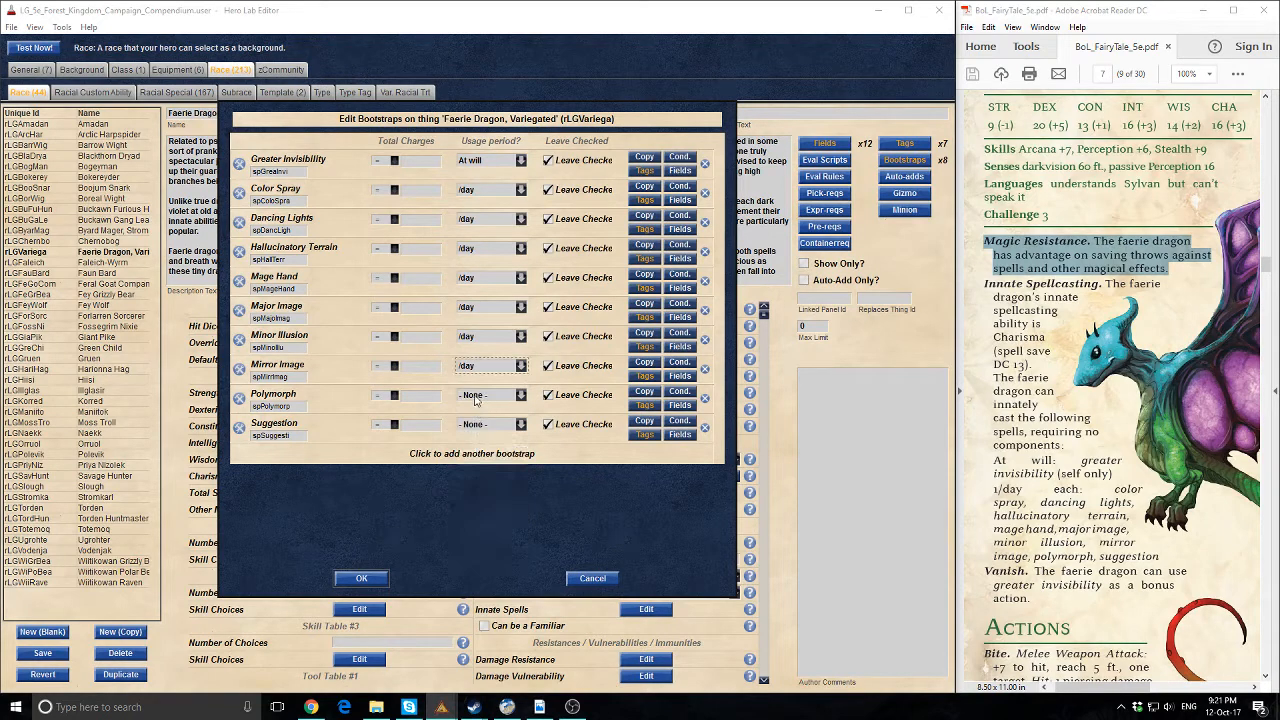
click(490, 395)
scroll(488, 470, down, 6)
click(490, 508)
click(486, 424)
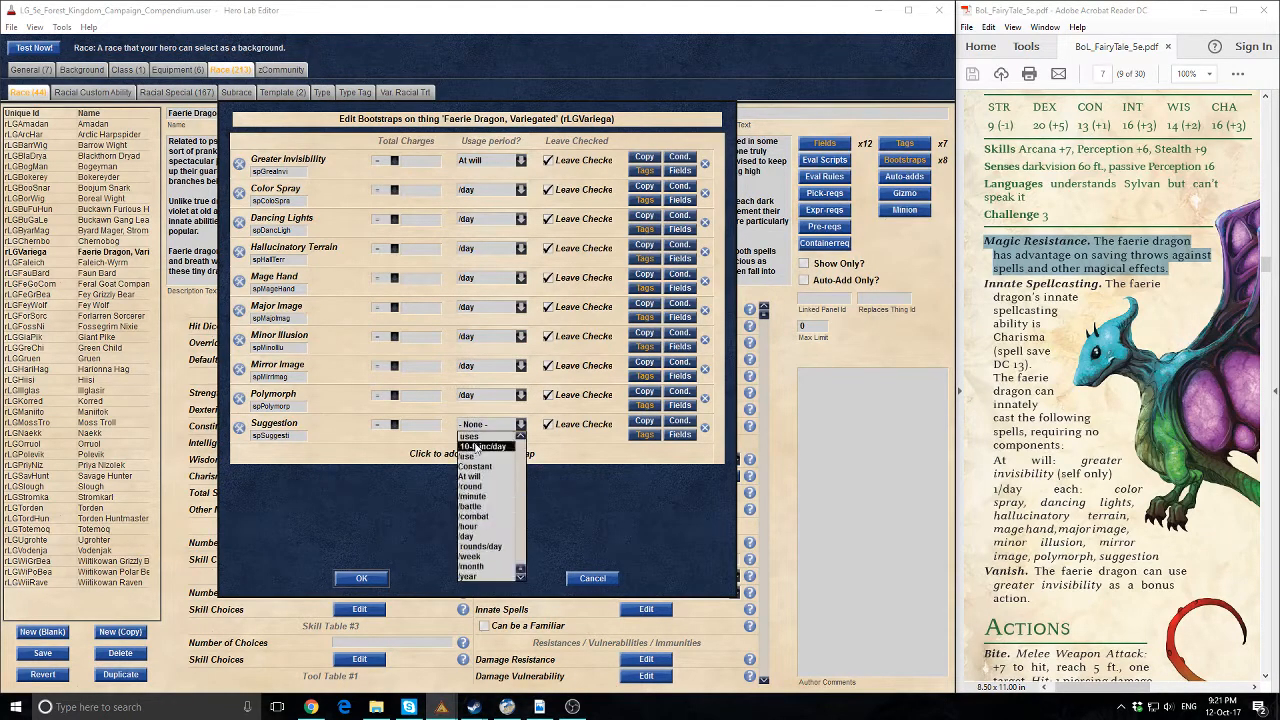
scroll(480, 490, down, 6)
click(480, 531)
Set the total charges to 1 for each of the nine /day spells, from Color Spray through Suggestion
click(428, 190)
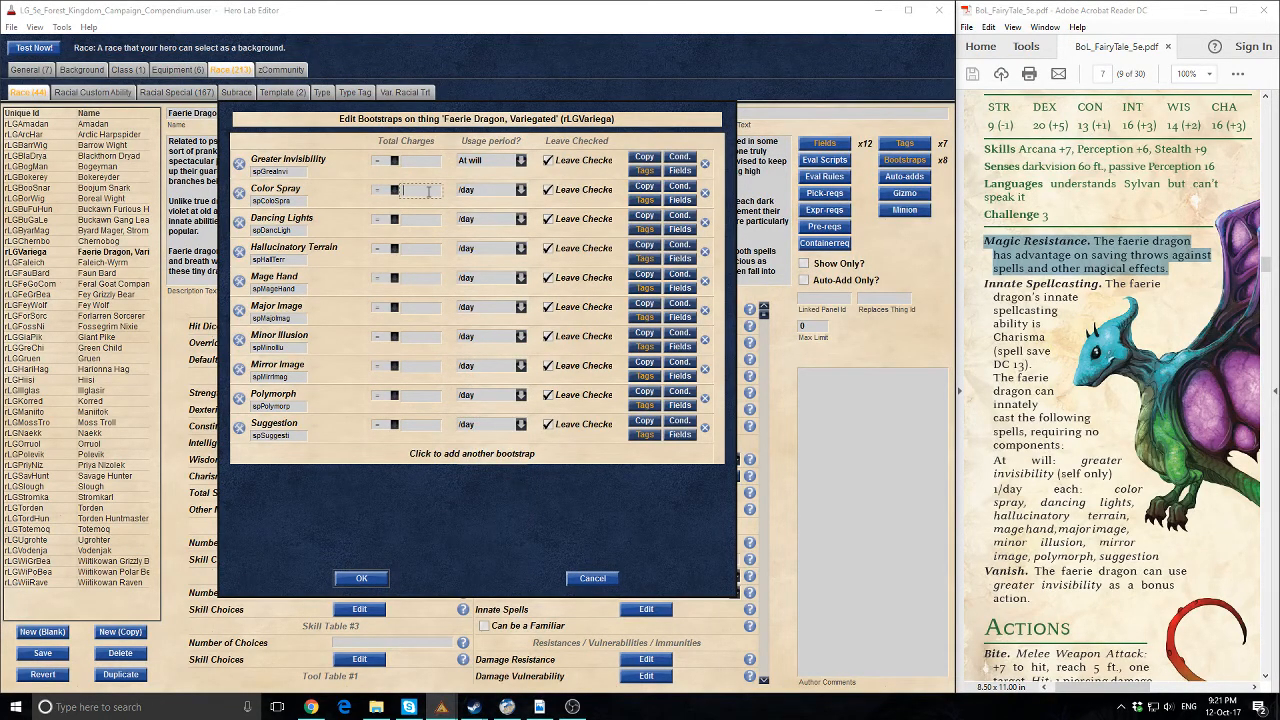
text(1)
click(428, 218)
text(1)
click(420, 248)
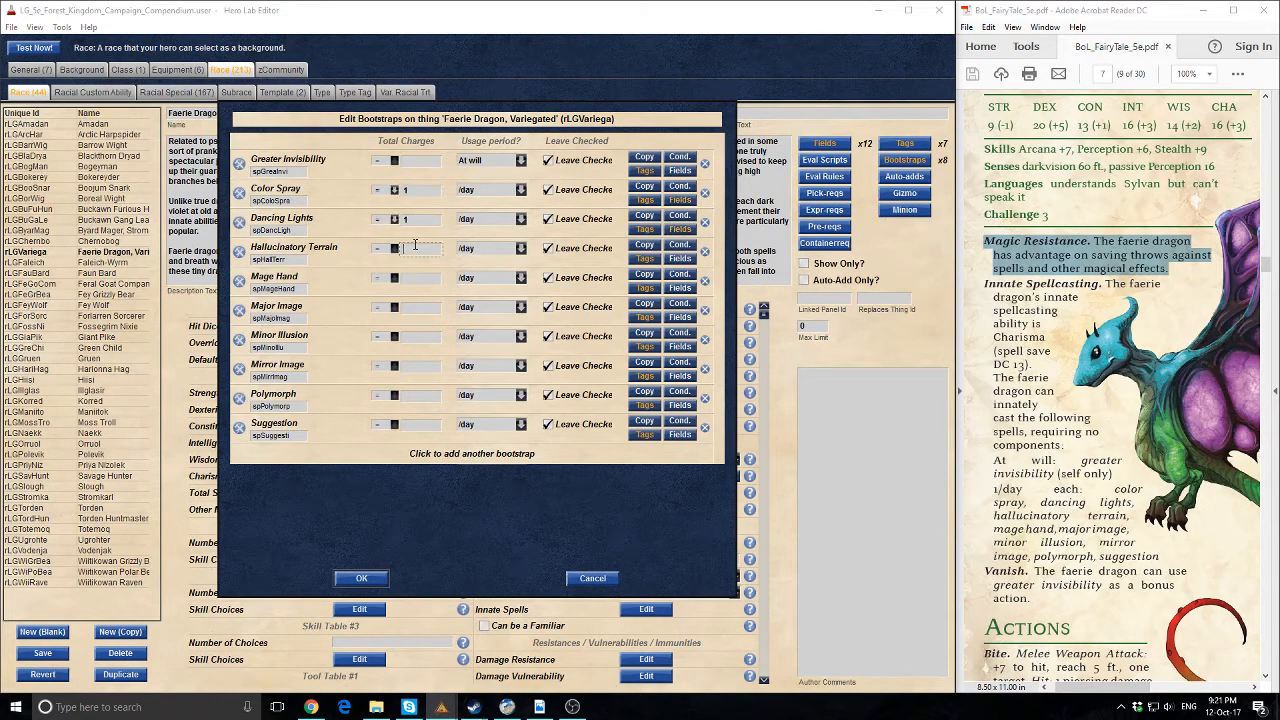
text(1)
click(418, 278)
text(1)
click(413, 307)
text(1)
click(416, 336)
text(1)
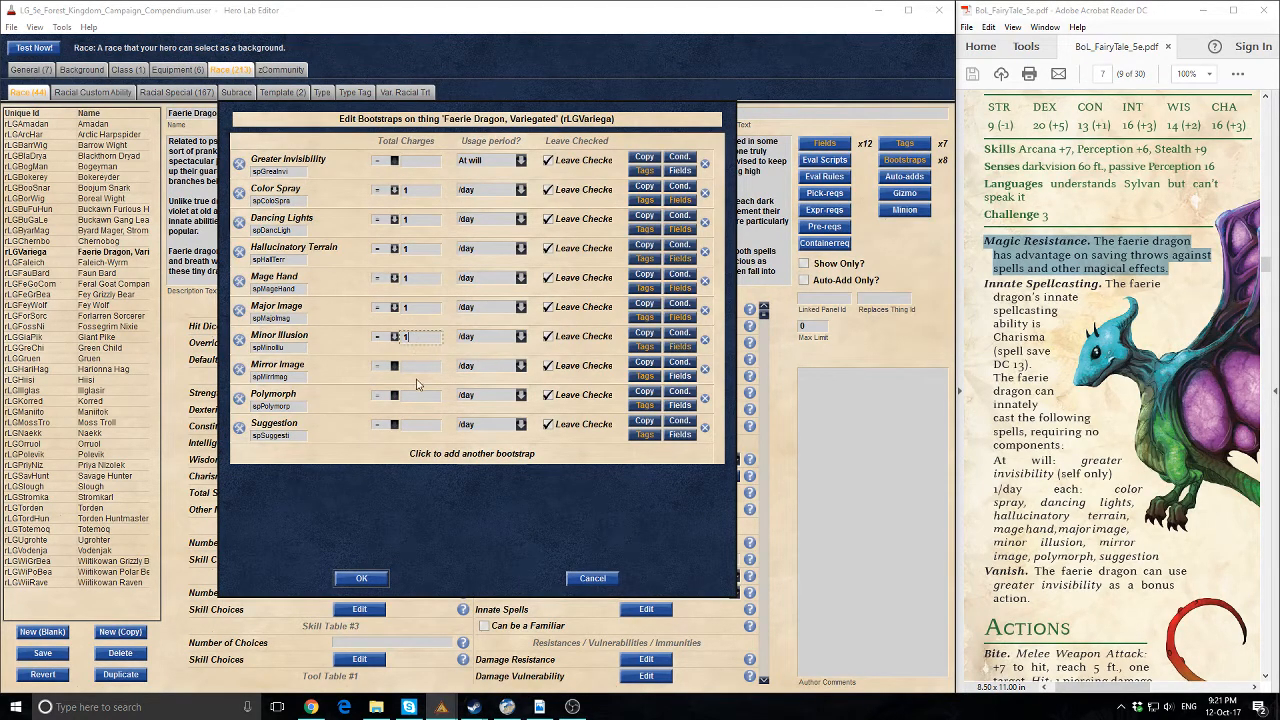
click(418, 365)
text(1)
click(420, 394)
text(1)
click(418, 424)
text(1)
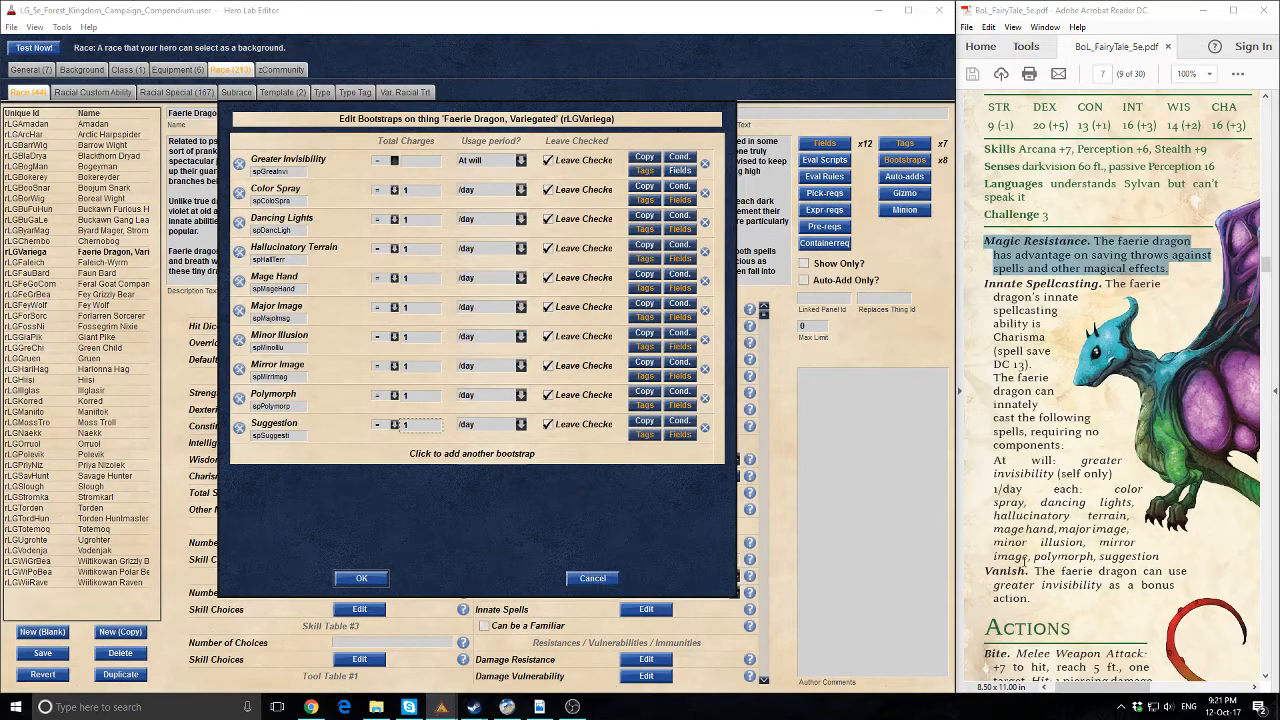
Accept the edited innate spell list, and duplicate the existing Vanish racial special as the base for the dragon's version
drag(1030, 601, 988, 546)
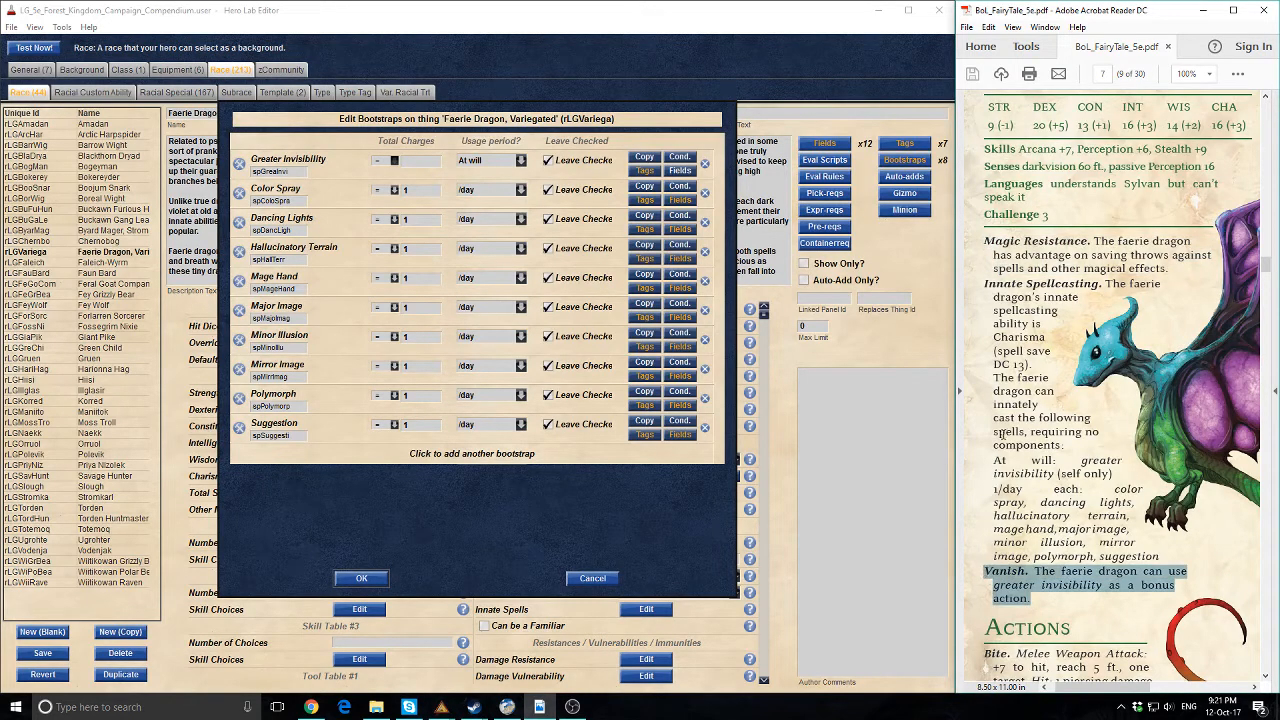
click(361, 578)
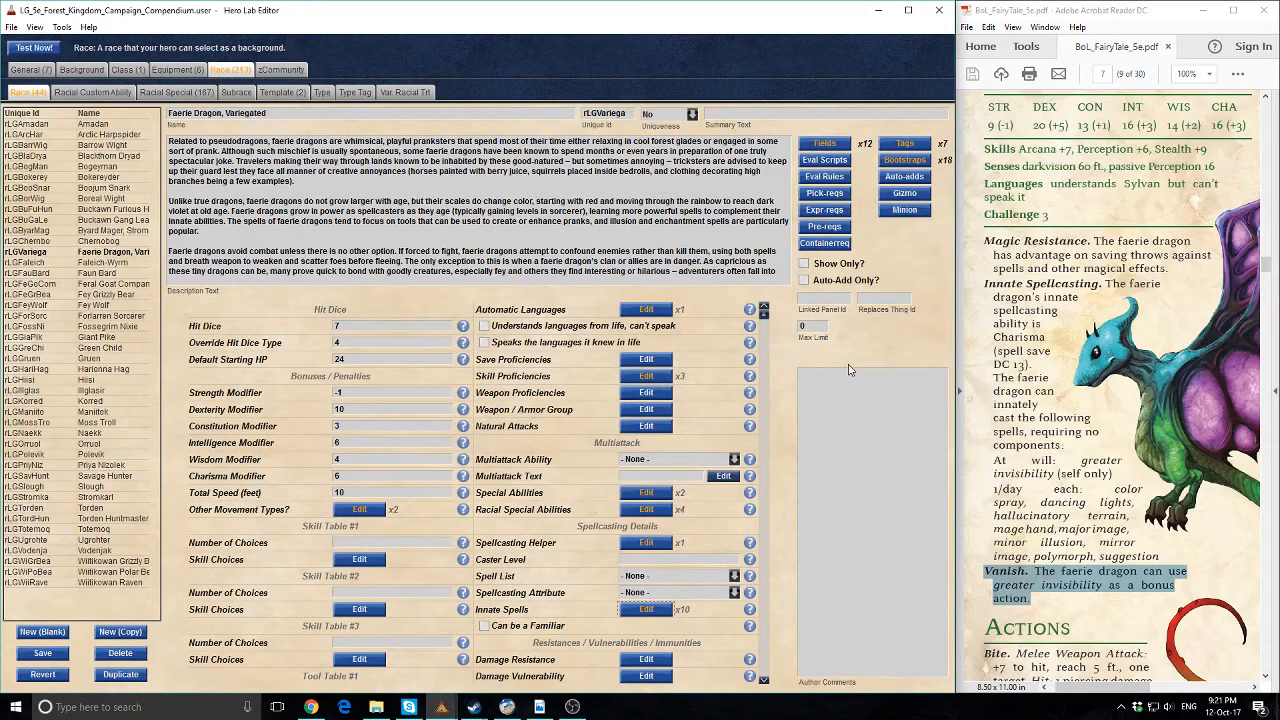
click(165, 92)
scroll(76, 445, down, 10)
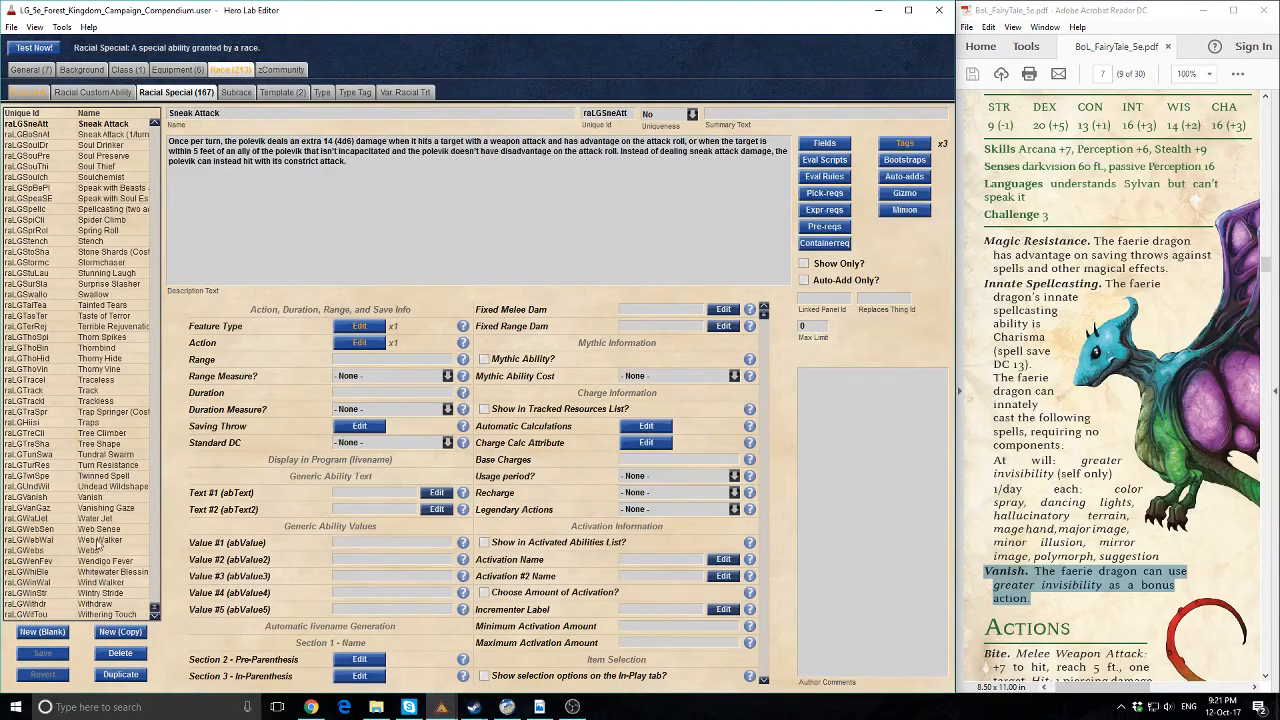
click(96, 498)
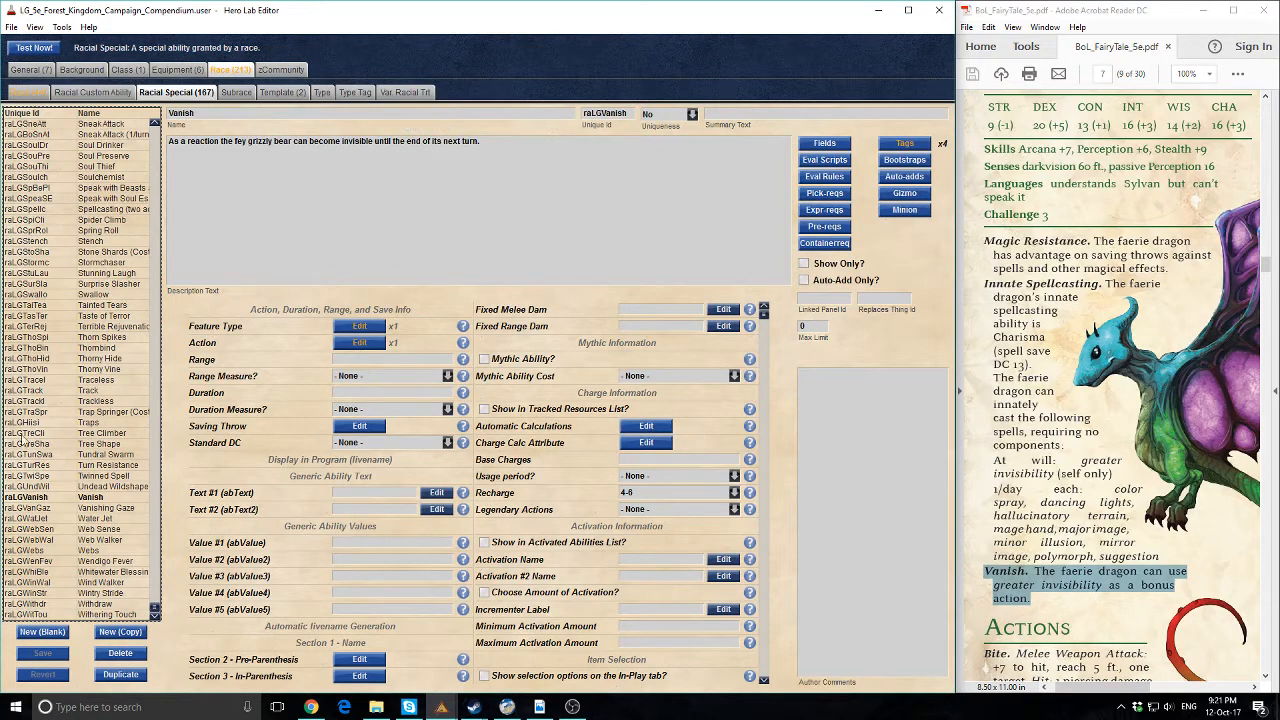
click(118, 675)
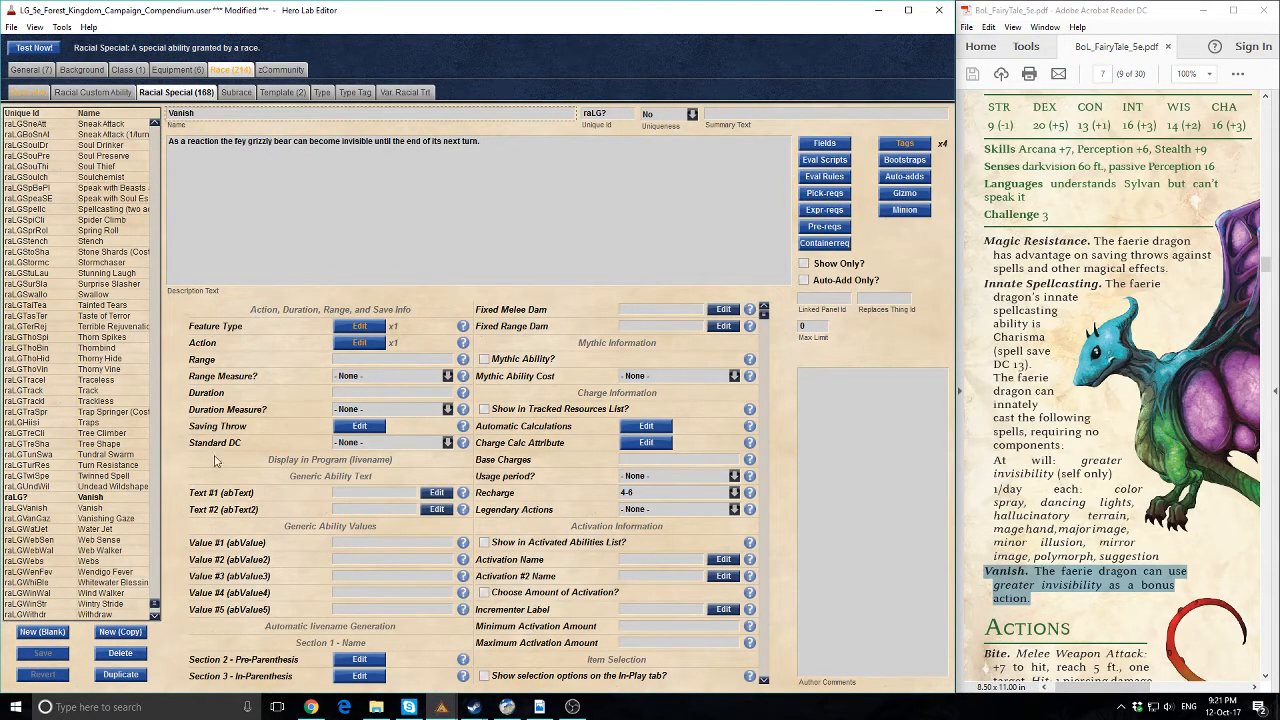
Replace the copy's description with the PDF's Vanish text, "The faerie dragon can use greater invisibility as a bonus action.", on one line
click(1034, 602)
drag(1034, 602, 1034, 571)
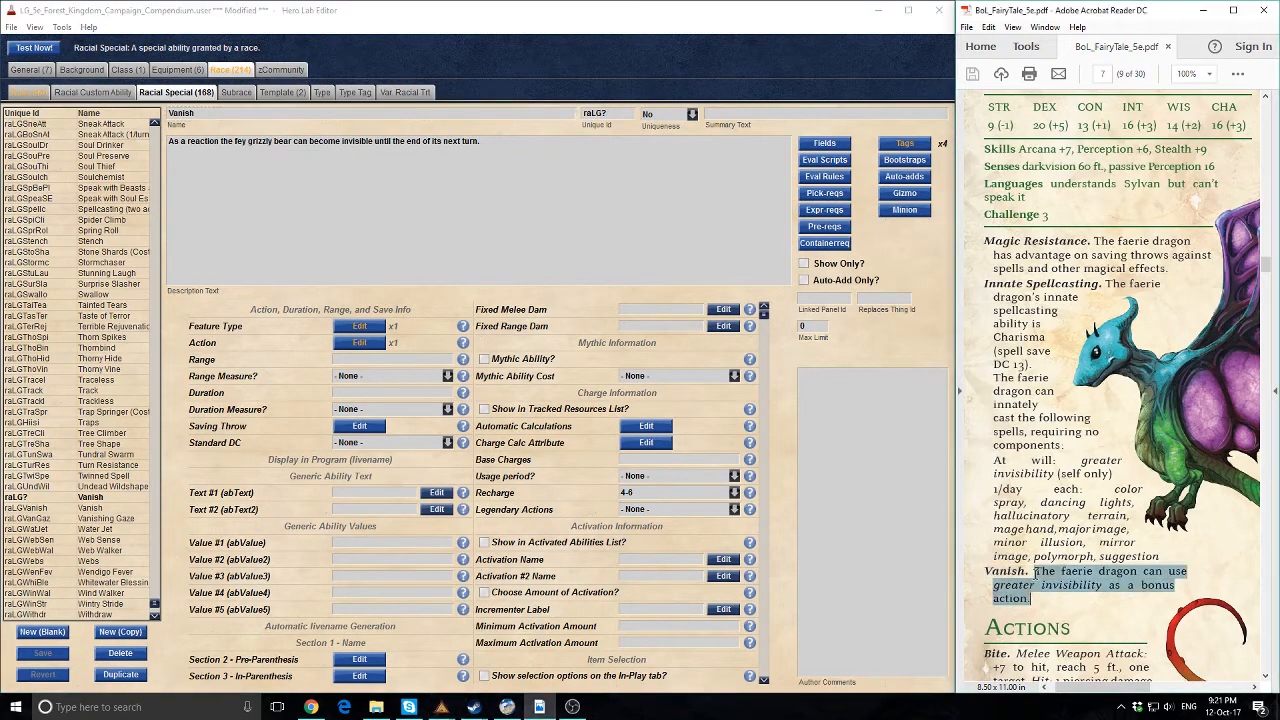
key(ctrl+c)
click(400, 141)
key(ctrl+a)
key(ctrl+v)
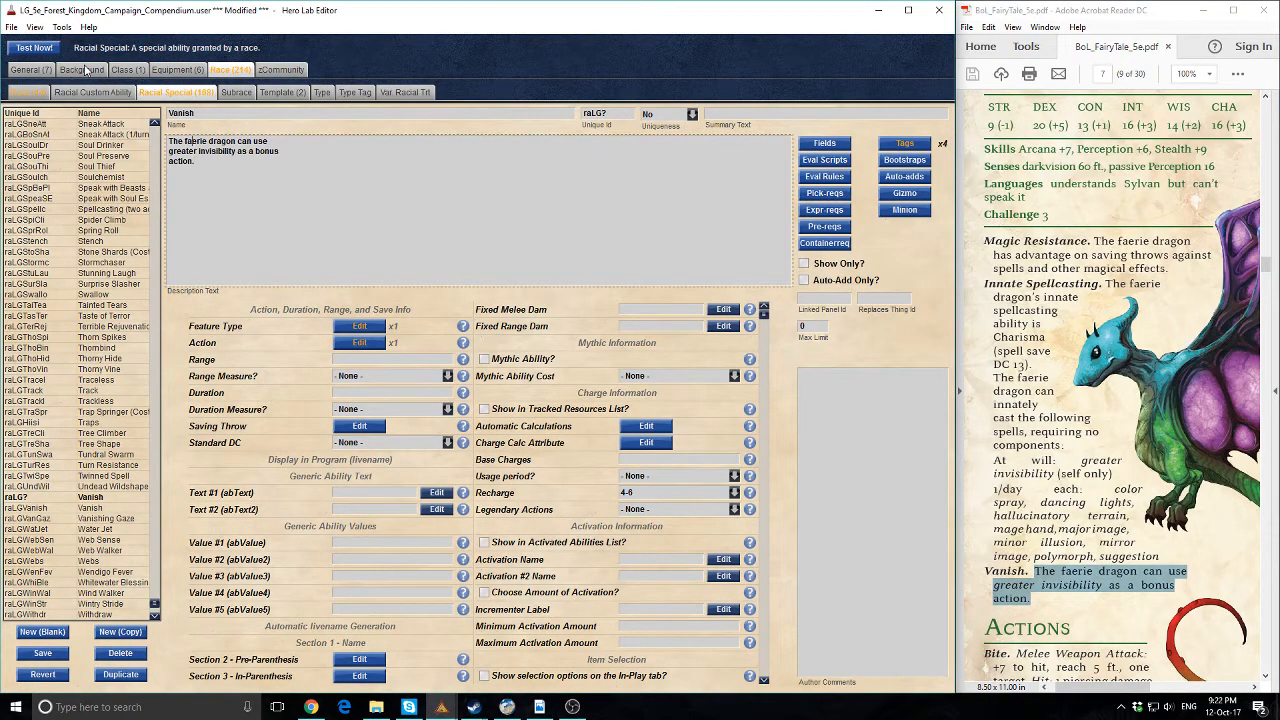
key(End)
key(Delete)
key(End)
key(Delete)
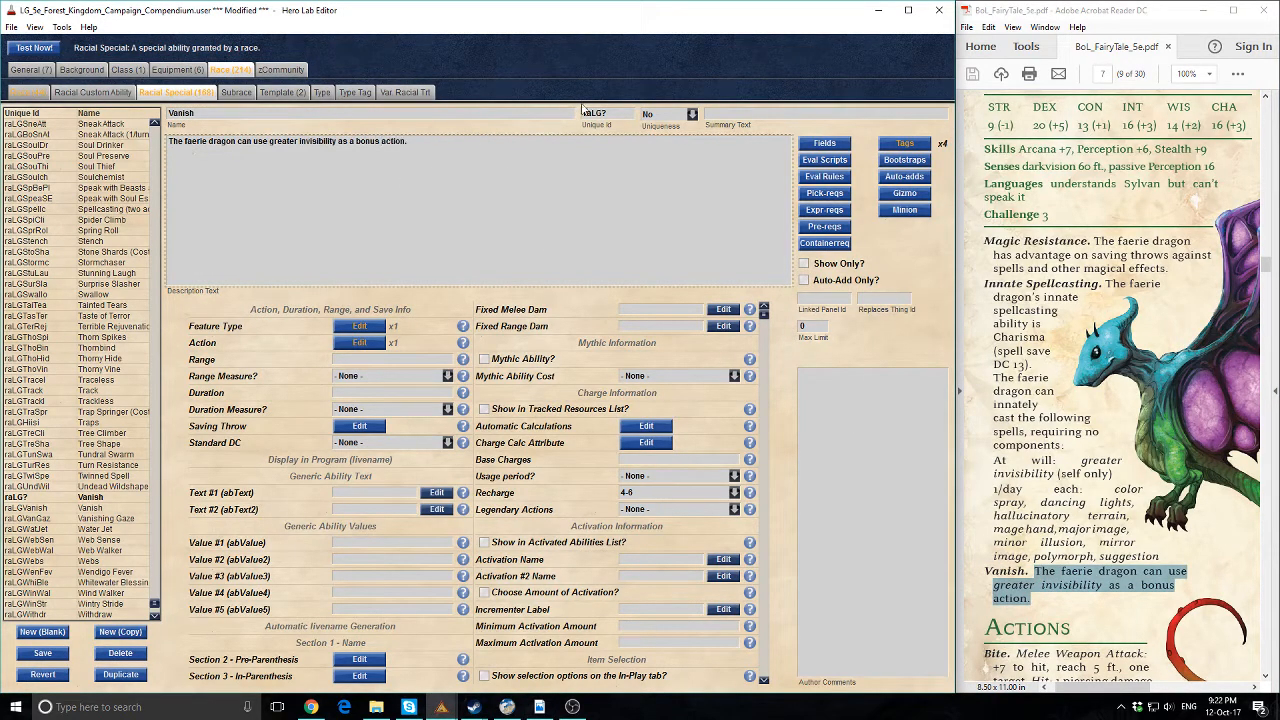
Set the copied Vanish ability's unique ID to raLGVaVani, checking the variegated faerie dragon's race entry for the naming
click(613, 112)
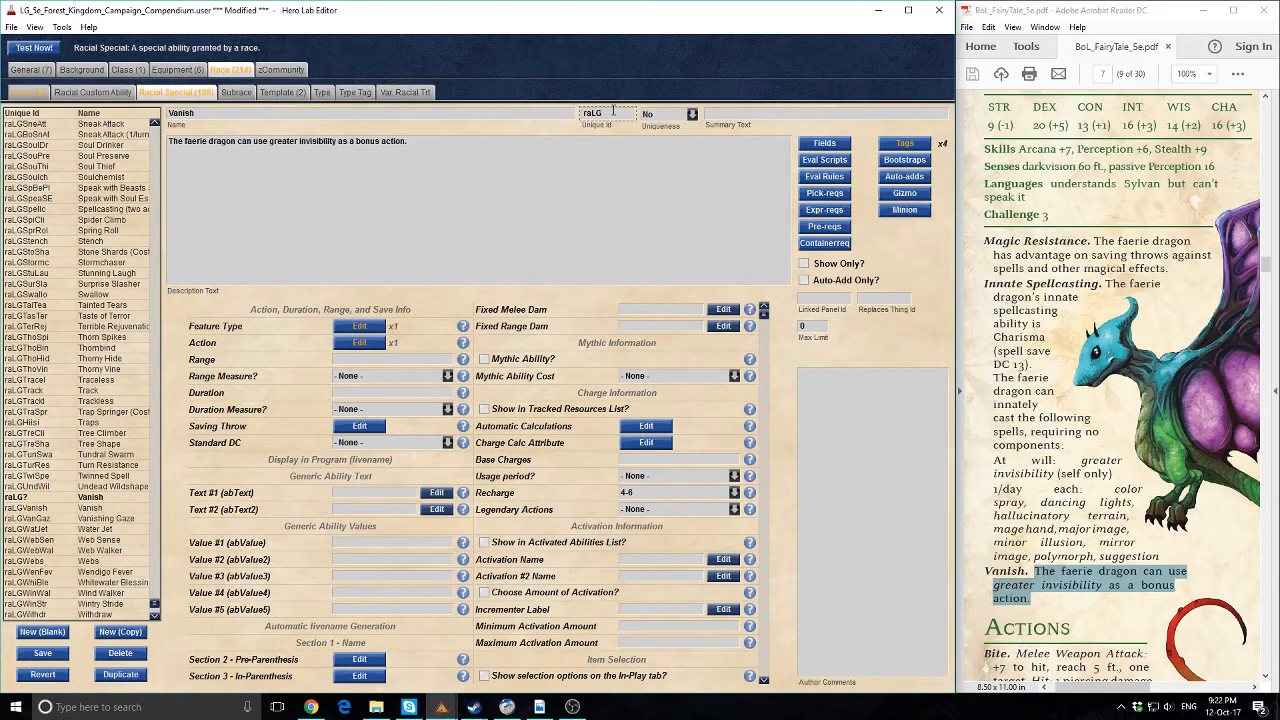
click(32, 93)
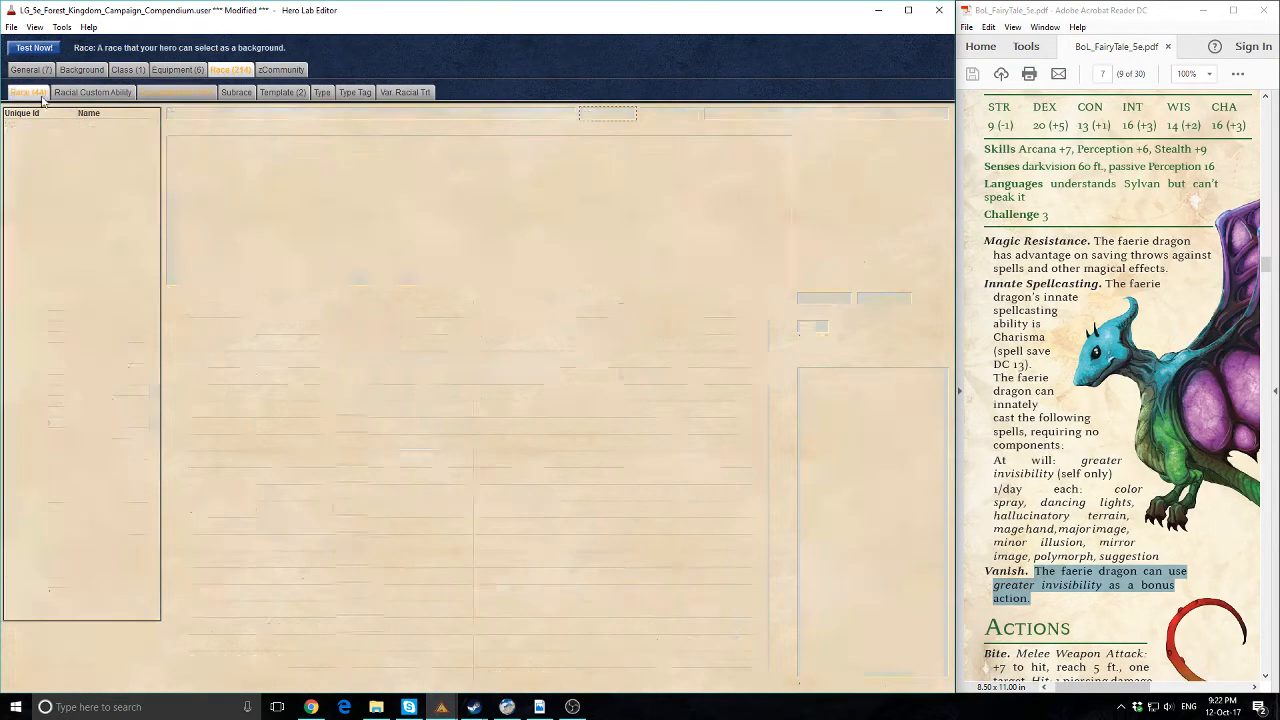
drag(279, 114, 229, 112)
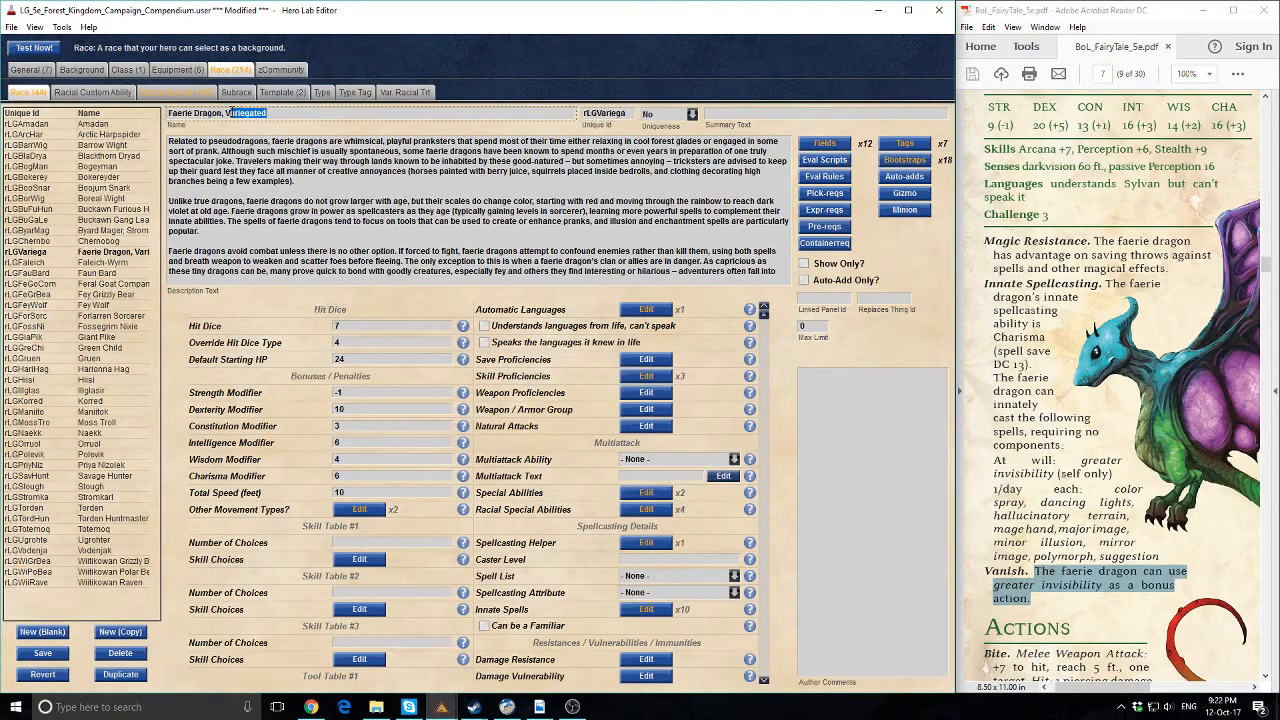
click(189, 95)
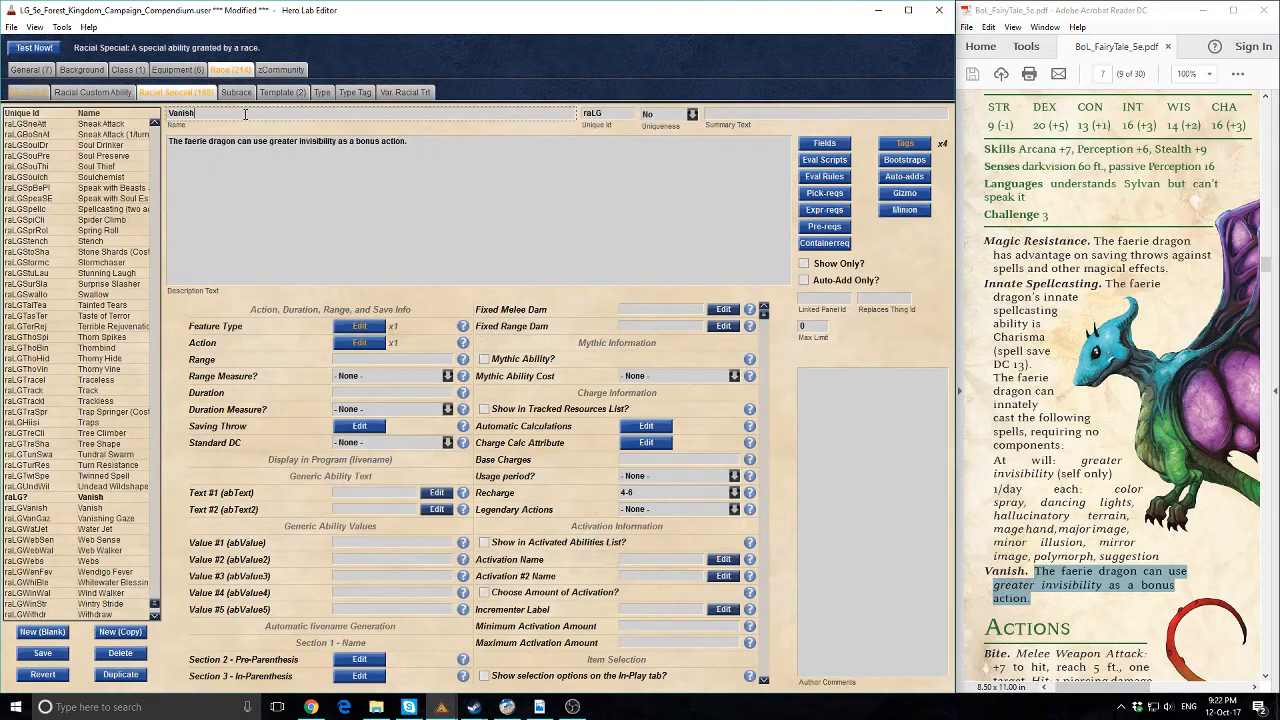
click(608, 113)
key(ctrl+v)
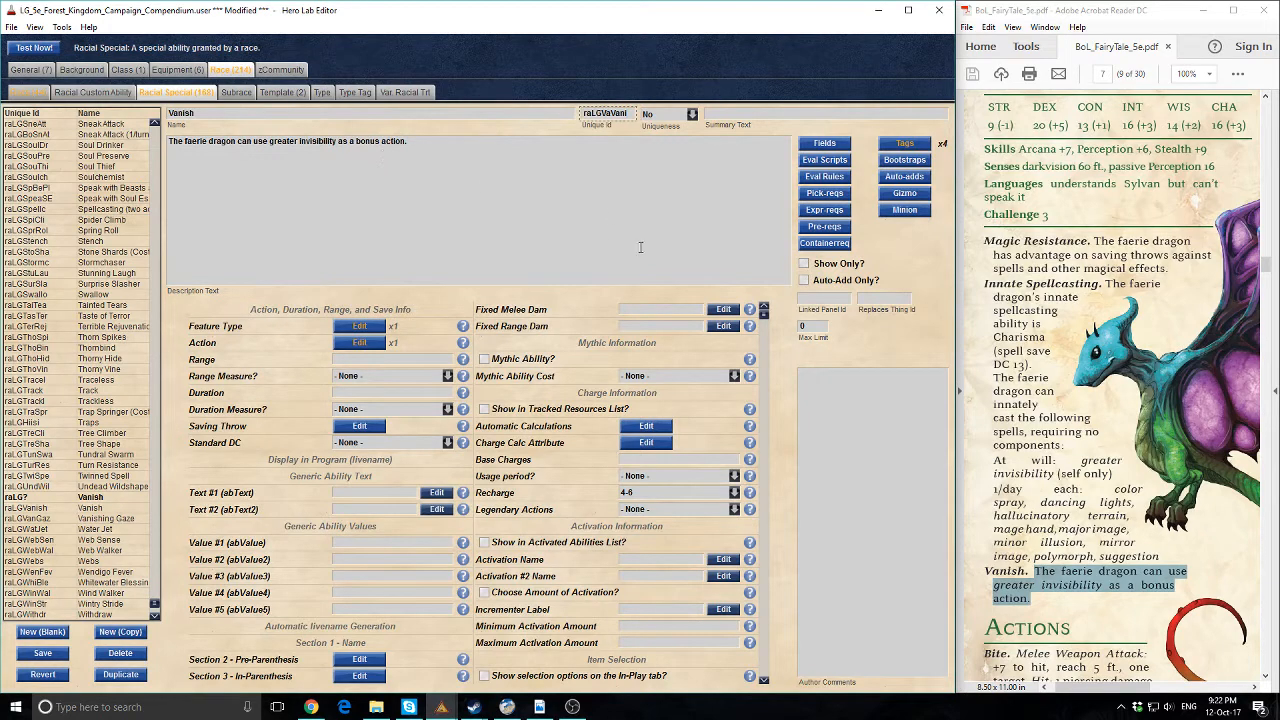
Check the Vanish ability's feature type tags and the dragon's statblock in Hero Lab without changing the tags
click(378, 326)
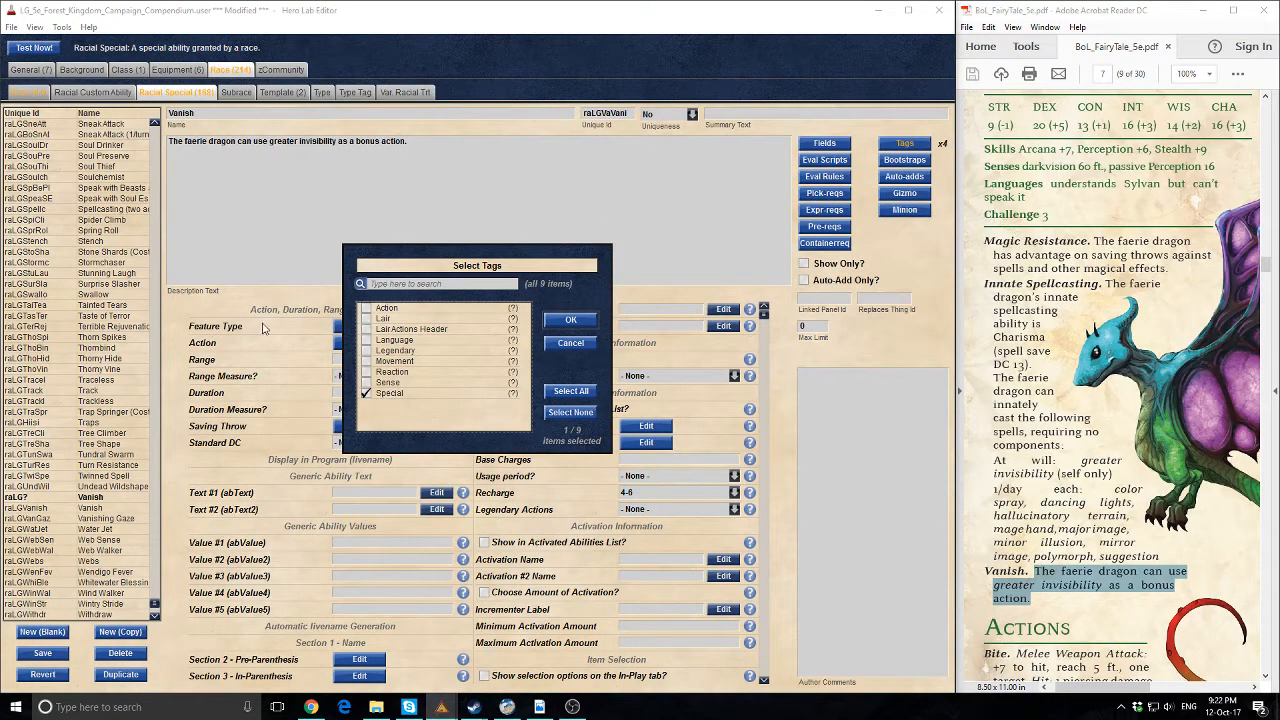
click(553, 345)
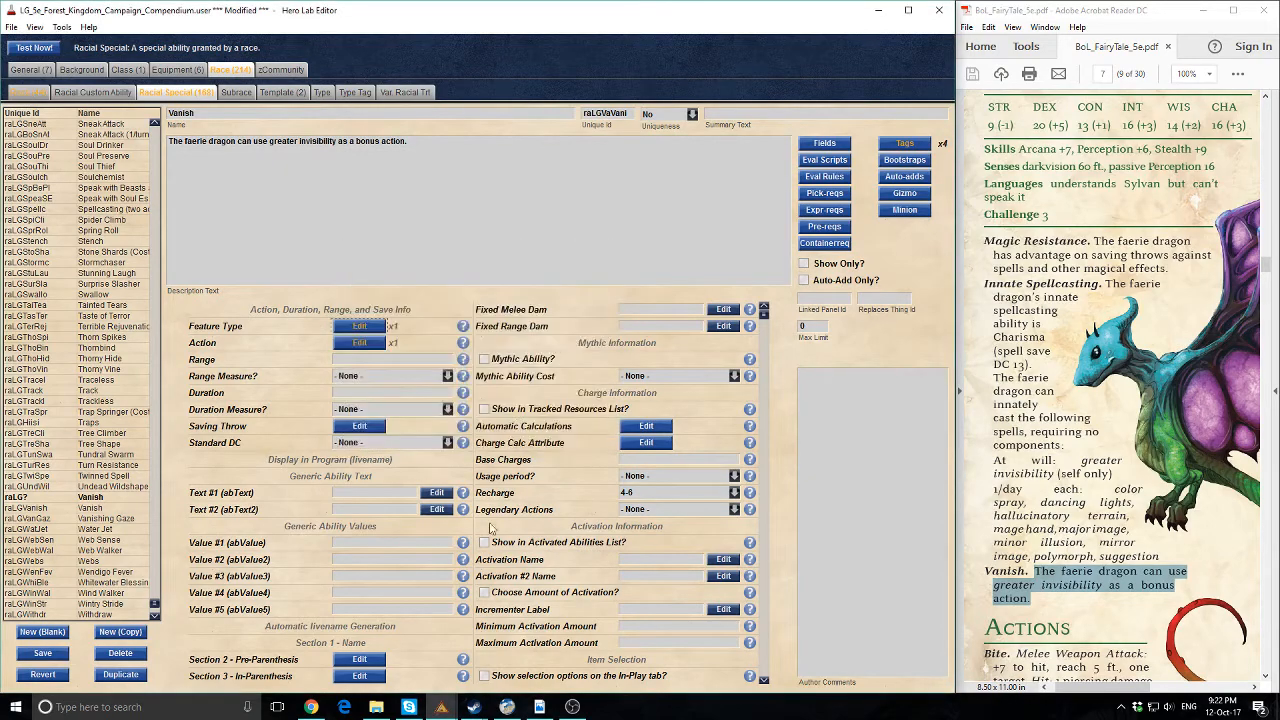
click(441, 707)
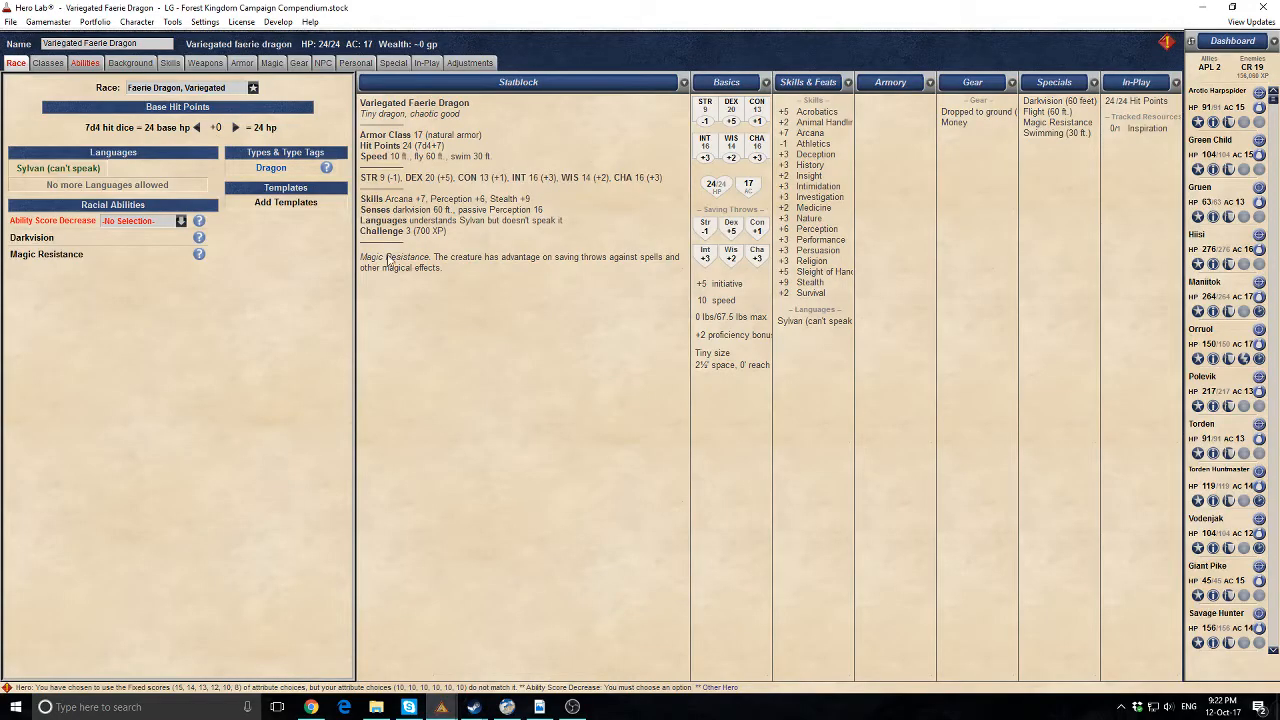
click(453, 706)
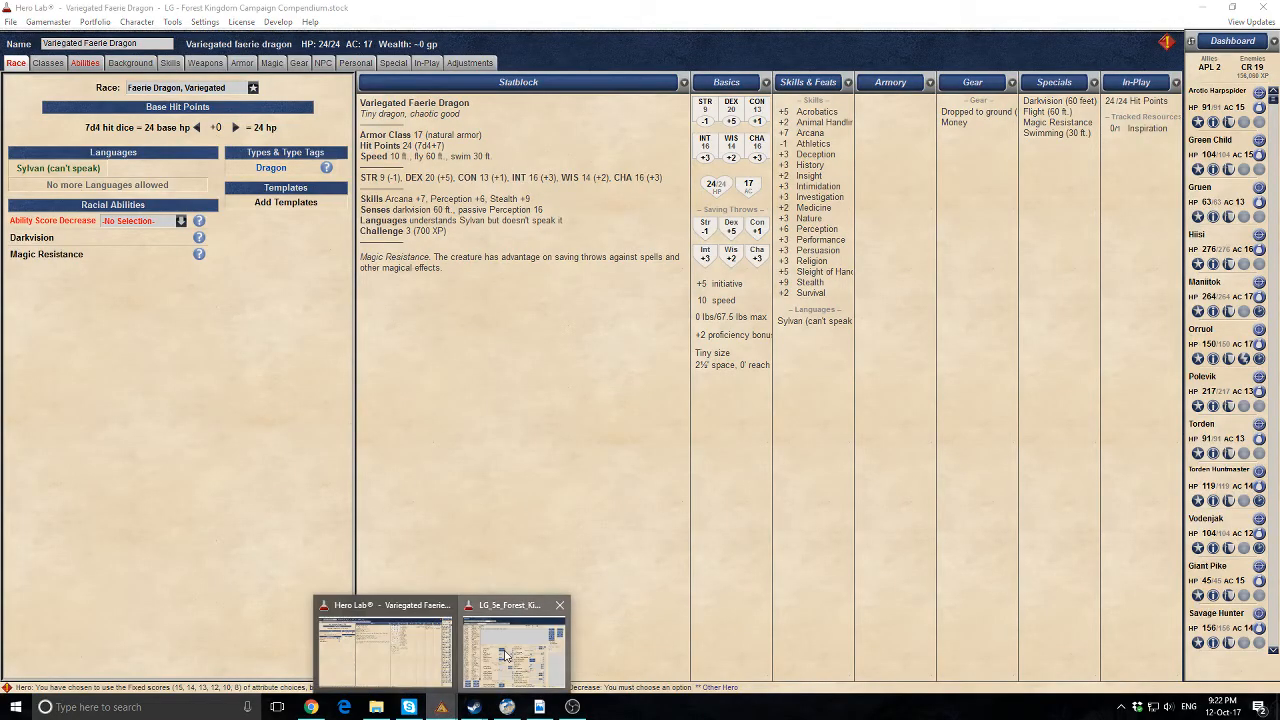
click(507, 652)
click(360, 342)
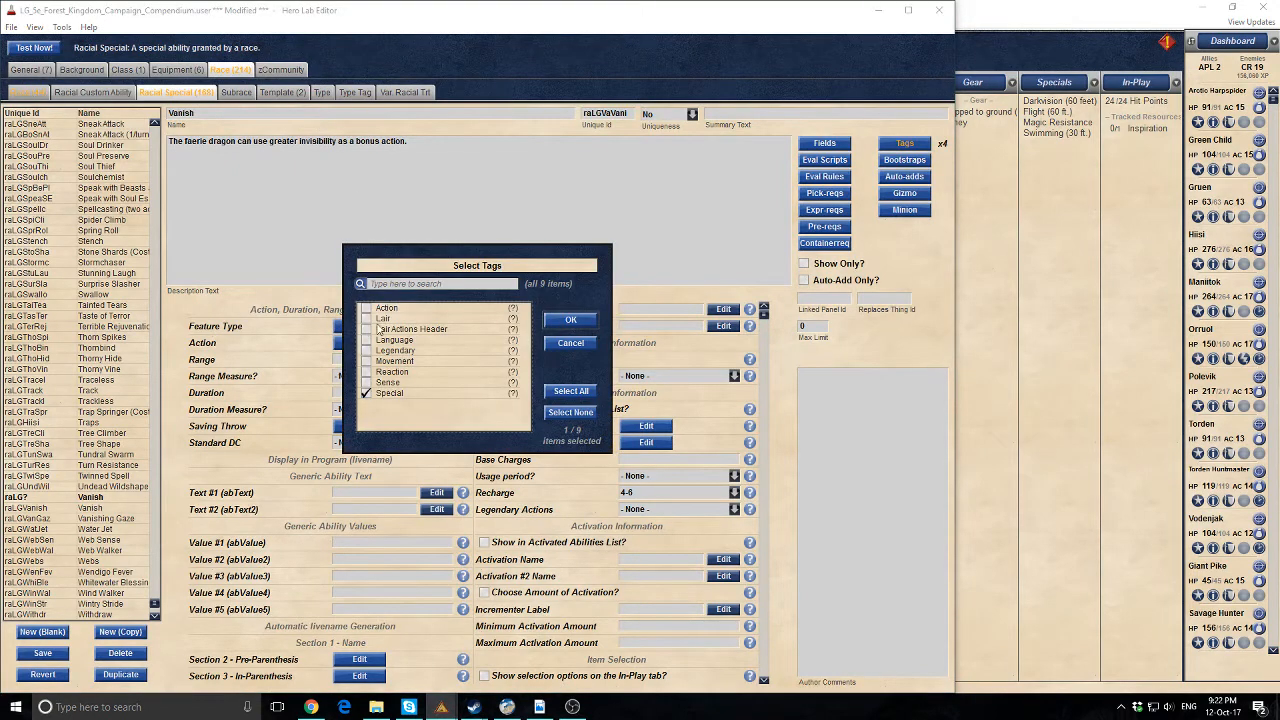
click(570, 342)
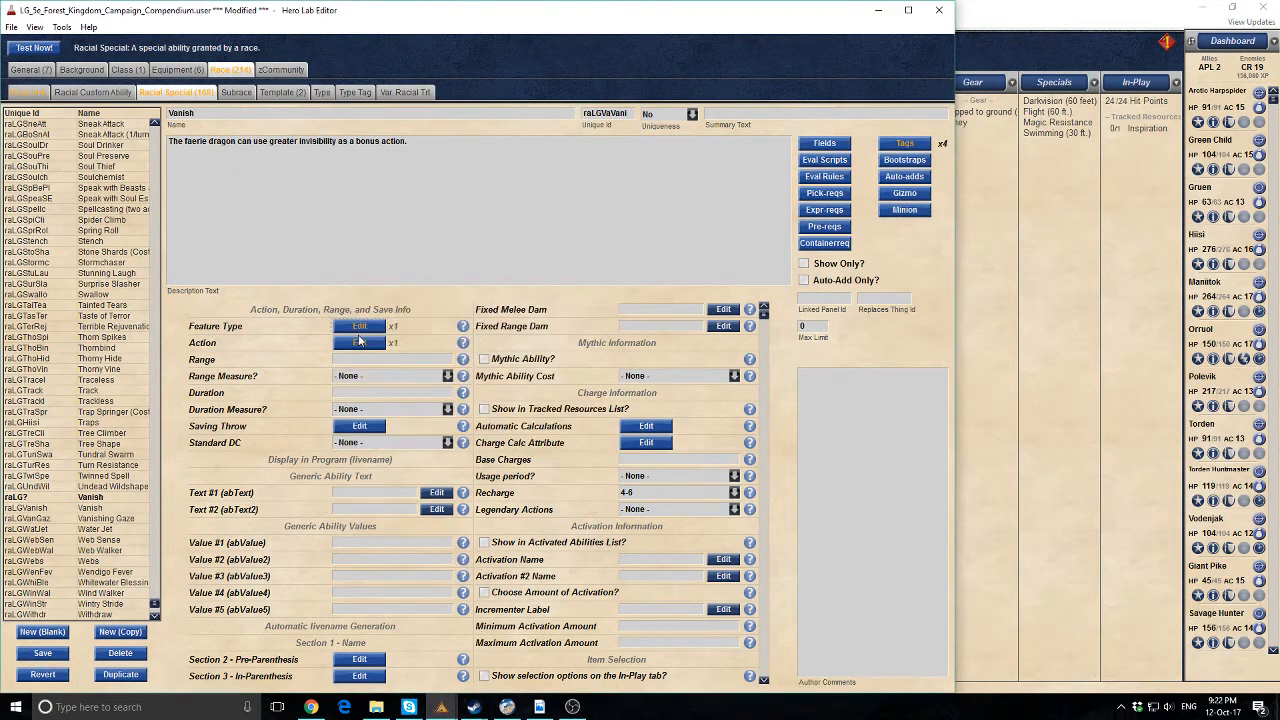
Review and accept the action type tags of the copied Vanish ability, and look through its remaining settings
click(360, 343)
scroll(423, 399, down, 1)
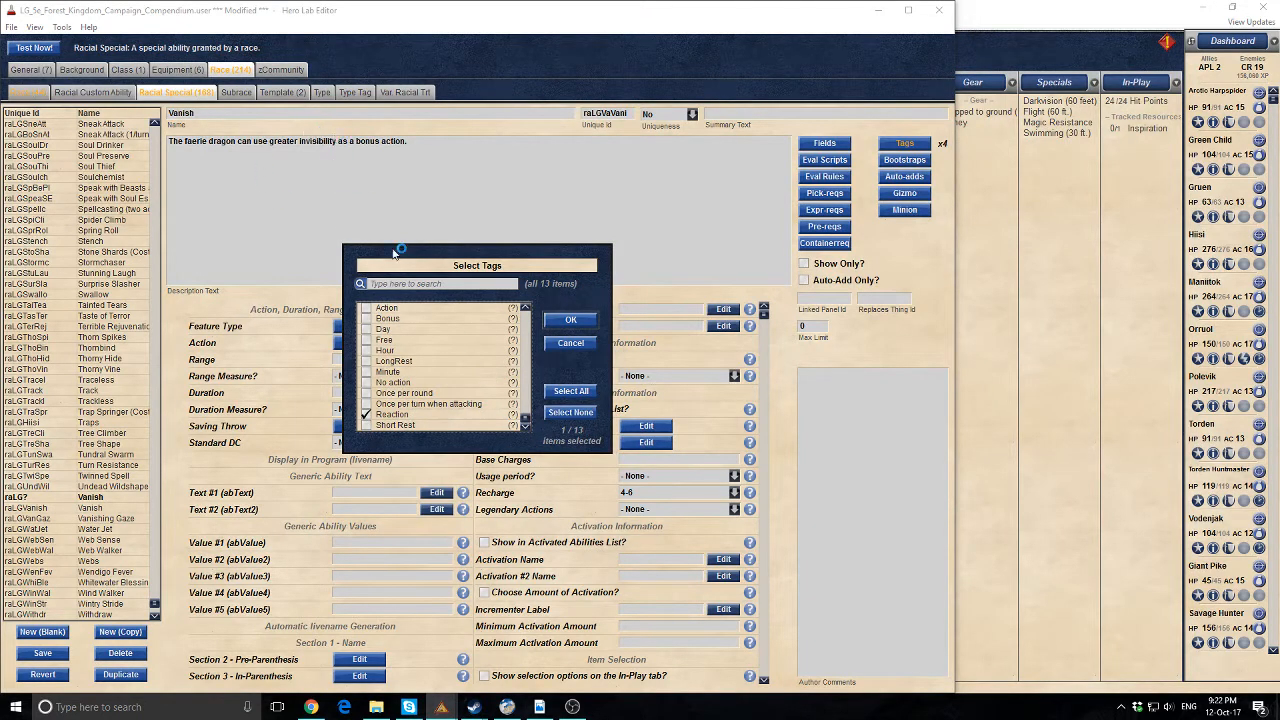
click(565, 321)
scroll(576, 432, down, 5)
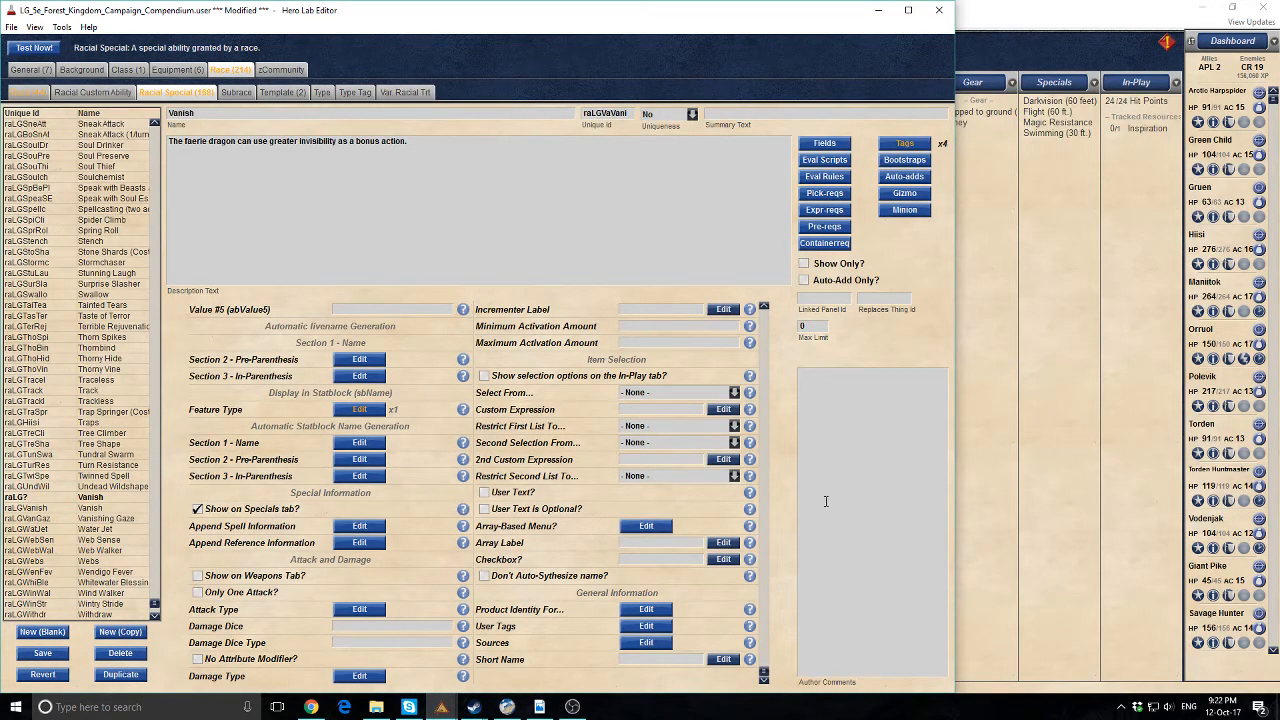
Save the new Vanish racial special and load it into Hero Lab for testing
scroll(640, 523, up, 5)
click(24, 49)
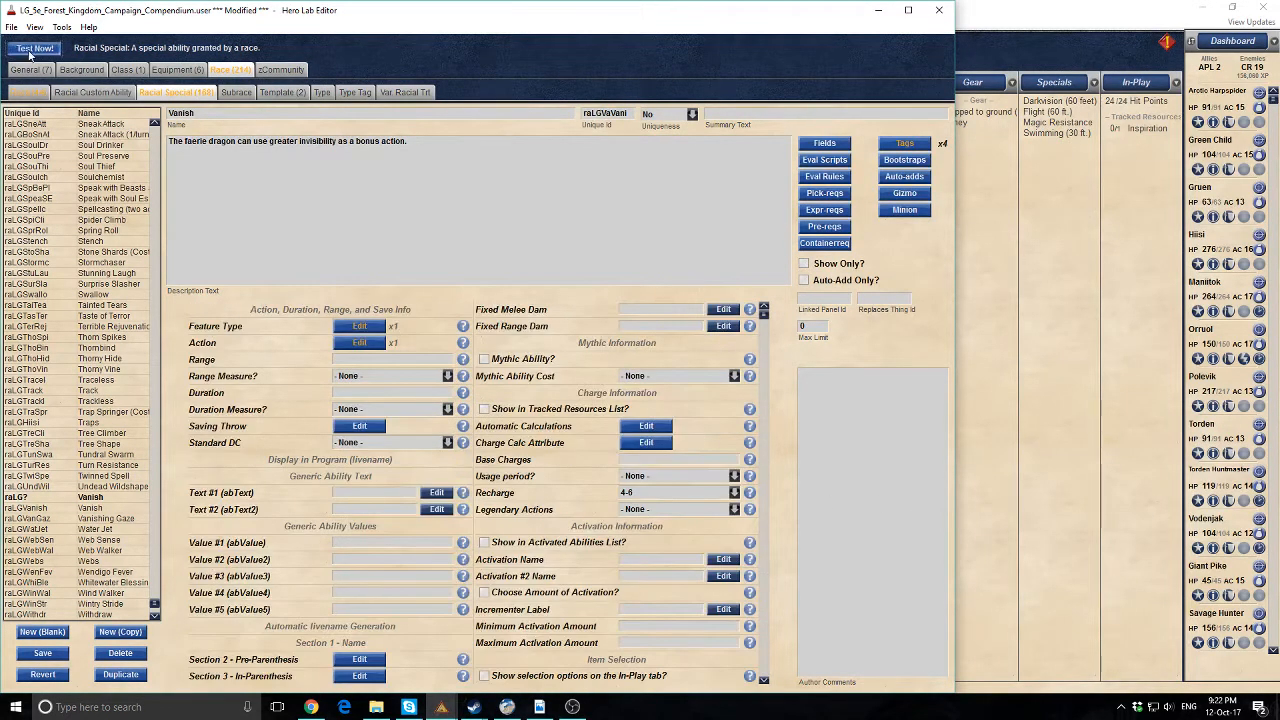
click(388, 365)
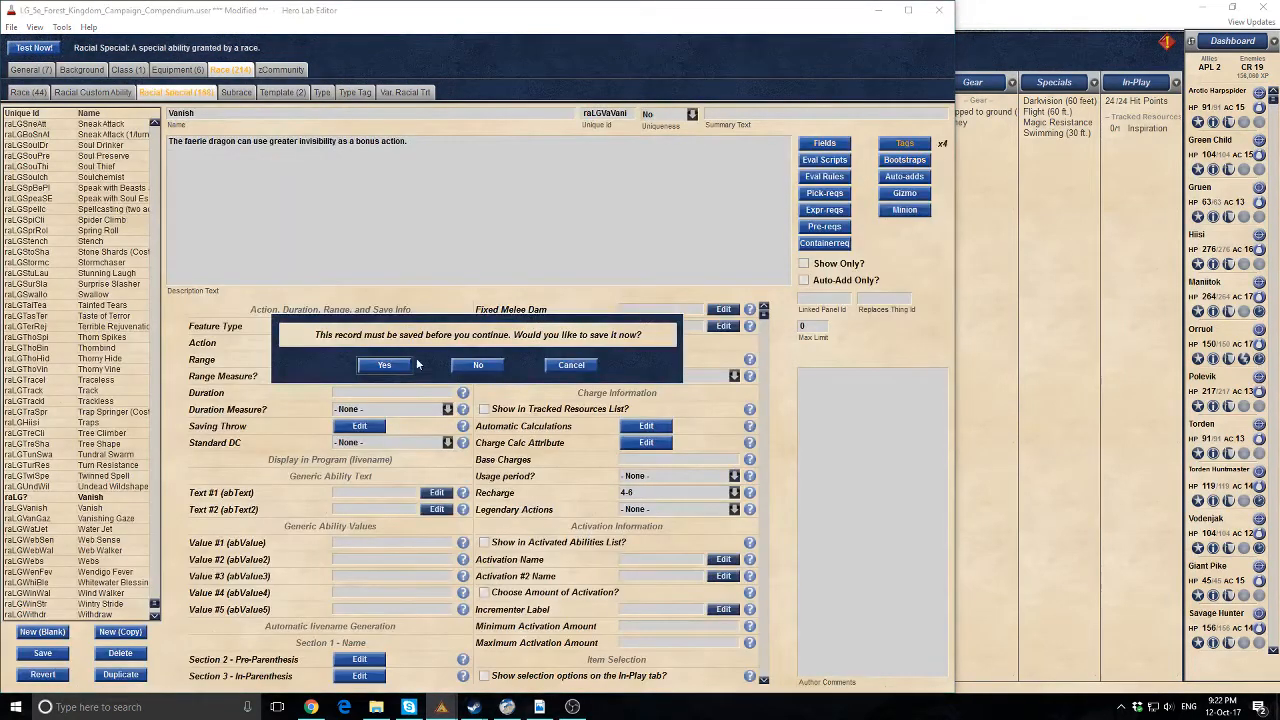
click(386, 367)
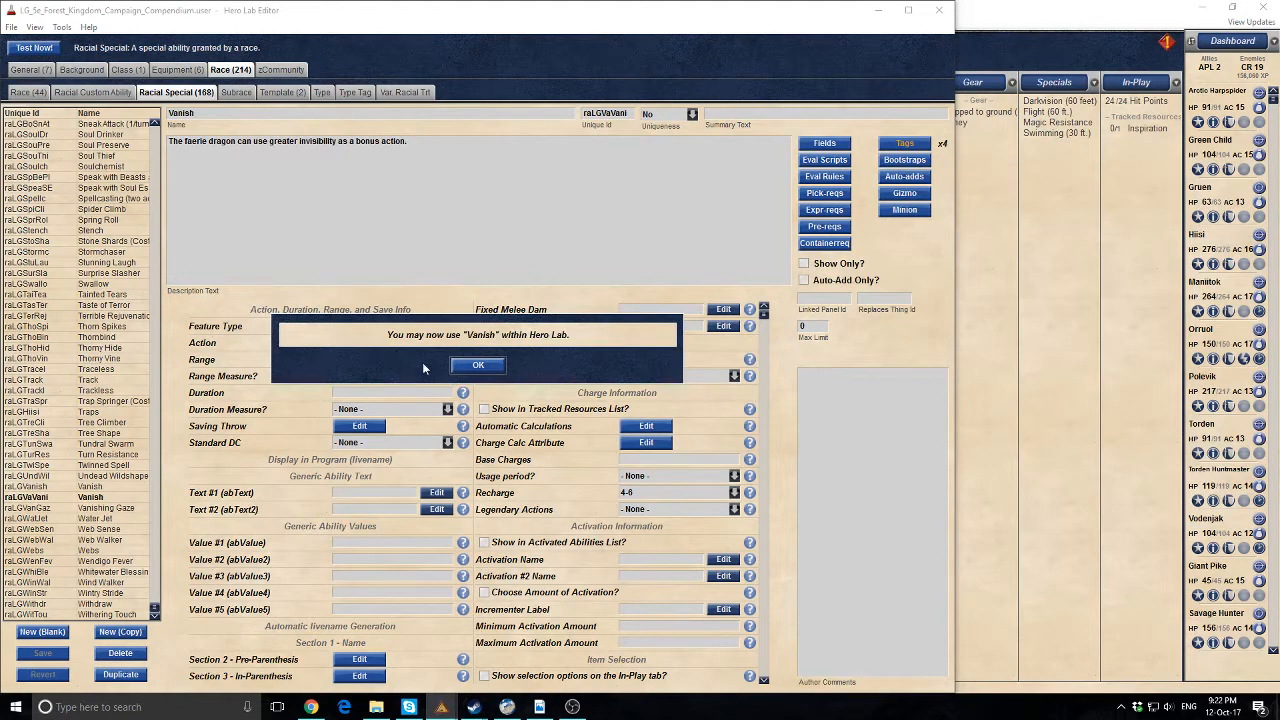
click(477, 366)
Examine the dragon's statblock in Hero Lab, and reread the Vanish and Actions entries in the PDF
mouse_move(441, 707)
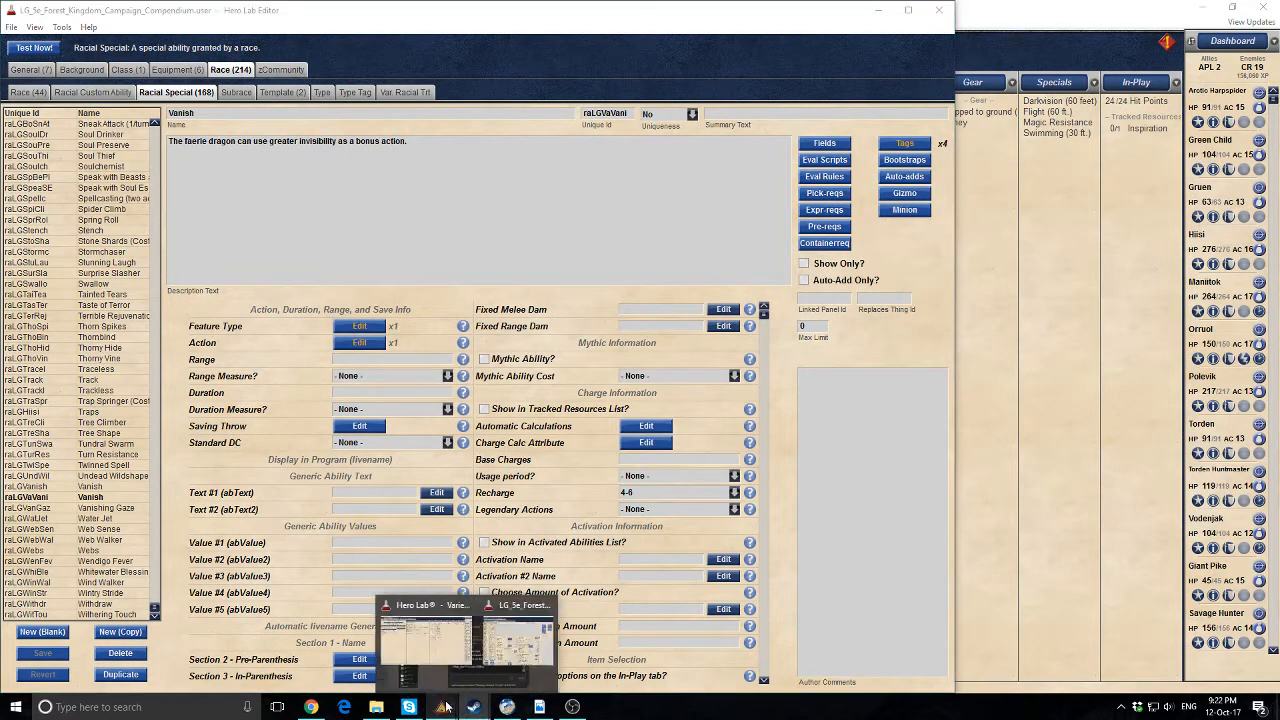
click(428, 600)
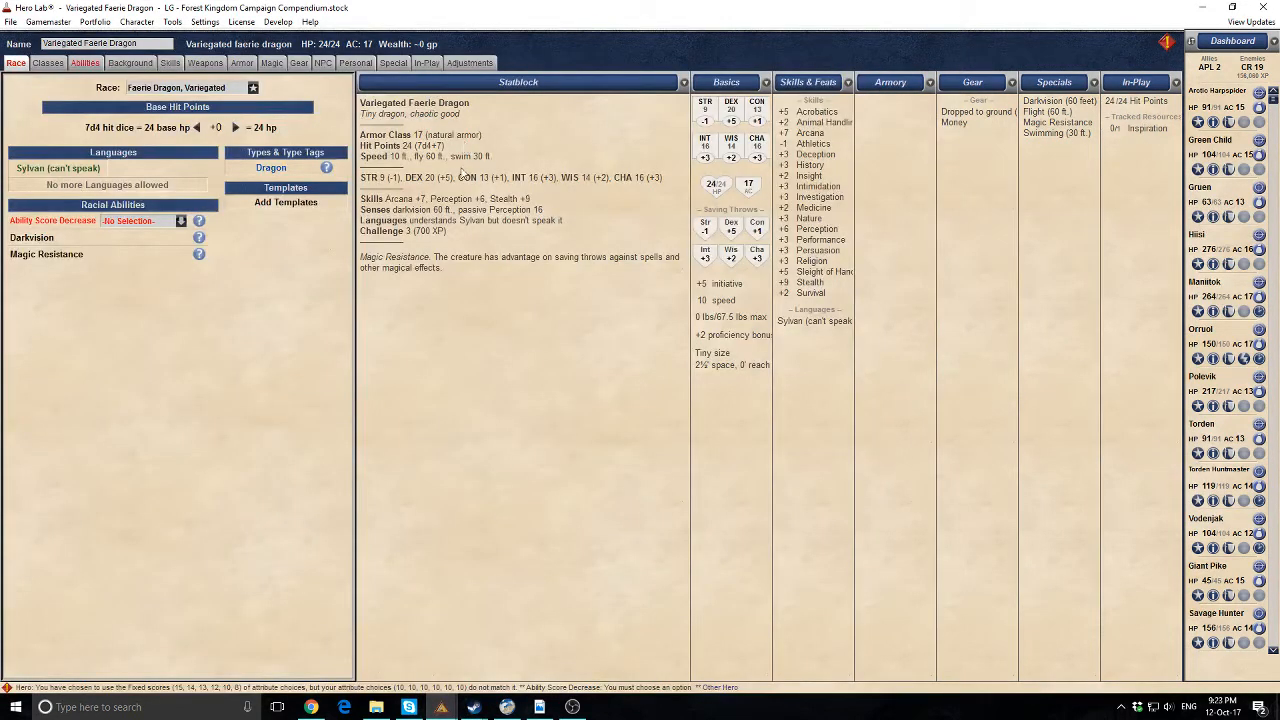
mouse_move(441, 707)
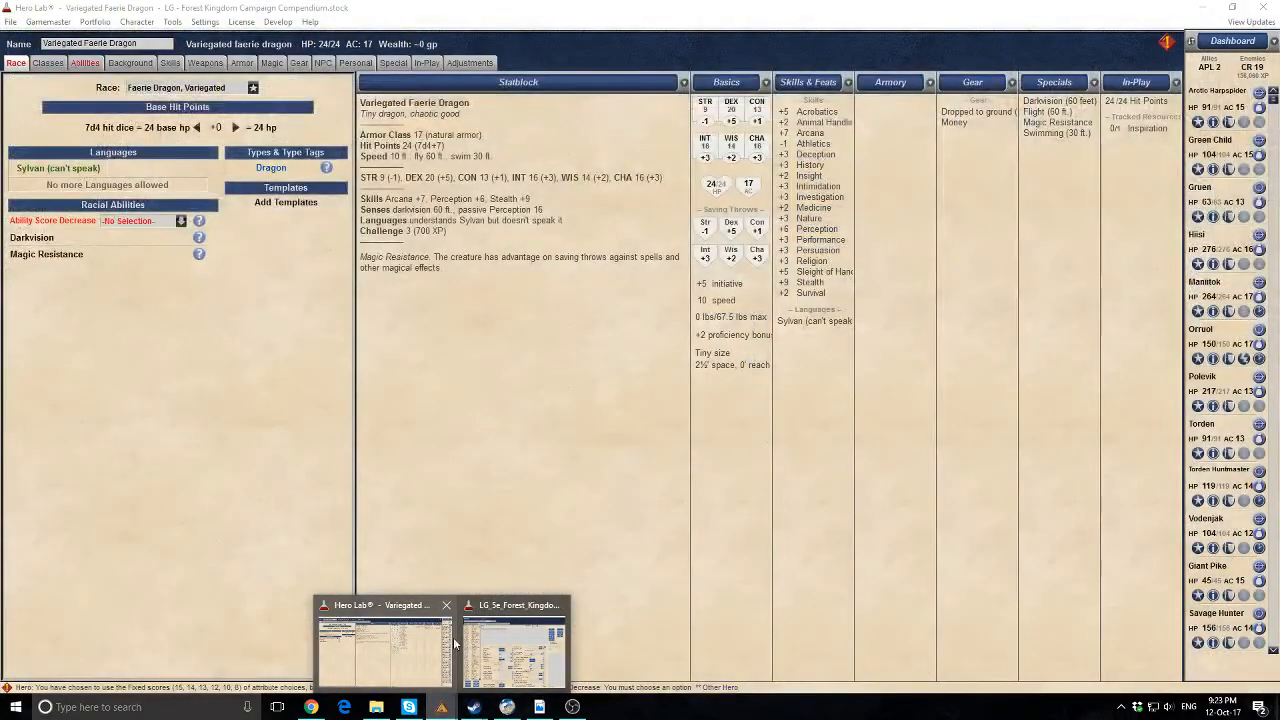
click(510, 650)
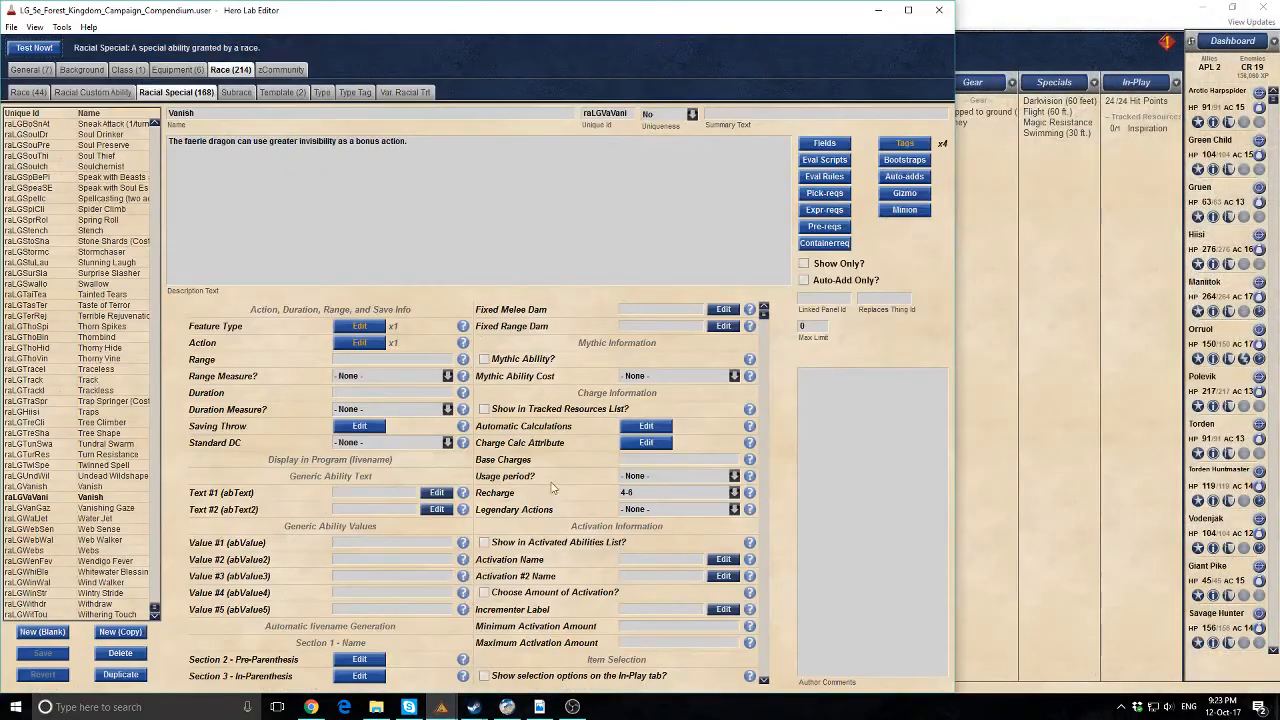
click(545, 710)
scroll(1050, 434, down, 4)
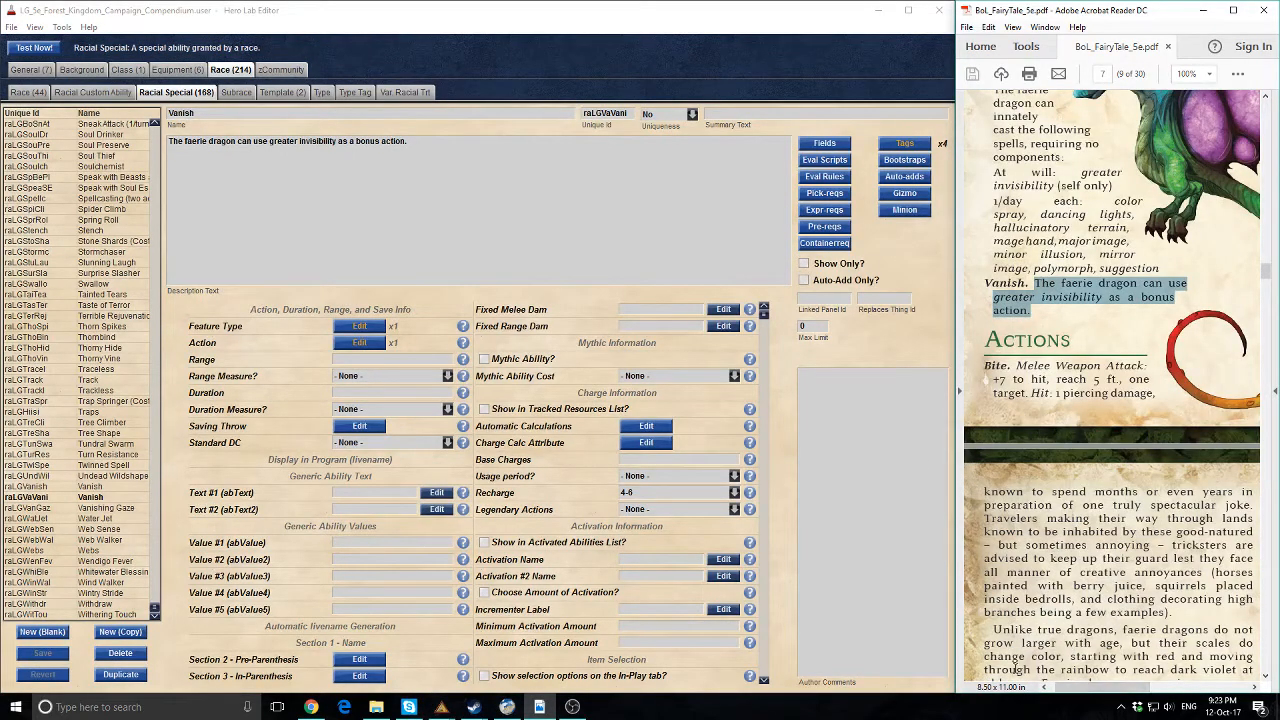
drag(1067, 689, 1046, 649)
scroll(1121, 410, up, 7)
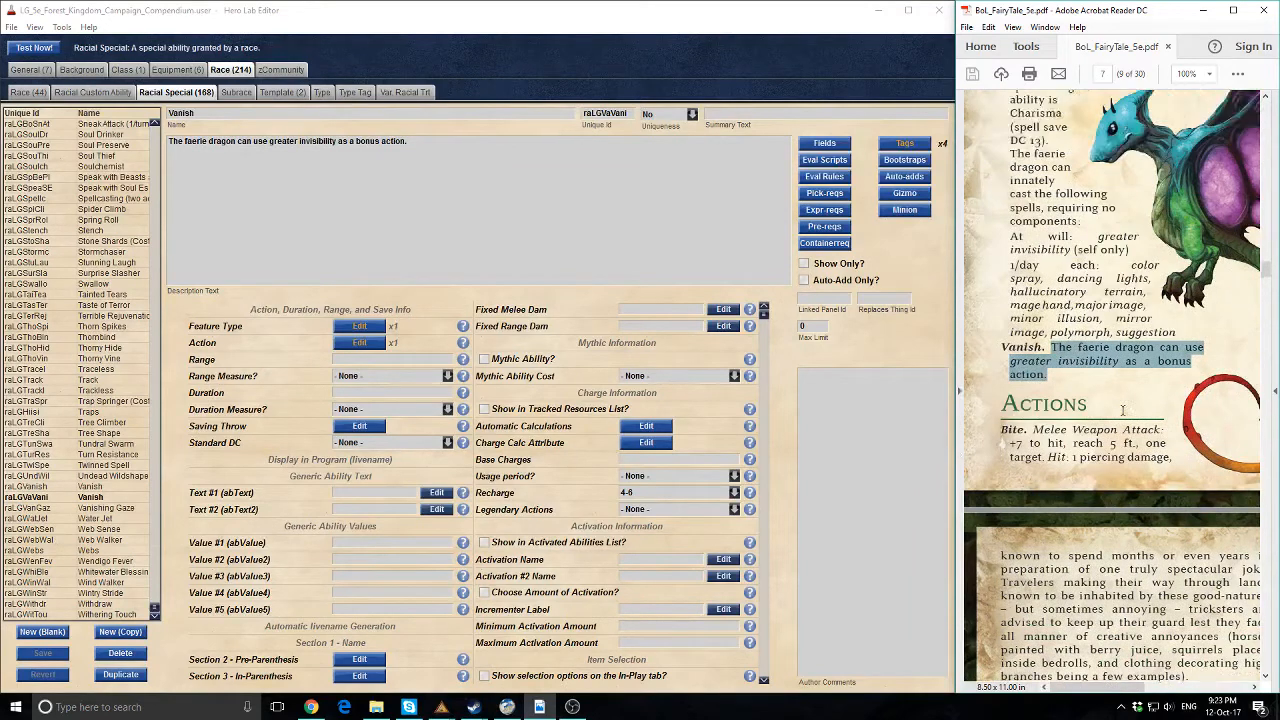
Add the new Vanish ability (raLGVaVani) to the variegated faerie dragon's racial special abilities, finding it by its copied unique ID
click(425, 230)
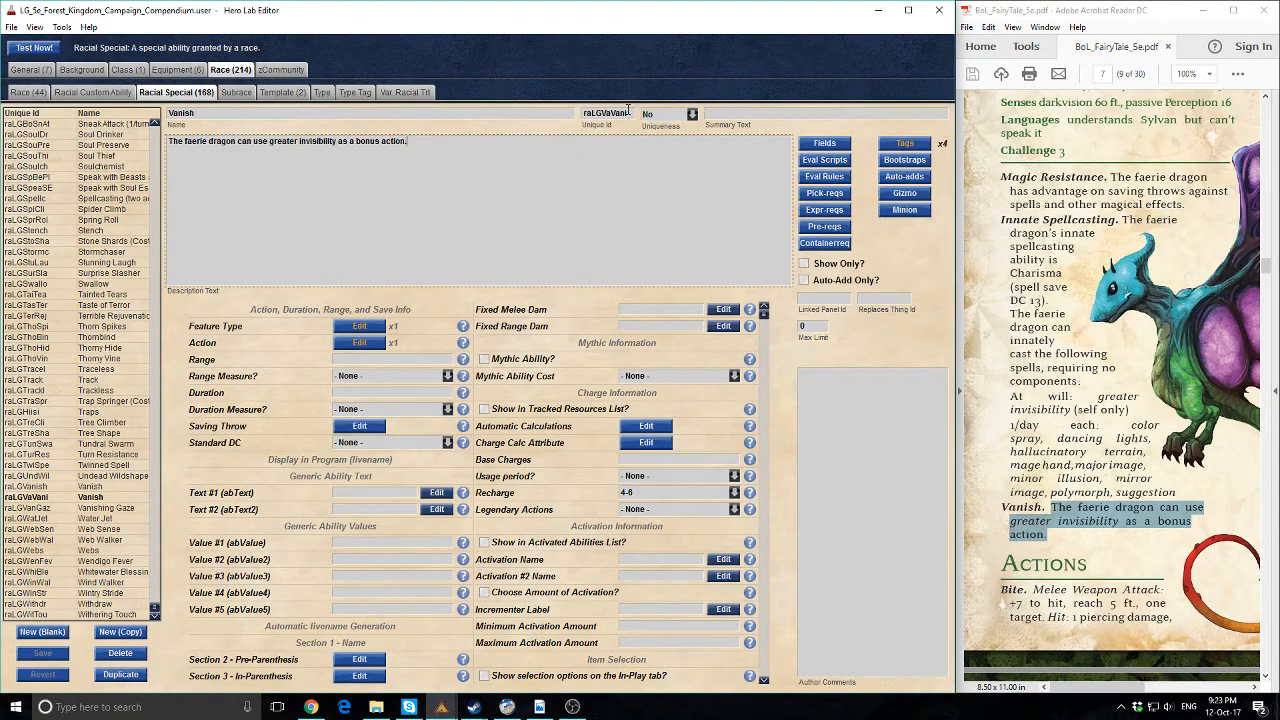
drag(628, 110, 510, 97)
key(ctrl+c)
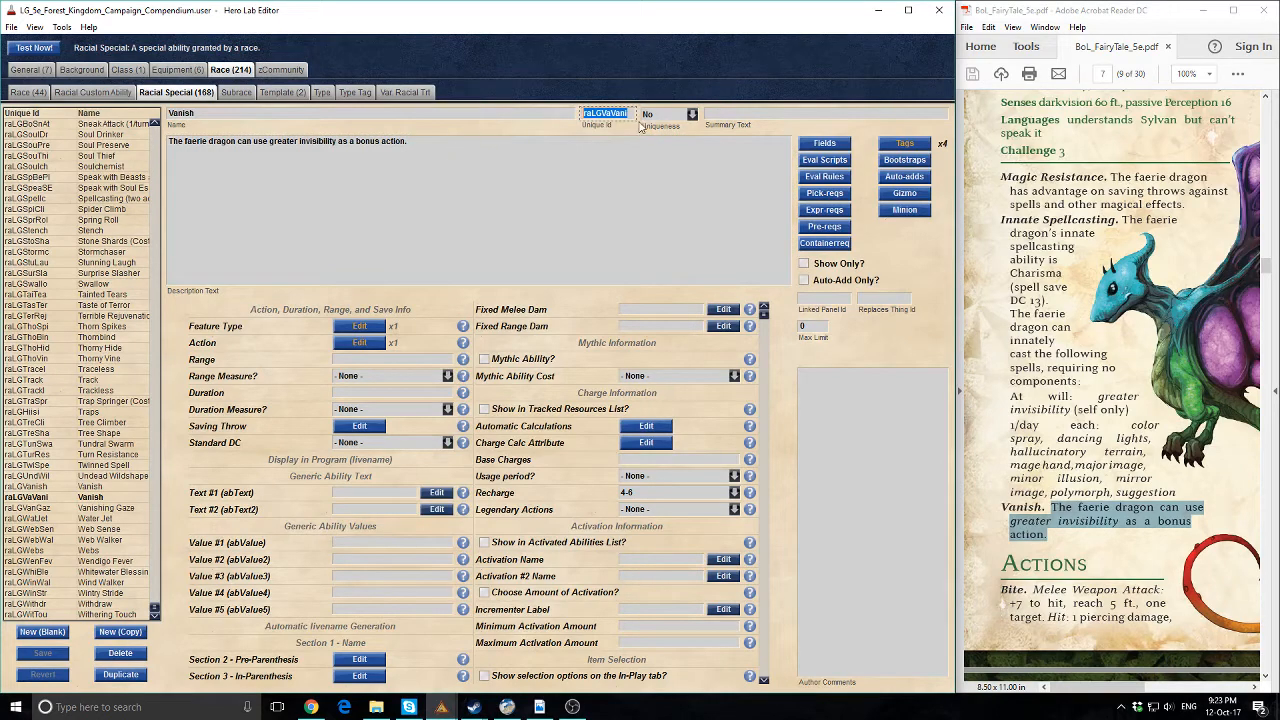
click(35, 93)
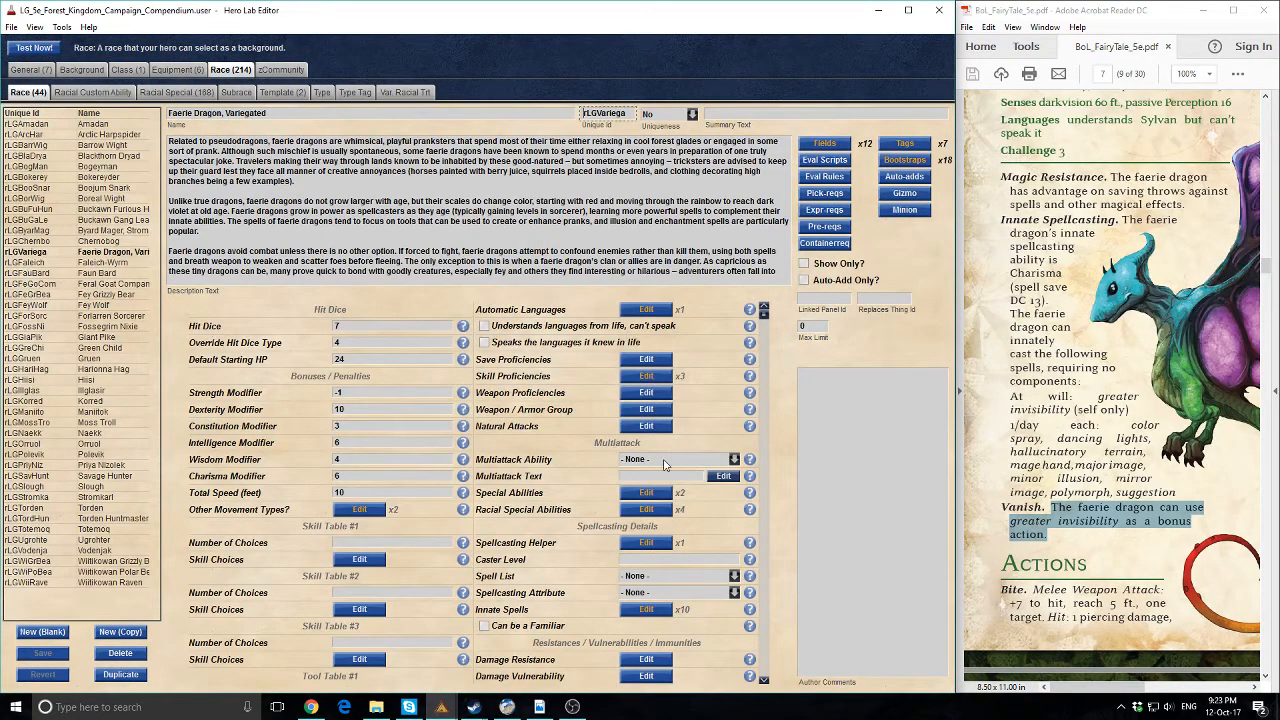
click(646, 509)
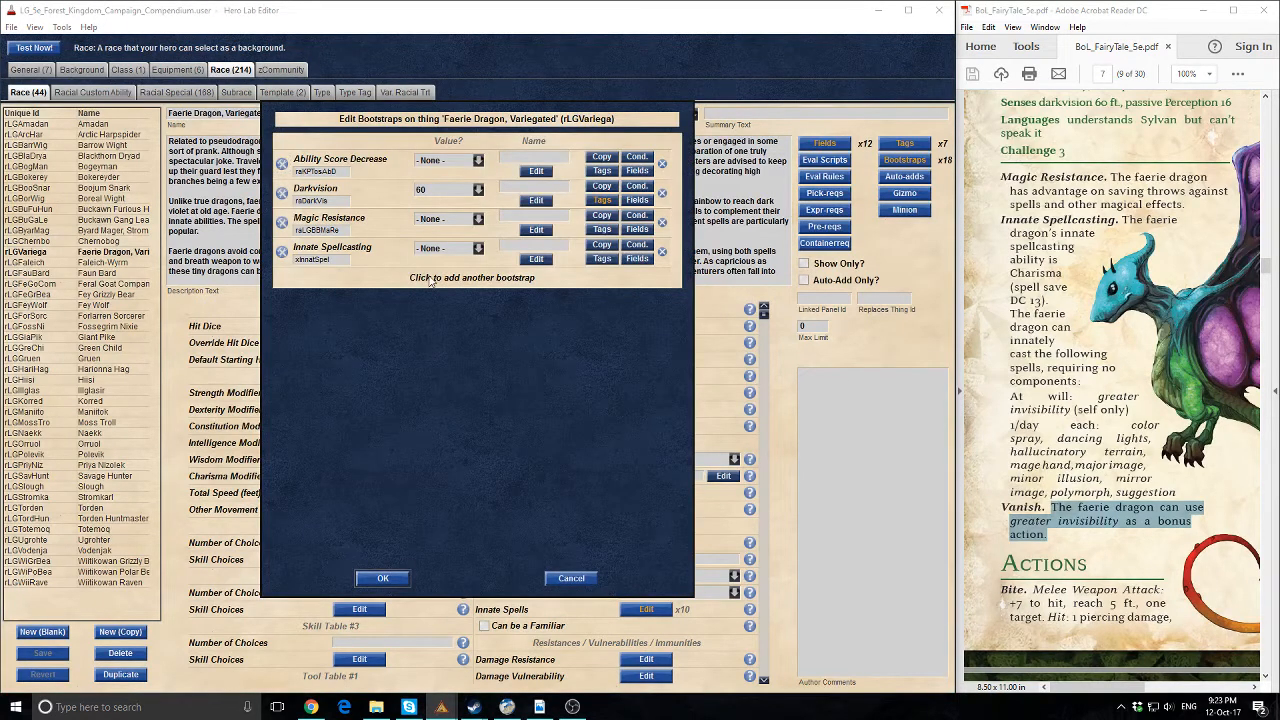
click(412, 285)
key(ctrl+v)
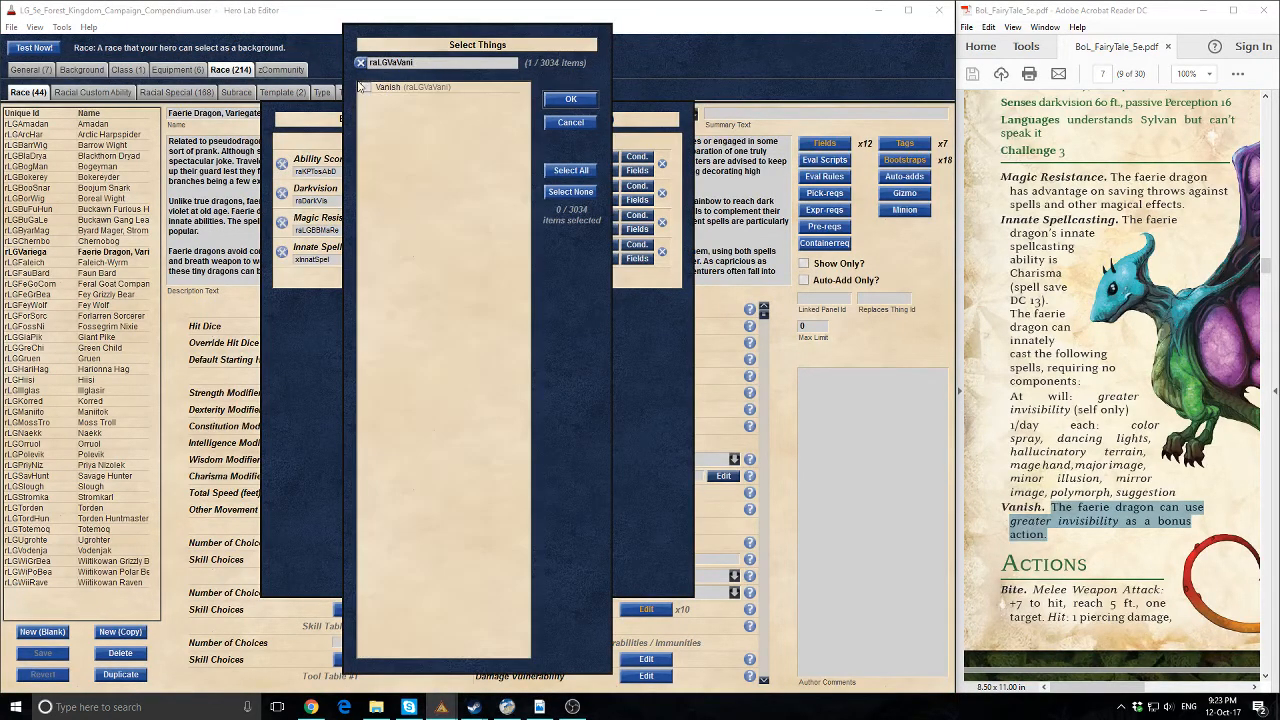
click(367, 89)
click(570, 99)
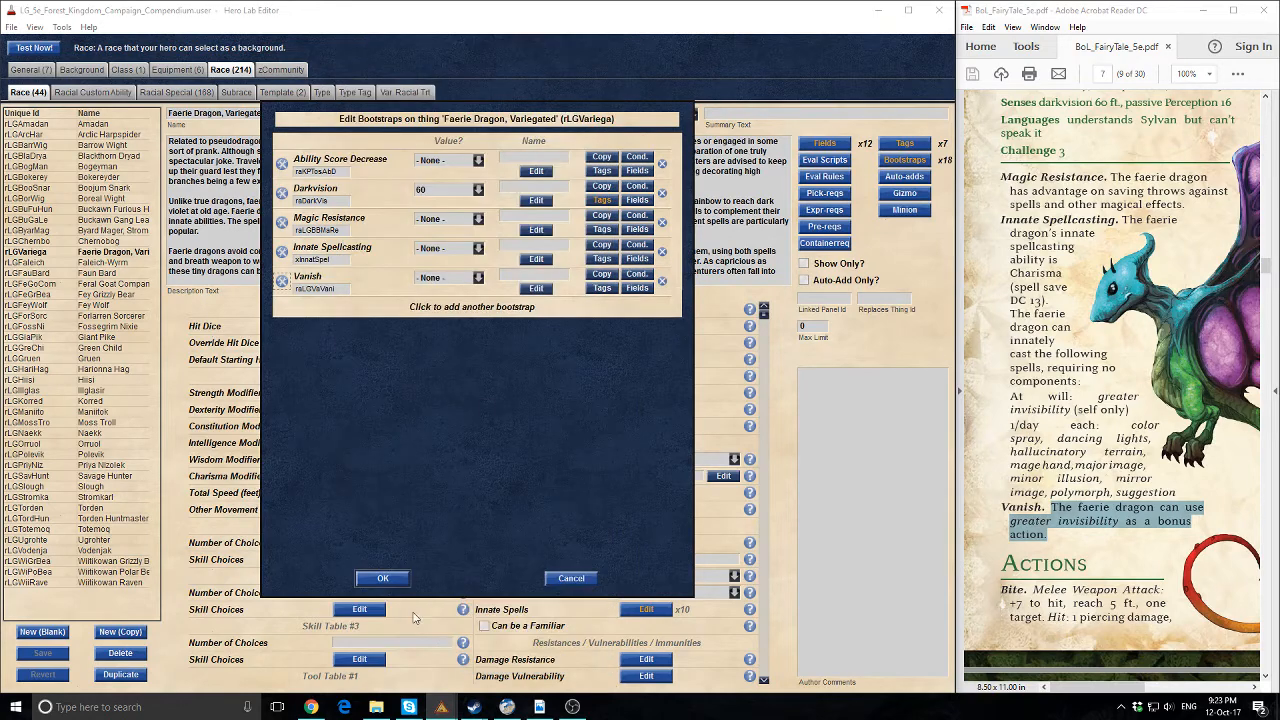
click(385, 578)
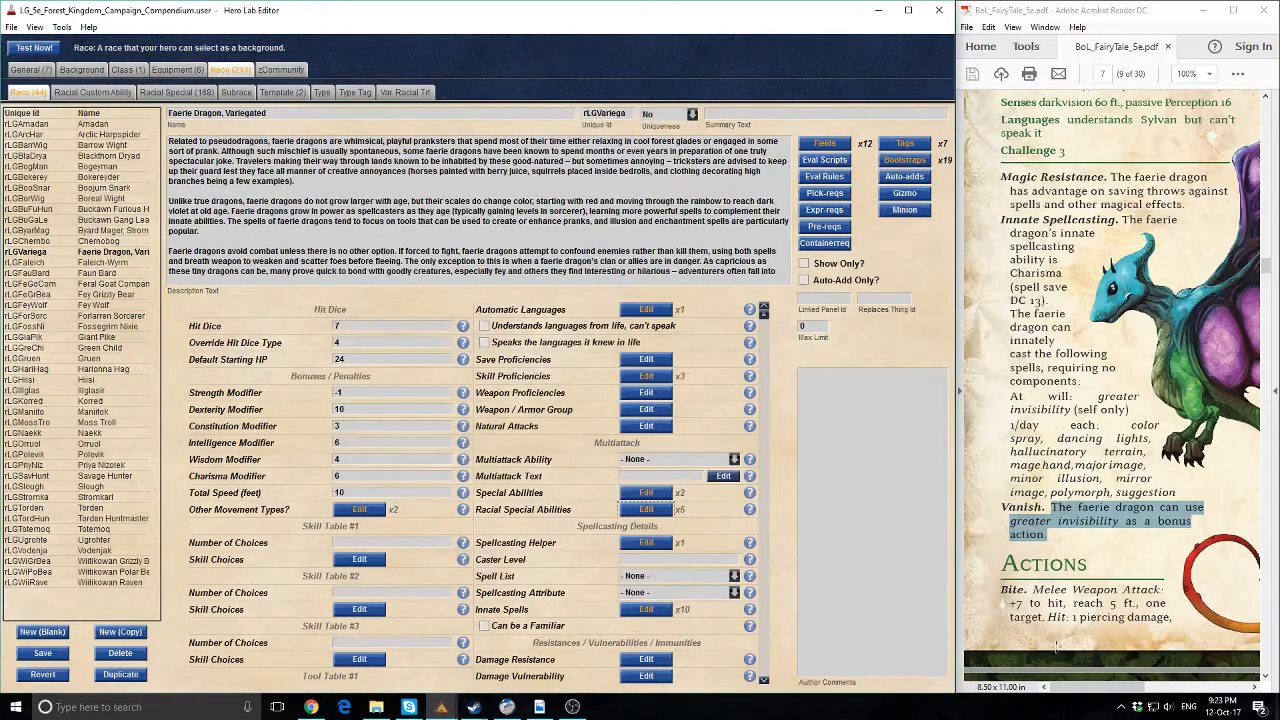
Save the Faerie Dragon, Variegated race and load it into Hero Lab for testing
click(33, 48)
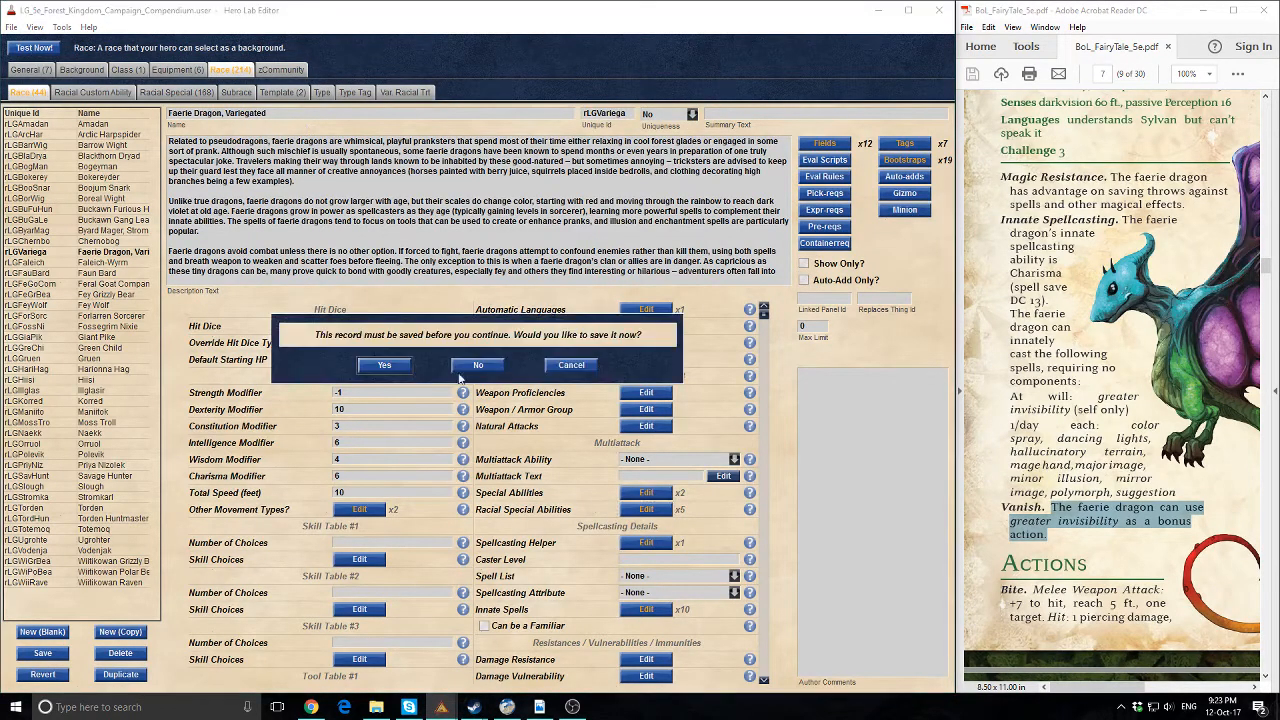
click(393, 372)
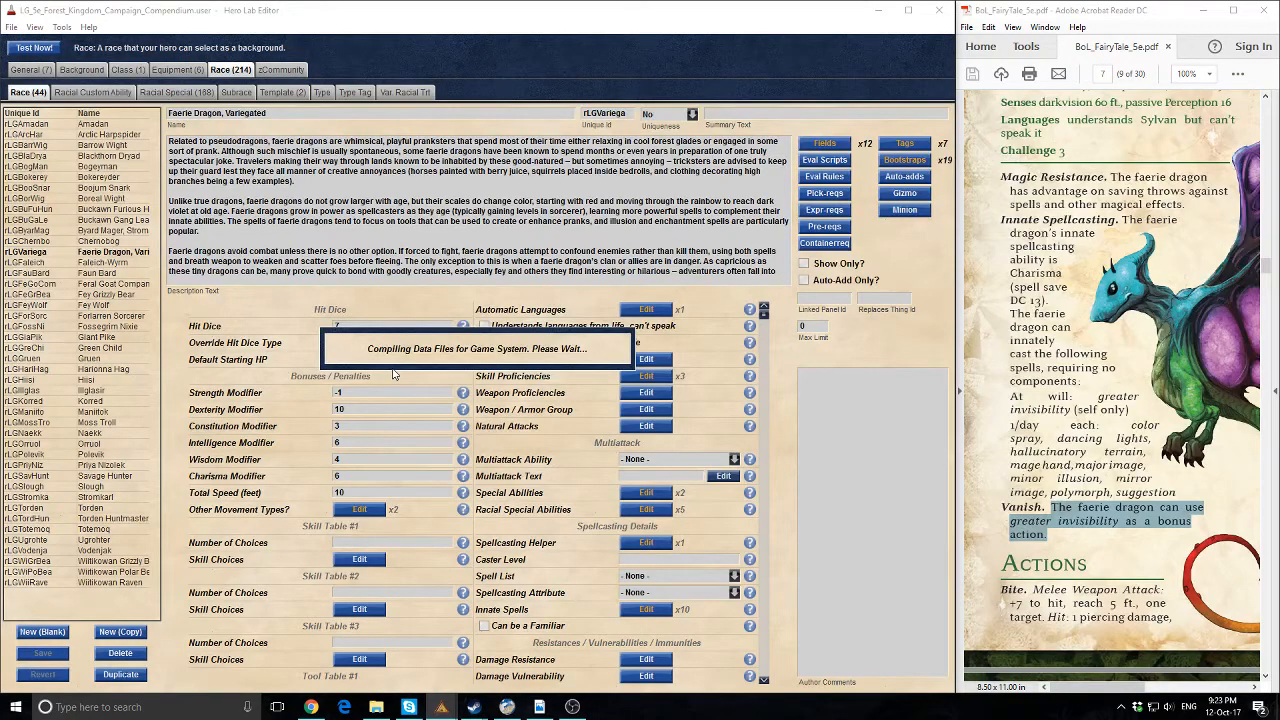
click(411, 387)
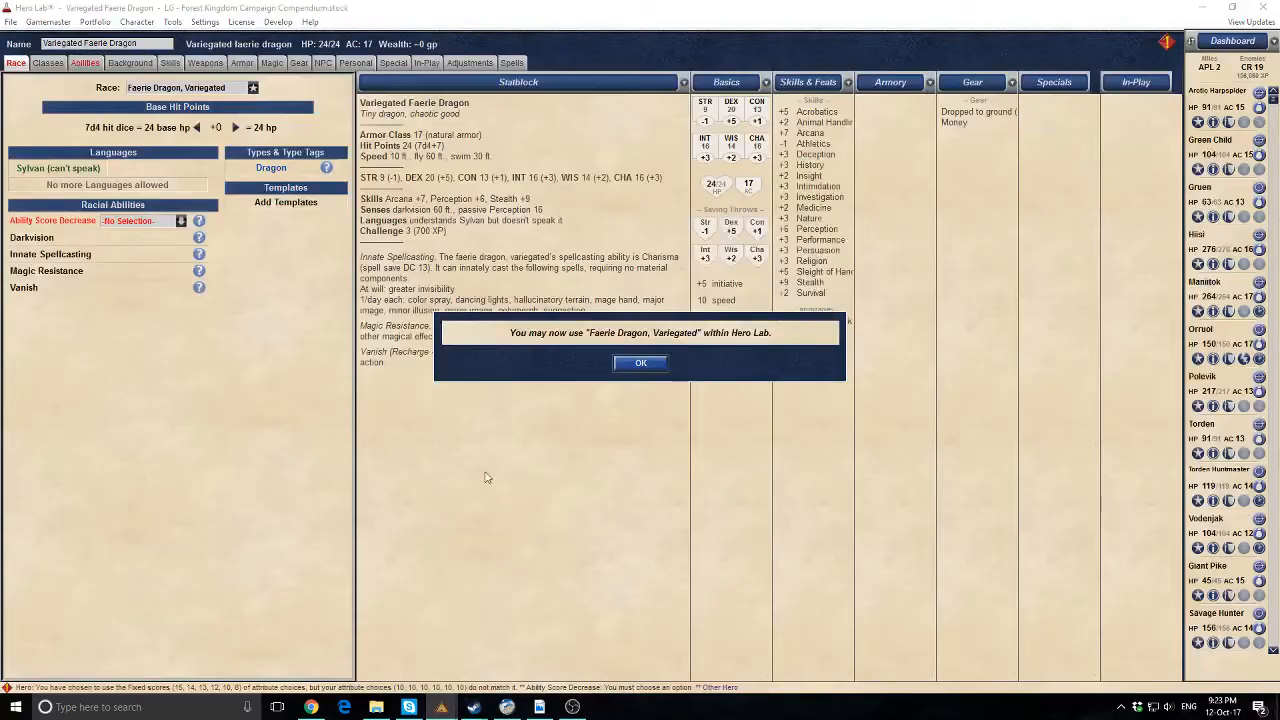
click(641, 364)
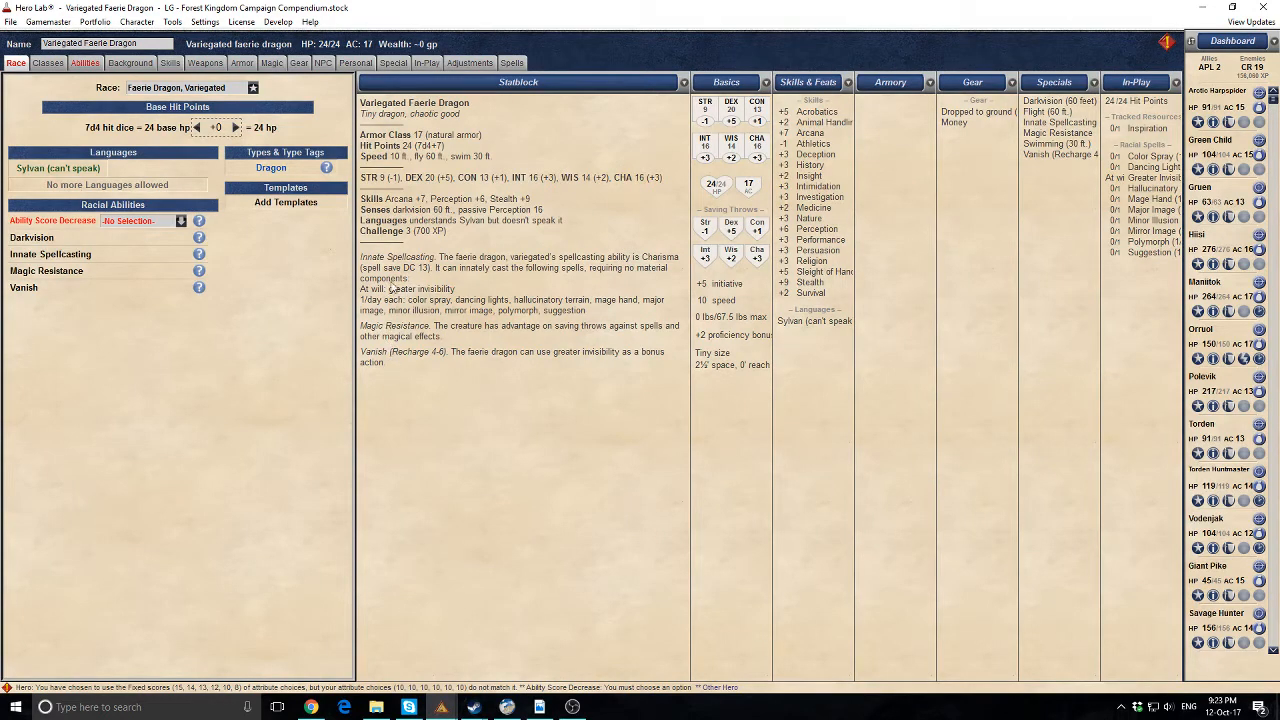
Examine the Ability Score Decrease choices and the adjustments and abilities pages of the dragon in Hero Lab
click(65, 219)
click(135, 221)
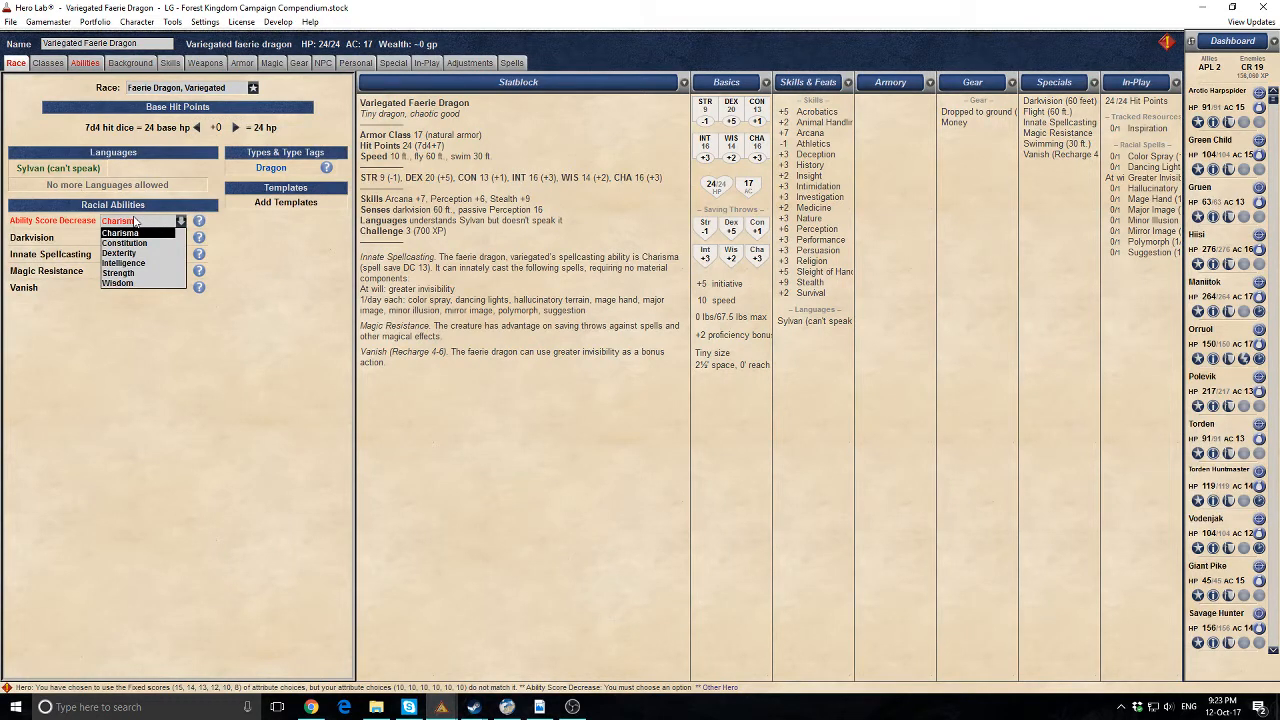
click(185, 459)
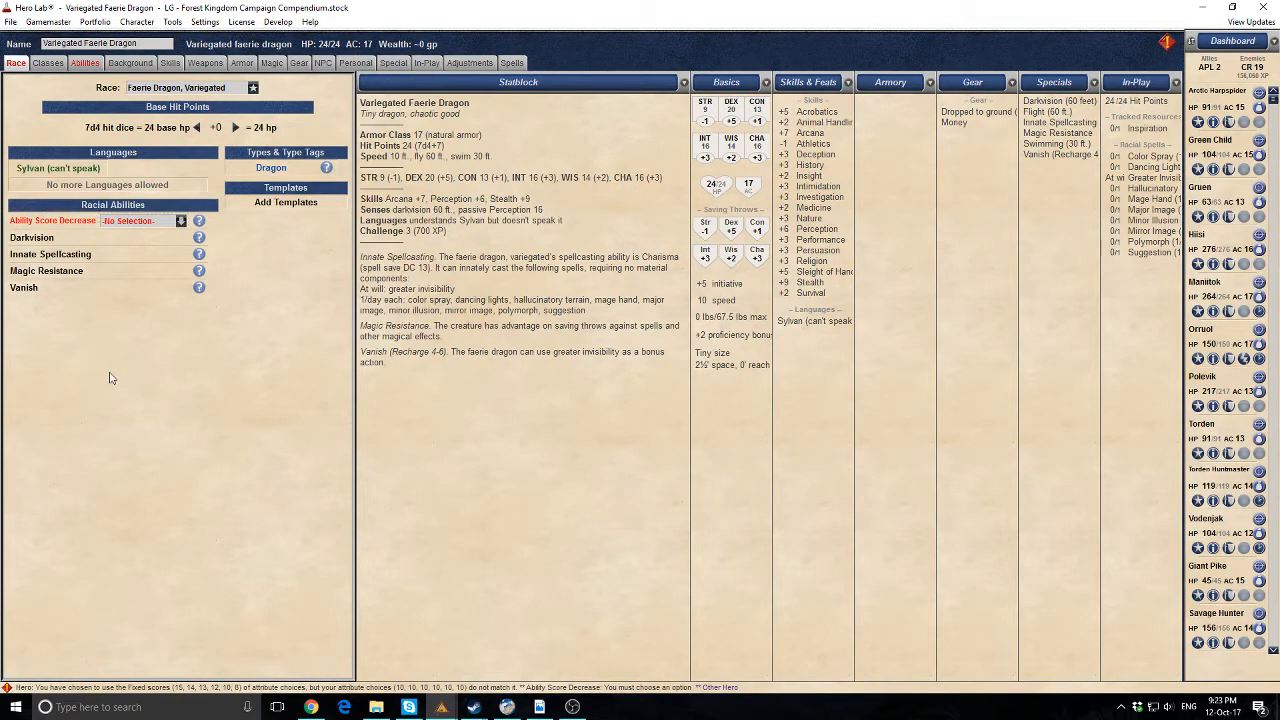
click(469, 63)
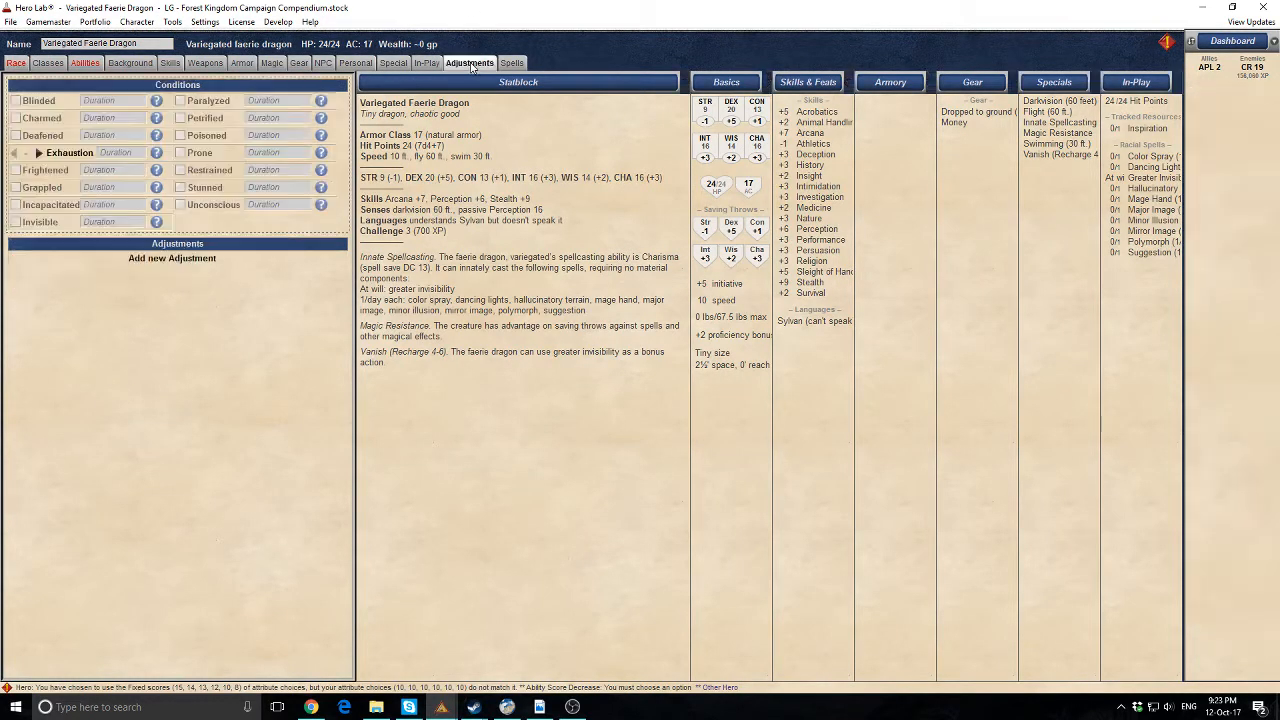
click(88, 64)
click(16, 64)
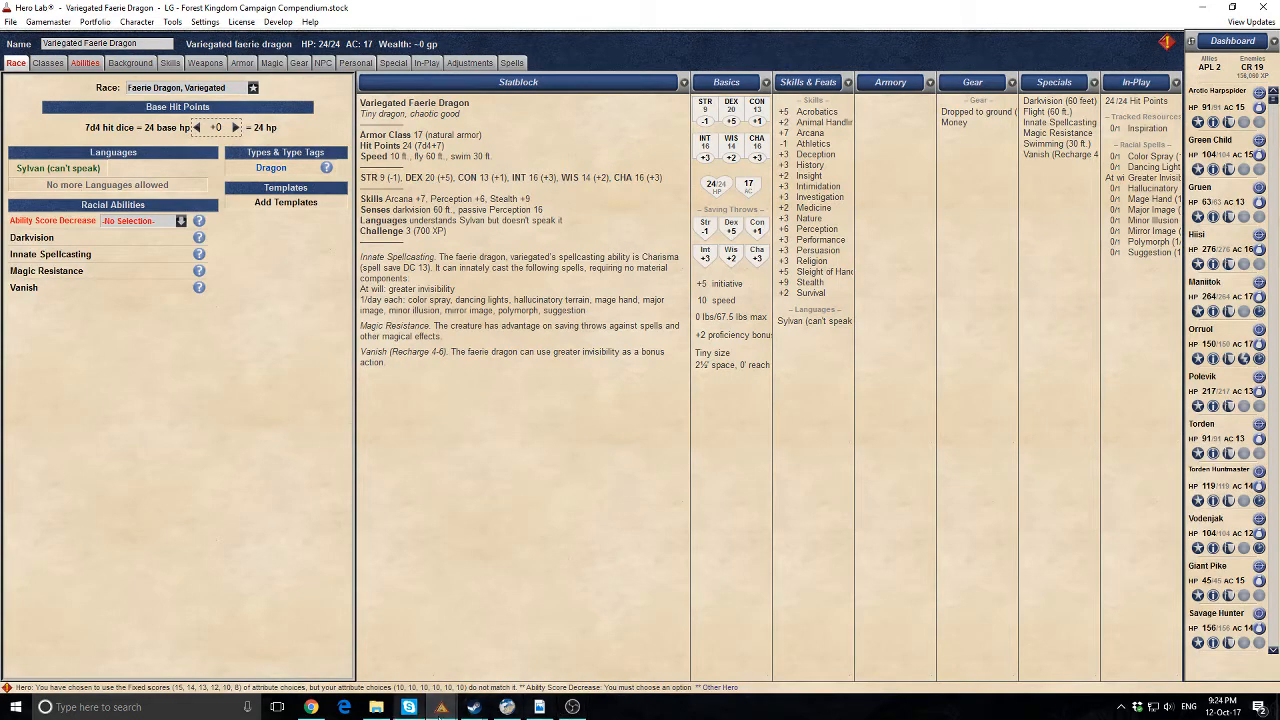
Switch the race's Arcana, Perception and Stealth skill proficiencies from double (ProfDouble) to normal (ProfSkill) in Hero Lab Editor
mouse_move(441, 707)
click(466, 640)
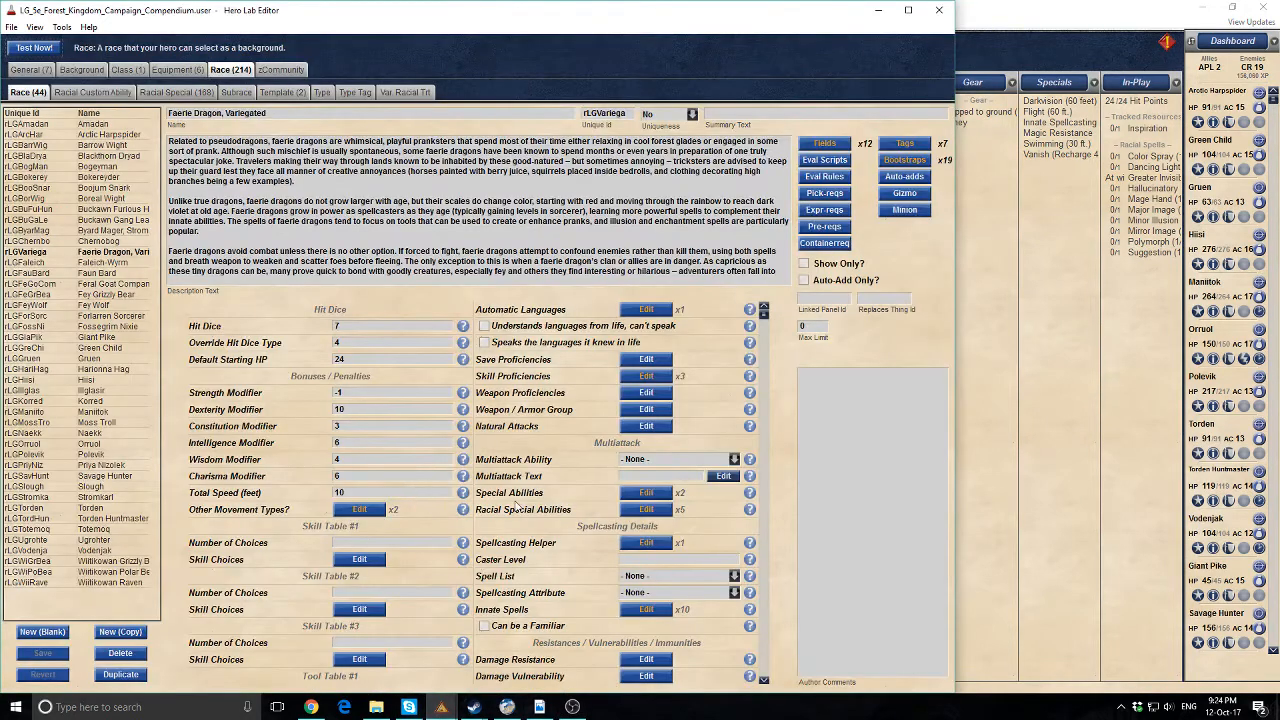
scroll(517, 504, down, 5)
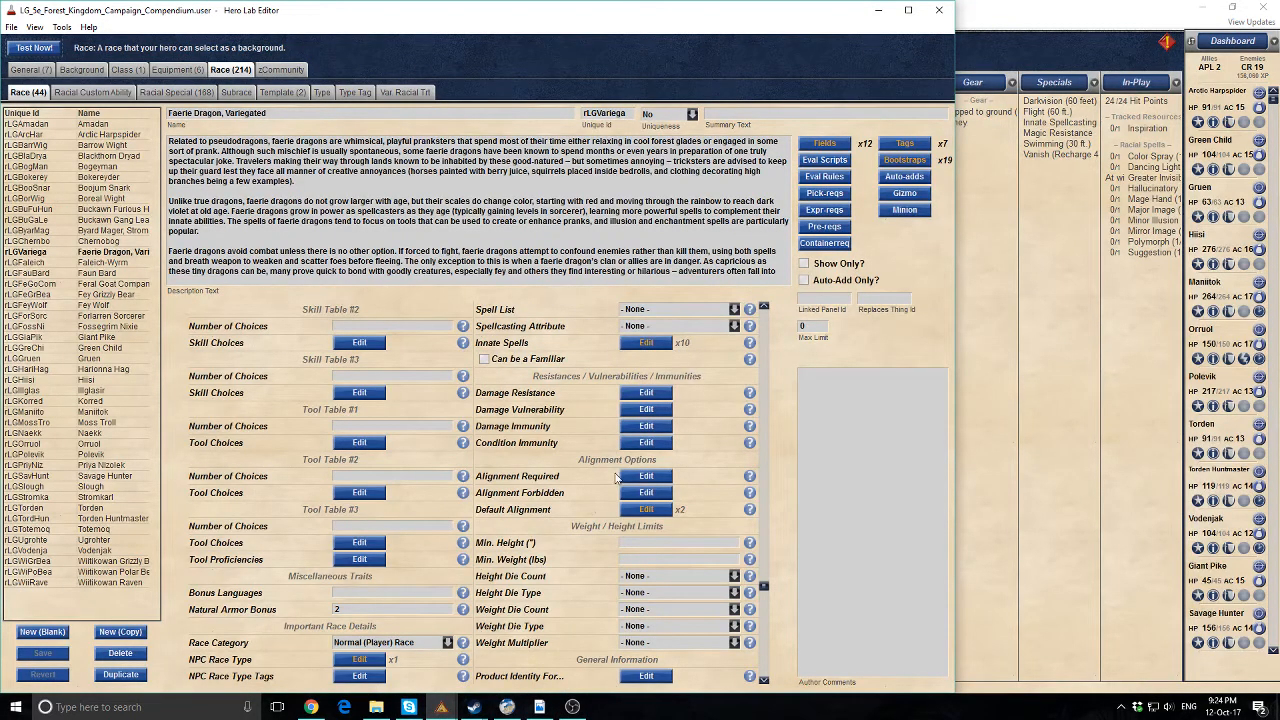
scroll(616, 478, up, 5)
click(646, 342)
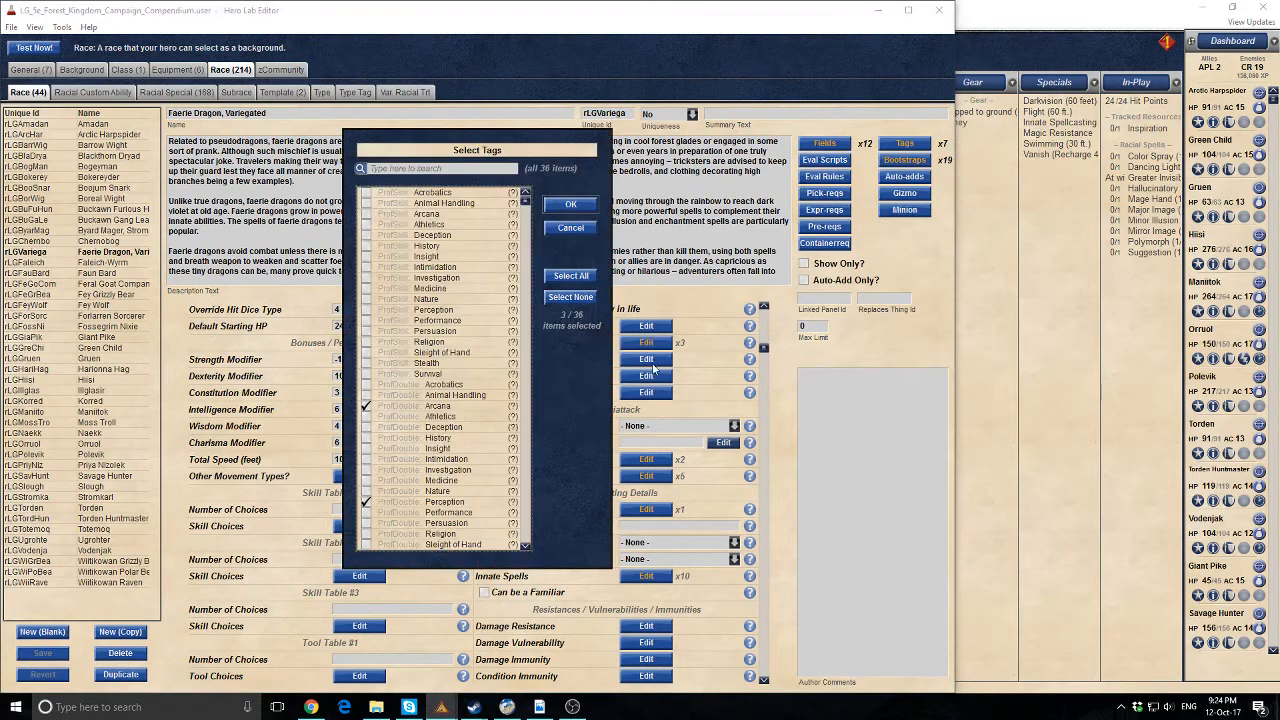
click(419, 215)
click(436, 311)
scroll(462, 461, down, 1)
click(430, 343)
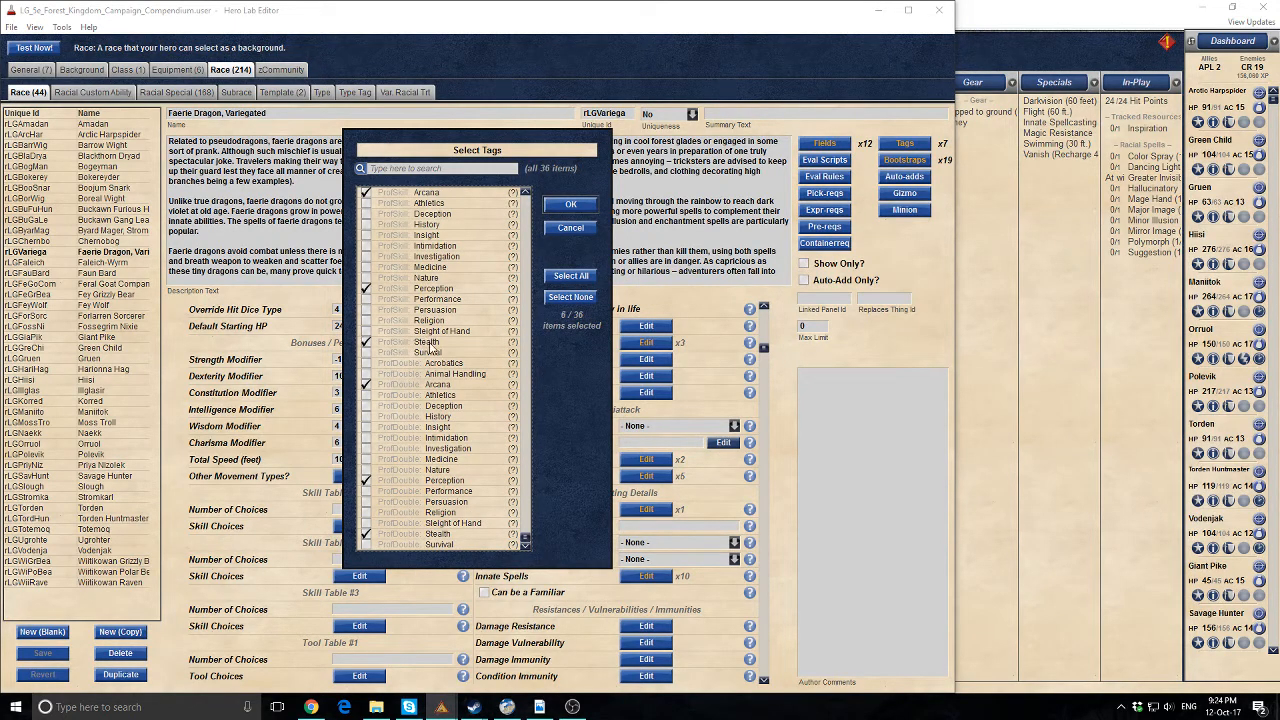
click(378, 388)
click(384, 480)
click(380, 533)
click(571, 206)
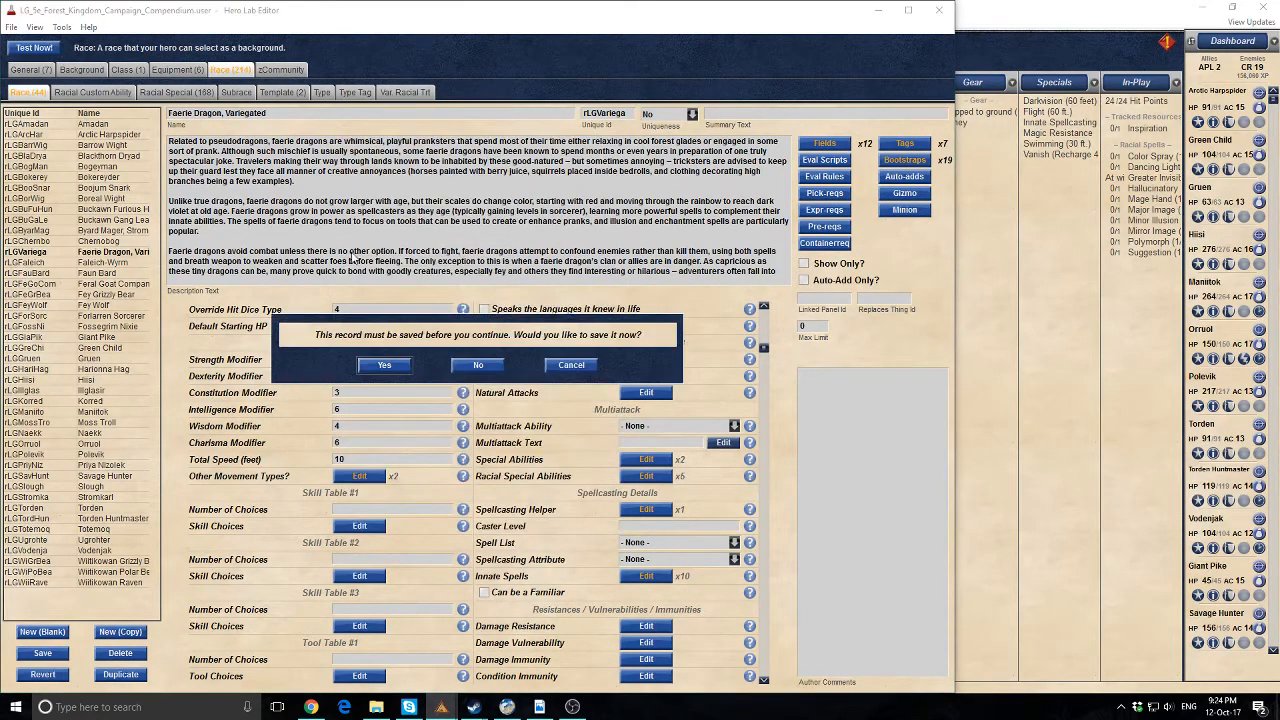
Save the race with normal skill proficiencies, reload it, and check the dragon's skills in Hero Lab
click(394, 365)
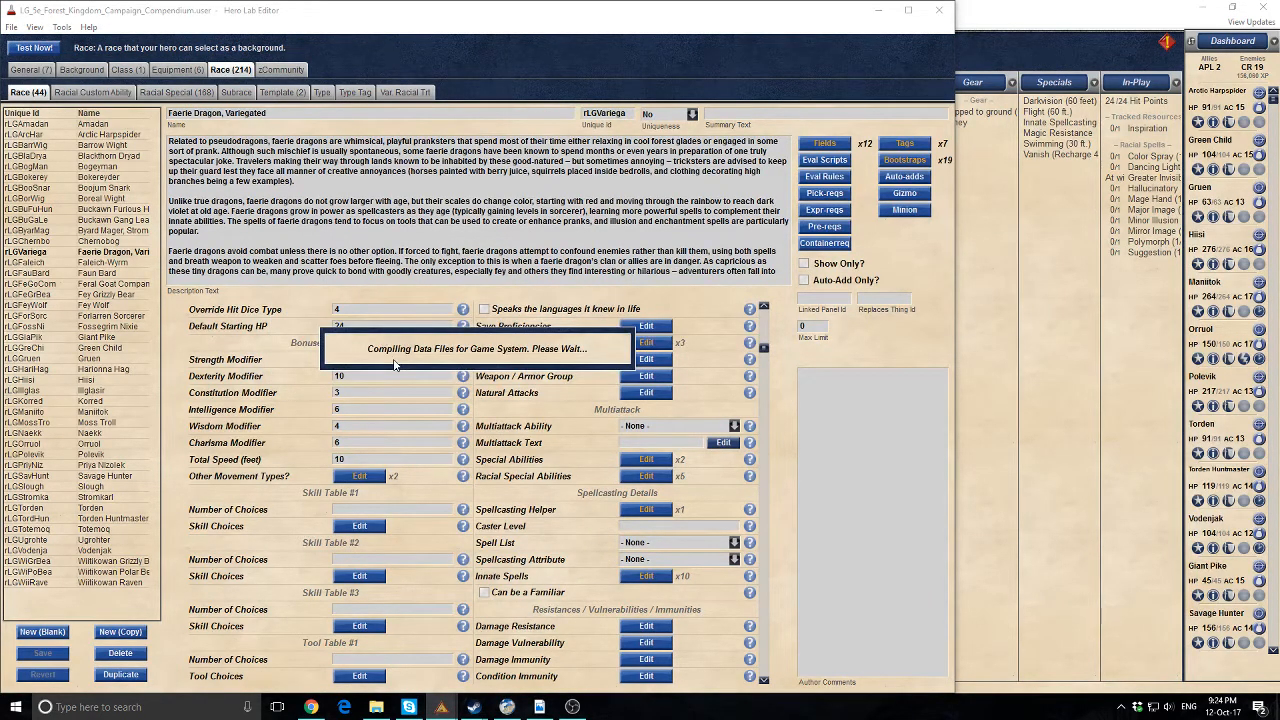
click(414, 386)
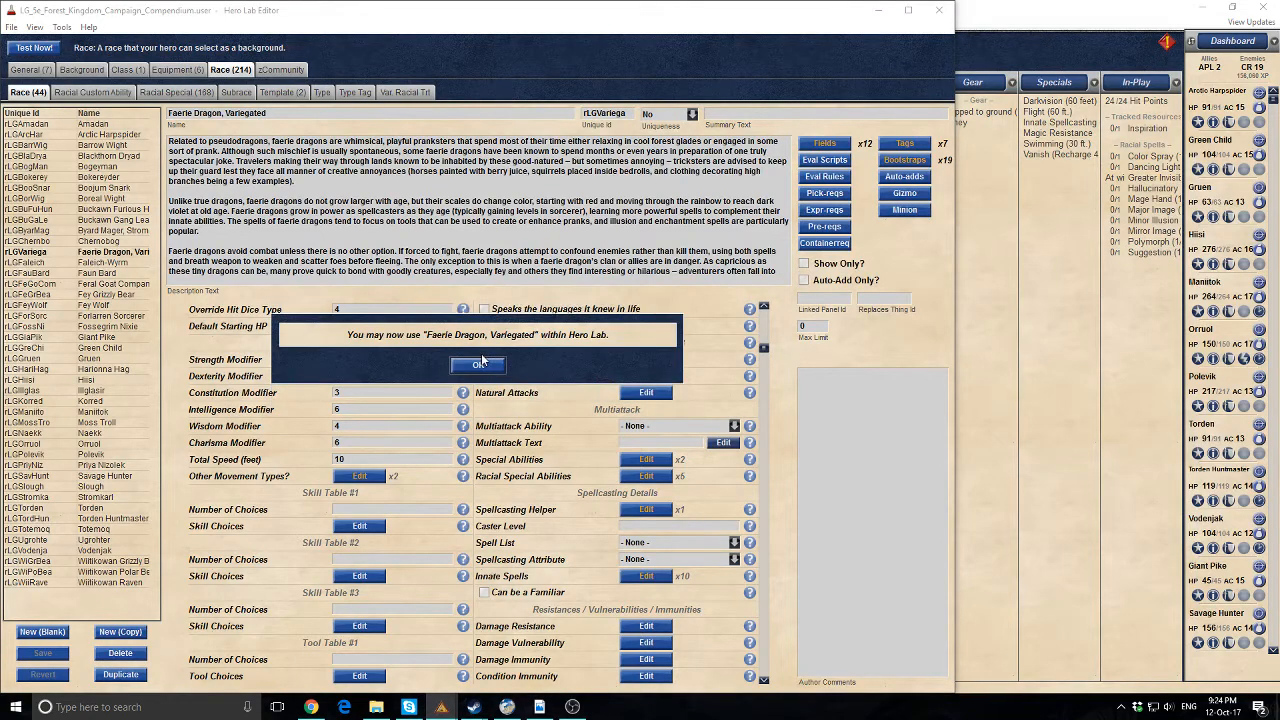
click(481, 363)
click(441, 705)
click(366, 650)
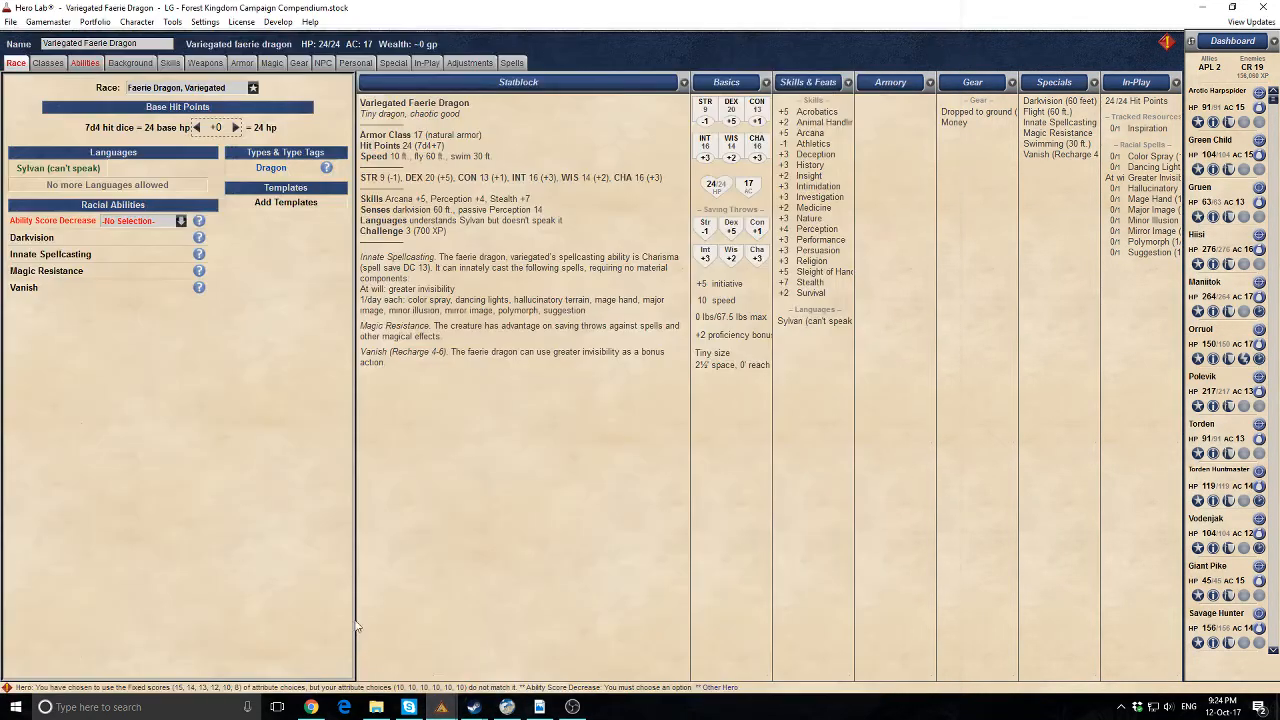
Identify the Ability Score Decrease ability's unique ID in Hero Lab and delete its bootstrap (raKPTosAbD) from the race in Hero Lab Editor
right_click(81, 226)
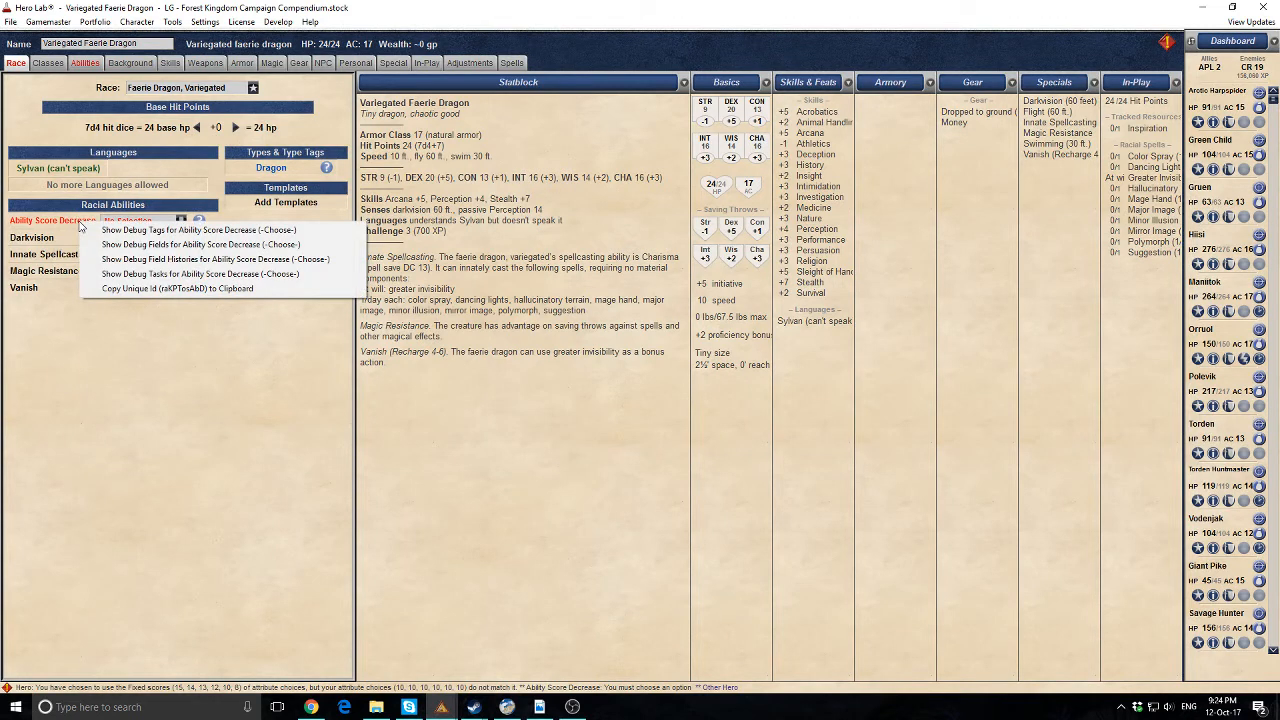
click(175, 289)
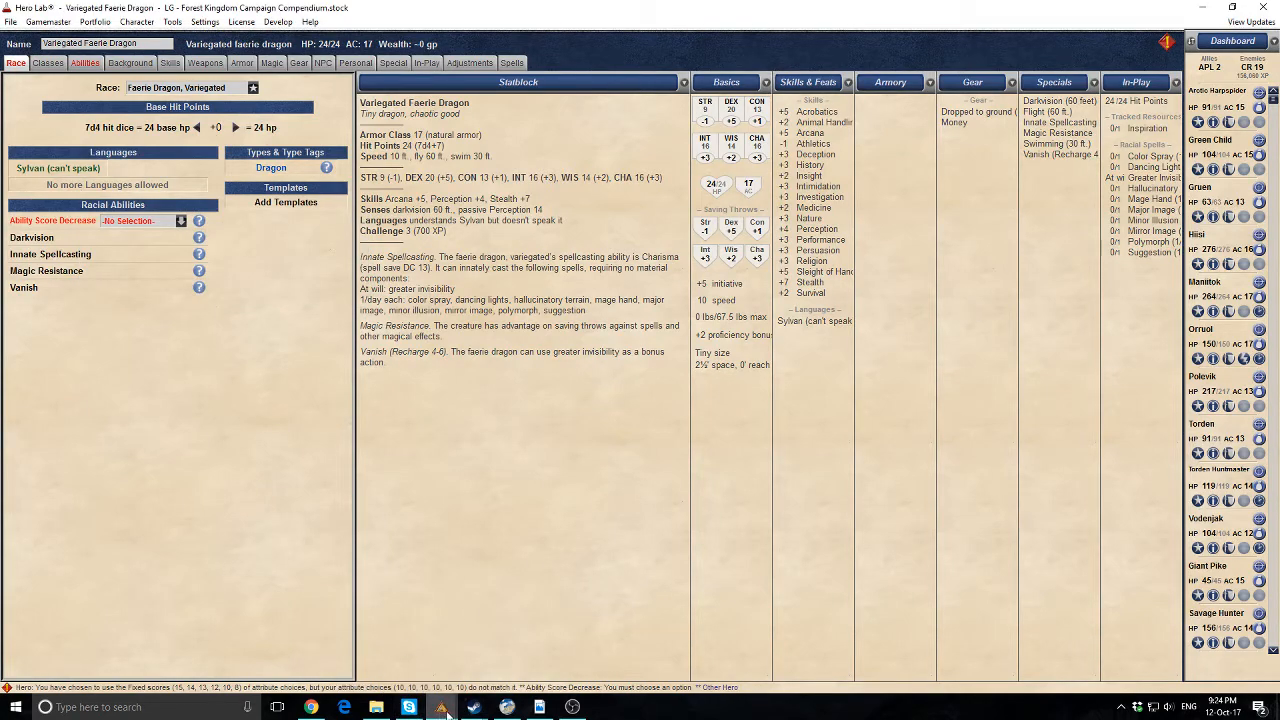
mouse_move(441, 707)
click(497, 632)
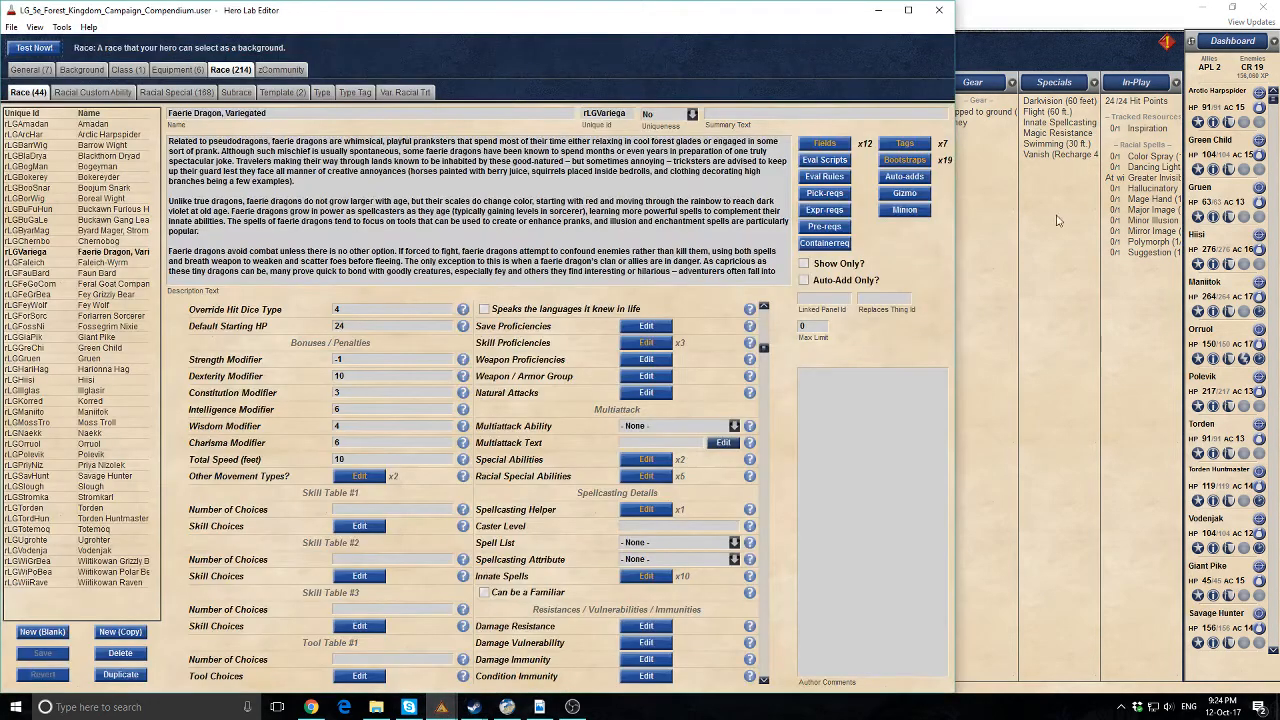
click(904, 160)
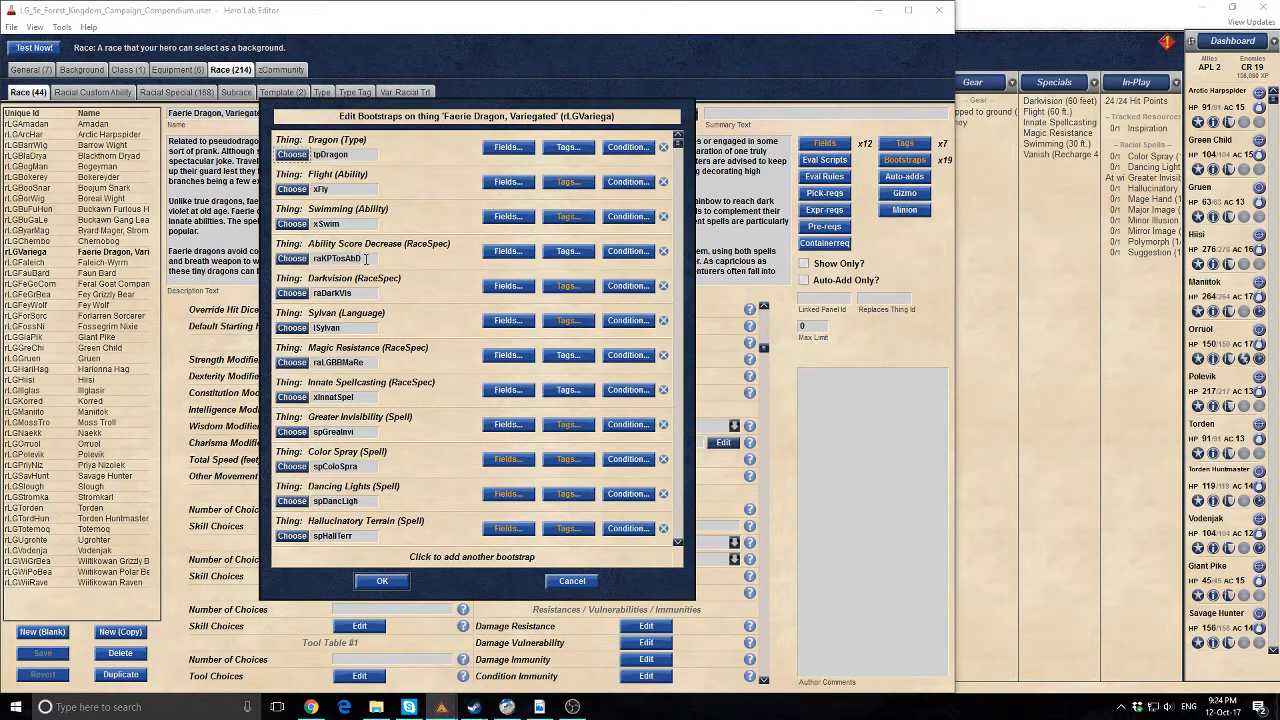
click(663, 251)
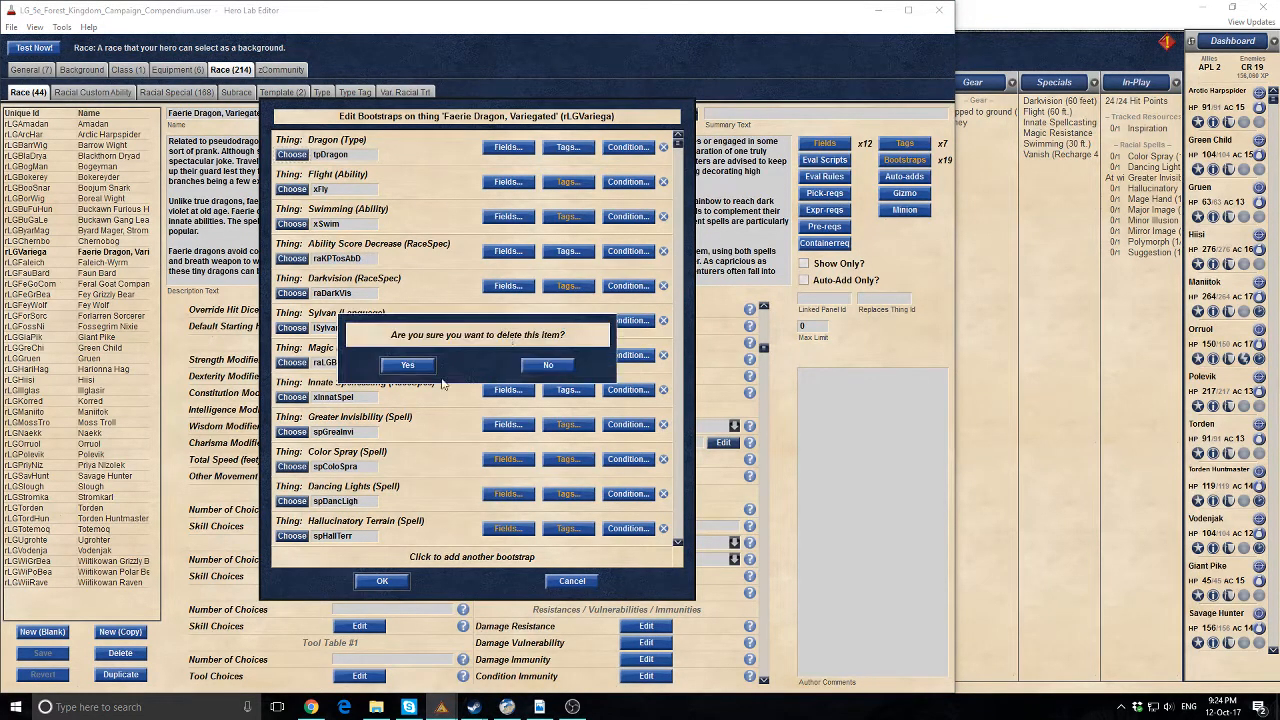
click(428, 368)
click(383, 581)
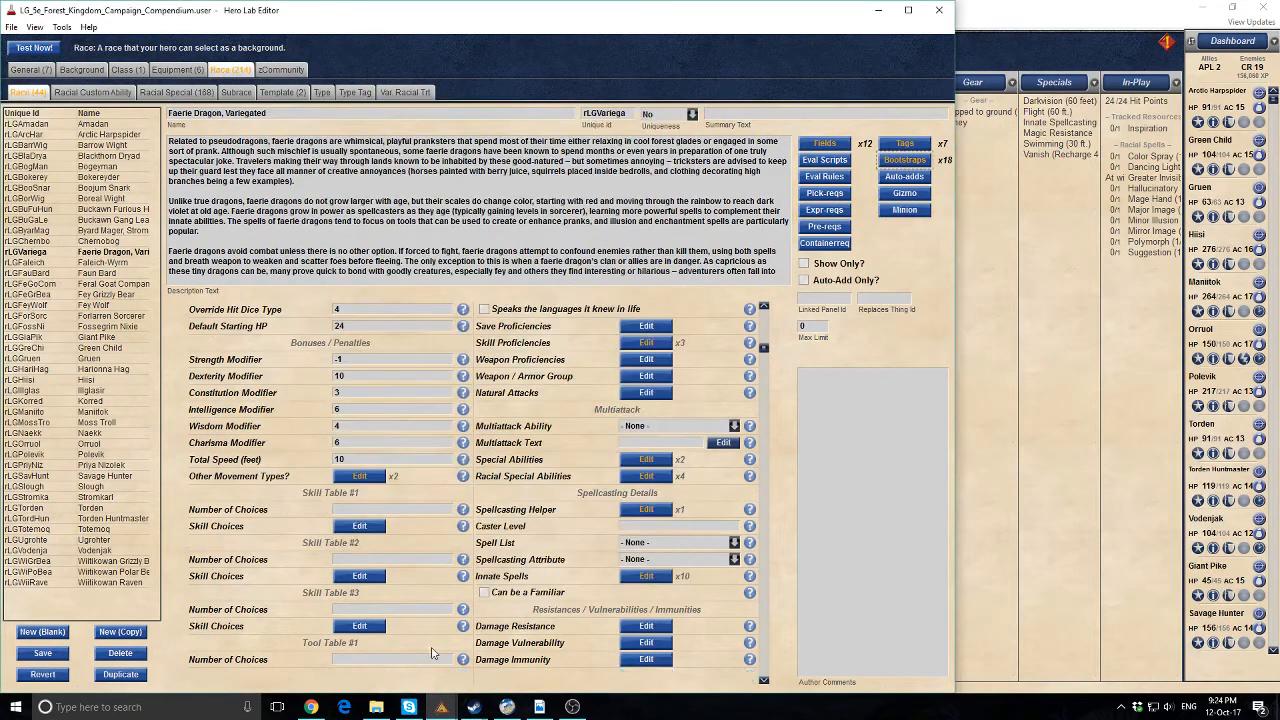
Set the race's Arcana, Perception and Stealth skill proficiencies back to double (ProfDouble), clearing the normal ones
click(646, 345)
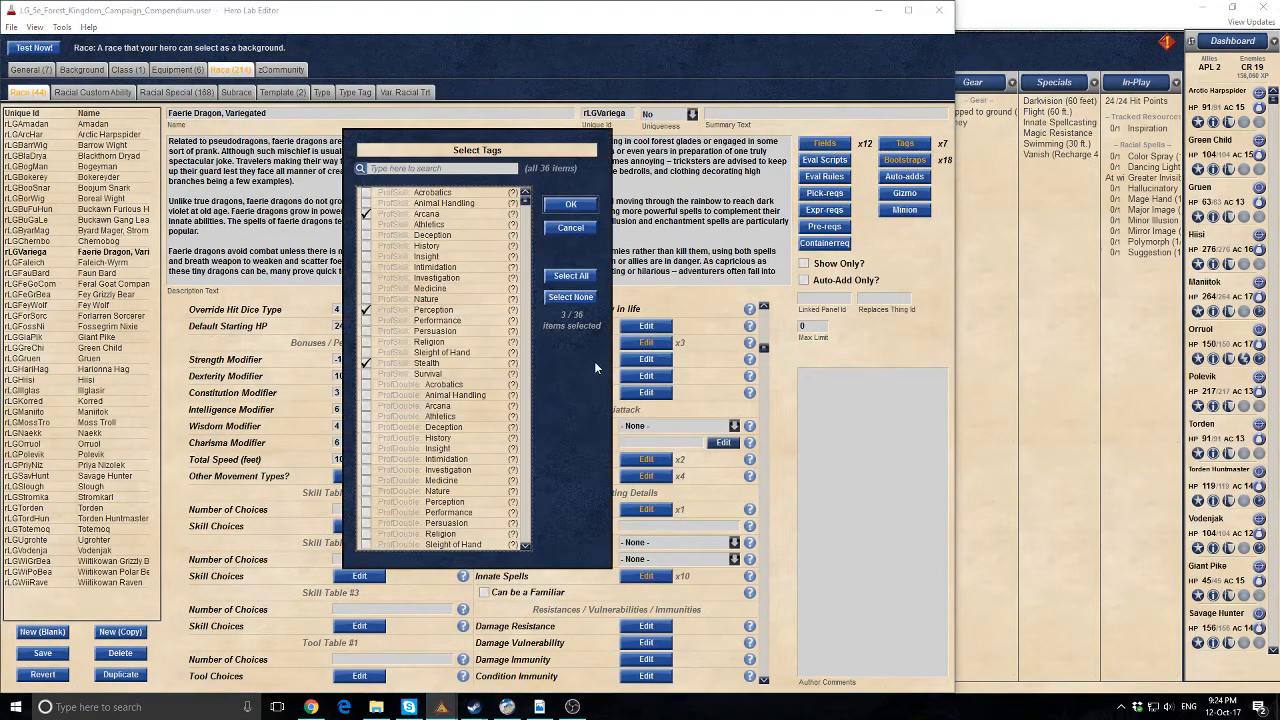
click(419, 406)
click(418, 214)
click(432, 309)
click(432, 366)
scroll(460, 510, down, 1)
click(447, 482)
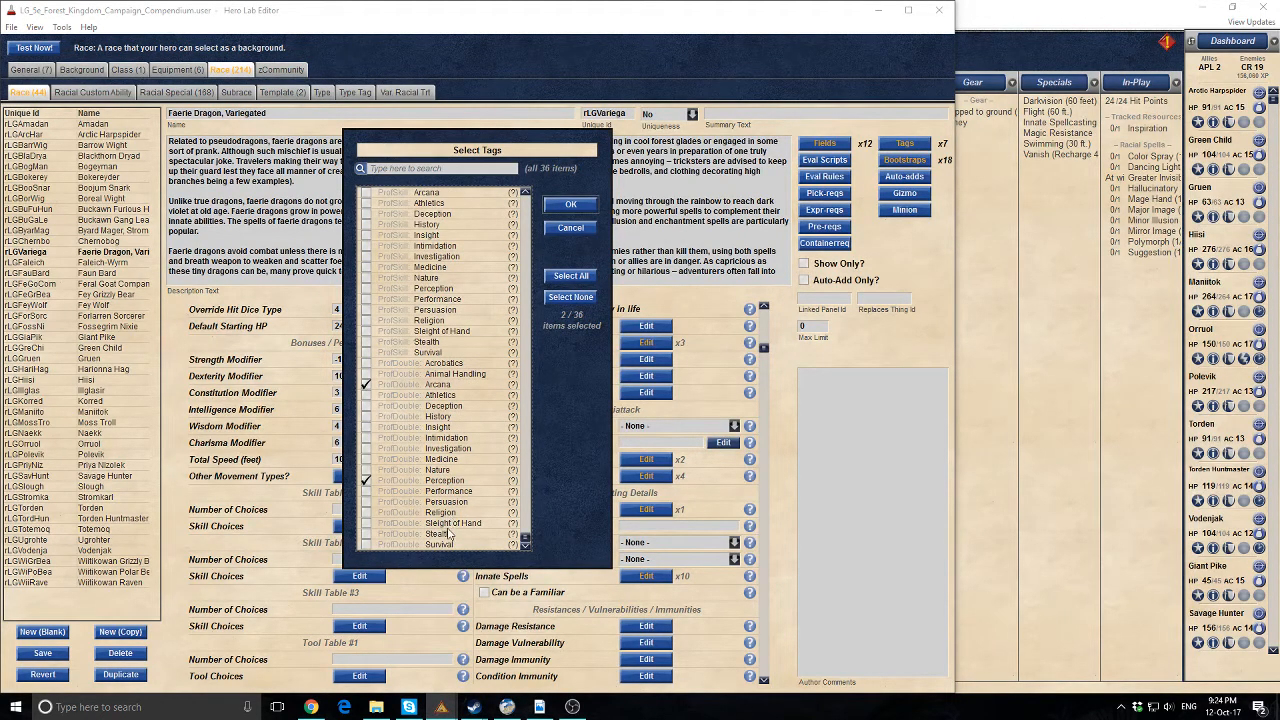
click(571, 204)
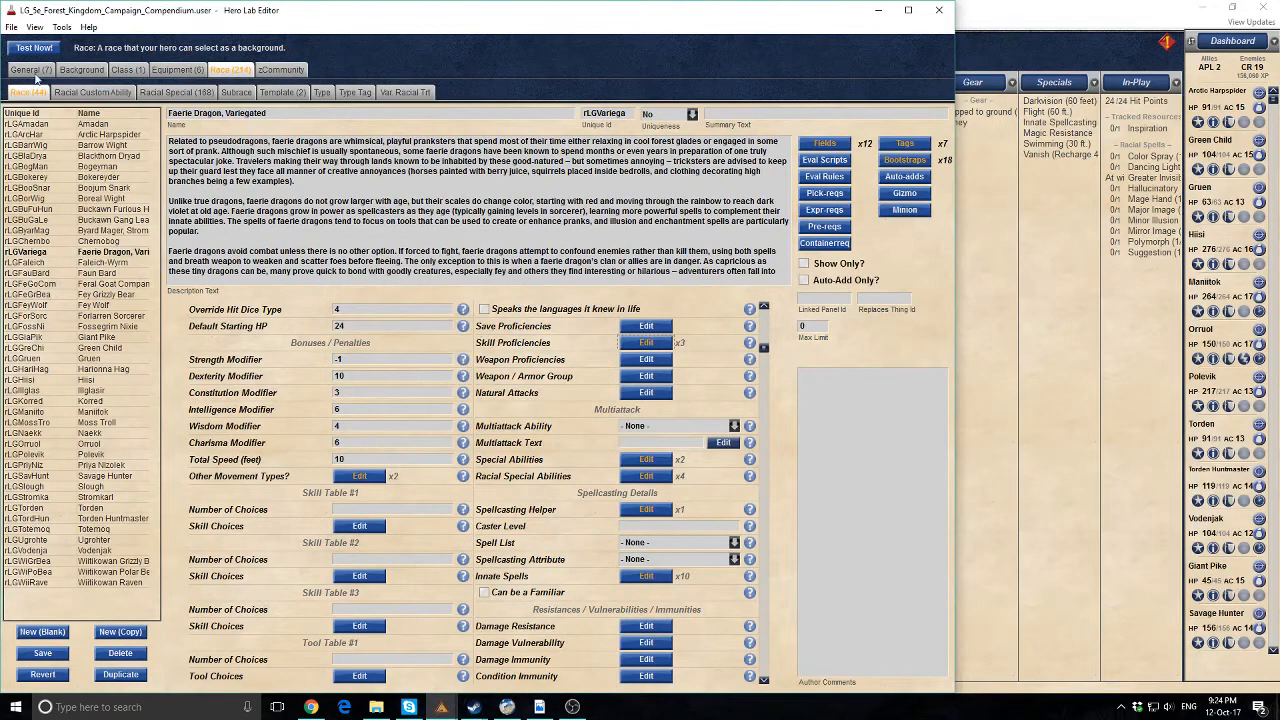
Save the race with double skill proficiencies, reload it, check the dragon in Hero Lab, and return to the editor
click(87, 92)
click(388, 366)
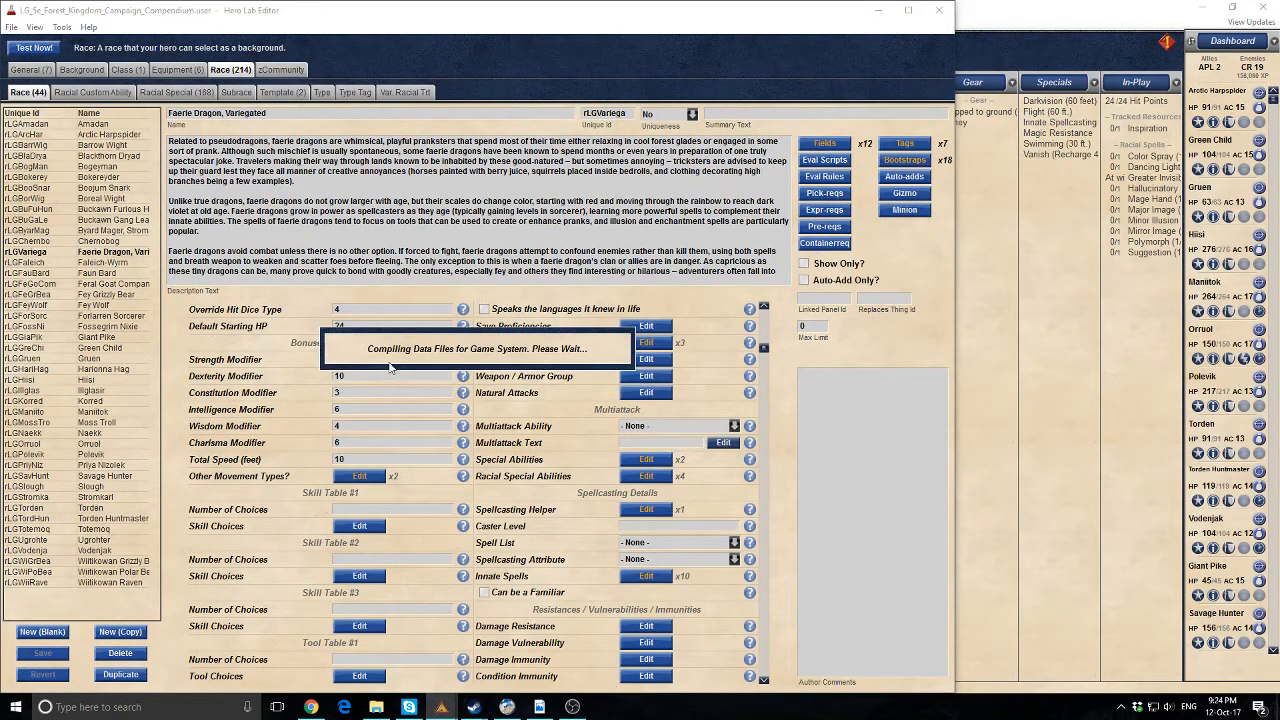
click(417, 385)
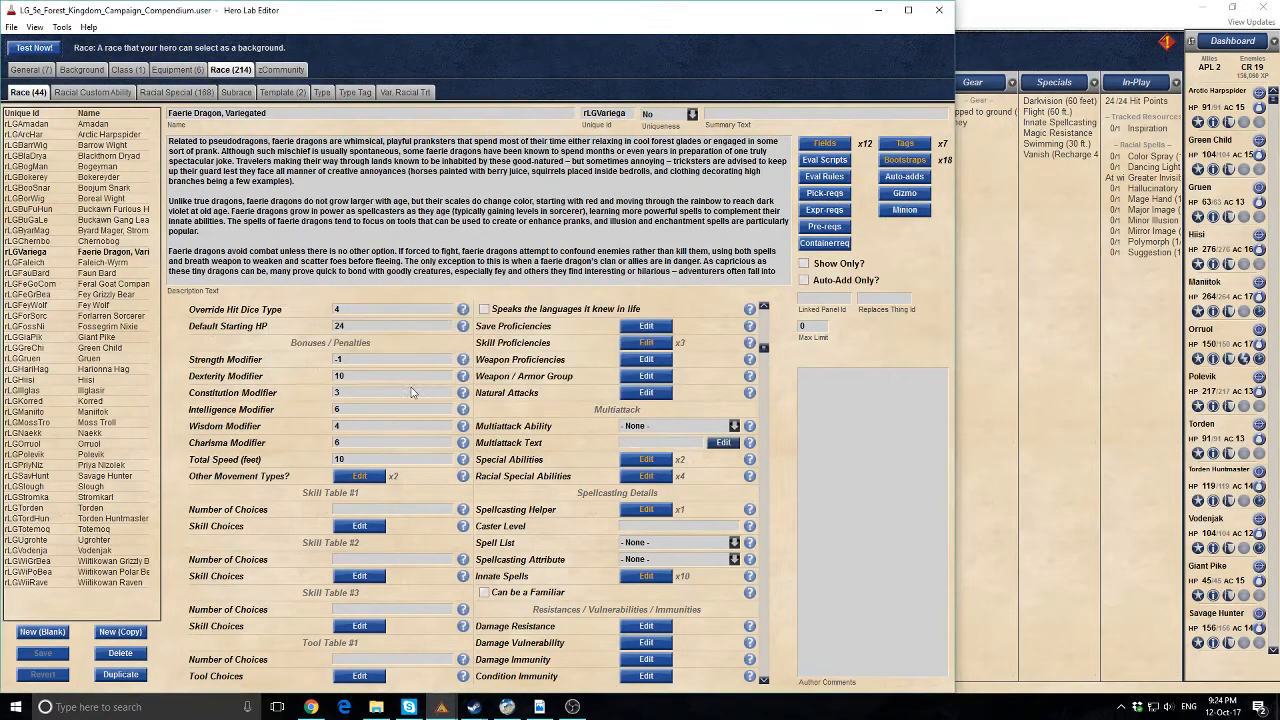
click(488, 376)
mouse_move(437, 703)
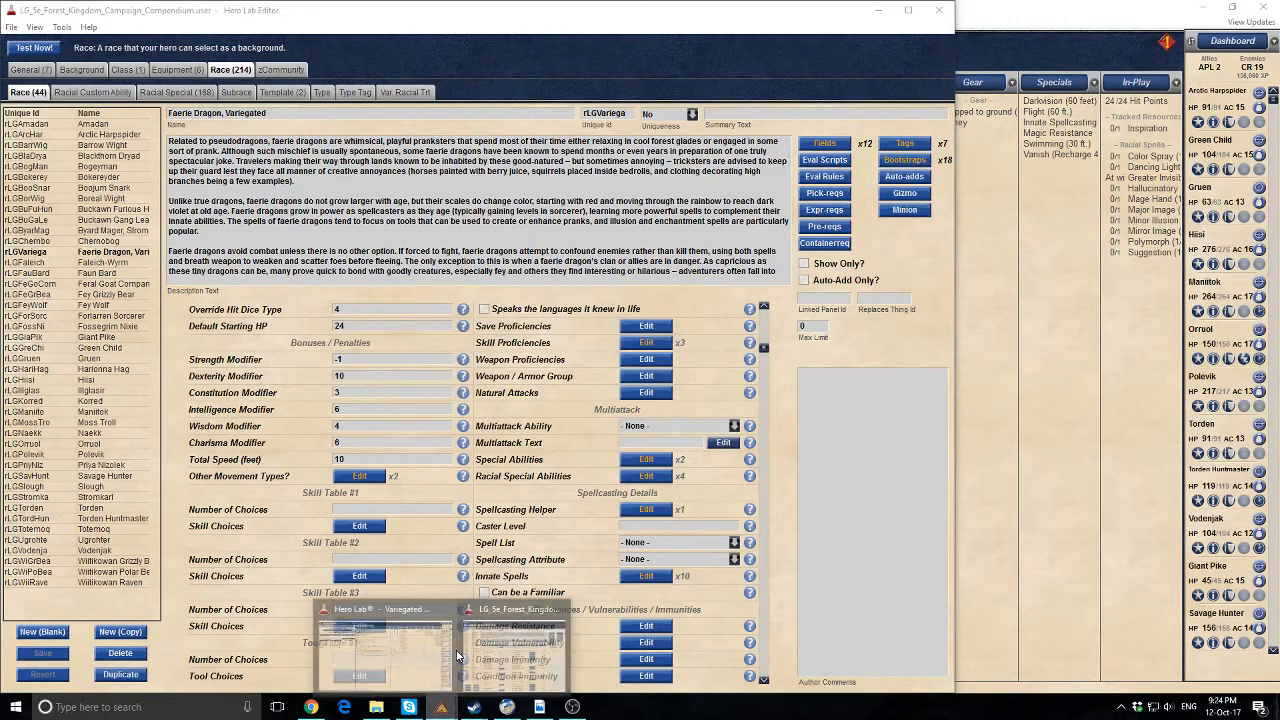
click(383, 645)
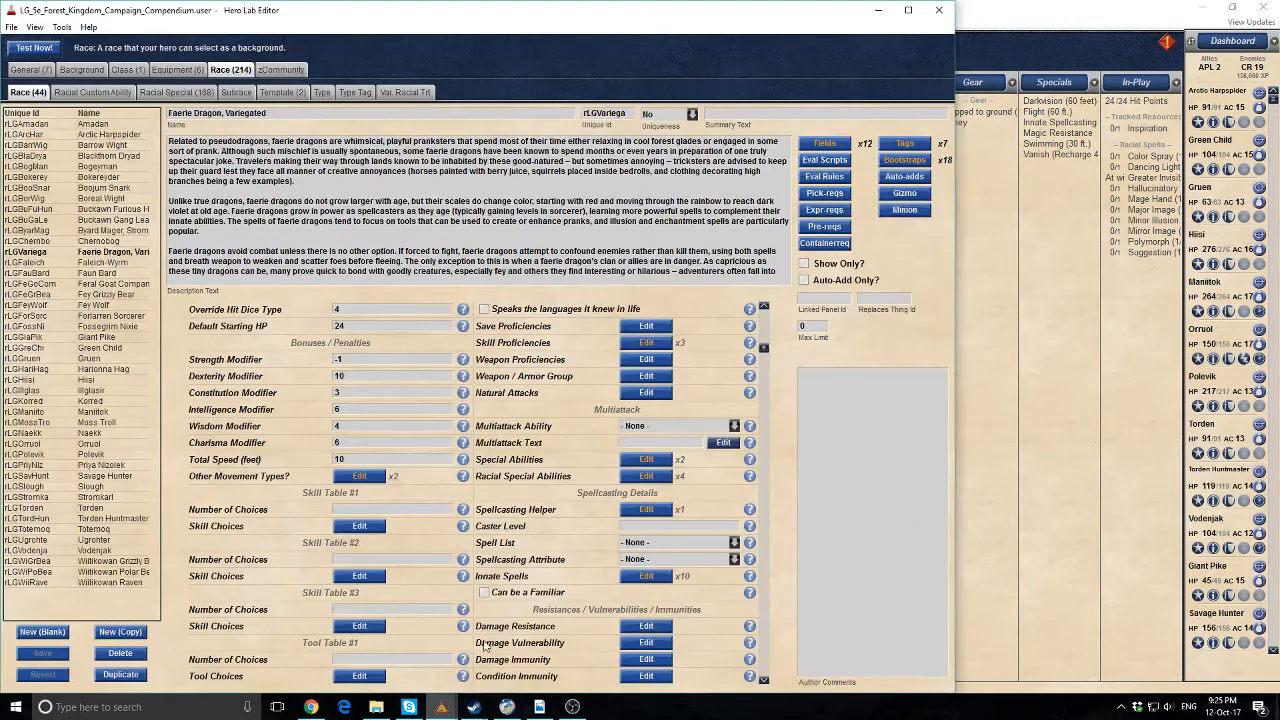
click(518, 640)
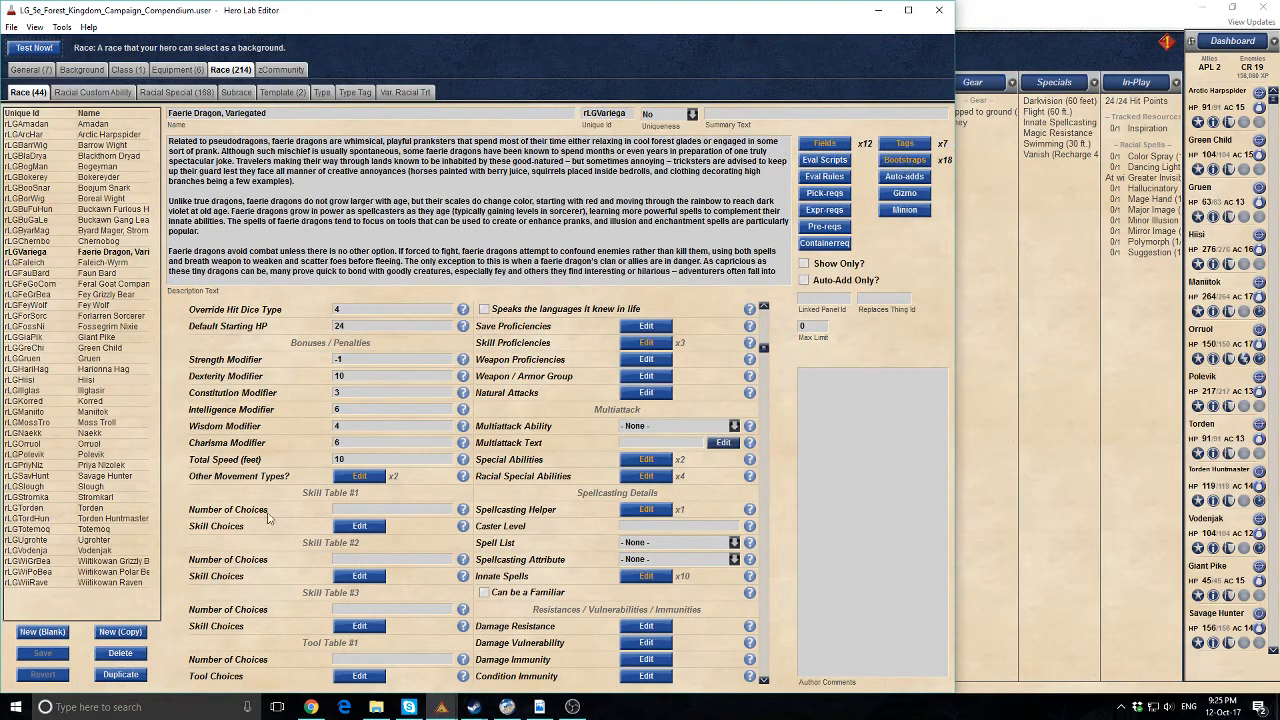
Copy the Darkvision ability's unique ID (raDarkVis) in Hero Lab and locate its entry among the race's bootstraps in Hero Lab Editor
click(901, 160)
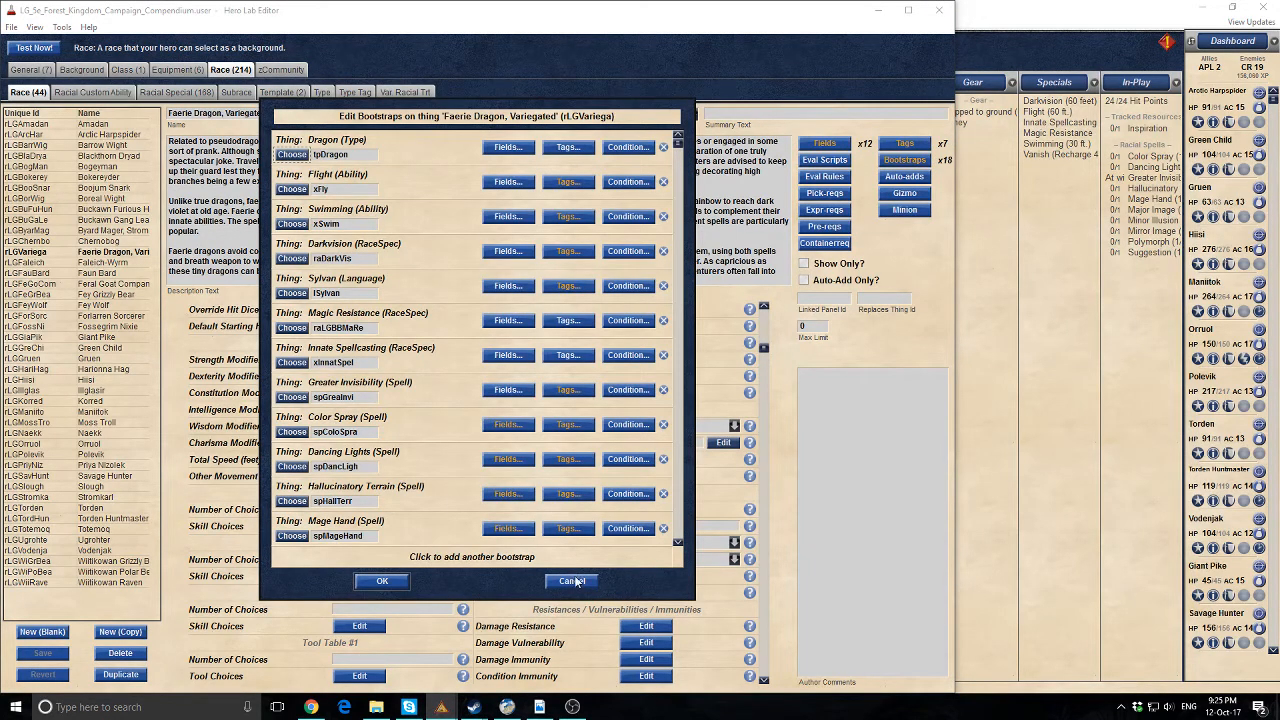
click(575, 581)
click(394, 650)
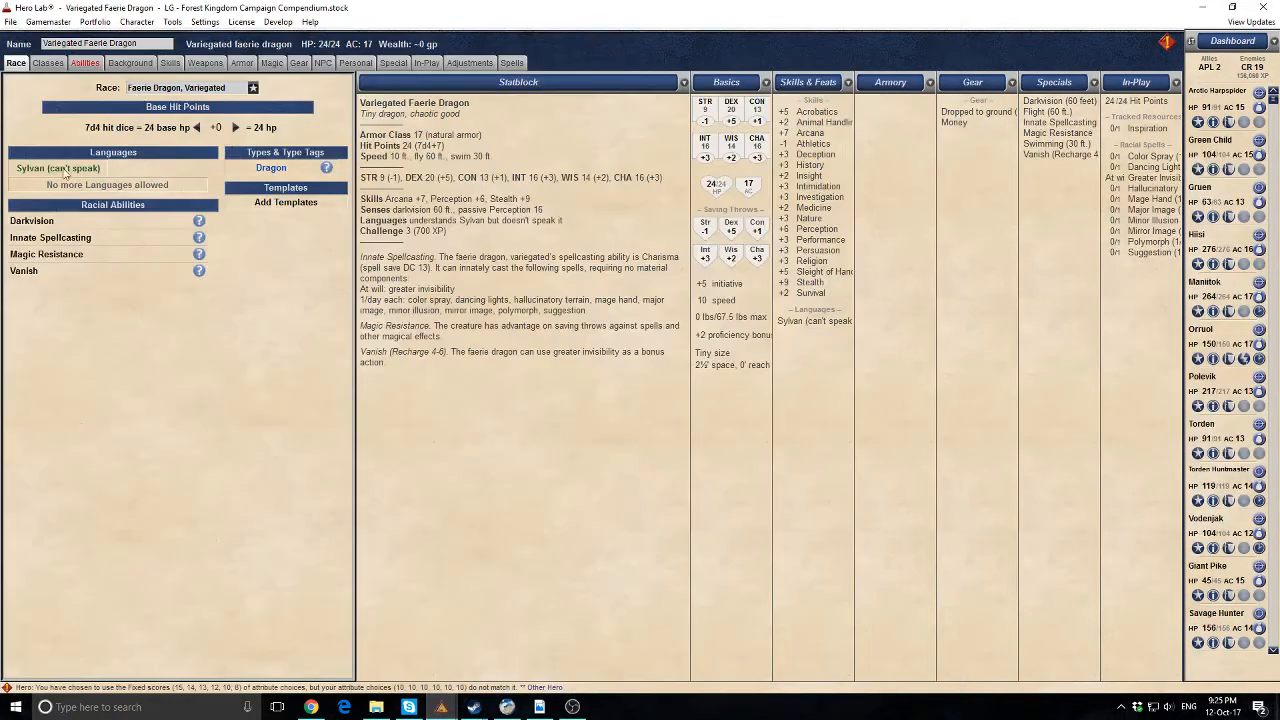
right_click(28, 220)
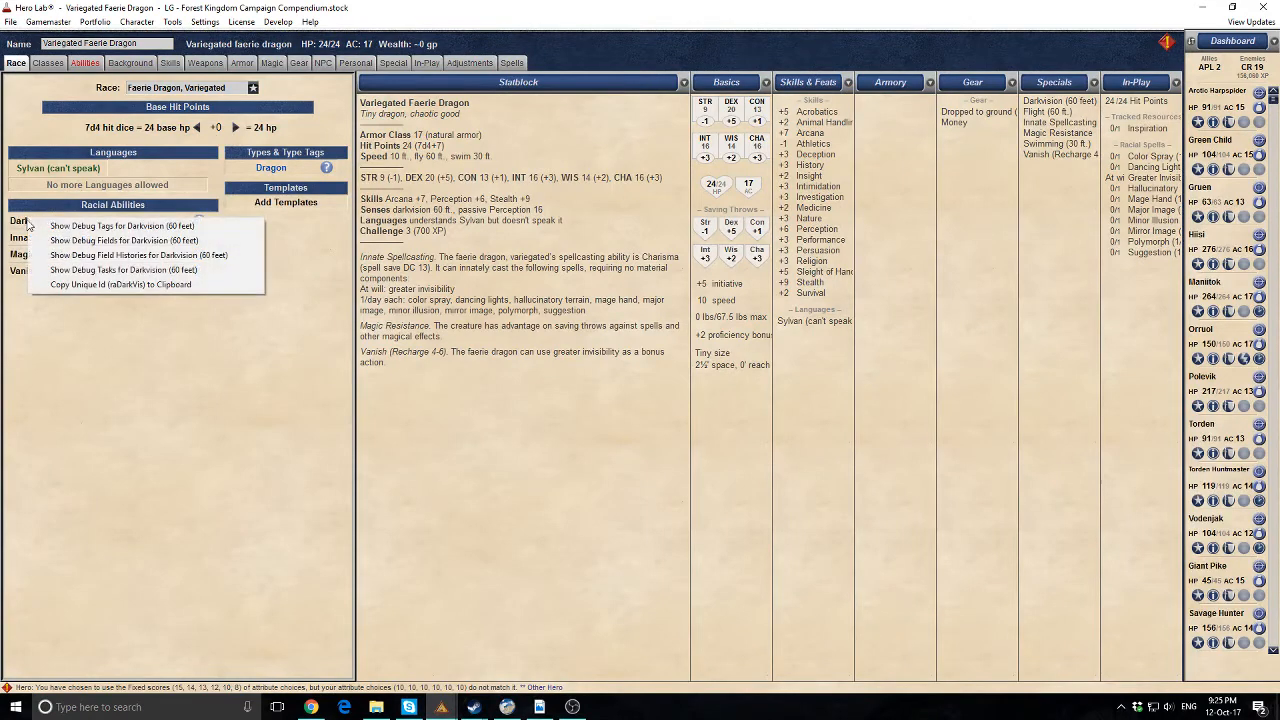
click(118, 285)
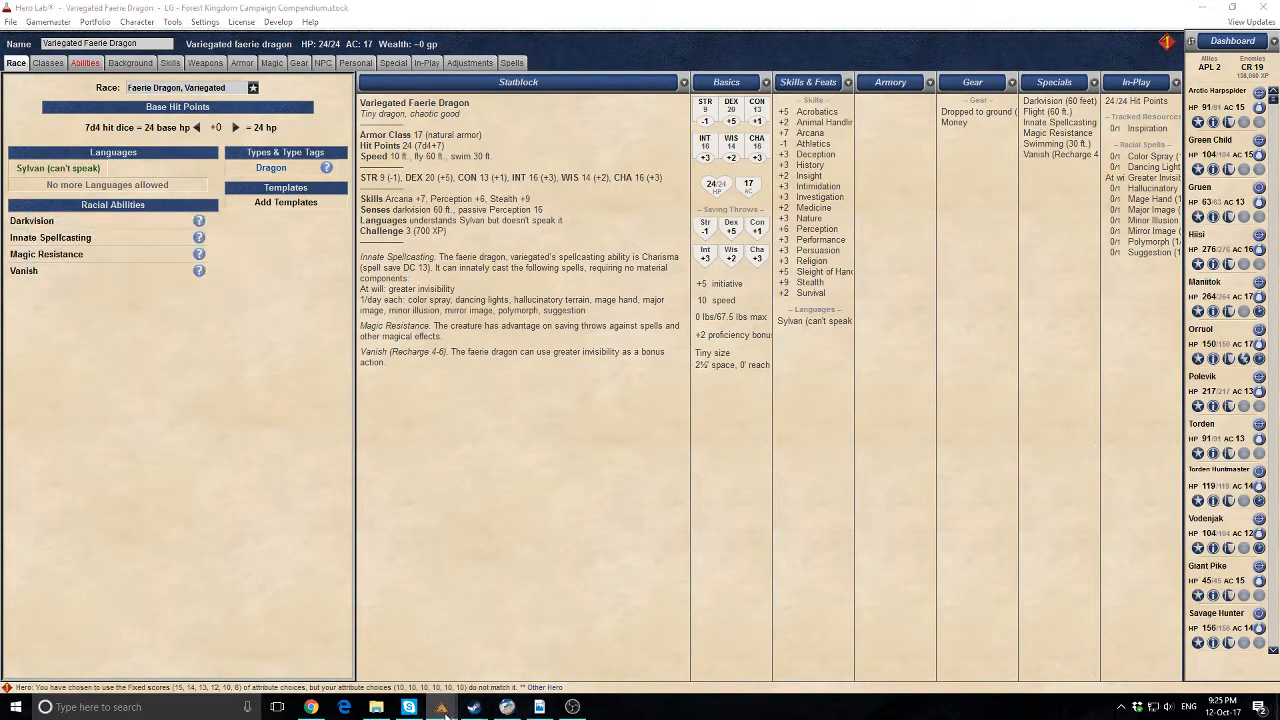
mouse_move(441, 707)
click(505, 645)
click(905, 160)
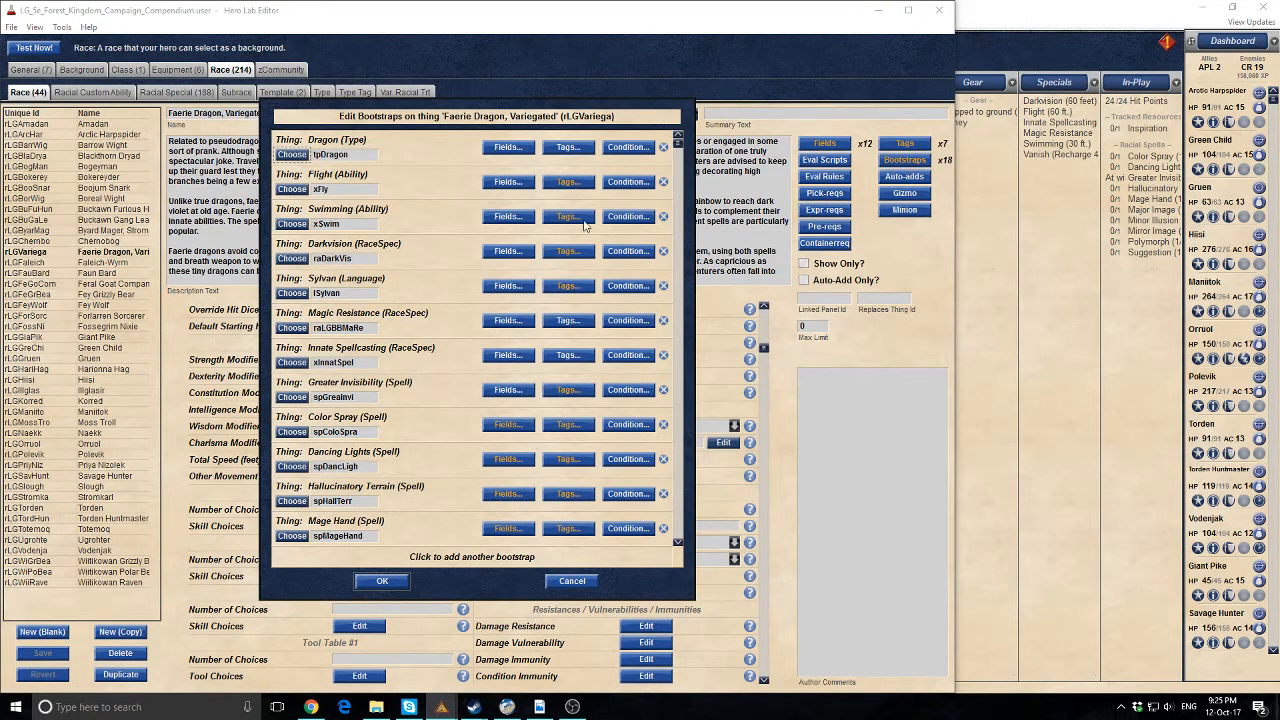
click(389, 583)
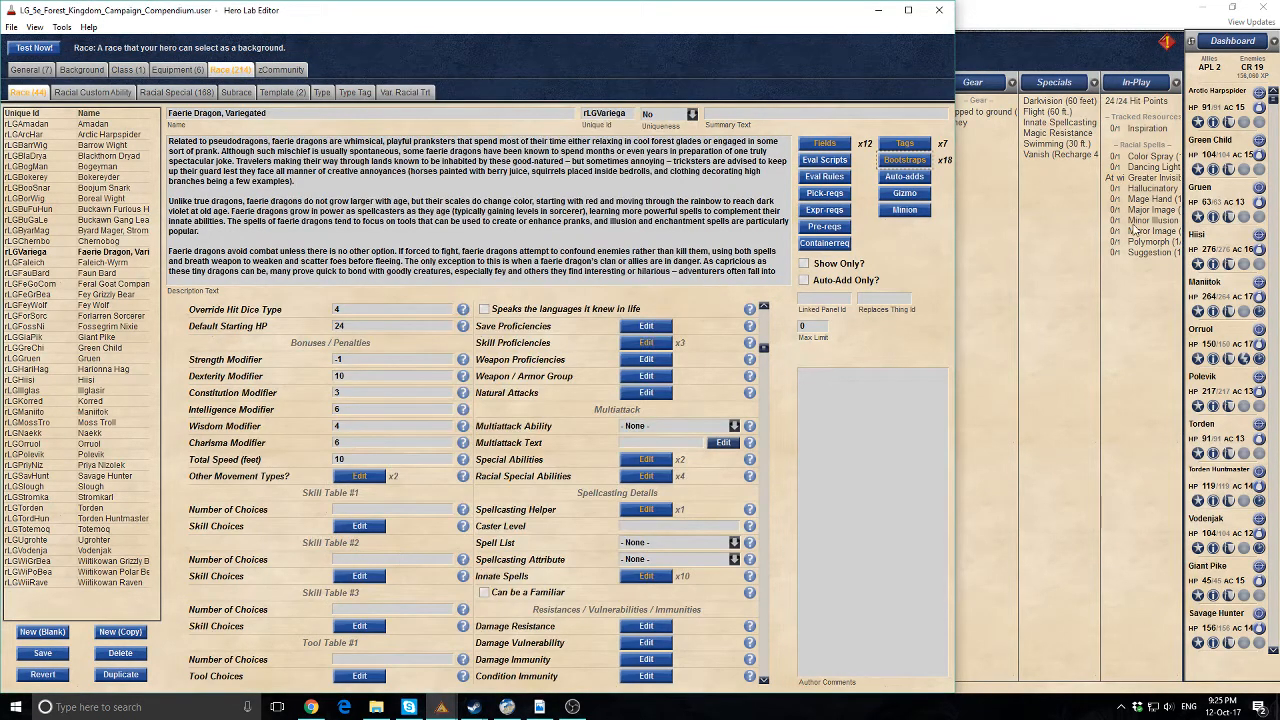
Consult the Actions section of the Fairy Tale PDF and add Bite (wBite) to the race's natural attacks
click(539, 707)
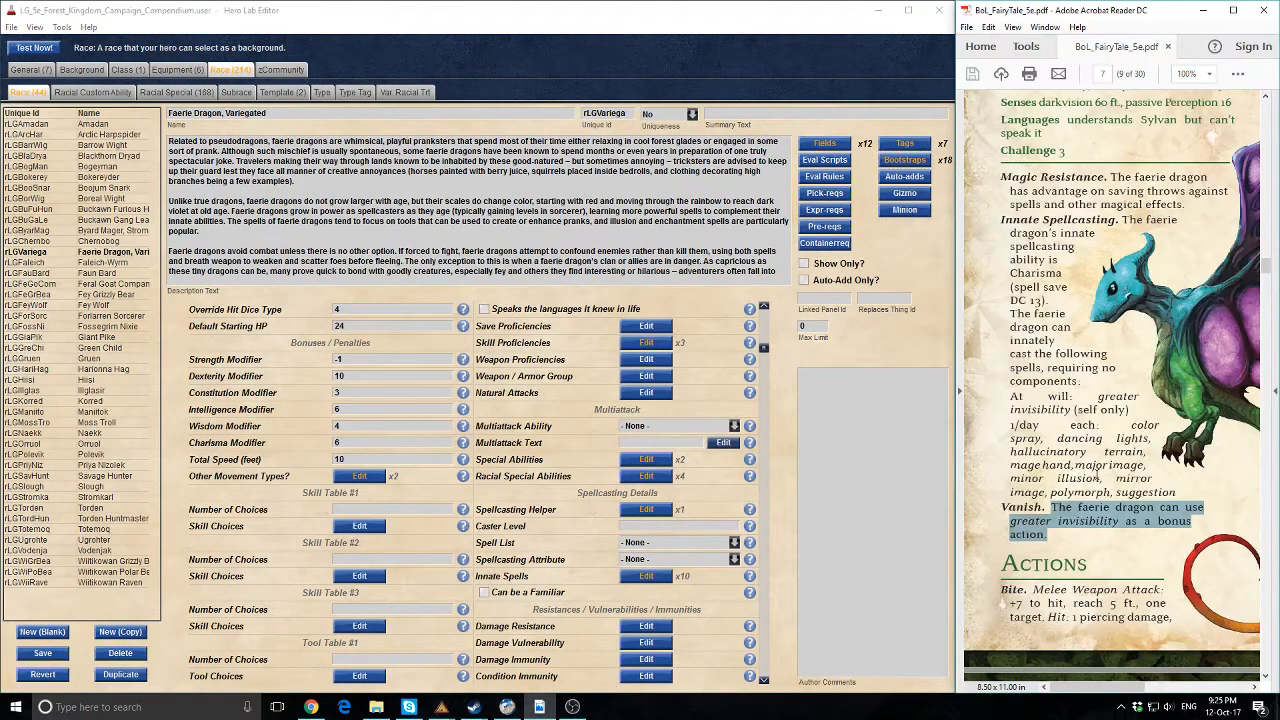
scroll(1078, 337, down, 3)
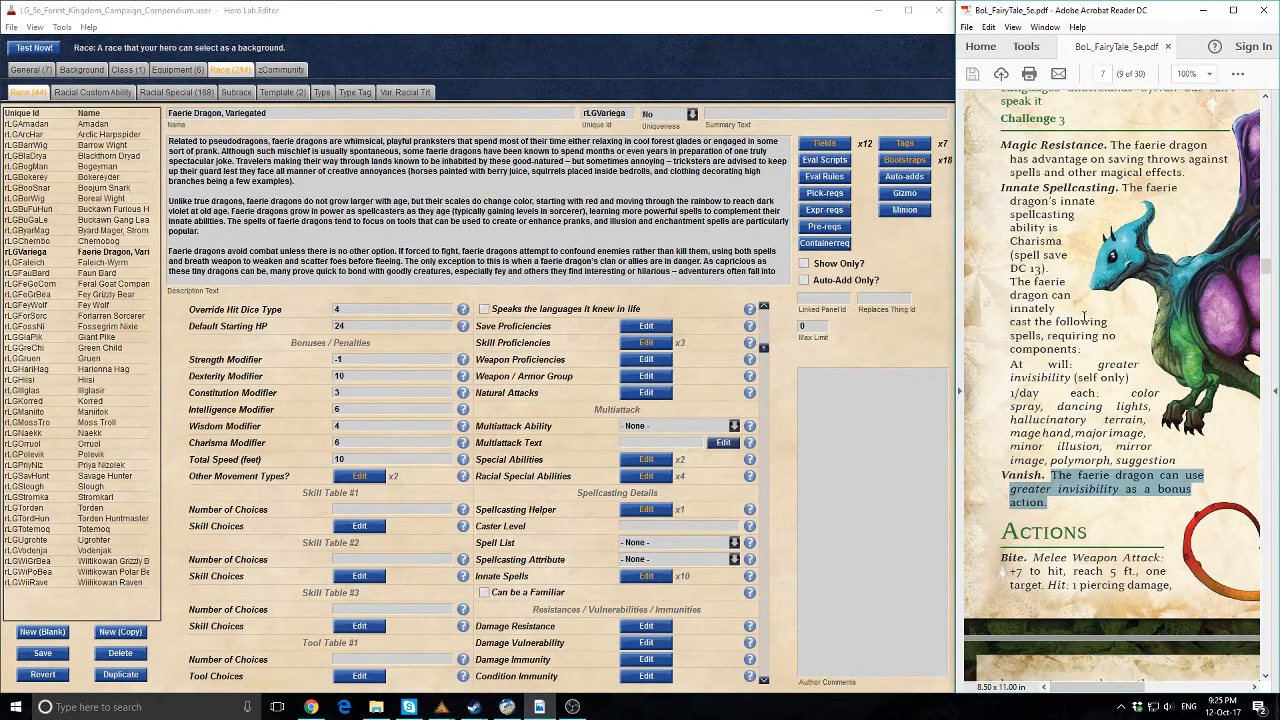
scroll(1078, 335, down, 1)
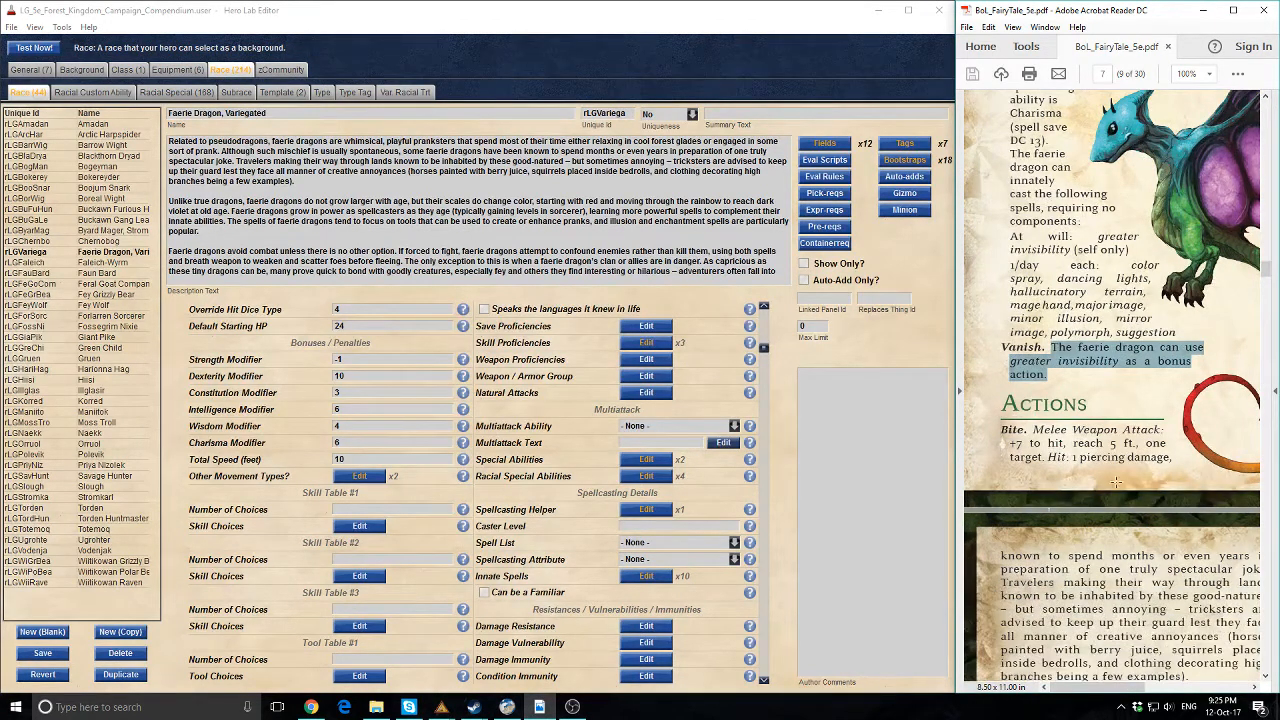
scroll(376, 447, down, 6)
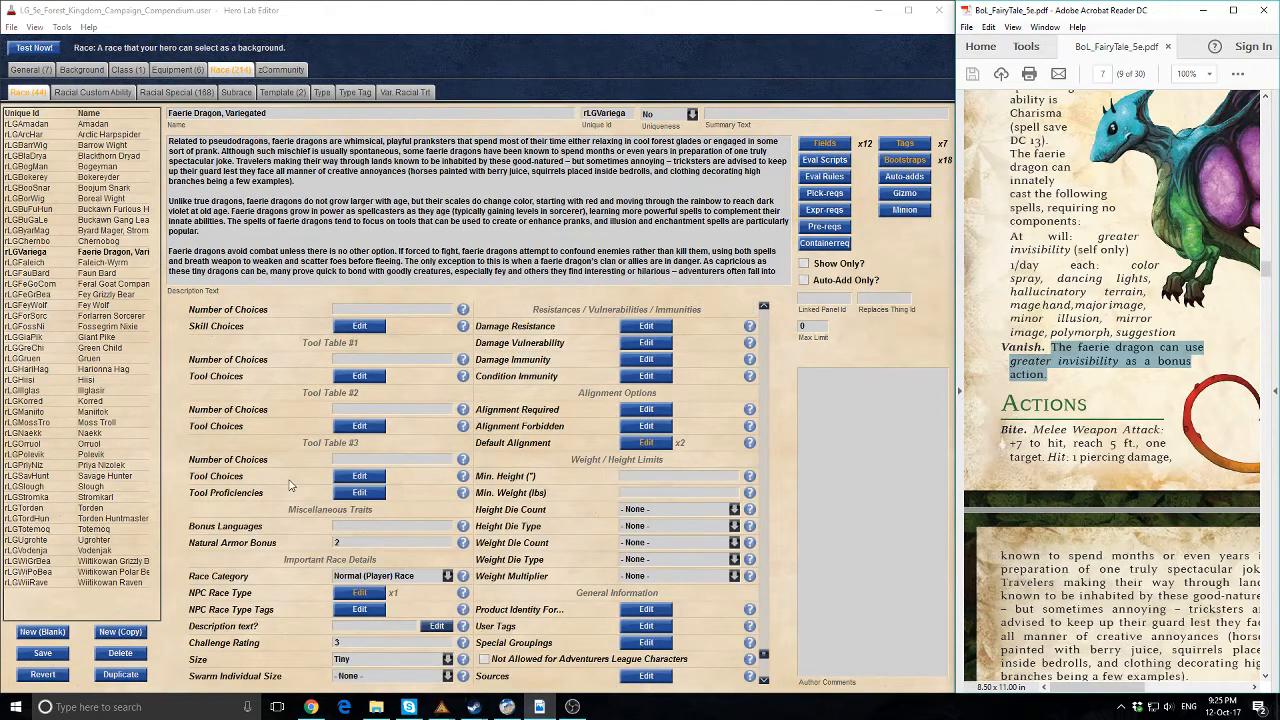
scroll(345, 570, down, 1)
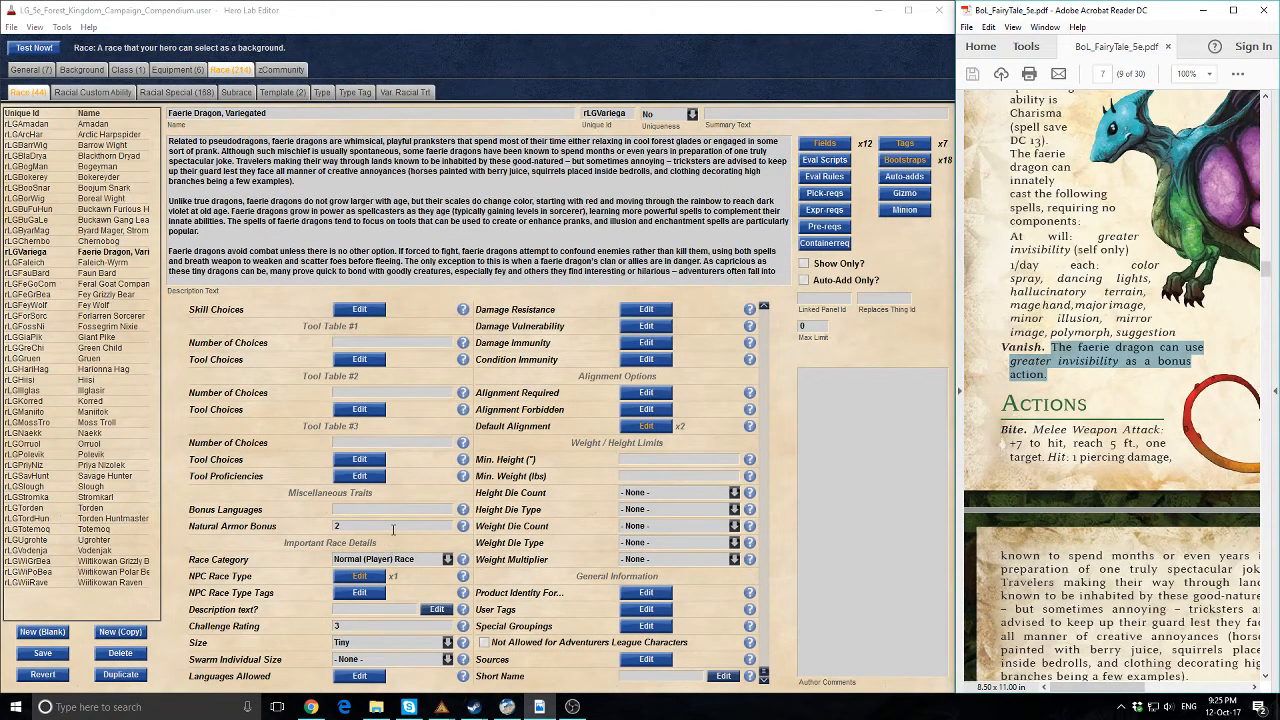
scroll(401, 529, up, 7)
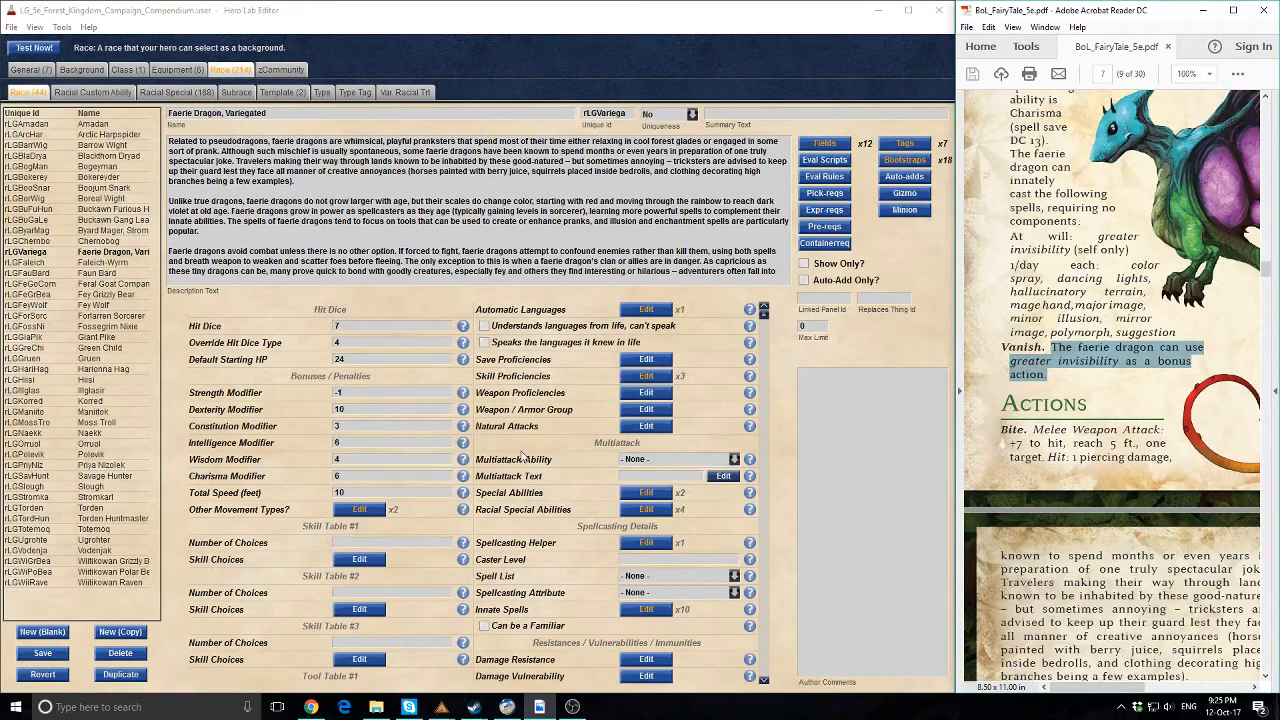
click(645, 426)
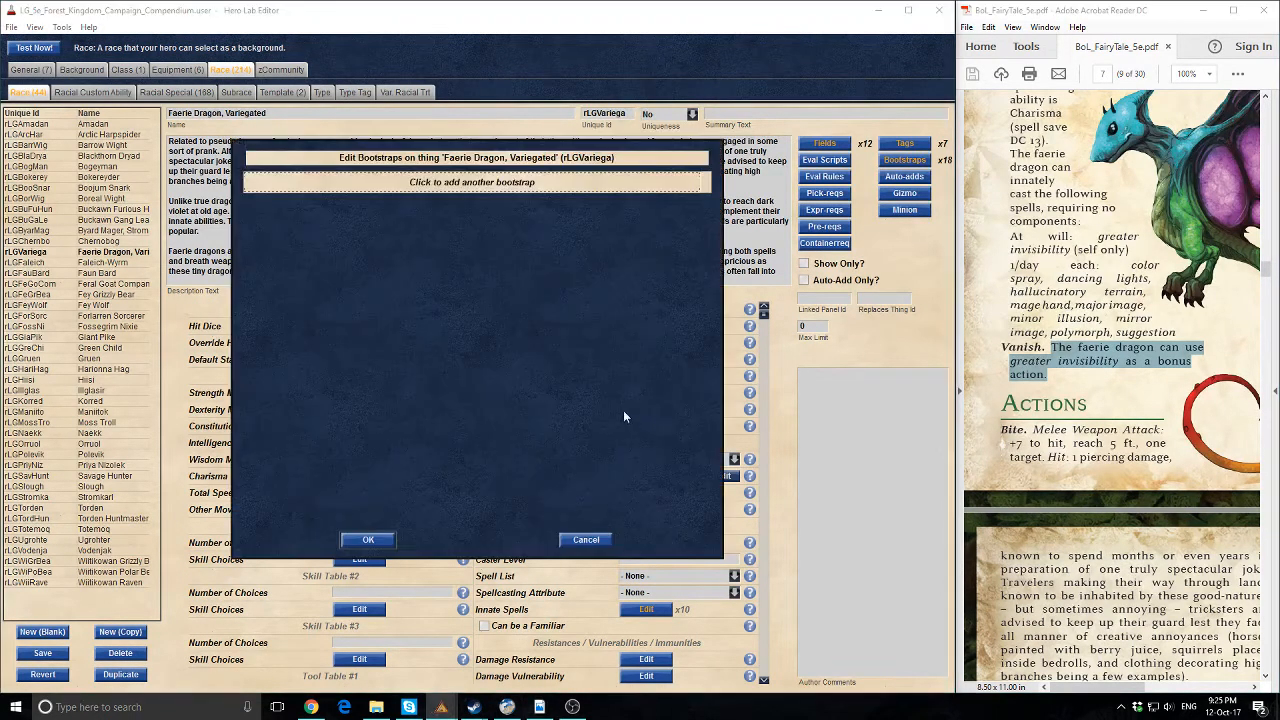
click(450, 188)
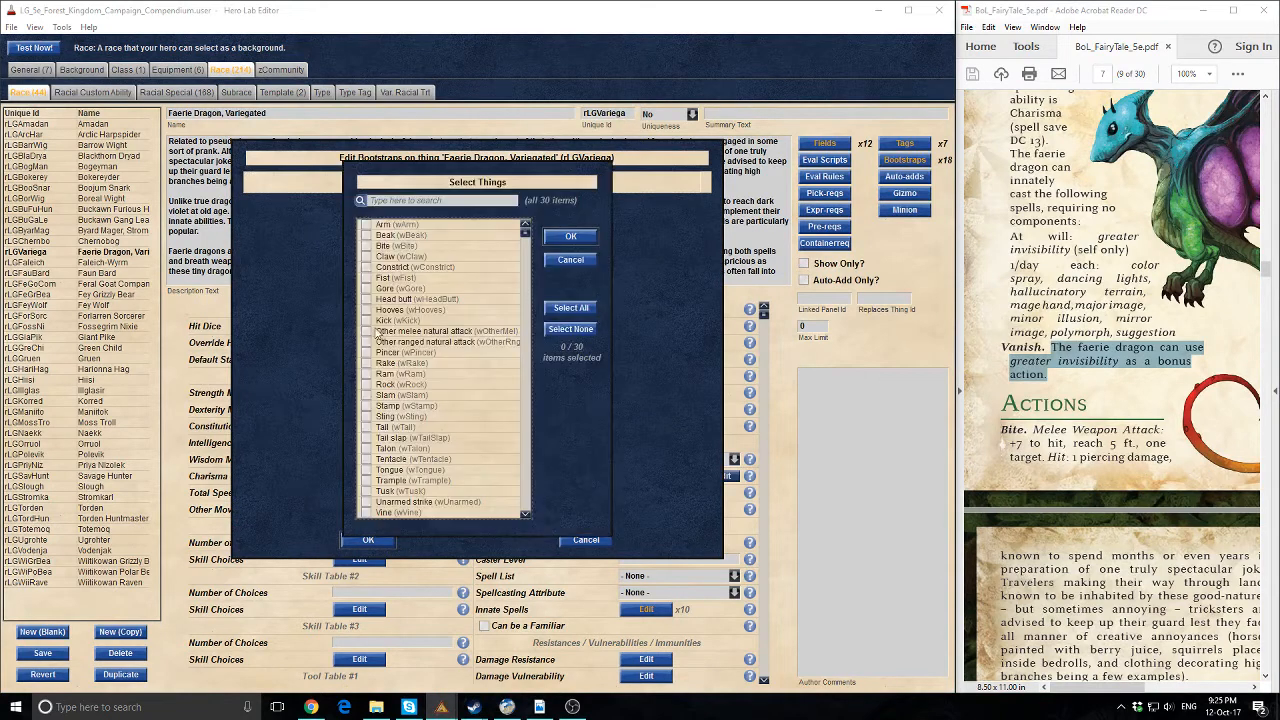
click(366, 246)
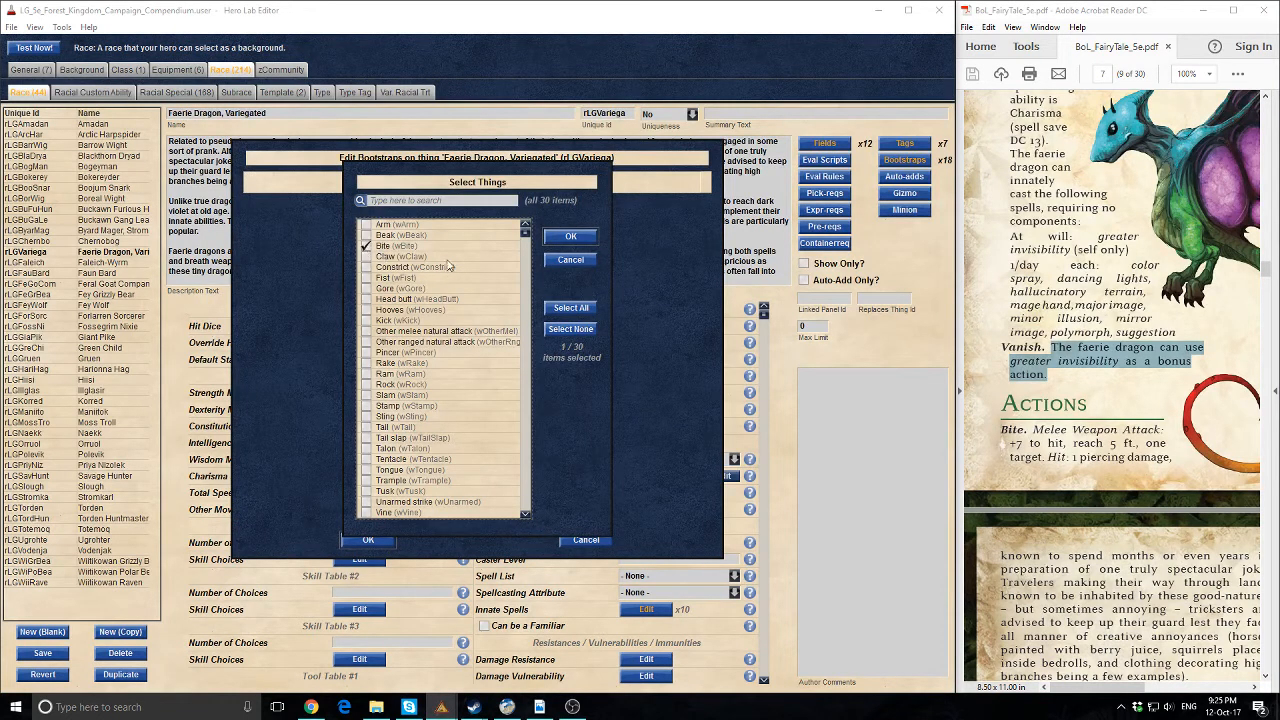
click(587, 260)
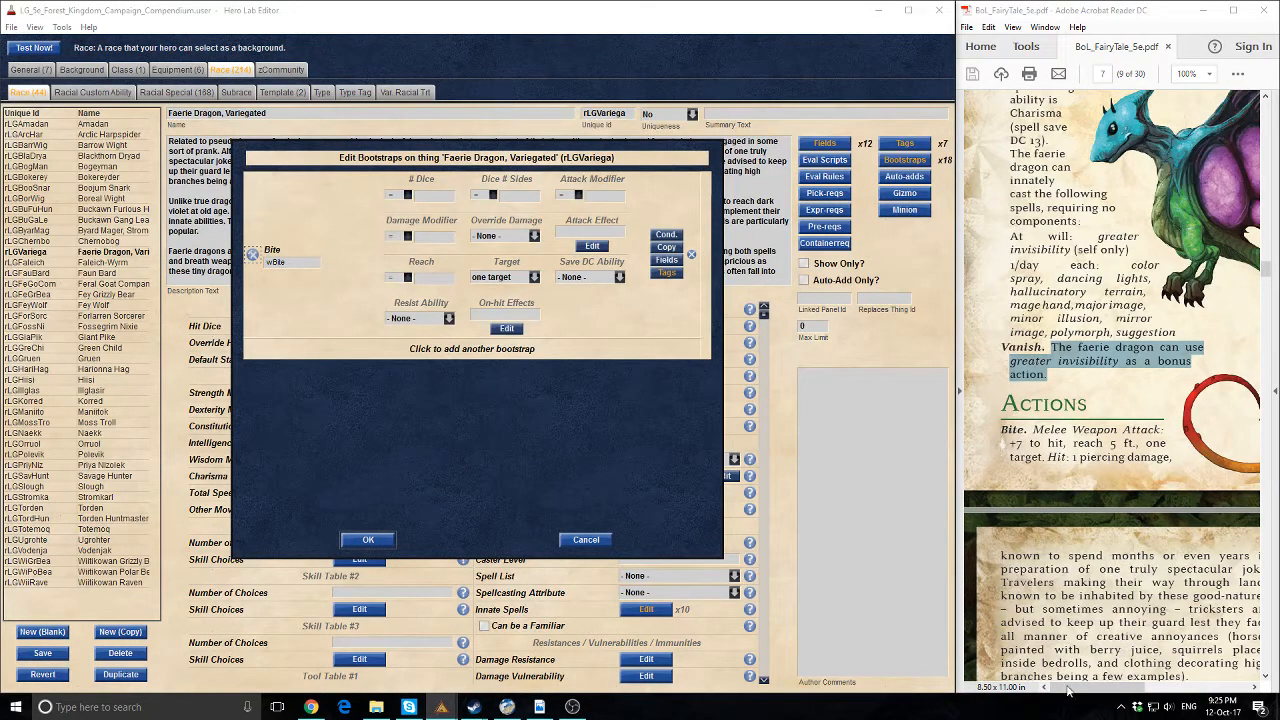
Examine the rest of the Bite description in the PDF, including its saving throw and psychic damage text
scroll(1113, 432, down, 10)
scroll(1113, 432, up, 6)
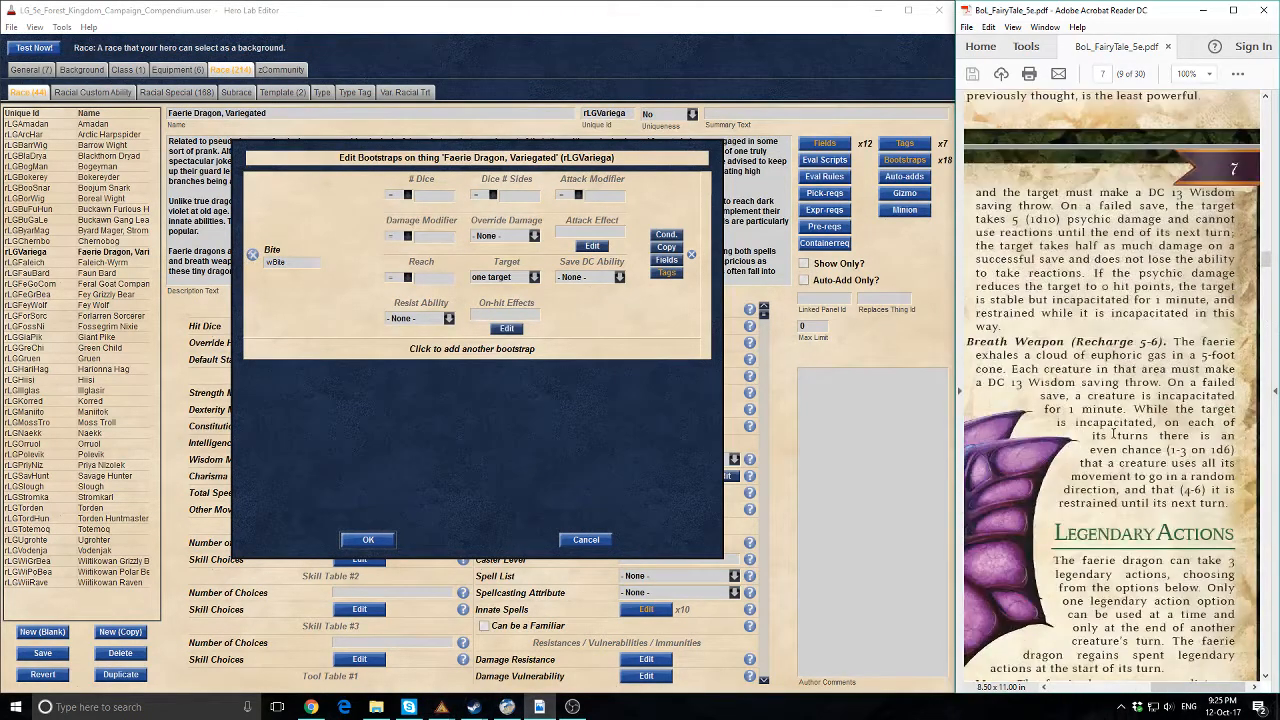
mouse_move(1176, 686)
mouse_down()
mouse_move(1144, 686)
mouse_move(1176, 680)
mouse_up()
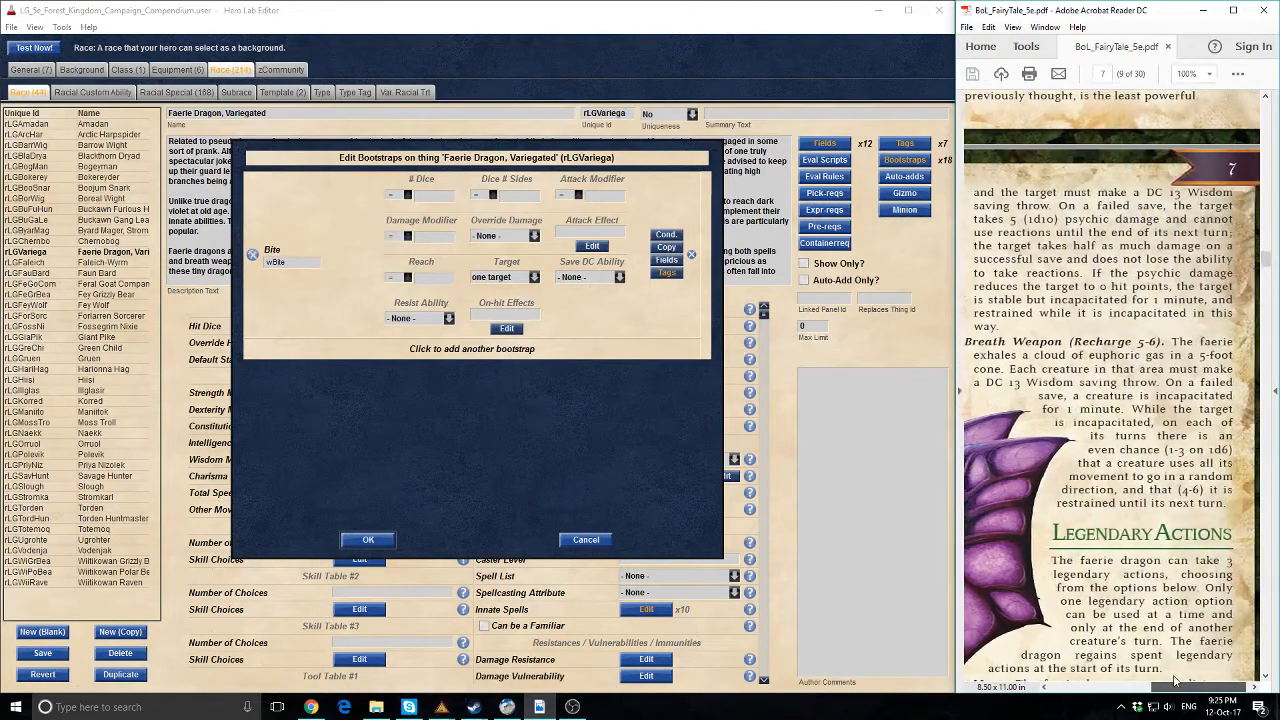
scroll(1144, 547, up, 5)
scroll(1144, 547, down, 6)
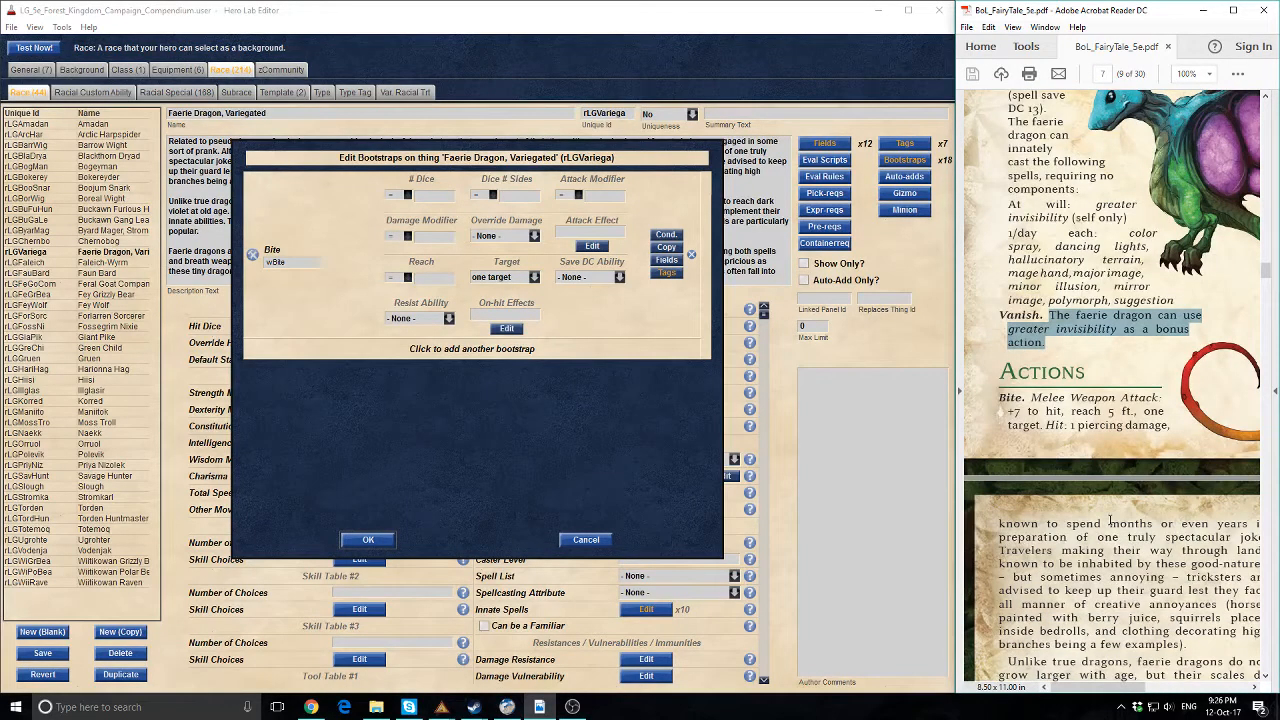
scroll(1078, 440, down, 10)
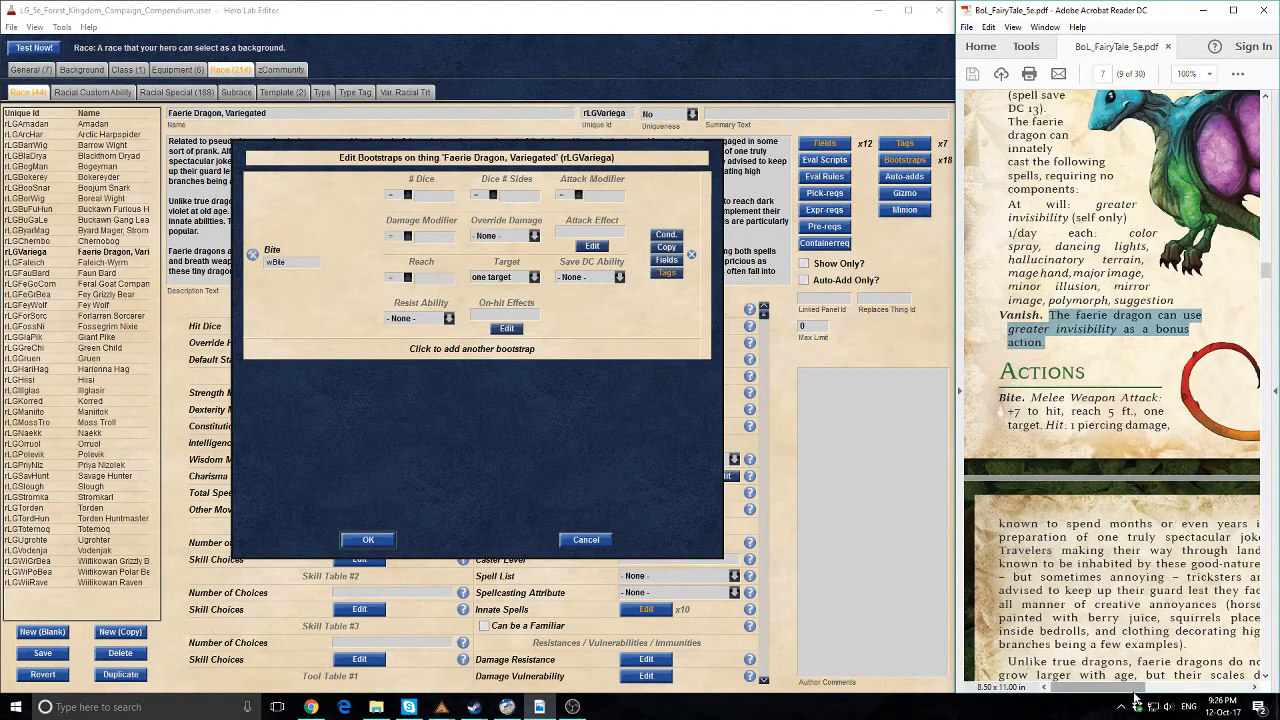
scroll(1151, 508, up, 6)
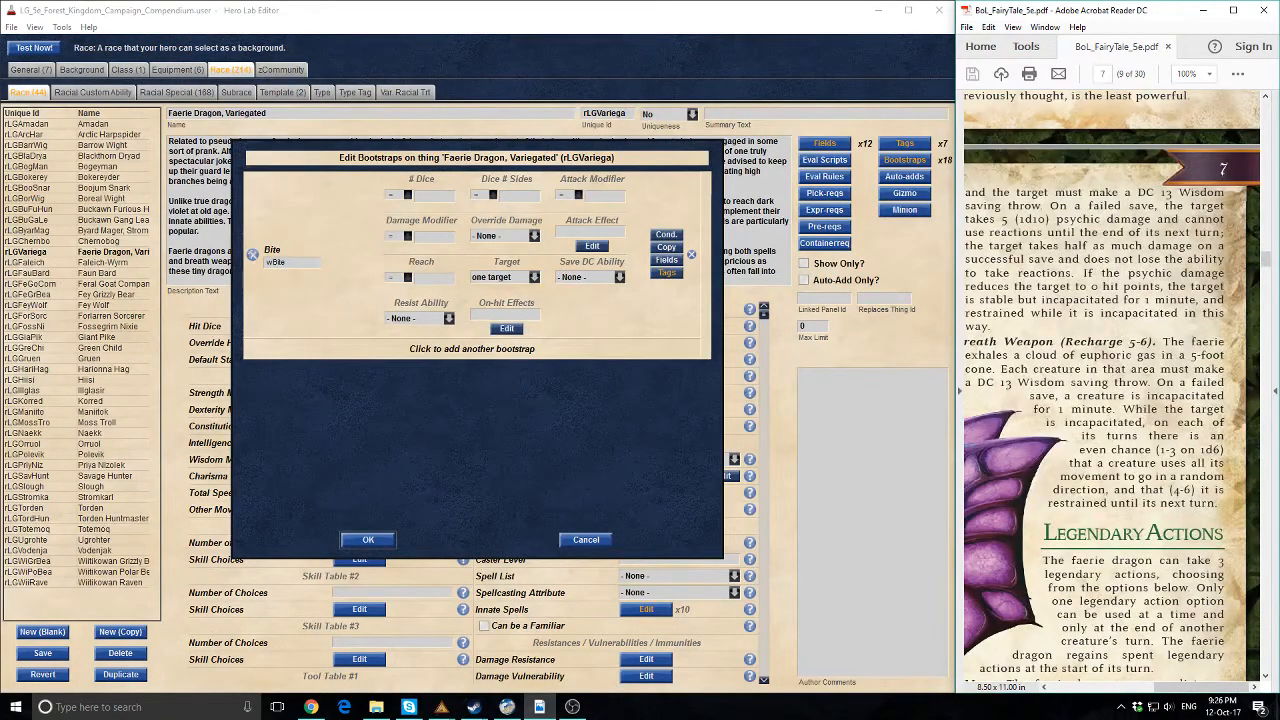
drag(1169, 689, 1166, 692)
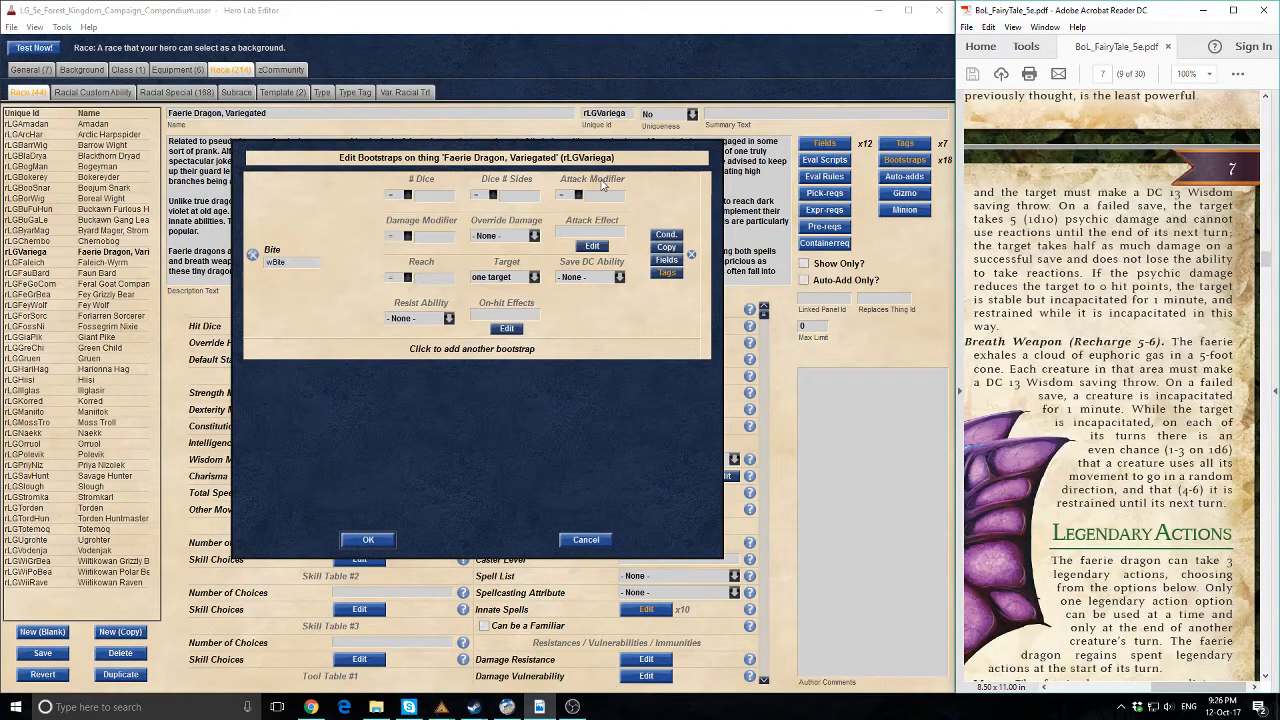
Set the Bite's number of dice and dice sides to 0 and its damage modifier to 1, and apply the natural attack
click(440, 193)
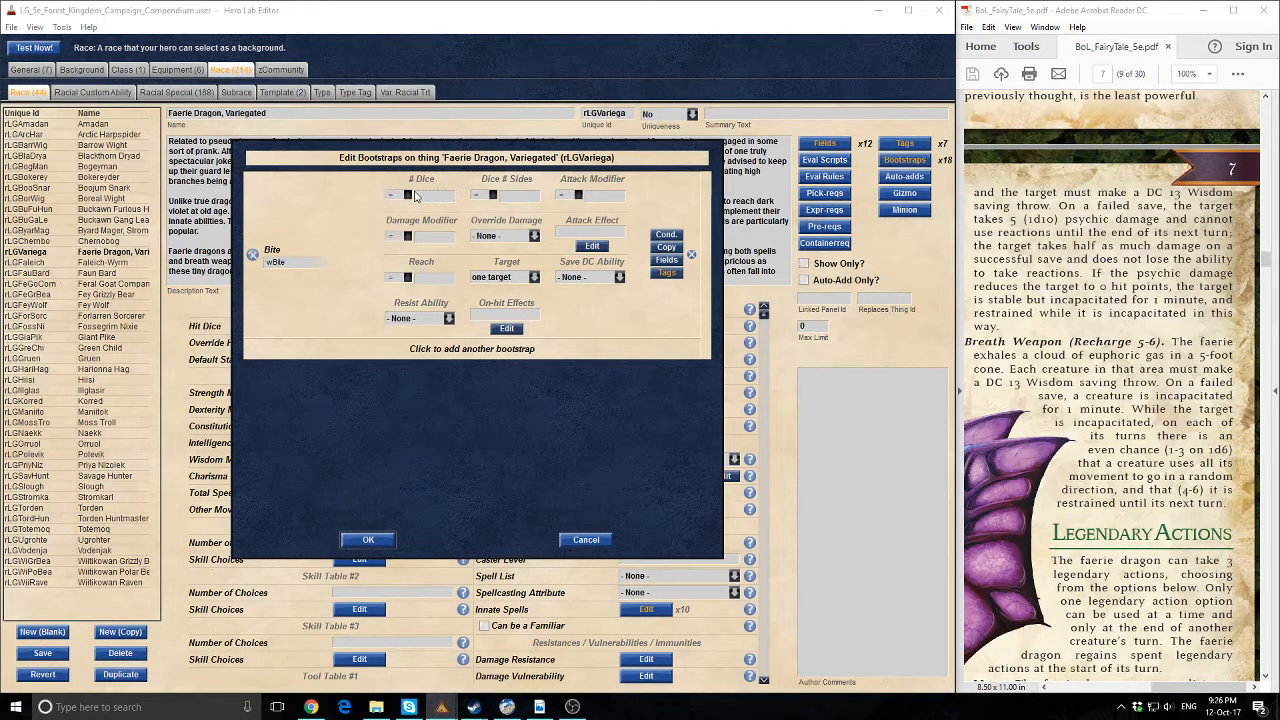
click(418, 196)
text(0)
click(525, 199)
text(0)
click(594, 196)
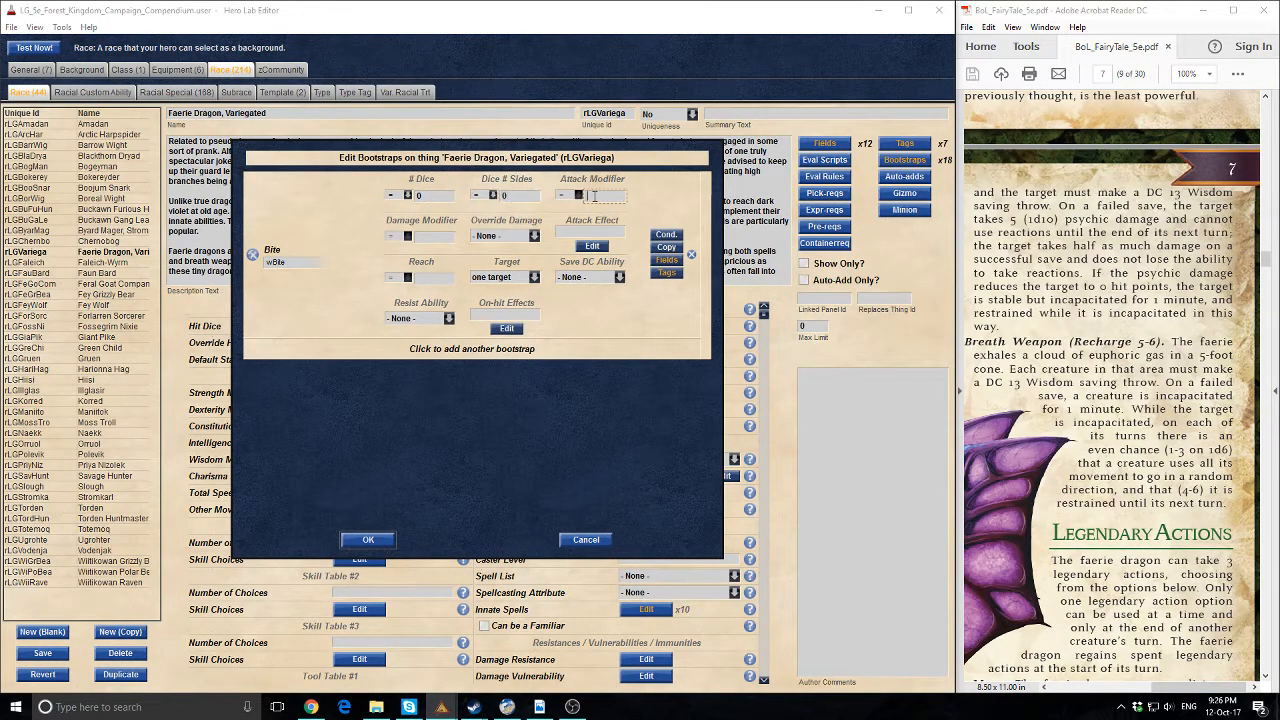
click(440, 236)
text(1)
click(522, 237)
scroll(609, 324, down, 5)
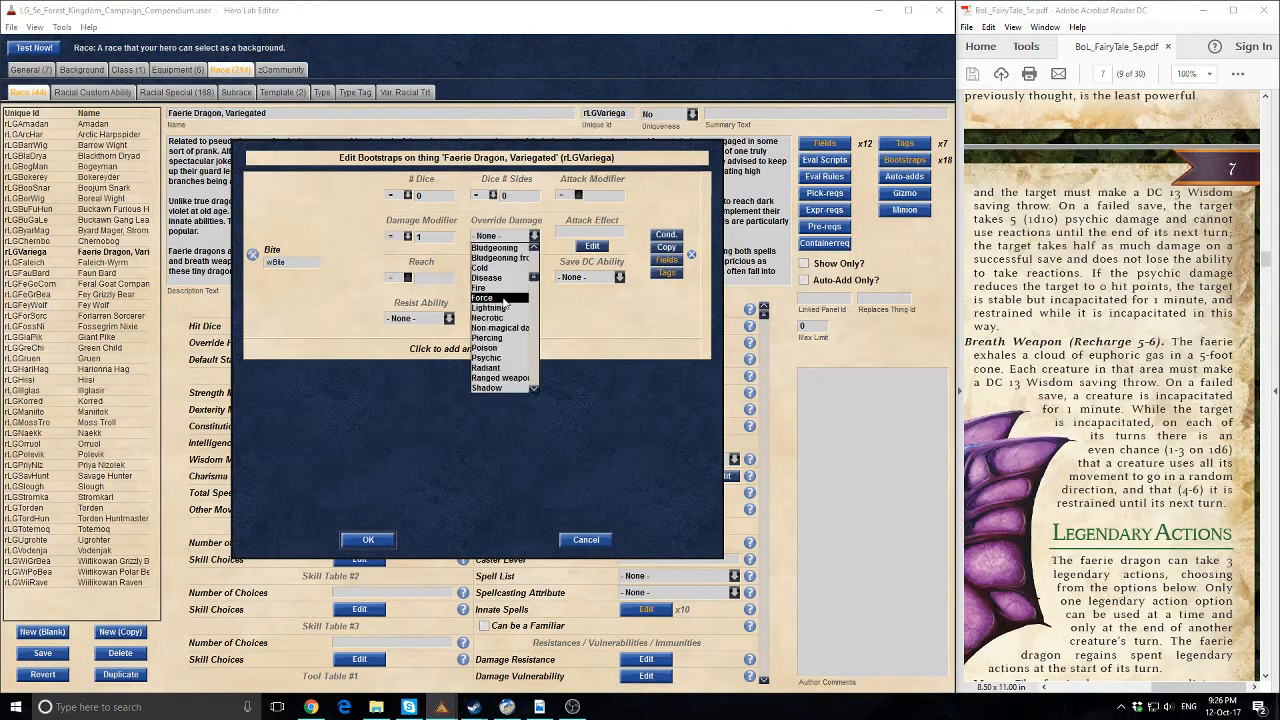
click(621, 330)
click(369, 540)
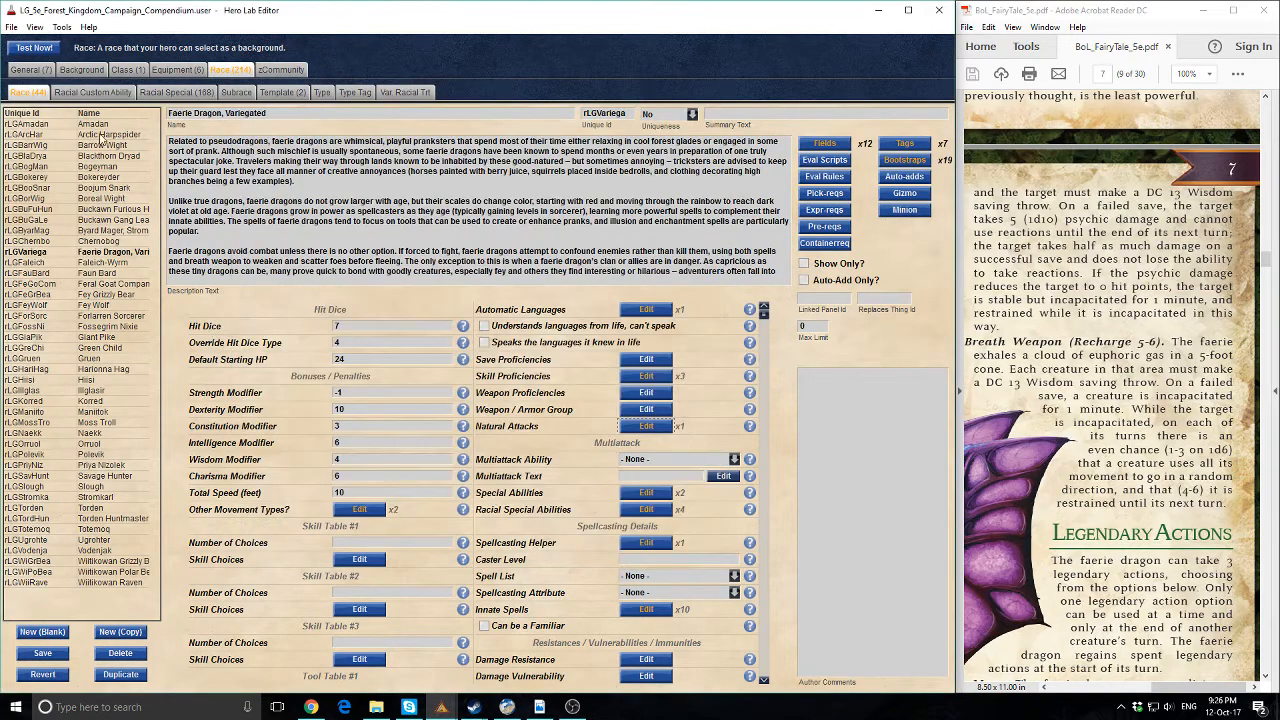
Save and reload the race with its Bite attack, check the Bite in the Hero Lab statblock, and return to the editor
click(34, 47)
click(384, 364)
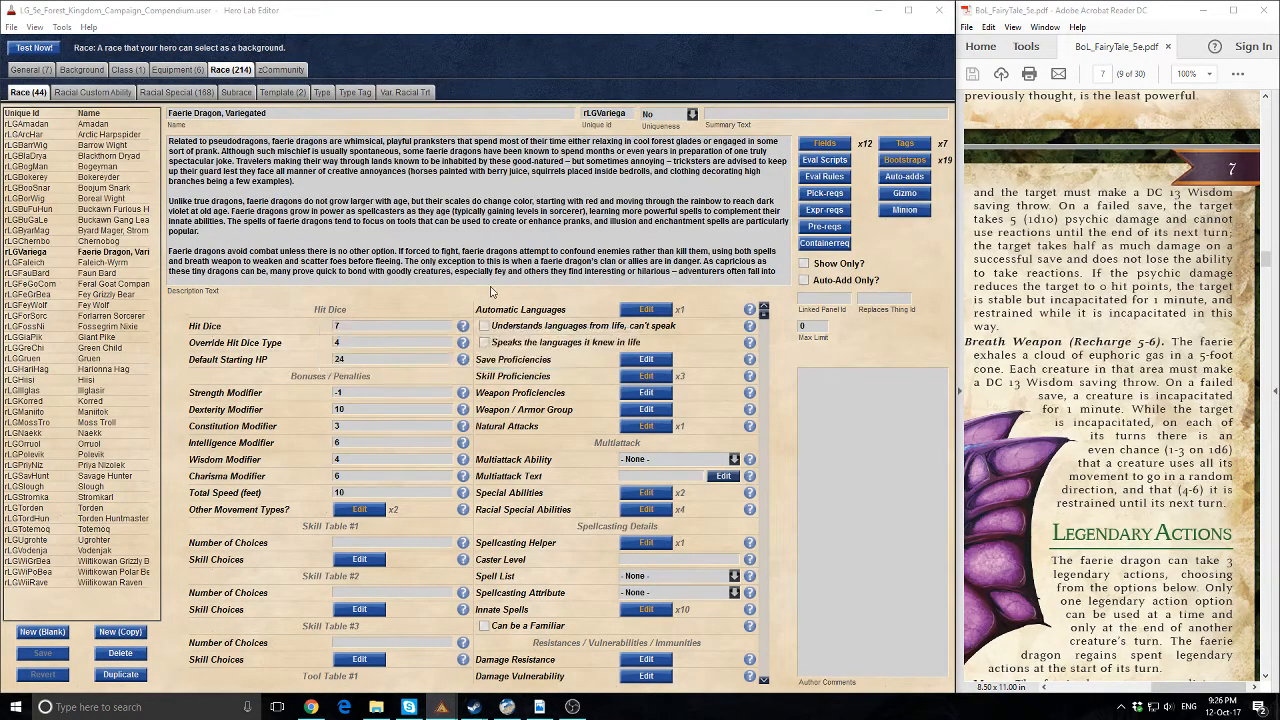
click(402, 390)
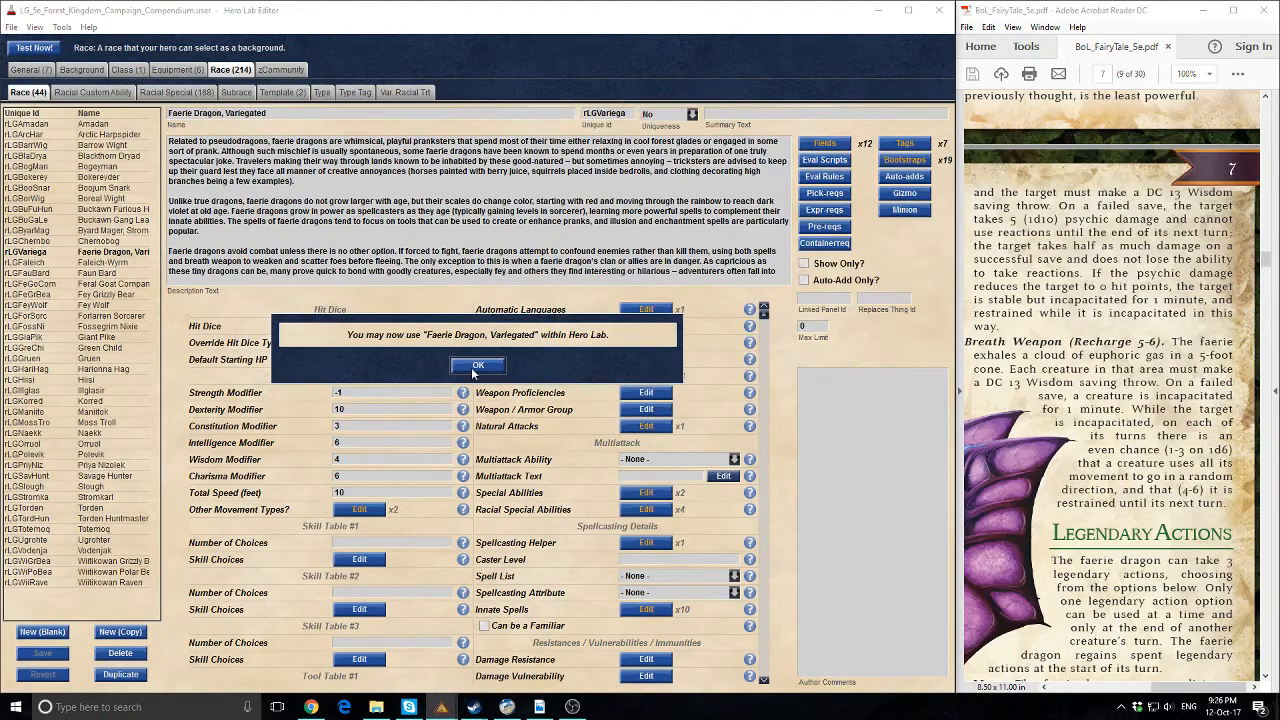
click(474, 366)
click(441, 707)
click(364, 601)
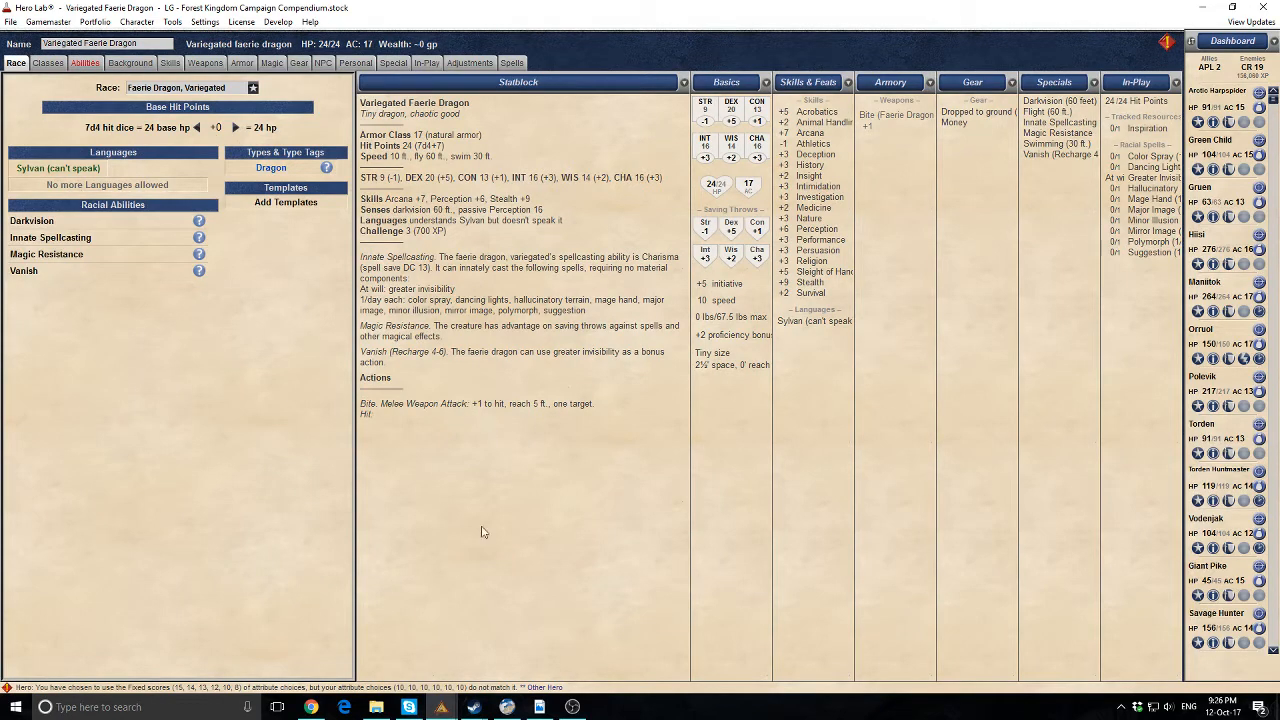
click(441, 707)
click(520, 640)
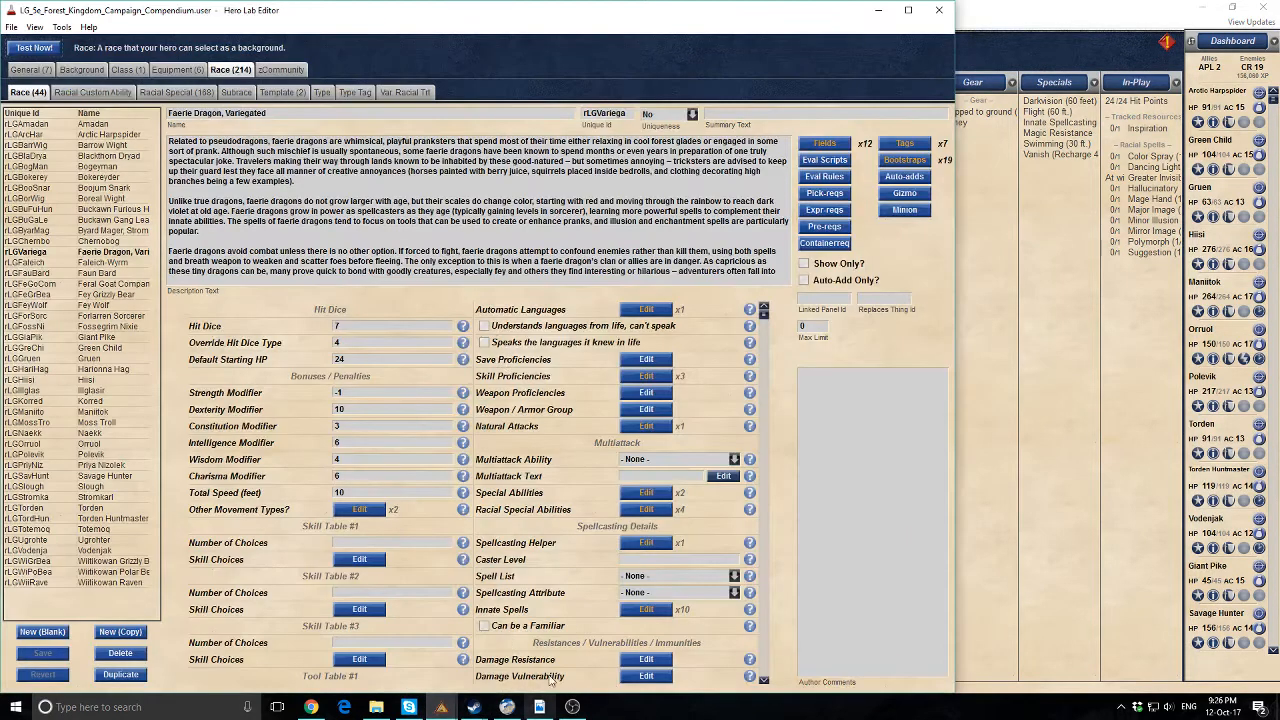
Clear the Bite's damage modifier in the race's natural attacks and apply the change
click(646, 425)
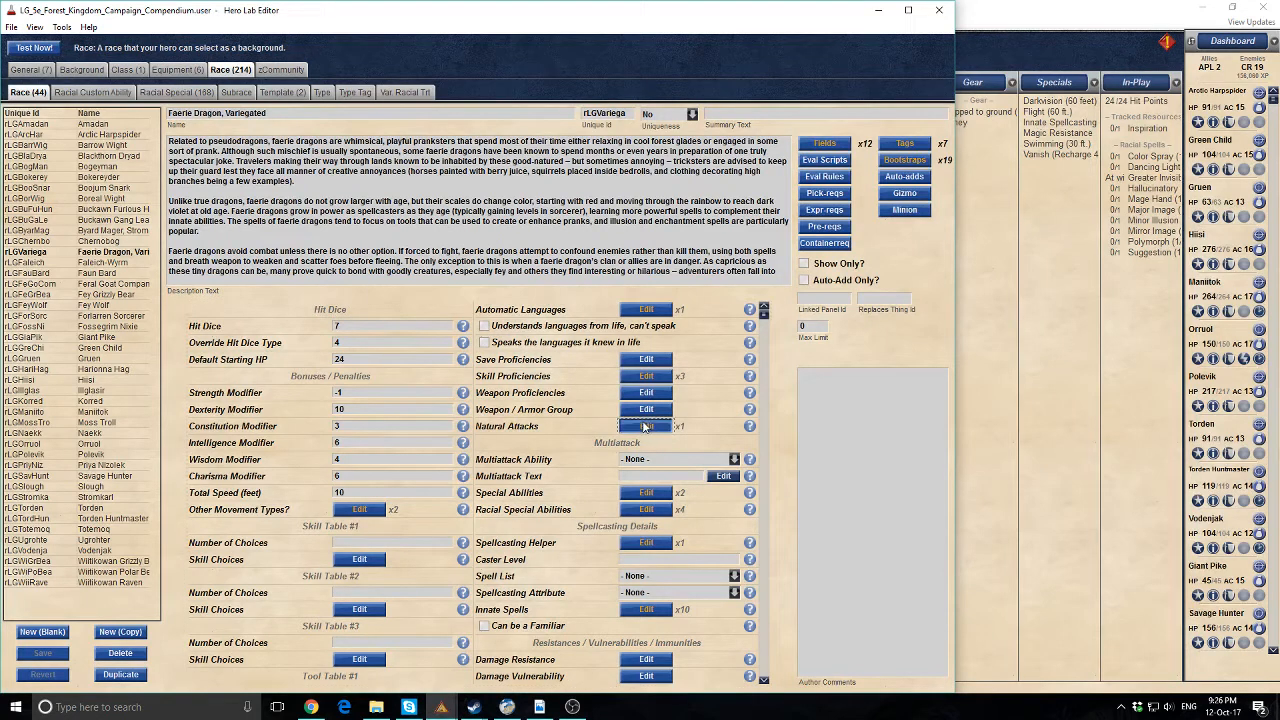
click(424, 236)
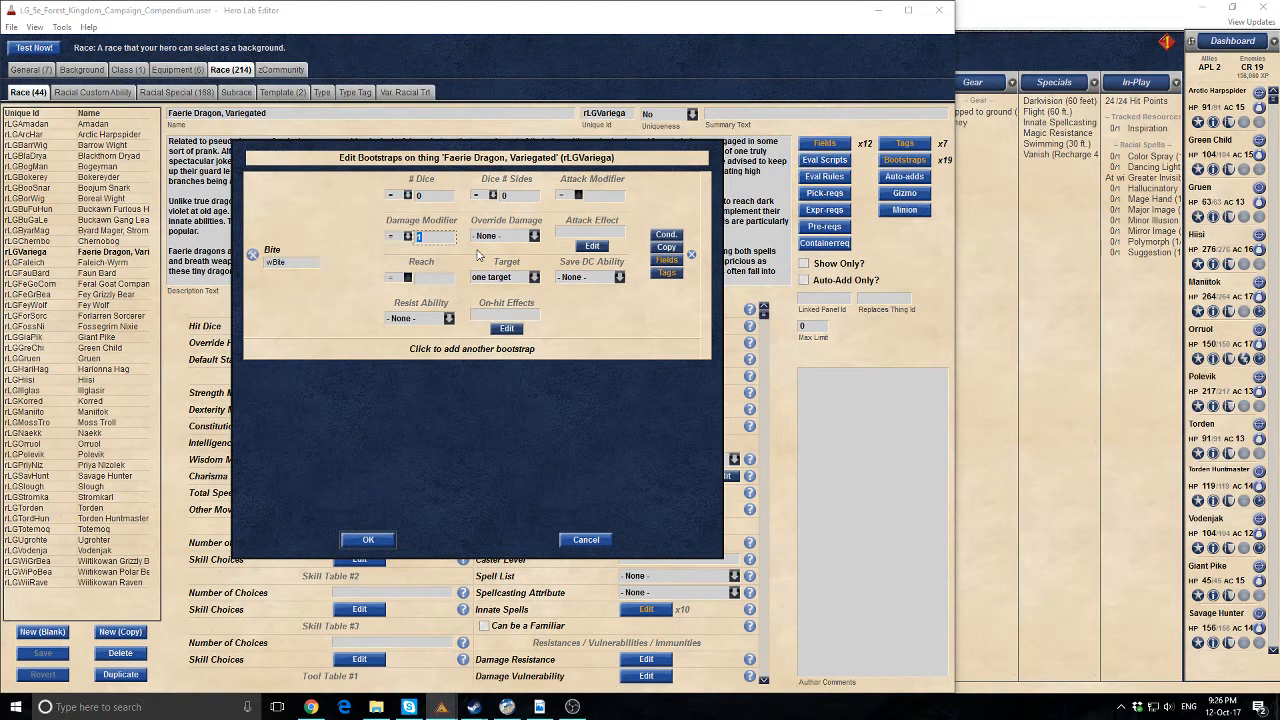
key(BackSpace)
click(615, 197)
click(442, 707)
click(350, 657)
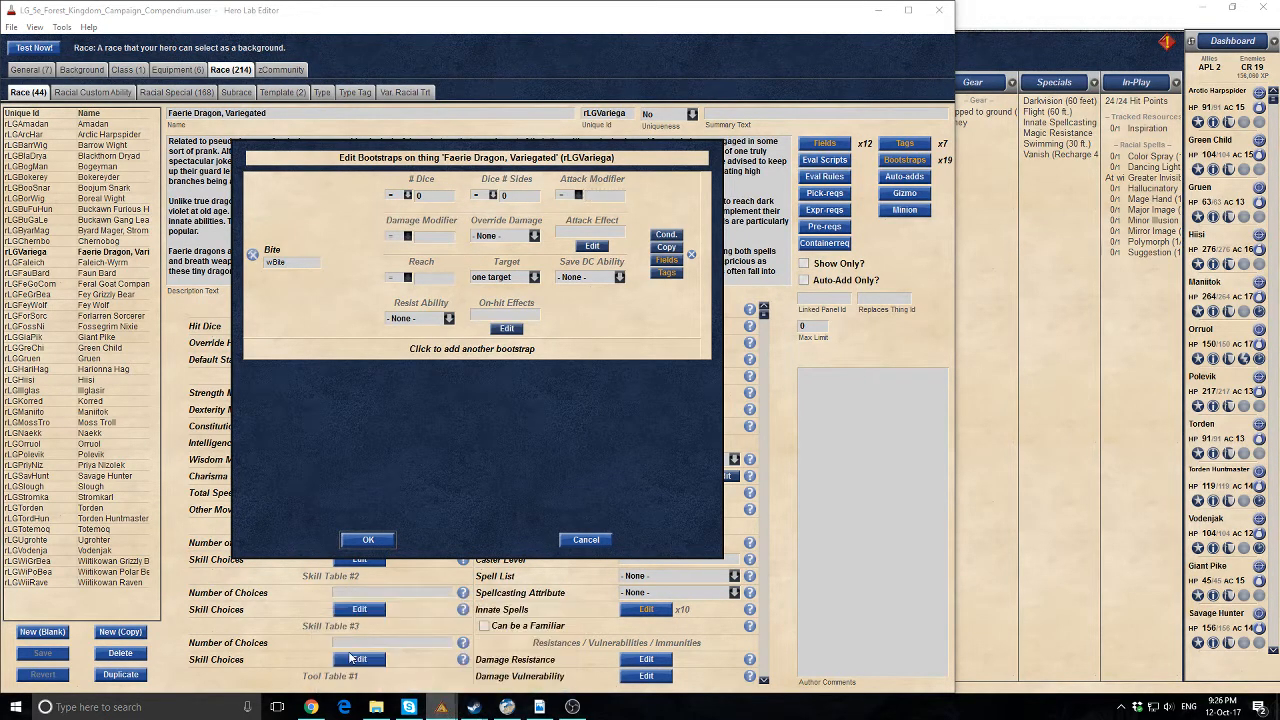
click(368, 541)
Check the Bite's to-hit bonus in the Hero Lab statblock and return to the editor
click(442, 707)
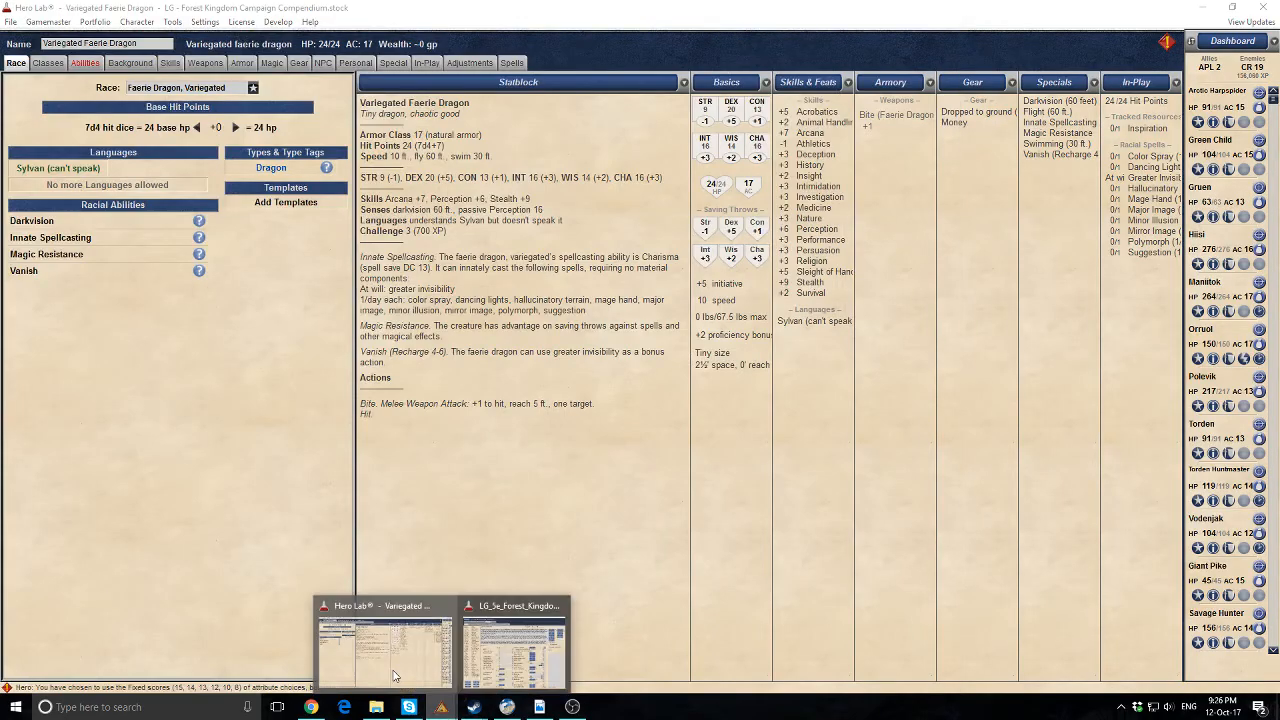
click(393, 660)
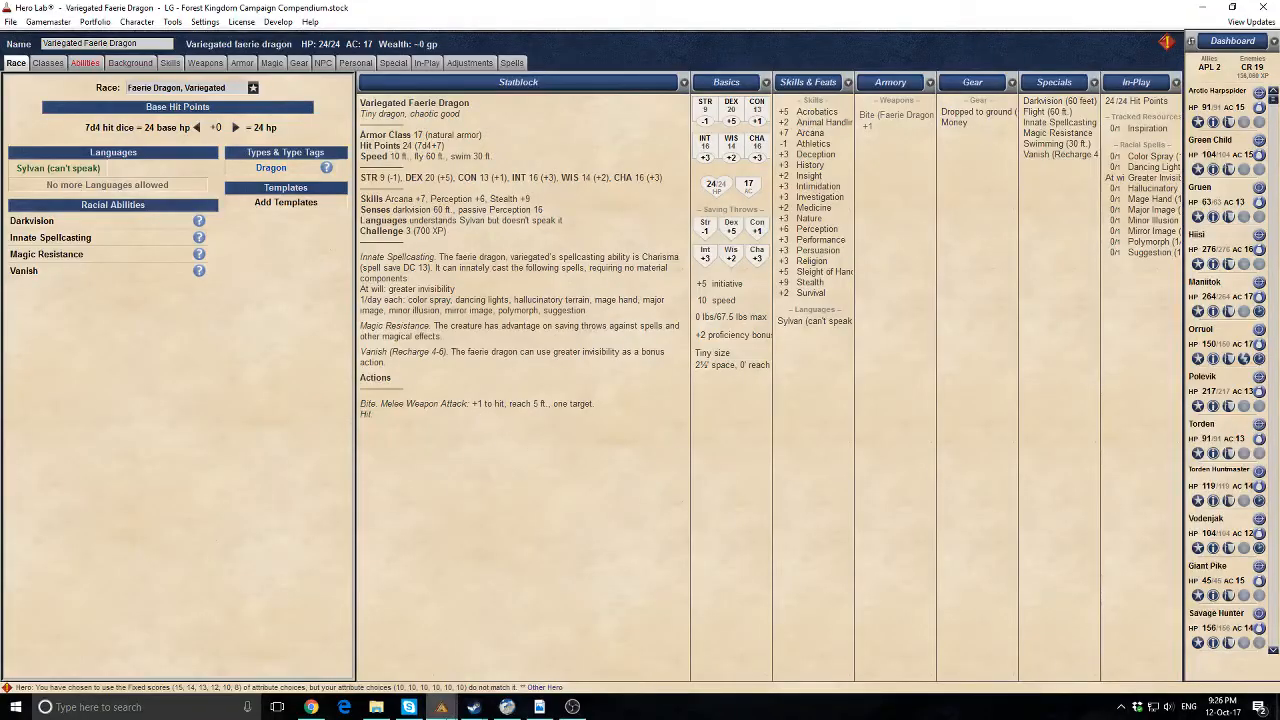
click(442, 707)
click(482, 650)
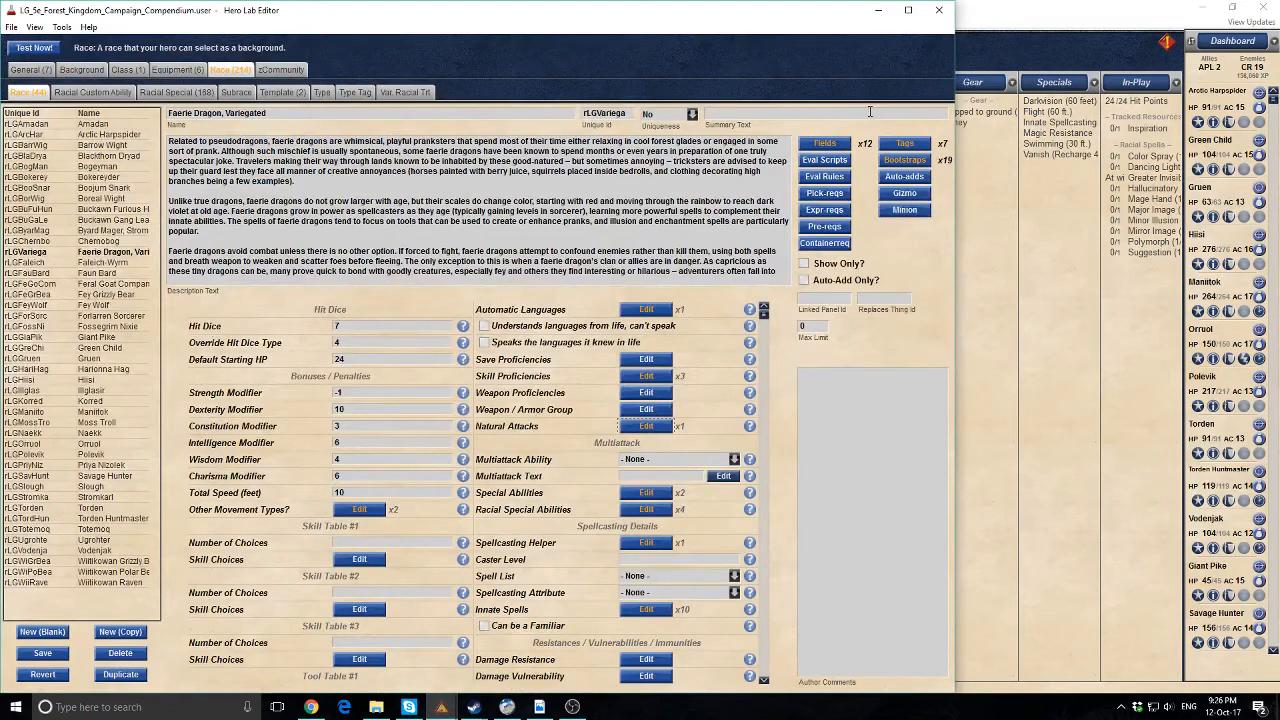
Raise the Bite's attack modifier to give it +7 to hit, and apply the natural attack
click(646, 426)
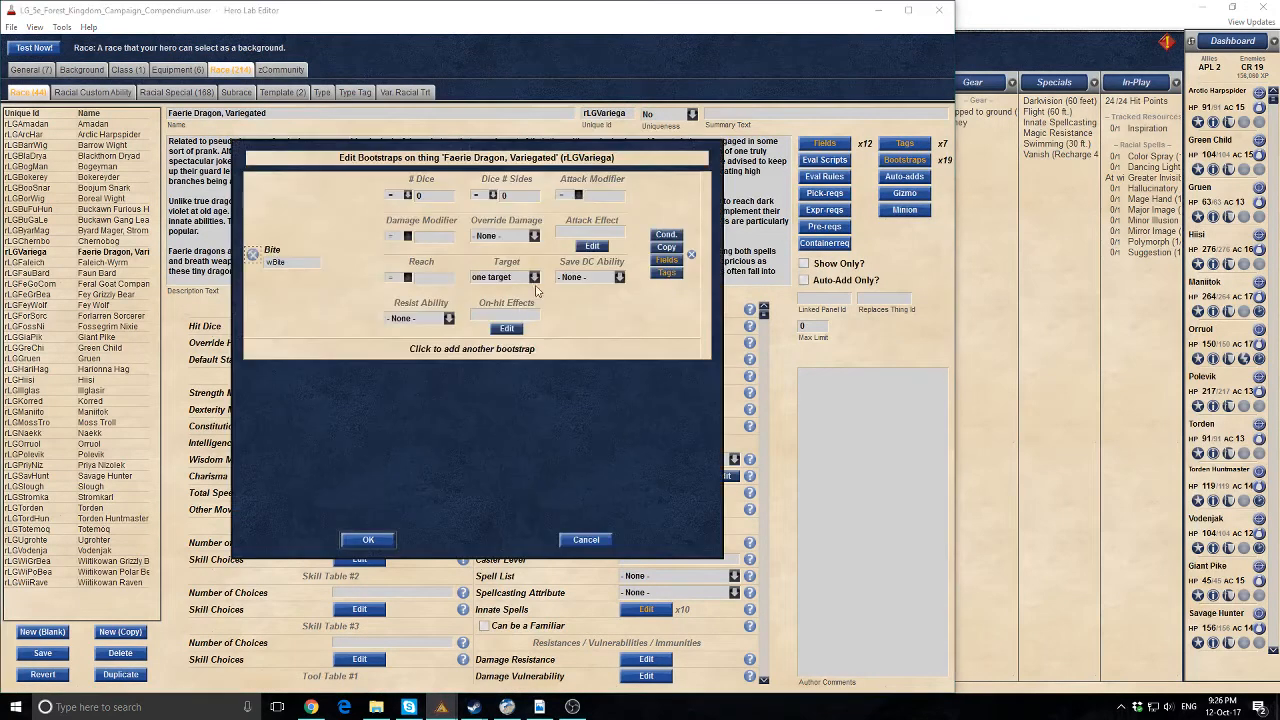
click(608, 194)
click(368, 539)
Save the race, reload the data files, and check the Bite in the Hero Lab statblock
click(45, 48)
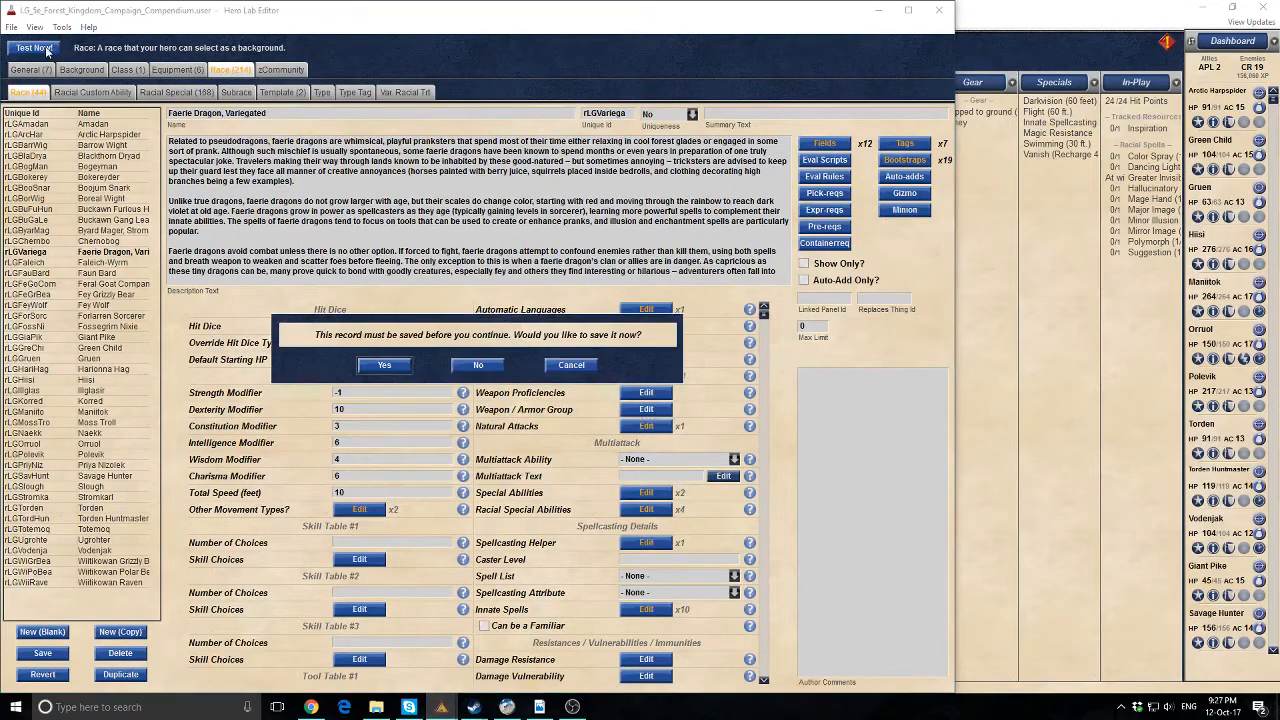
click(385, 365)
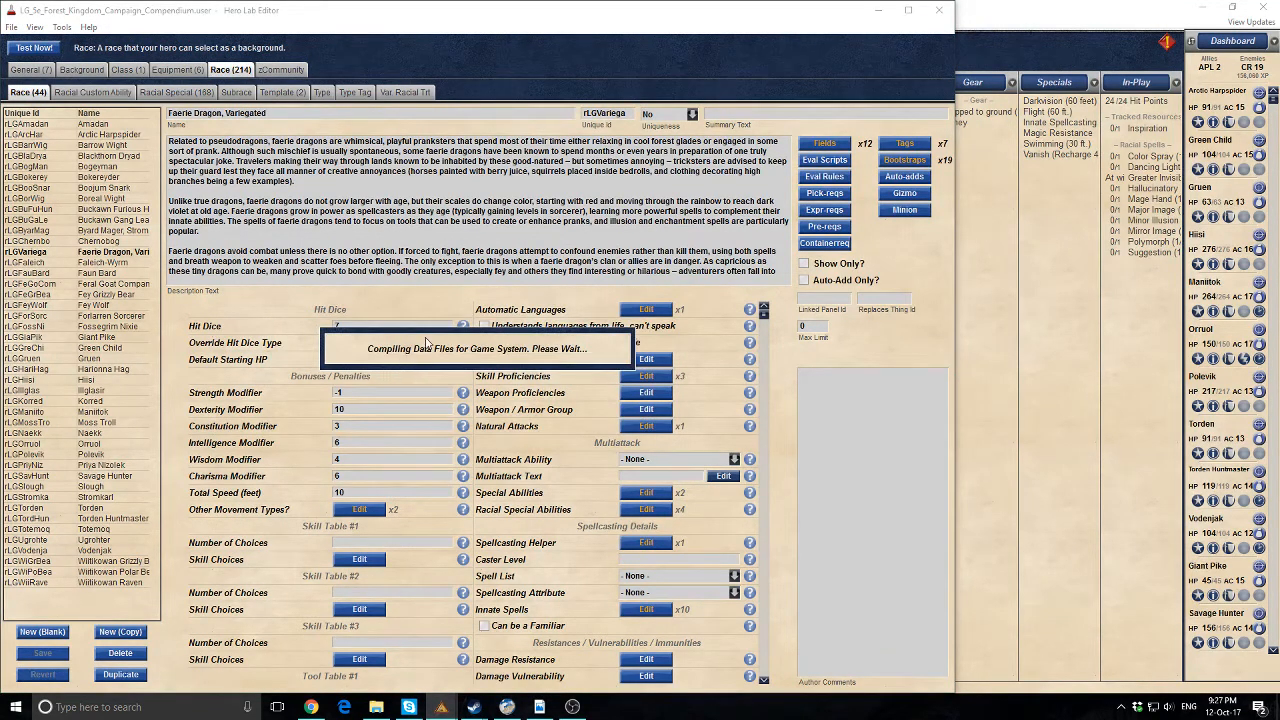
click(421, 385)
click(479, 366)
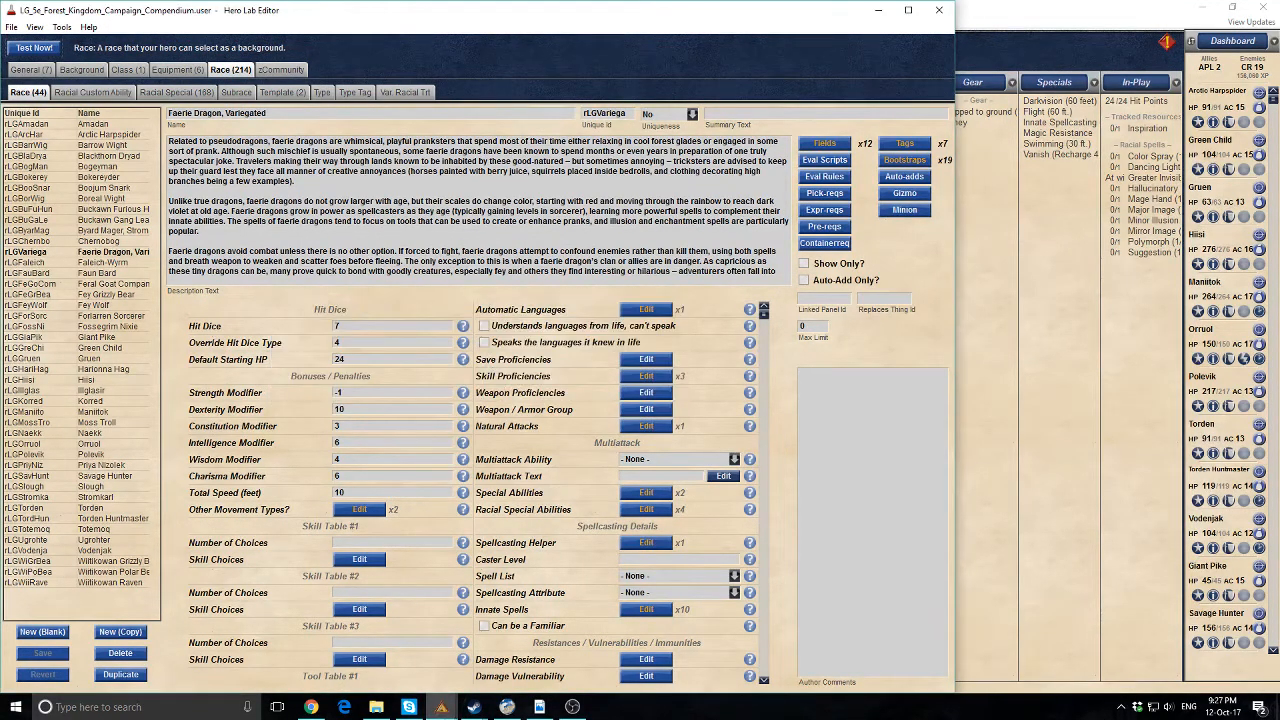
click(391, 657)
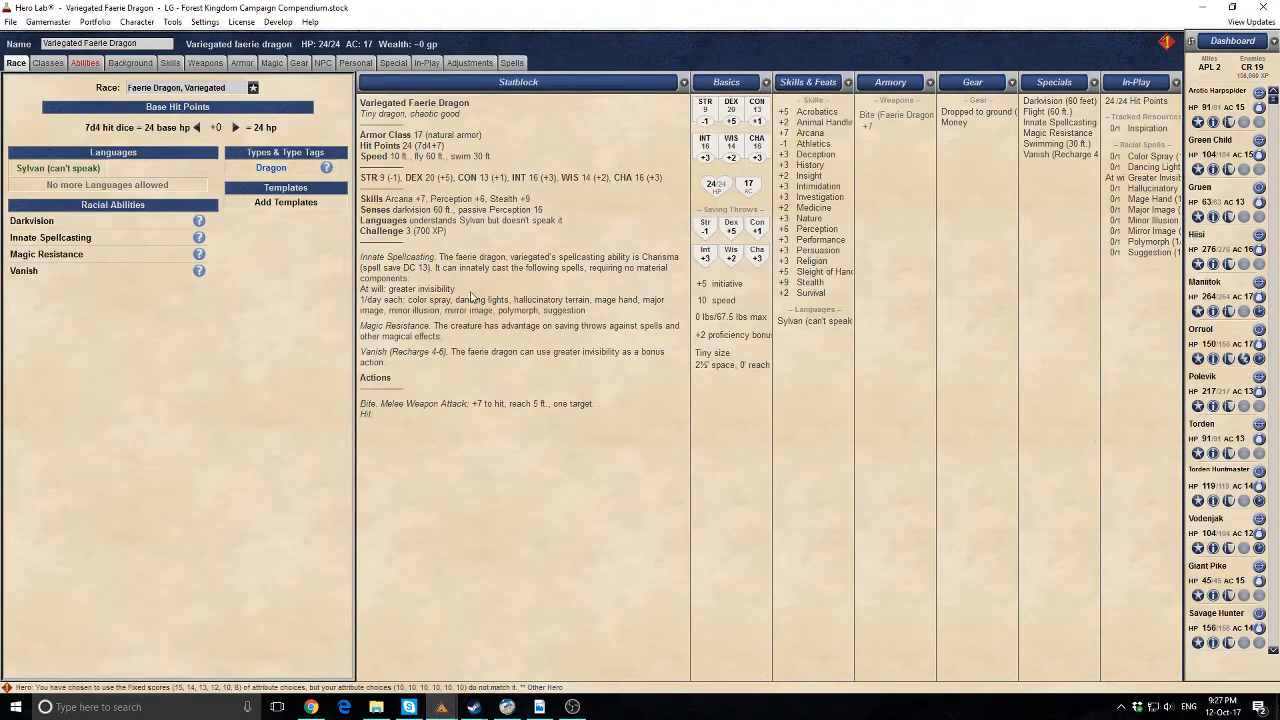
Return to the race editor and bring up the Fairy Tale PDF at the Bite's saving throw text
click(441, 707)
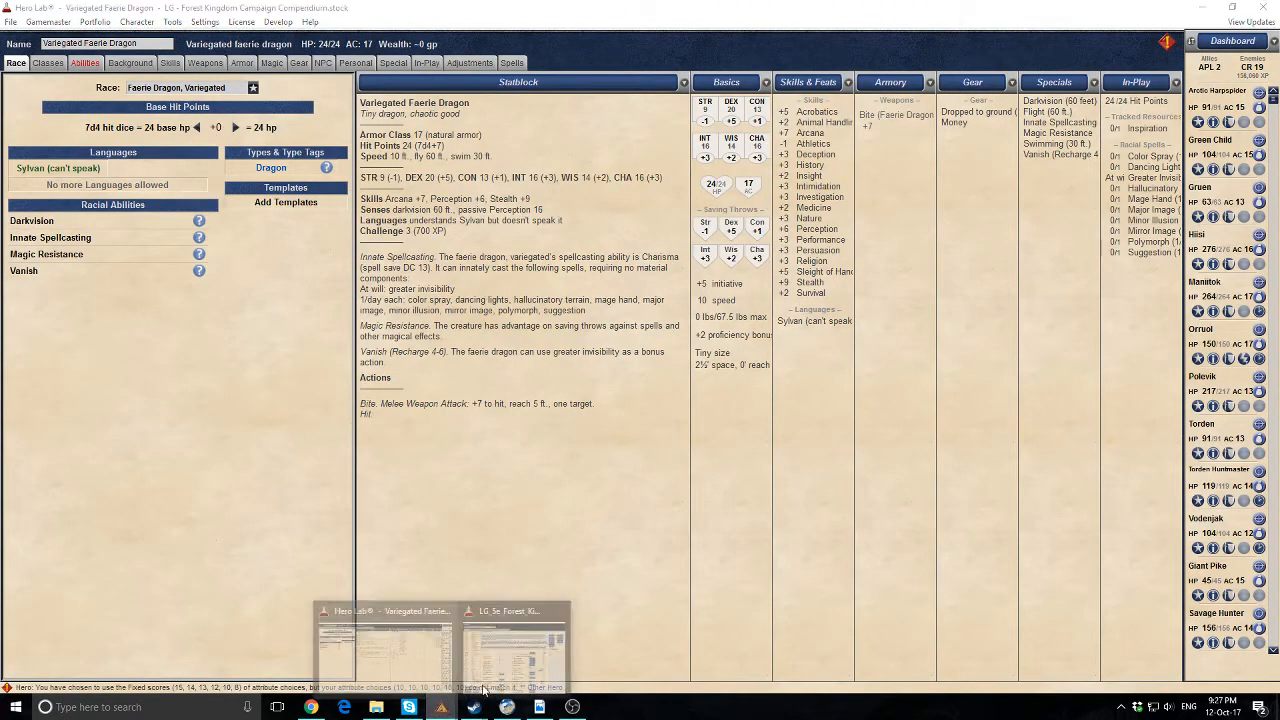
click(514, 650)
click(540, 706)
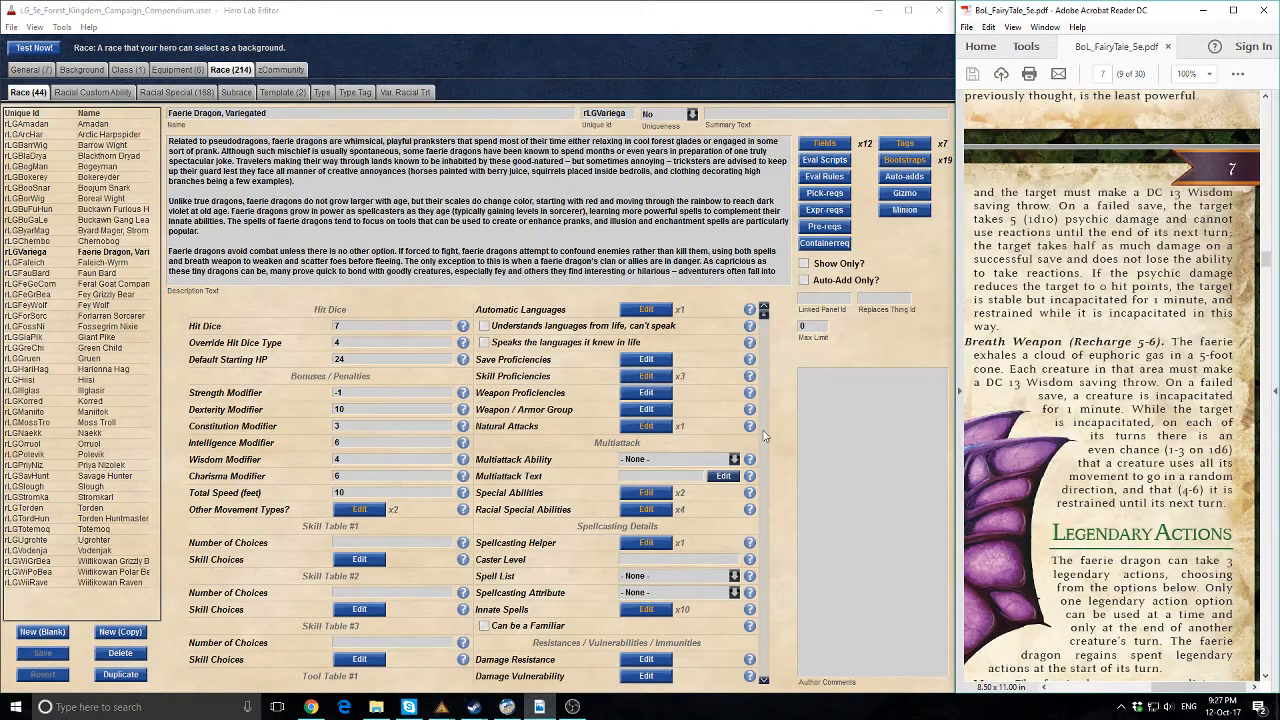
Consult the faerie dragon's PDF entry and set the reach of its Bite natural attack to 5 in the editor
scroll(1005, 330, down, 10)
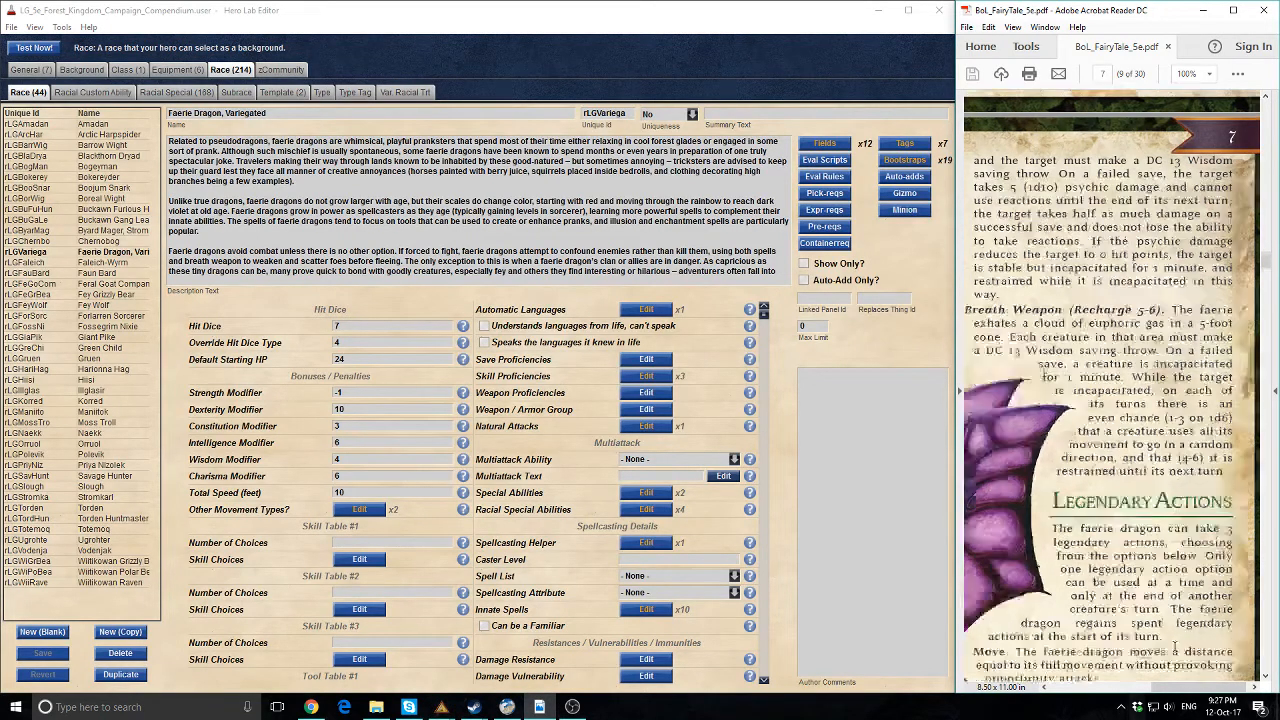
scroll(1105, 603, up, 4)
scroll(1106, 603, down, 3)
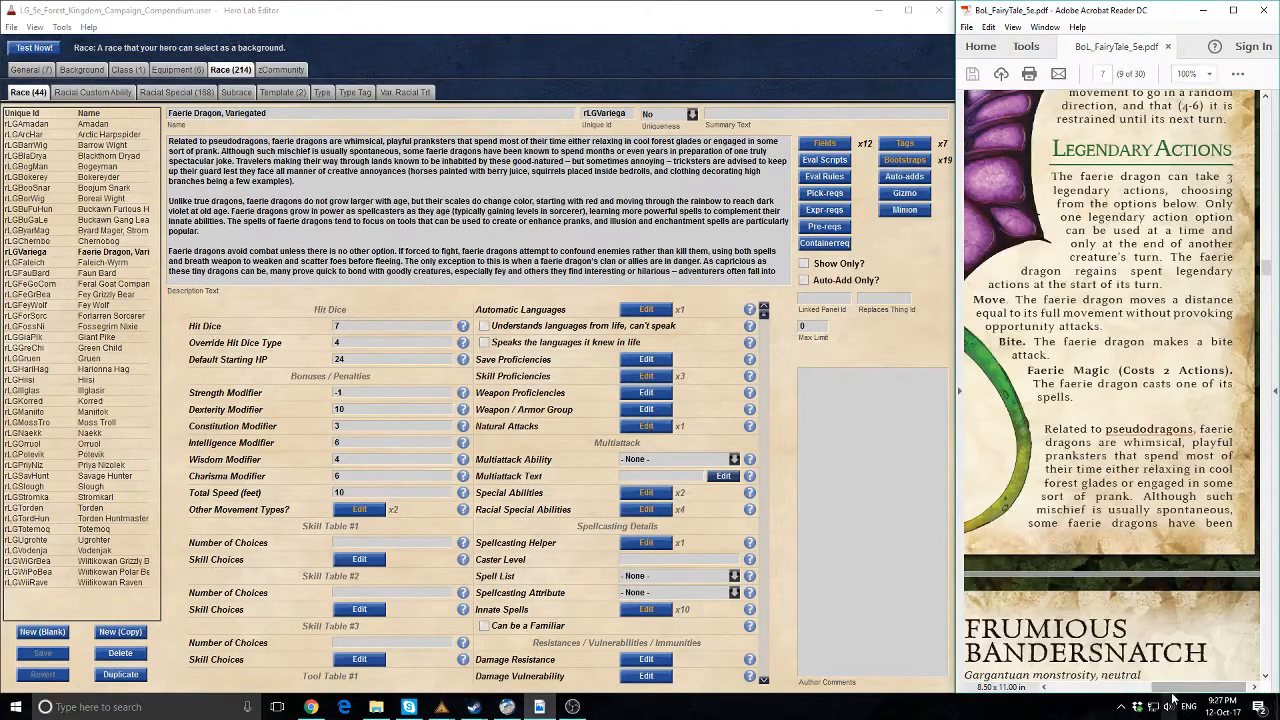
click(1070, 688)
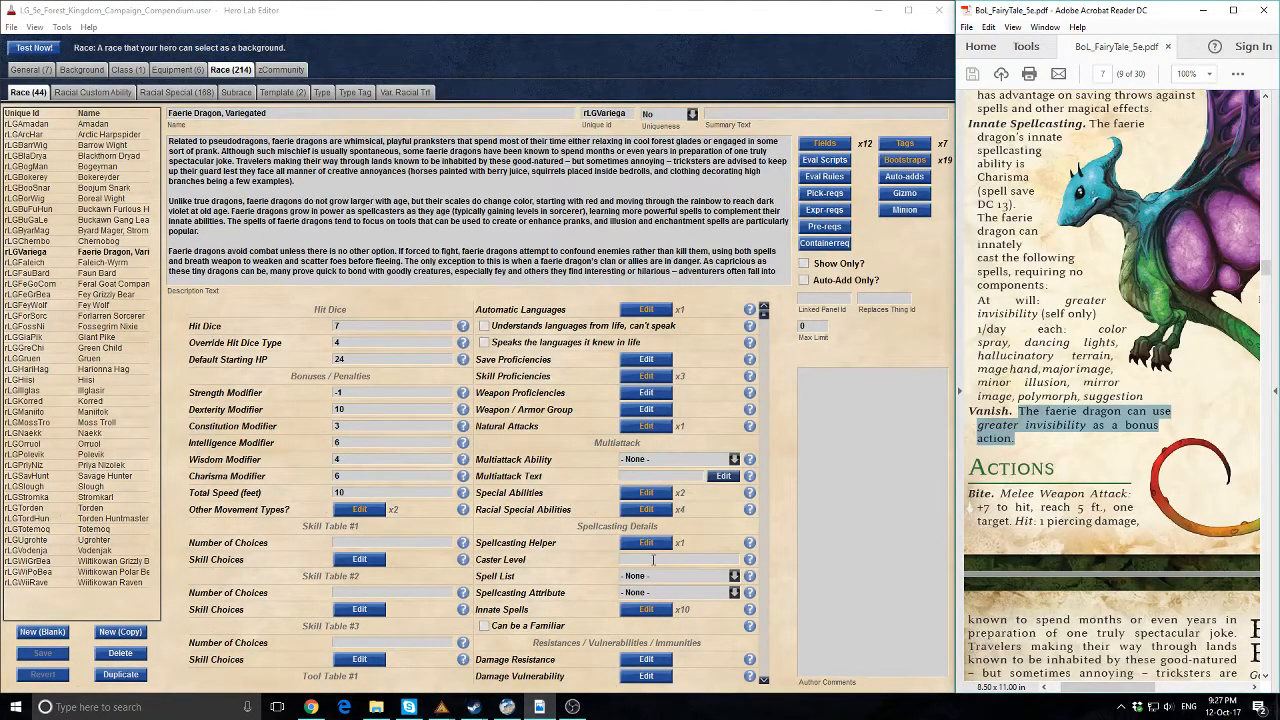
click(636, 426)
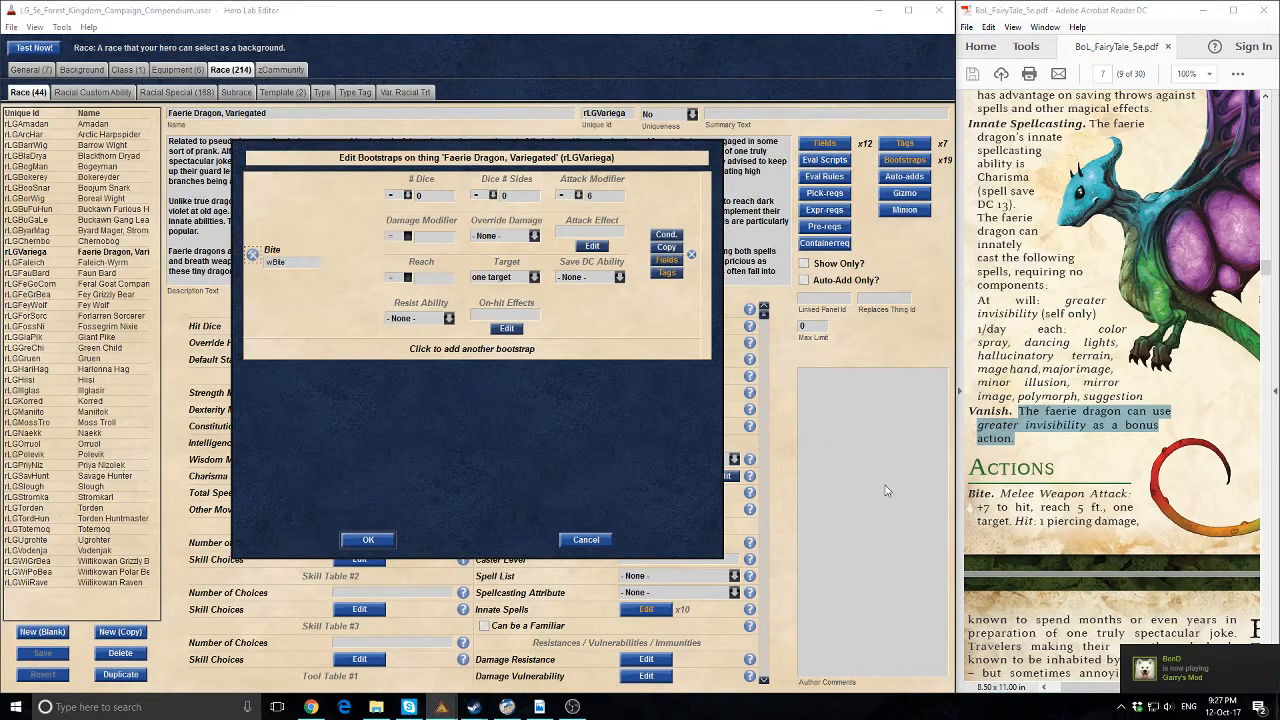
click(430, 278)
Copy the bite's effect text from the PDF, from "and the target must make a DC 13 Wisdom saving throw" through "incapacitated in this way."
drag(1075, 688, 1136, 688)
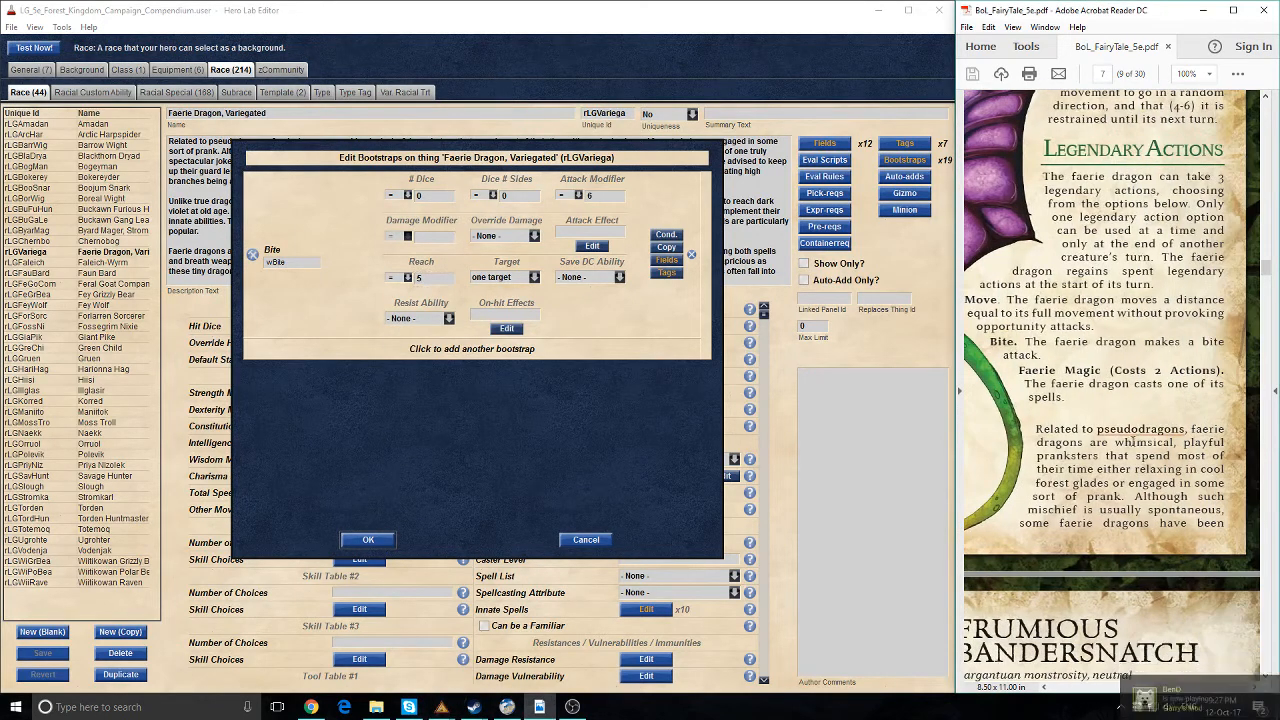
scroll(1131, 440, up, 8)
drag(1216, 688, 1211, 690)
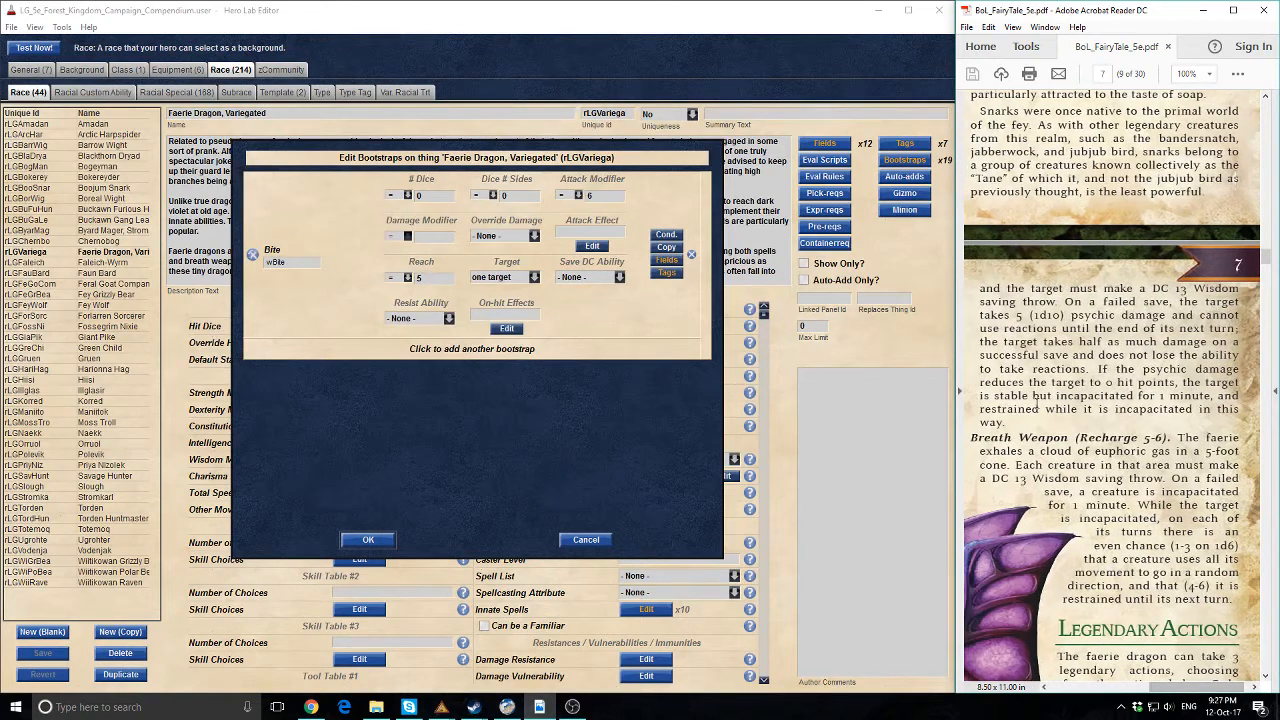
drag(1008, 423, 978, 291)
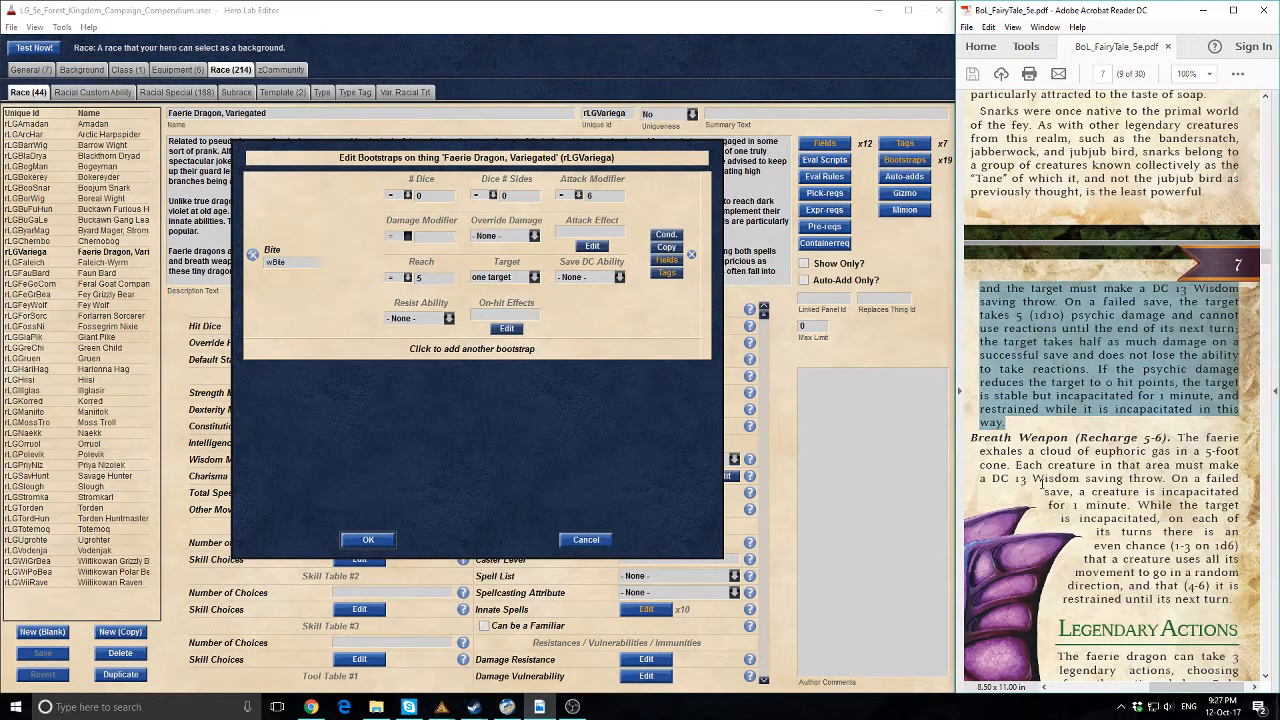
Set the Bite's damage modifier to 1 and paste the copied Wisdom saving throw text into its on-hit effects
click(439, 236)
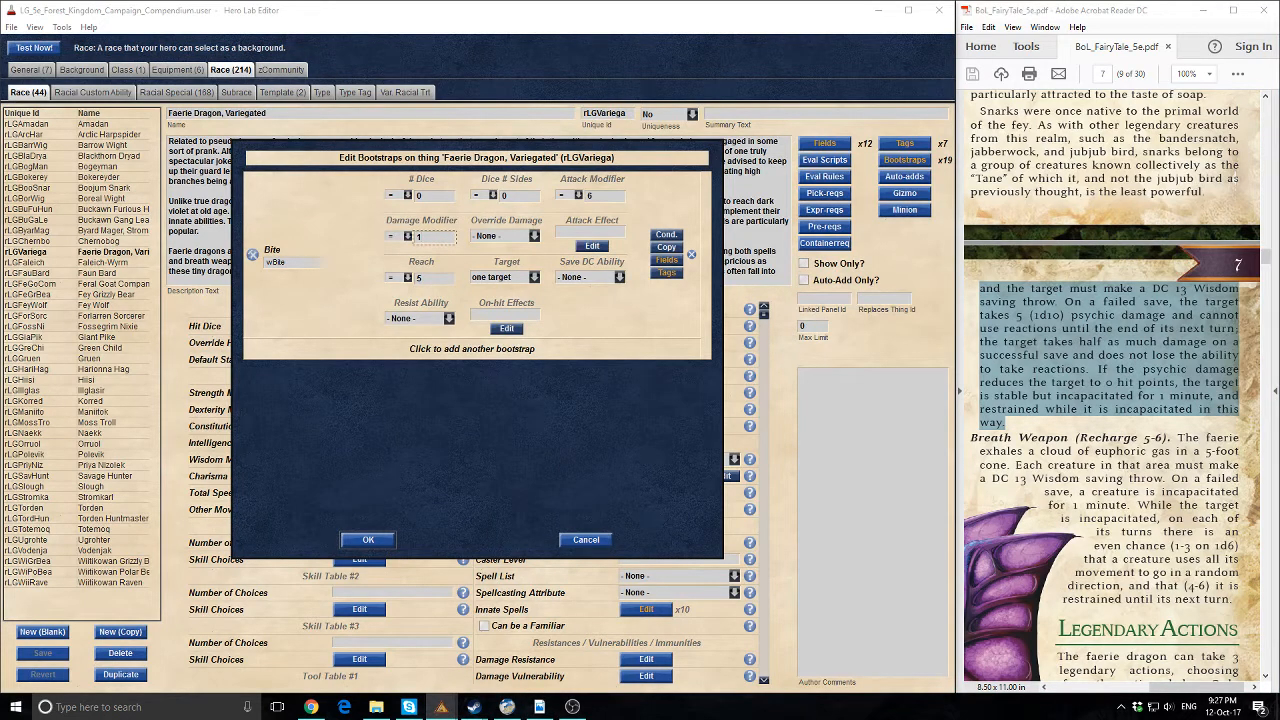
click(591, 246)
click(509, 330)
text(and the target must make a DC 13 Wisdom saving throw. On a failed save, the target takes 5 (1d10) psychic damage and cannot use reactions until the end of its next turn; the target takes half as much damage on a successful save and does not lose the ability to take reactions. If the psychic damage reduces the target to 0 hit points, the target is stable but incapacitated for 1 minute, and restrained while it is incapacitated in this way.)
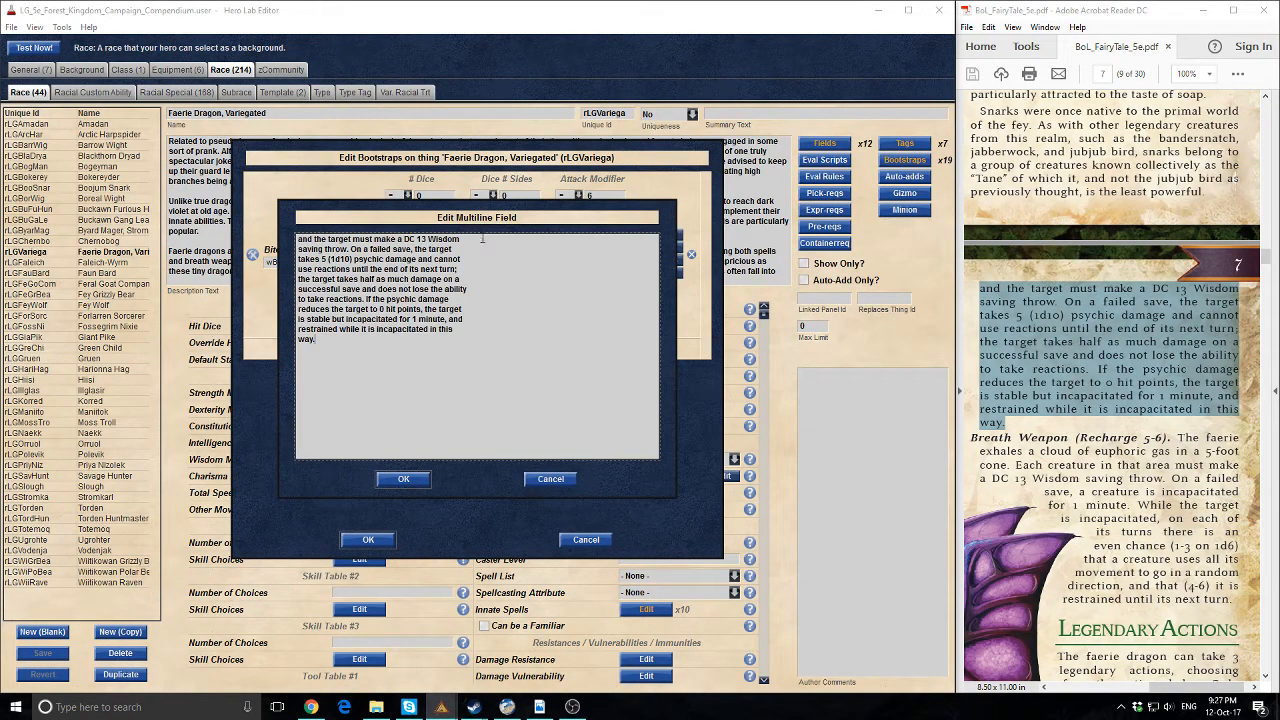
Remove the line breaks from the pasted on-hit text so it forms one continuous paragraph, and accept it
key(Delete)
key(End)
key(Delete)
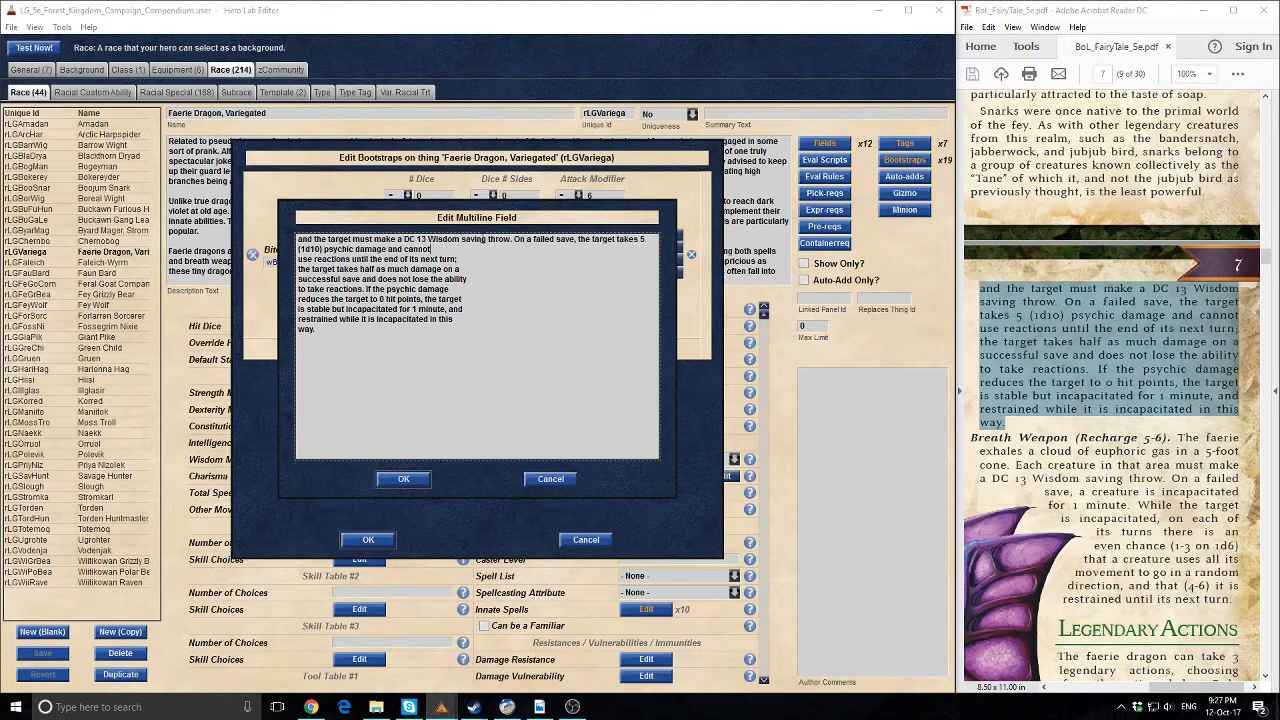
key(Delete)
key(ctrl+z)
key(Left)
key(Delete)
key(End)
key(Delete)
key(Down)
key(Delete)
key(End)
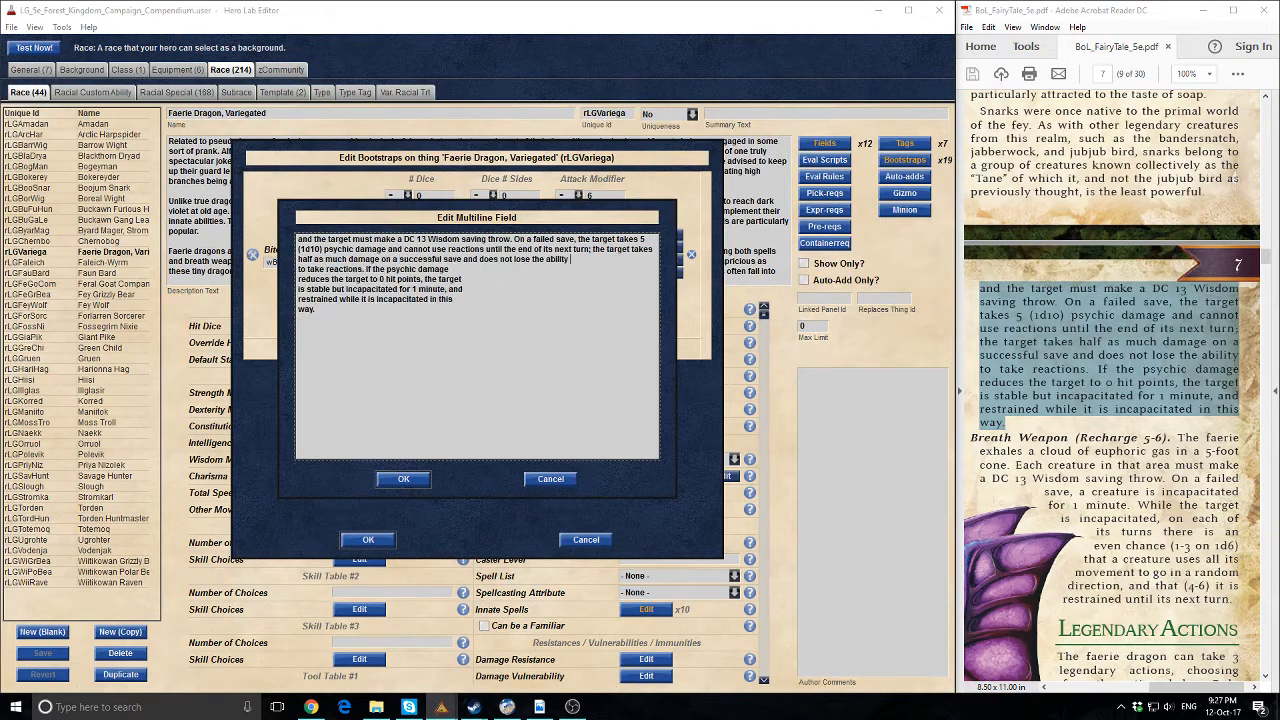
key(Delete)
key(Down)
key(Delete)
key(End)
key(Delete)
key(End)
key(Delete)
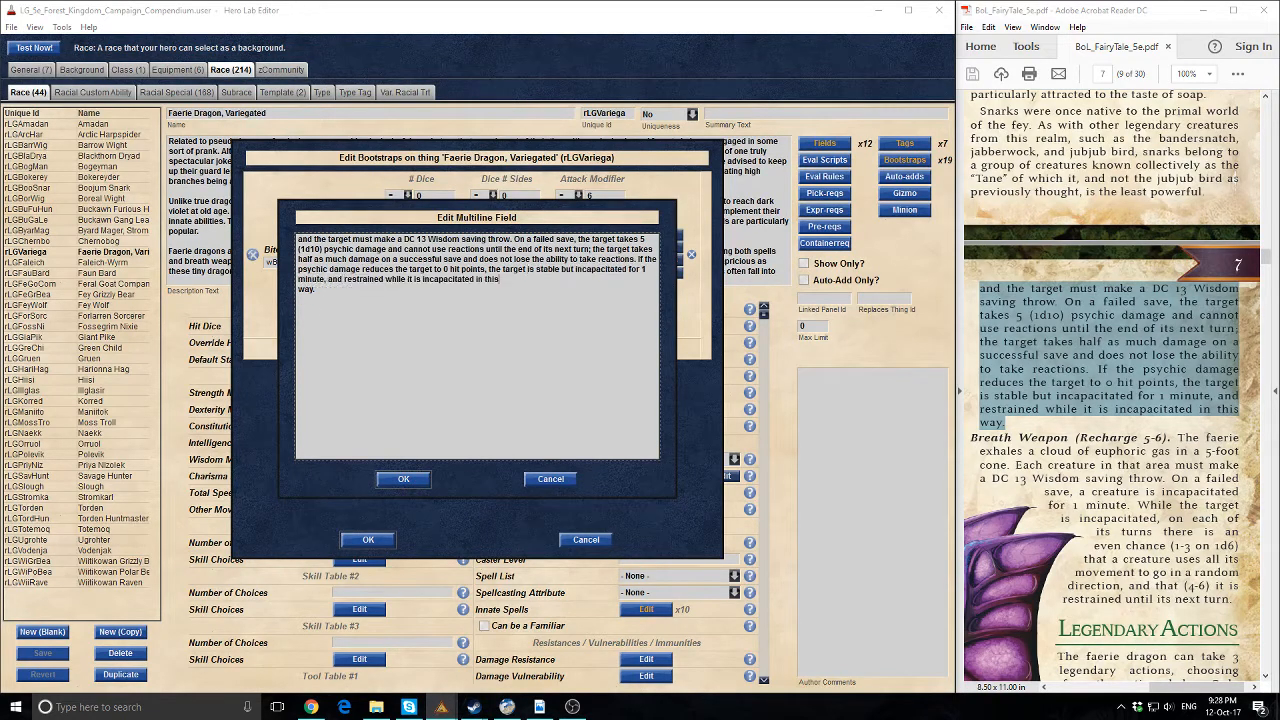
key(End)
key(Delete)
click(405, 479)
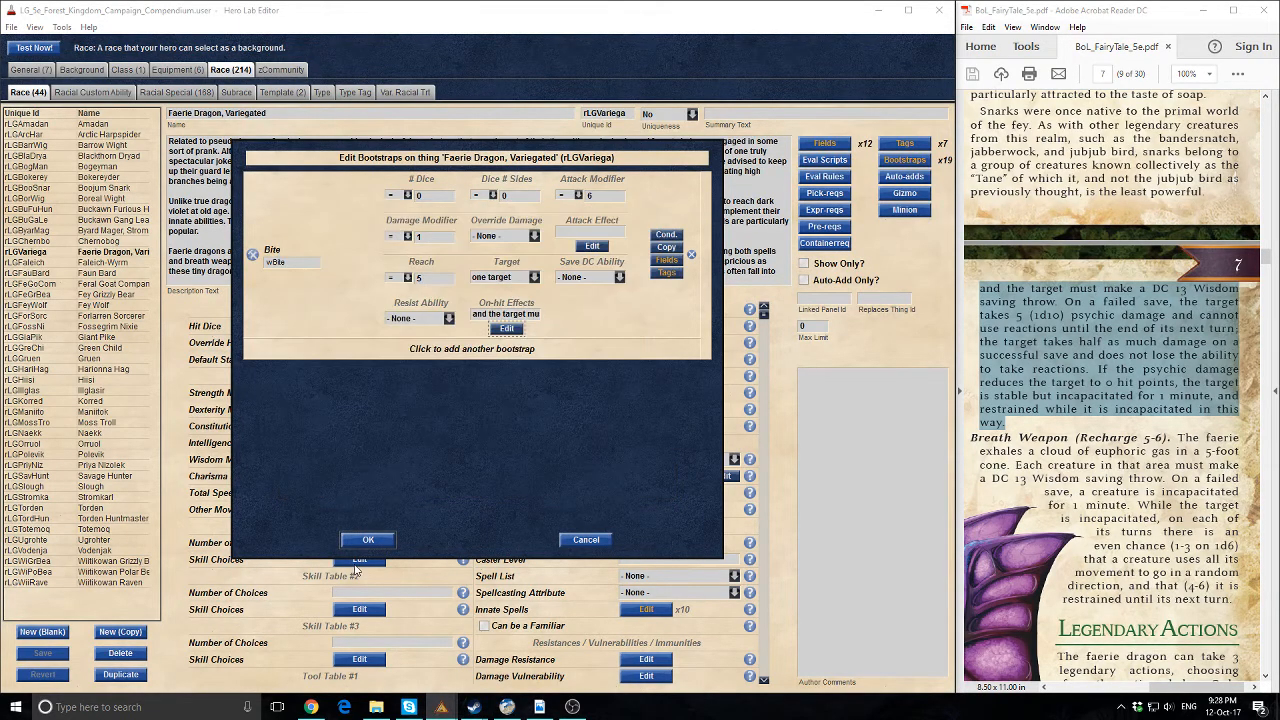
Accept the Bite settings, save and test the Variegated Faerie Dragon record, and check its statblock in Hero Lab
click(358, 541)
click(35, 48)
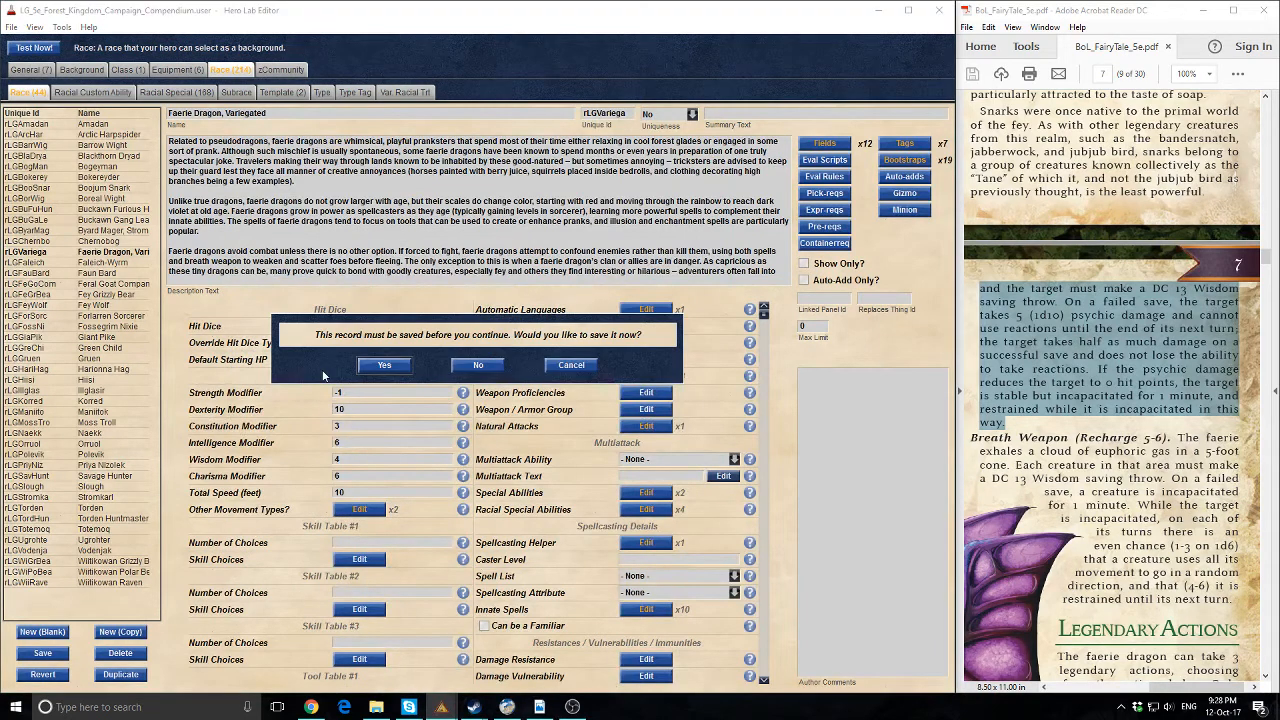
click(500, 363)
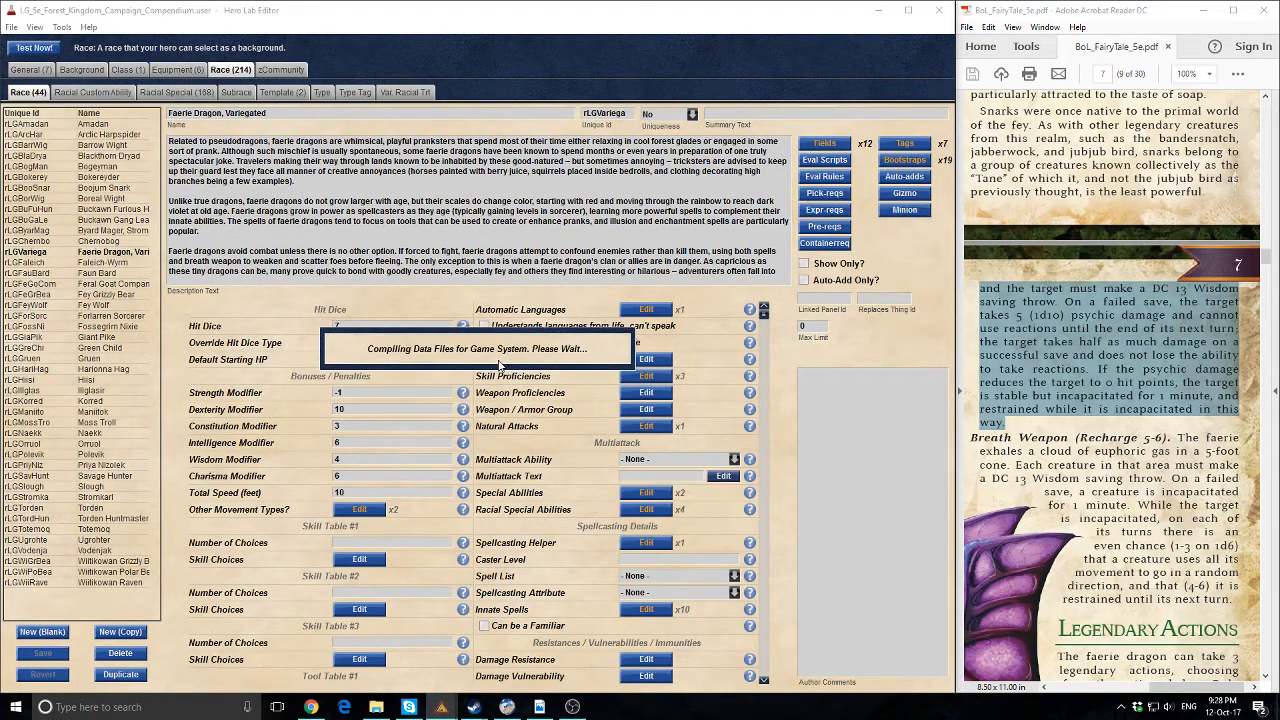
click(430, 389)
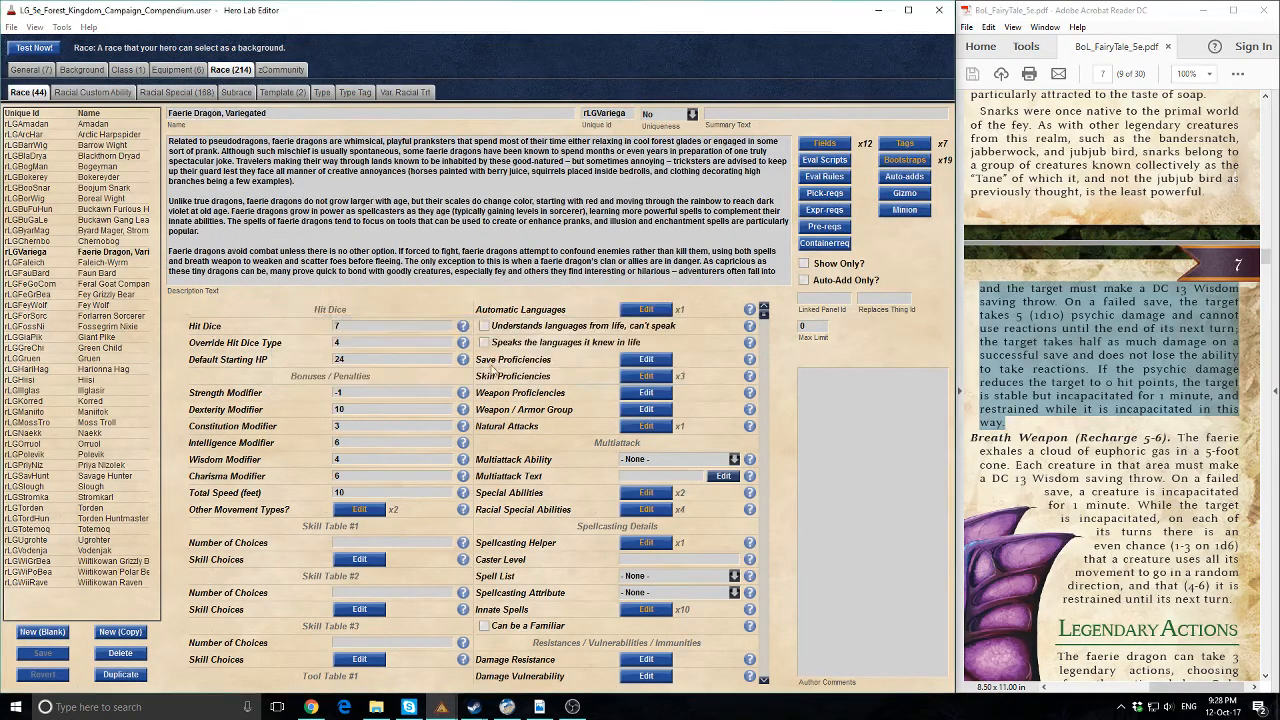
mouse_move(441, 706)
click(527, 592)
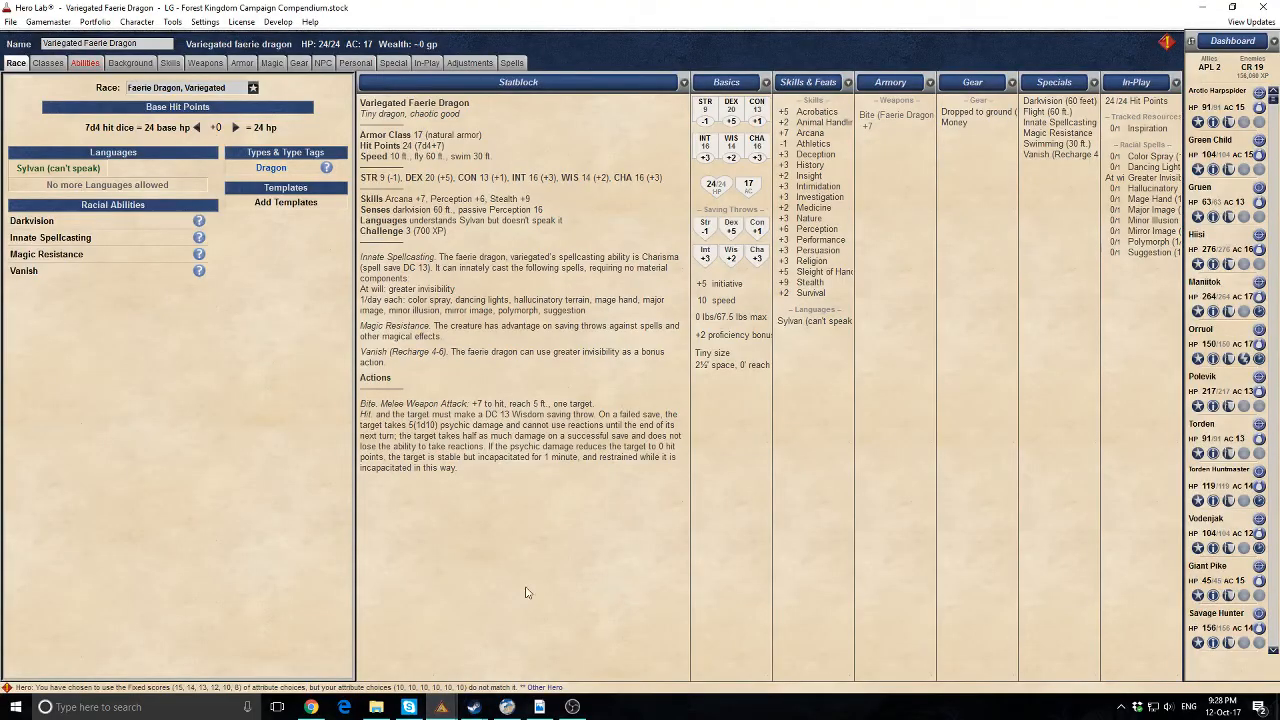
Switch to the PDF and copy "1 piercing damage," from the faerie dragon's Bite action
click(539, 706)
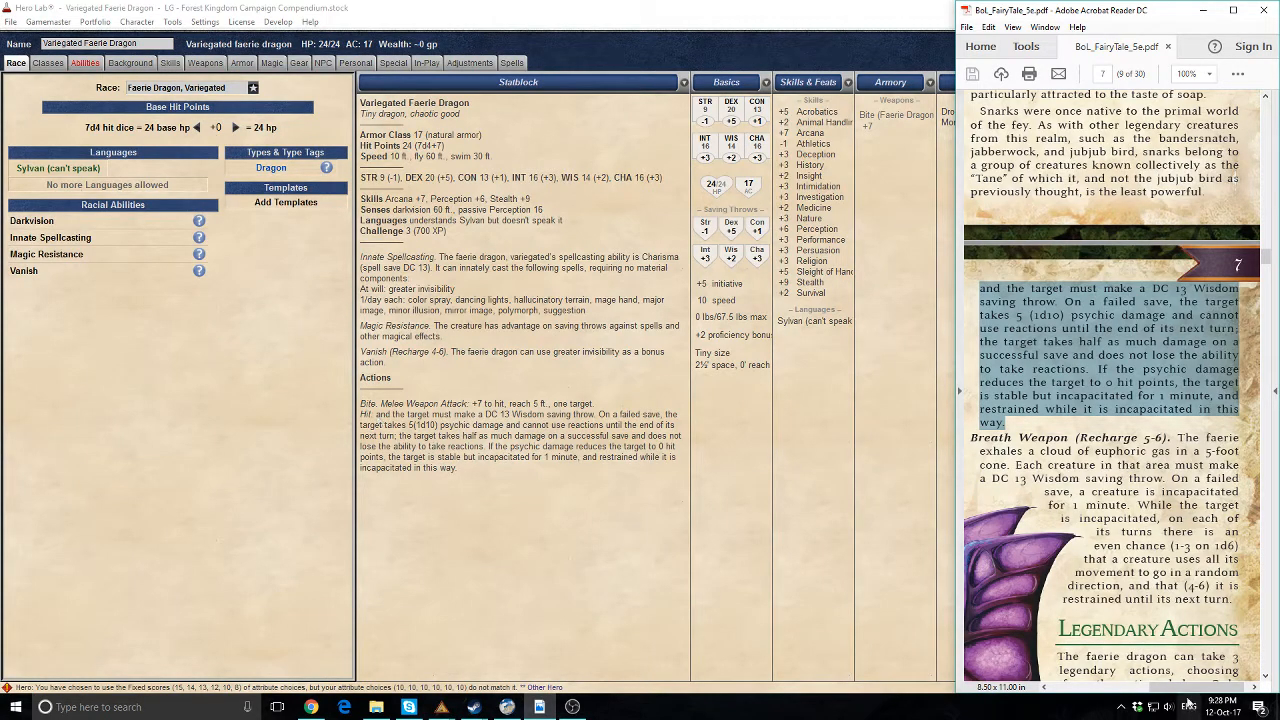
scroll(1200, 690, up, 3)
scroll(1205, 690, down, 3)
scroll(1210, 690, up, 10)
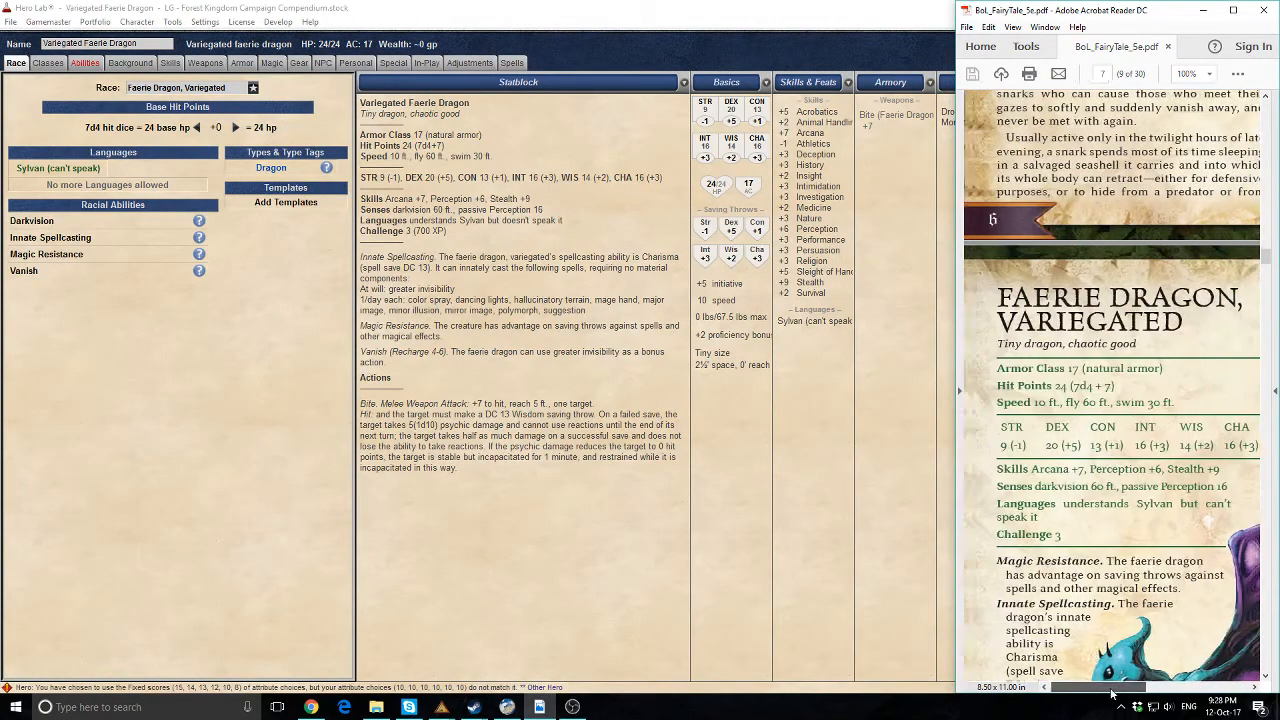
scroll(1072, 468, down, 8)
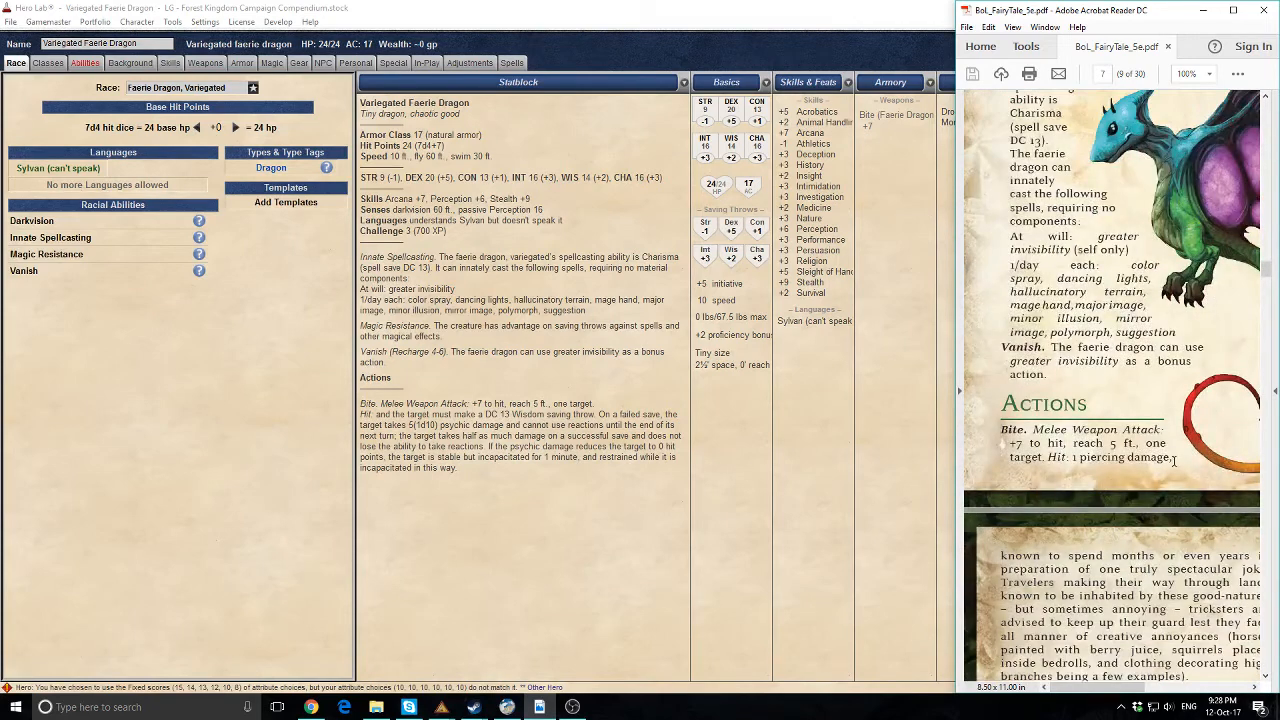
drag(1175, 460, 1077, 462)
key(ctrl+c)
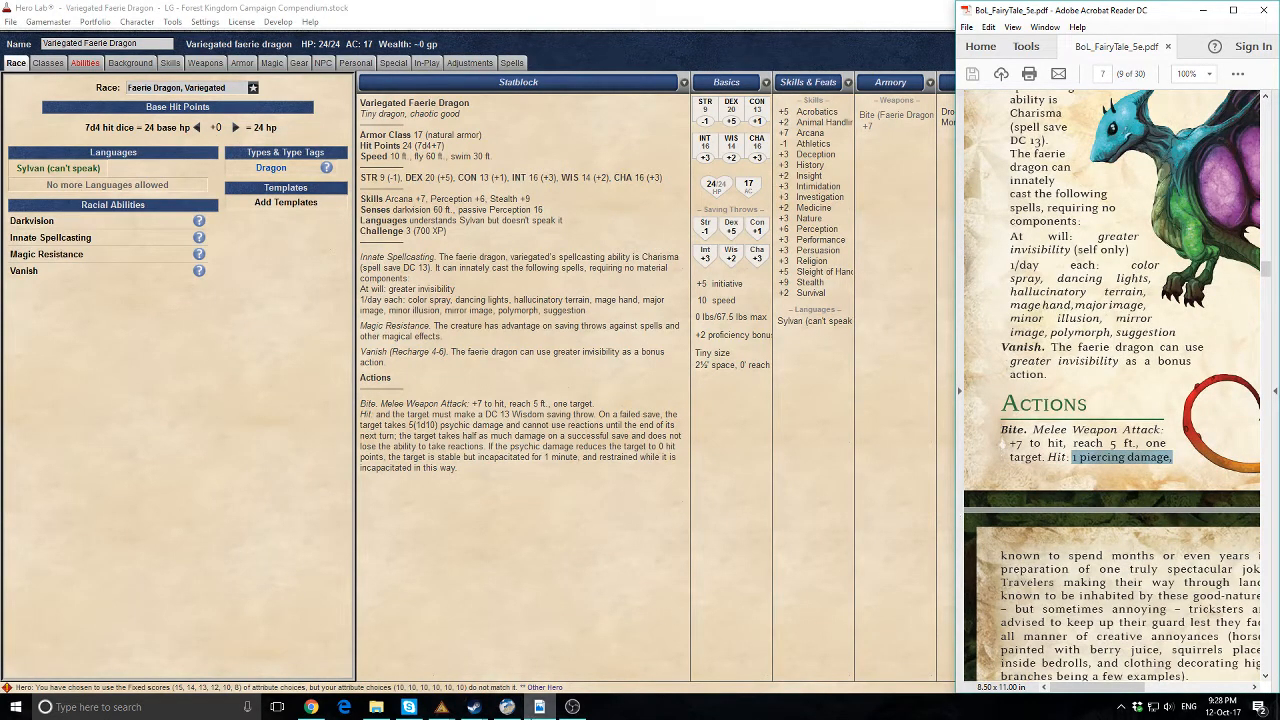
In Hero Lab Editor, insert "1 piercing damage," at the start of the Bite's on-hit effects and accept the natural attack changes
click(441, 707)
click(500, 673)
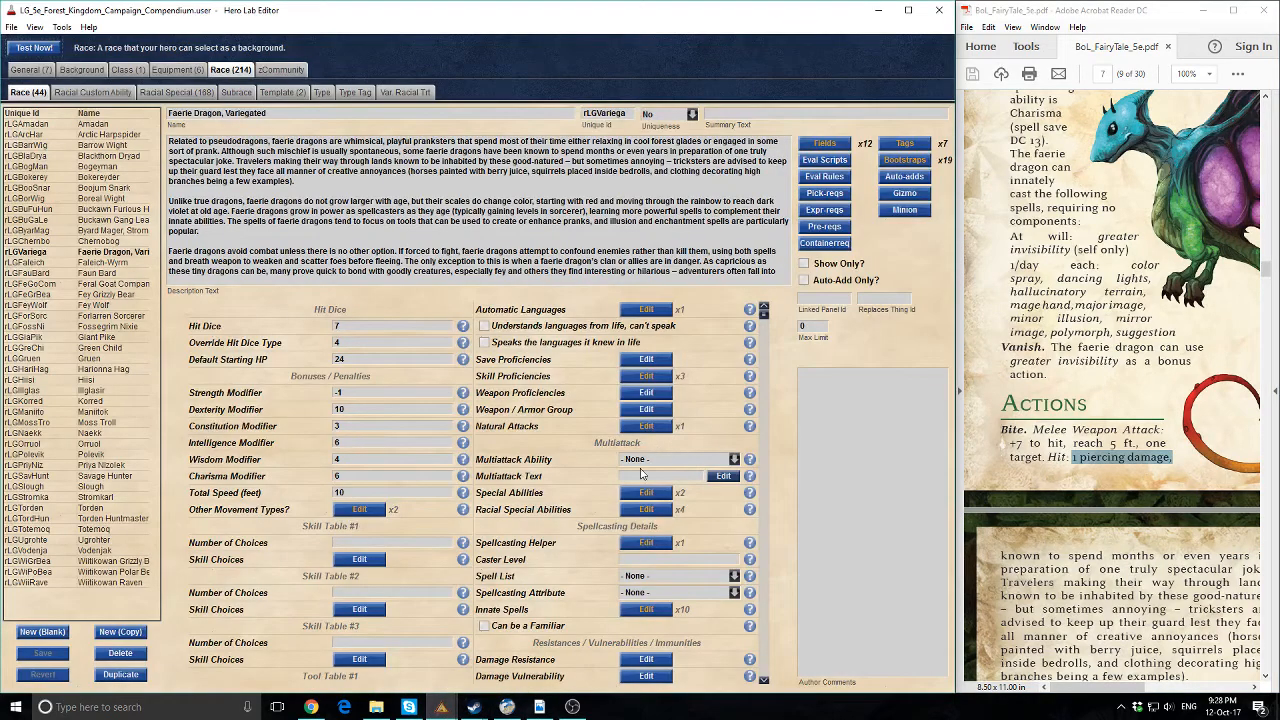
click(646, 426)
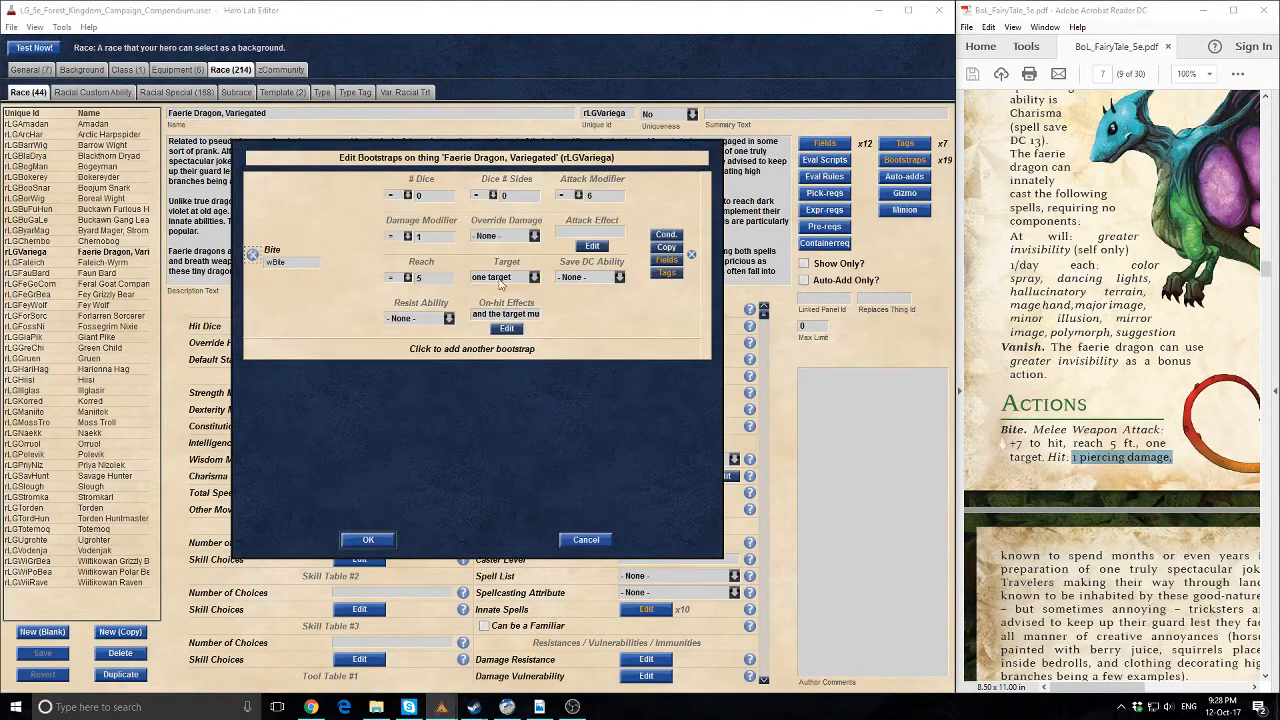
click(507, 328)
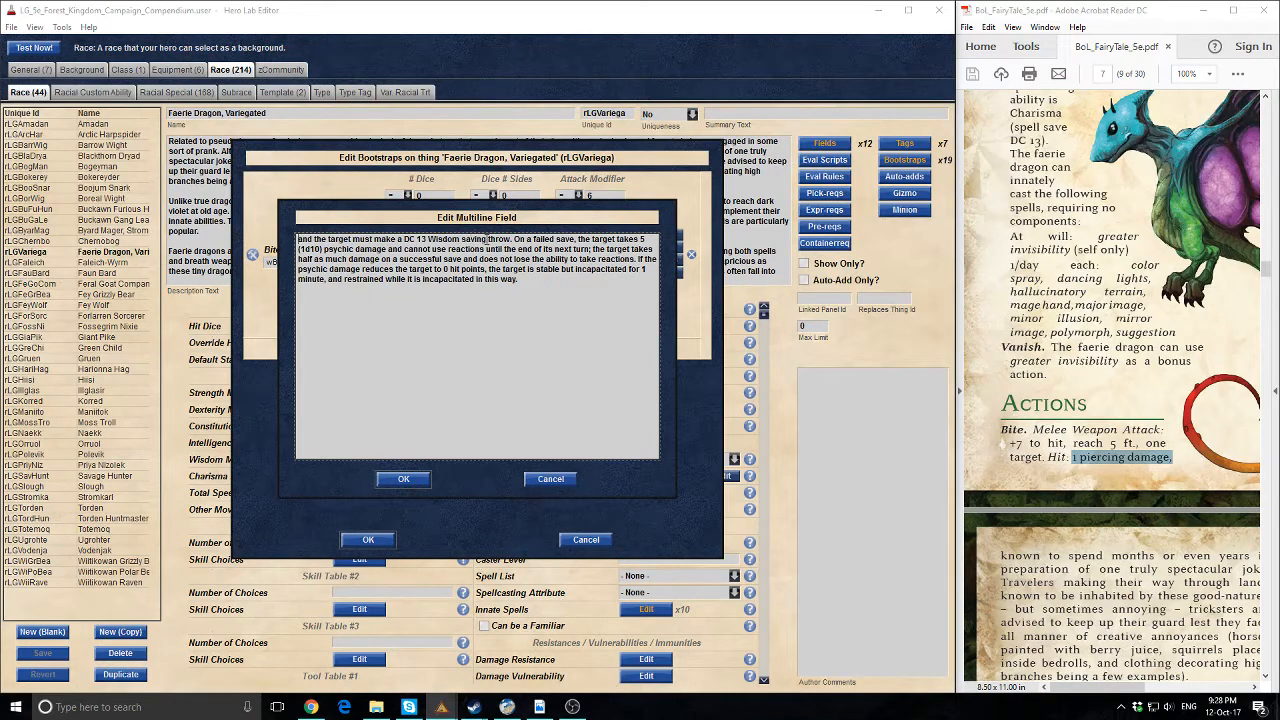
key(ctrl+v)
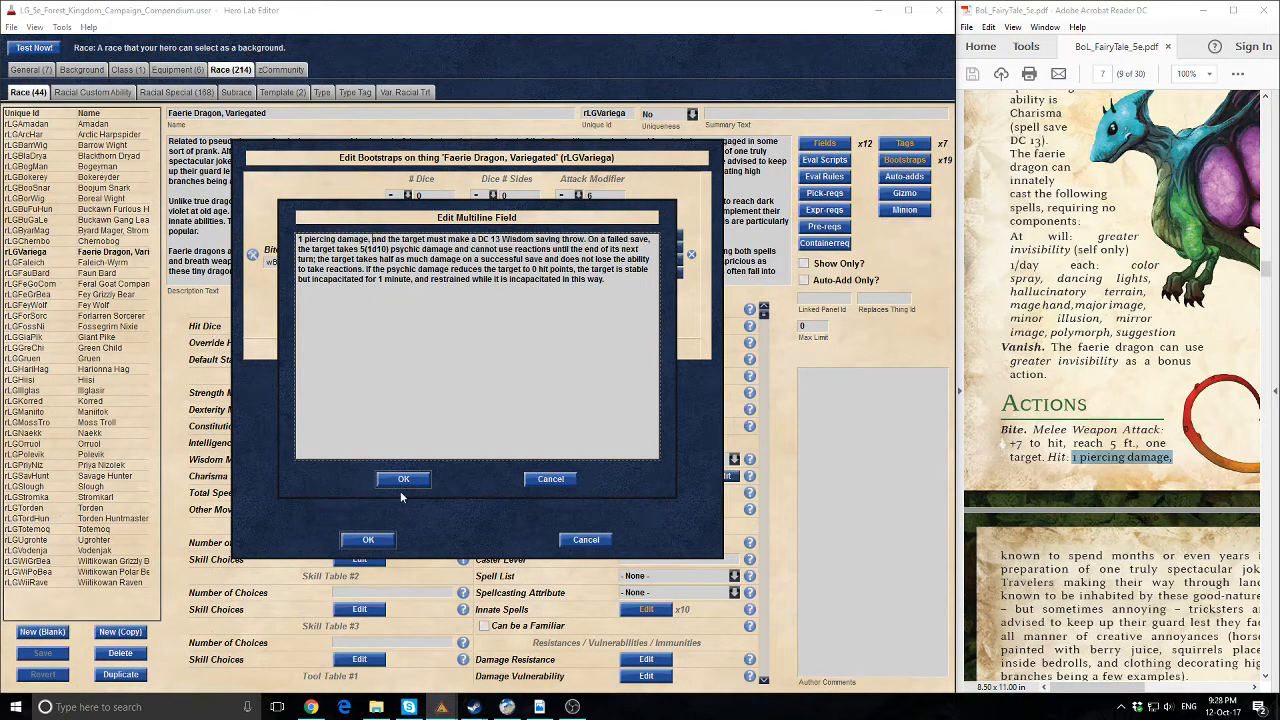
click(403, 478)
click(368, 539)
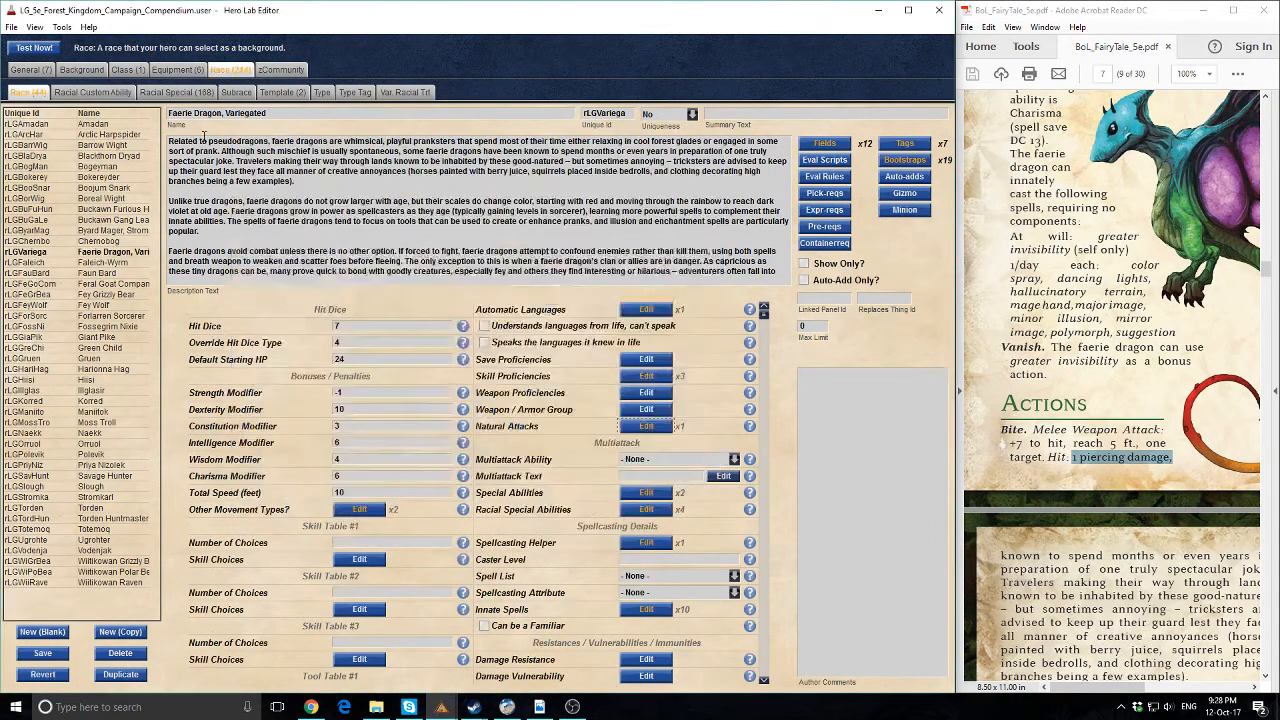
Save and retest the faerie dragon record, and review the revised Bite entry in Hero Lab's statblock
click(28, 52)
click(400, 368)
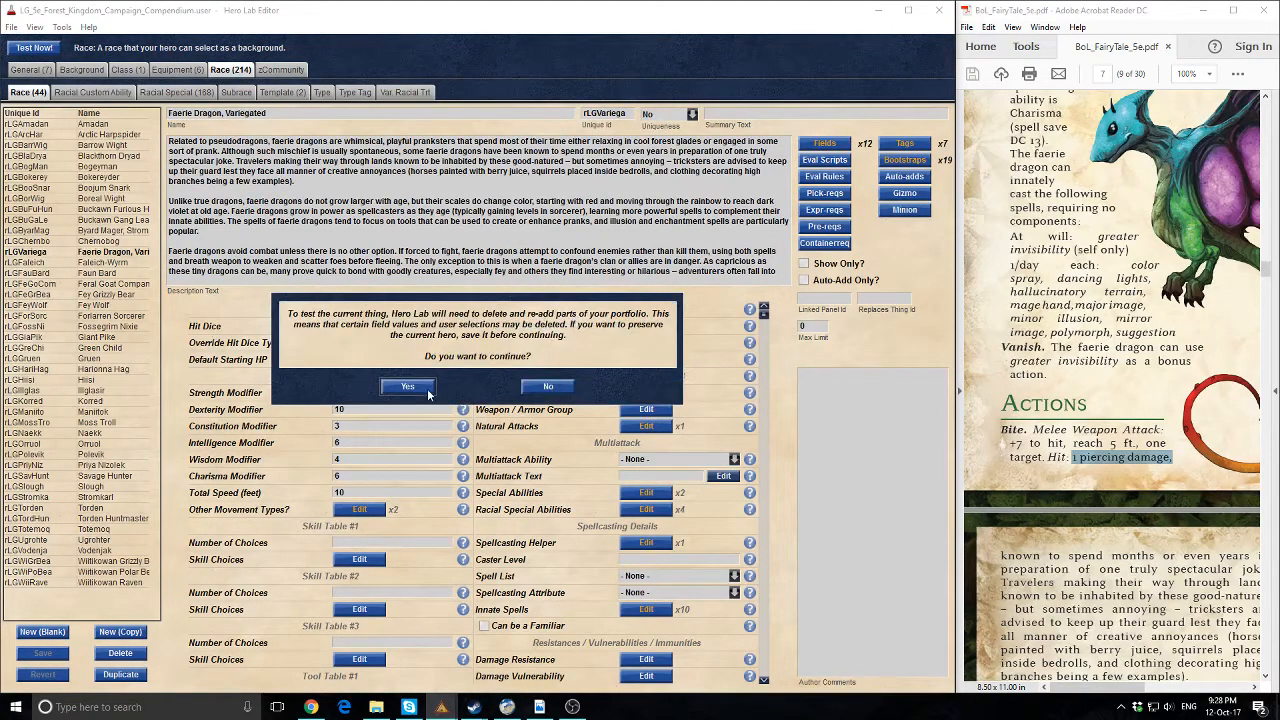
click(427, 389)
click(474, 368)
click(441, 707)
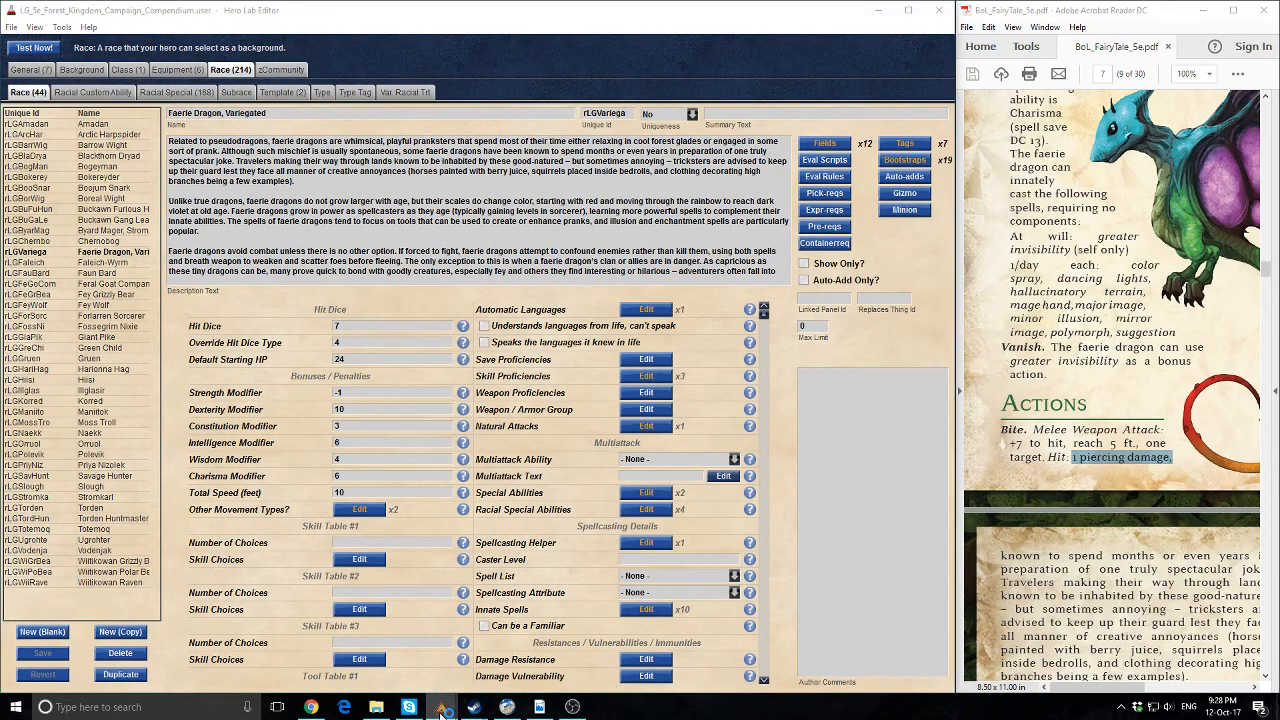
click(386, 643)
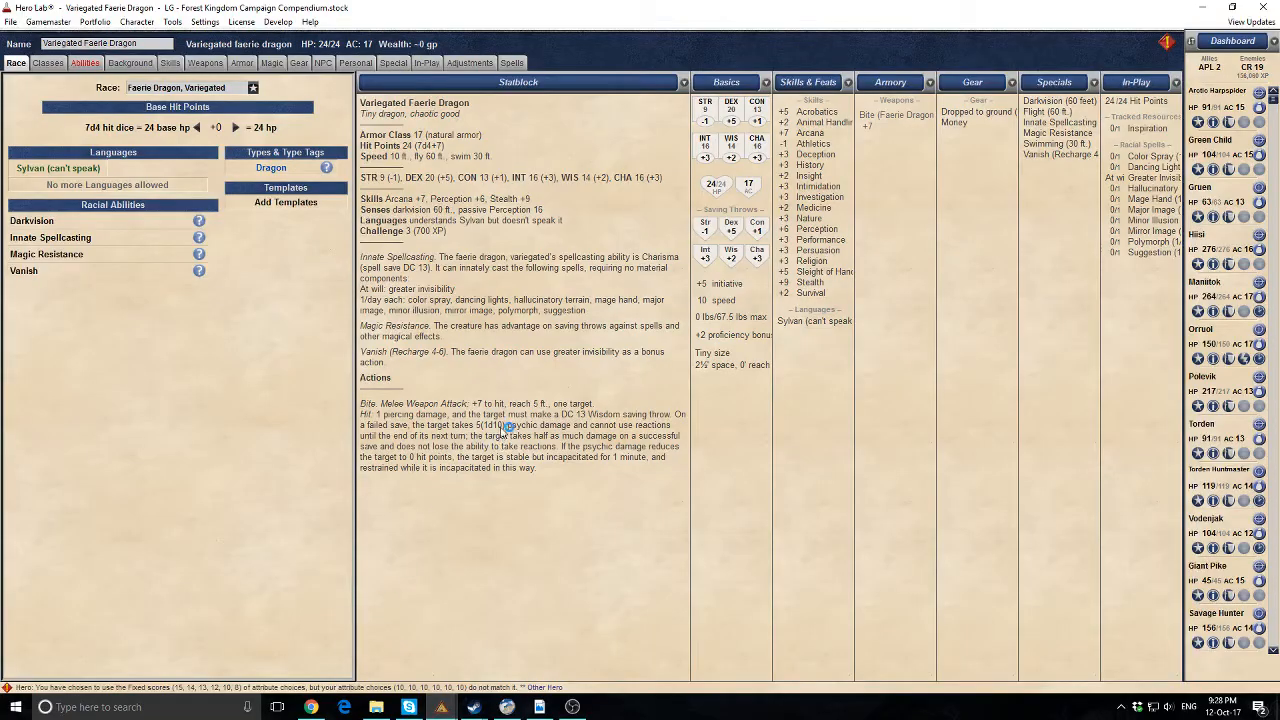
Switch to the PDF and read the rest of the Bite text and the Breath Weapon (Recharge 5-6) description
click(539, 707)
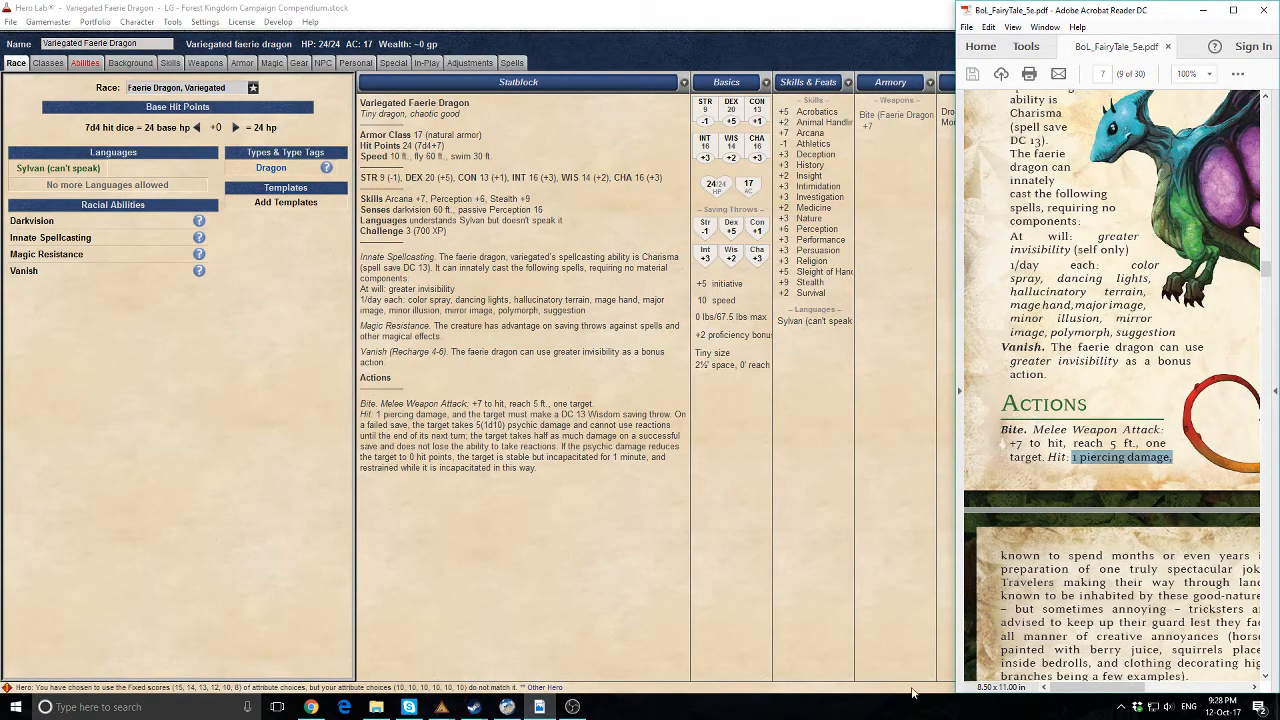
drag(1119, 688, 1177, 704)
scroll(1040, 391, up, 4)
scroll(1040, 391, up, 2)
scroll(1040, 391, down, 1)
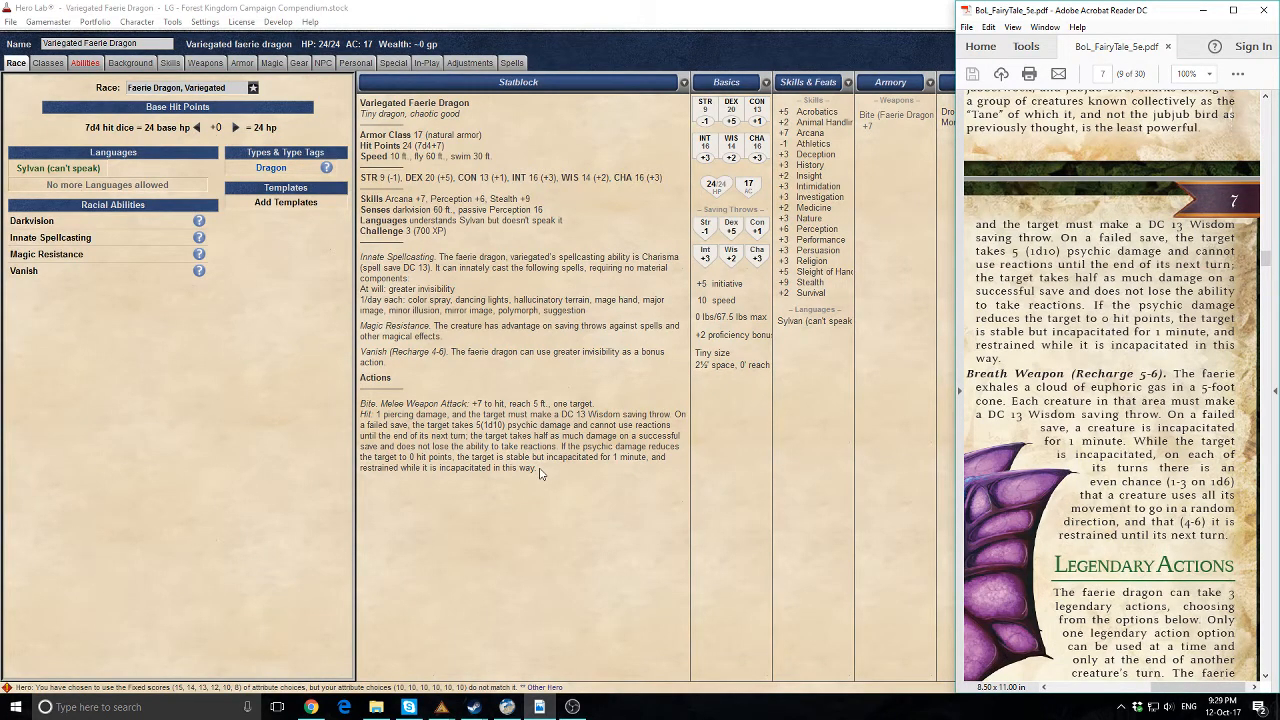
Review the dragon's special abilities in Hero Lab, then switch back to its race record in Hero Lab Editor
click(394, 67)
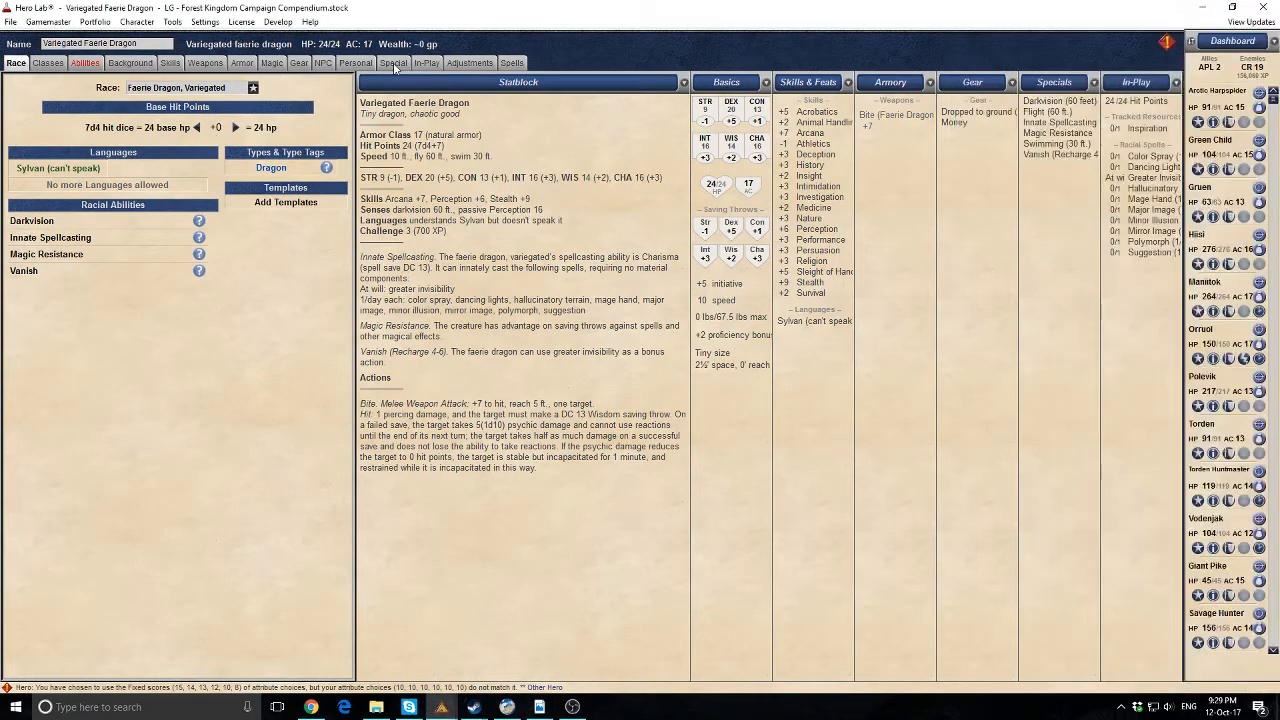
click(394, 64)
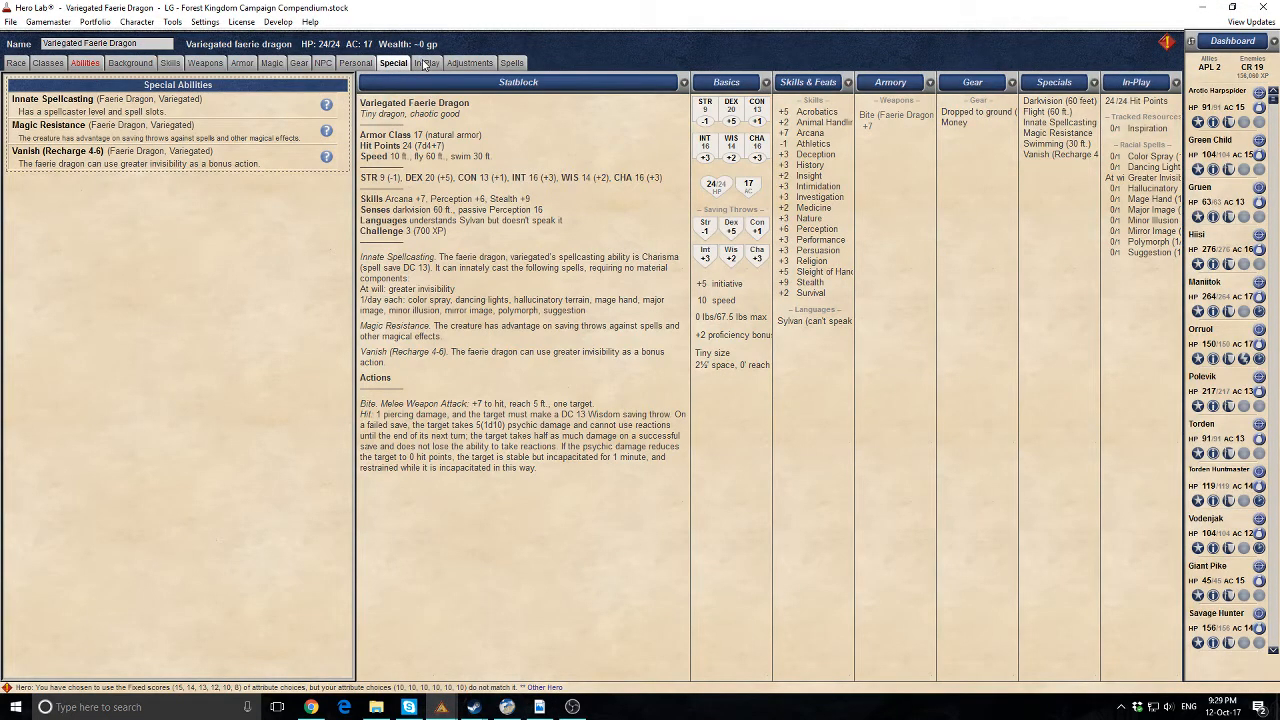
click(424, 64)
click(394, 64)
click(412, 708)
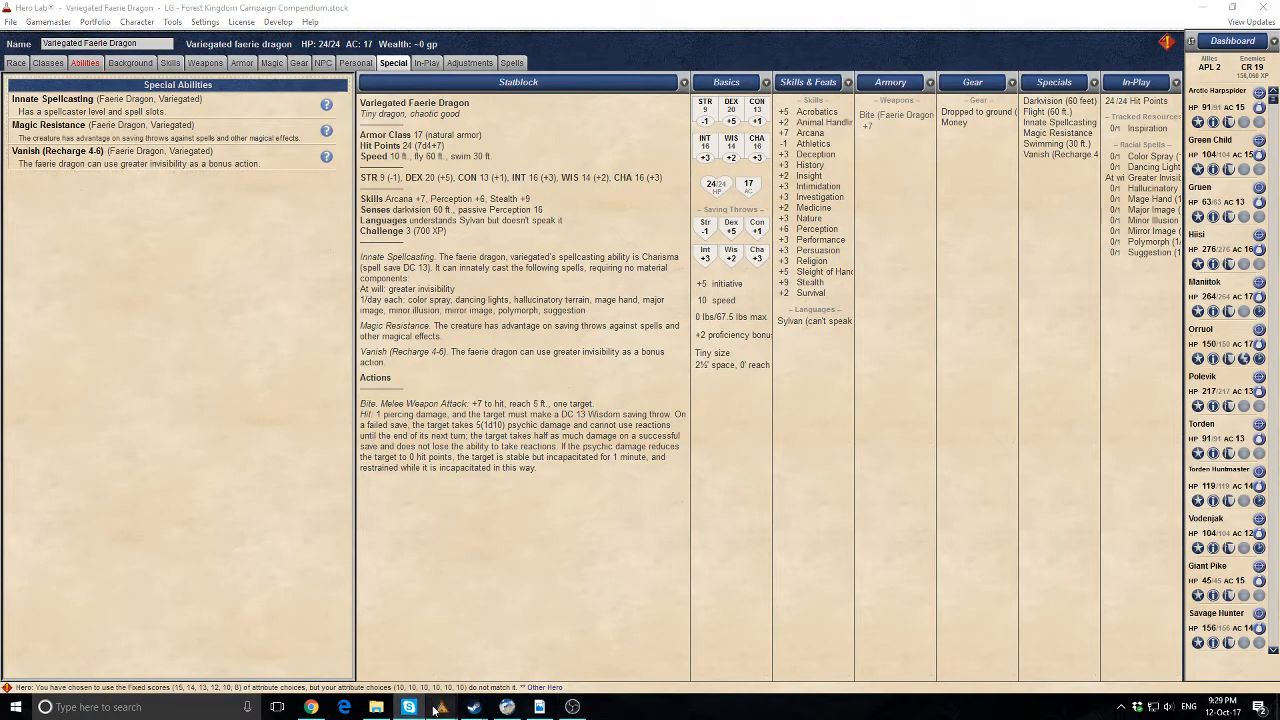
mouse_move(438, 707)
click(481, 660)
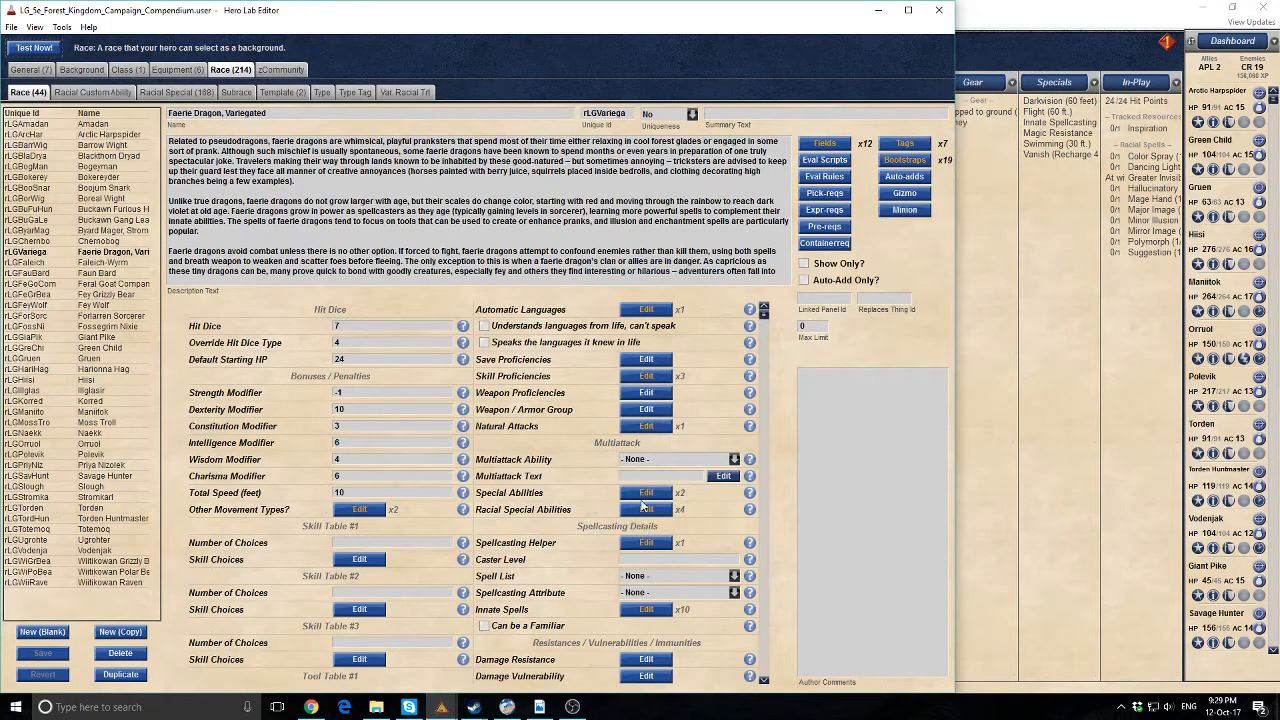
Inspect the Bite's natural attack settings without changing them, then switch to Hero Lab and review the Bite weapon entry
click(646, 425)
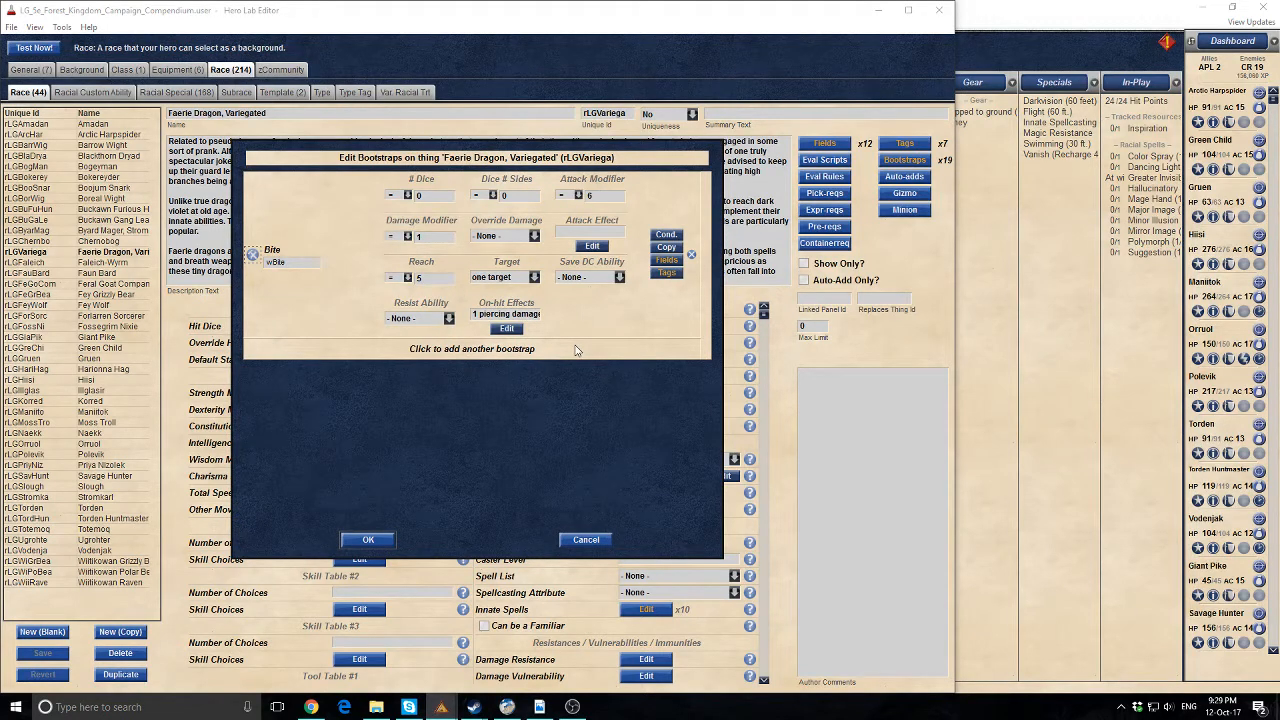
click(574, 539)
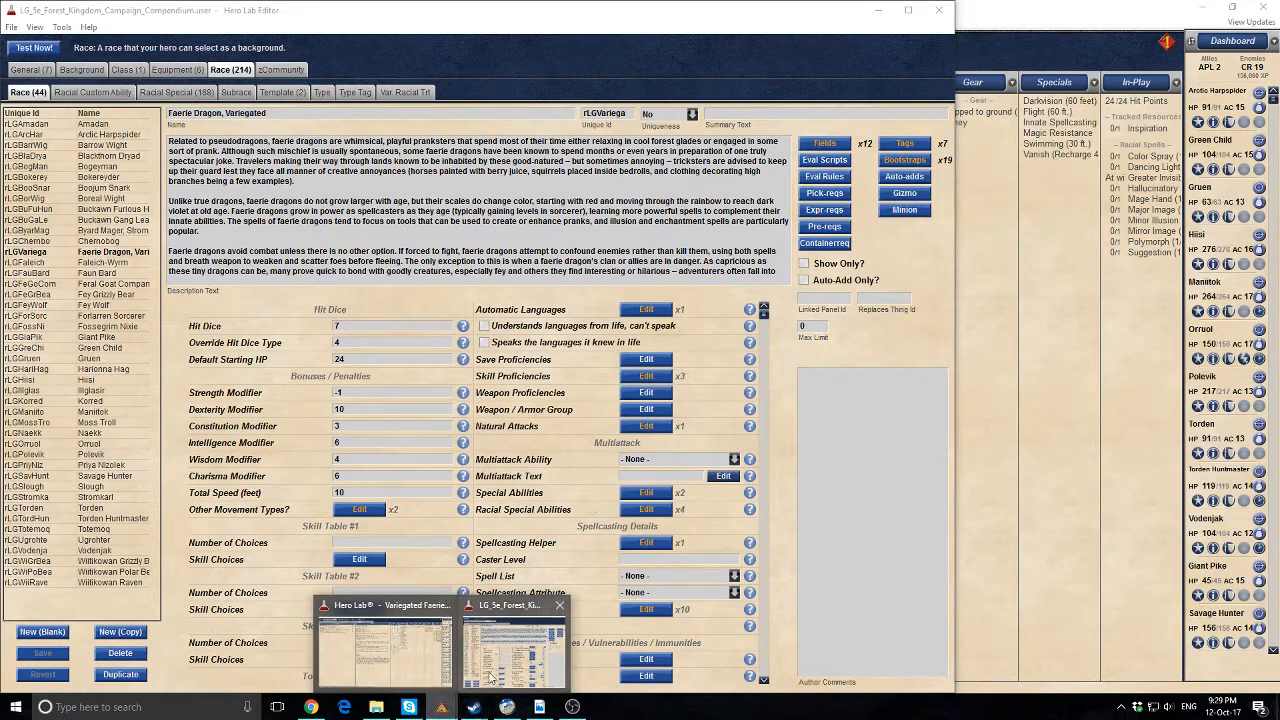
click(385, 648)
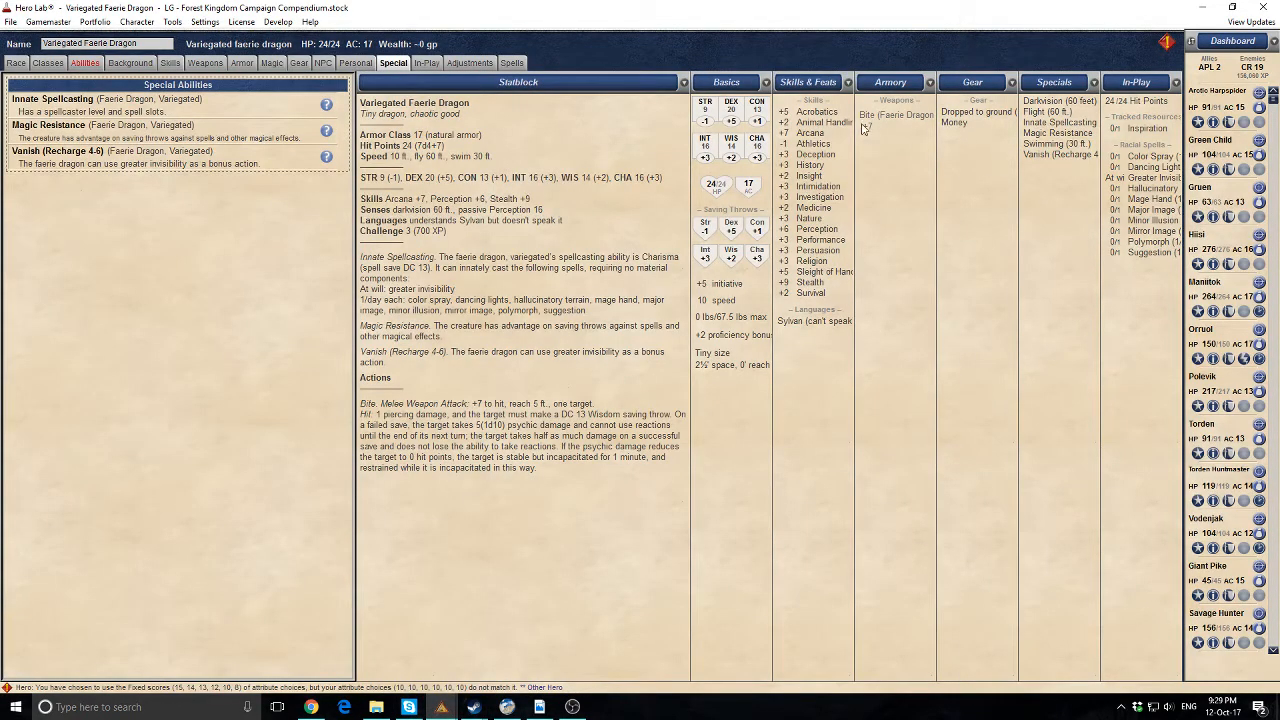
mouse_move(881, 118)
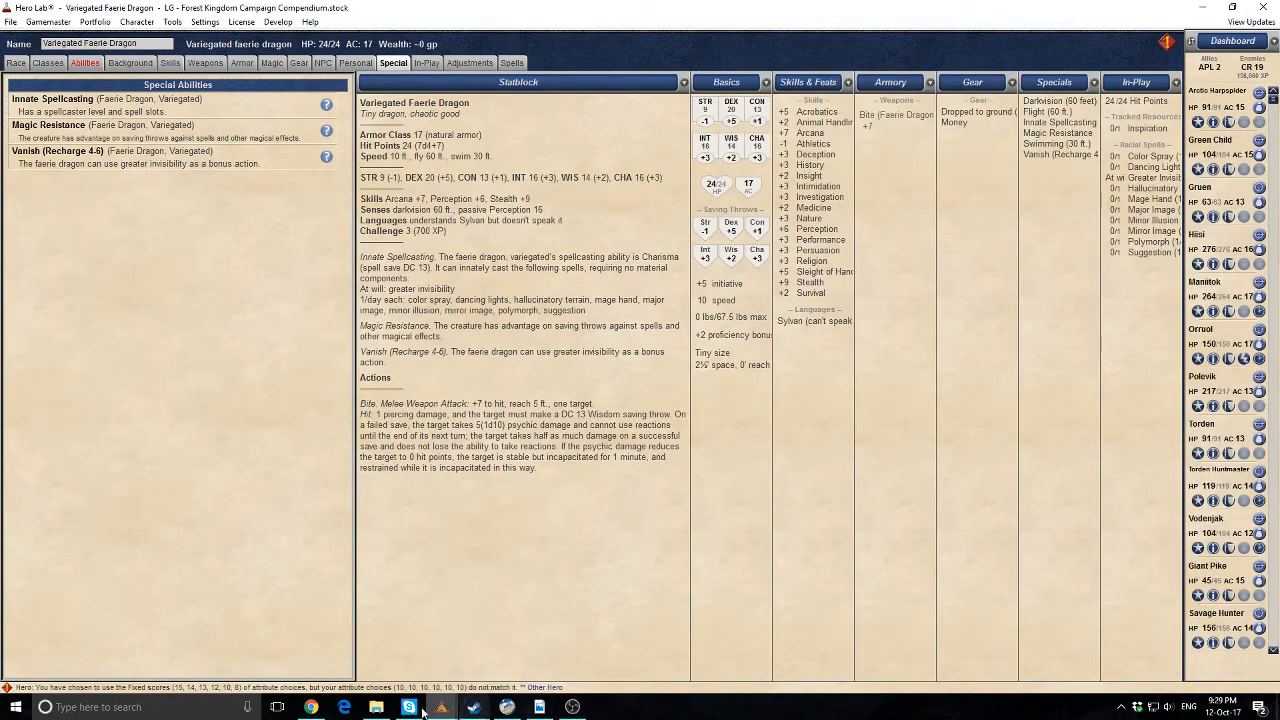
Switch to the PDF and copy the ability name "Breath Weapon" from the faerie dragon's actions
click(536, 708)
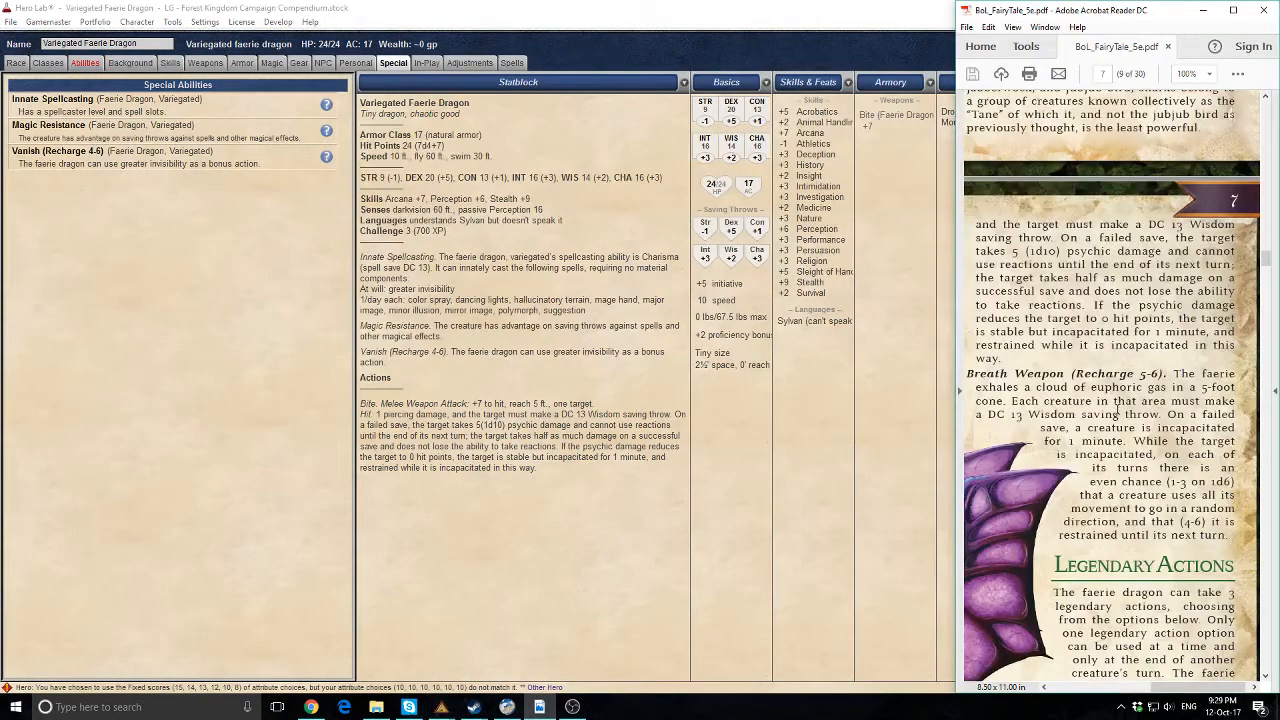
scroll(1117, 411, down, 3)
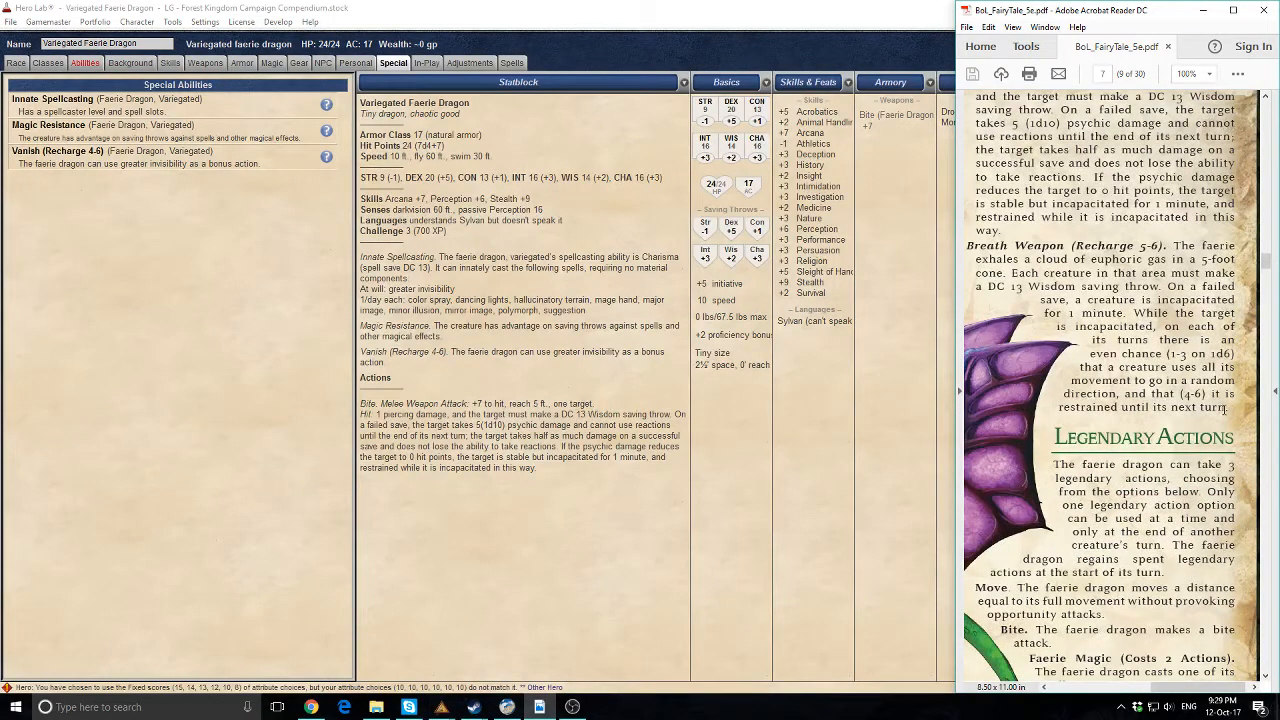
drag(1233, 410, 1175, 245)
click(1093, 278)
drag(968, 244, 1066, 243)
key(ctrl+c)
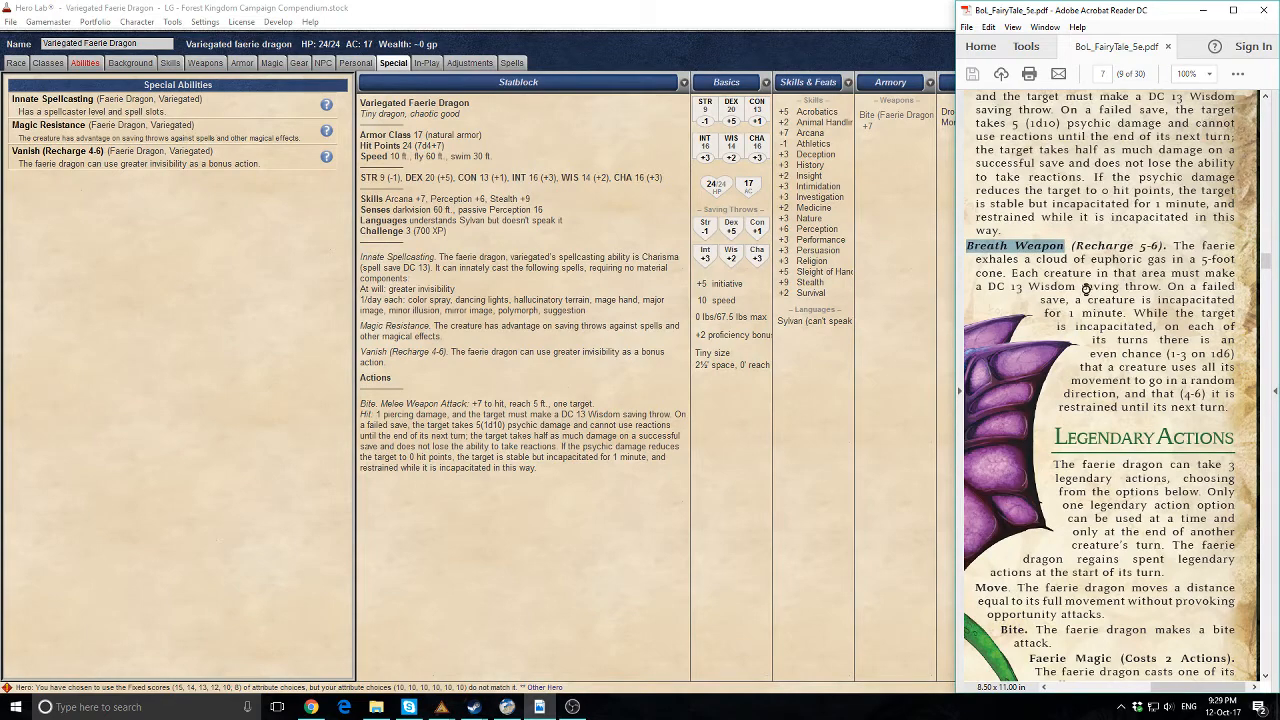
Back in Hero Lab Editor, duplicate the manitok's existing Breath Weapon racial special as a new record
click(441, 707)
mouse_move(441, 707)
click(492, 643)
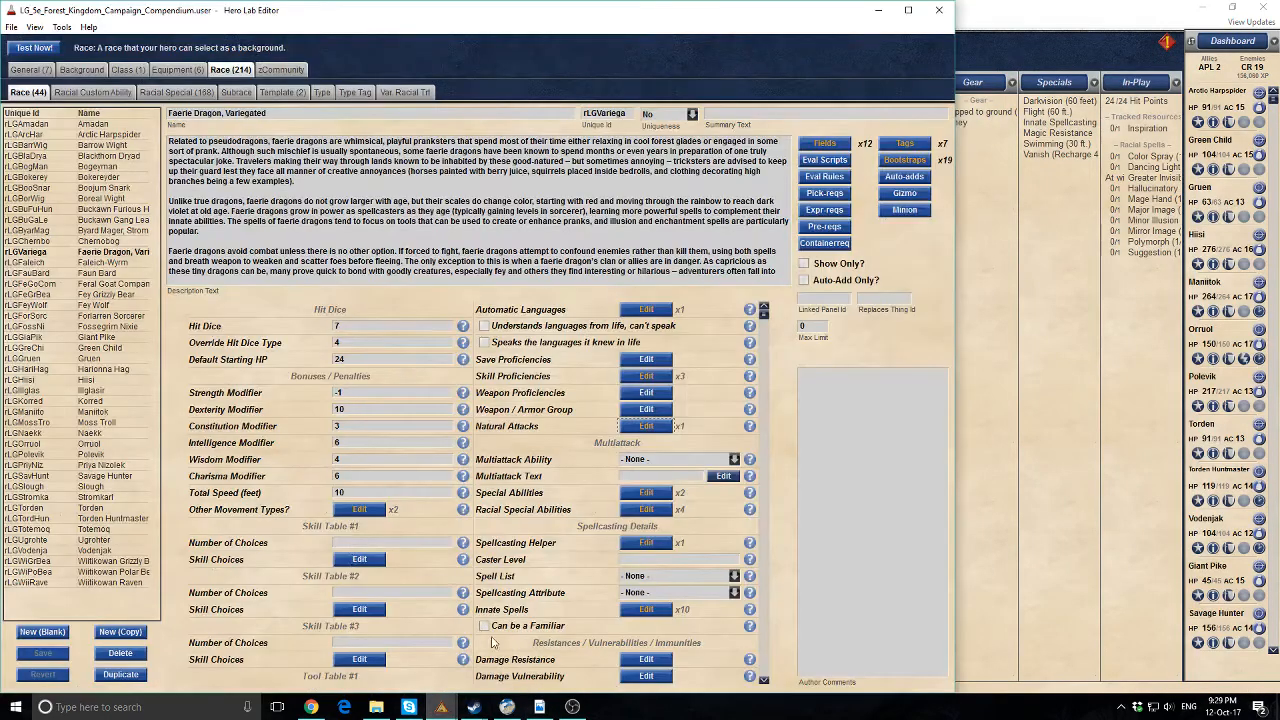
scroll(492, 600, down, 1)
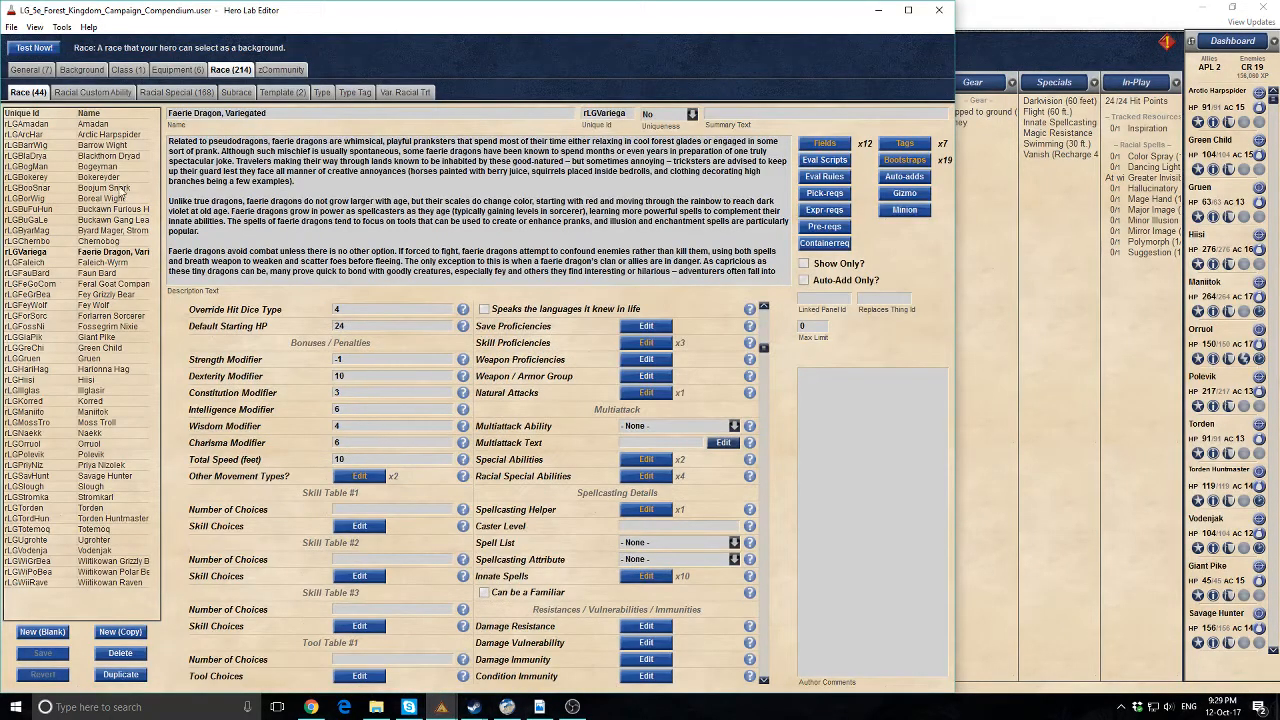
click(176, 92)
scroll(88, 318, up, 12)
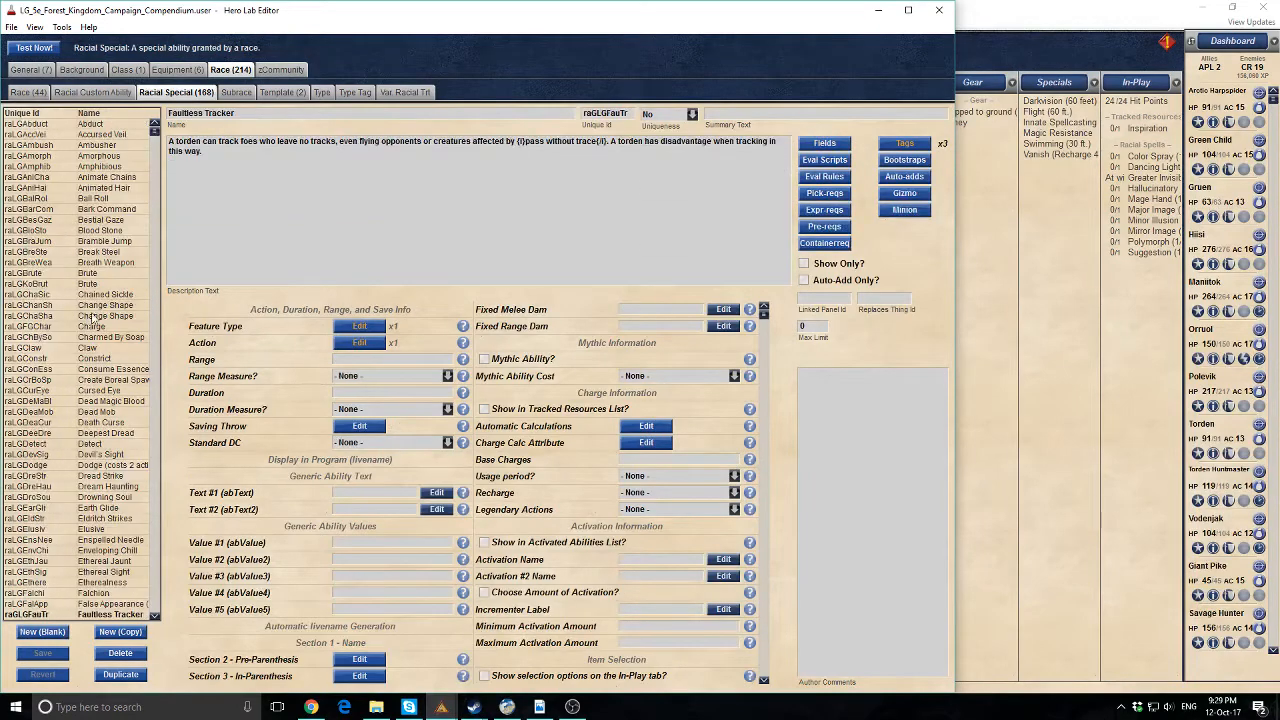
click(106, 264)
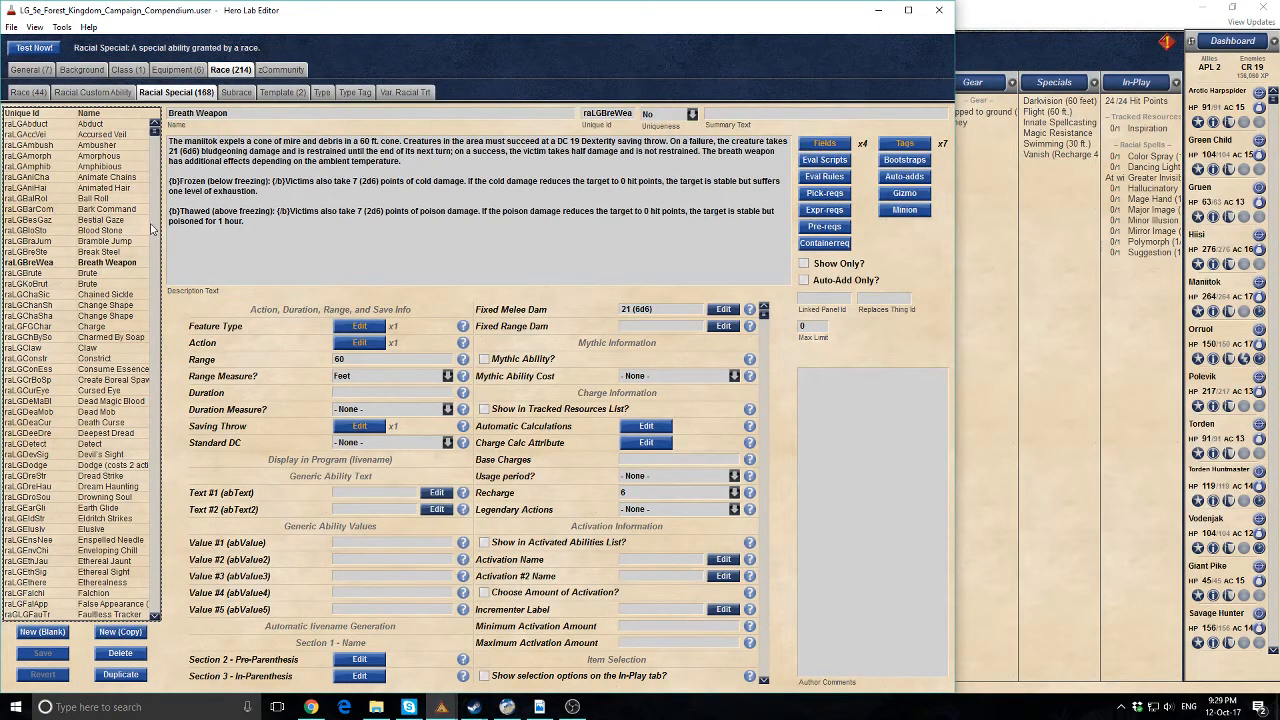
click(124, 638)
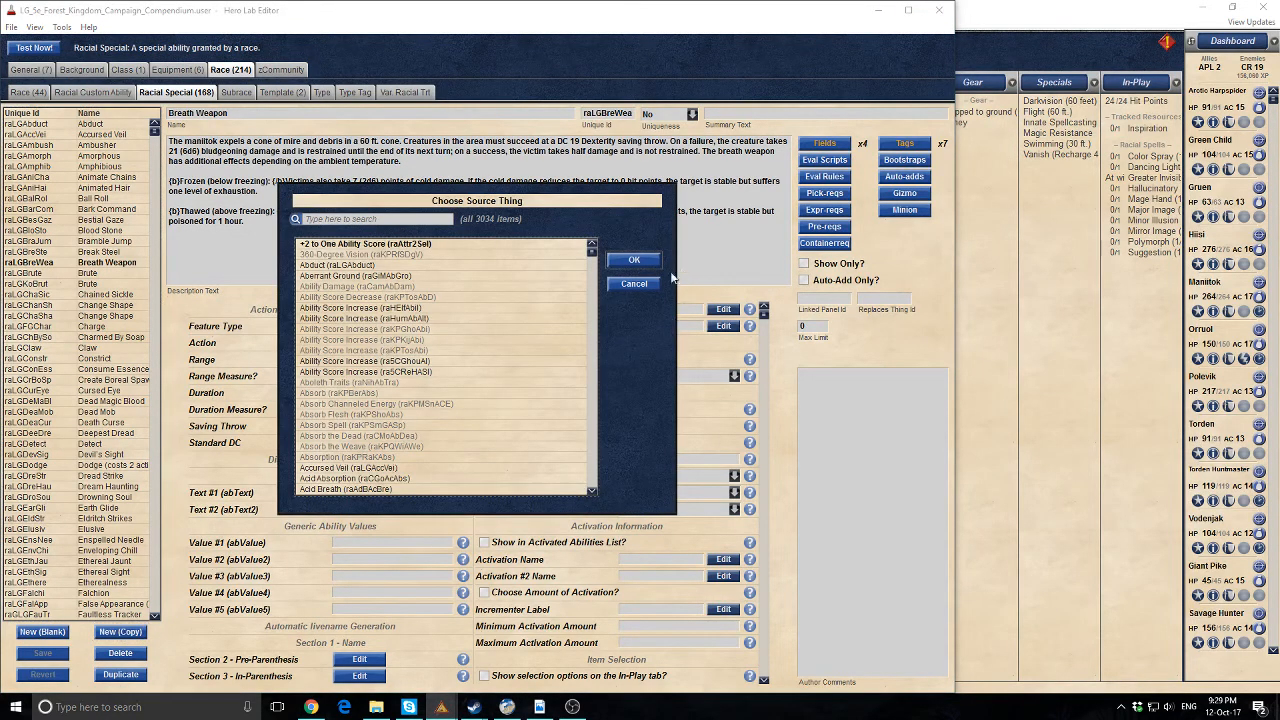
click(634, 283)
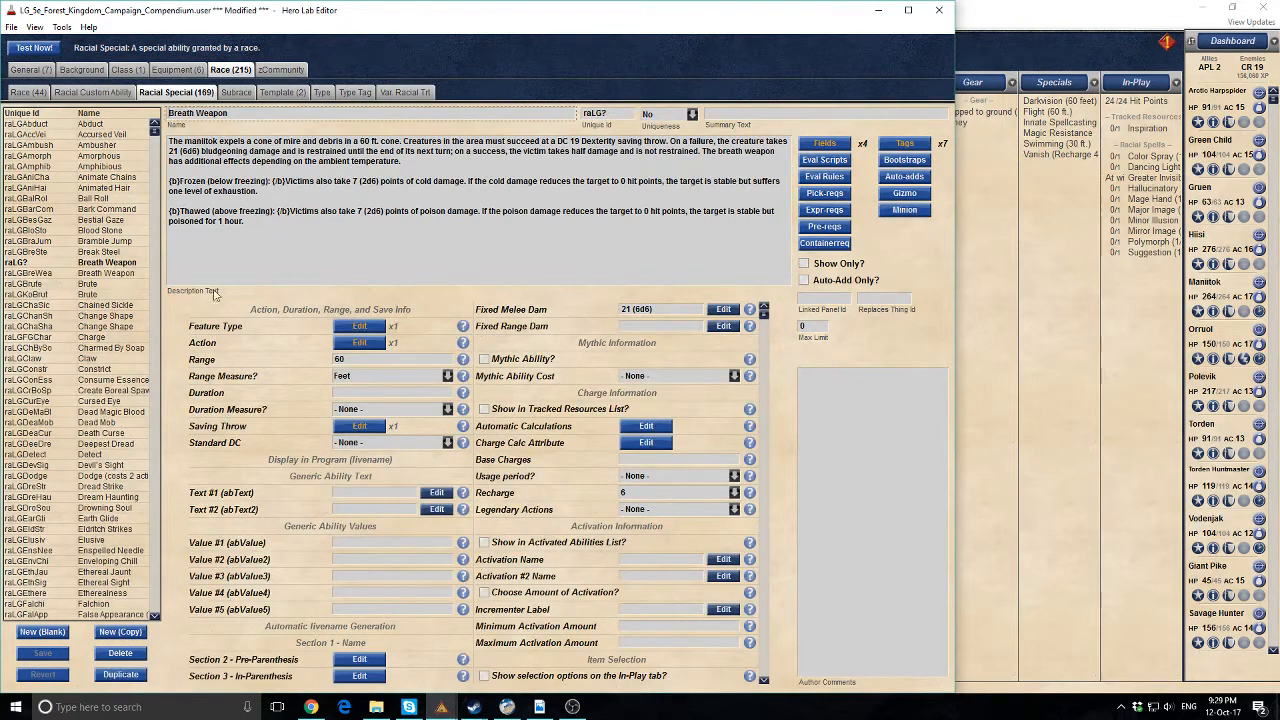
Replace the duplicate's description with "Breath Weapon" and set its unique id to raLGBrWeap
click(286, 234)
key(ctrl+a)
key(ctrl+v)
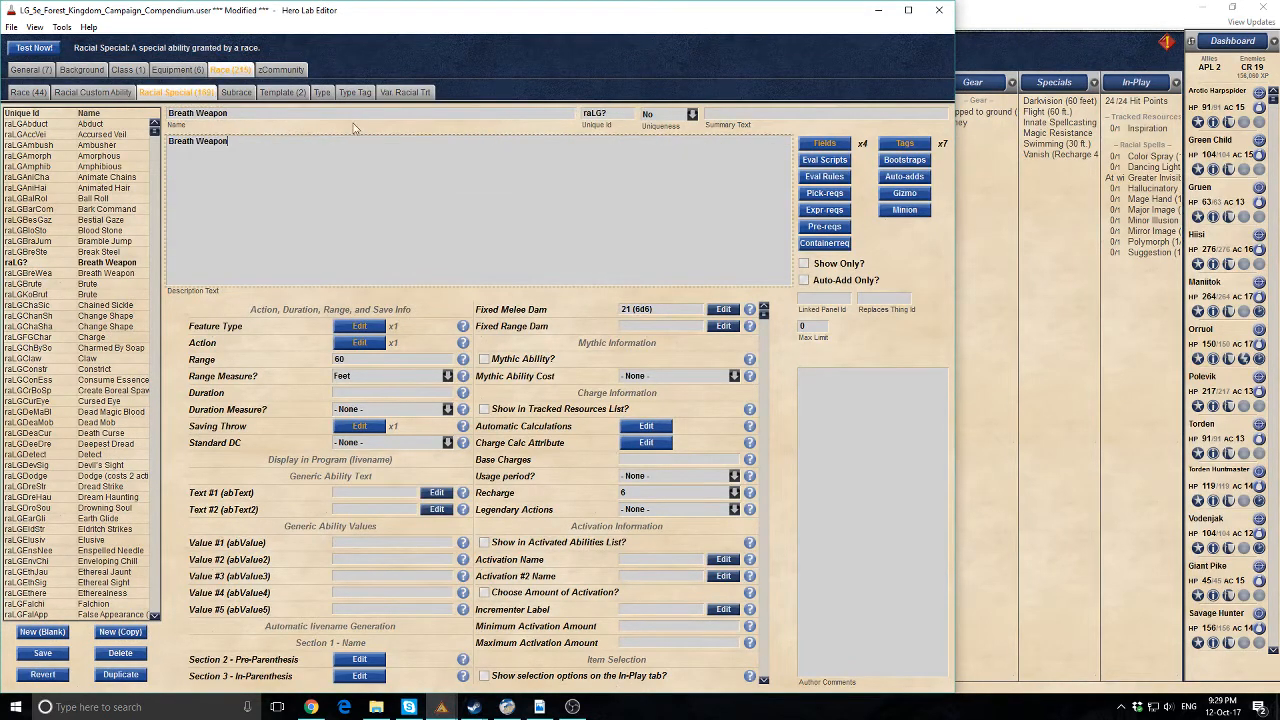
drag(250, 114, 168, 111)
click(612, 114)
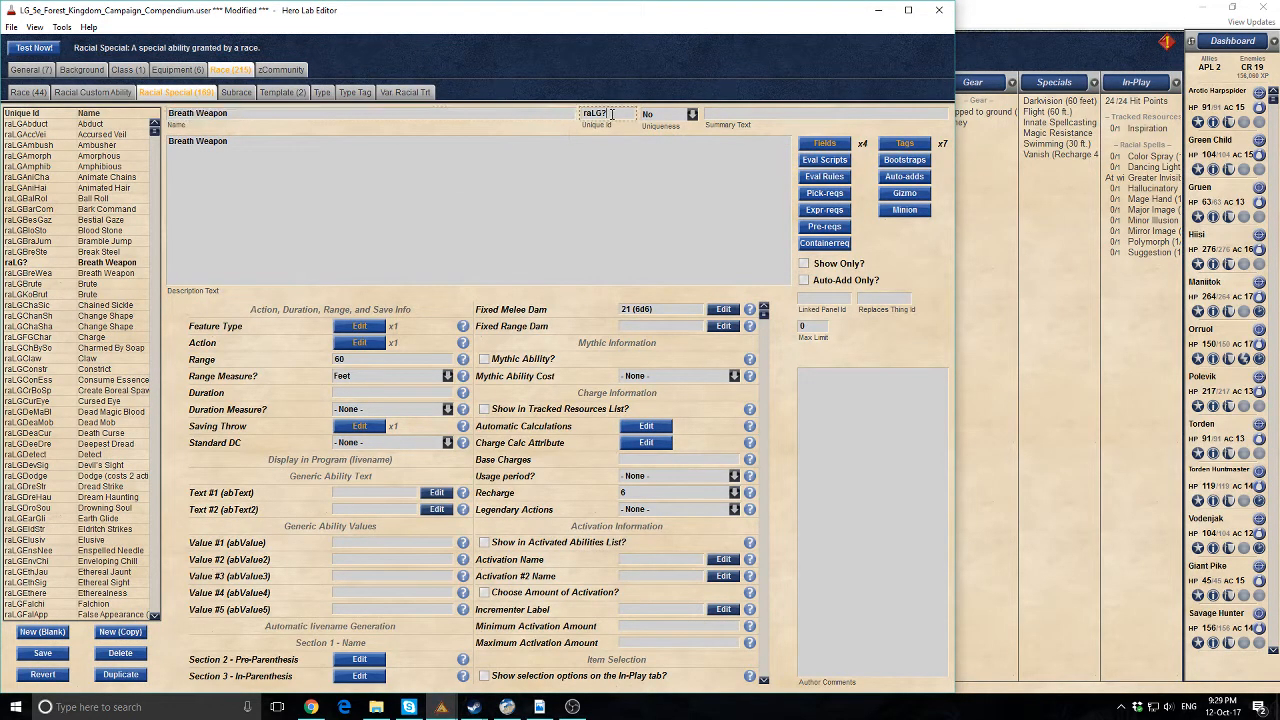
key(BackSpace)
Copy the full Breath Weapon text from the PDF and paste it over the new record's description
click(539, 707)
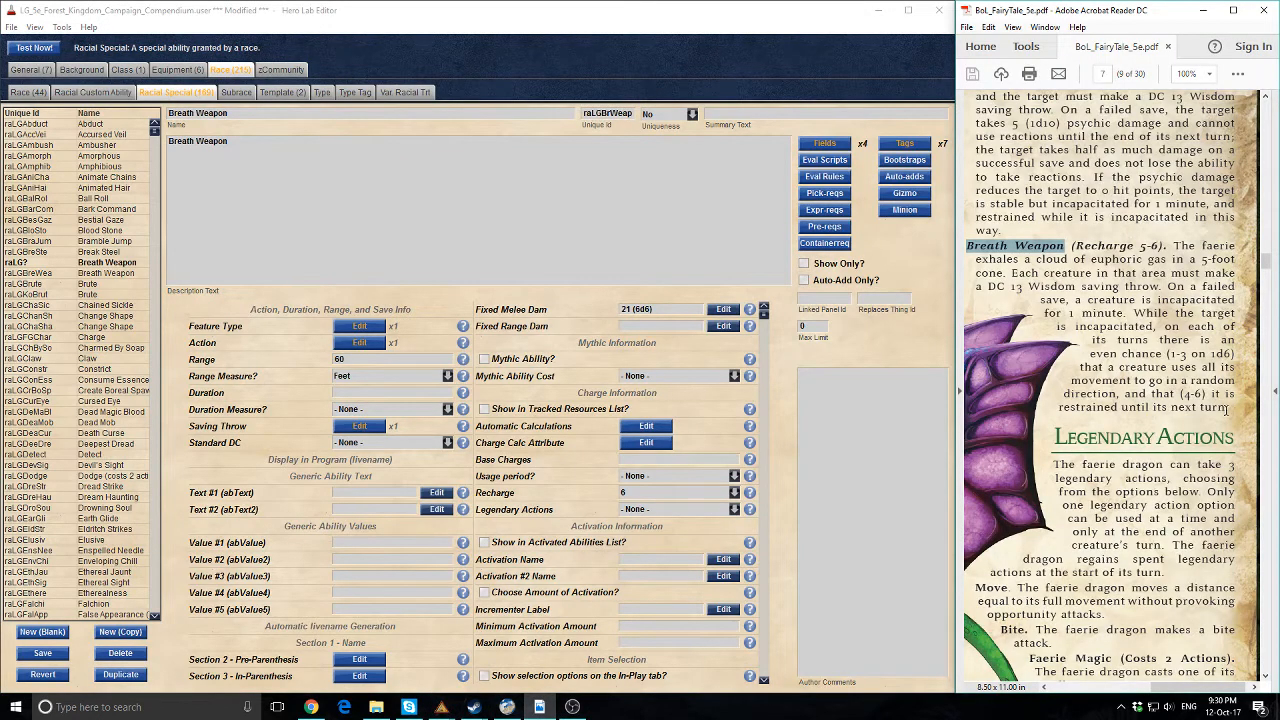
drag(1228, 408, 1175, 240)
key(ctrl+c)
click(307, 140)
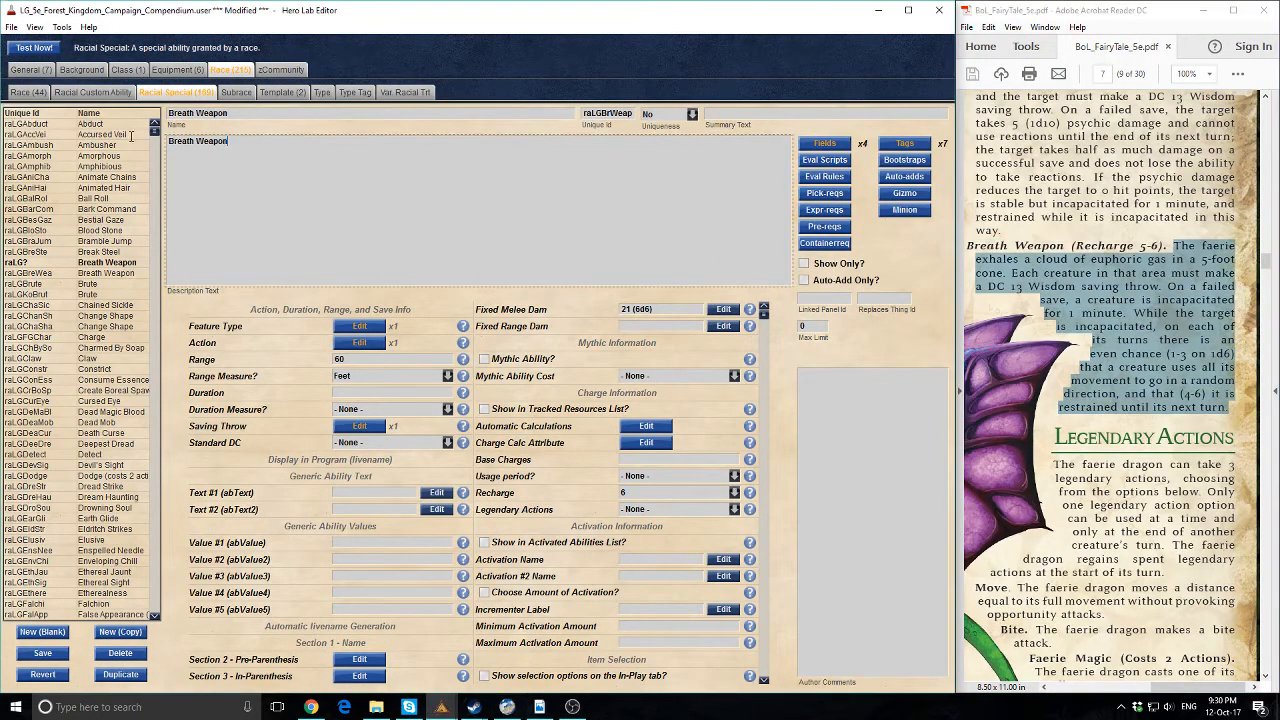
key(ctrl+a)
key(ctrl+v)
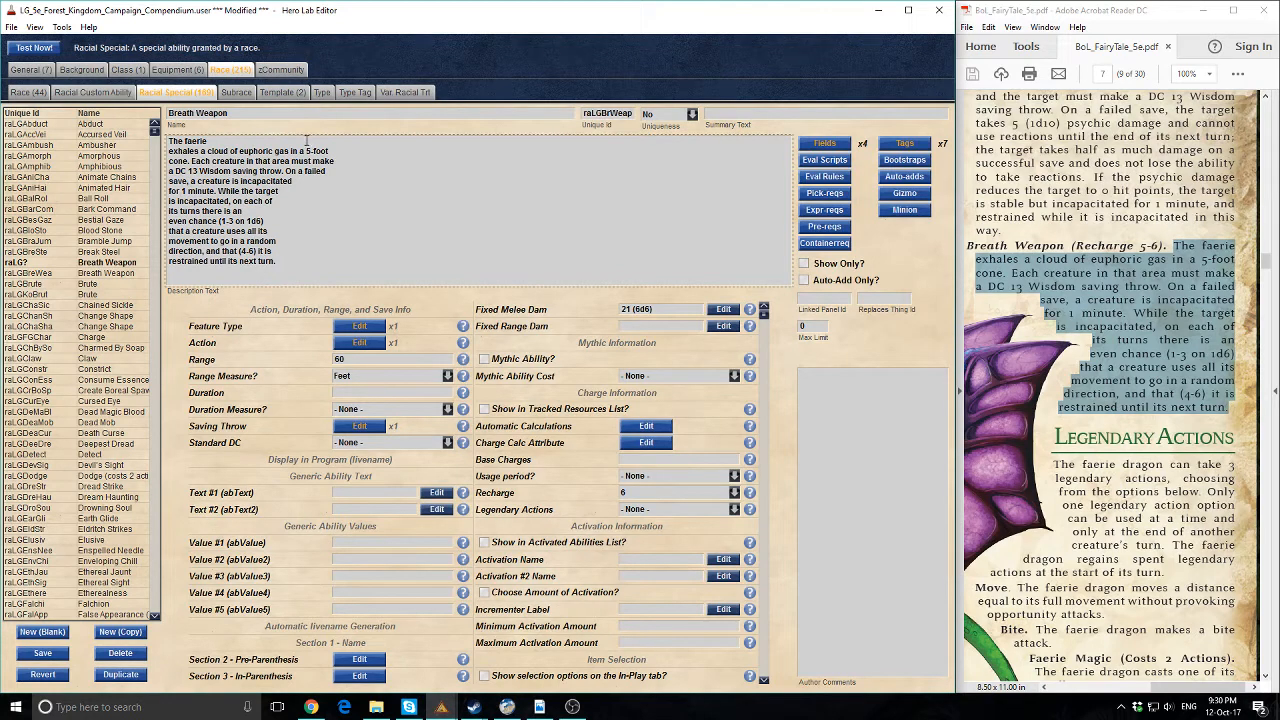
Remove the line breaks from the pasted Breath Weapon description so it reads as one continuous paragraph
text(1)
key(Delete)
key(End)
key(Delete)
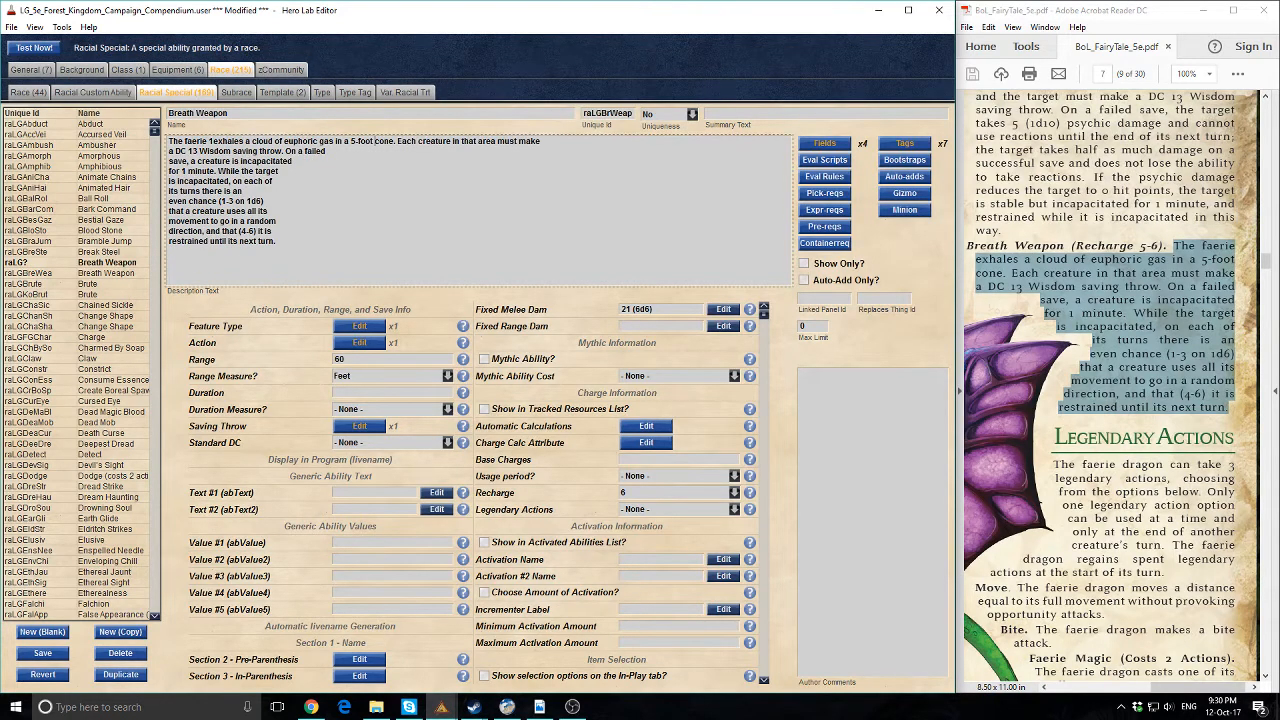
key(Delete)
key(End)
key(Delete)
key(End)
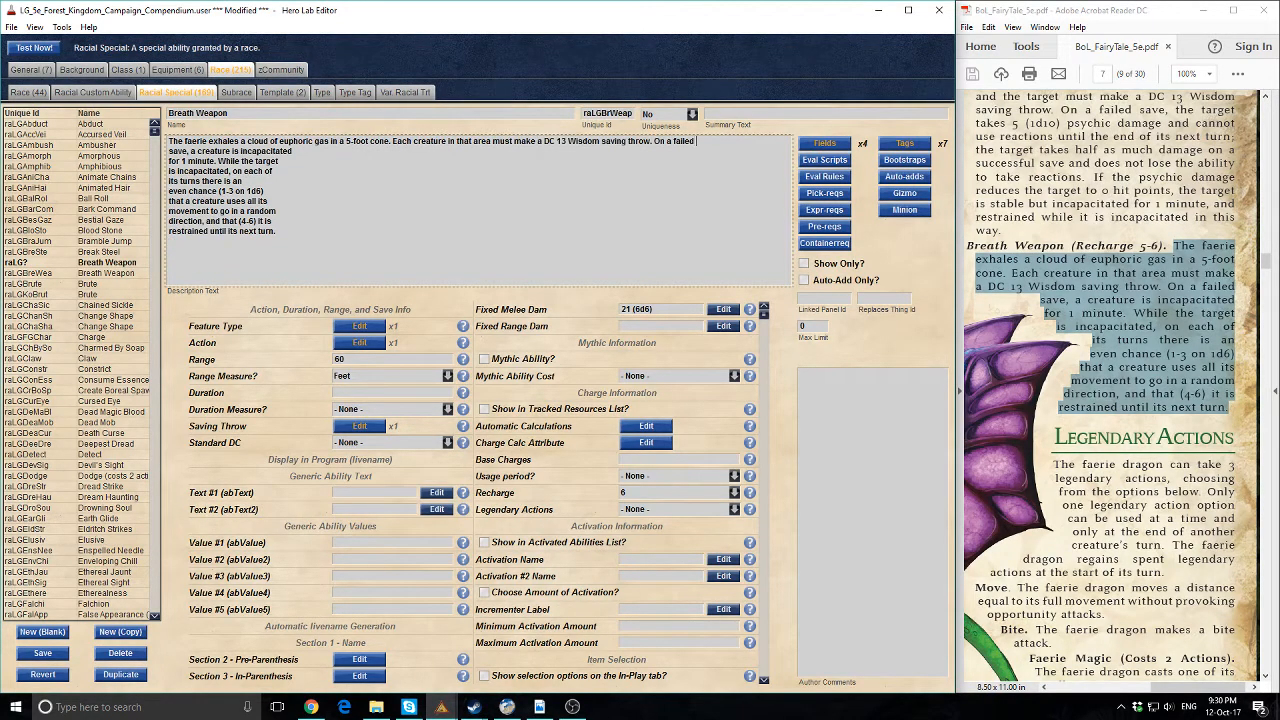
key(Delete)
key(End)
key(Delete)
key(End)
key(Delete)
key(End)
key(Delete)
key(End)
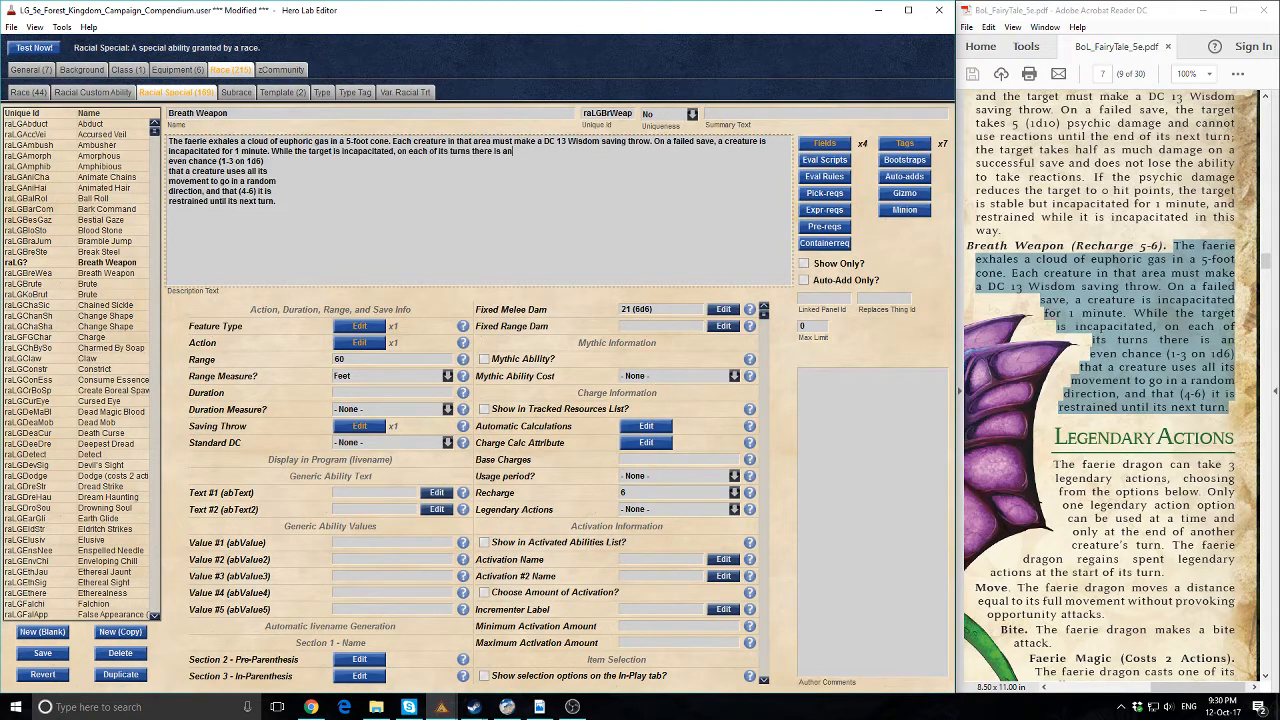
key(Delete)
key(End)
key(Delete)
key(End)
key(Delete)
key(End)
key(Delete)
key(End)
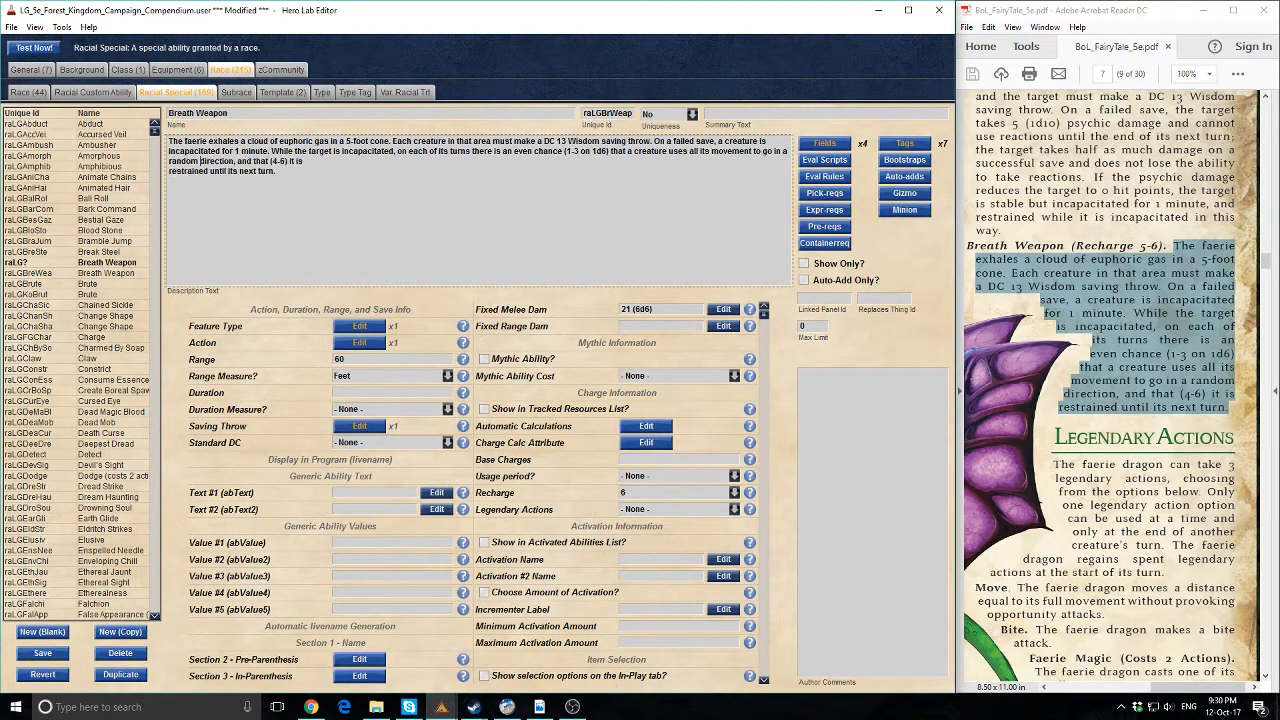
key(Delete)
key(End)
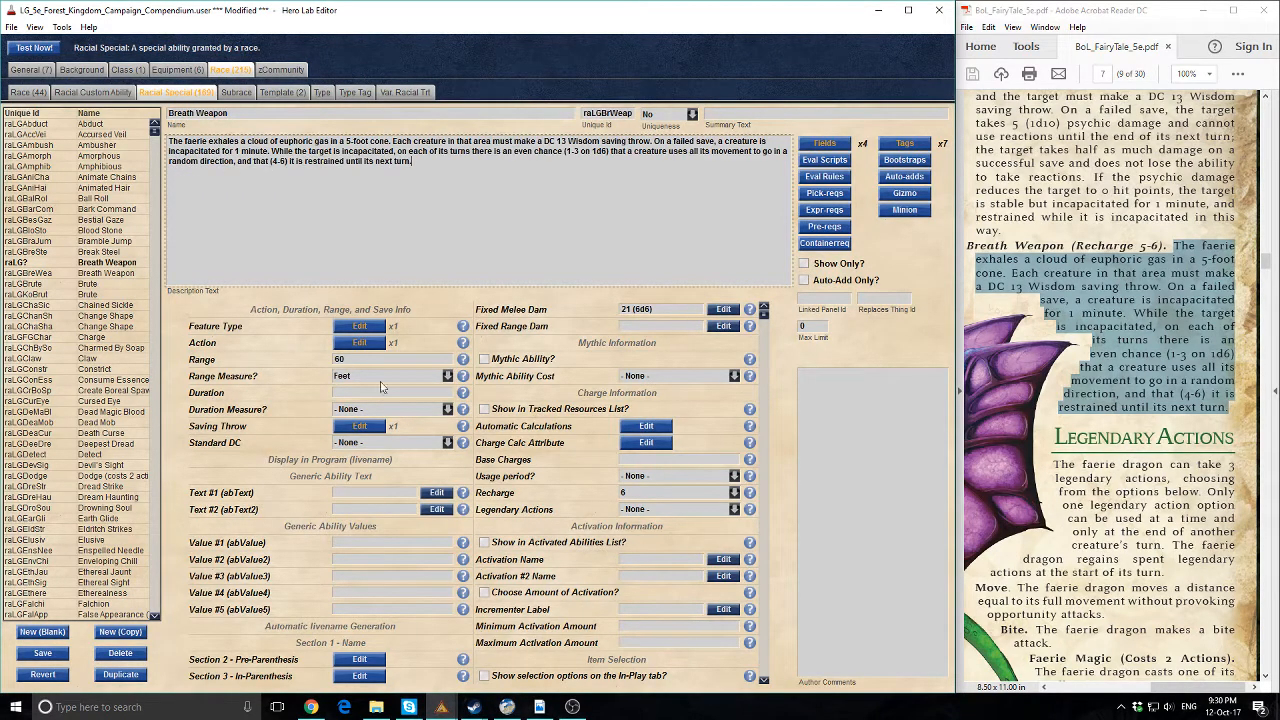
Check the Breath Weapon's feature type and action tags against the PDF, keeping Action selected for both
click(359, 326)
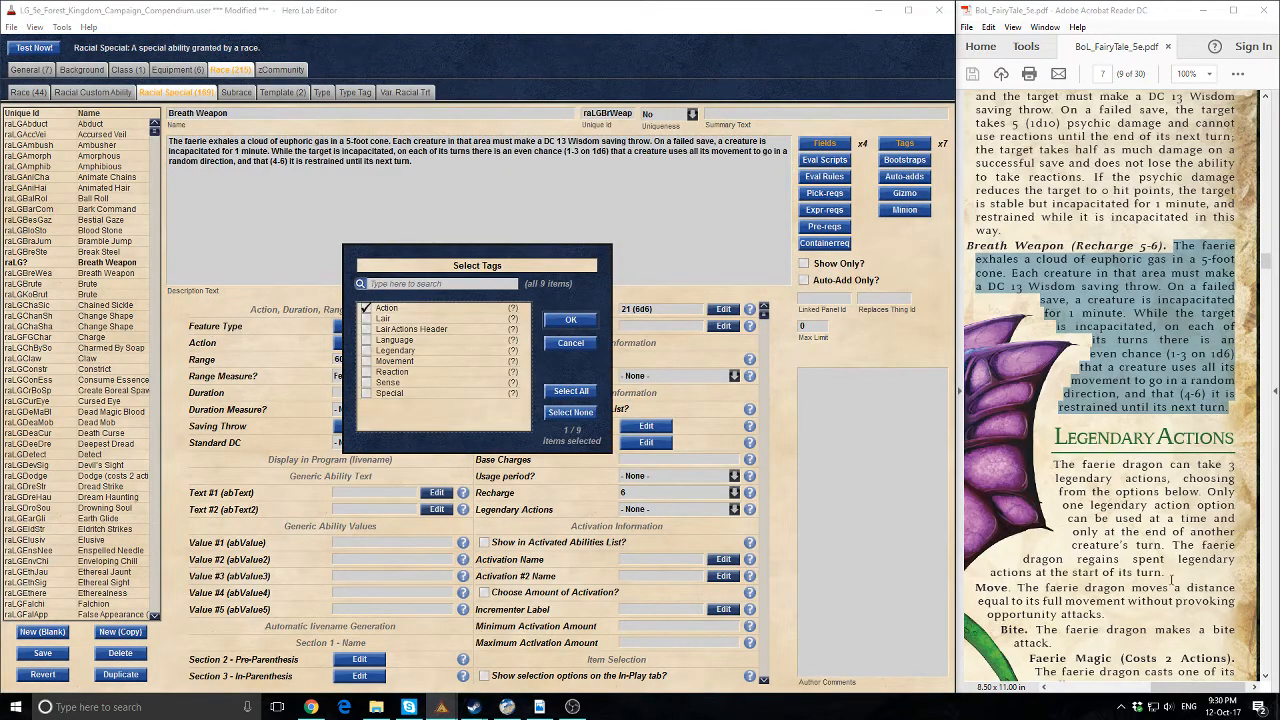
scroll(1068, 687, up, 10)
scroll(1068, 687, down, 6)
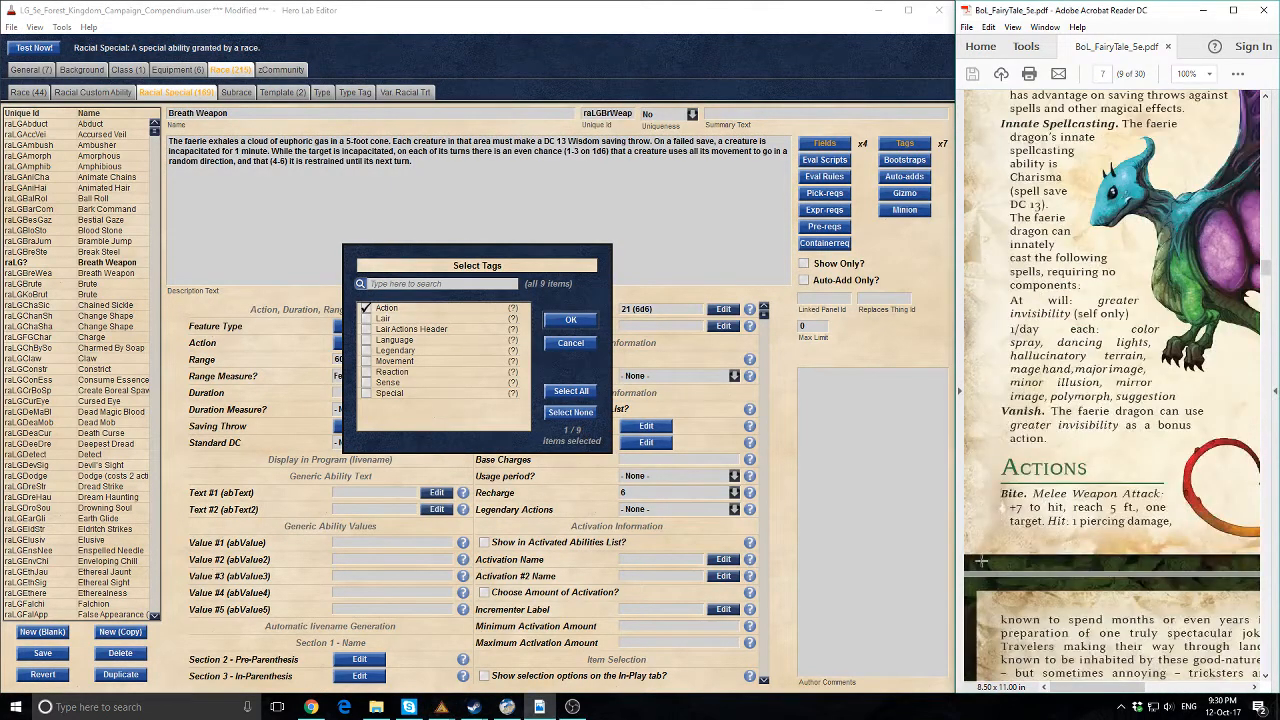
click(570, 320)
click(359, 343)
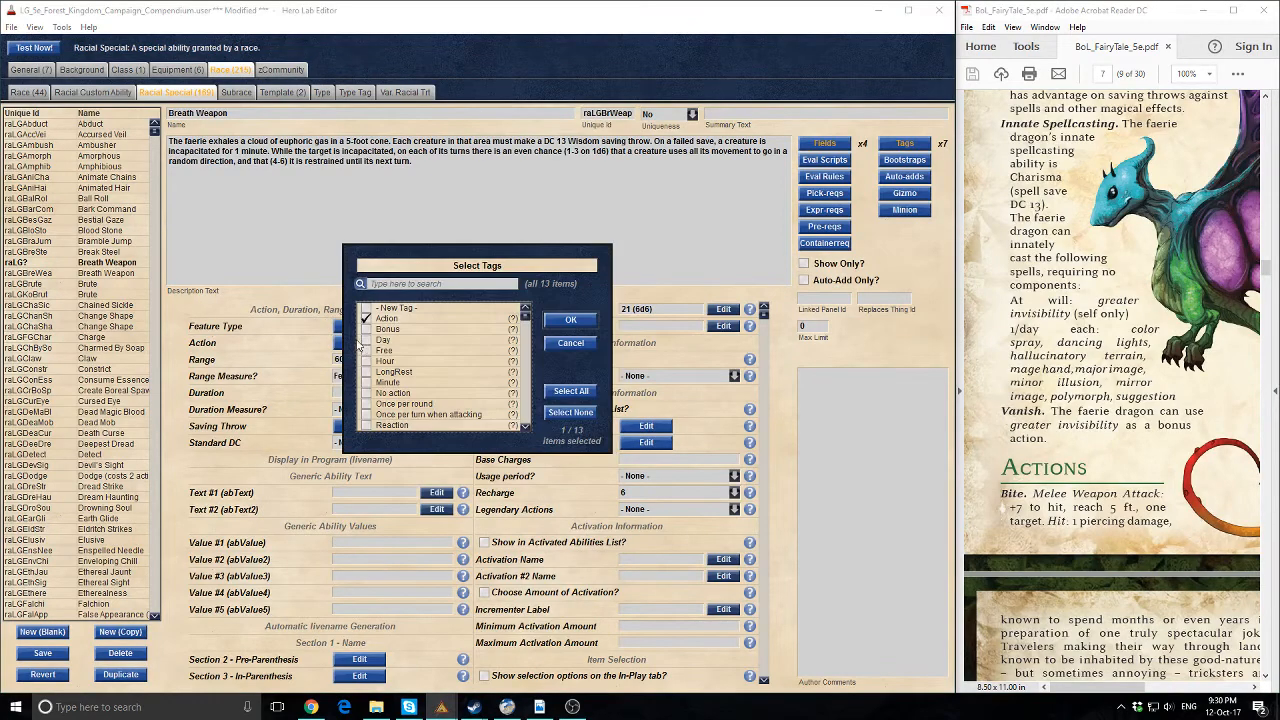
drag(1093, 688, 1198, 688)
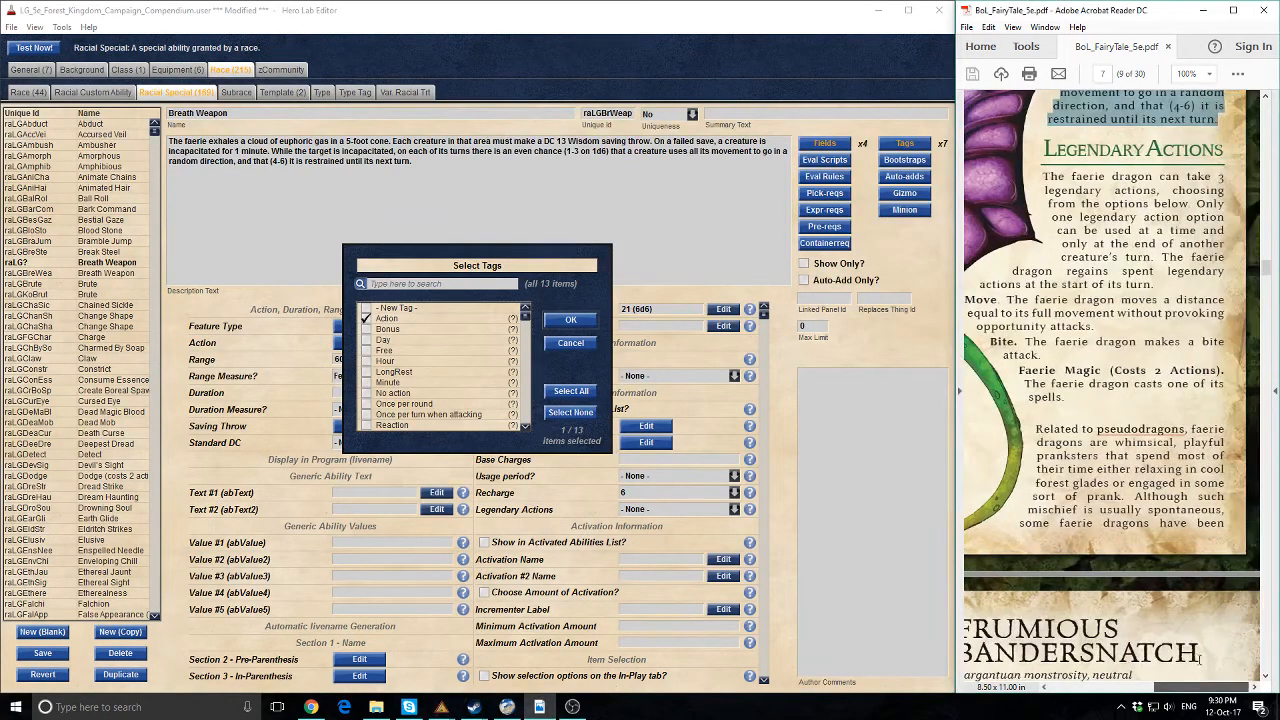
scroll(1140, 466, up, 5)
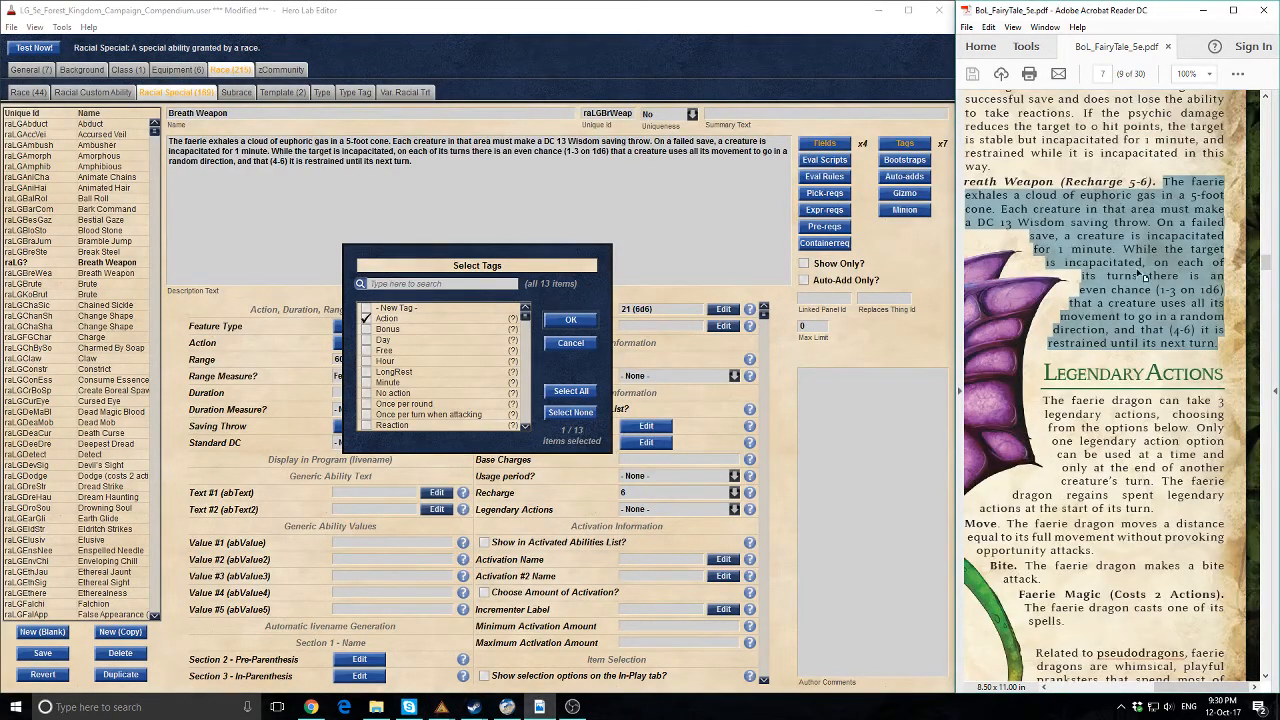
click(570, 320)
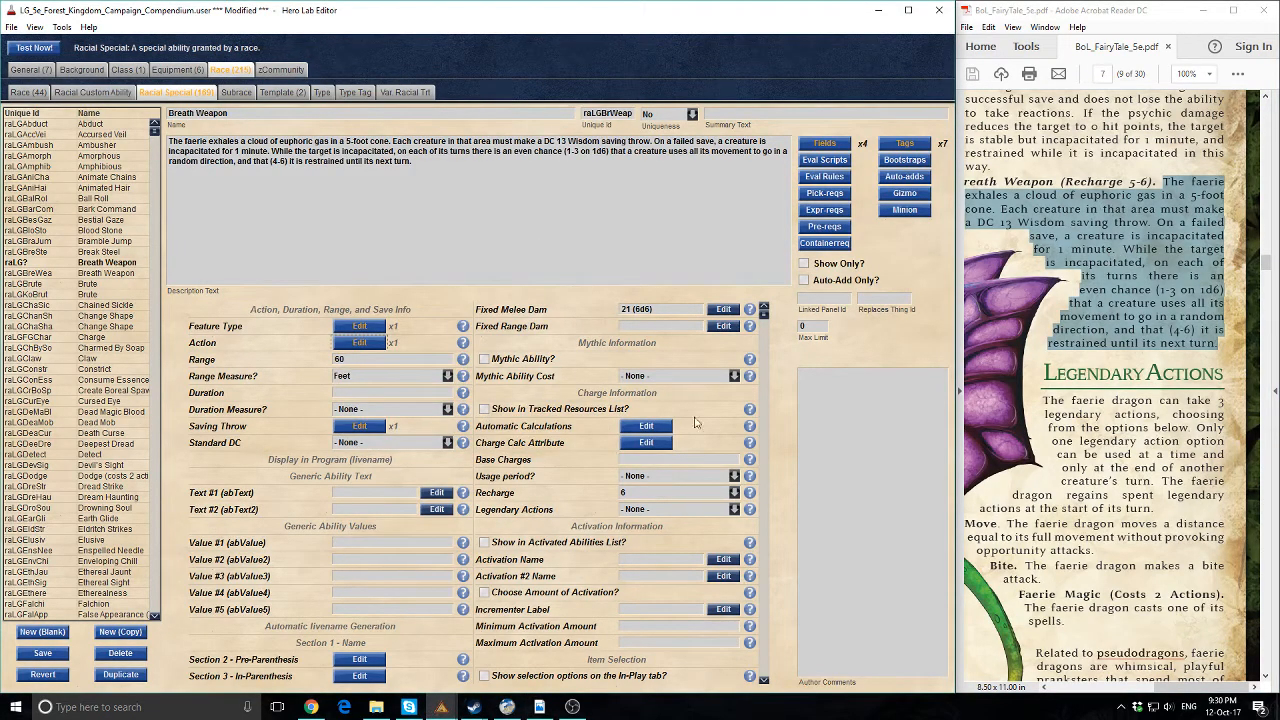
Look through the remaining Breath Weapon fields and set its recharge to 5-6
scroll(609, 442, down, 1)
scroll(609, 442, down, 8)
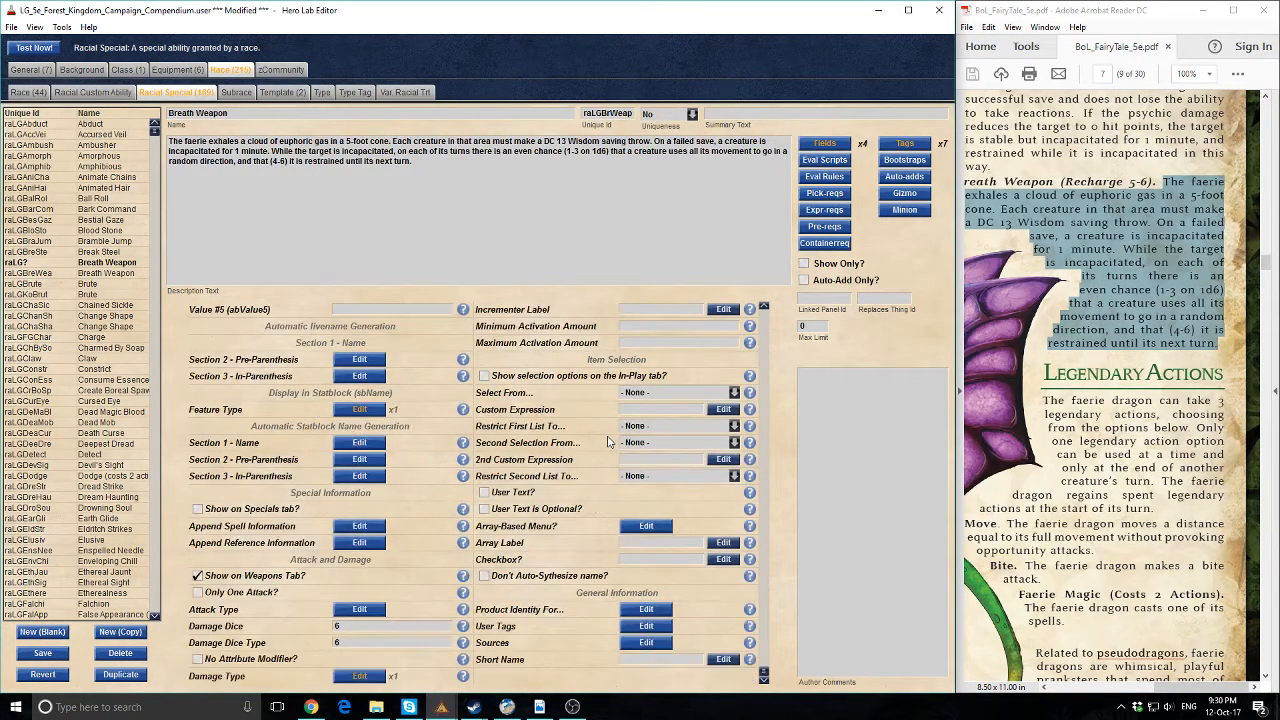
scroll(583, 490, up, 9)
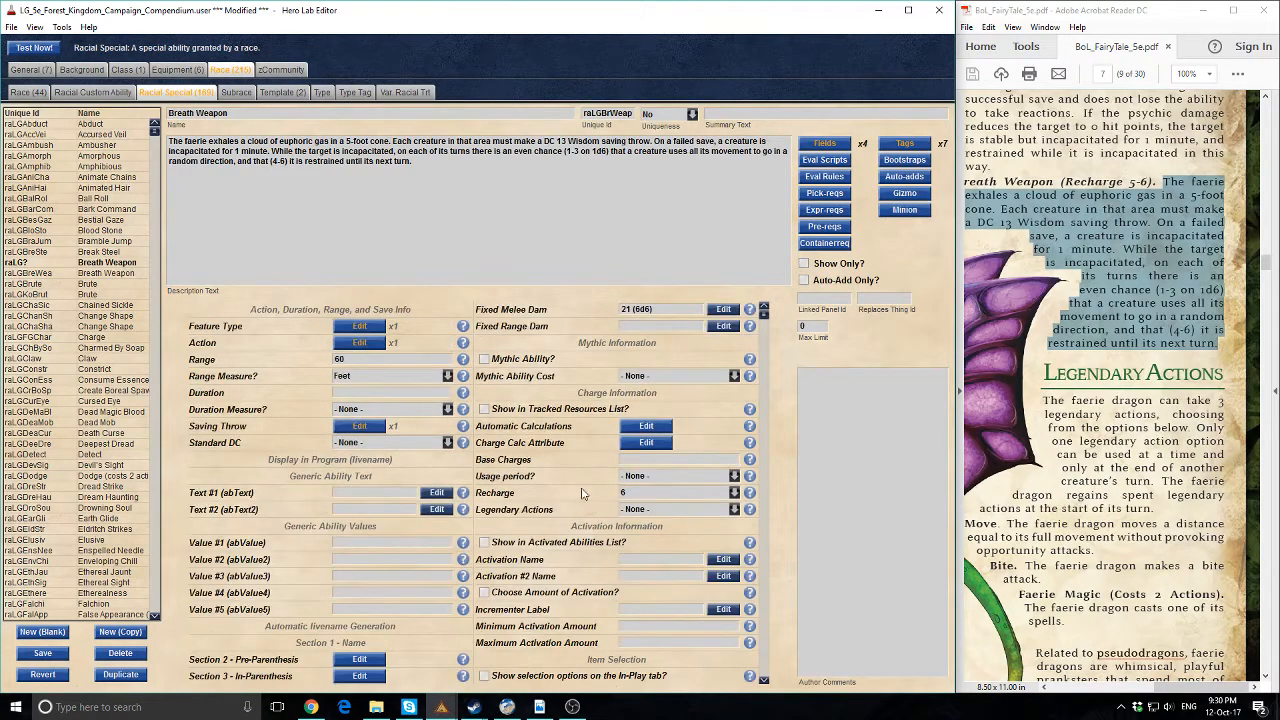
click(655, 492)
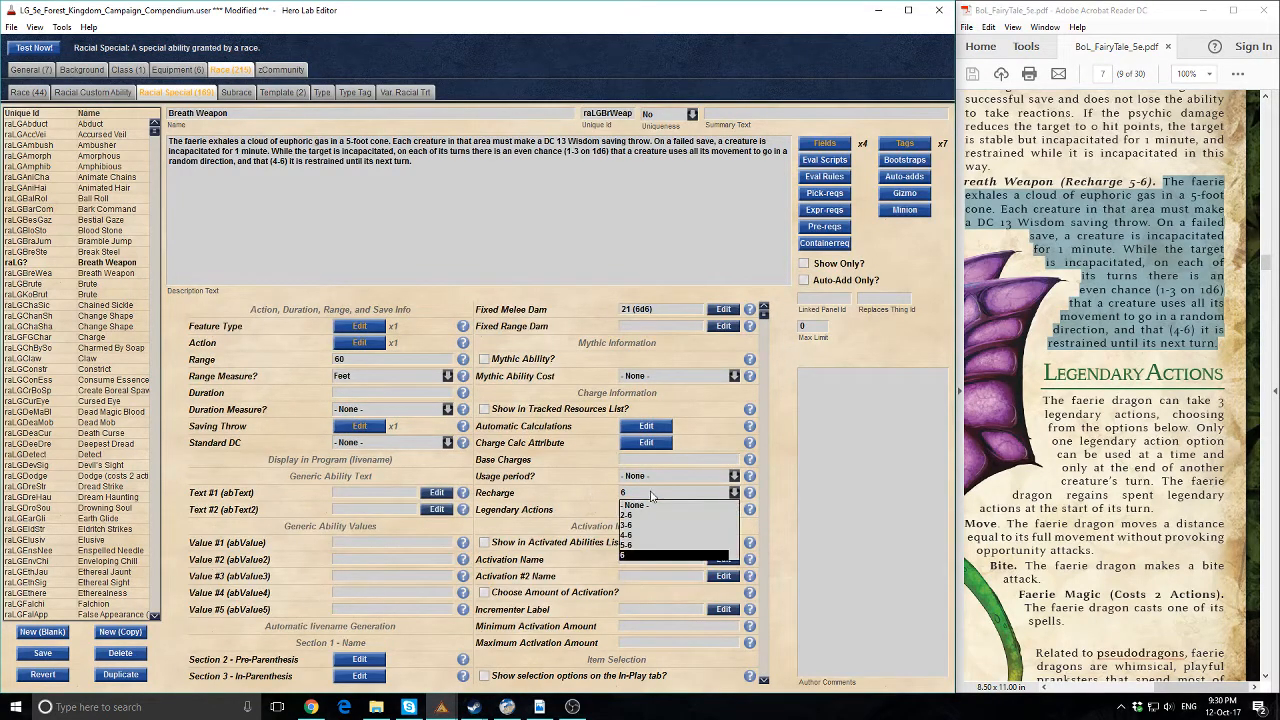
click(640, 545)
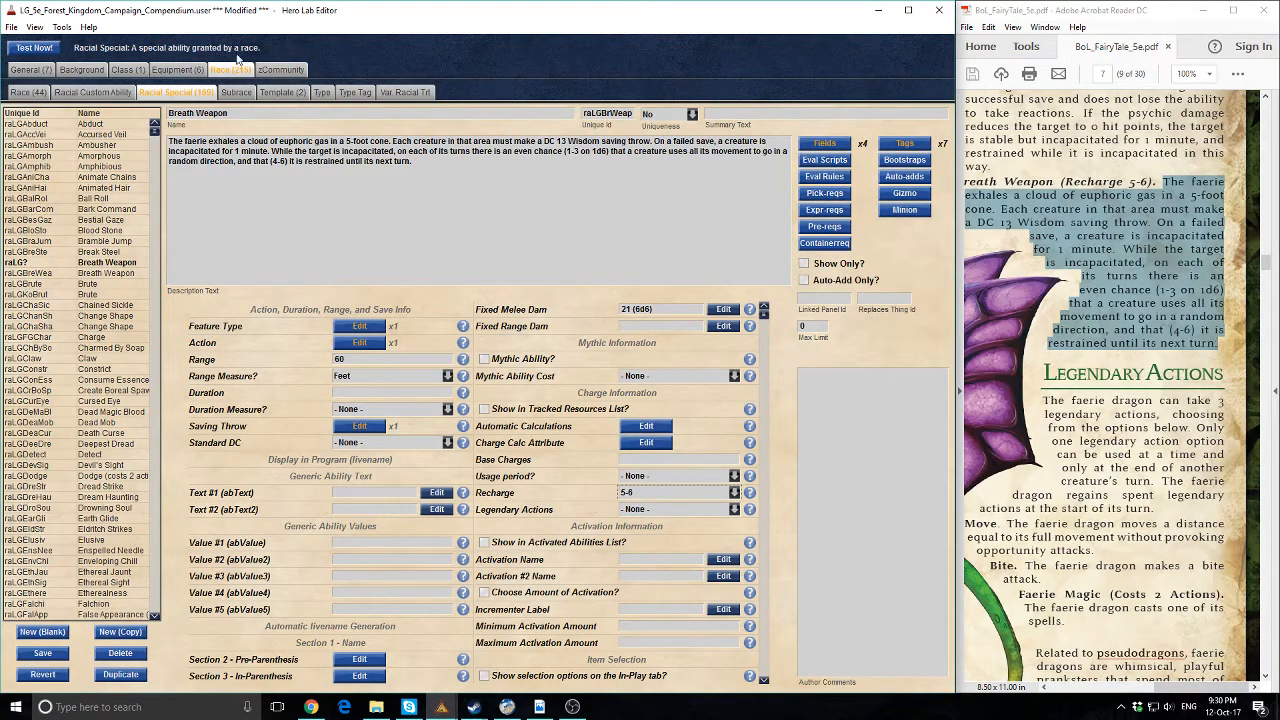
Clear the fixed melee damage value from Breath Weapon, then save the record and compile it for testing
click(663, 311)
key(Delete)
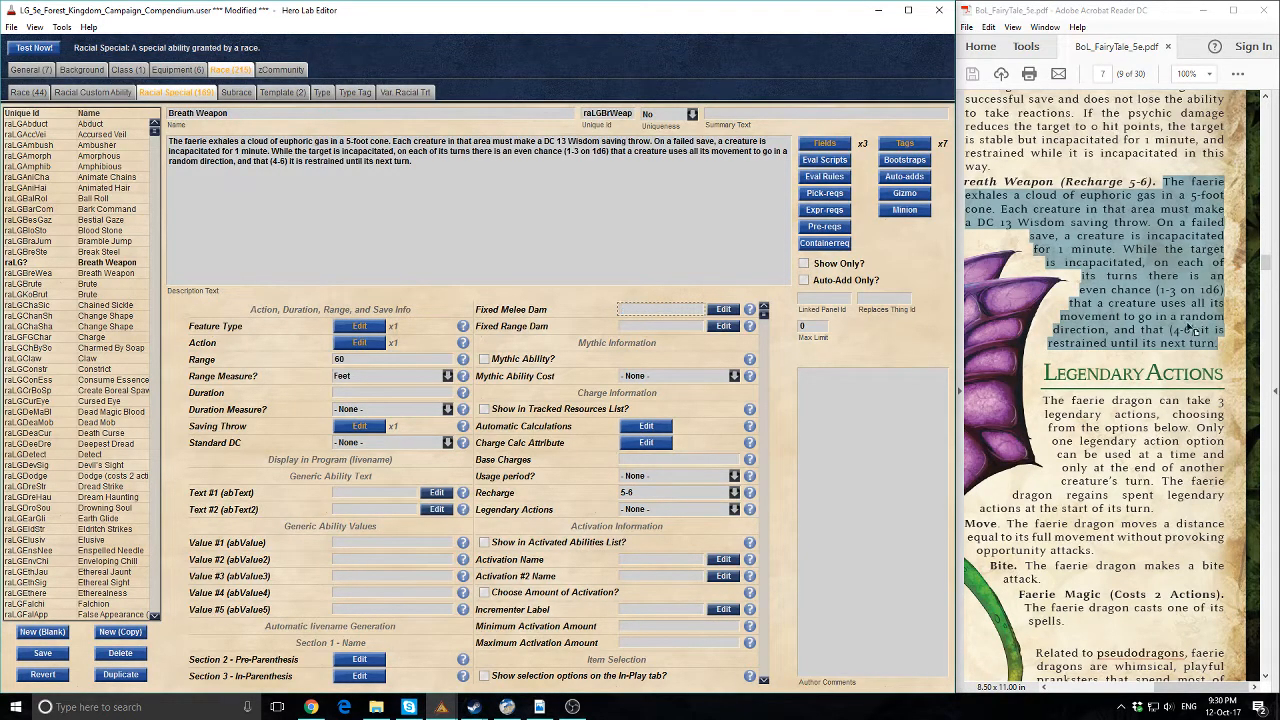
click(52, 50)
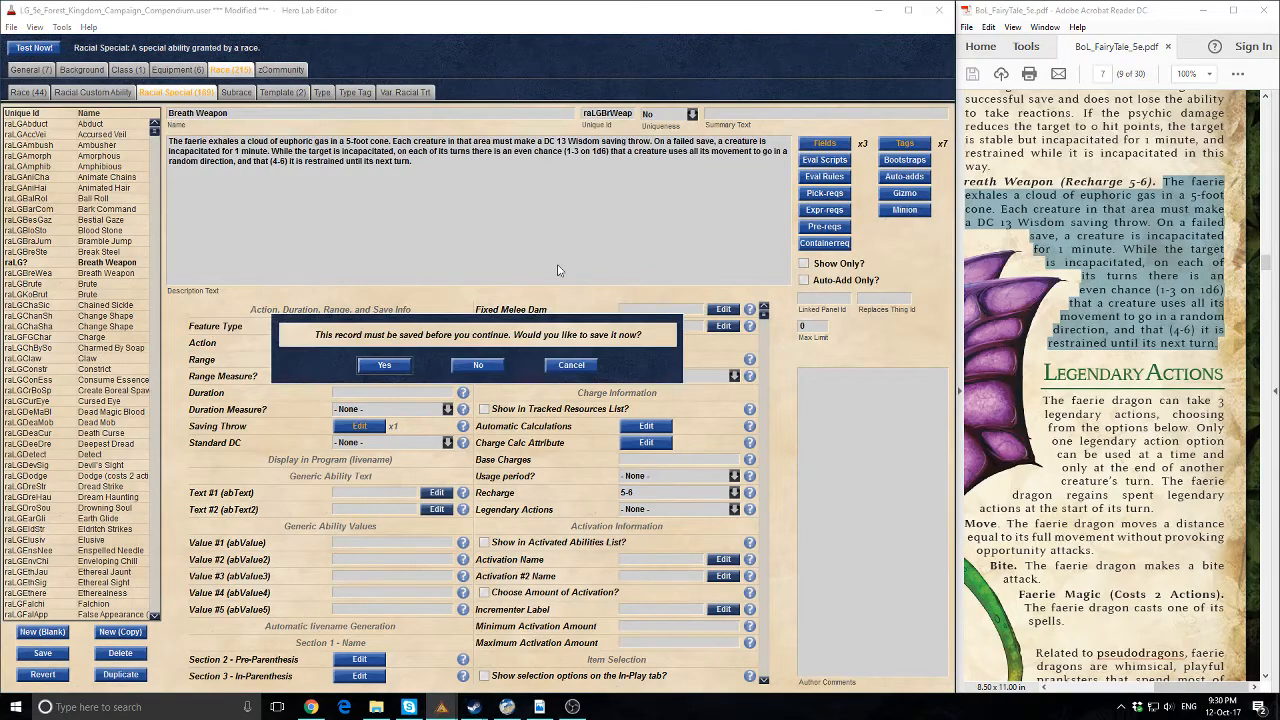
click(400, 368)
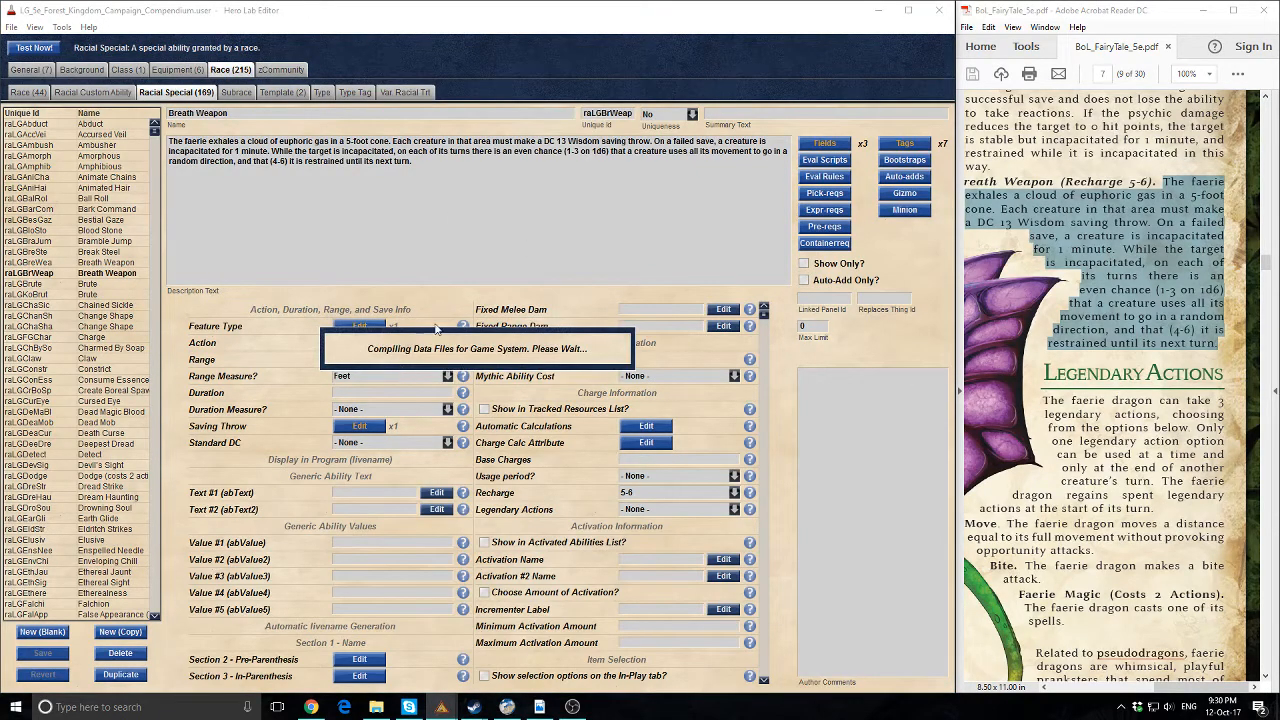
click(473, 365)
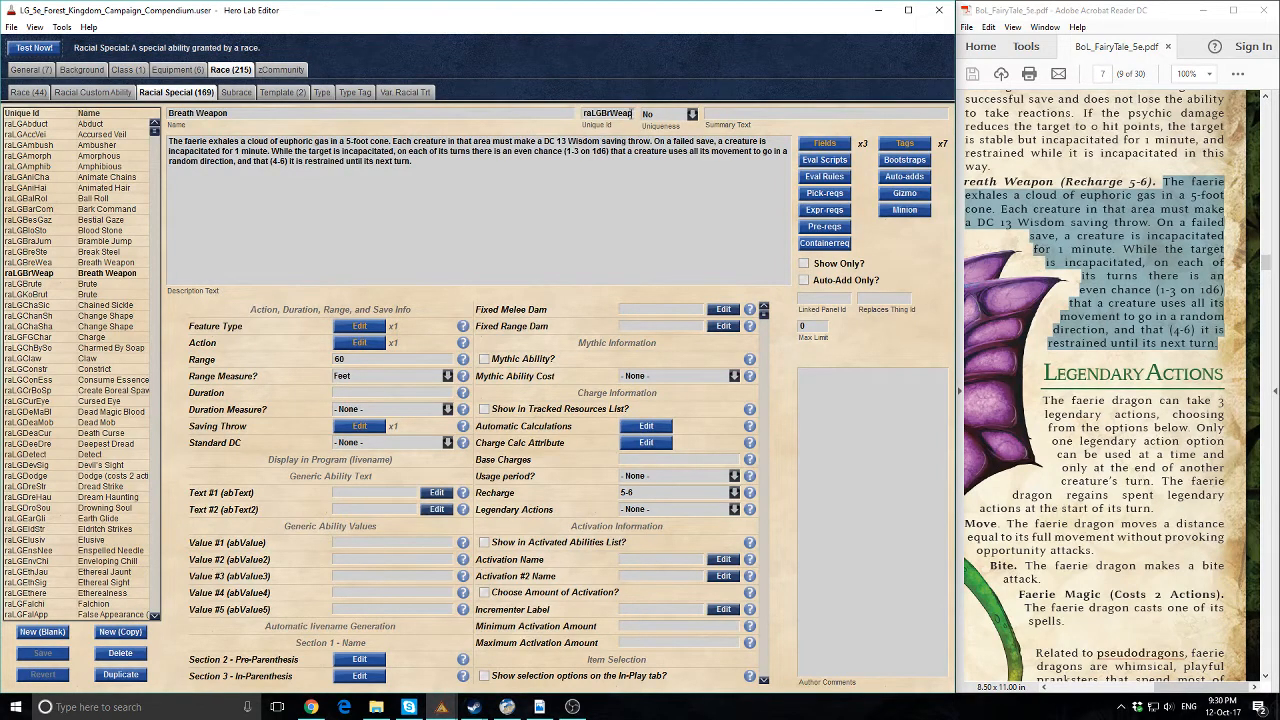
Copy the unique ID raLGBrWeap and use it to add Breath Weapon to the Variegated Faerie Dragon's racial special abilities
drag(632, 114, 510, 108)
key(ctrl+c)
click(22, 92)
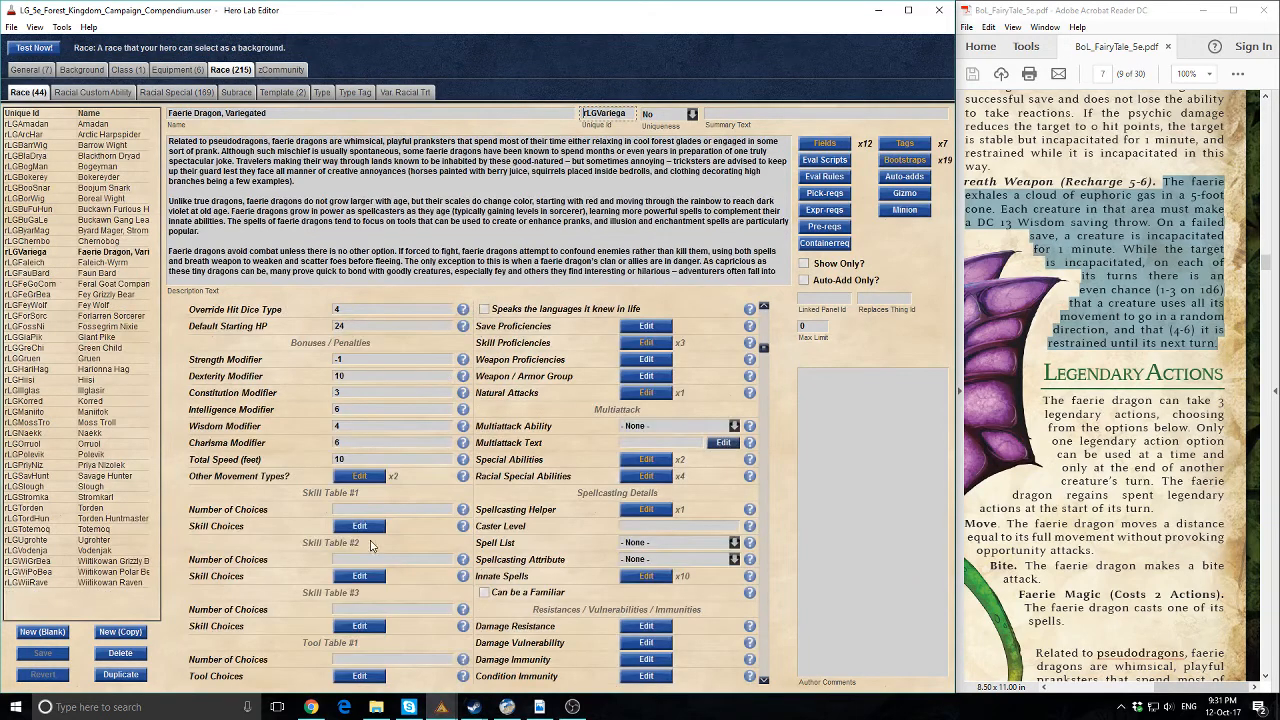
scroll(535, 400, down, 5)
scroll(680, 440, up, 6)
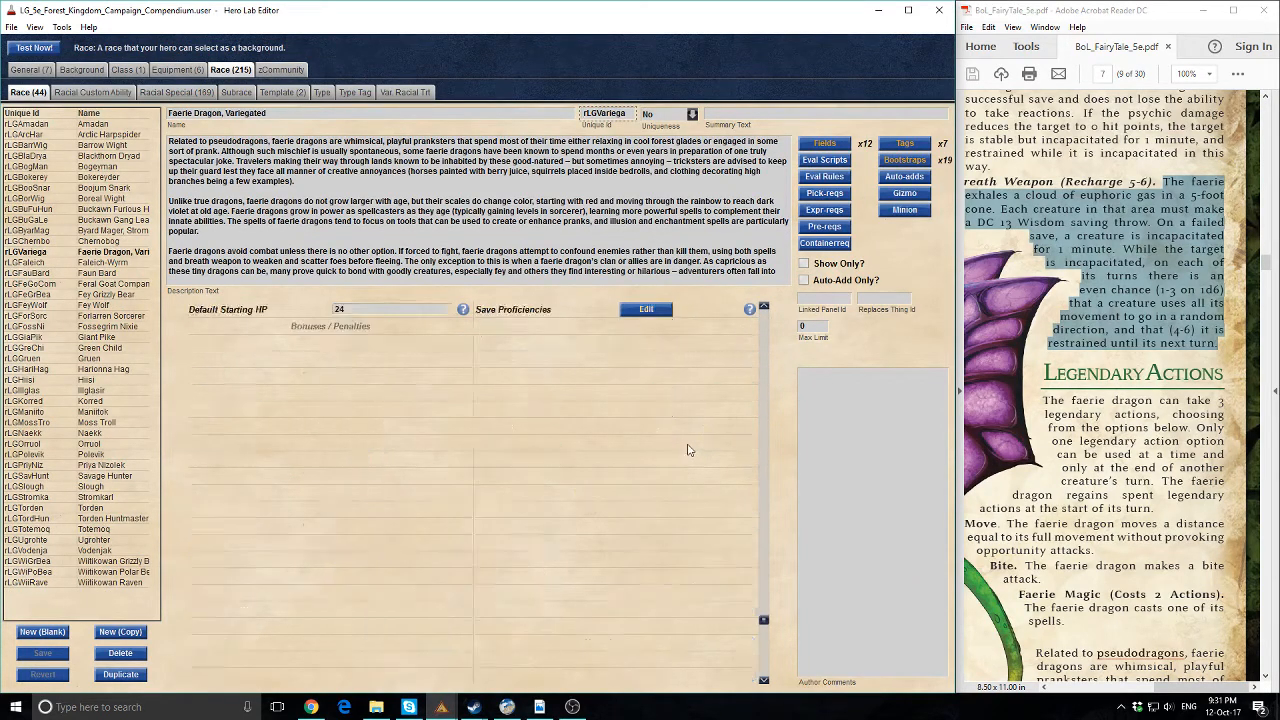
click(645, 510)
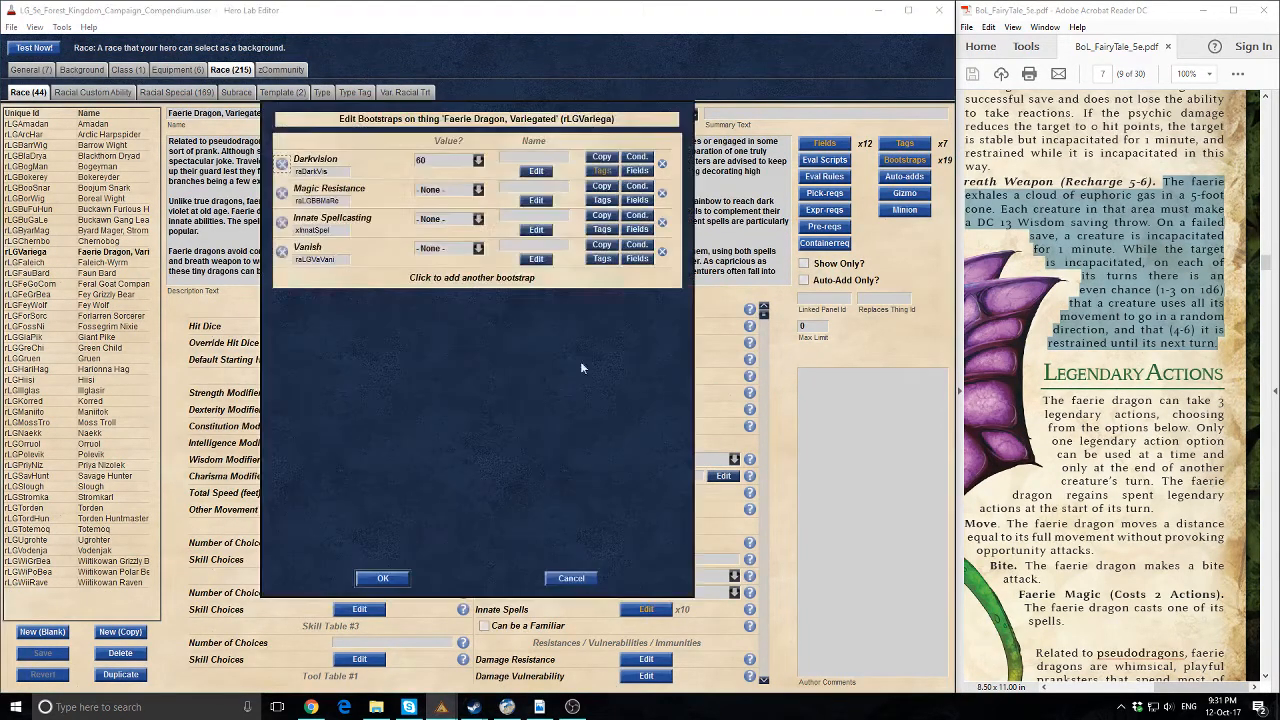
click(489, 278)
key(ctrl+v)
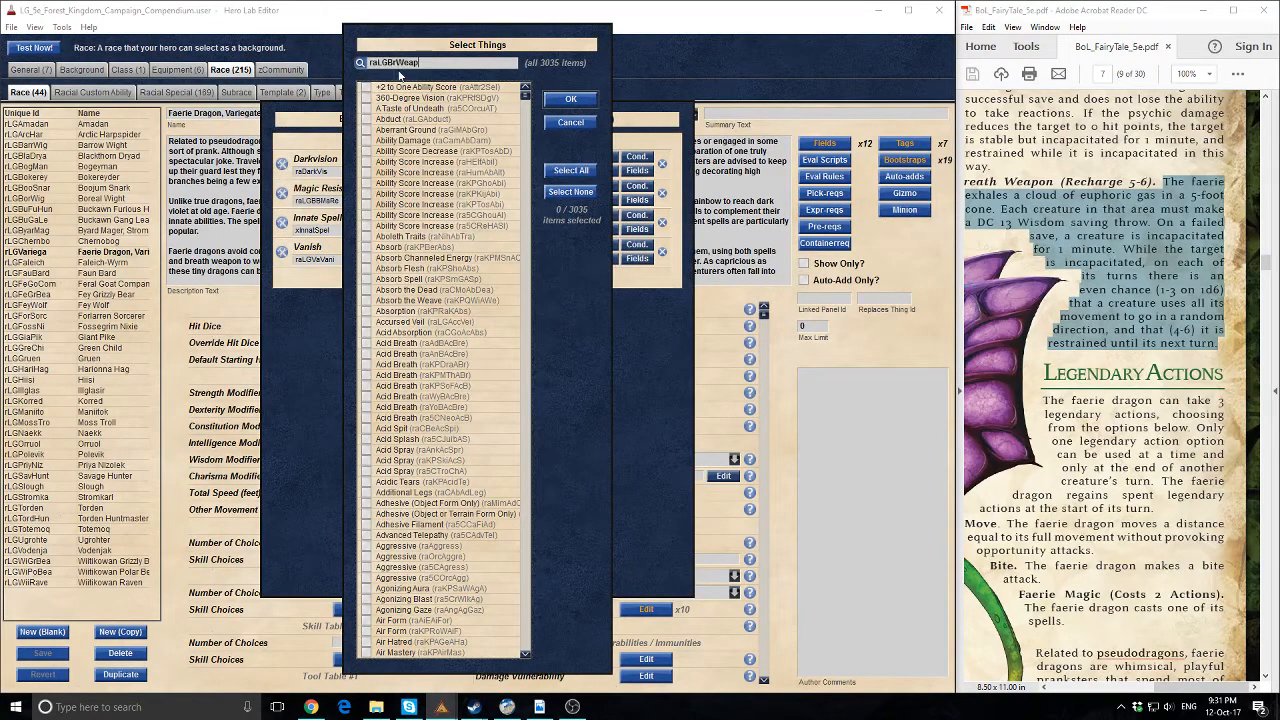
click(366, 87)
click(570, 98)
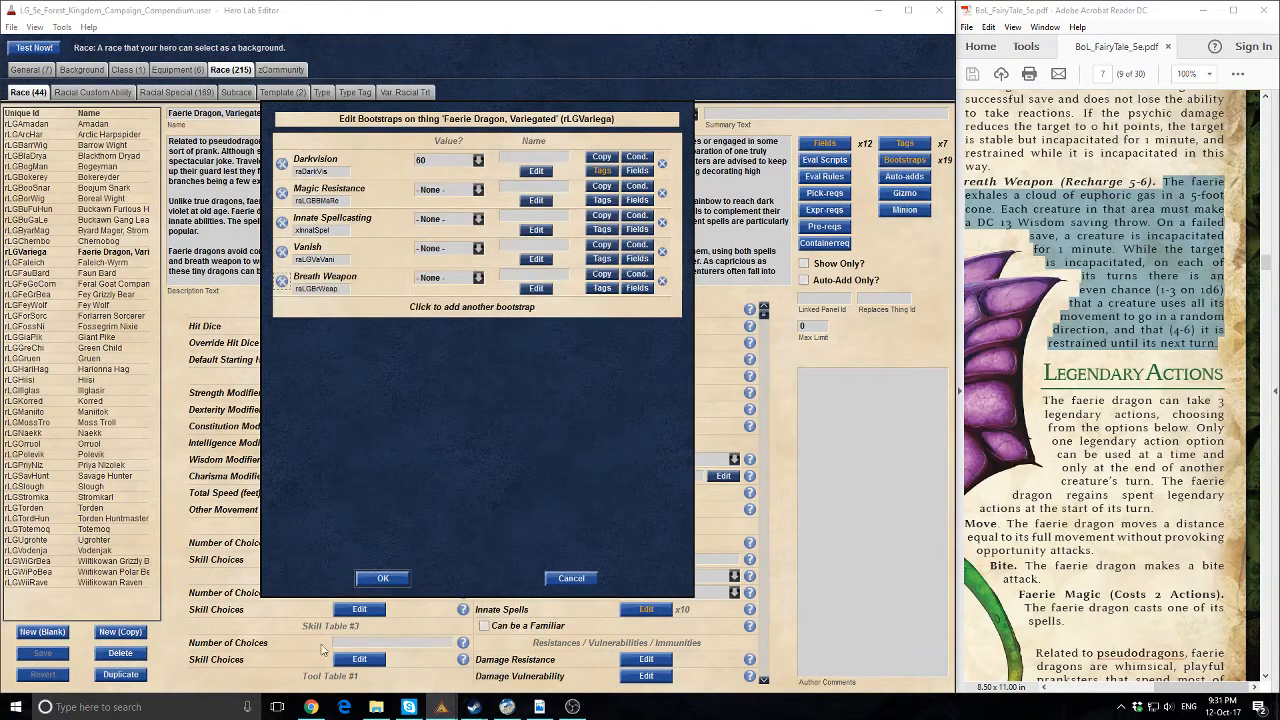
click(380, 578)
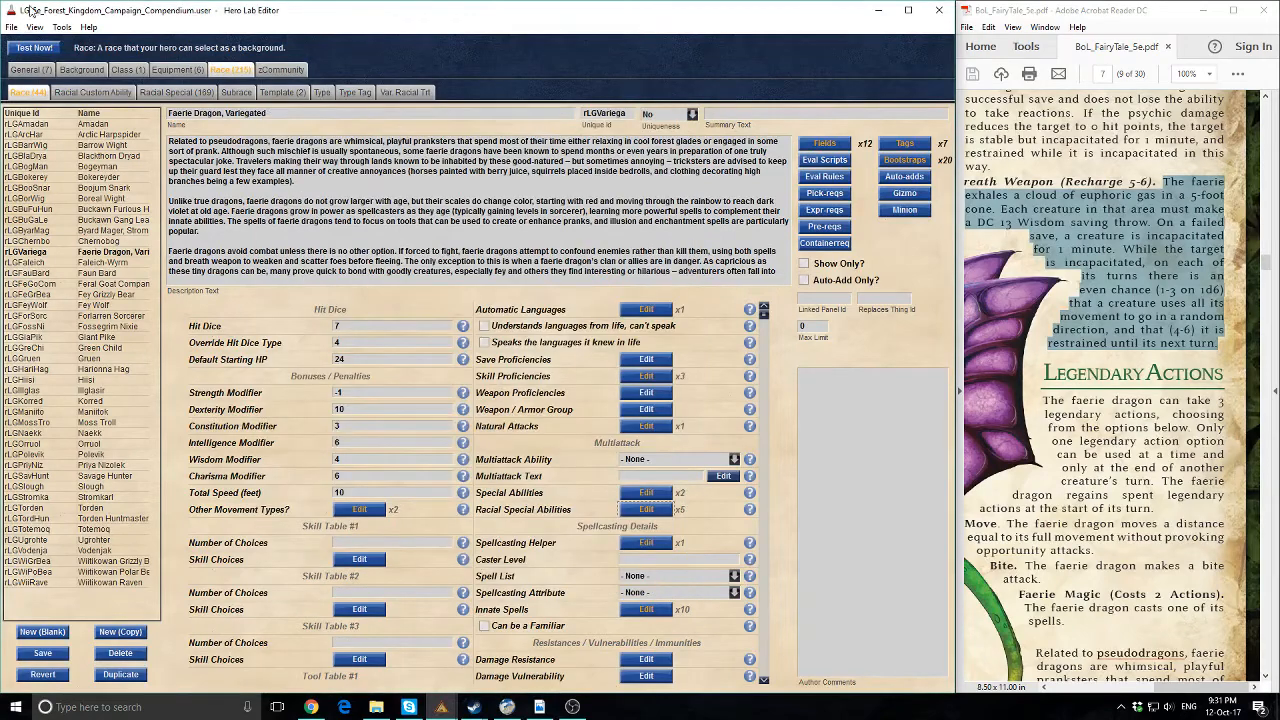
Save the Variegated Faerie Dragon race and reload it for testing, allowing parts of the portfolio to be re-added
click(35, 48)
click(390, 370)
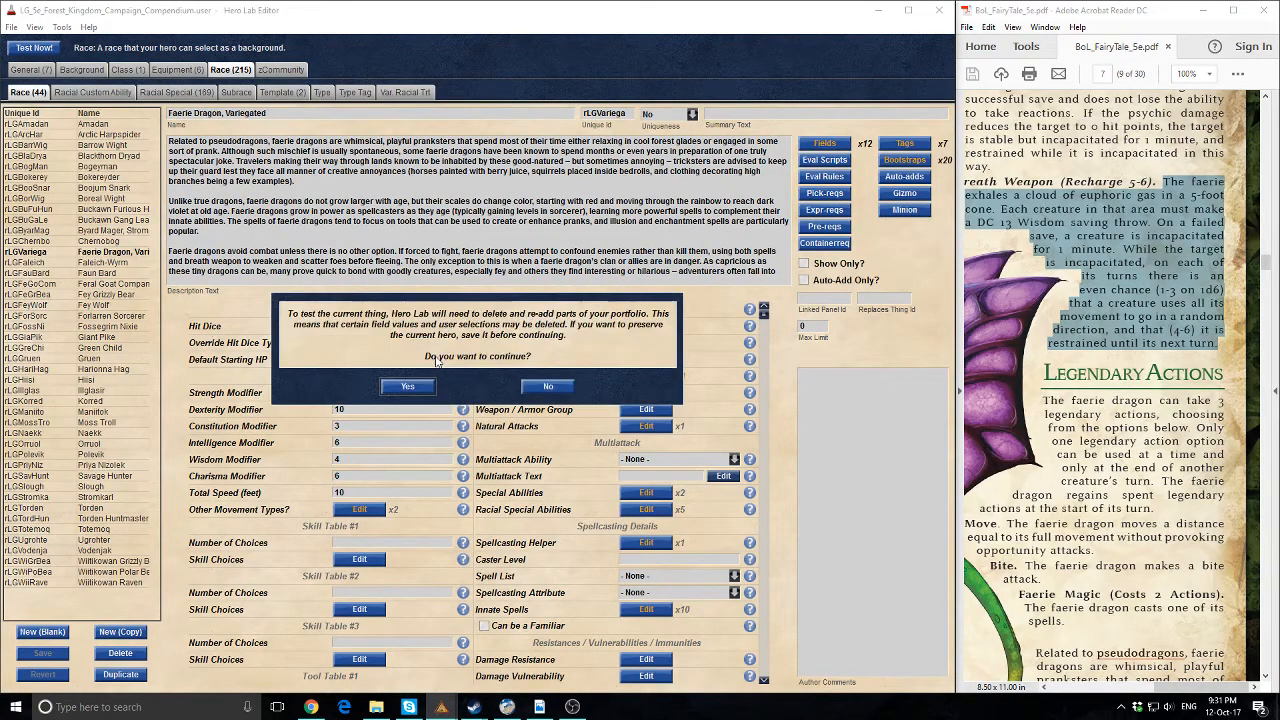
click(422, 388)
click(478, 366)
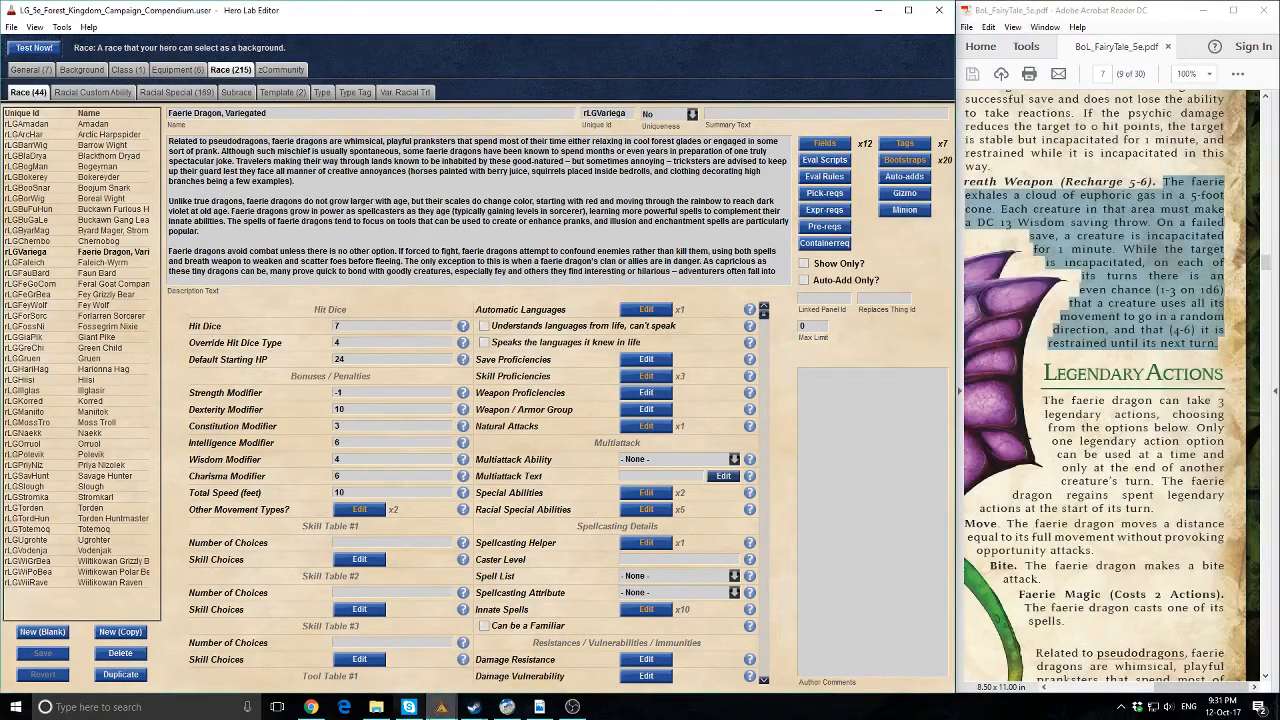
Switch to Hero Lab to check the dragon's Breath Weapon statblock entry, and read the Legendary Actions section in the PDF
mouse_move(441, 707)
click(355, 640)
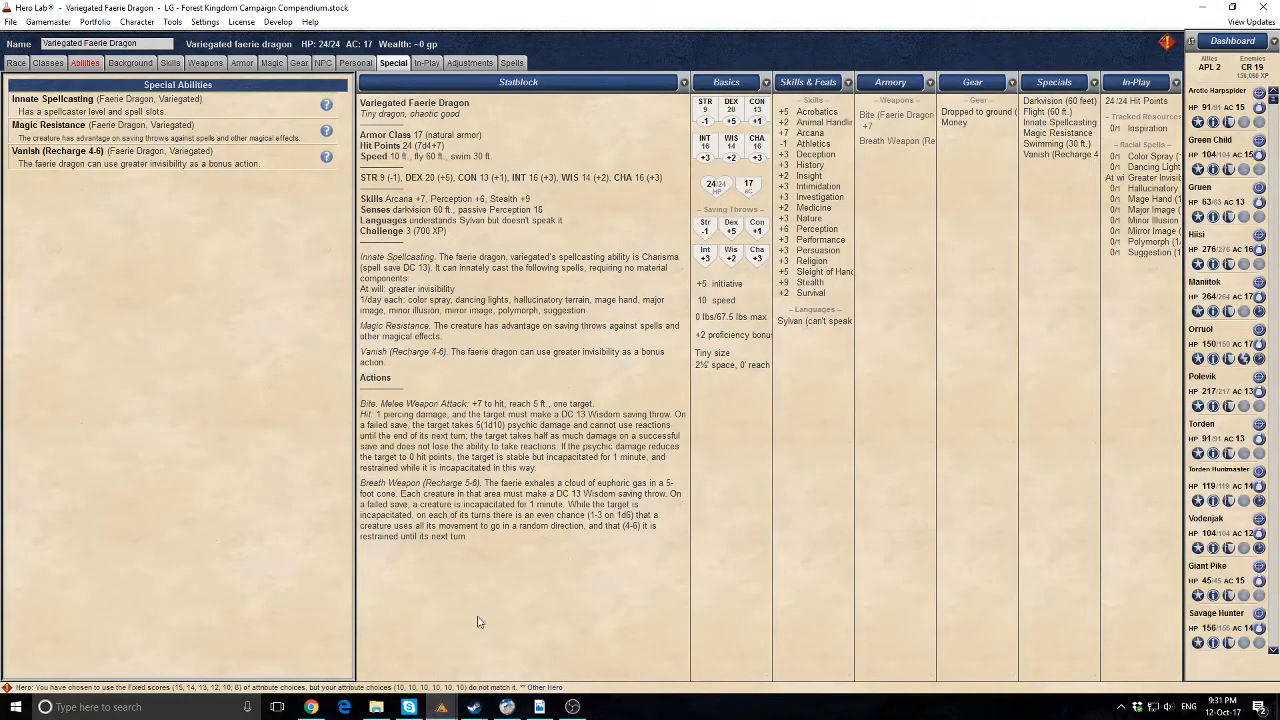
click(539, 707)
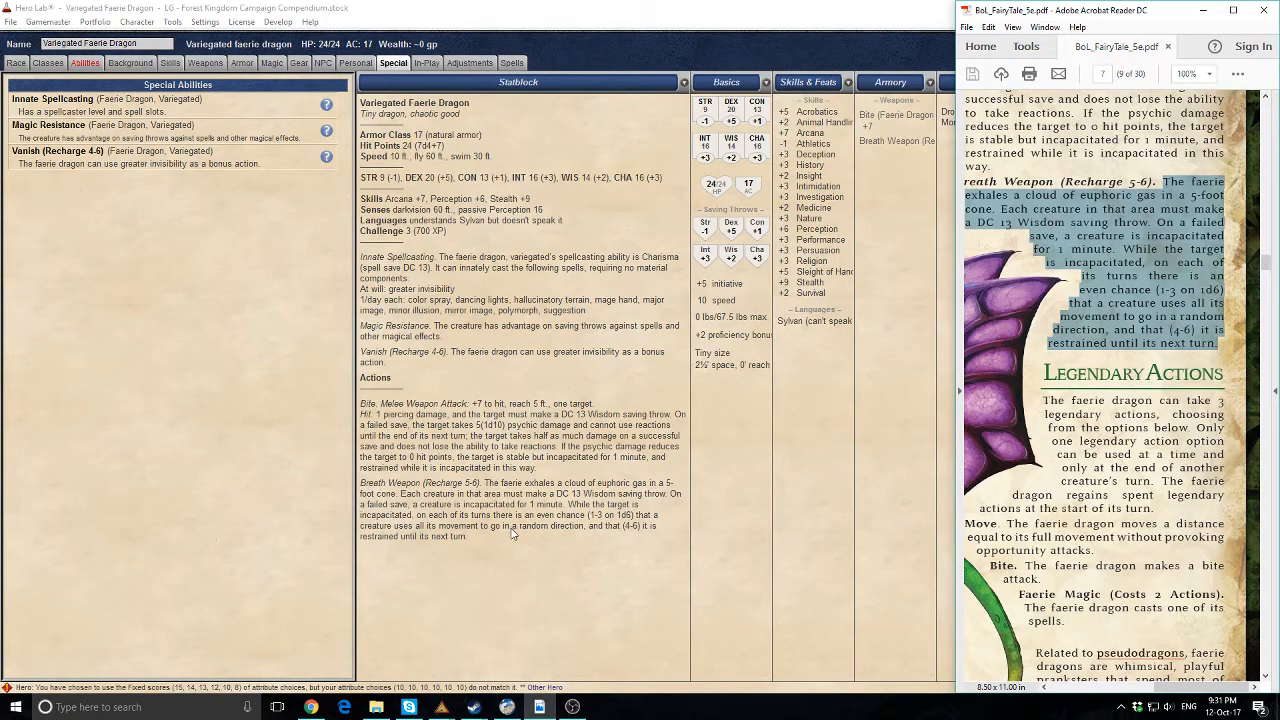
scroll(1113, 349, up, 1)
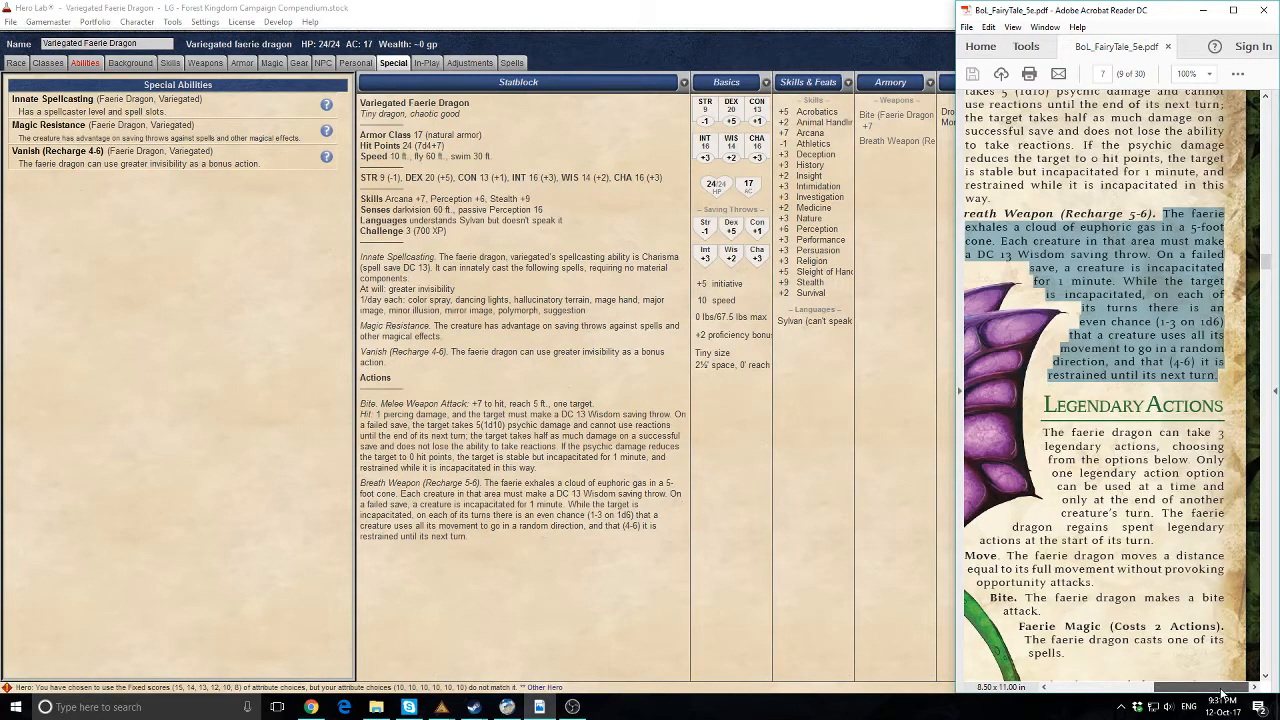
scroll(1178, 543, down, 4)
scroll(1178, 543, down, 3)
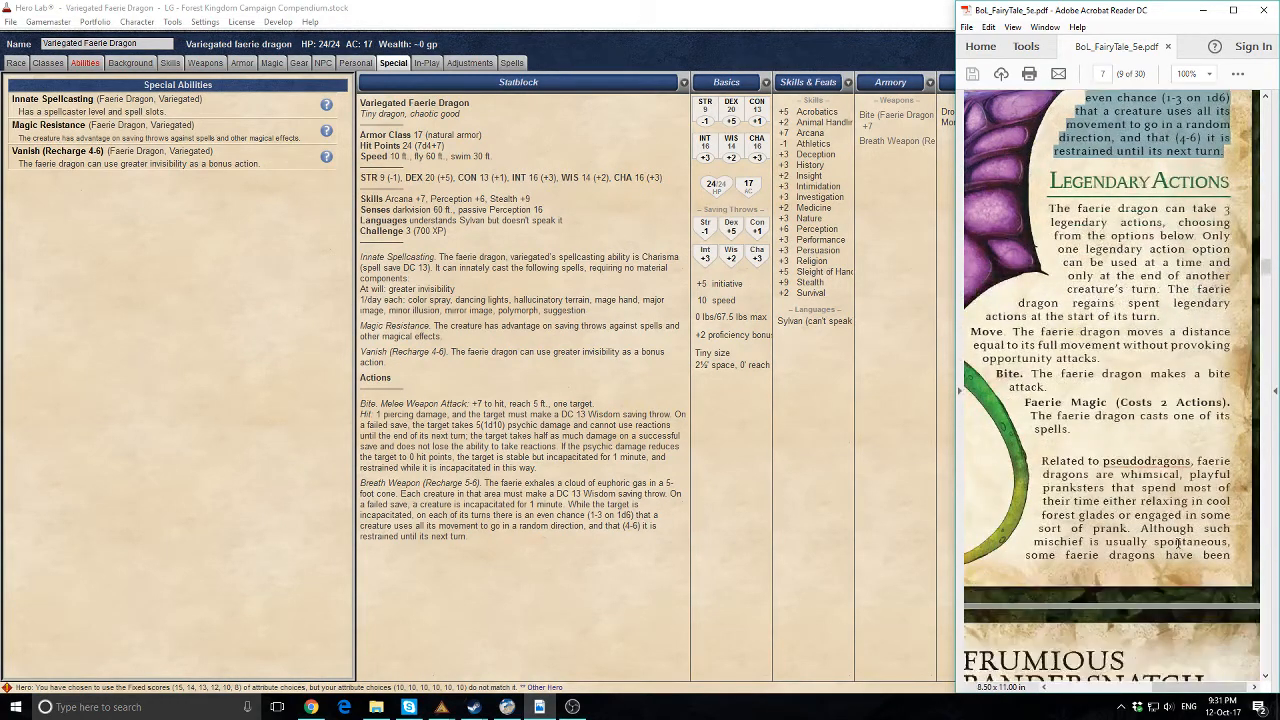
scroll(1178, 543, up, 2)
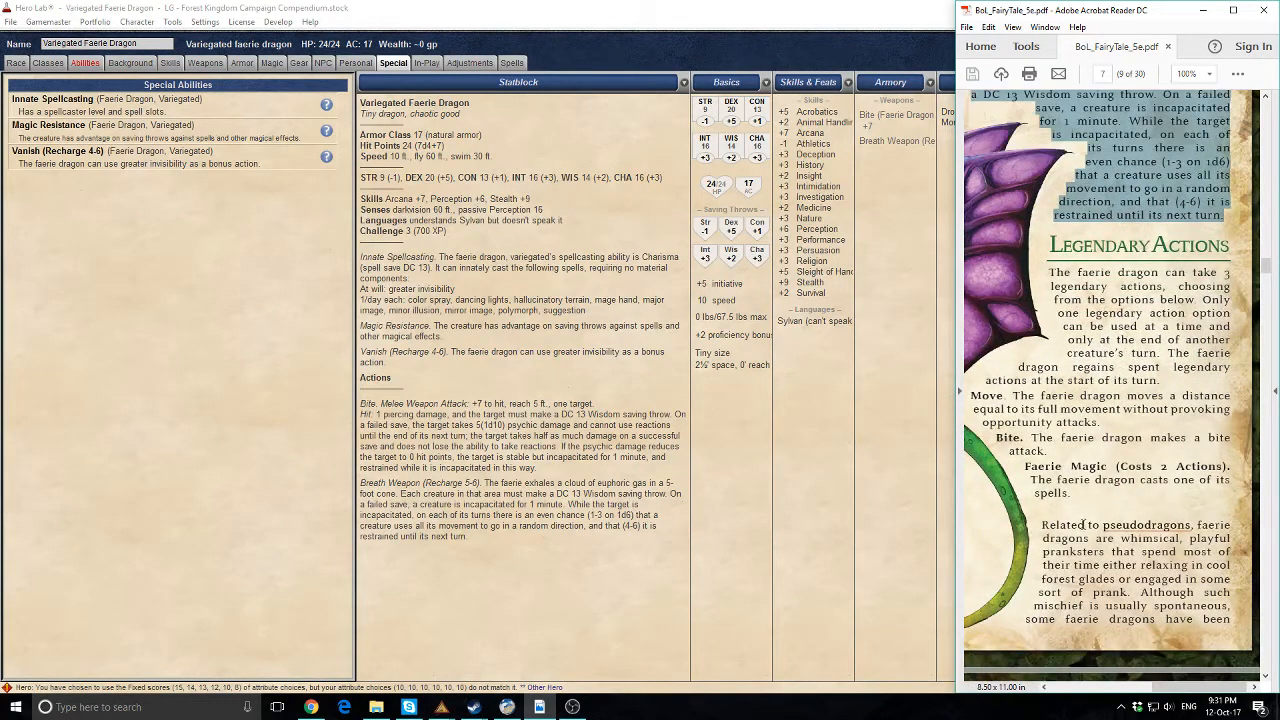
Switch back to Hero Lab Editor and create a blank racial special, naming it Move with the text copied from the PDF
click(438, 706)
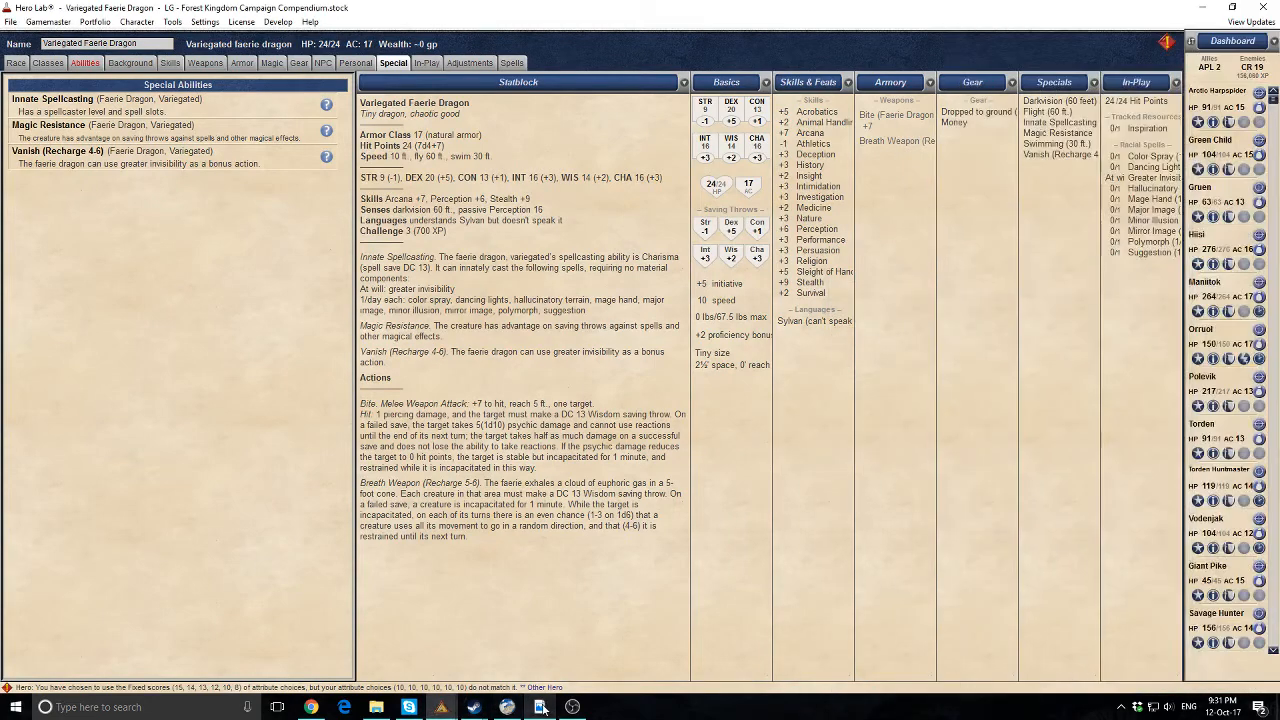
click(445, 708)
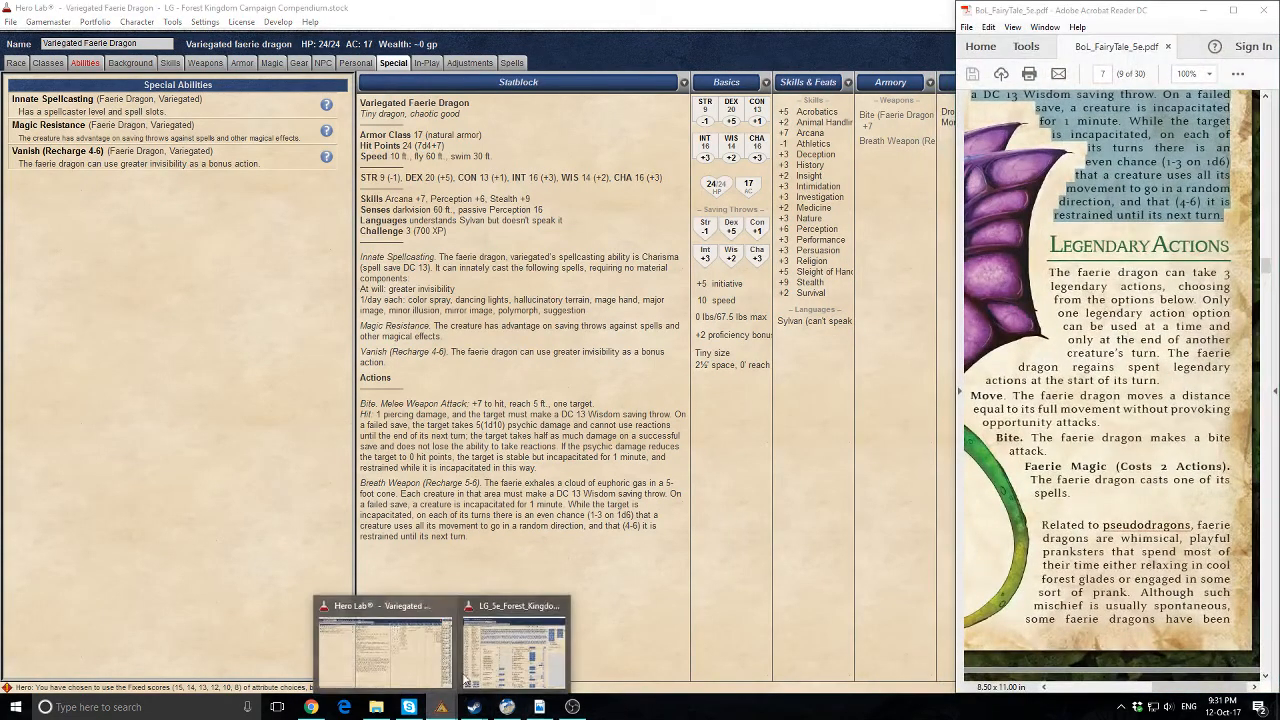
click(525, 648)
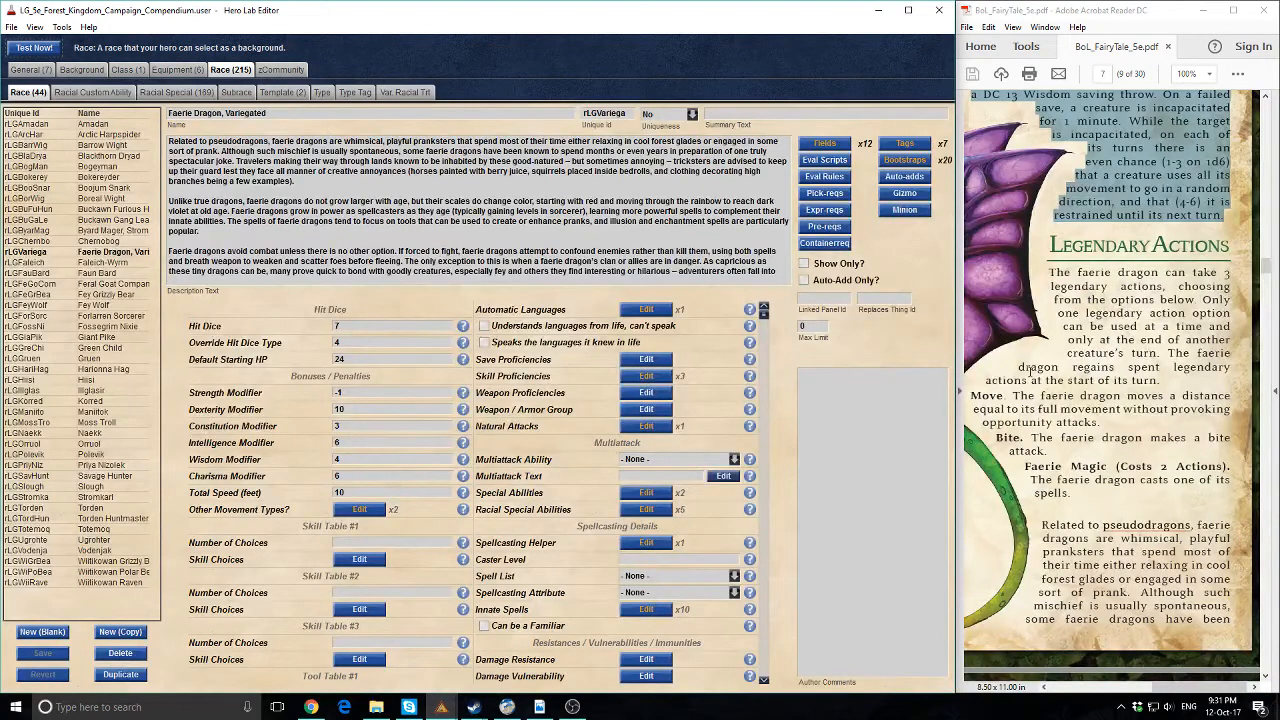
click(174, 92)
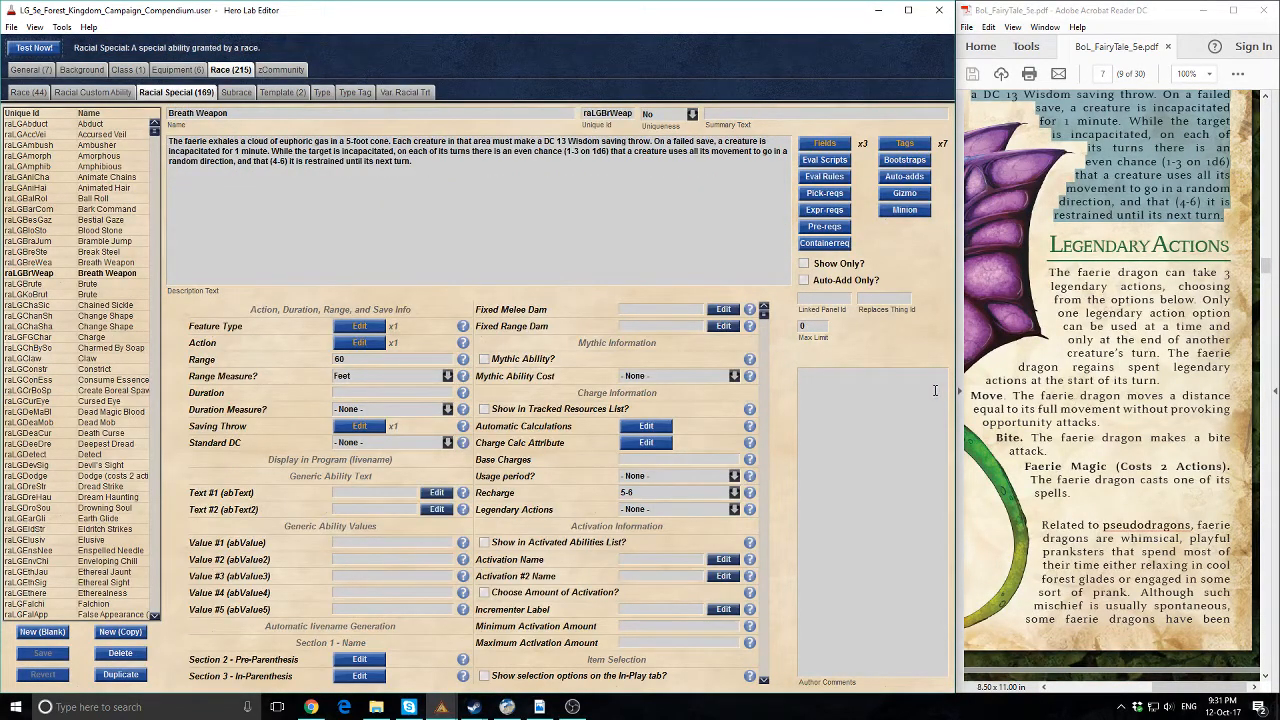
scroll(133, 424, down, 15)
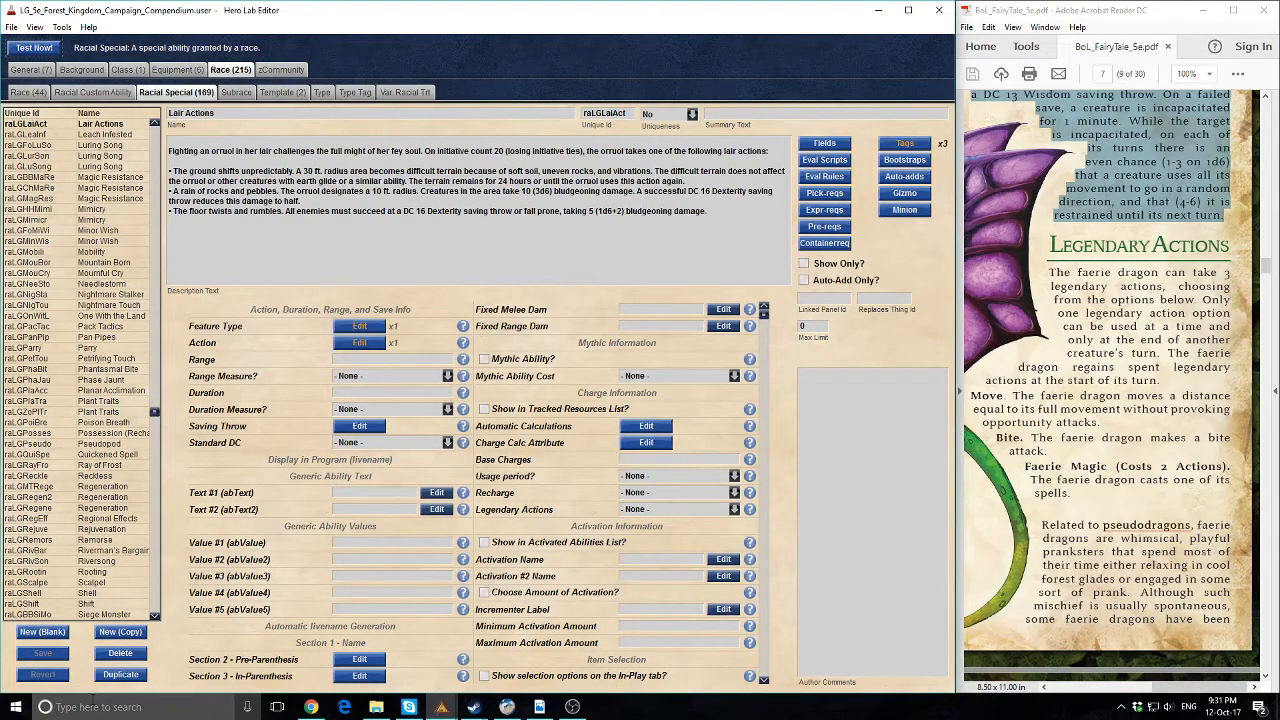
click(42, 632)
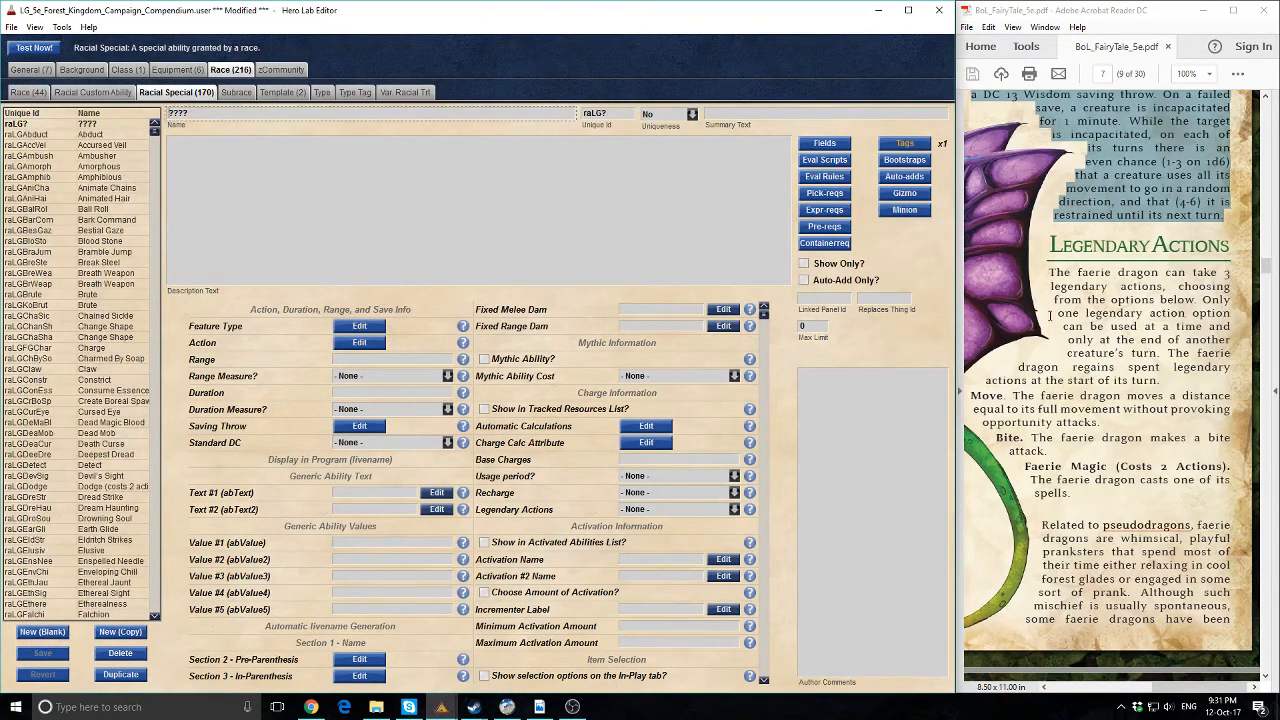
double_click(985, 396)
key(ctrl+c)
click(203, 112)
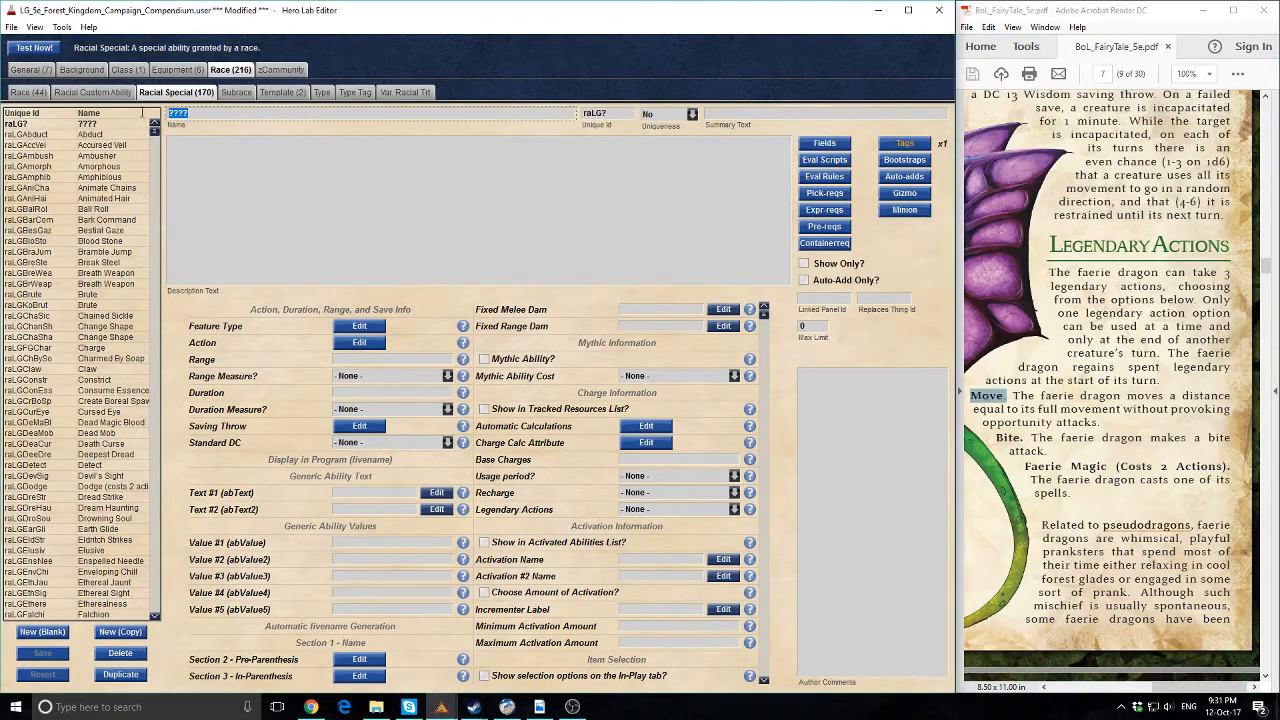
key(ctrl+v)
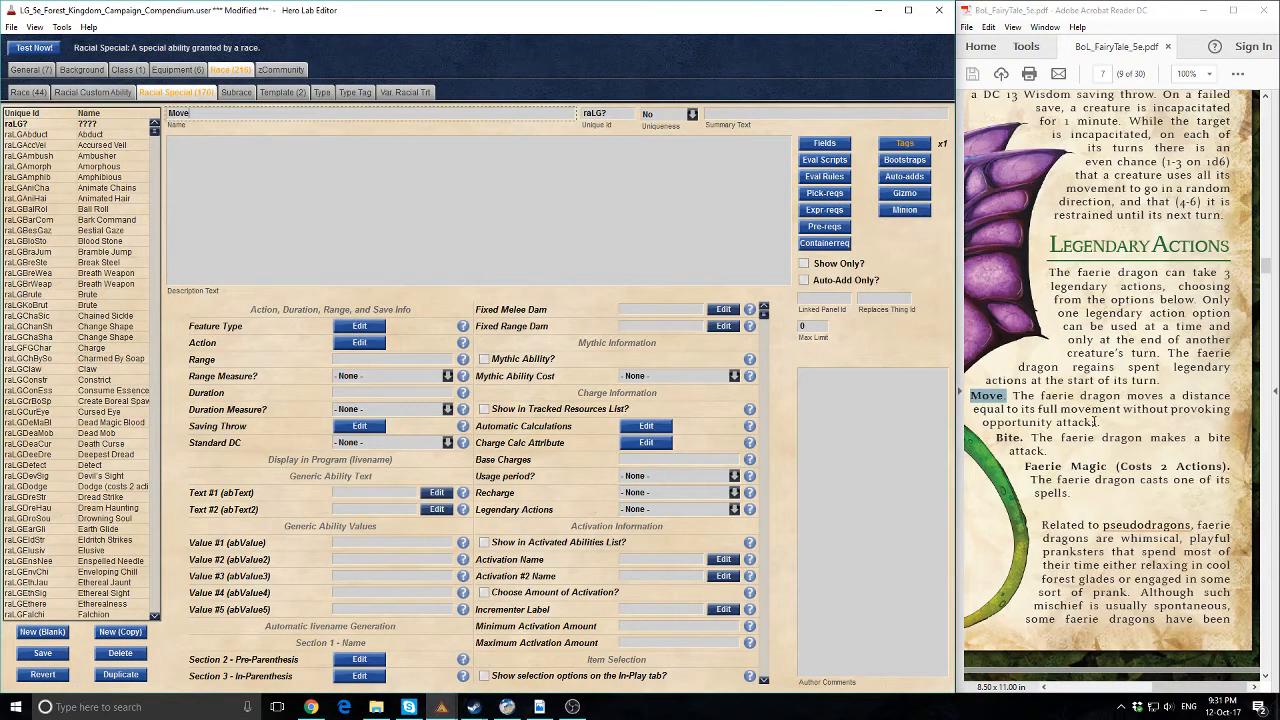
Copy the Move text from the PDF into the record's description and remove its line breaks to form one line
drag(1094, 422, 1018, 397)
click(412, 201)
key(ctrl+v)
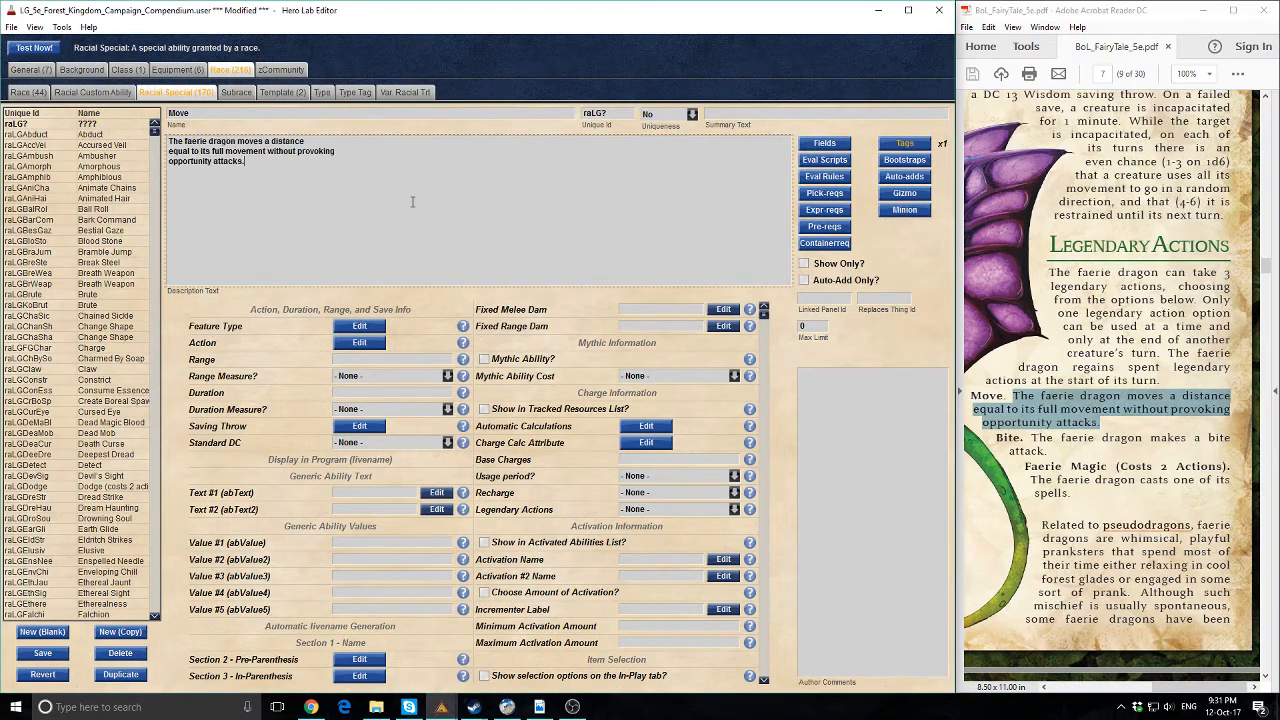
key(Delete)
key(End)
key(Delete)
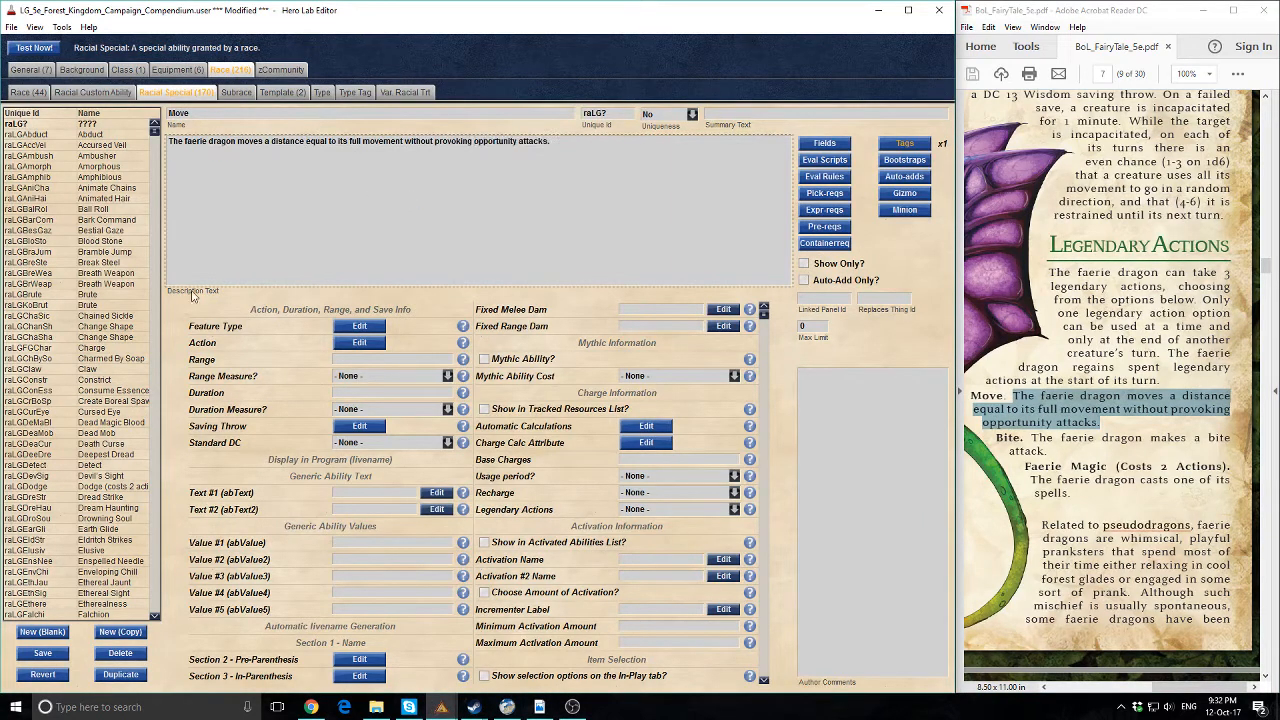
Assign a feature type tag to the Move ability and set its action tag to No action
click(360, 327)
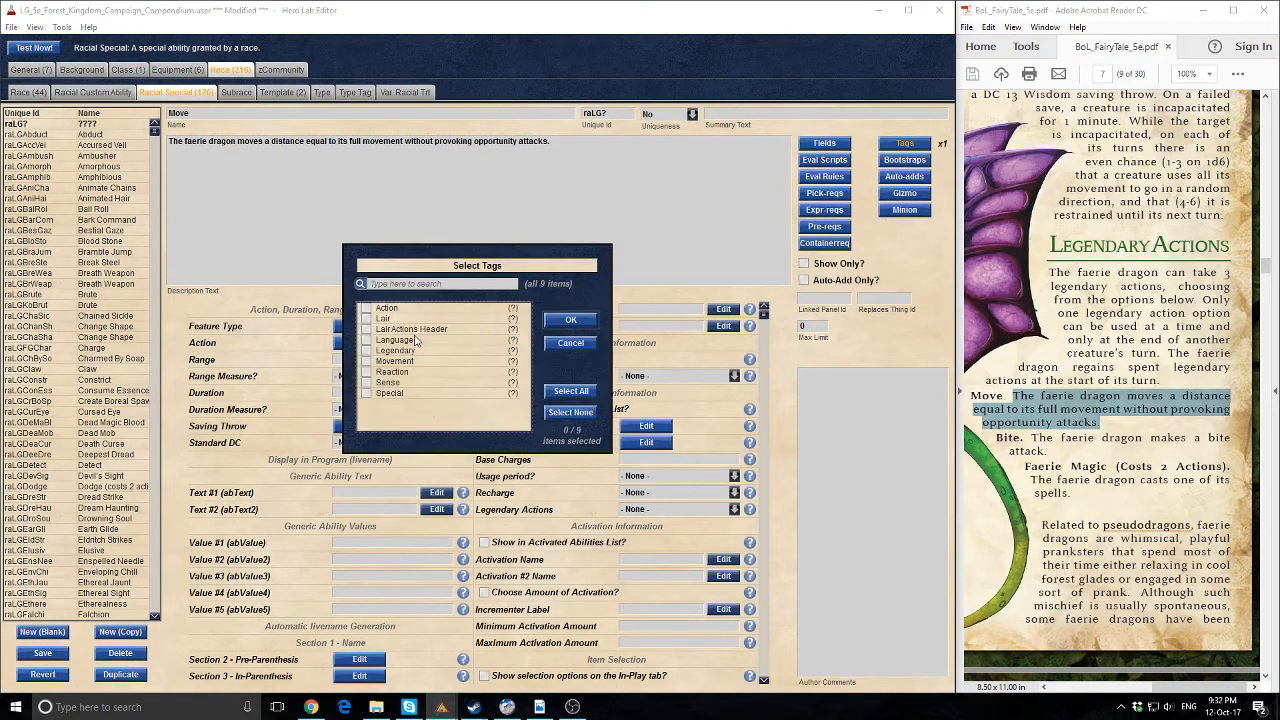
click(570, 320)
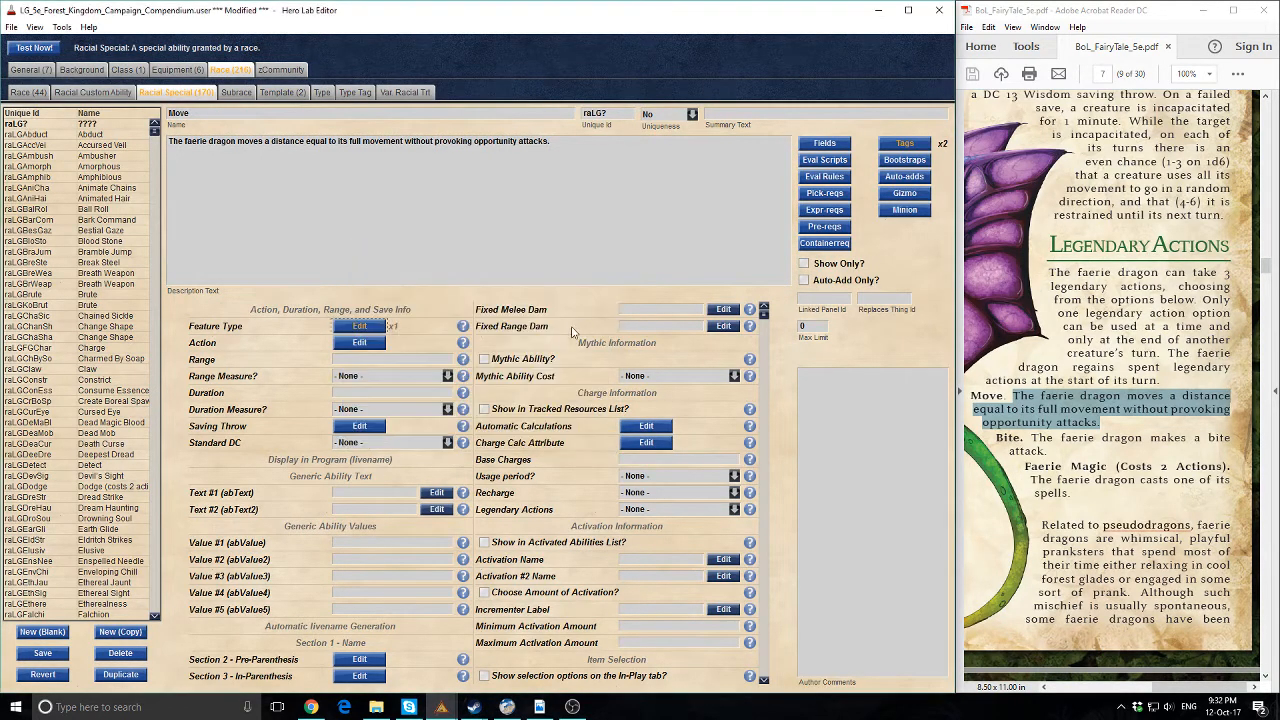
click(355, 343)
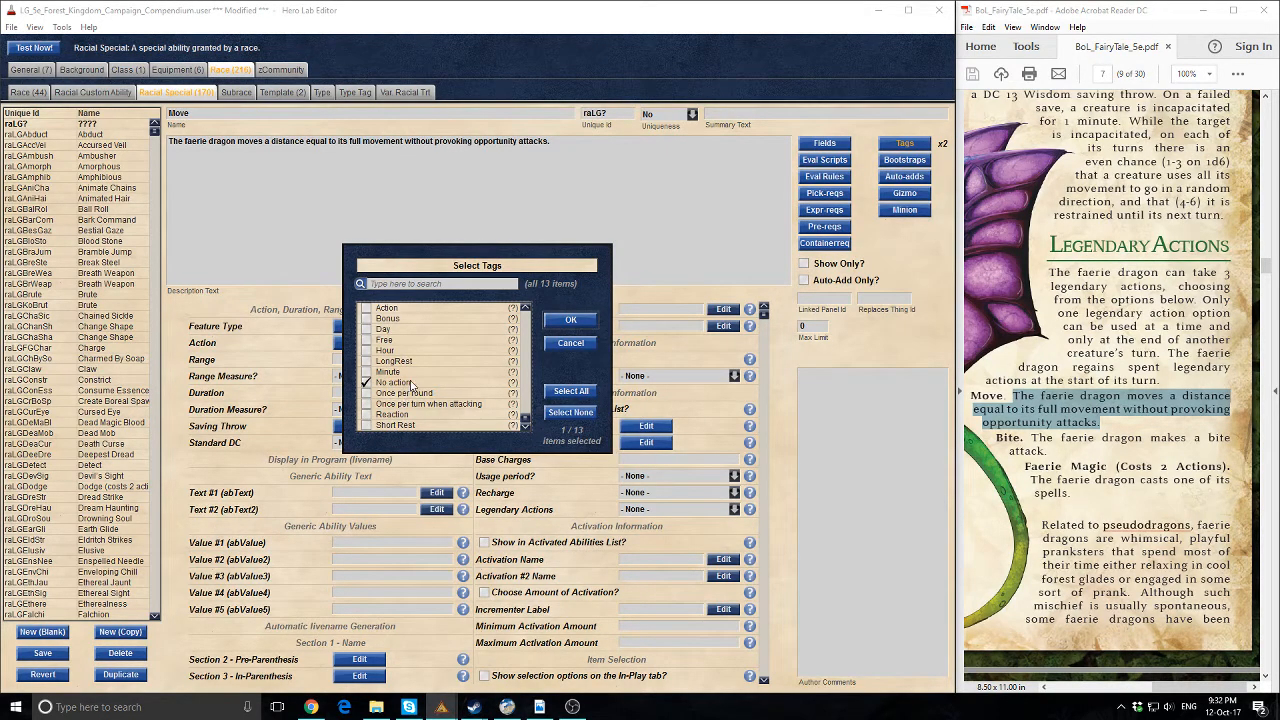
click(570, 320)
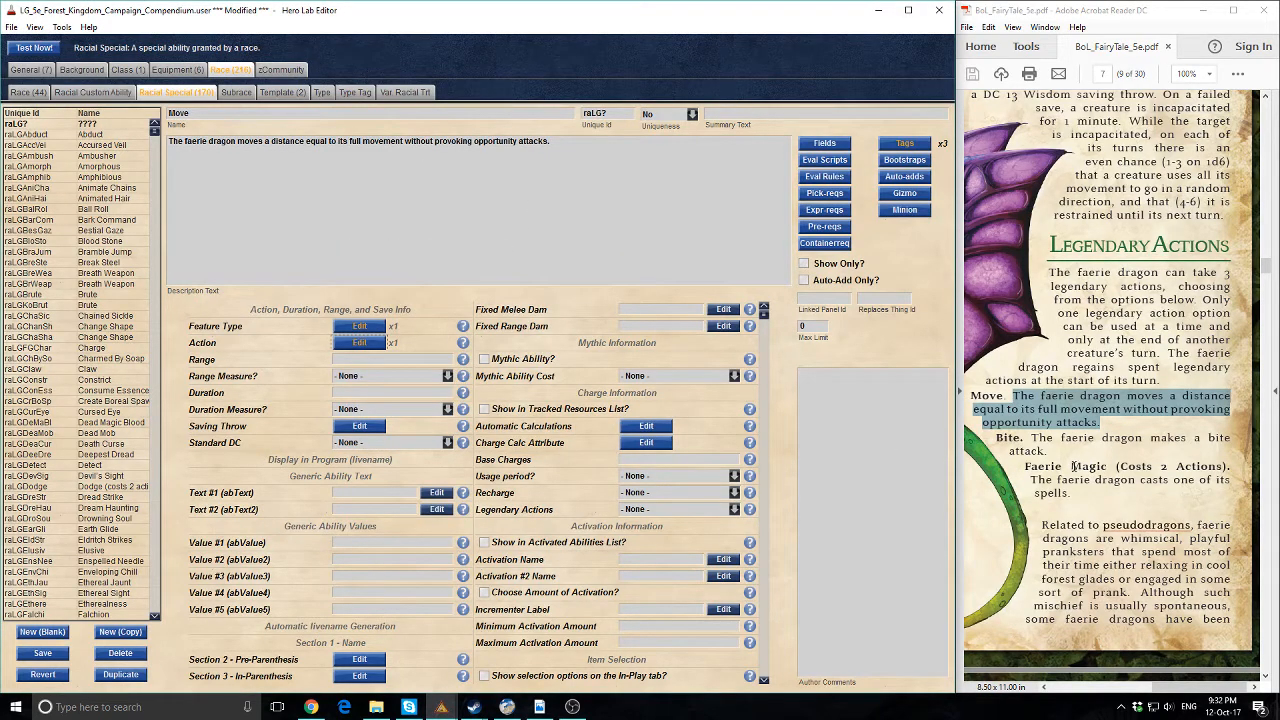
Give the Move record the unique ID raLGMove, save and test the record, and copy its ID
click(621, 112)
scroll(519, 626, down, 6)
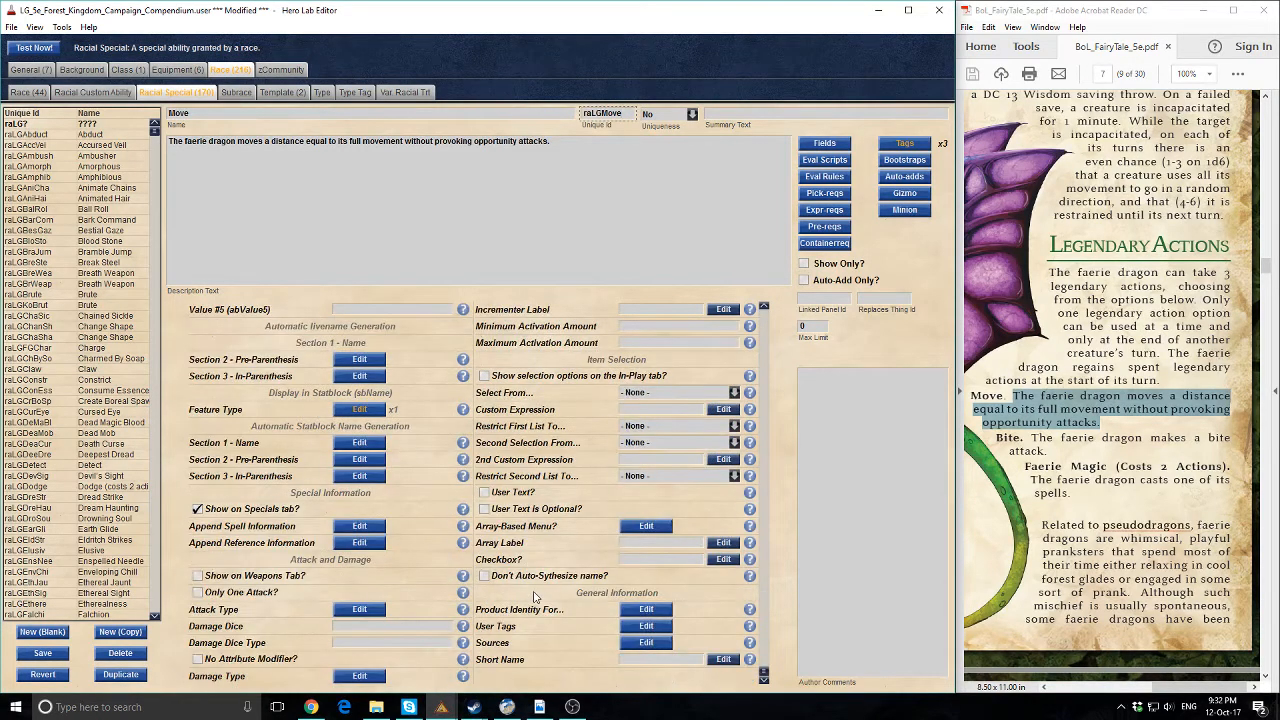
scroll(535, 597, up, 5)
click(26, 51)
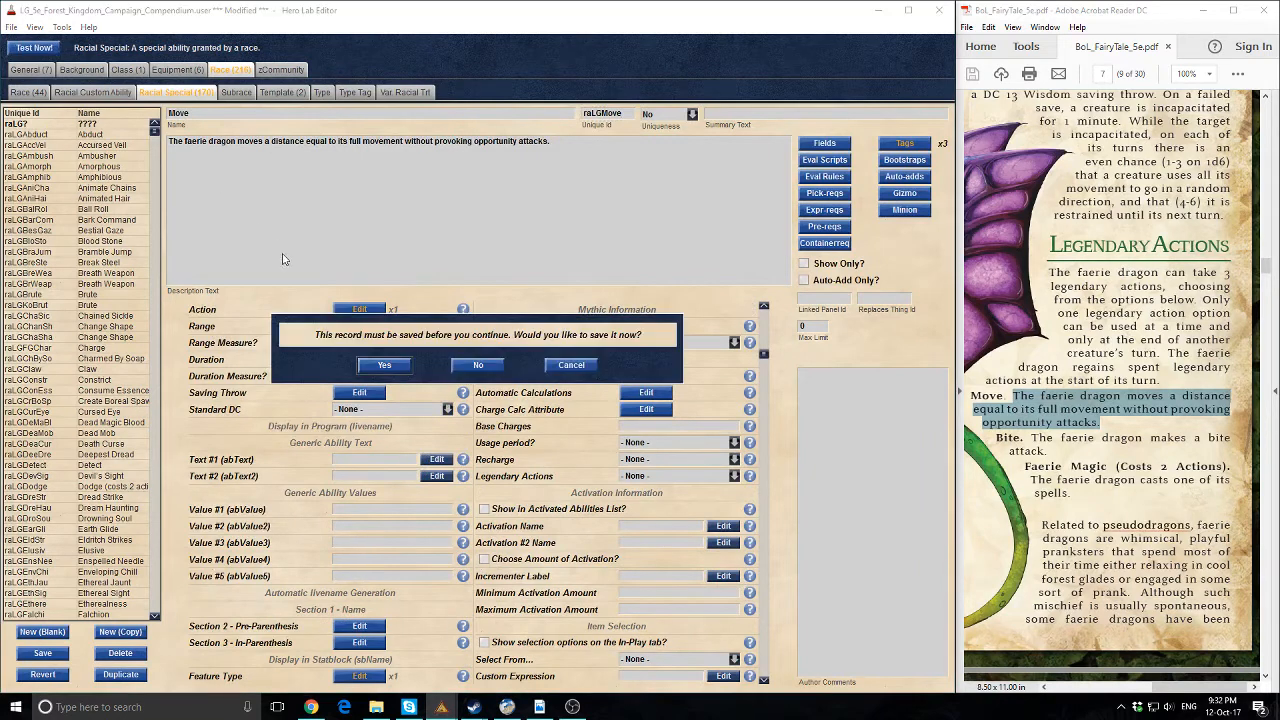
click(385, 366)
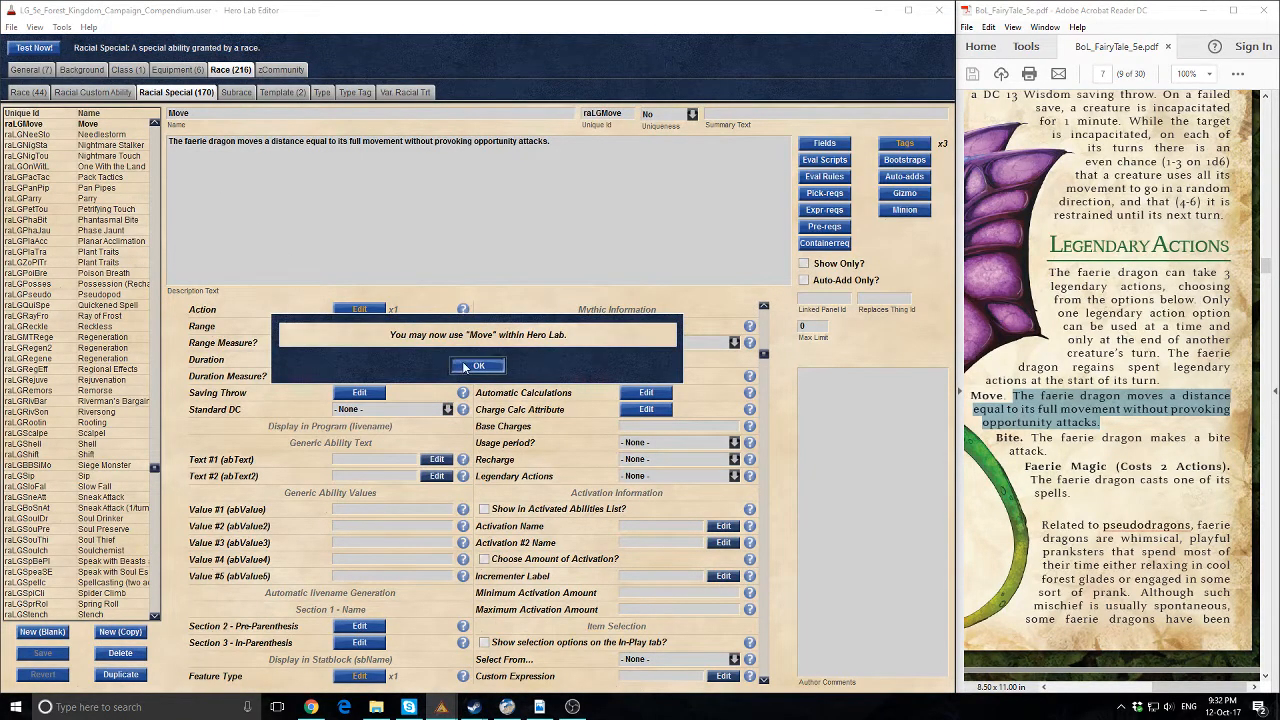
click(441, 368)
key(ctrl+c)
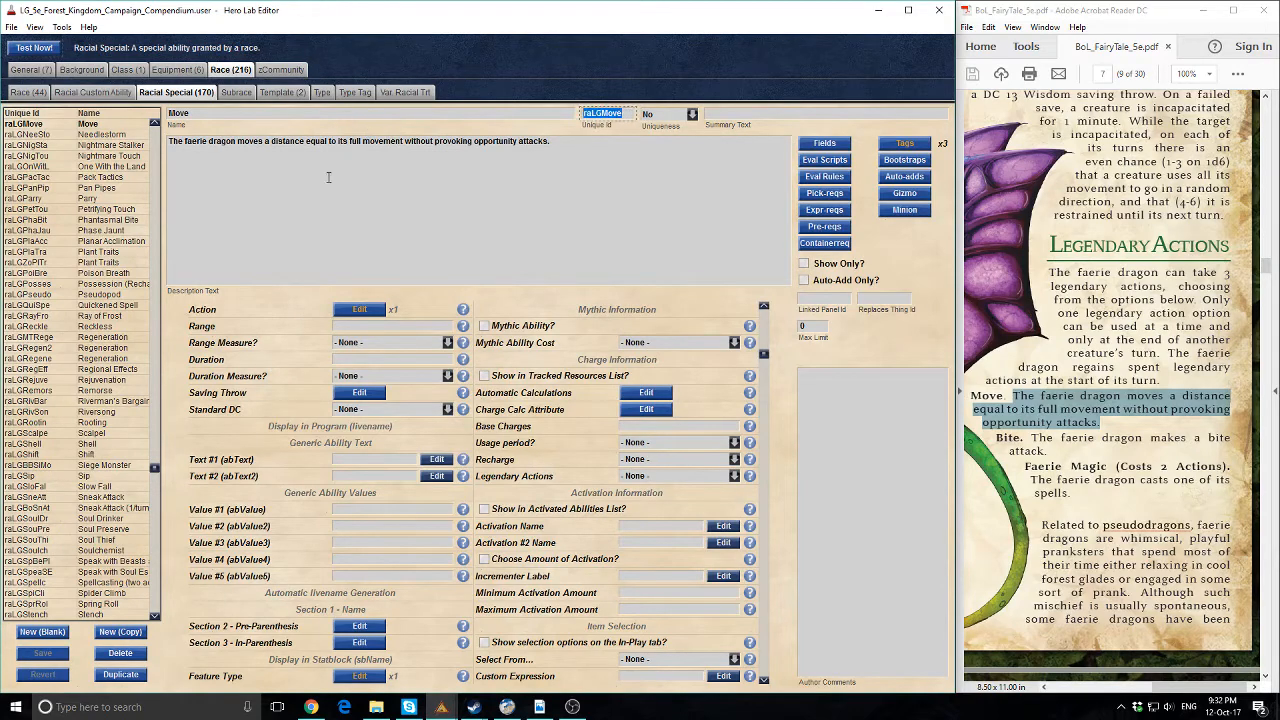
Add the Move ability with ID raLGMove to the Variegated Faerie Dragon race's racial special abilities
click(28, 92)
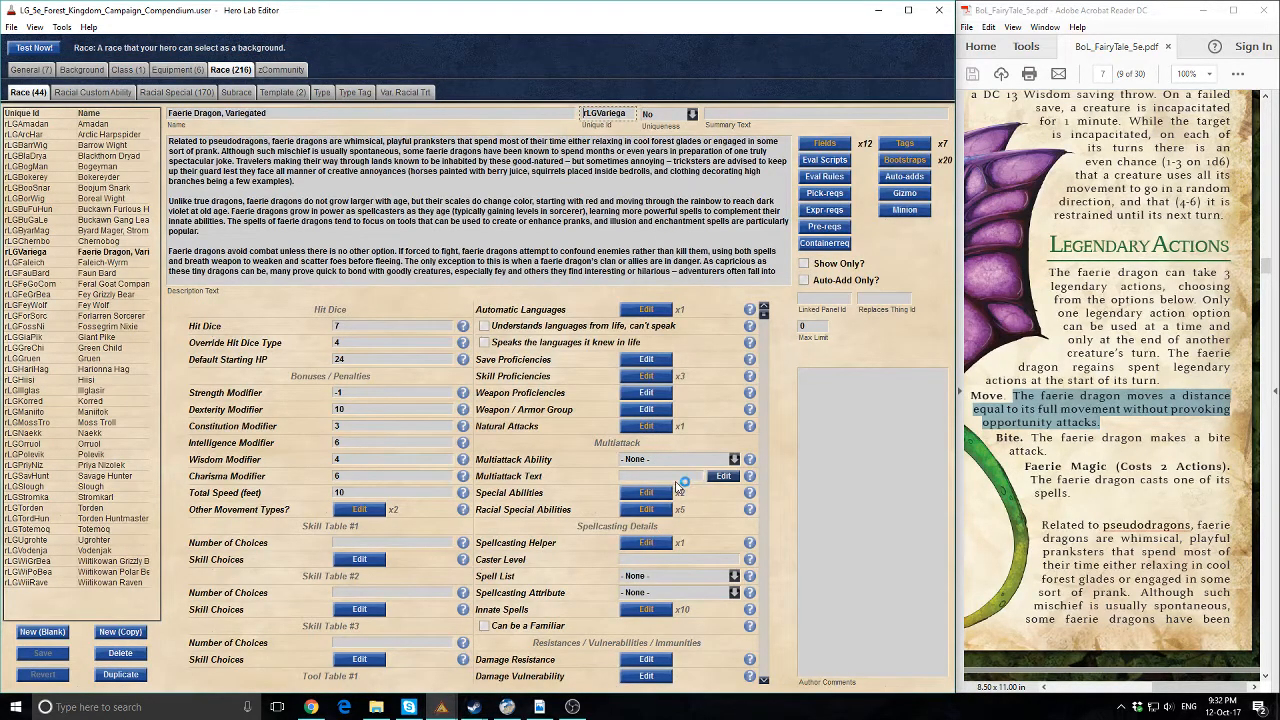
click(646, 511)
click(416, 308)
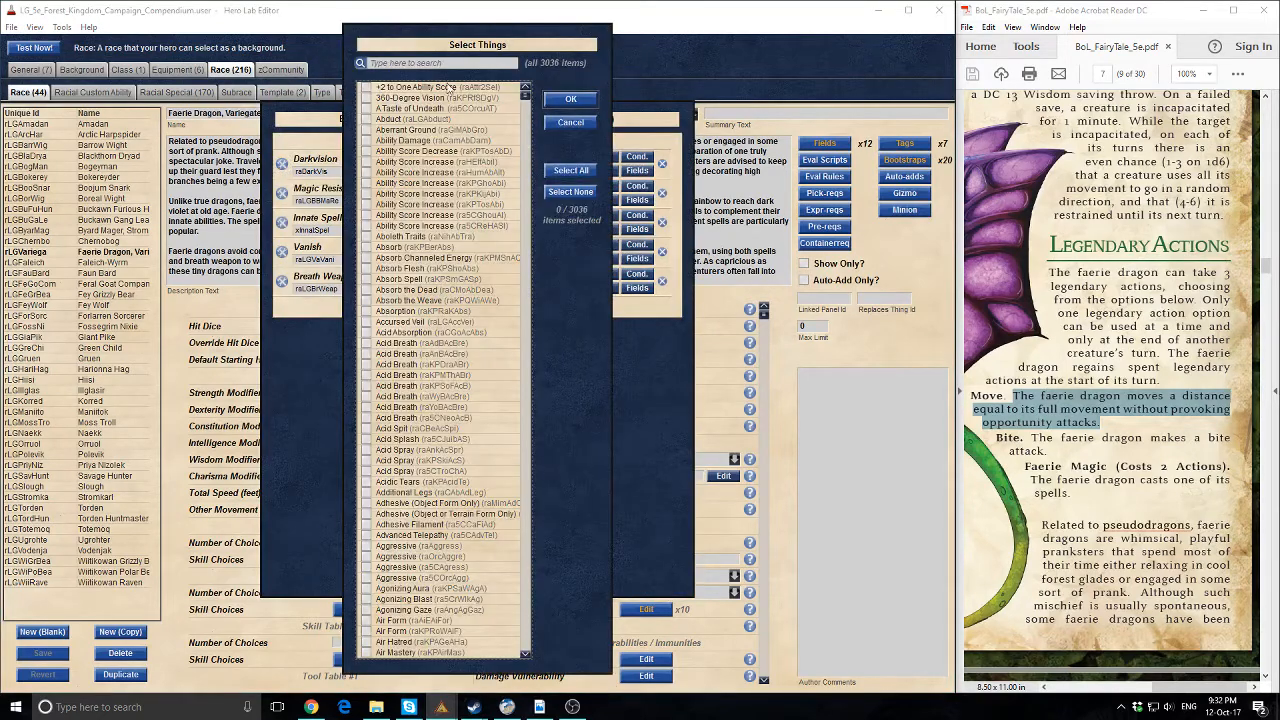
key(ctrl+v)
click(366, 88)
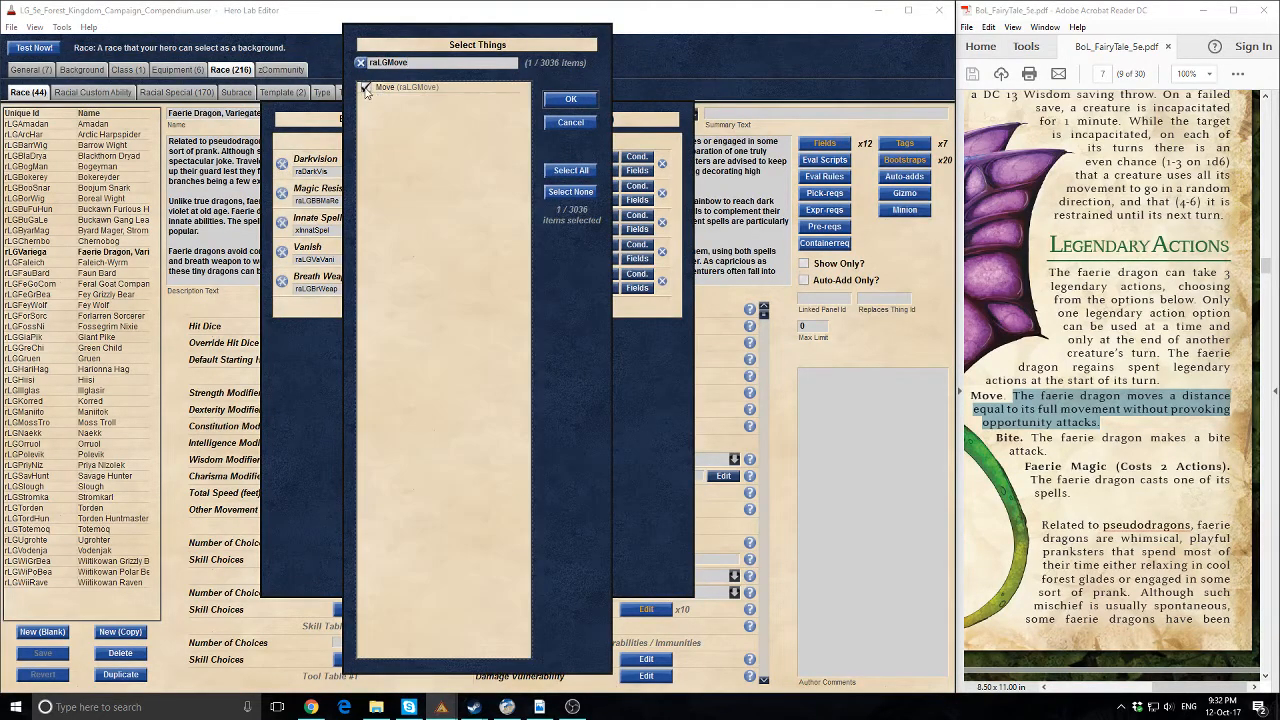
click(571, 99)
click(385, 572)
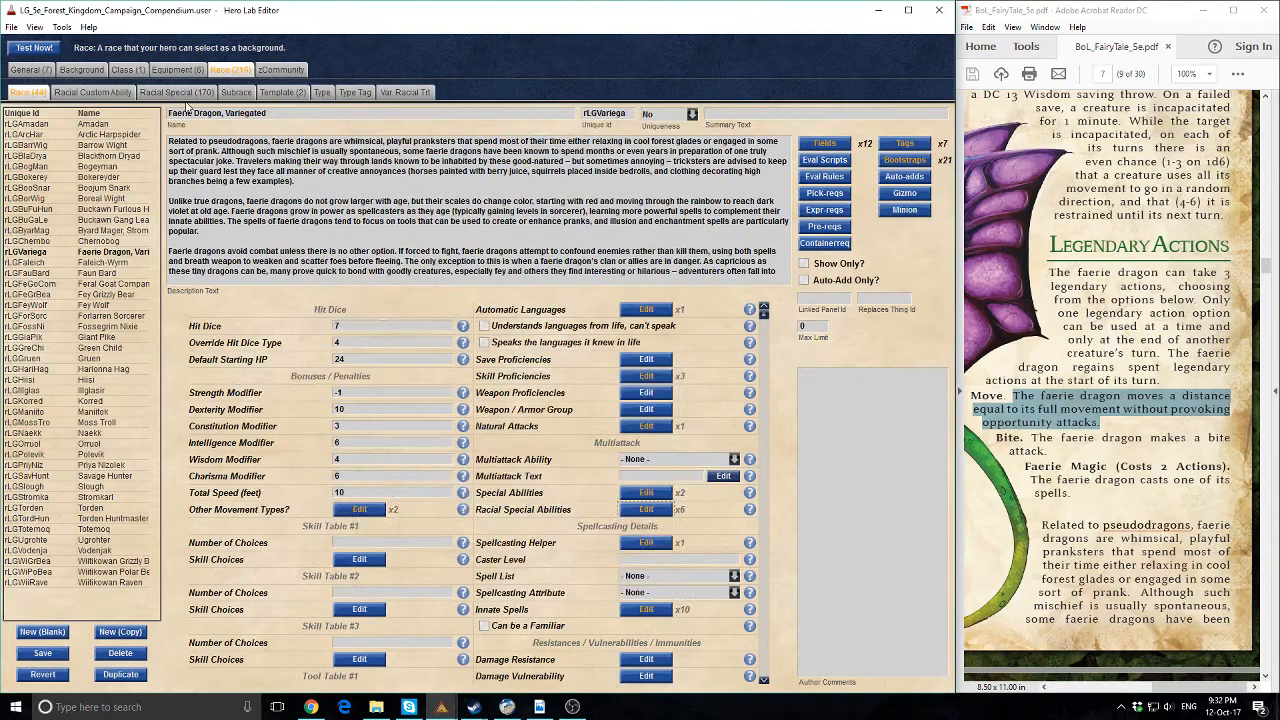
Save the Variegated Faerie Dragon race record and test-compile the data files
click(30, 48)
click(424, 364)
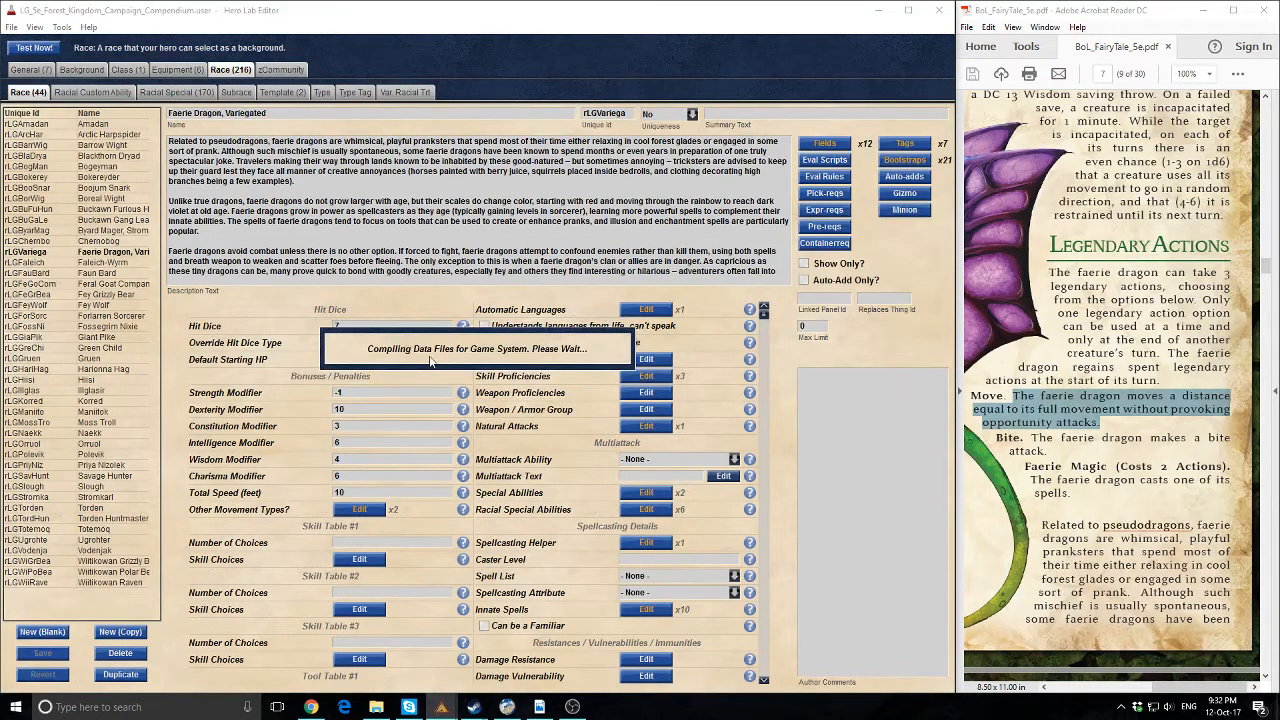
click(421, 390)
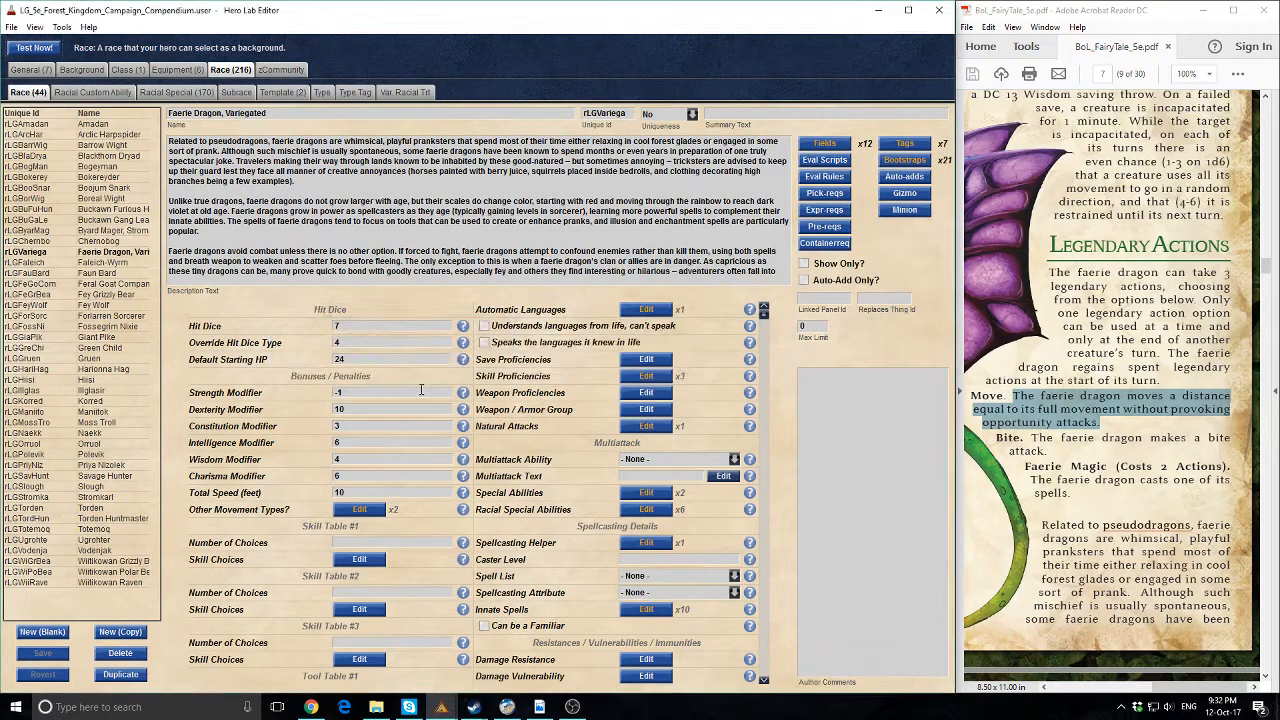
click(479, 367)
Switch to Hero Lab to check the Variegated Faerie Dragon's legendary actions in its statblock, and return to Hero Lab Editor beside the PDF
mouse_move(452, 706)
click(438, 641)
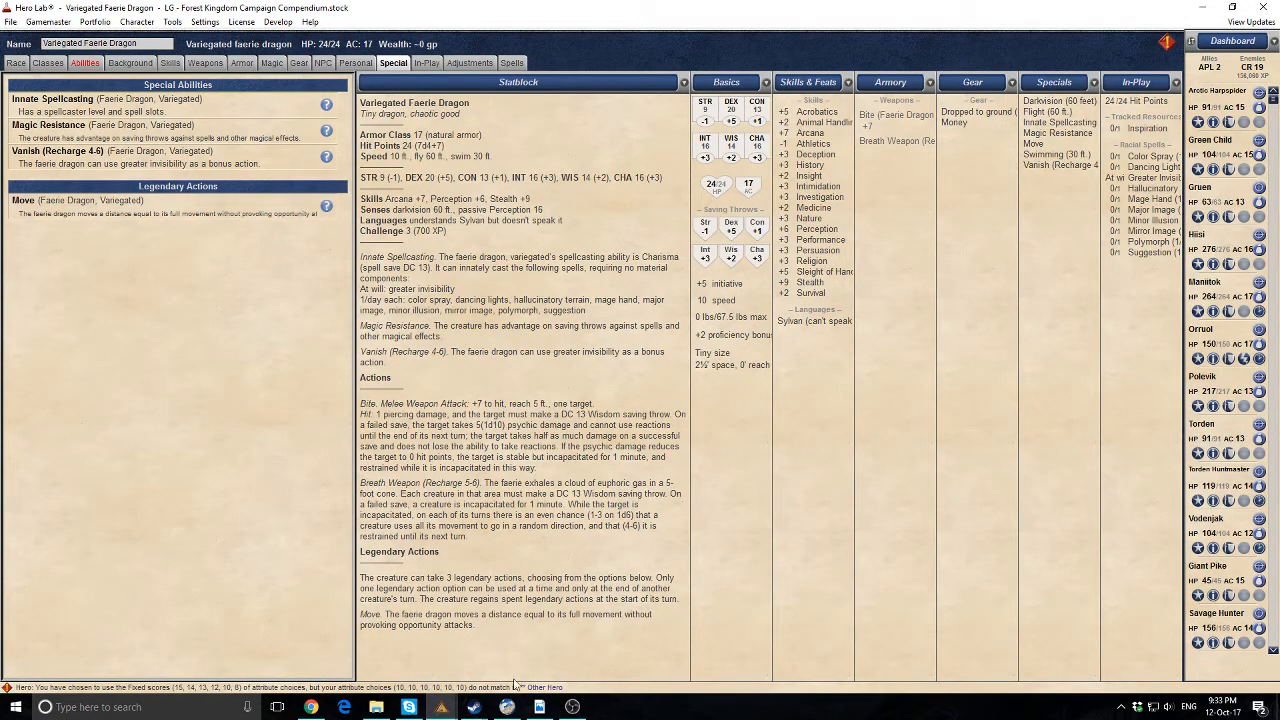
click(539, 707)
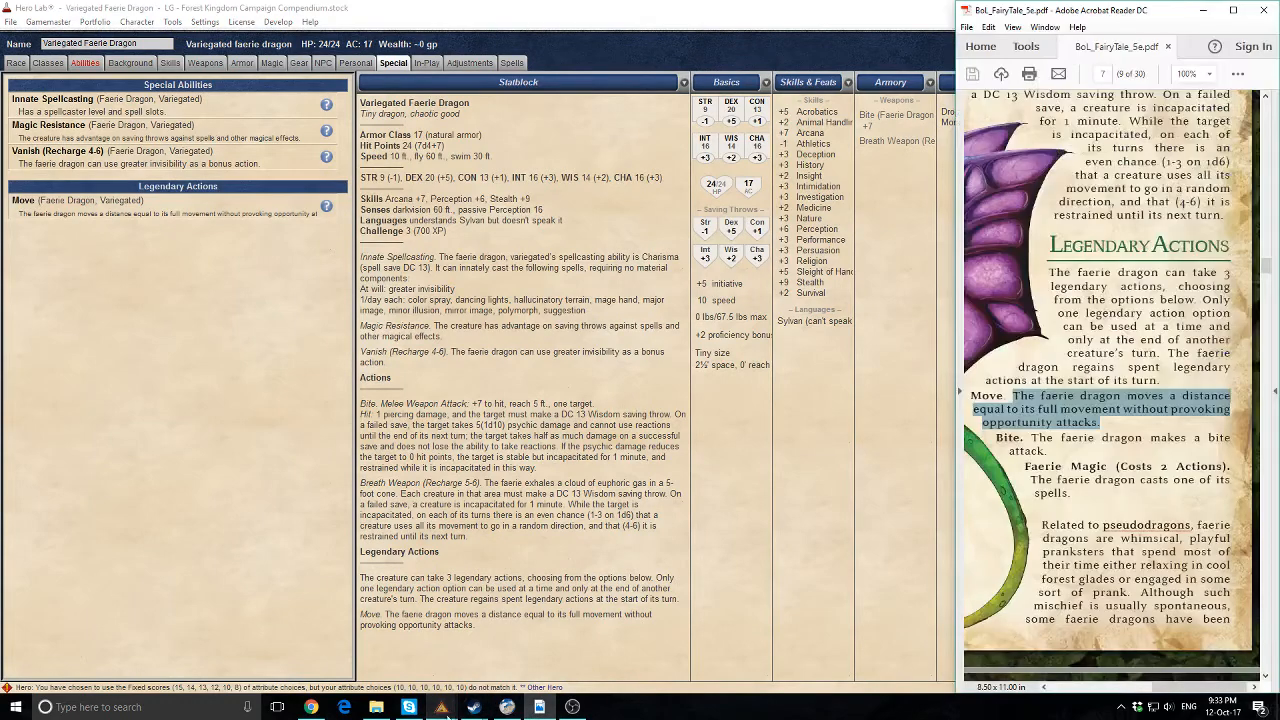
mouse_move(441, 707)
click(568, 640)
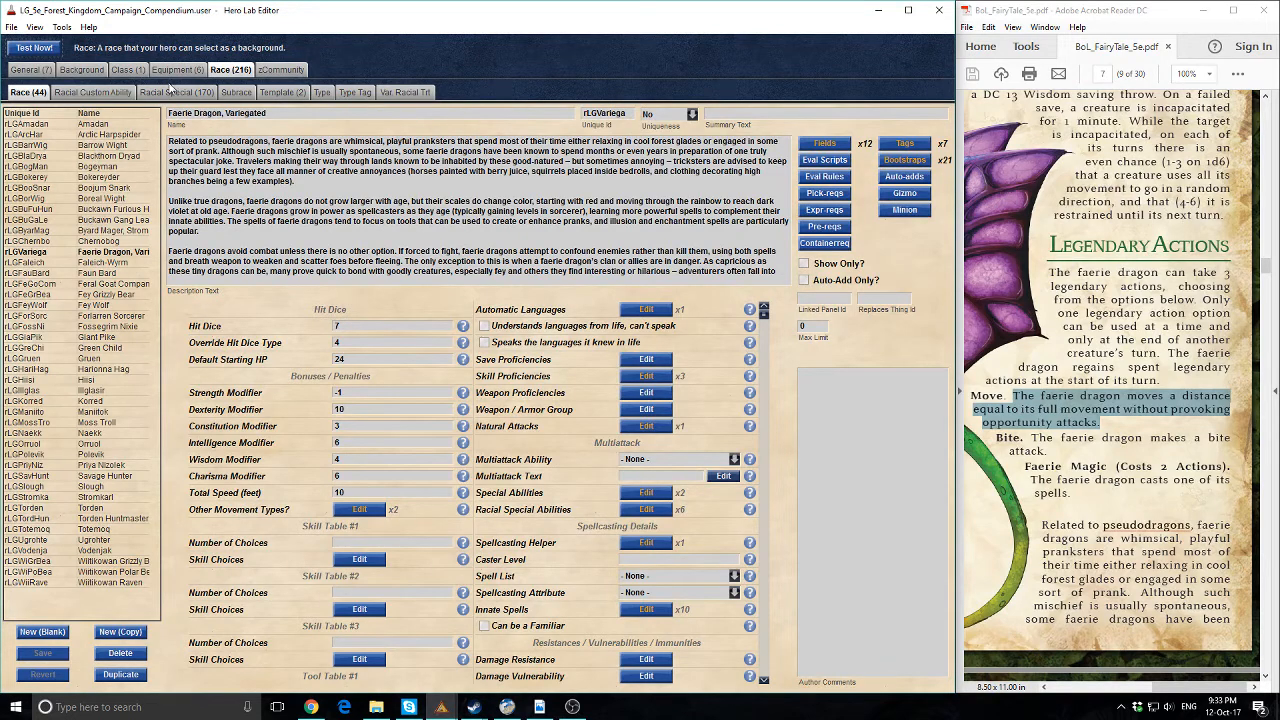
Create a blank racial special and name it Bite with the text copied from the PDF
click(170, 91)
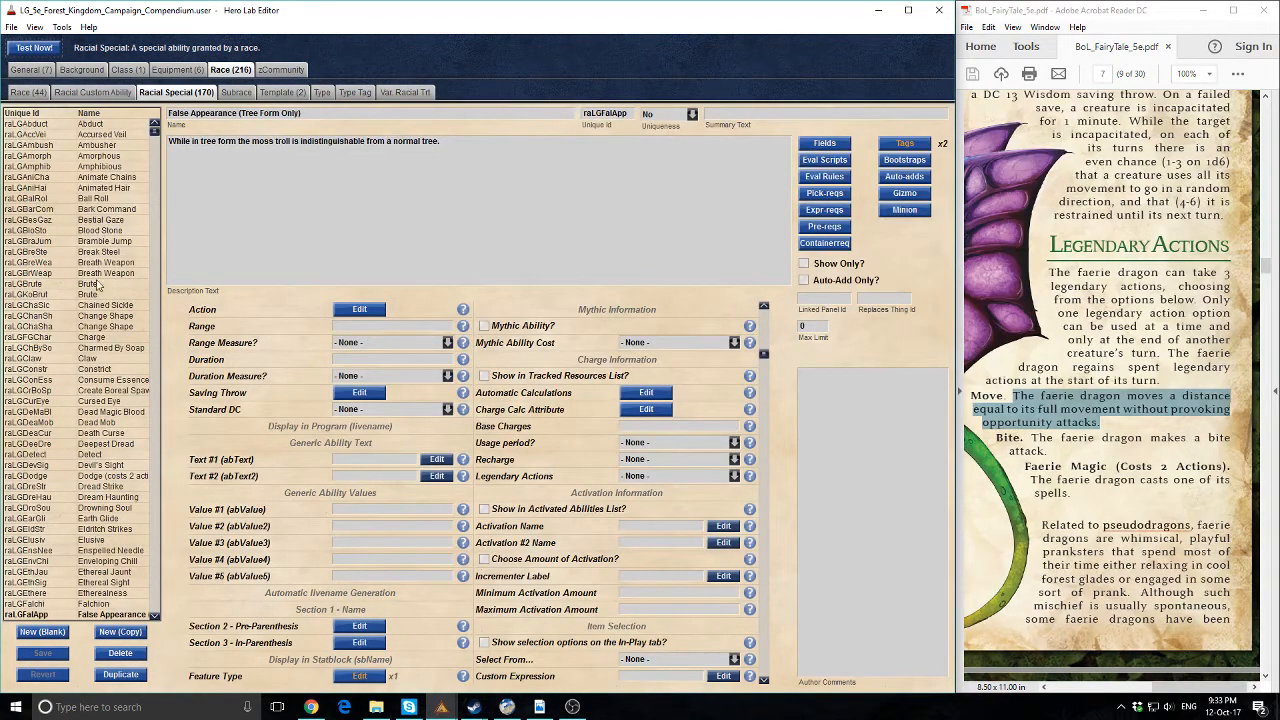
click(42, 632)
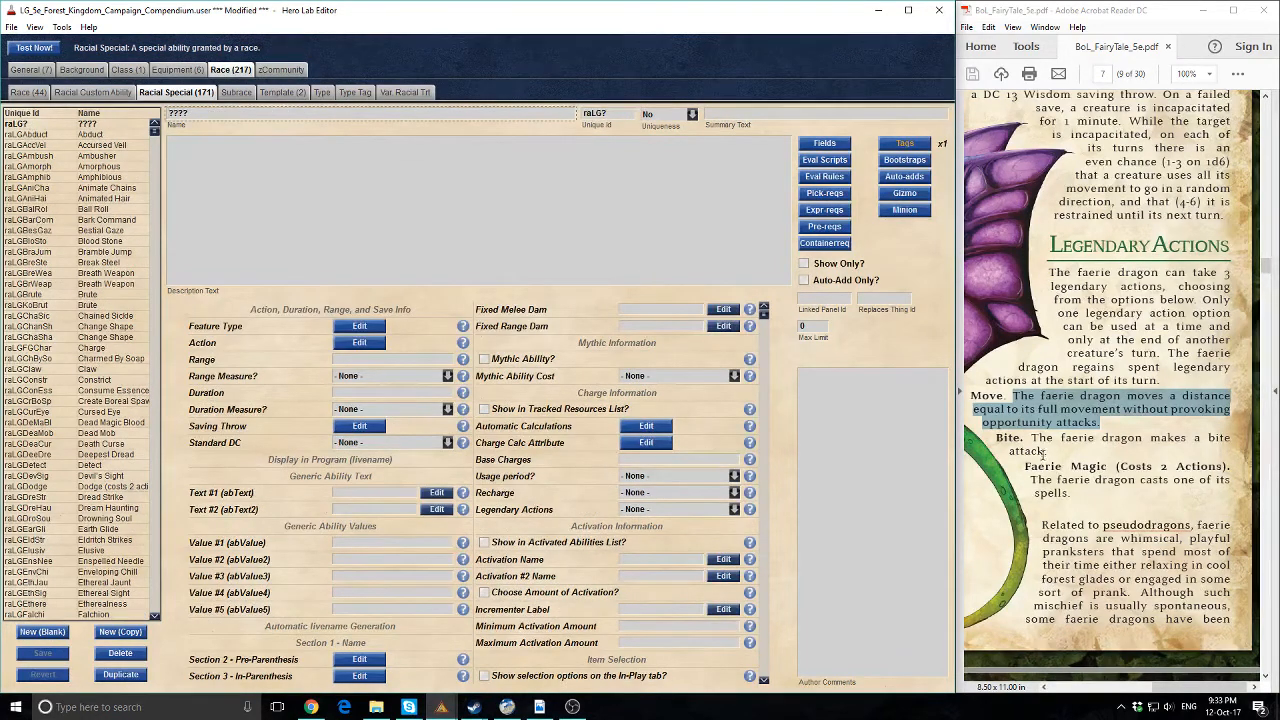
double_click(1009, 438)
key(ctrl+c)
click(173, 114)
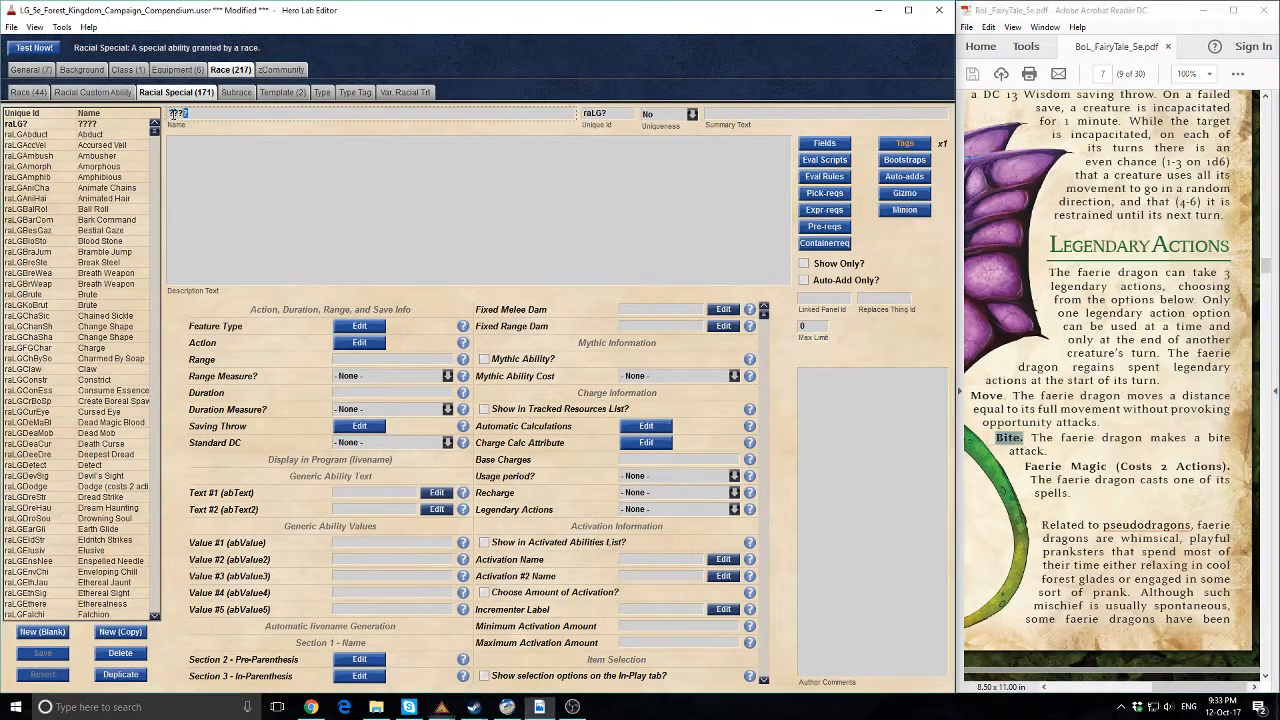
key(ctrl+v)
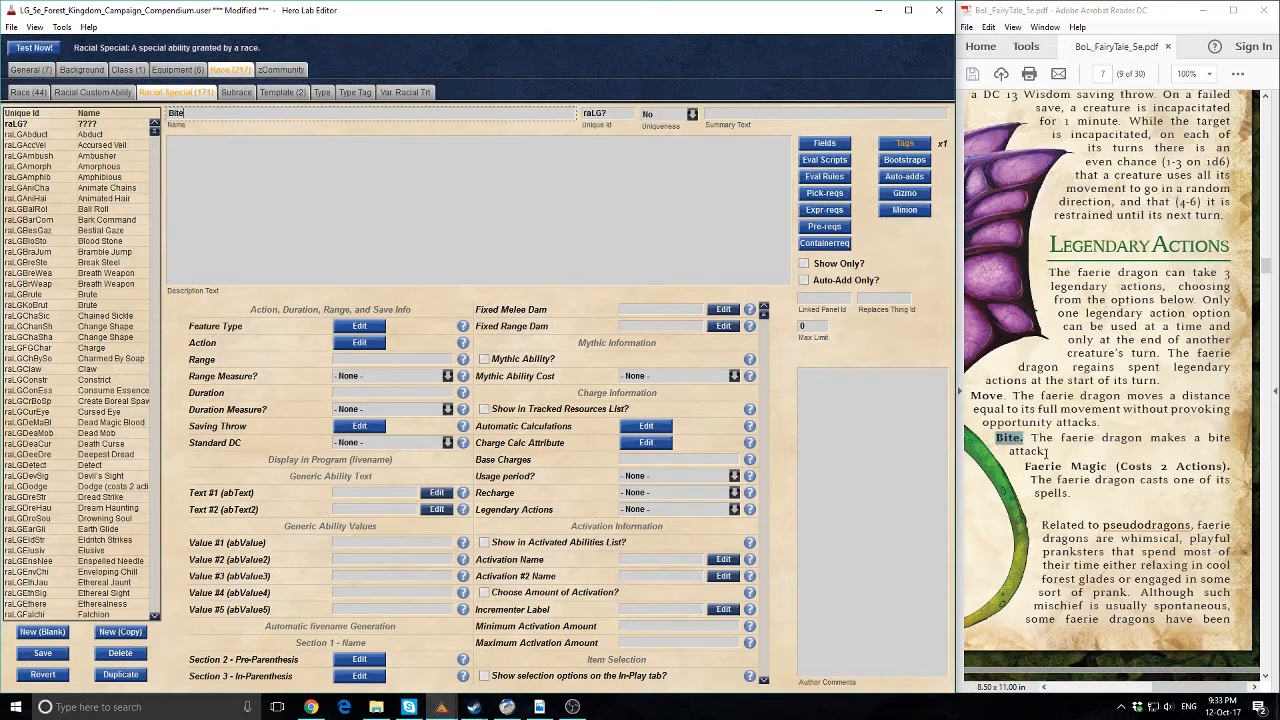
Copy the Bite text from the PDF into the description as a single line and set the unique ID to raLGBite
drag(1047, 452, 1031, 439)
key(ctrl+c)
click(375, 234)
key(ctrl+v)
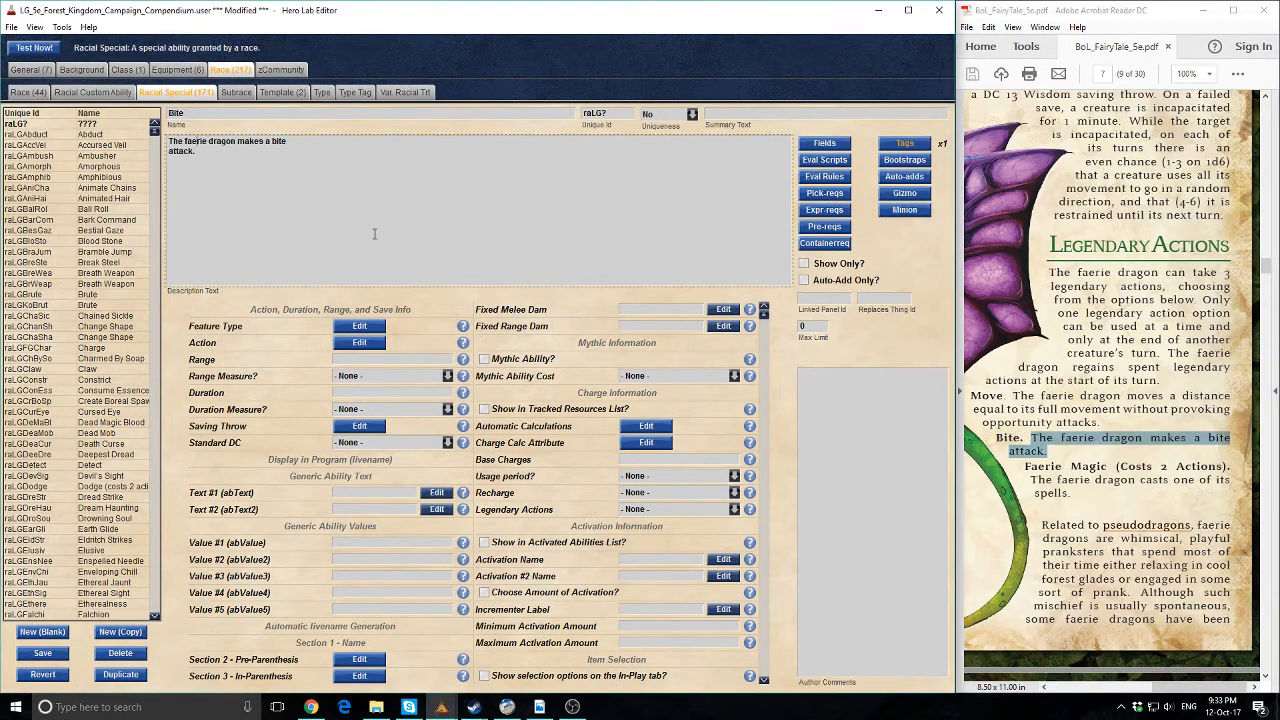
key(Delete)
click(620, 111)
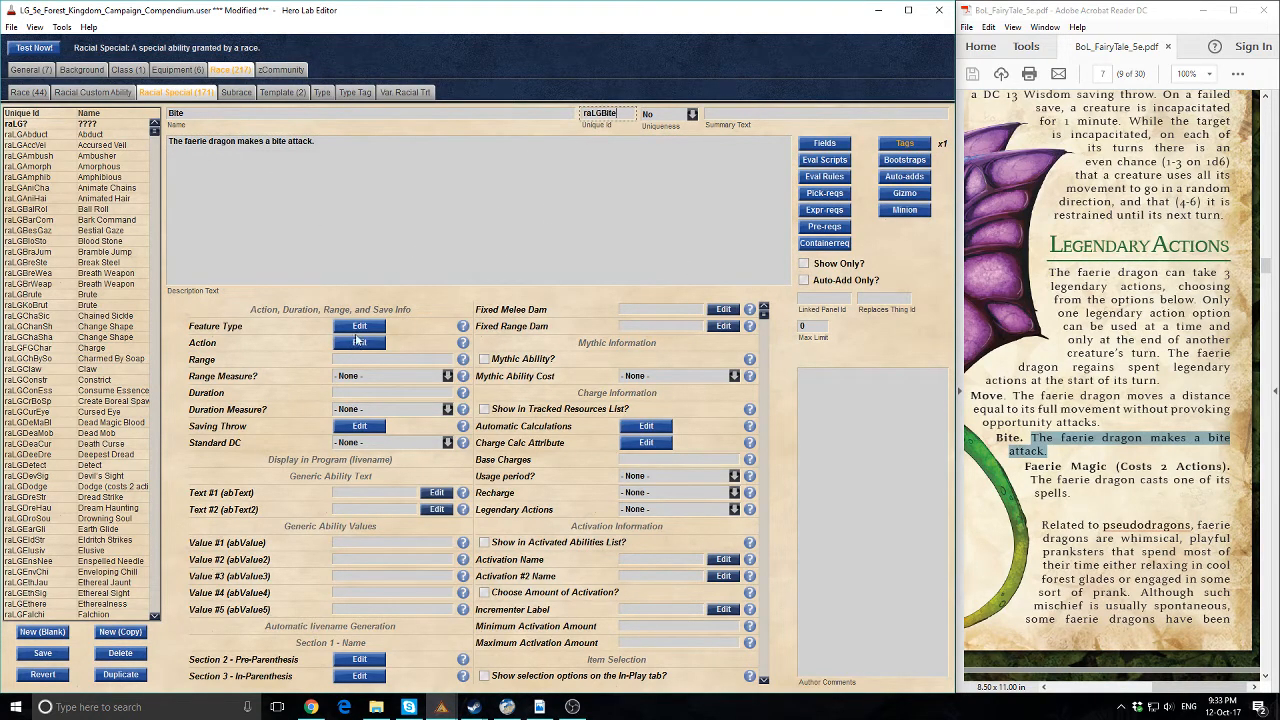
Tag the Bite ability with the Legendary feature type and the No action action type
click(359, 342)
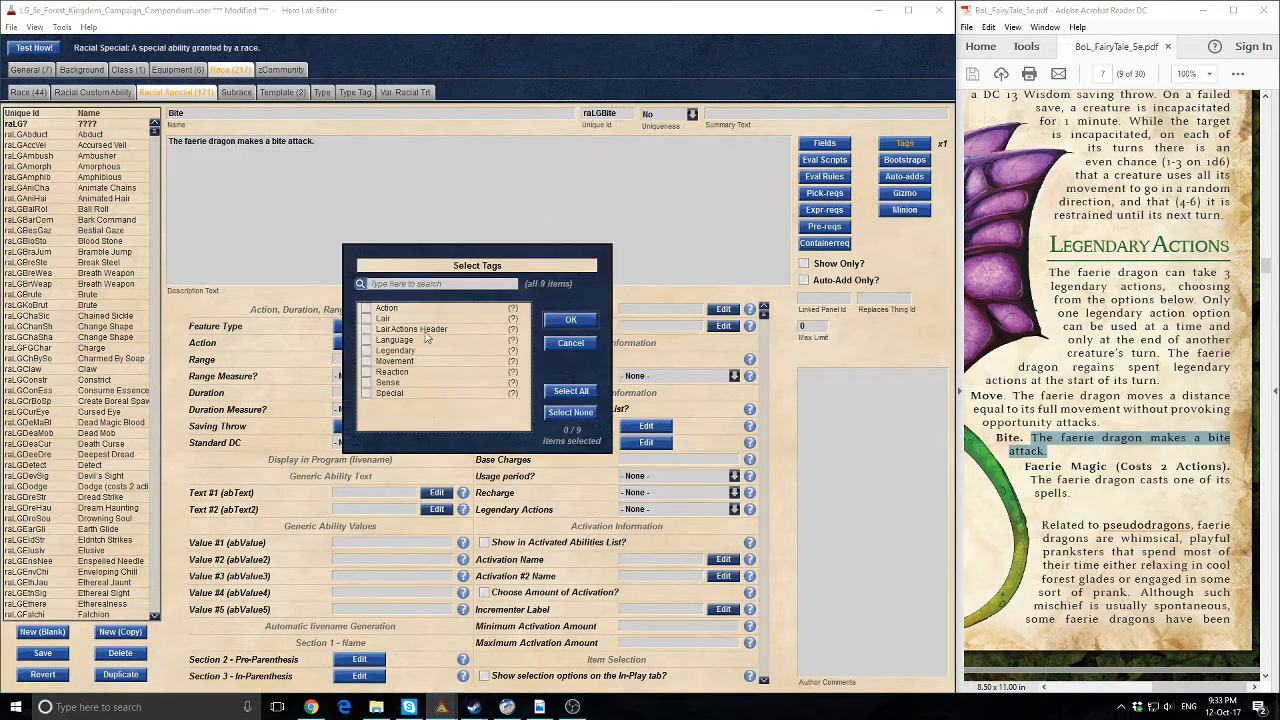
click(570, 319)
click(367, 355)
click(397, 385)
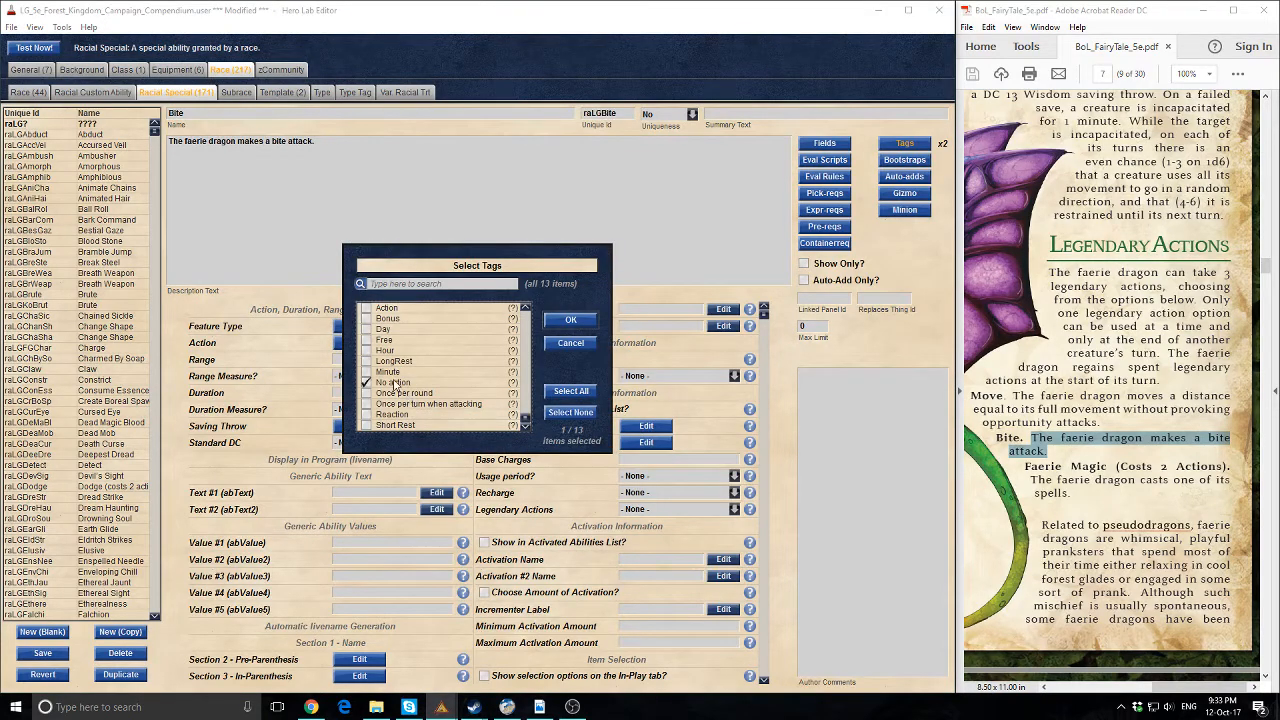
click(577, 326)
scroll(553, 421, down, 6)
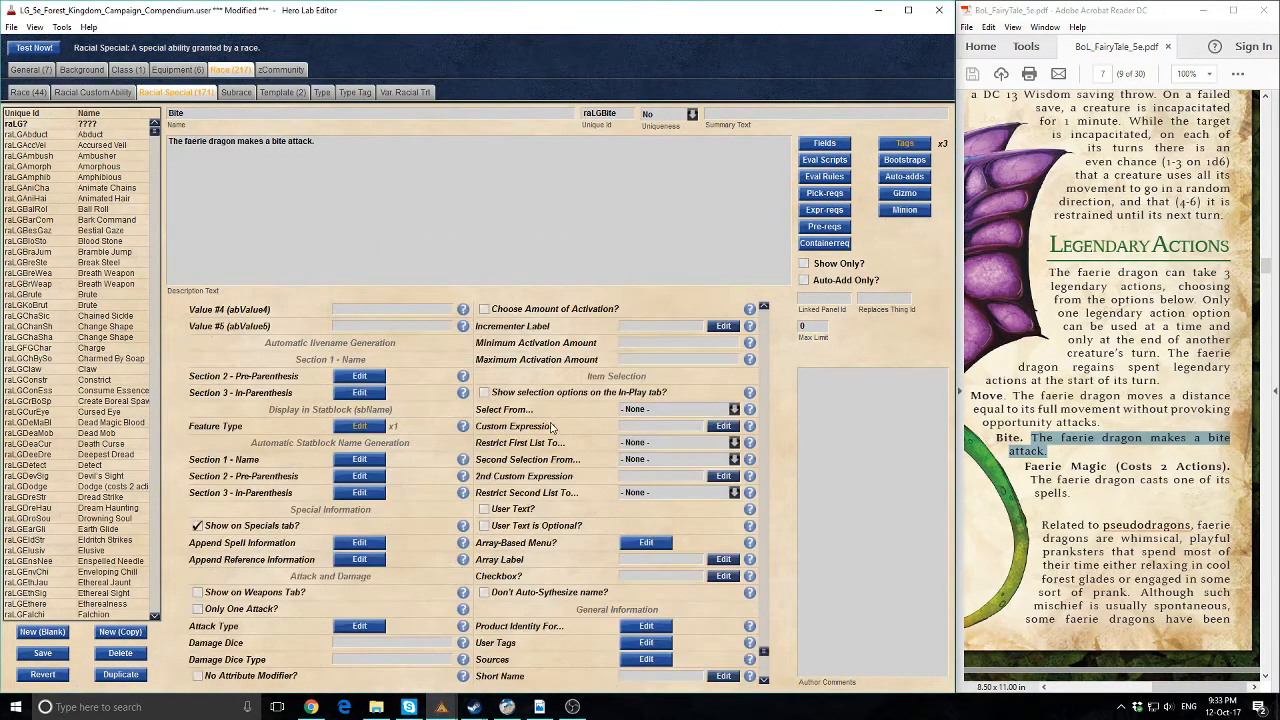
scroll(549, 421, up, 6)
Save the Bite record and test-compile the data files
click(39, 48)
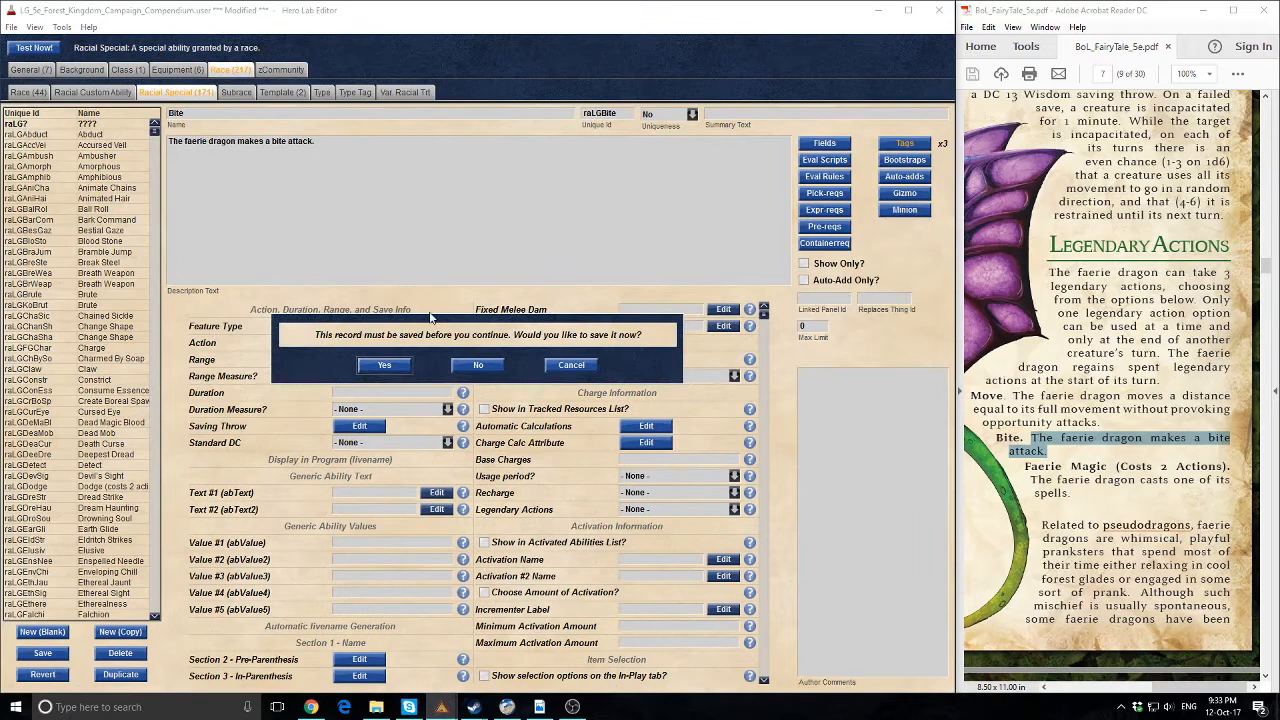
click(390, 367)
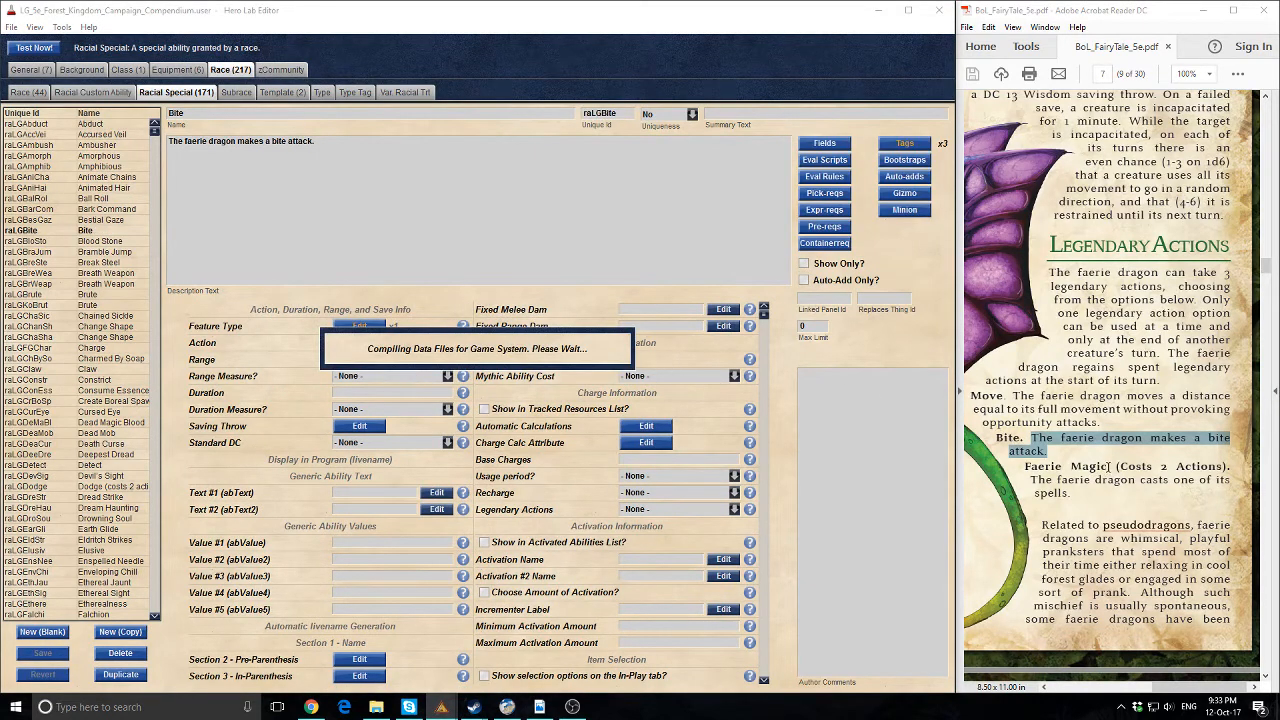
drag(1026, 466, 1107, 466)
click(479, 366)
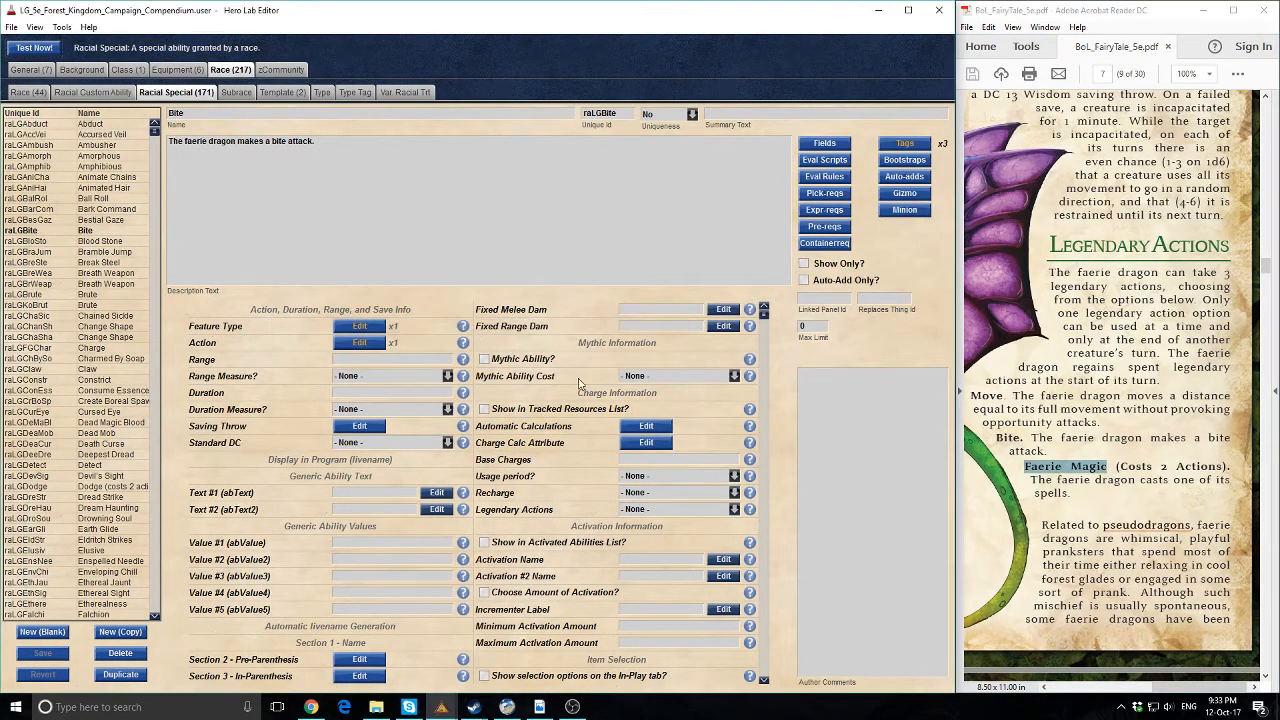
Create a blank racial special named Faerie Magic (Costs 2 Actions) with the heading copied from the PDF
drag(1228, 466, 995, 462)
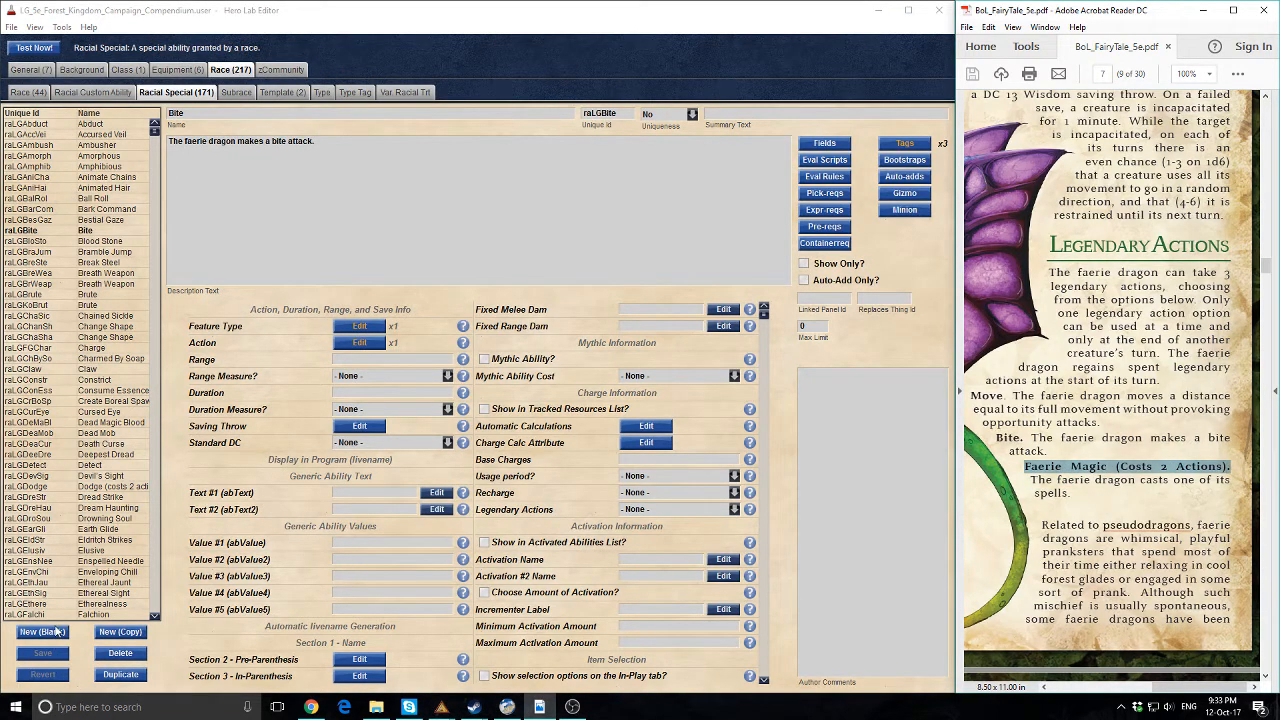
scroll(58, 497, down, 4)
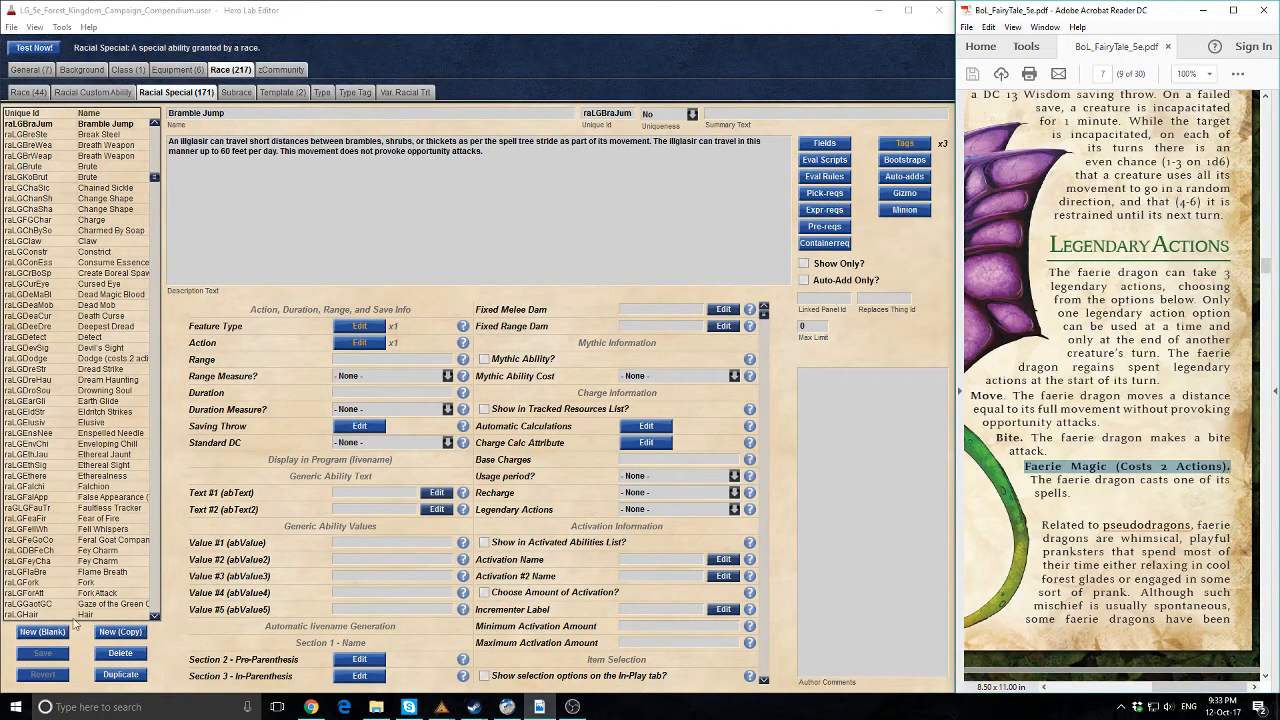
click(36, 635)
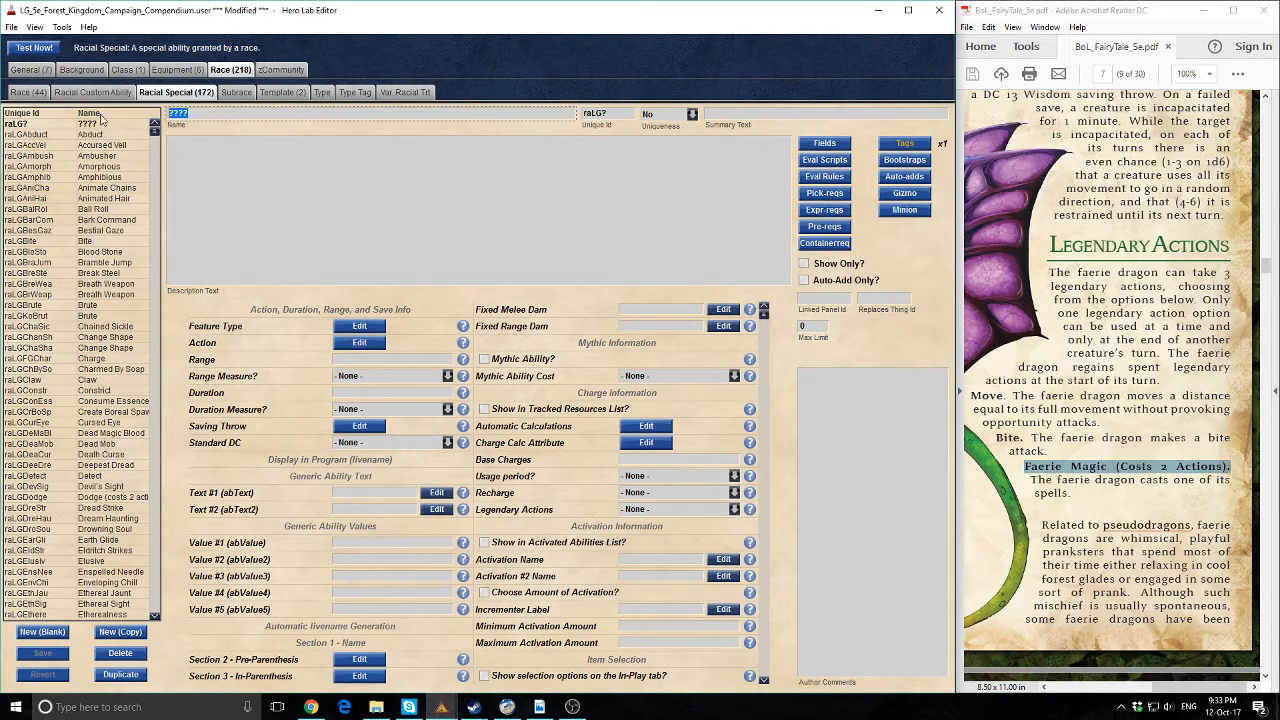
key(ctrl+v)
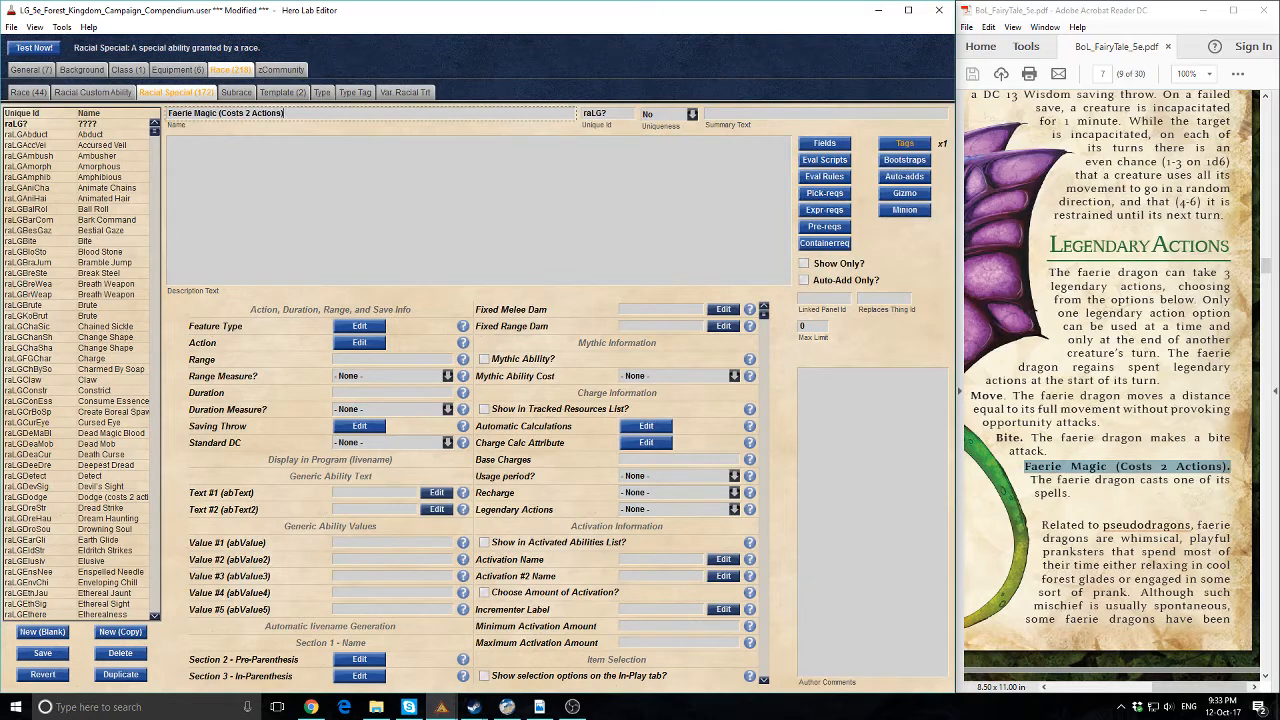
Copy the Faerie Magic text from the PDF into the description as one line and set the unique ID to raLGFaeMag
drag(1072, 494, 1030, 479)
key(ctrl+c)
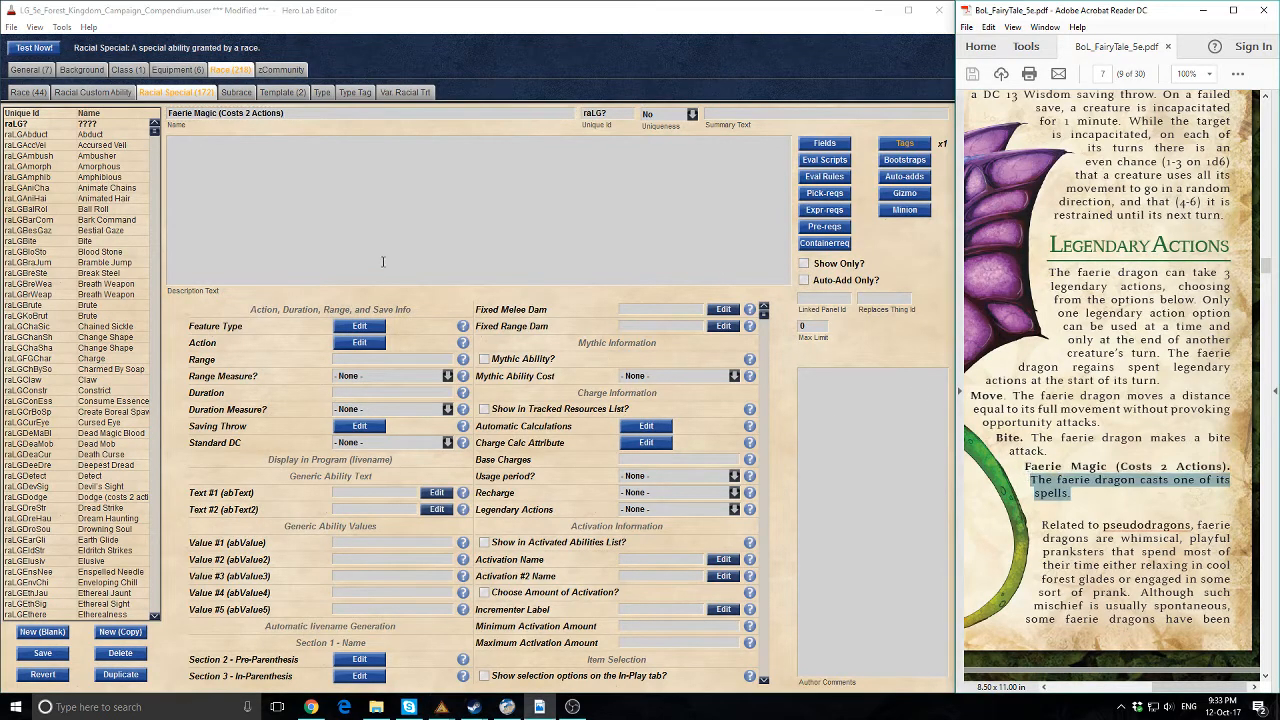
click(364, 218)
key(ctrl+v)
key(End)
key(Delete)
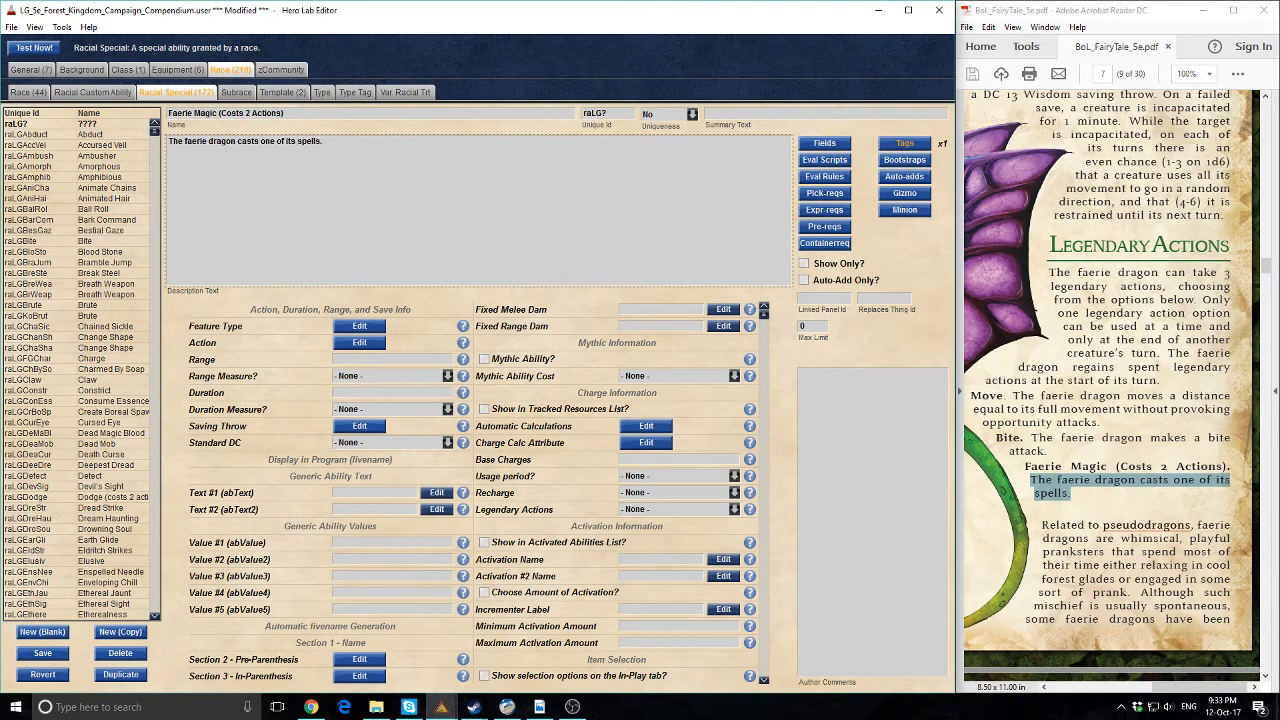
scroll(580, 662, down, 5)
scroll(580, 662, up, 5)
click(620, 112)
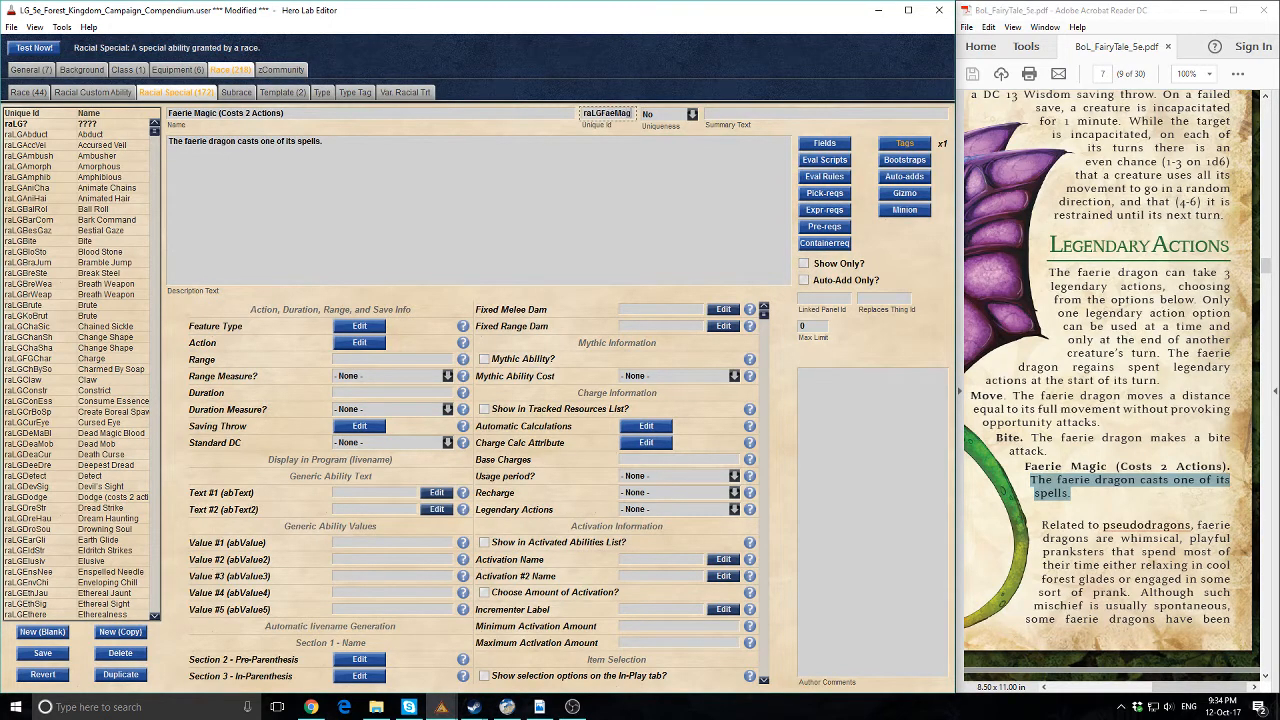
Tag the Faerie Magic ability with the Legendary feature type and assign it an action tag
click(366, 341)
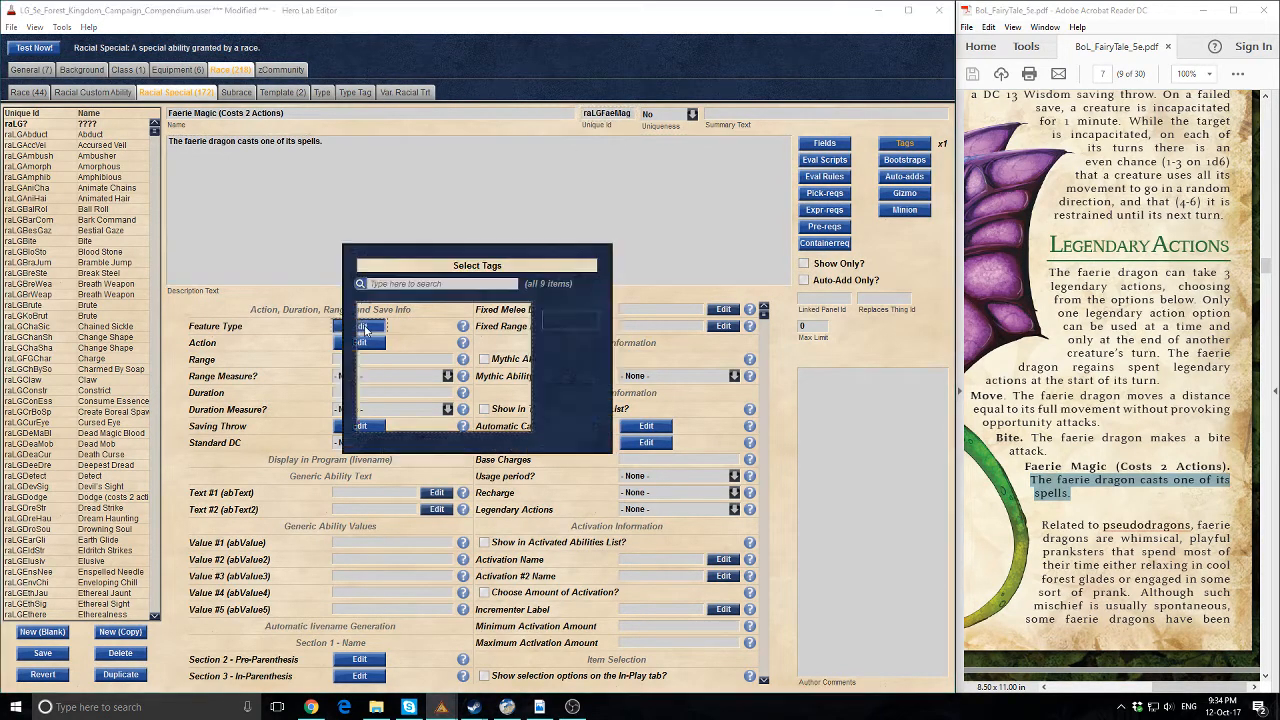
click(389, 352)
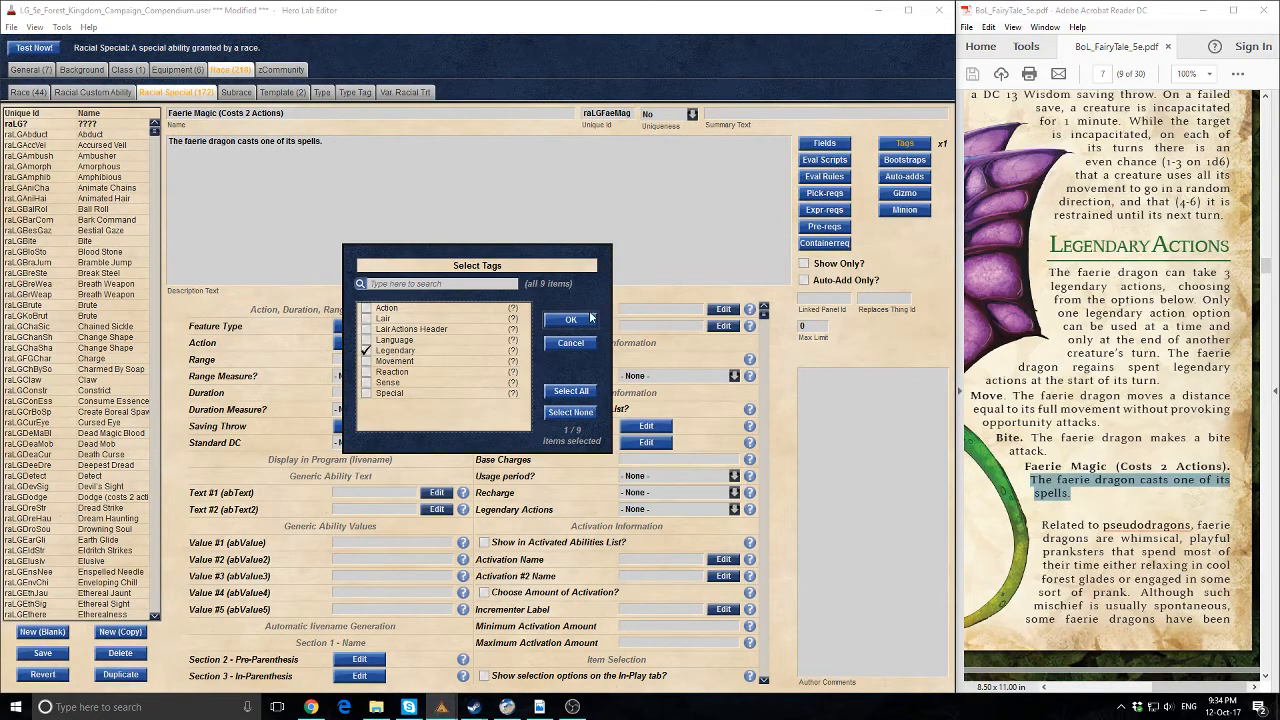
click(567, 322)
click(380, 345)
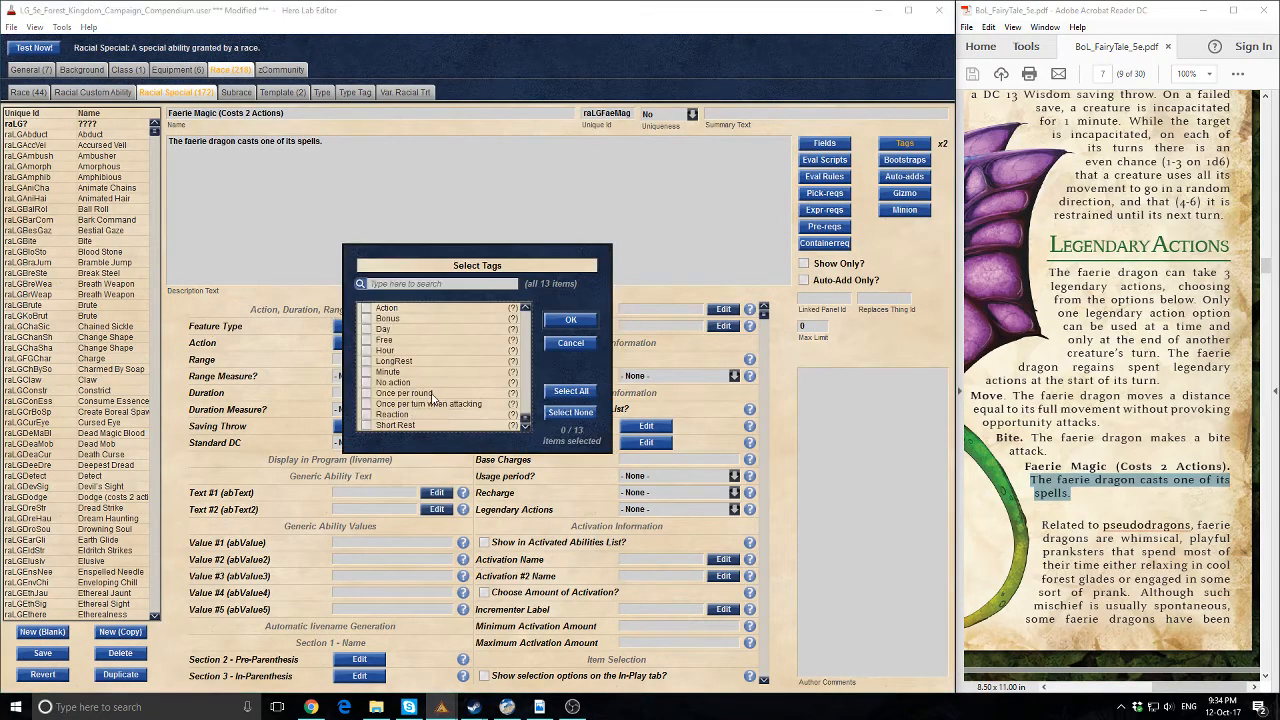
click(570, 319)
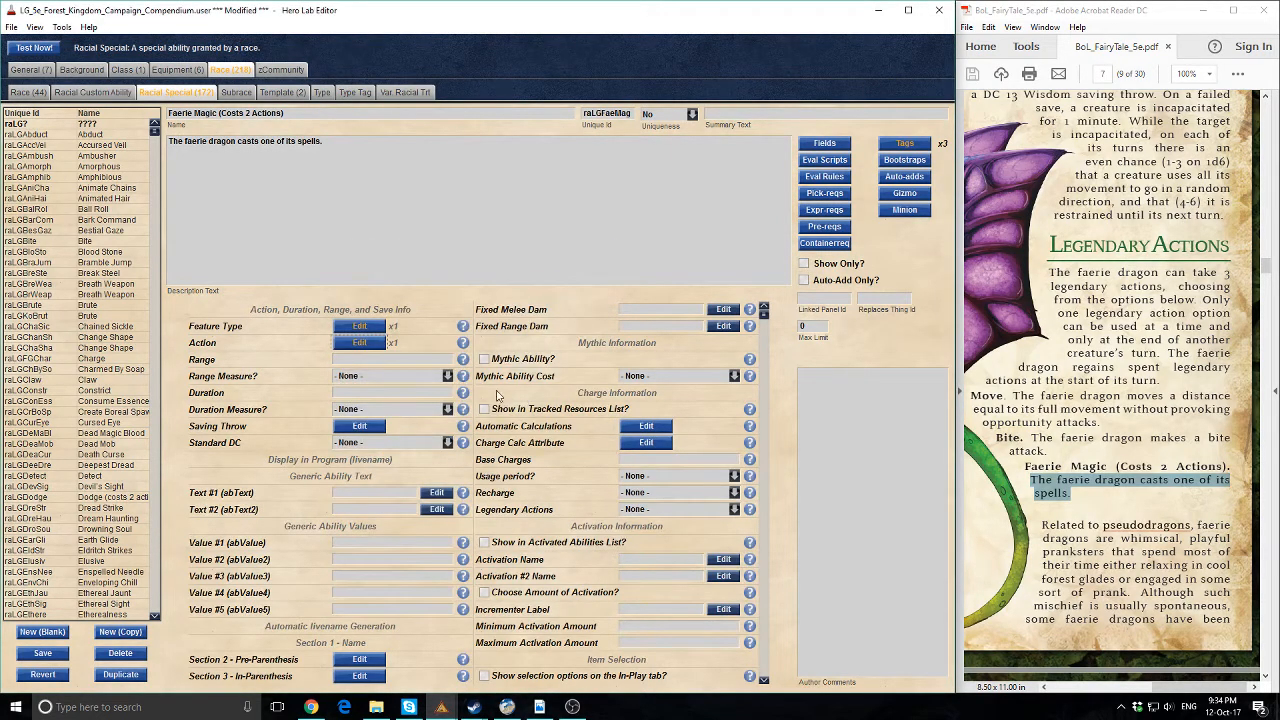
scroll(495, 398, down, 1)
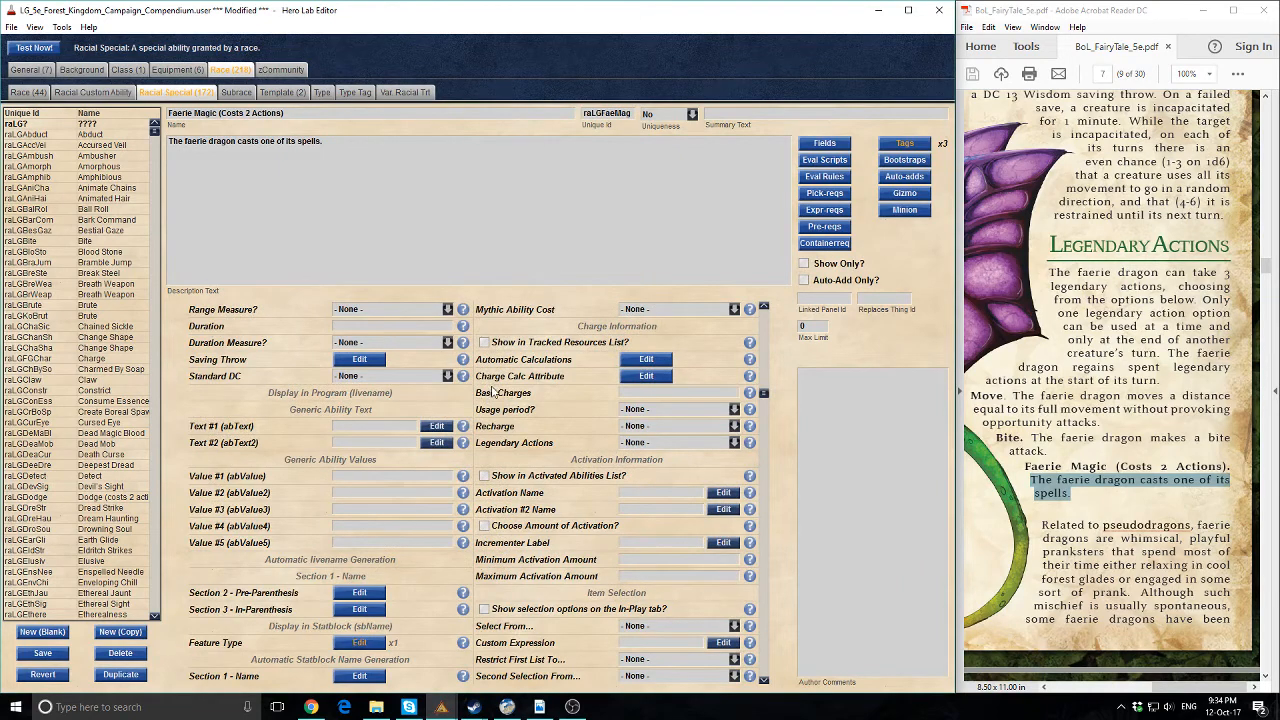
Save the Faerie Magic record and test-compile the data files
key(ctrl+t)
click(436, 378)
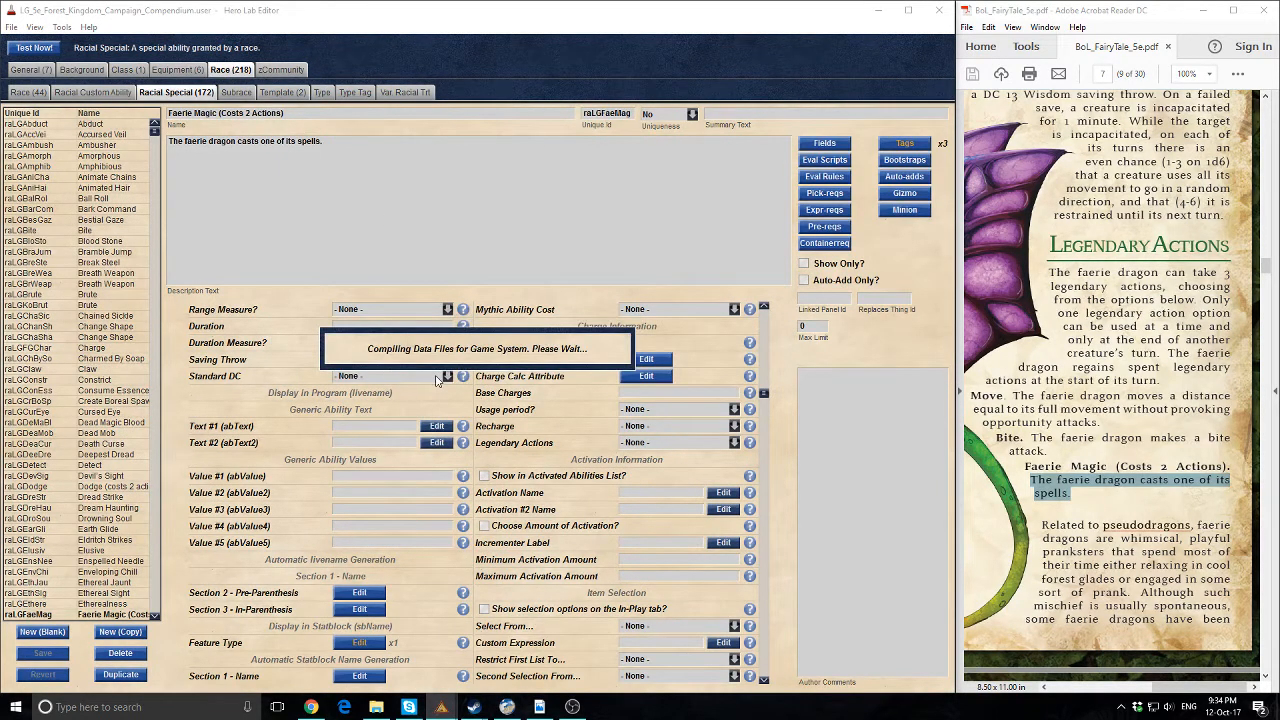
click(479, 365)
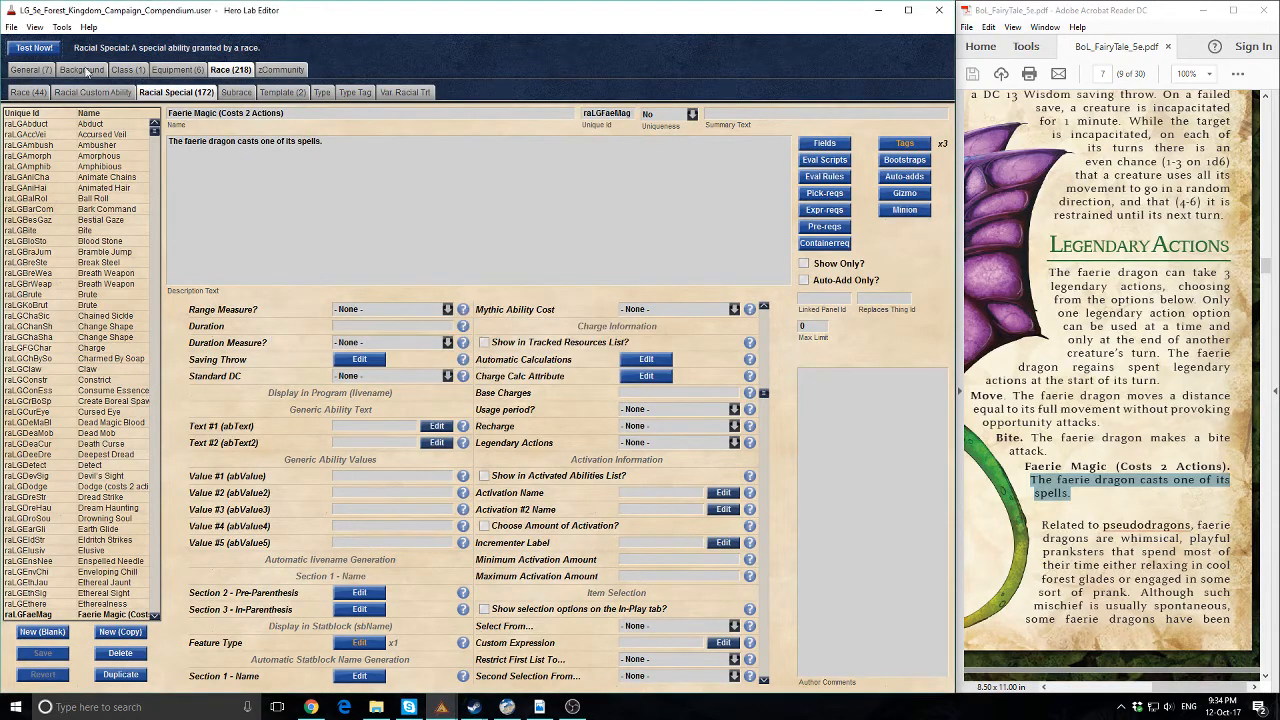
Open the Variegated Faerie Dragon race and add Faerie Magic (Costs 2 Actions) to its racial special abilities
click(27, 93)
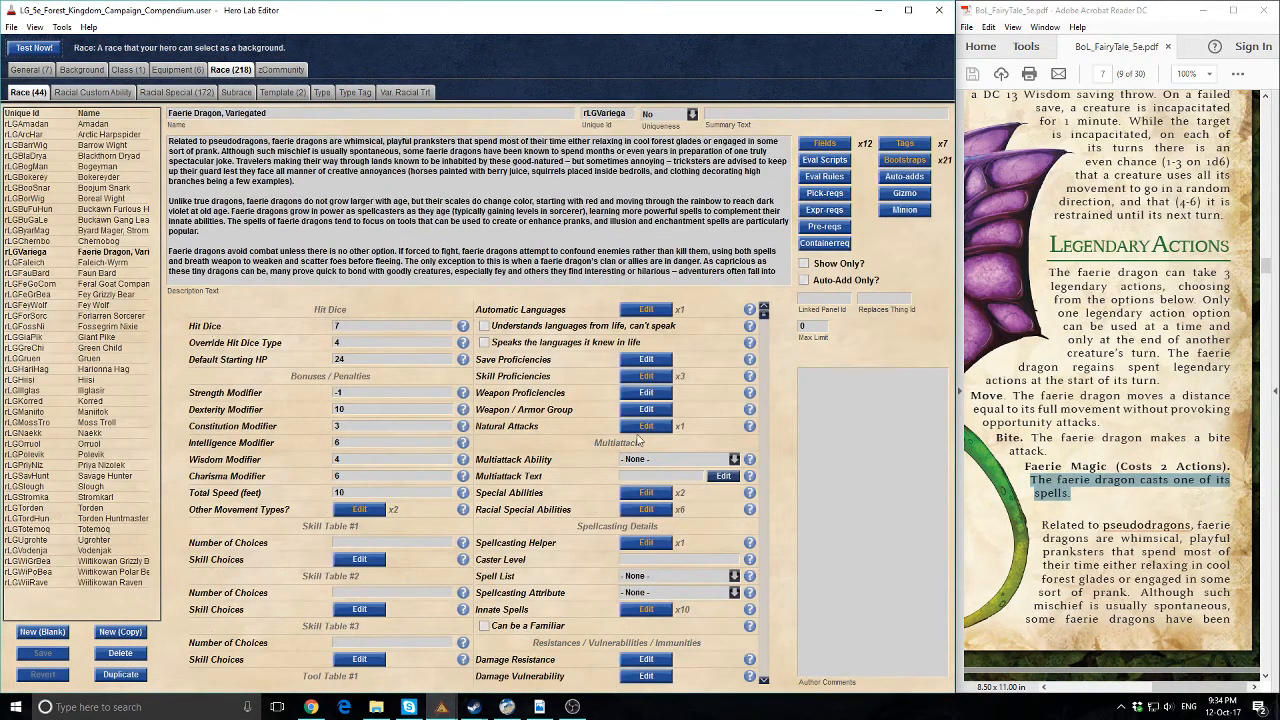
click(646, 509)
click(518, 336)
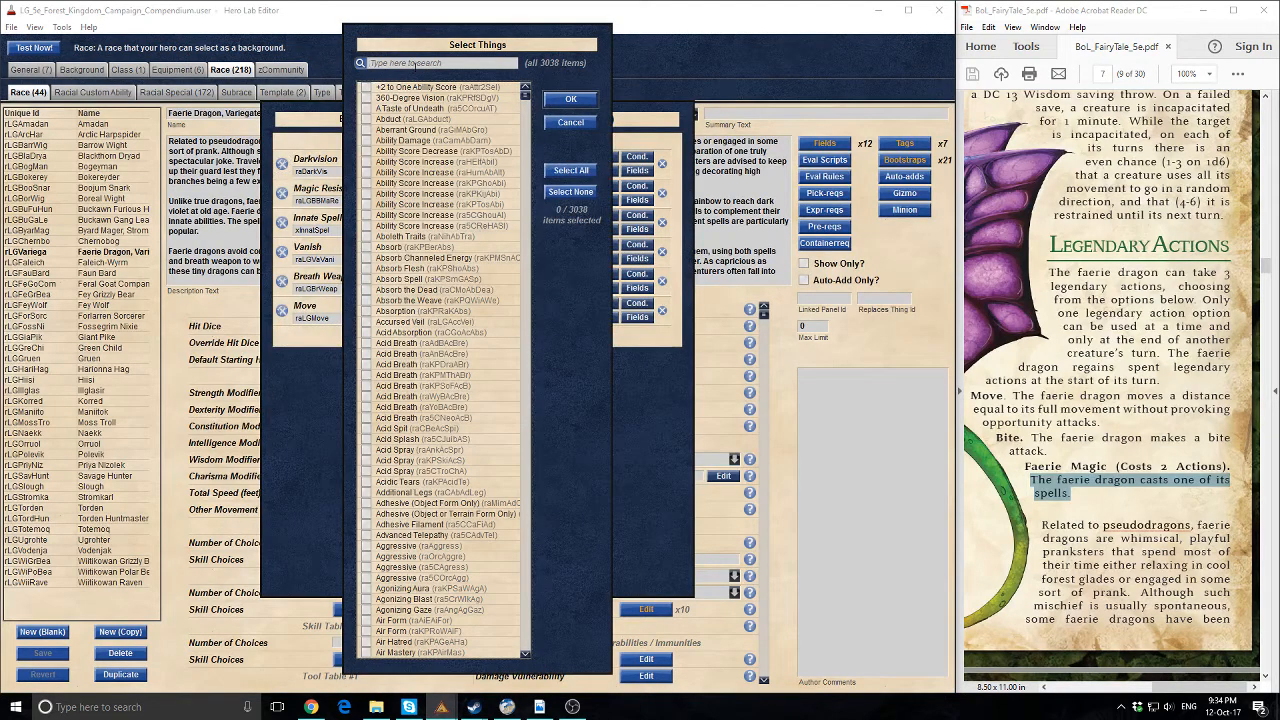
text(Faerie)
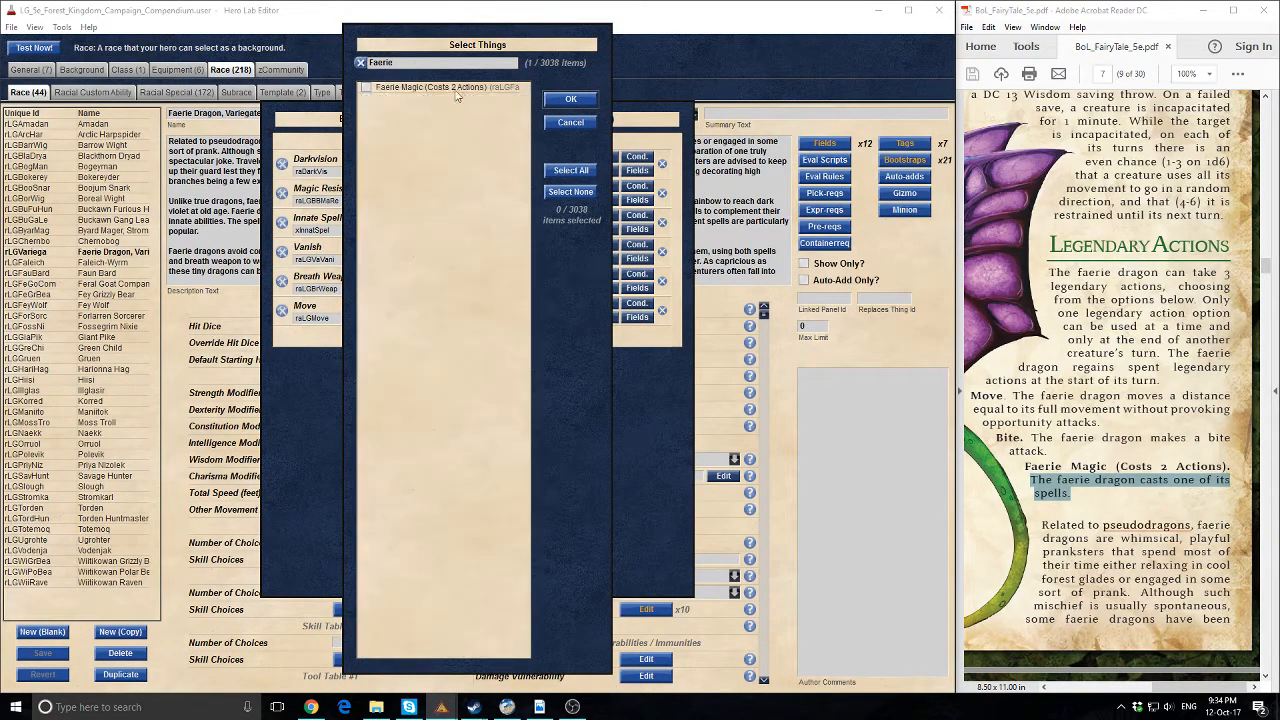
click(440, 89)
click(566, 102)
Add the Bite ability with ID raLGBite to the race's racial specials and accept the ability list
click(460, 364)
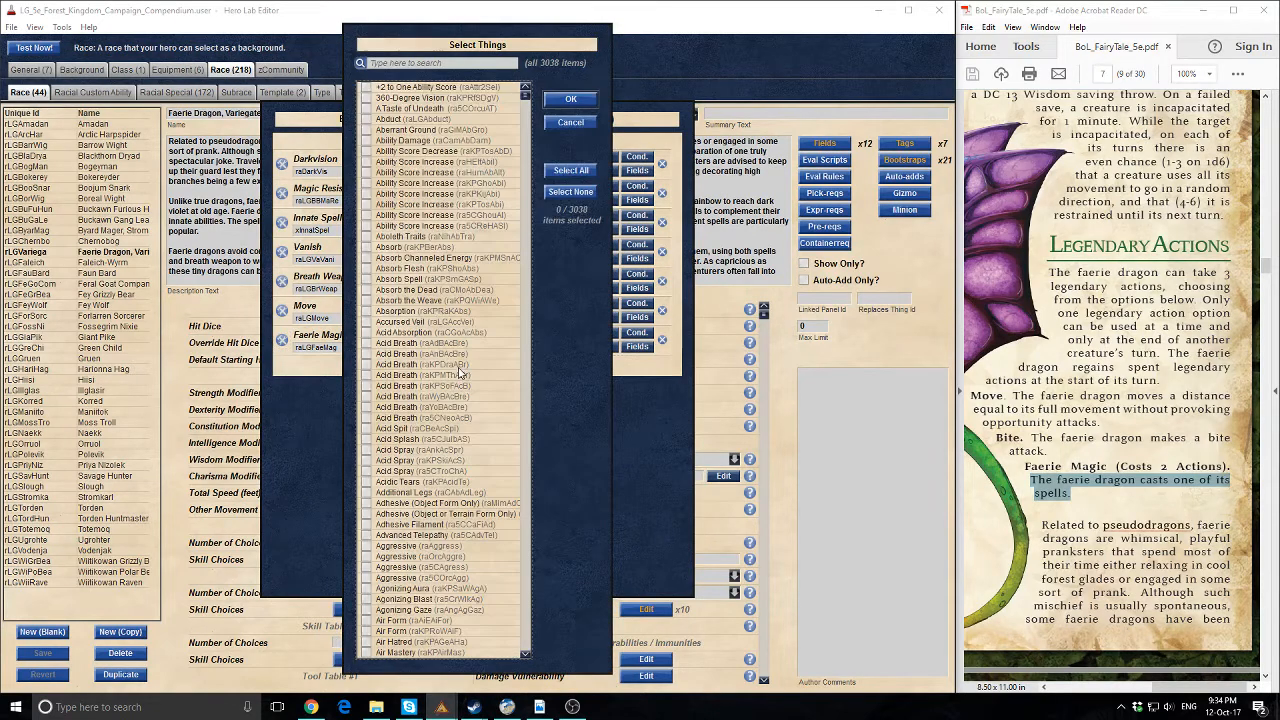
text(Bite)
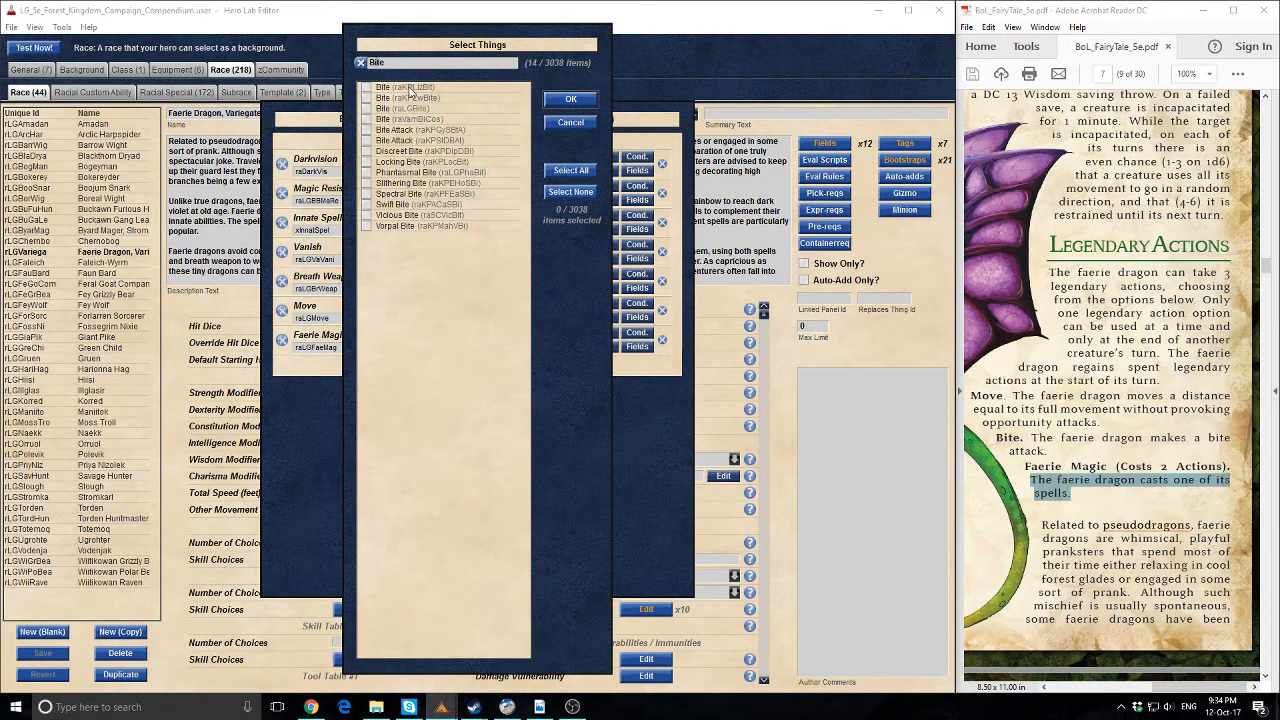
click(412, 108)
click(570, 99)
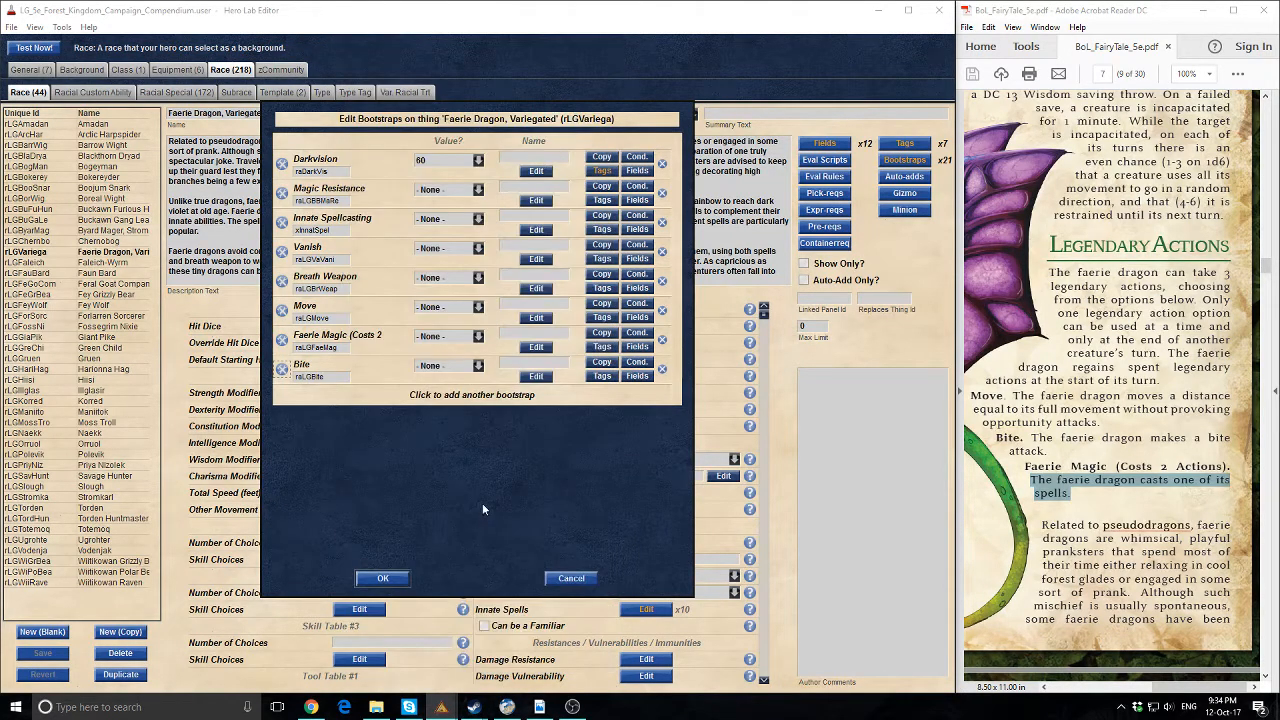
click(378, 580)
Save the Variegated Faerie Dragon race record and test-compile the data files
click(43, 50)
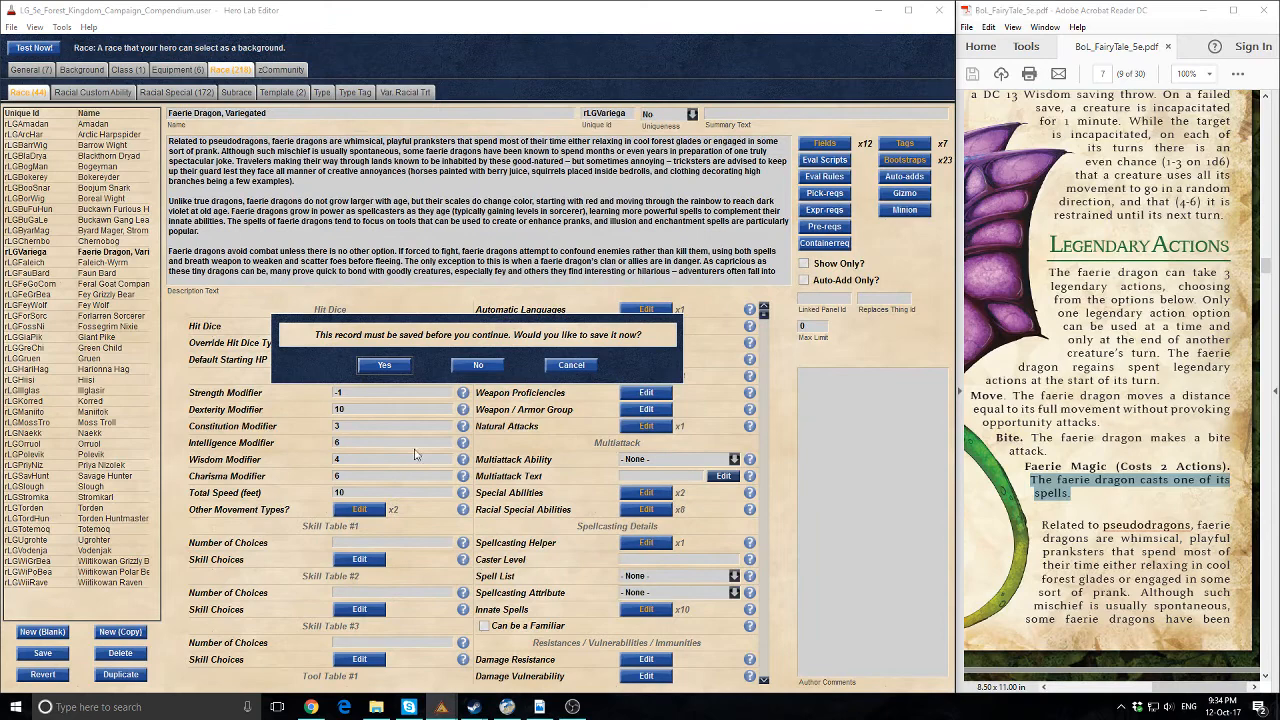
click(389, 362)
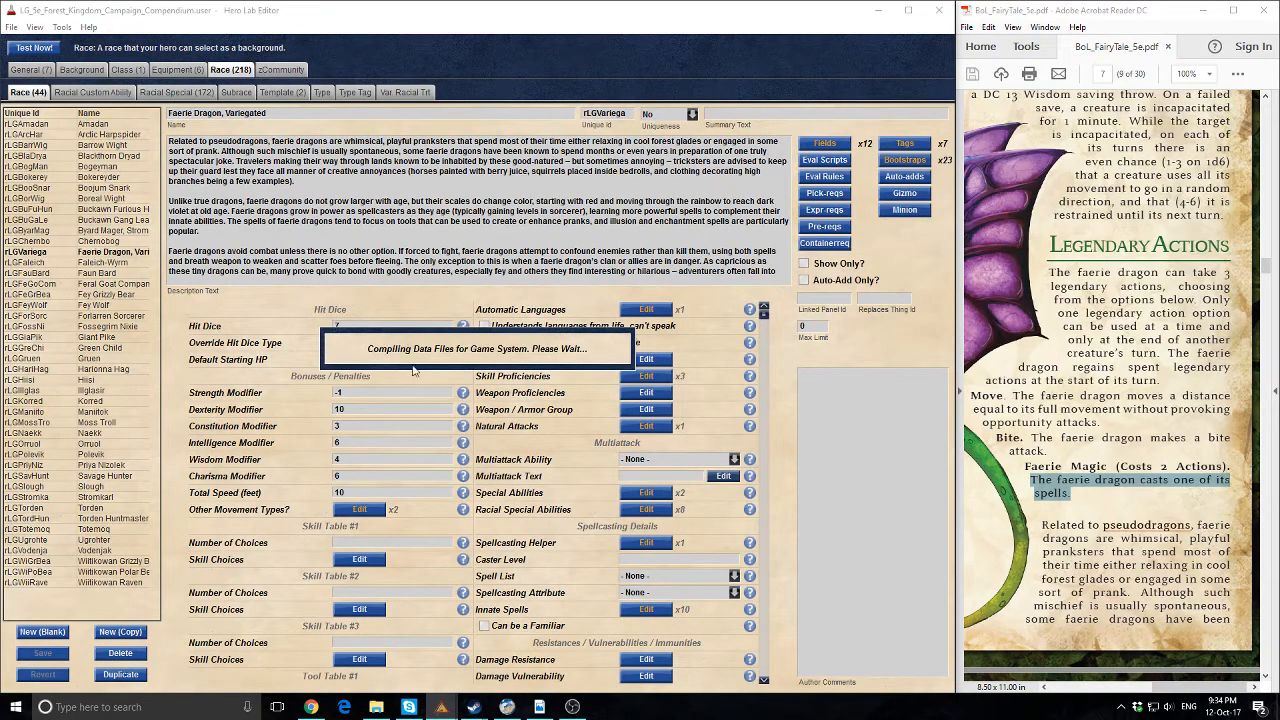
click(425, 384)
click(481, 366)
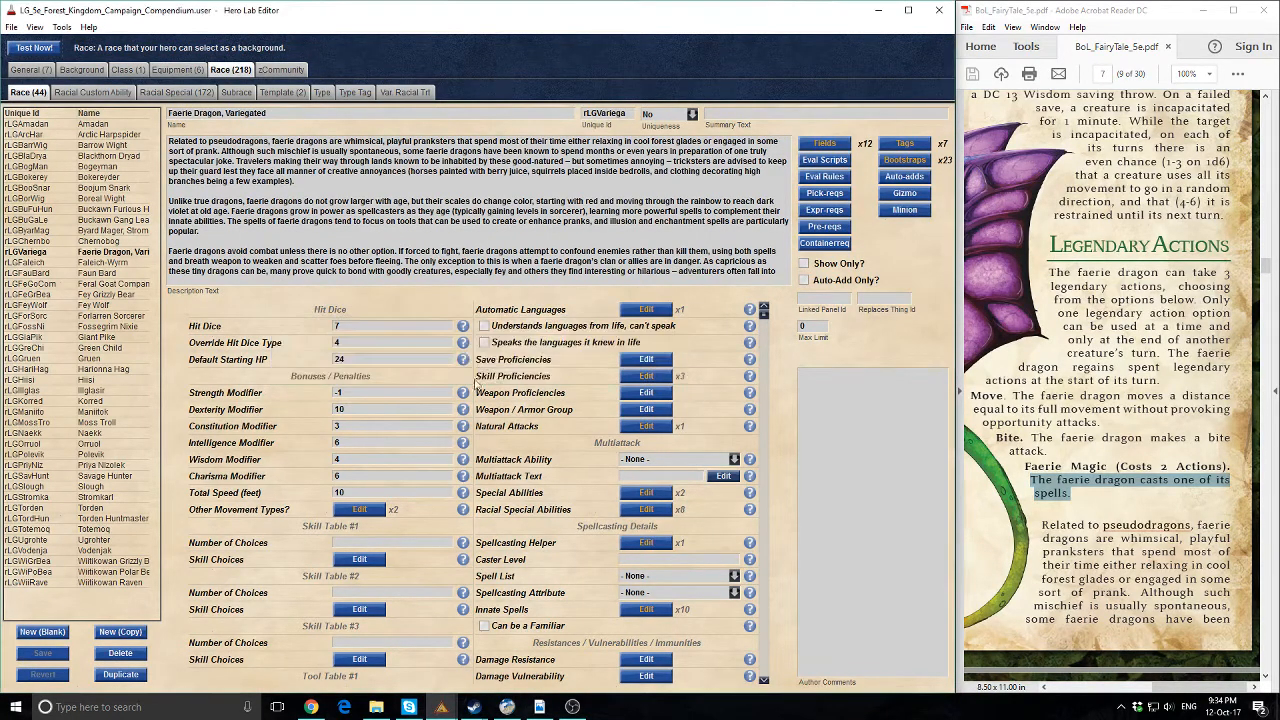
Switch to Hero Lab and compare the Variegated Faerie Dragon's statblock with its entry in the PDF
mouse_move(441, 707)
click(386, 640)
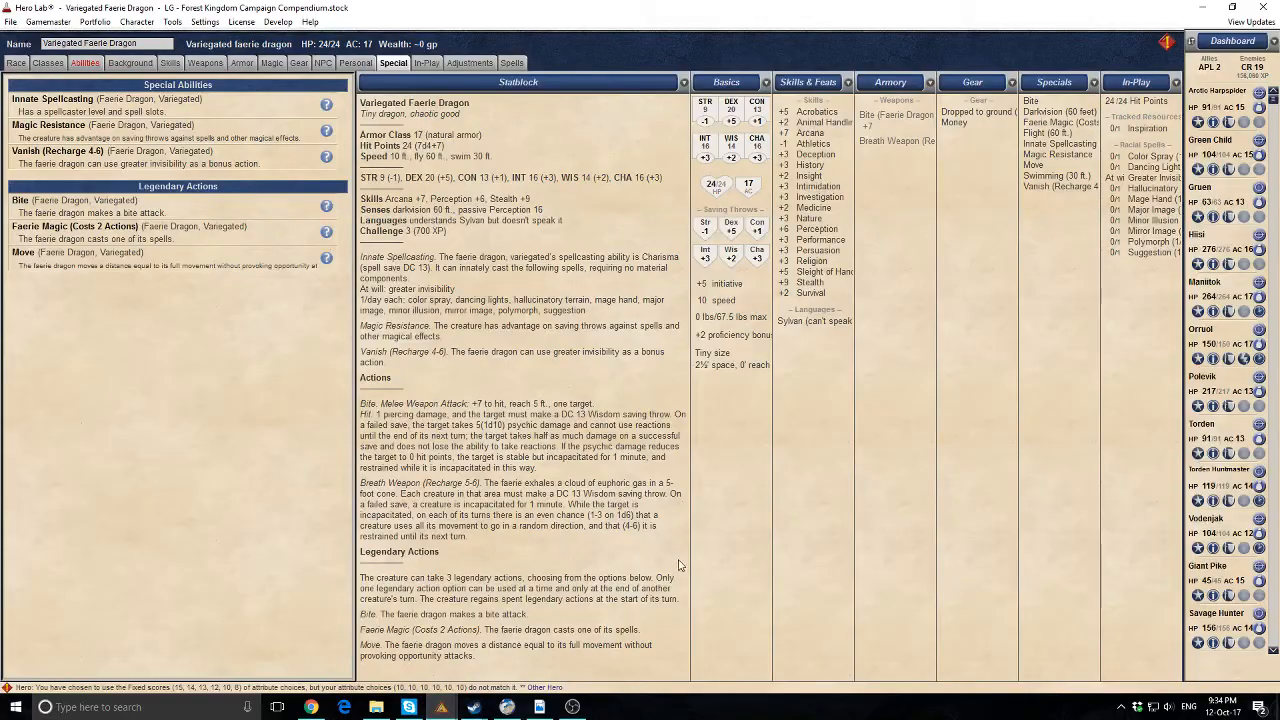
click(539, 707)
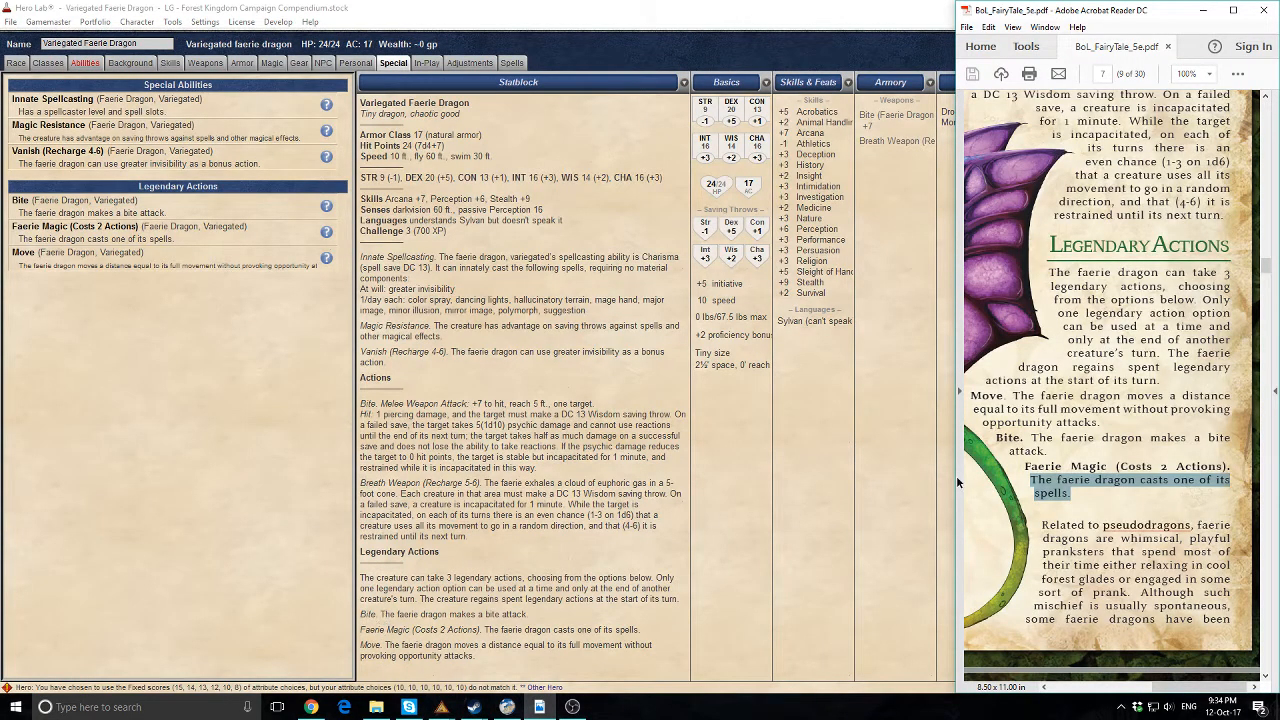
scroll(1122, 638, up, 7)
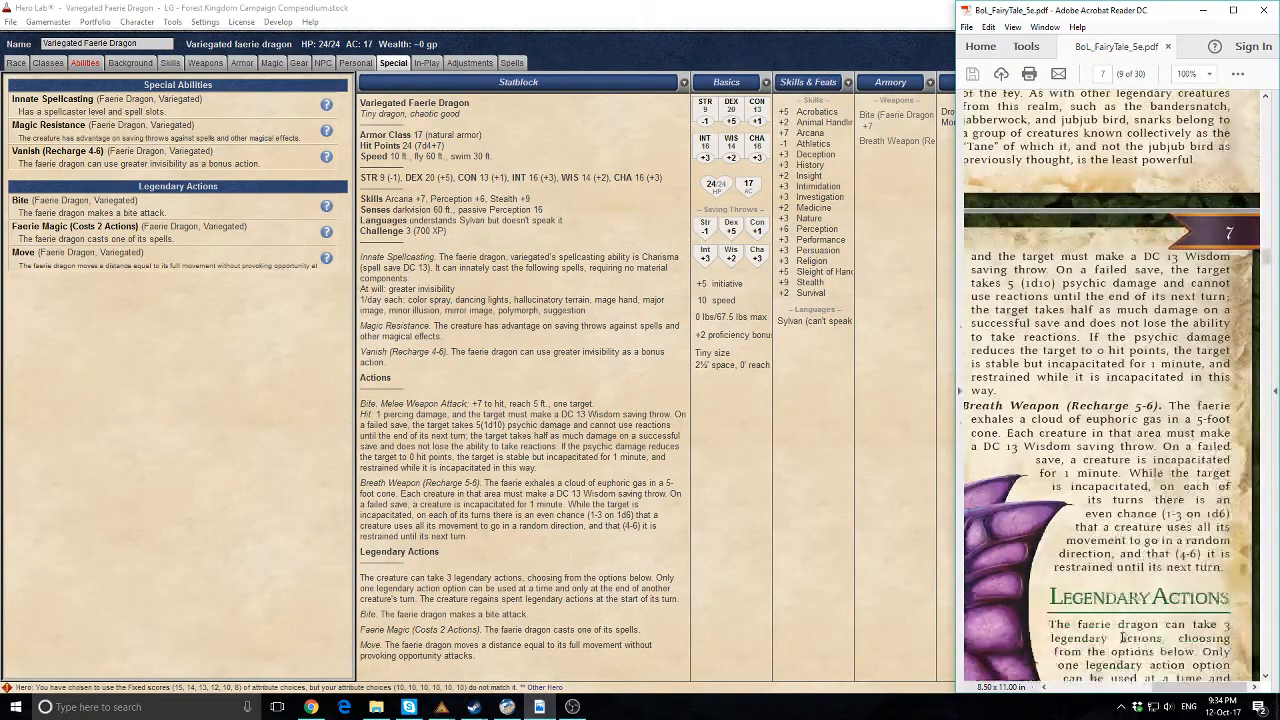
scroll(1122, 638, down, 1)
drag(1168, 687, 1102, 687)
scroll(1104, 577, down, 5)
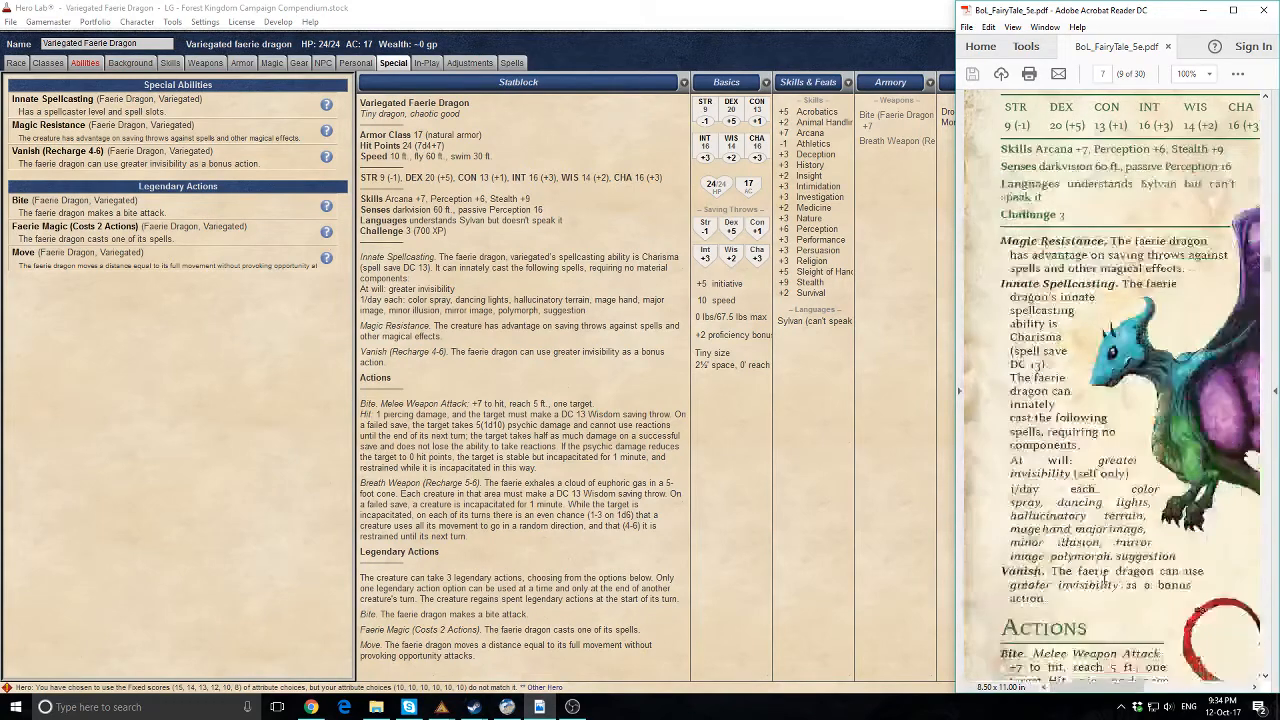
scroll(1104, 575, down, 3)
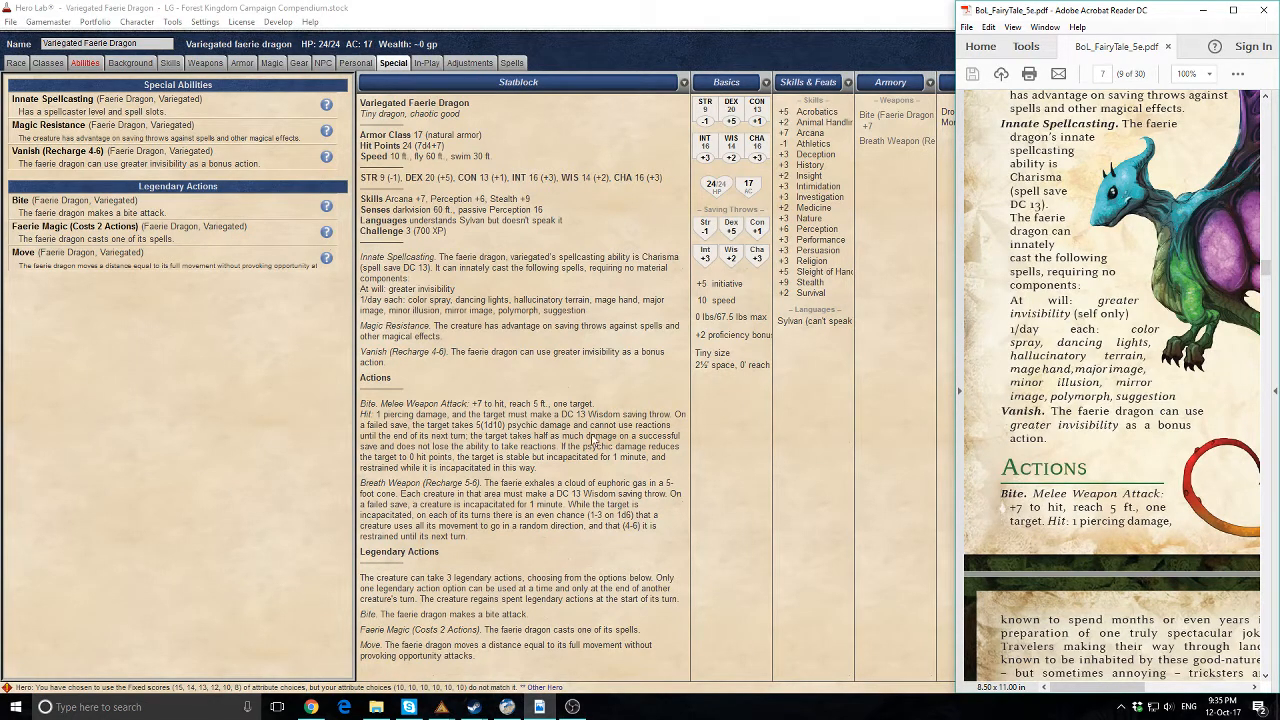
scroll(1000, 390, up, 2)
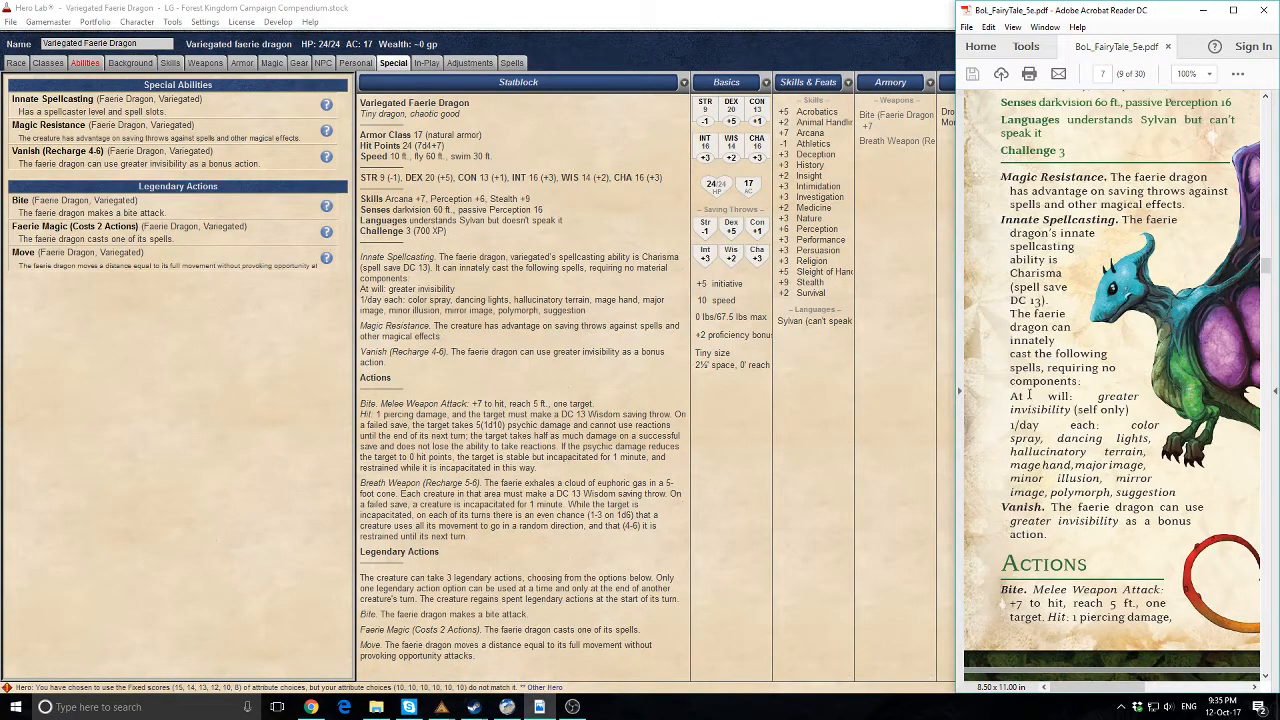
scroll(1100, 390, up, 7)
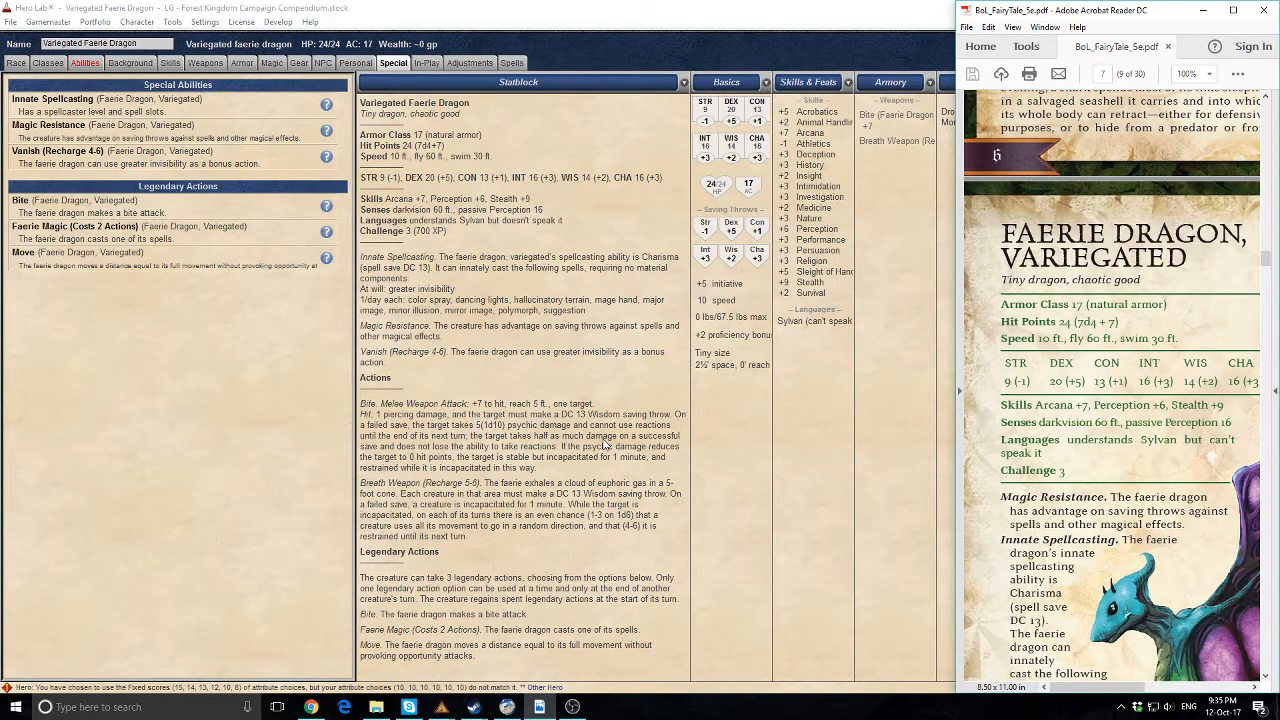
Browse the stock files in Hero Lab's 5e data folder through the portfolio save dialog without saving
click(624, 14)
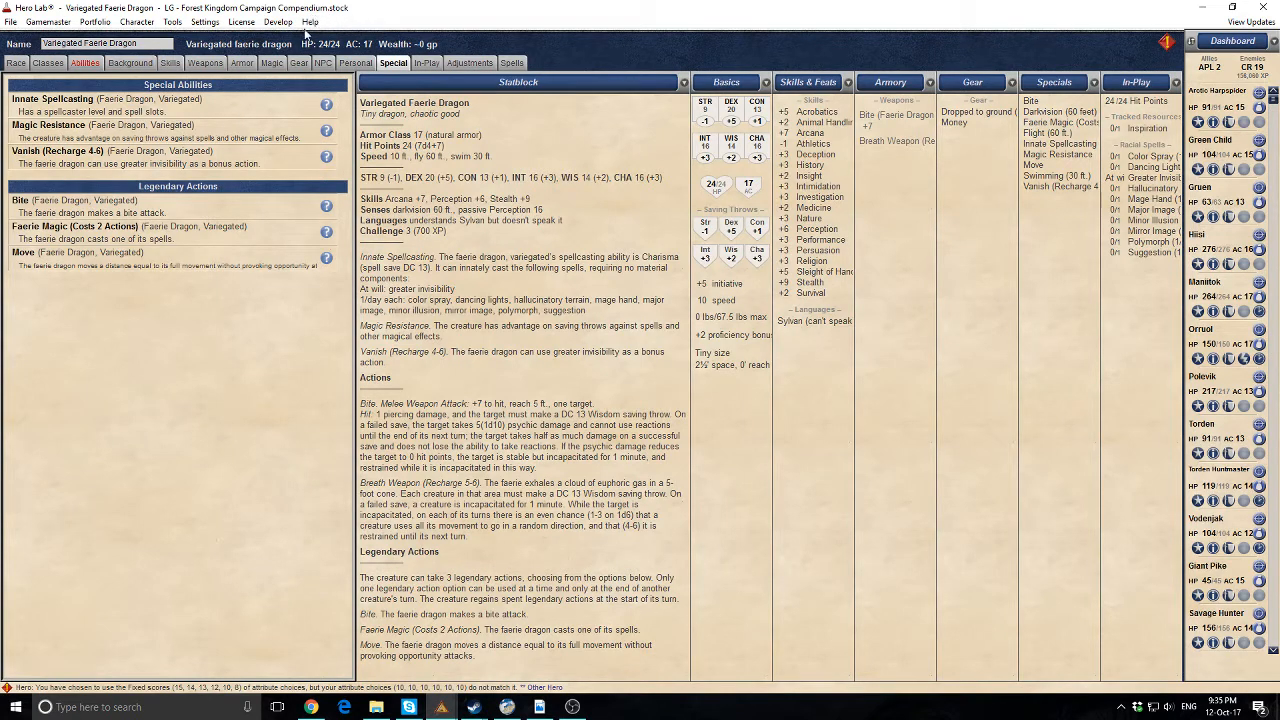
click(9, 22)
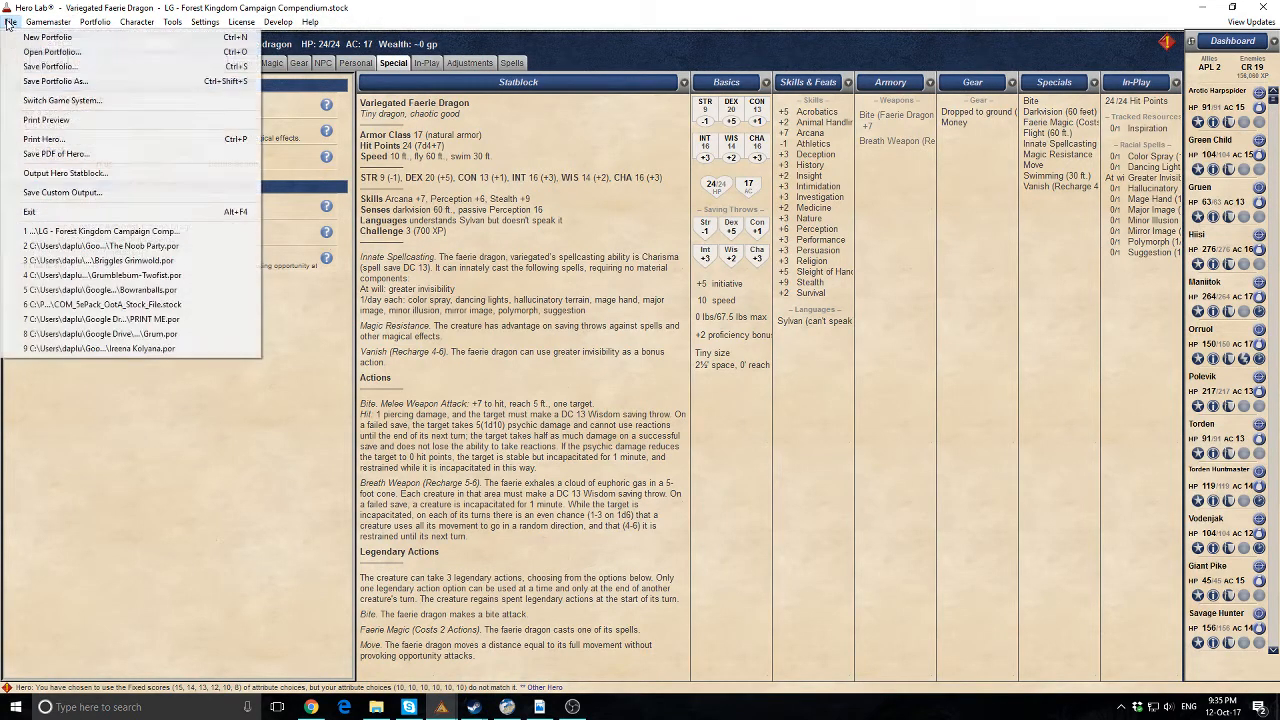
click(55, 82)
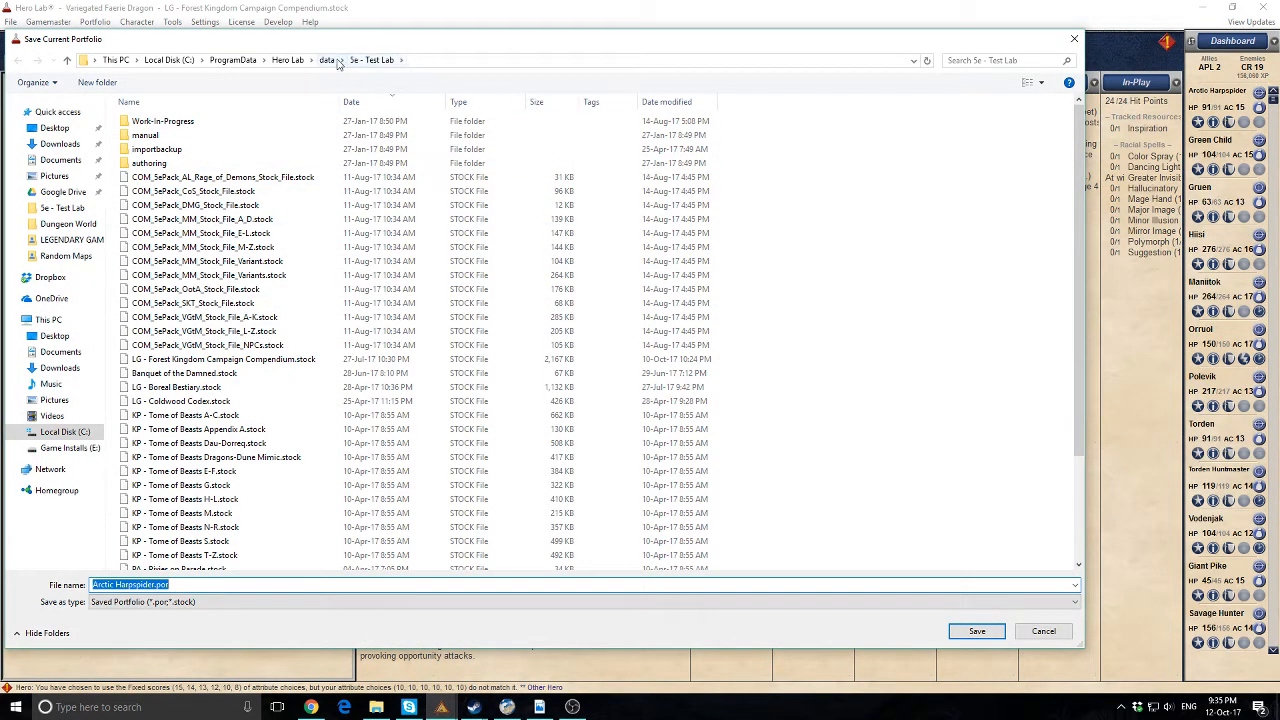
click(328, 60)
double_click(145, 137)
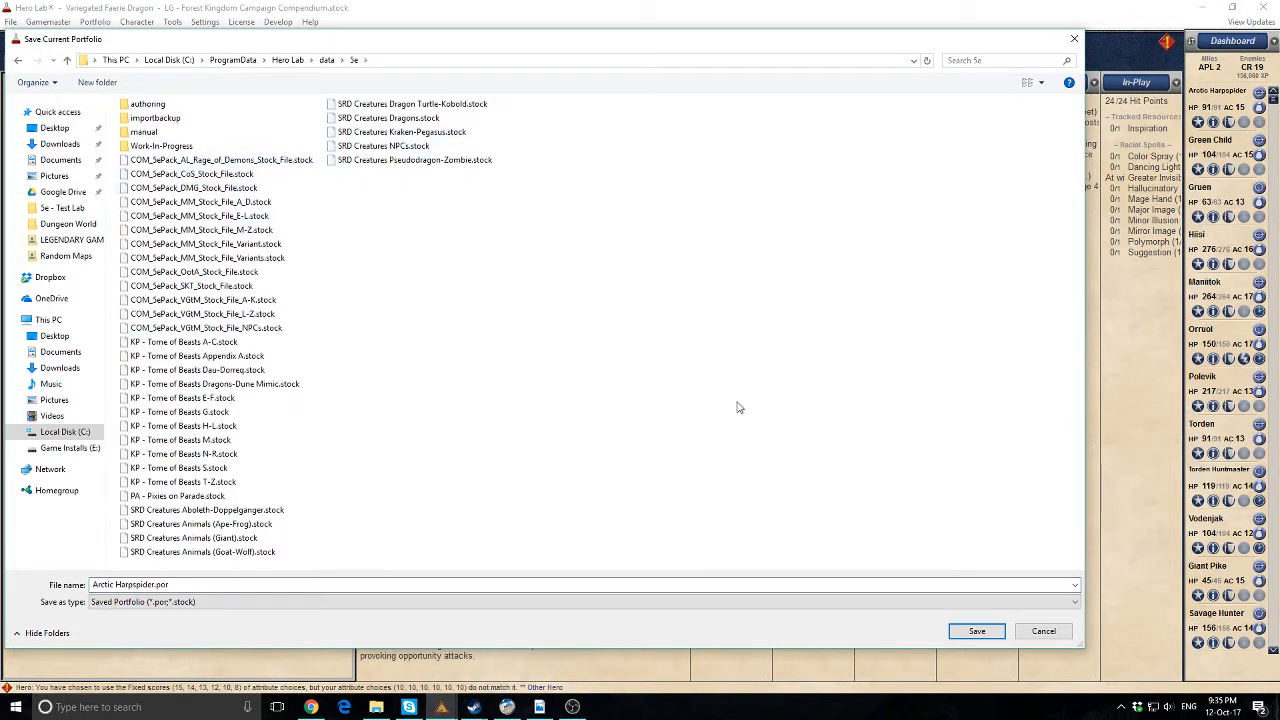
click(1040, 630)
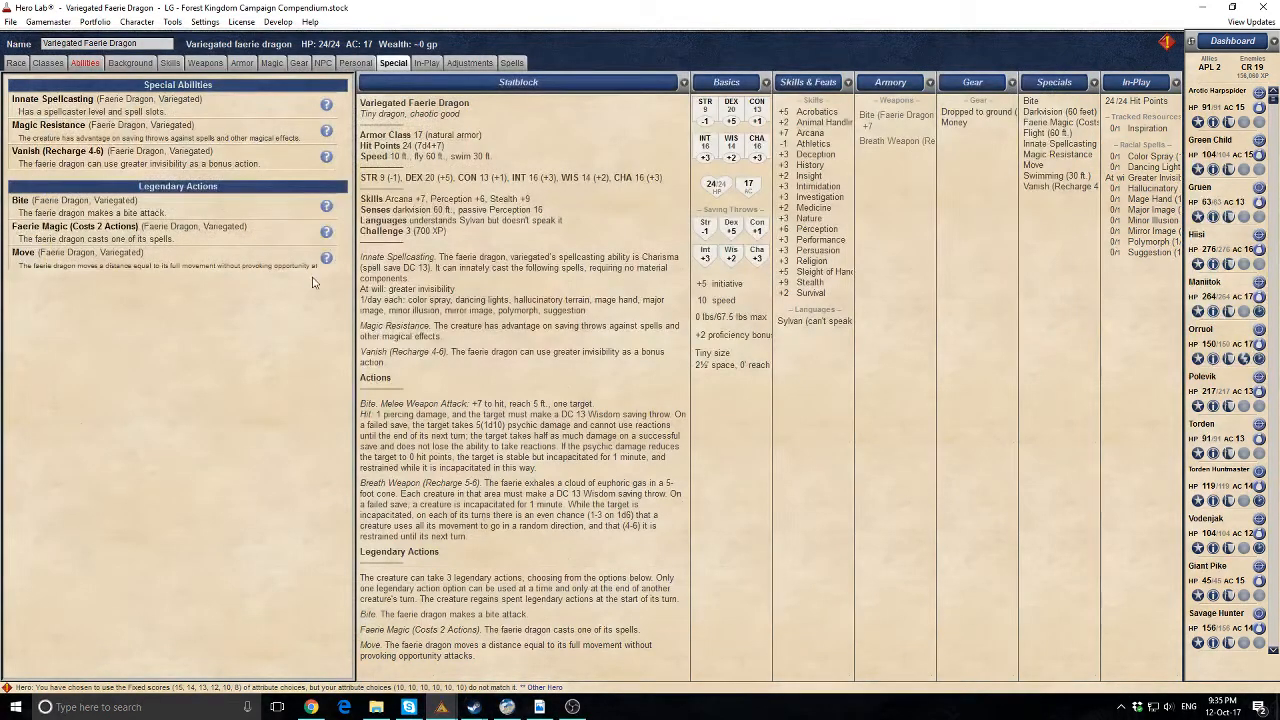
Search the Encounter Builder's available characters for the faerie dragon and for Variegated, and close the builder
click(48, 23)
click(86, 37)
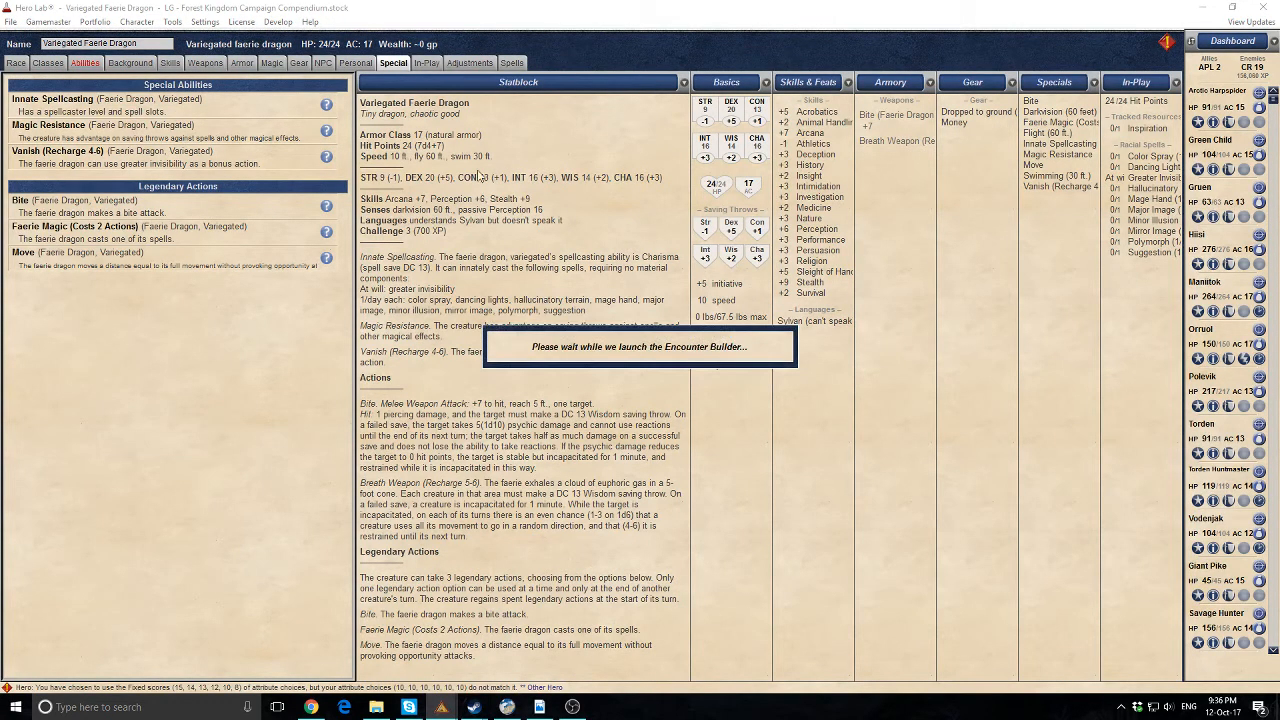
click(337, 197)
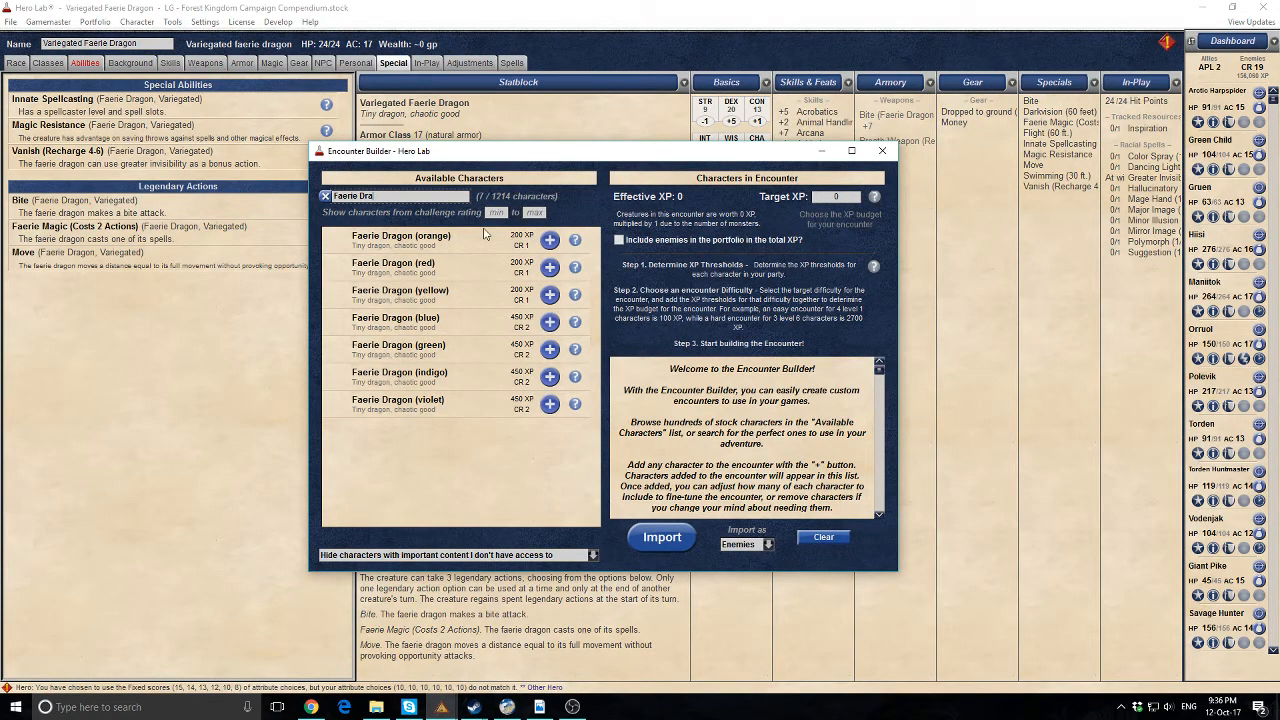
drag(378, 197, 330, 197)
key(BackSpace)
text(Var)
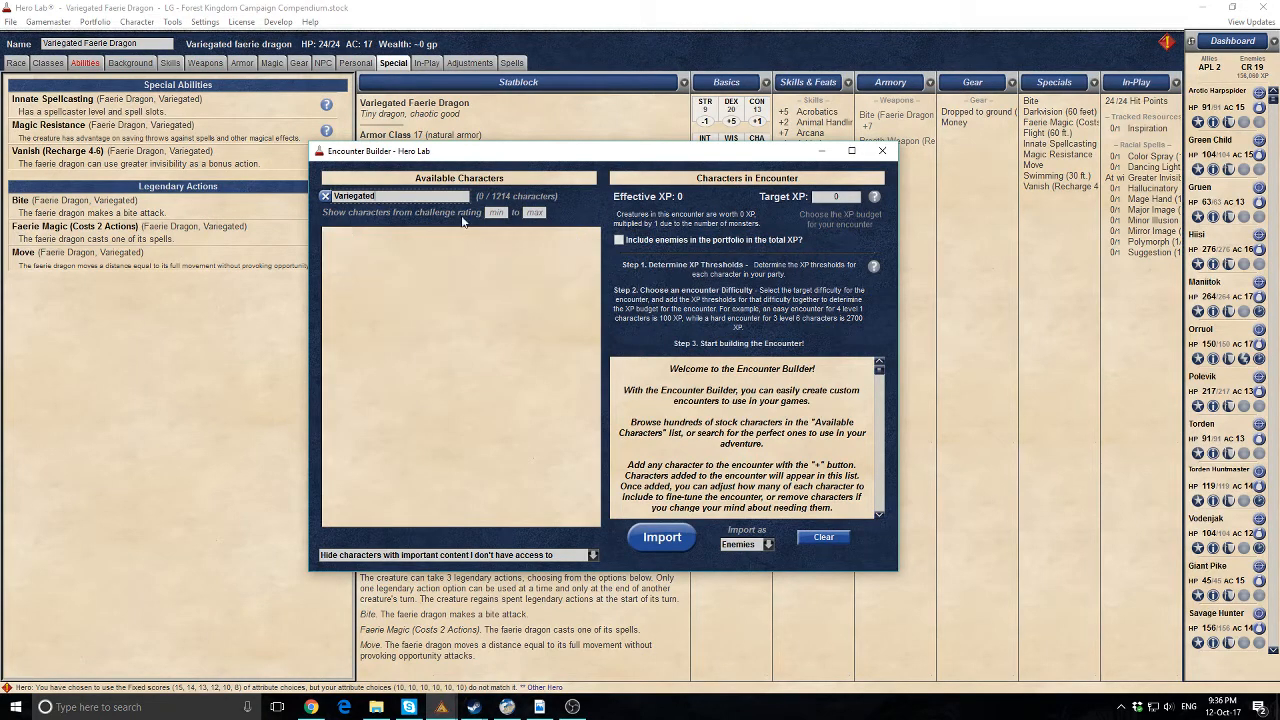
key(ctrl+a)
text(Va)
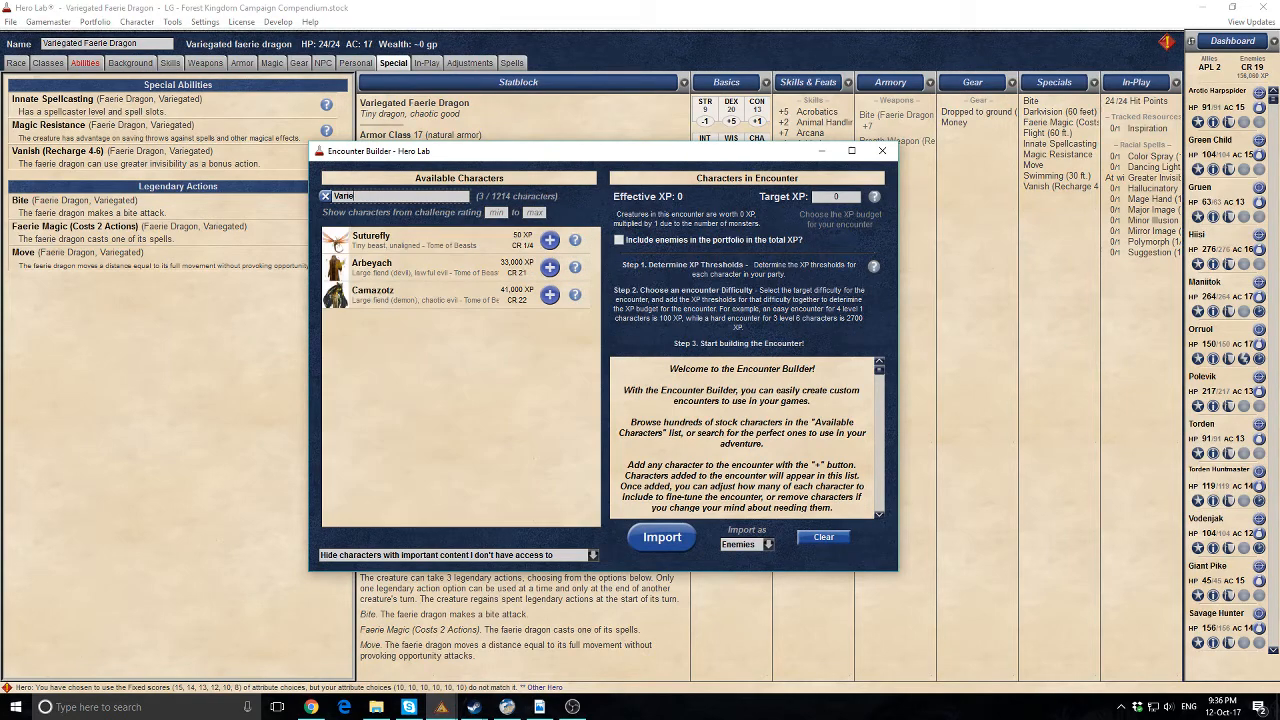
click(883, 151)
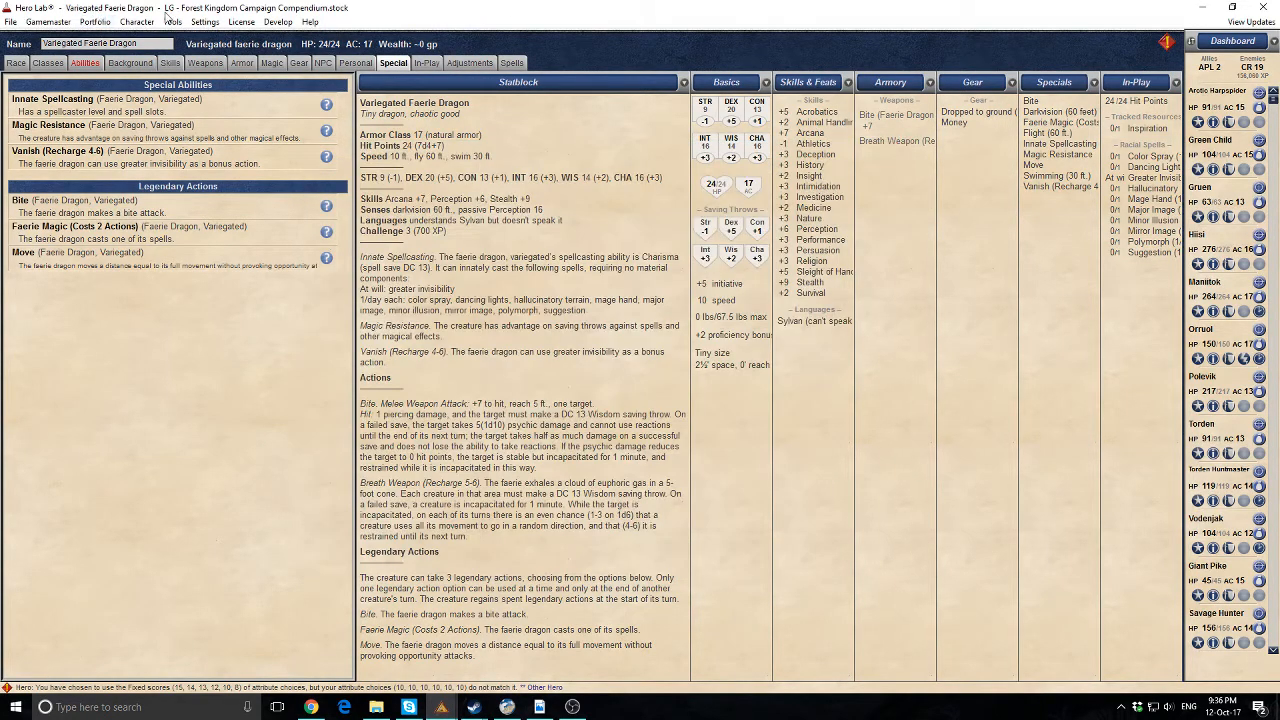
Review the enabled content sources in the Variegated Faerie Dragon's hero configuration
click(137, 22)
click(166, 90)
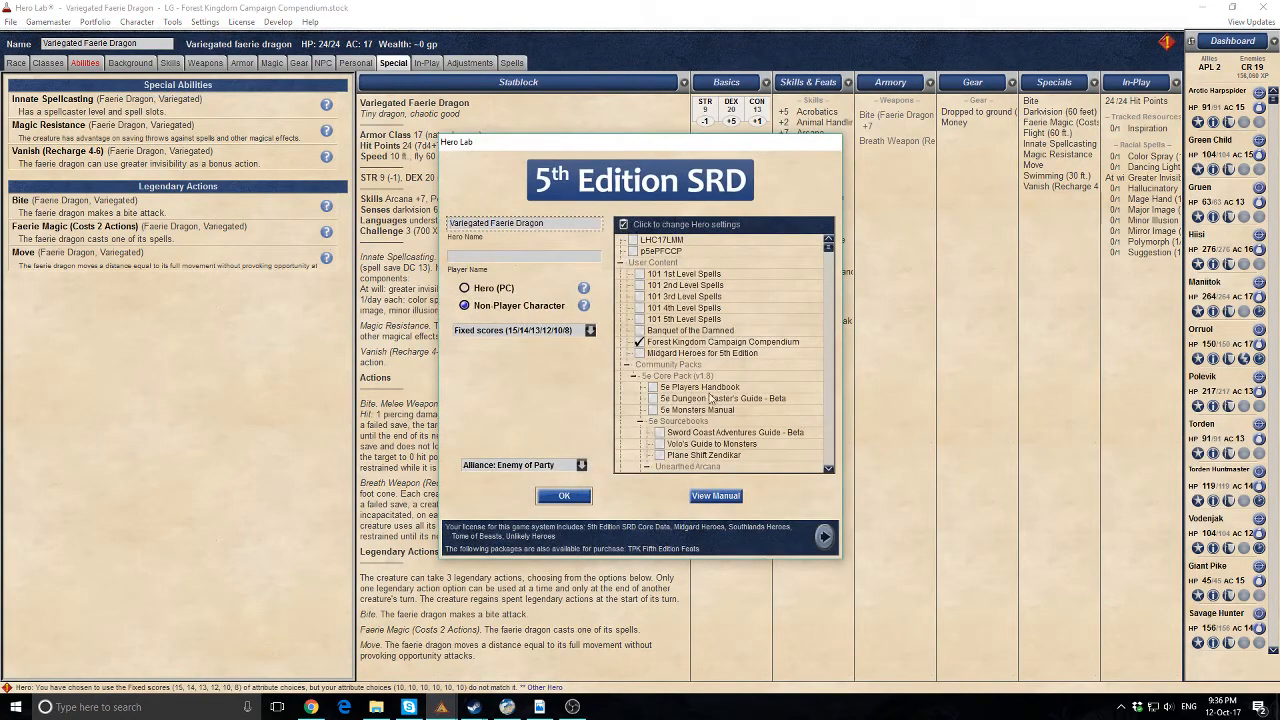
click(561, 496)
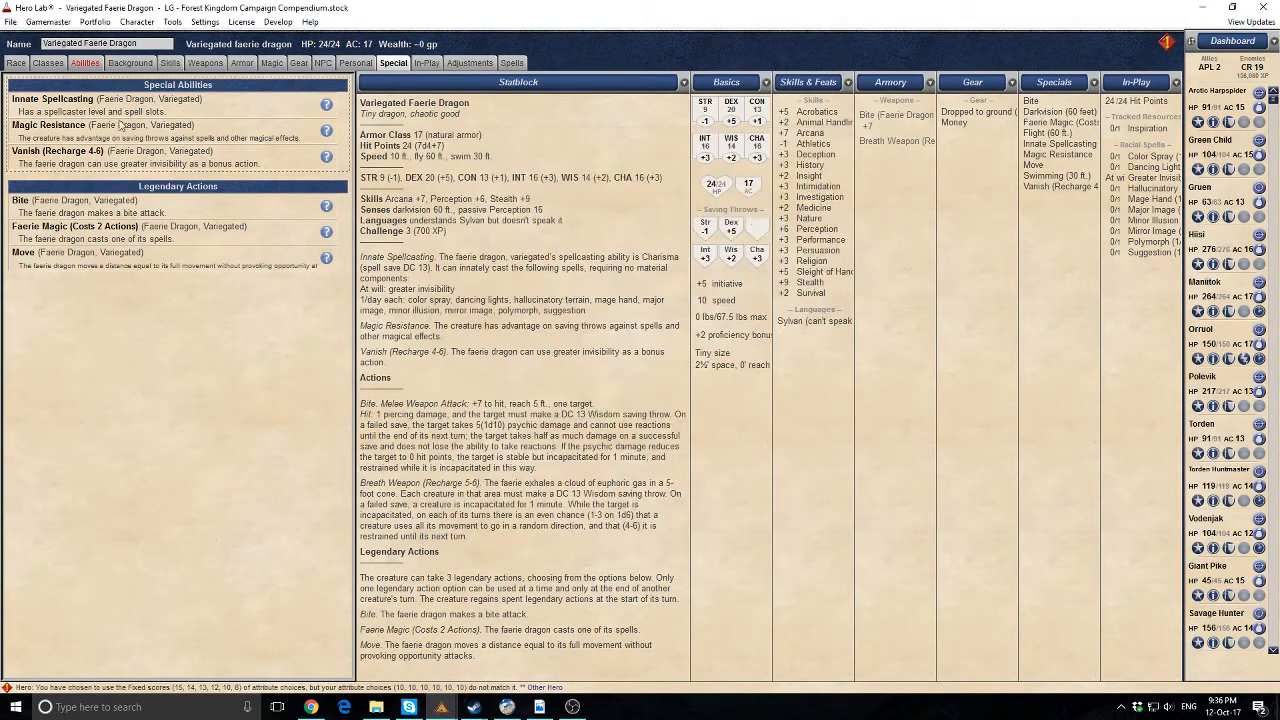
Look up the existing Faerie Dragon entries in the Encounter Builder to check their naming format
click(48, 22)
click(63, 38)
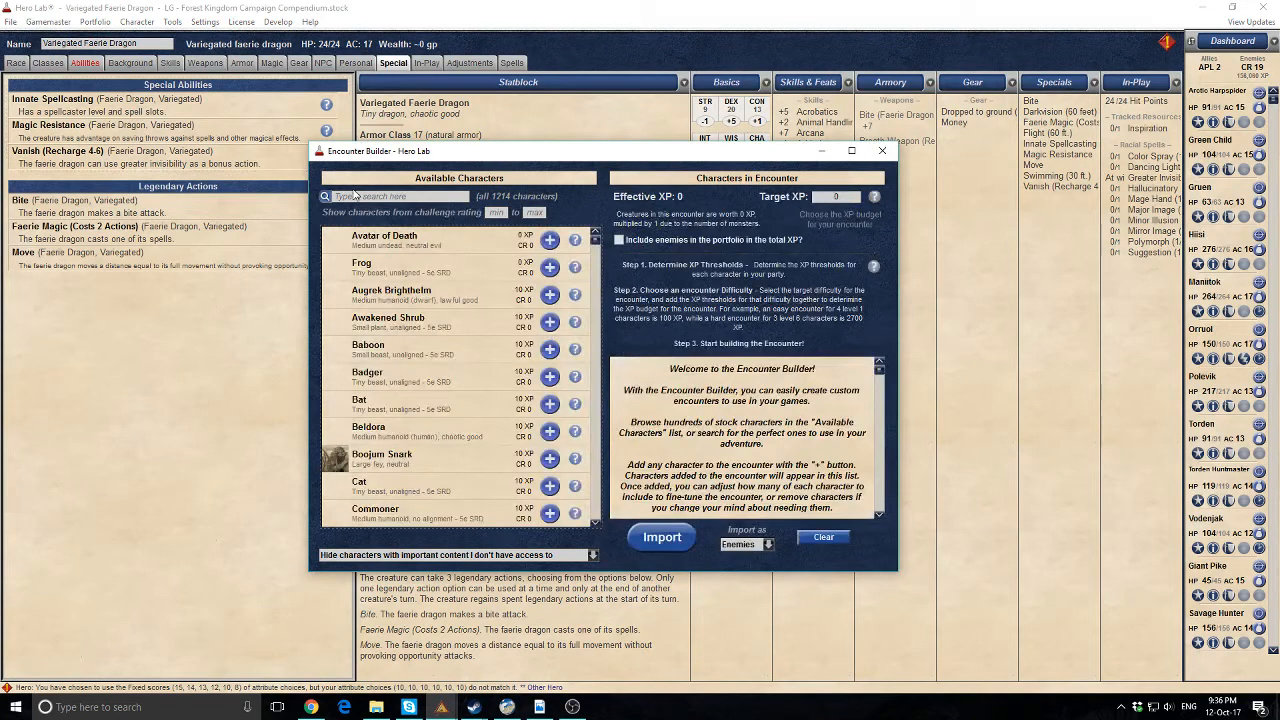
click(357, 197)
text(Faerie)
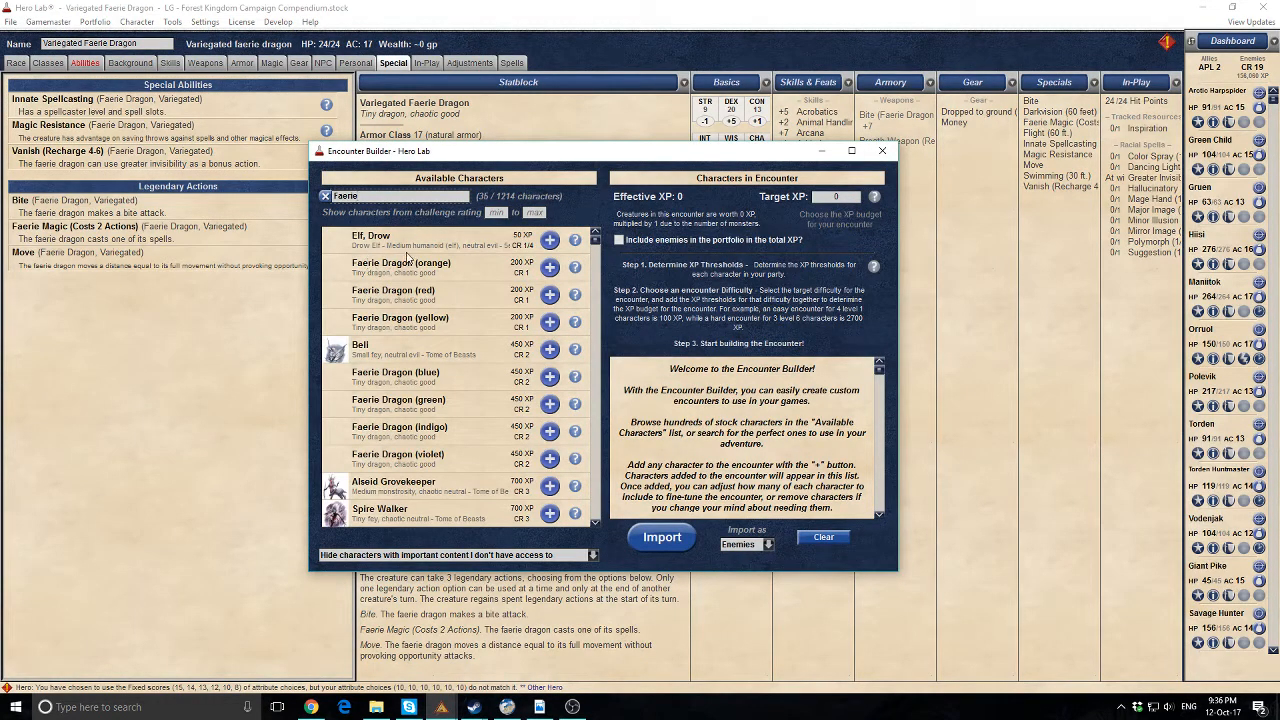
scroll(473, 445, down, 5)
scroll(473, 445, up, 1)
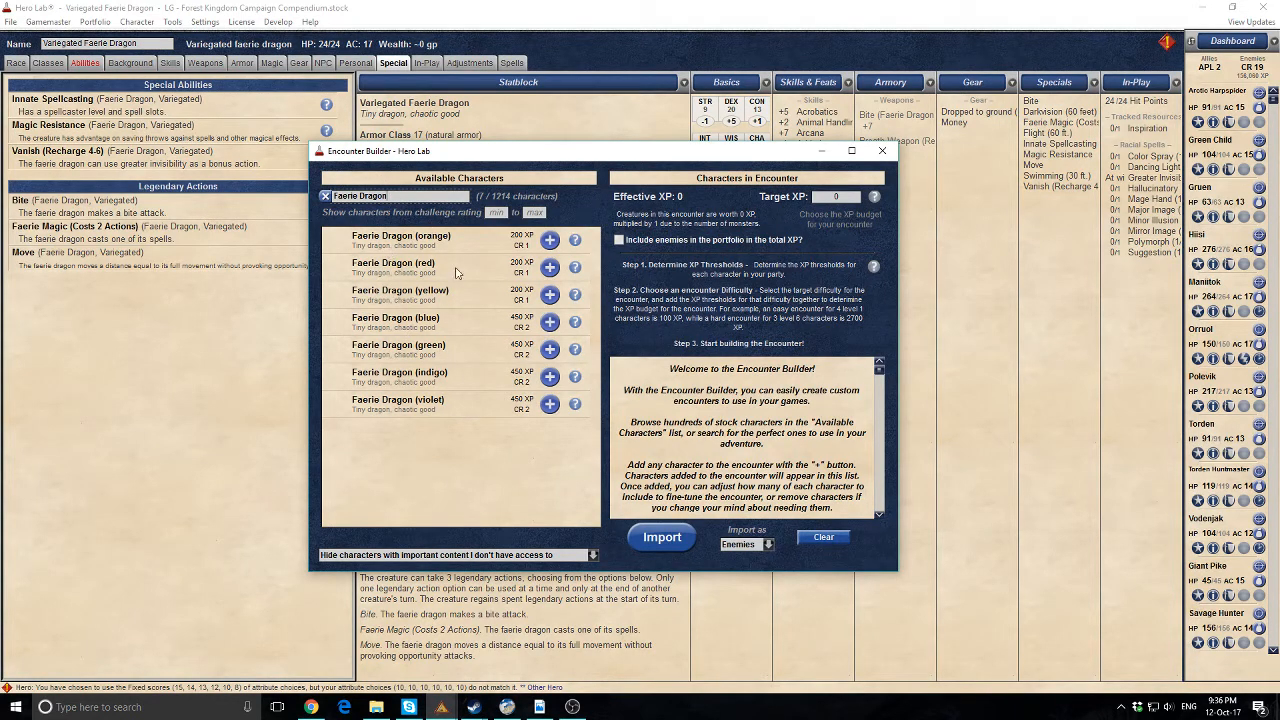
click(882, 150)
Switch to Hero Lab Editor and rename the race as Faerie Dragon (Variegated)
click(442, 707)
click(510, 645)
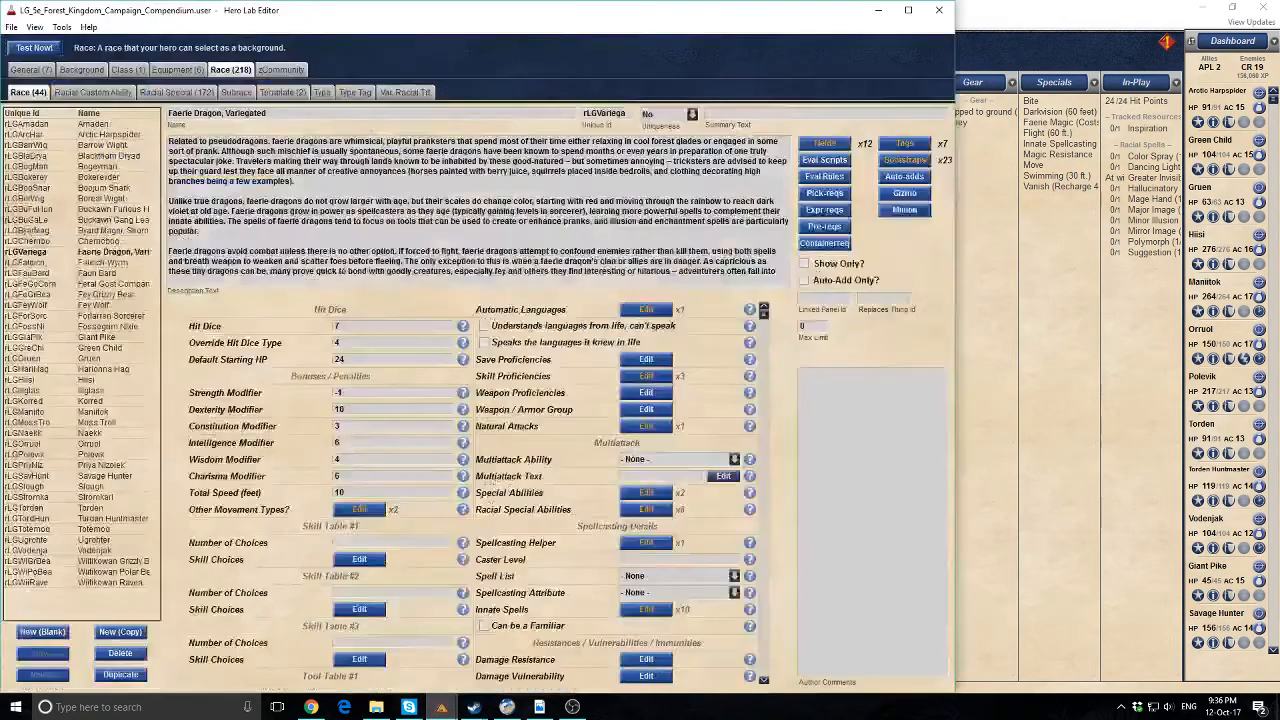
click(275, 112)
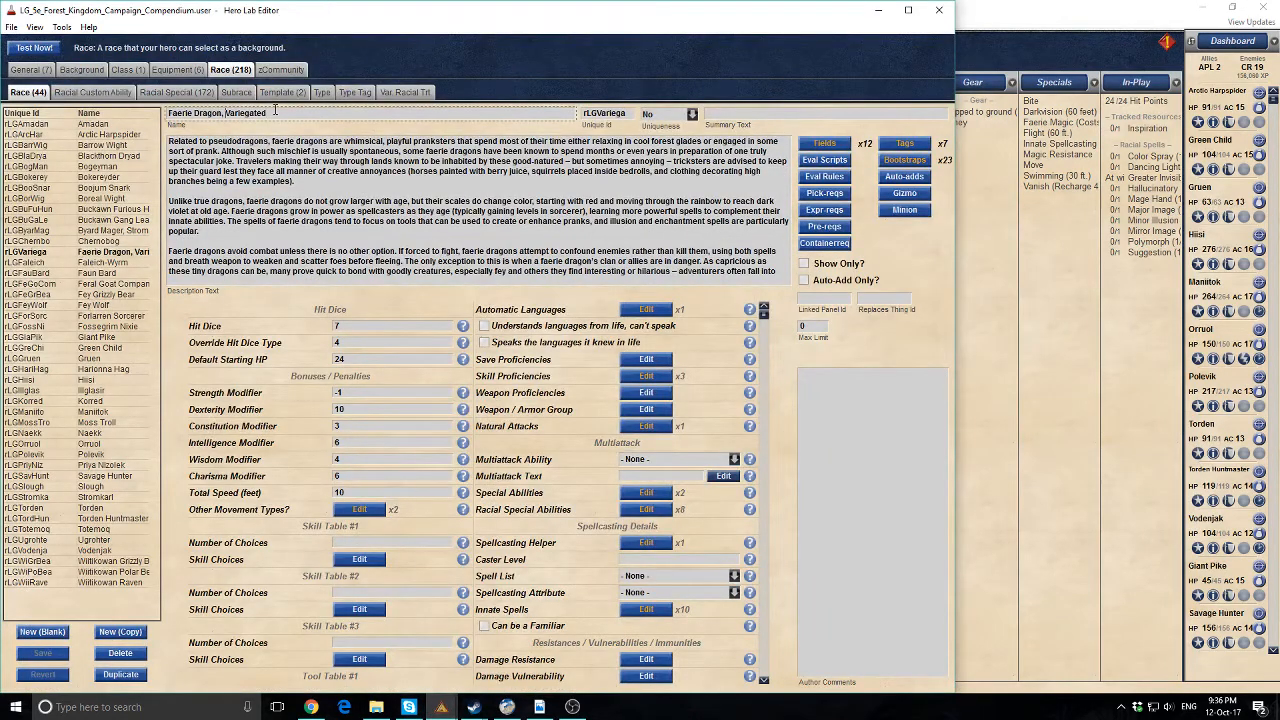
key(BackSpace)
key(BackSpace)
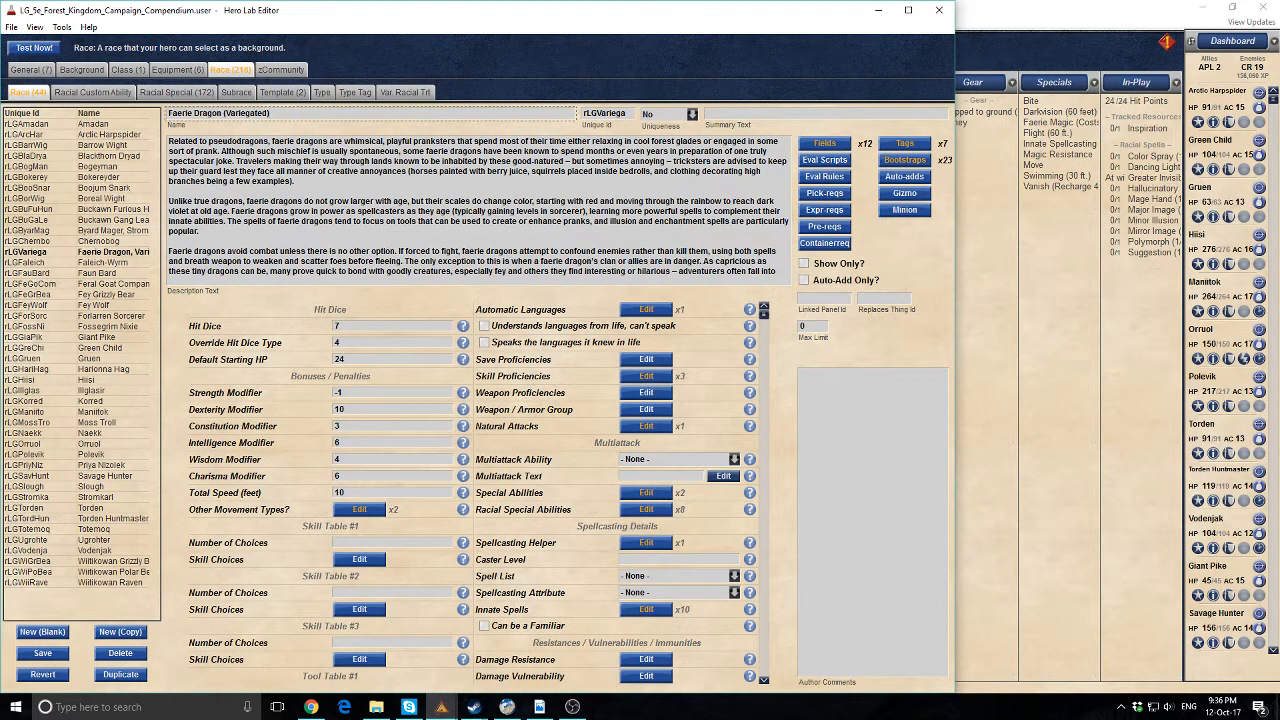
Save the renamed Faerie Dragon (Variegated) race and load it into Hero Lab for testing
click(30, 70)
click(386, 365)
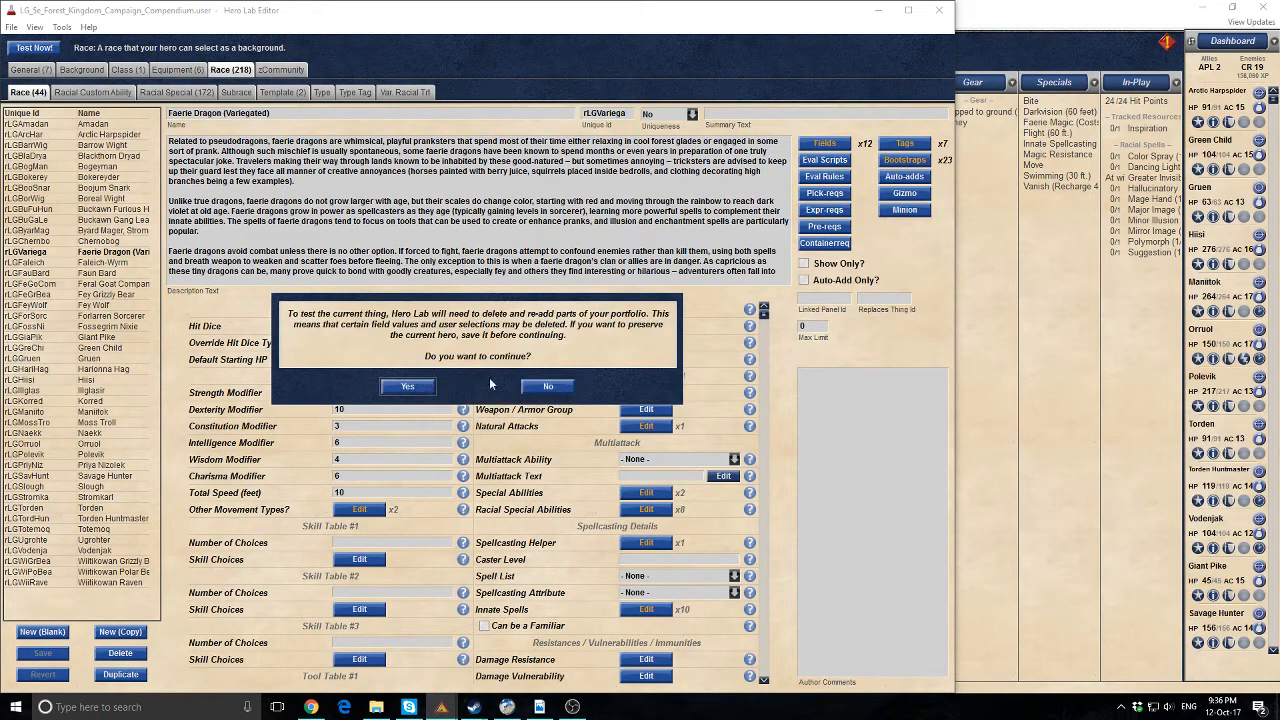
click(412, 390)
click(486, 370)
Assign the Forest Kingdom Campaign Compendium as the race's source
scroll(630, 505, down, 10)
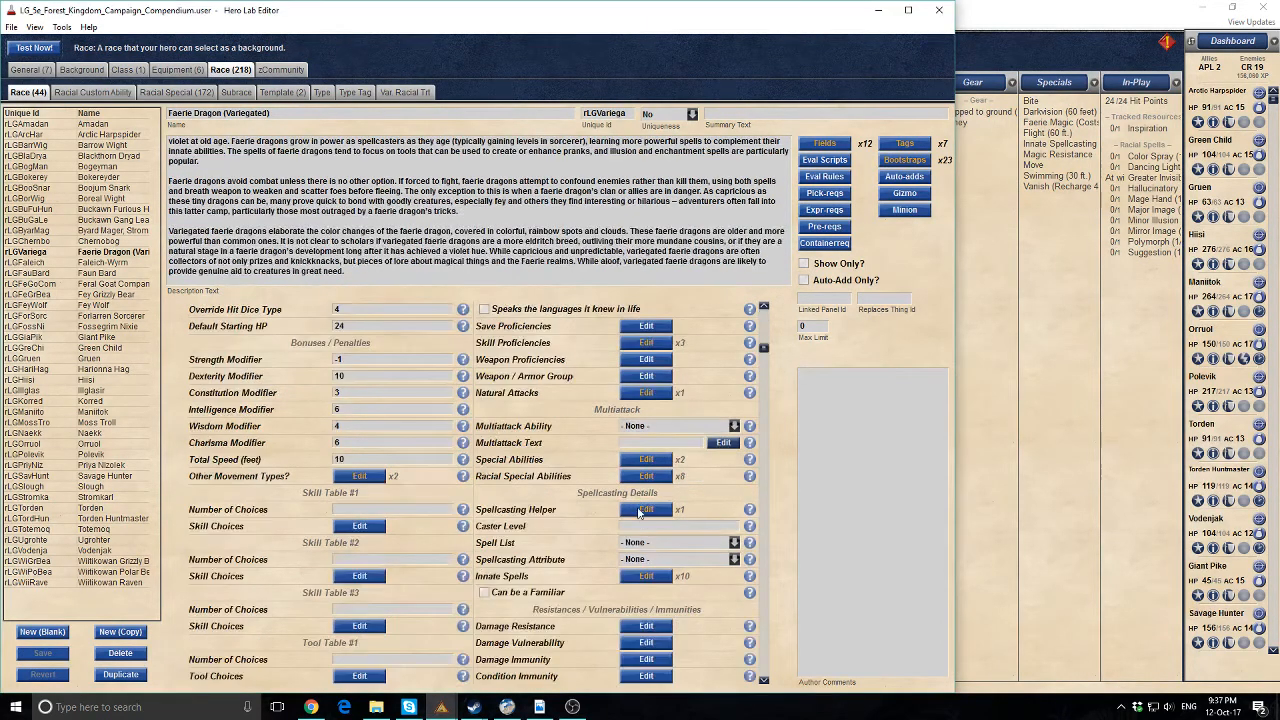
scroll(628, 514, down, 3)
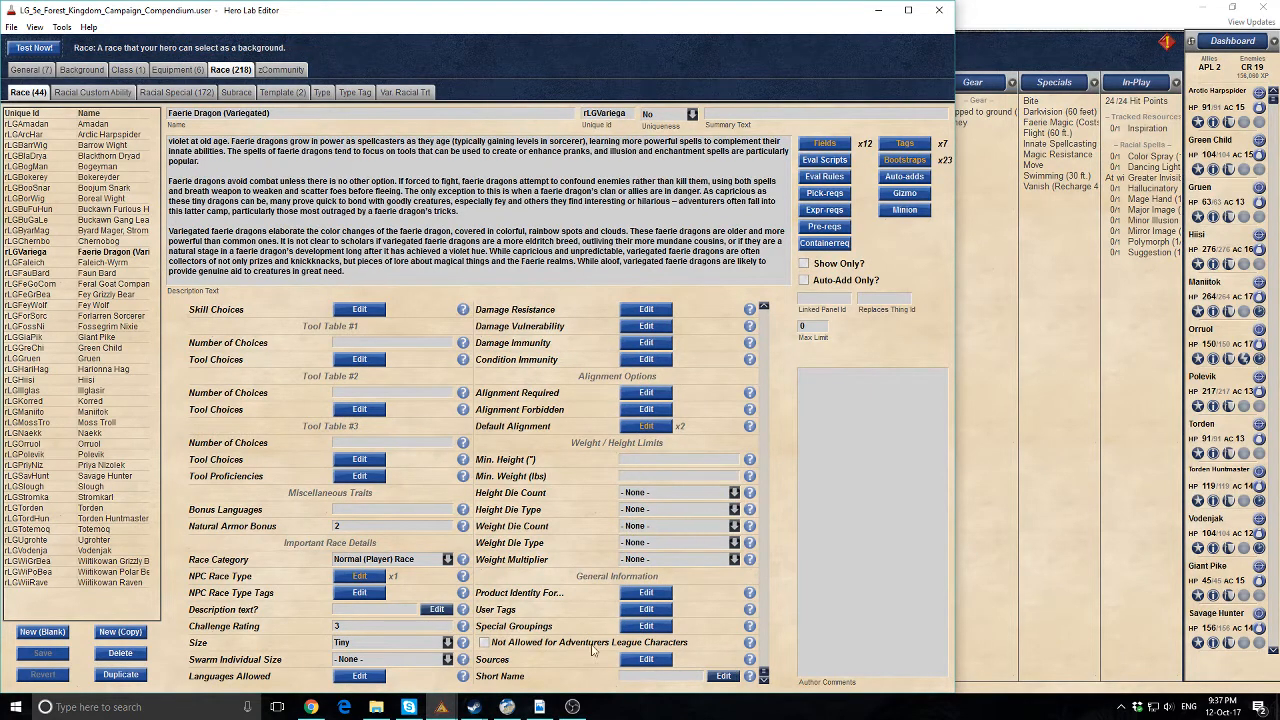
click(646, 662)
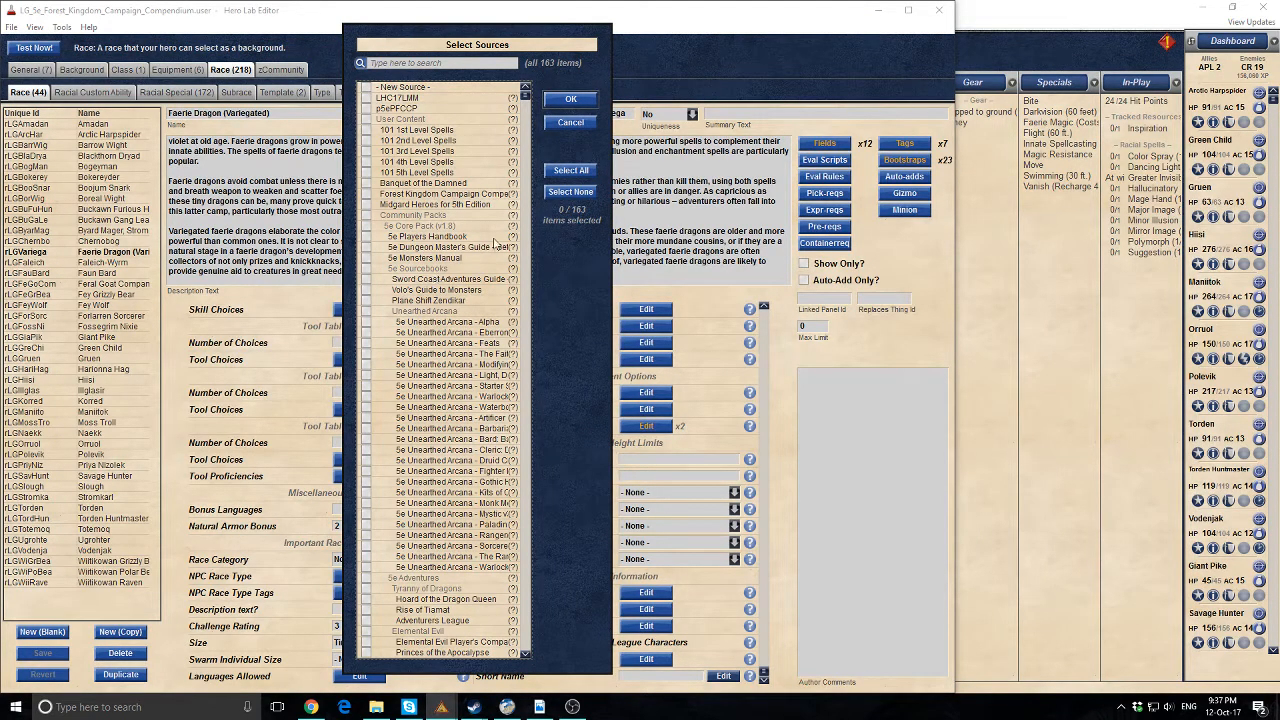
scroll(474, 222, down, 4)
scroll(474, 222, up, 4)
scroll(435, 250, down, 4)
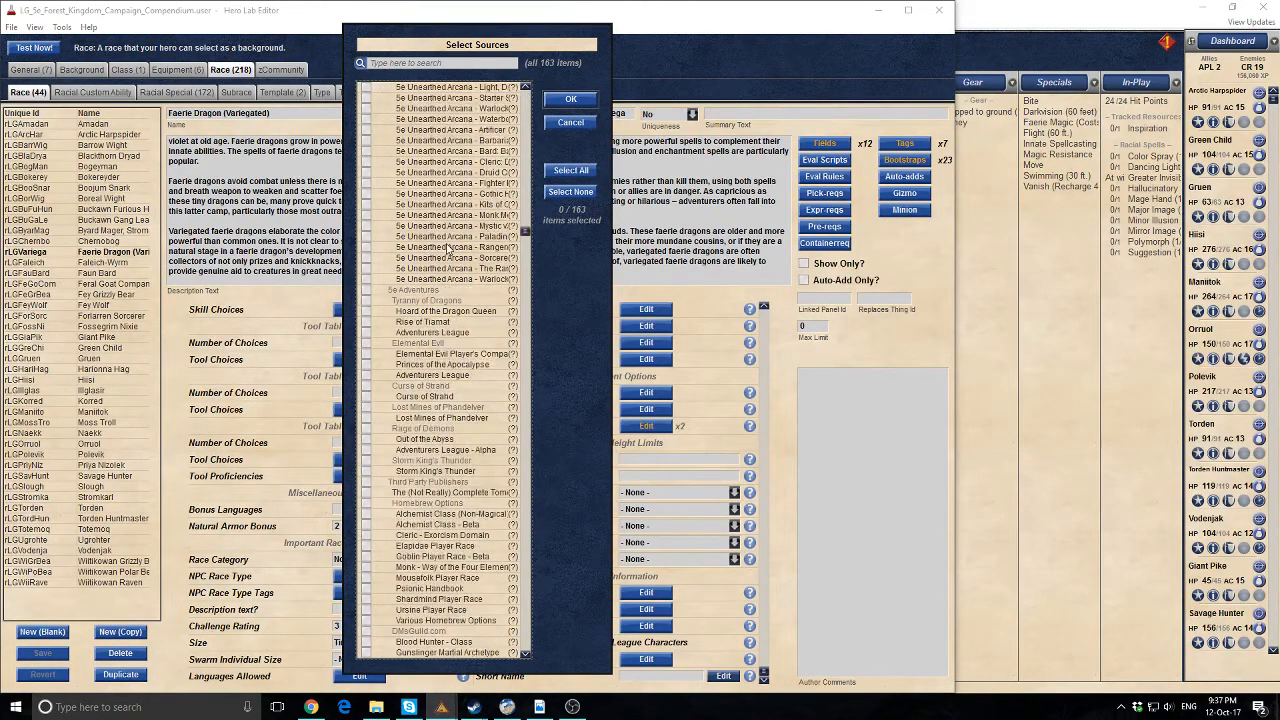
scroll(452, 228, up, 4)
click(418, 194)
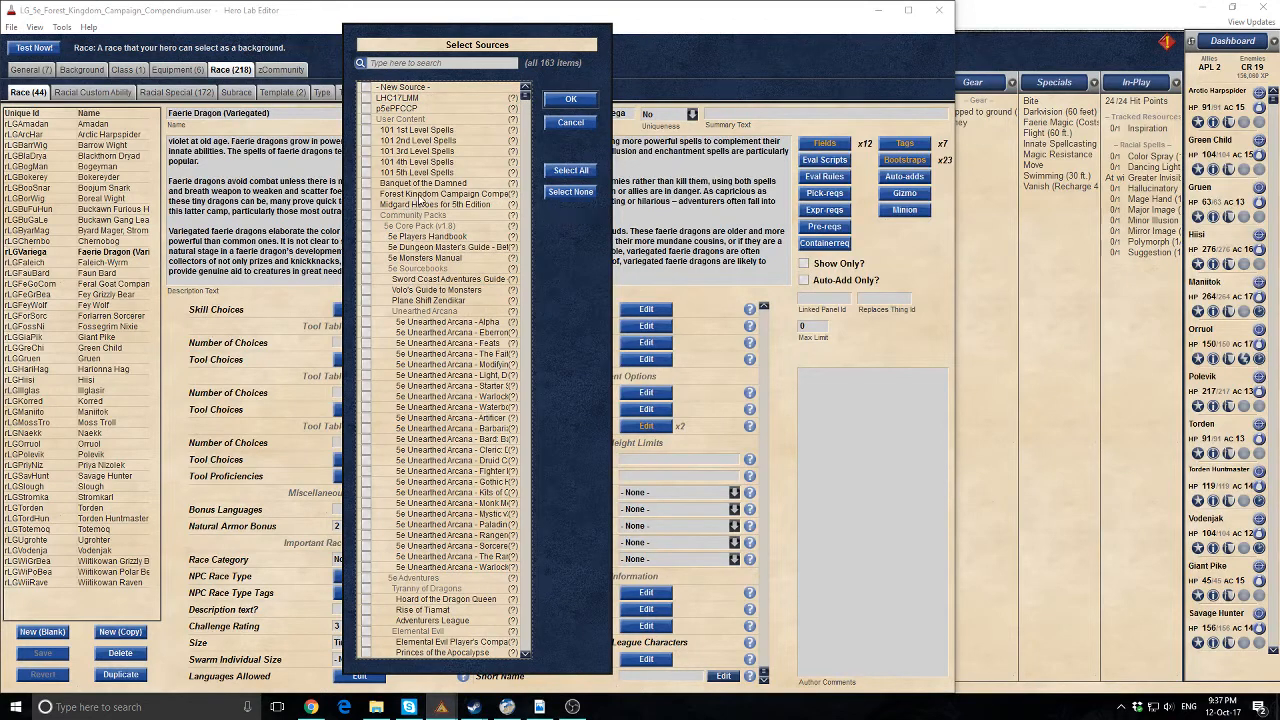
click(572, 100)
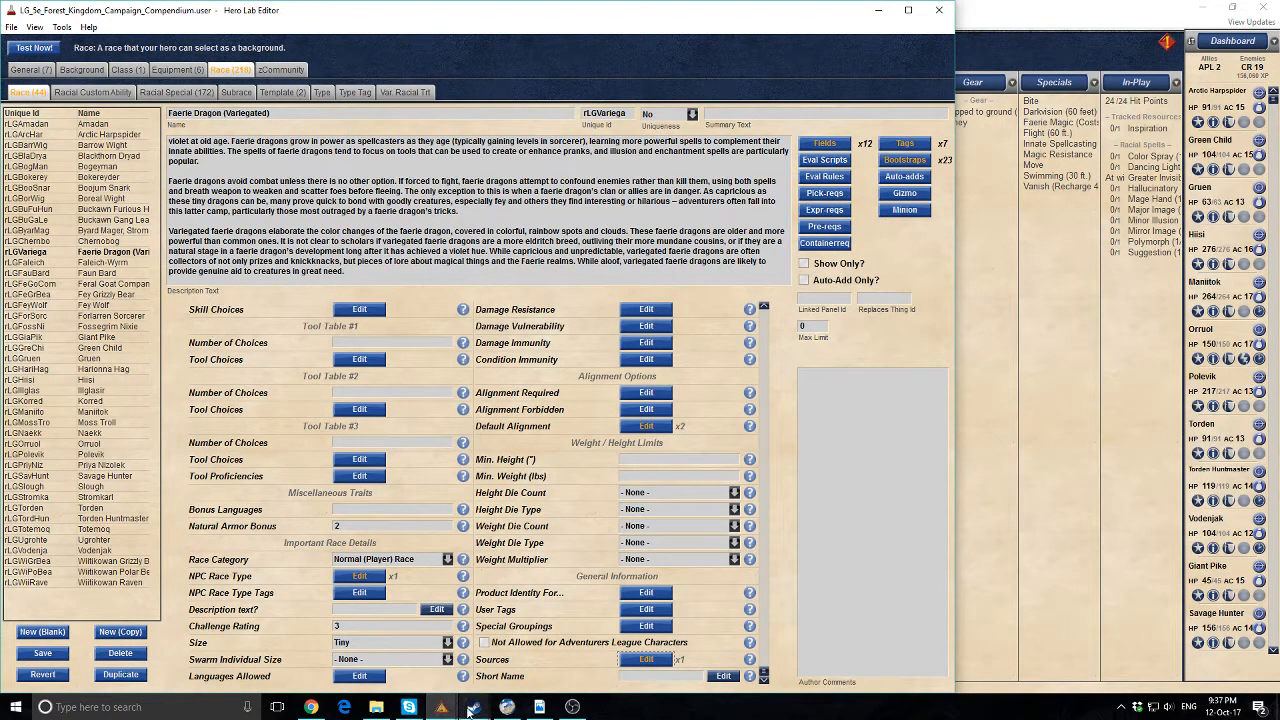
Save the race with its new source and reload it into Hero Lab for testing
click(24, 48)
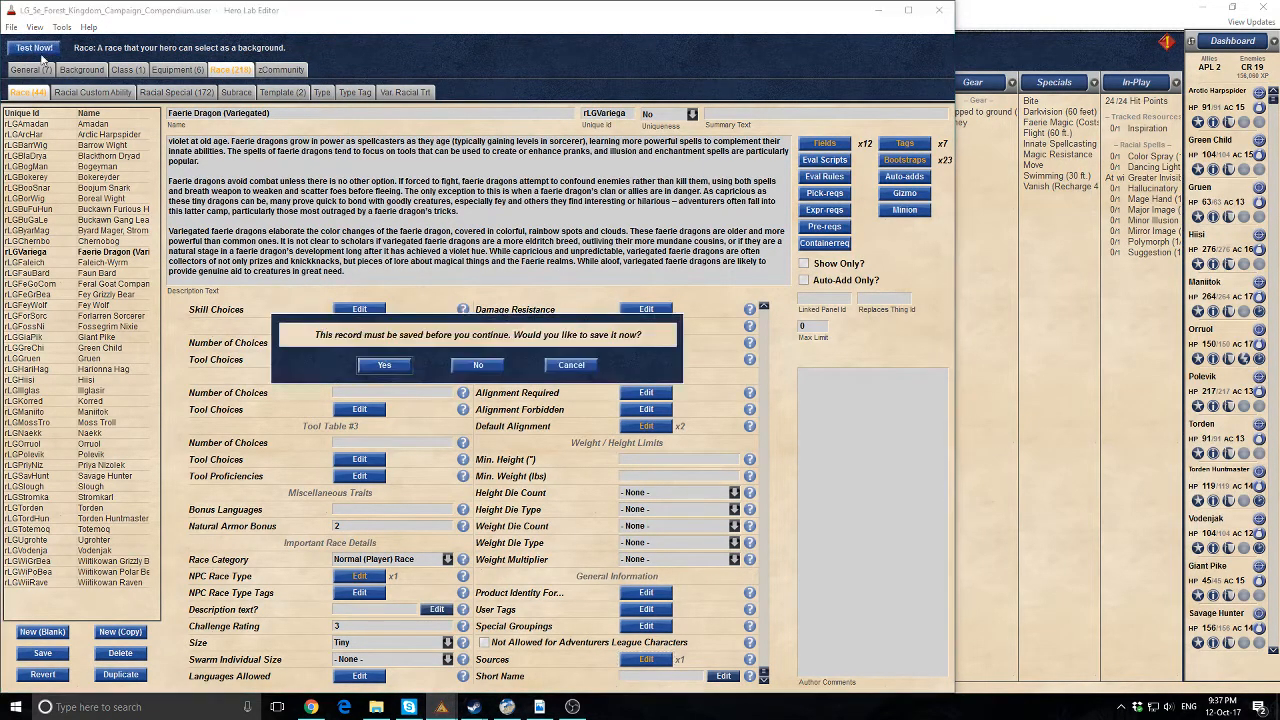
click(384, 366)
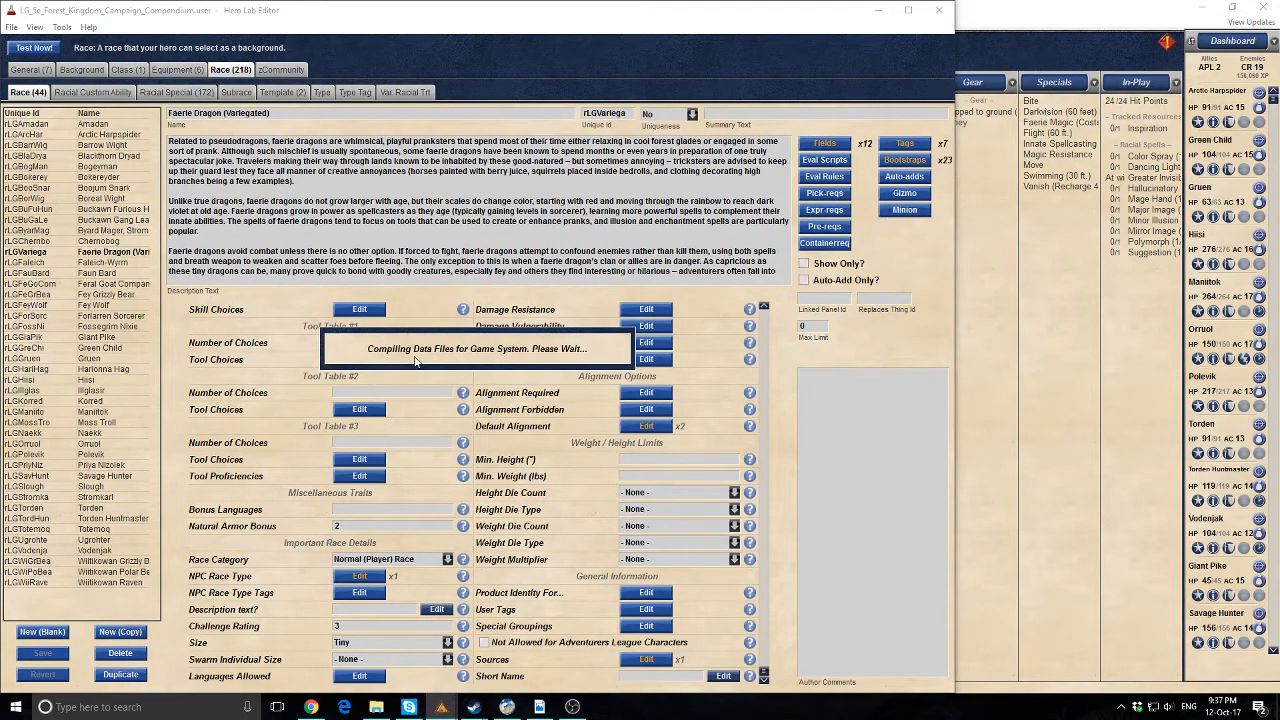
click(424, 386)
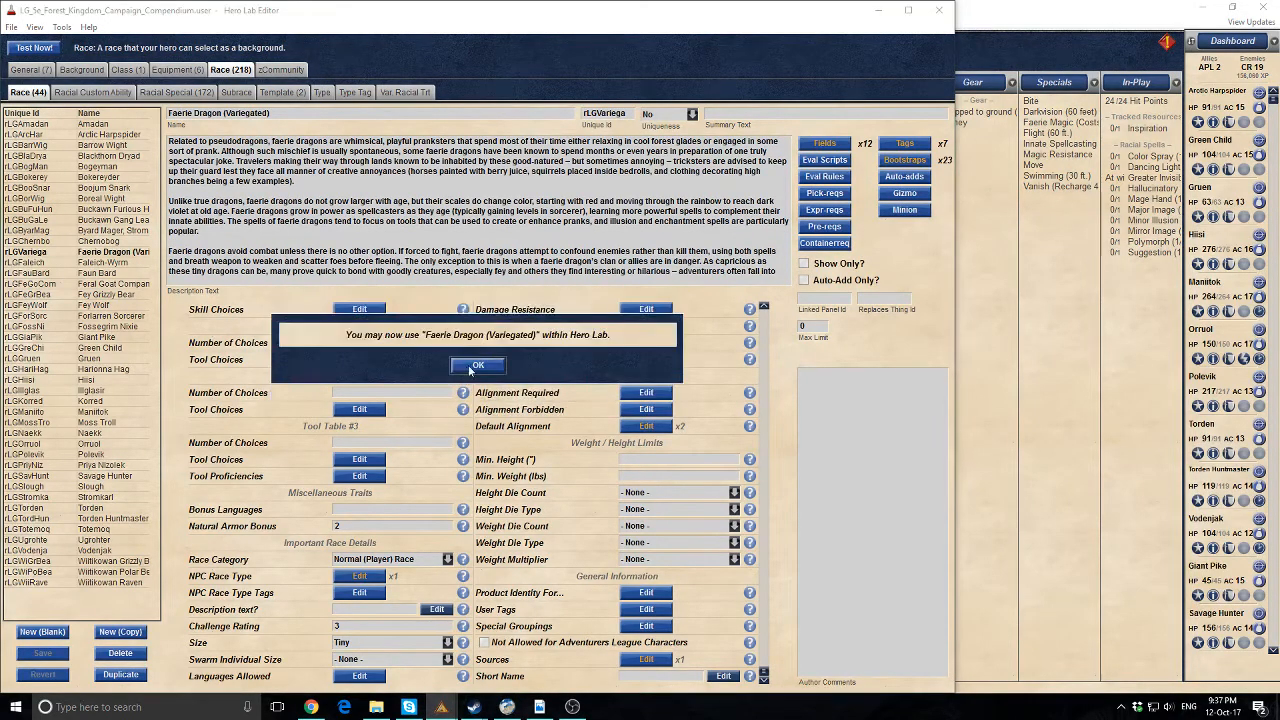
click(469, 366)
Switch to Hero Lab and review the enabled sources in the Variegated Faerie Dragon's hero configuration
mouse_move(441, 707)
click(345, 650)
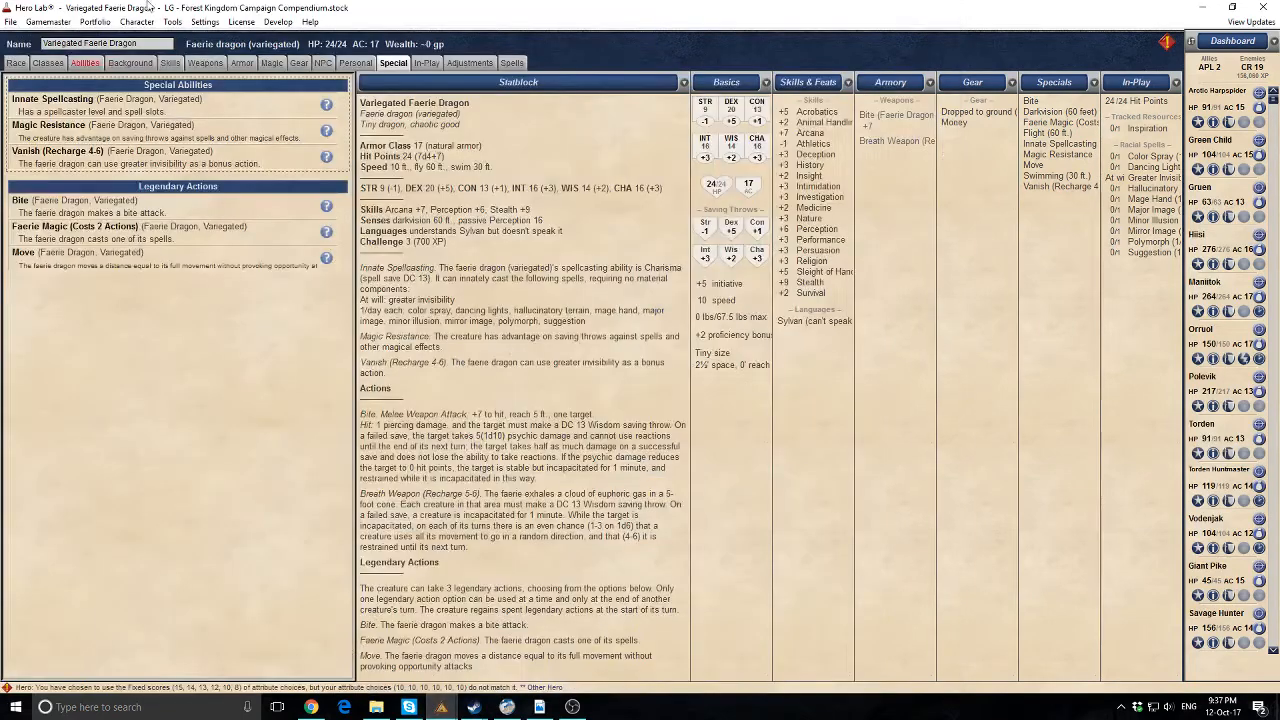
click(138, 22)
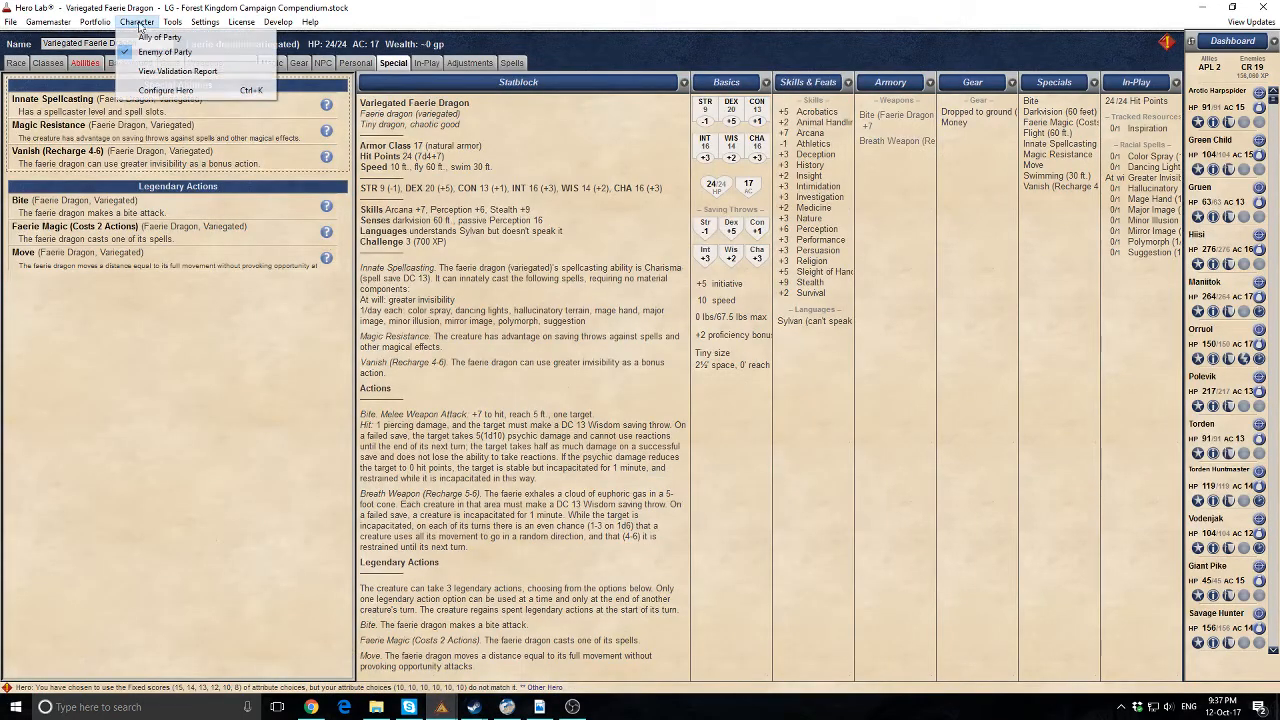
click(165, 90)
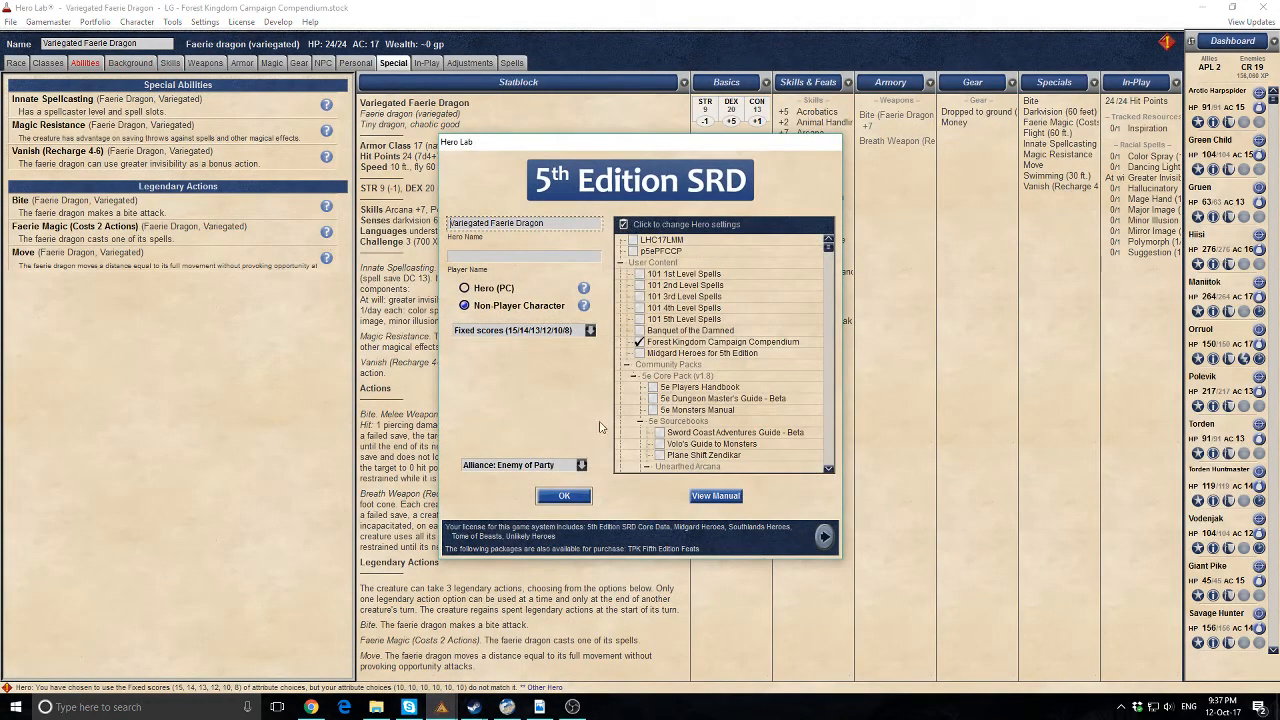
click(564, 496)
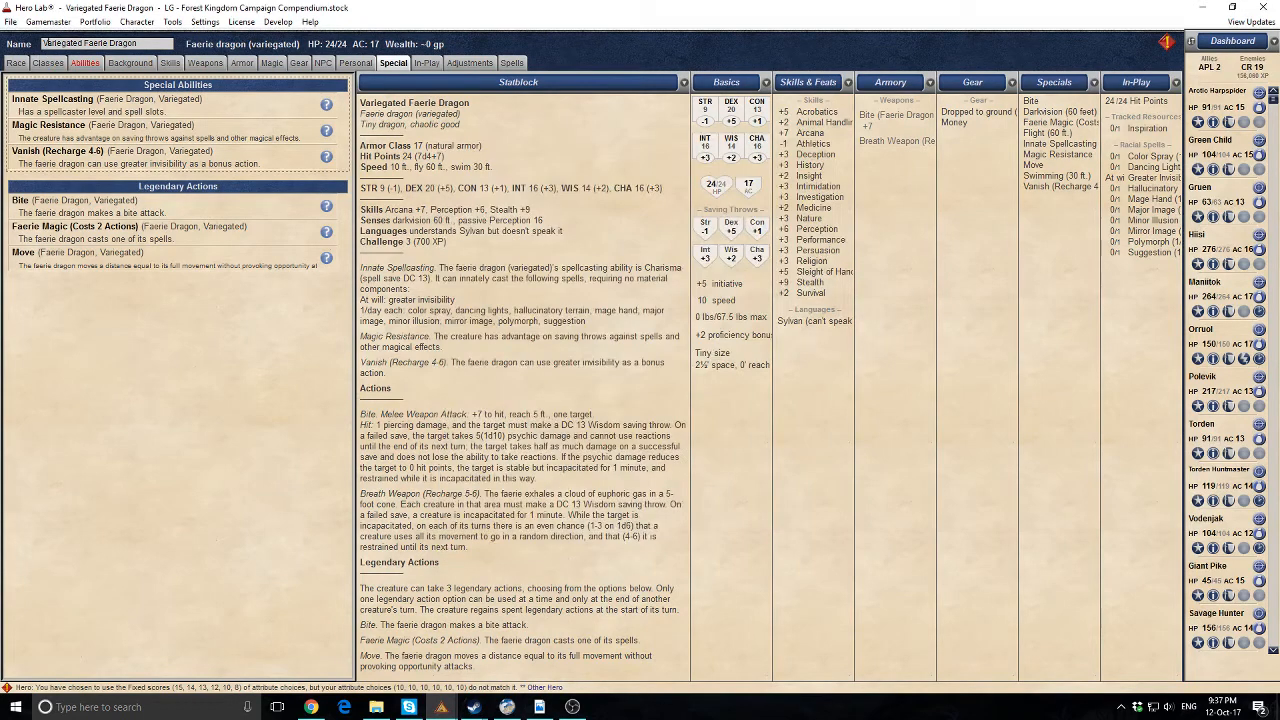
Search the Encounter Builder for Faerie Dragon, showing even characters with inaccessible content, and close the builder
click(48, 22)
click(85, 33)
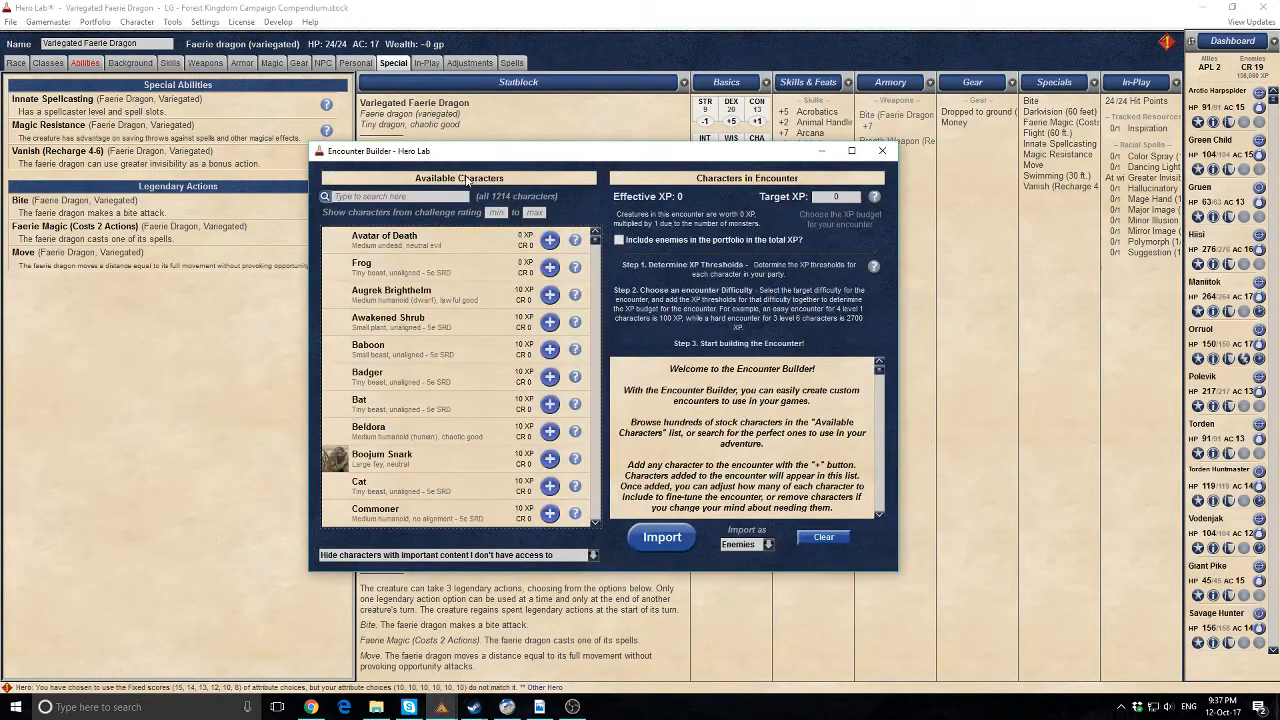
click(443, 198)
text(Faerie Dragon)
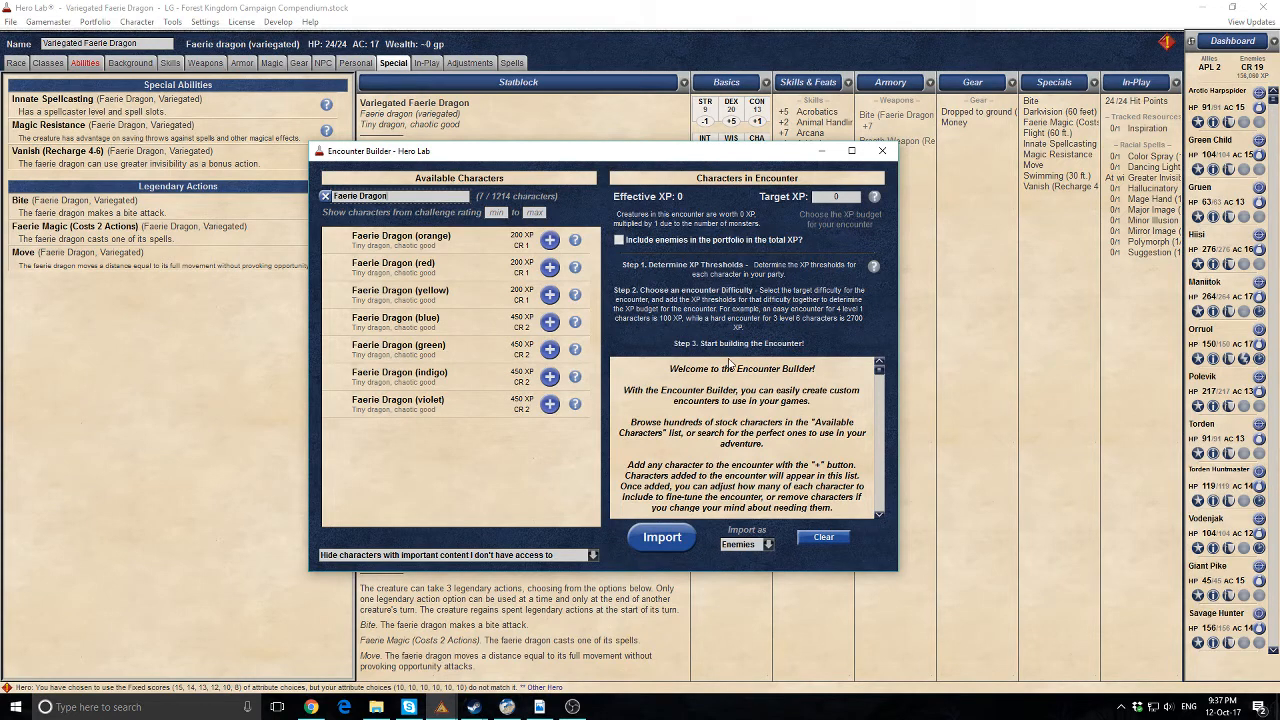
click(540, 556)
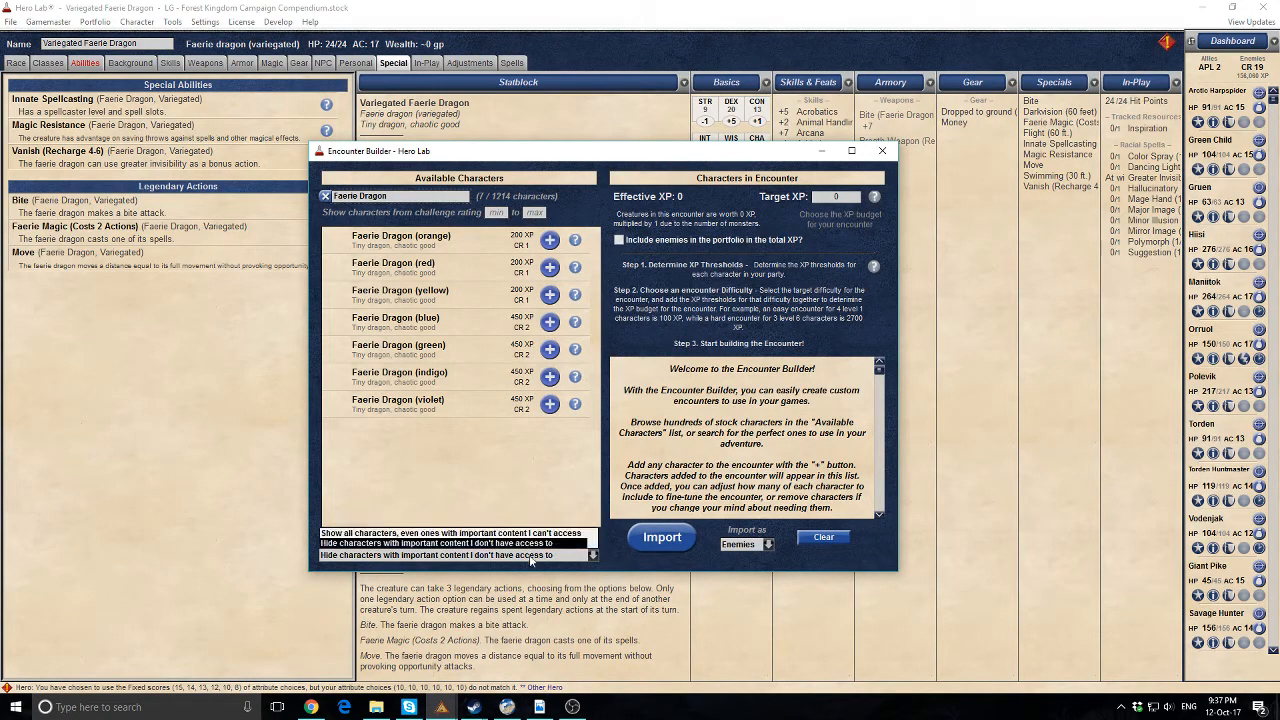
click(537, 536)
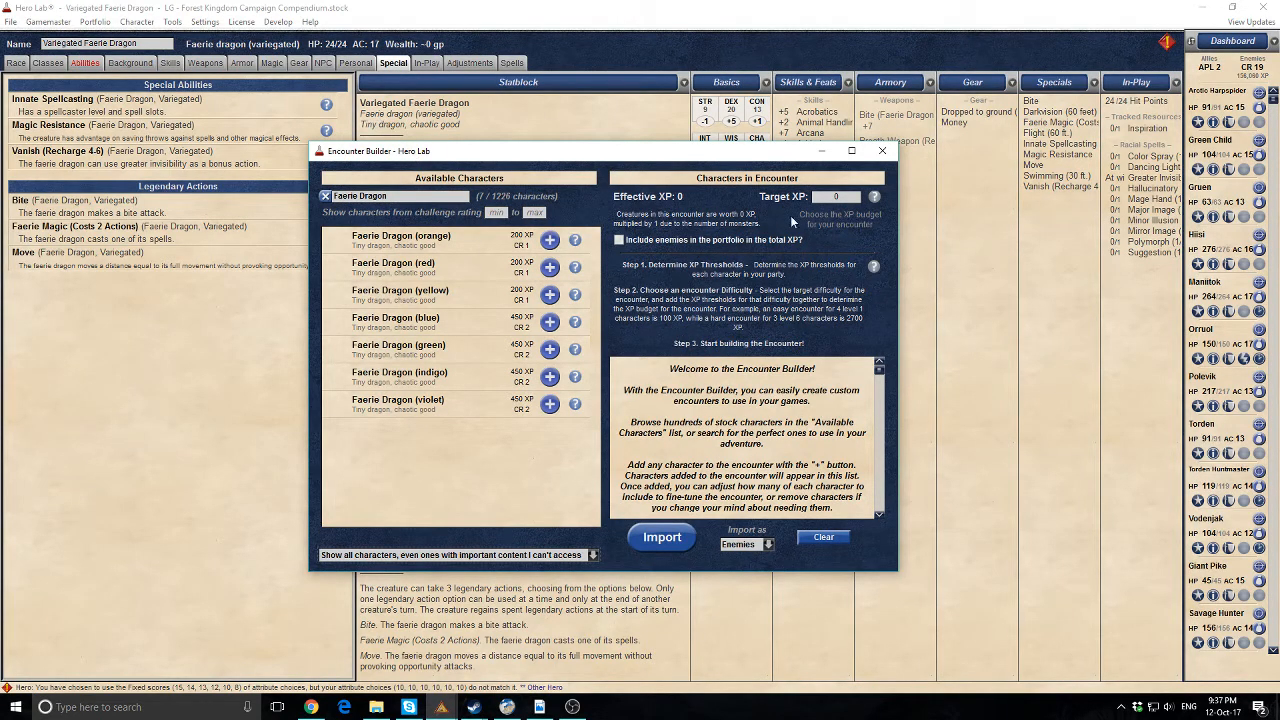
click(882, 151)
Save the portfolio and search the Encounter Builder's available characters for "Faerie Dra"
click(10, 21)
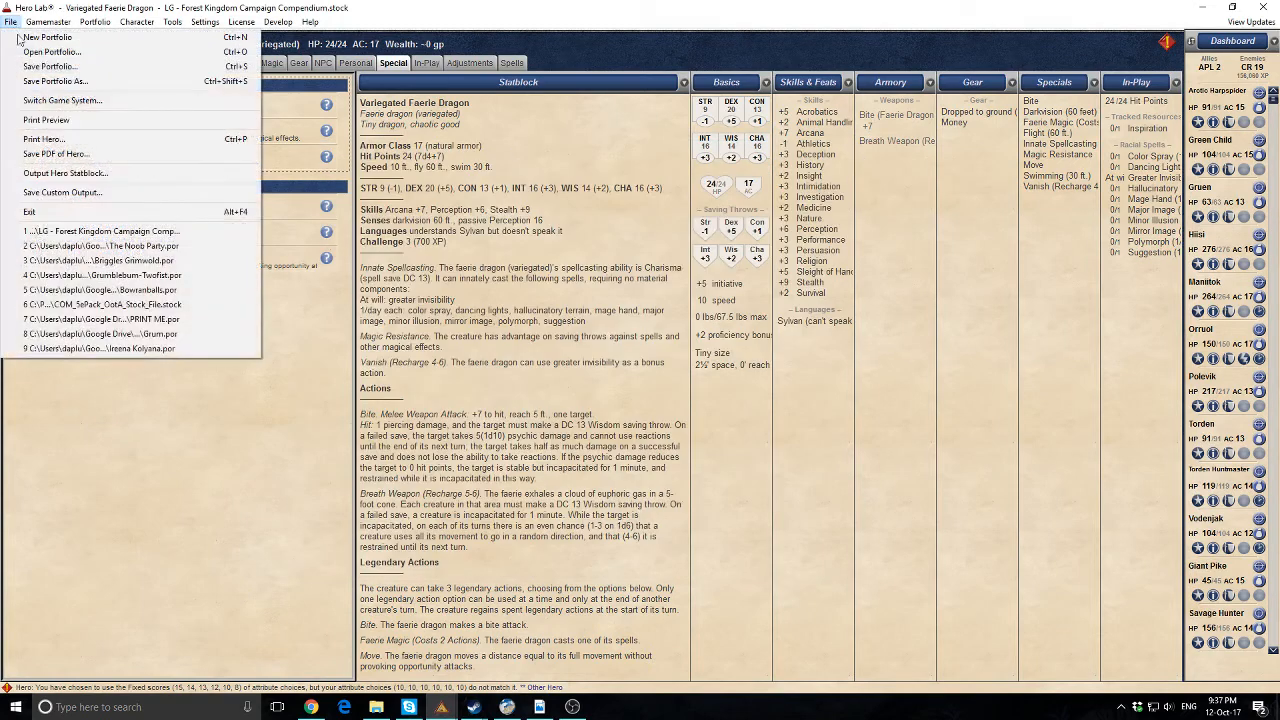
click(30, 67)
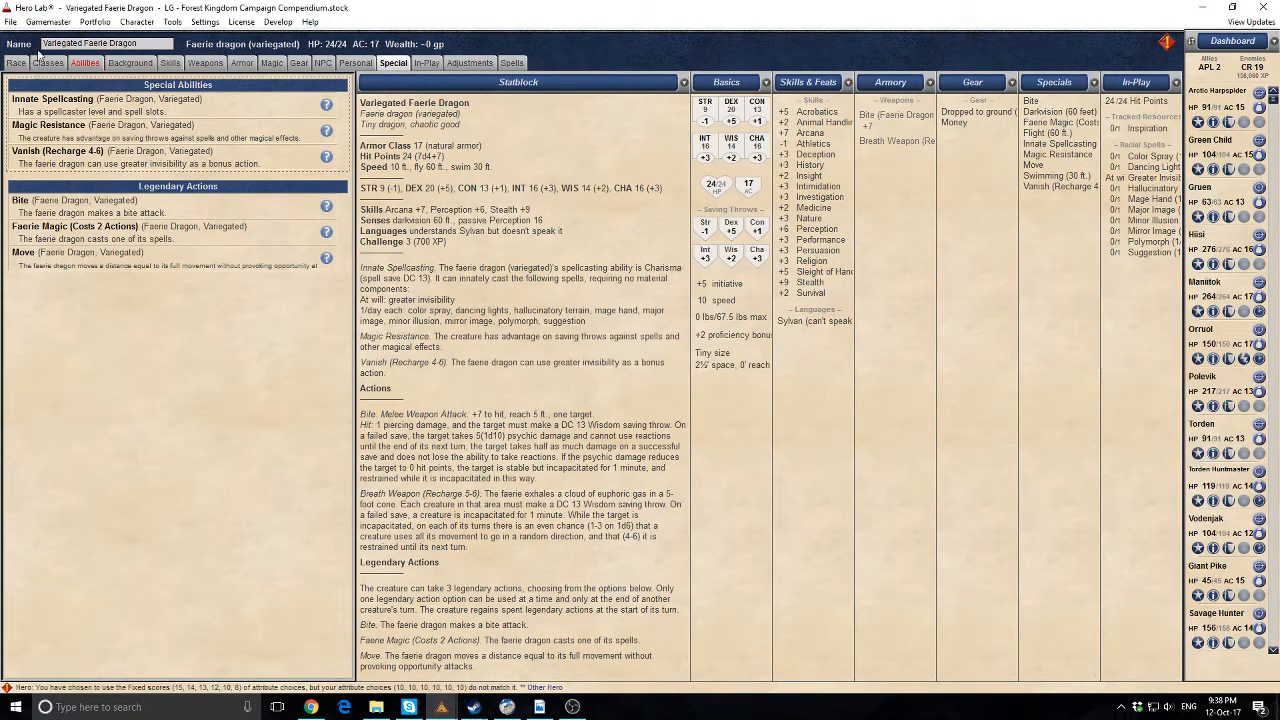
click(48, 21)
click(70, 34)
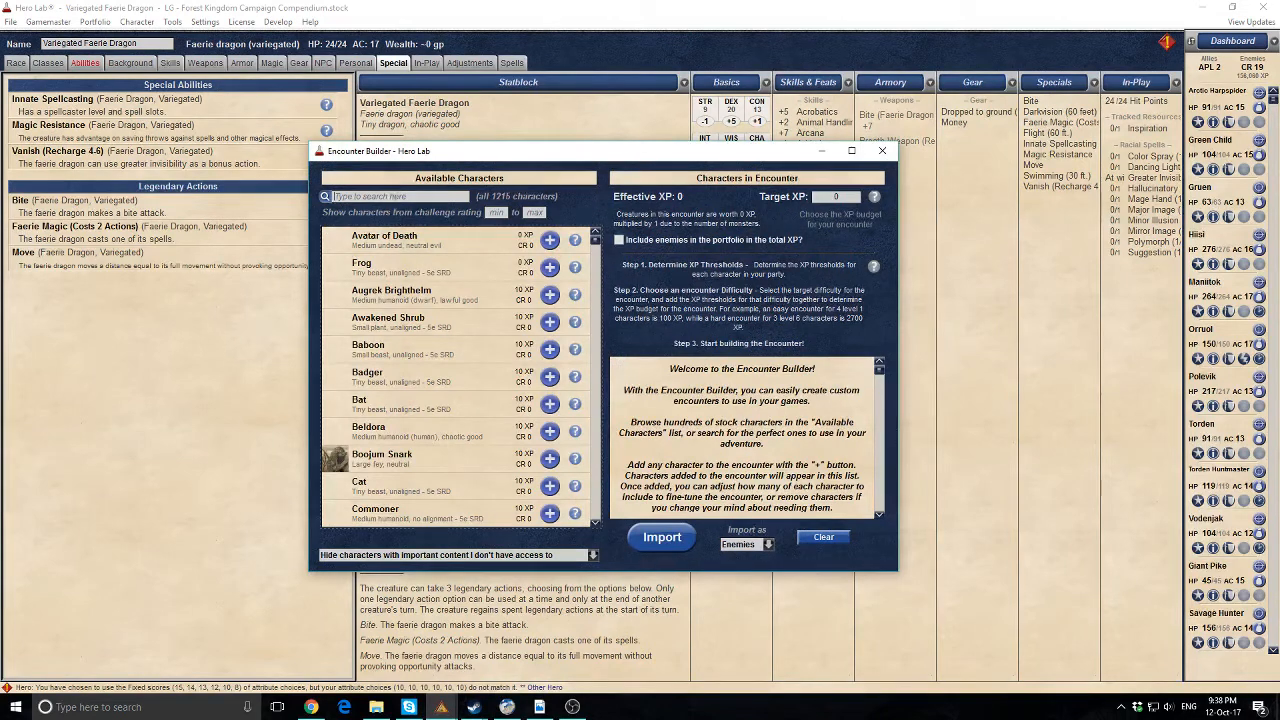
text(Faerie Dra)
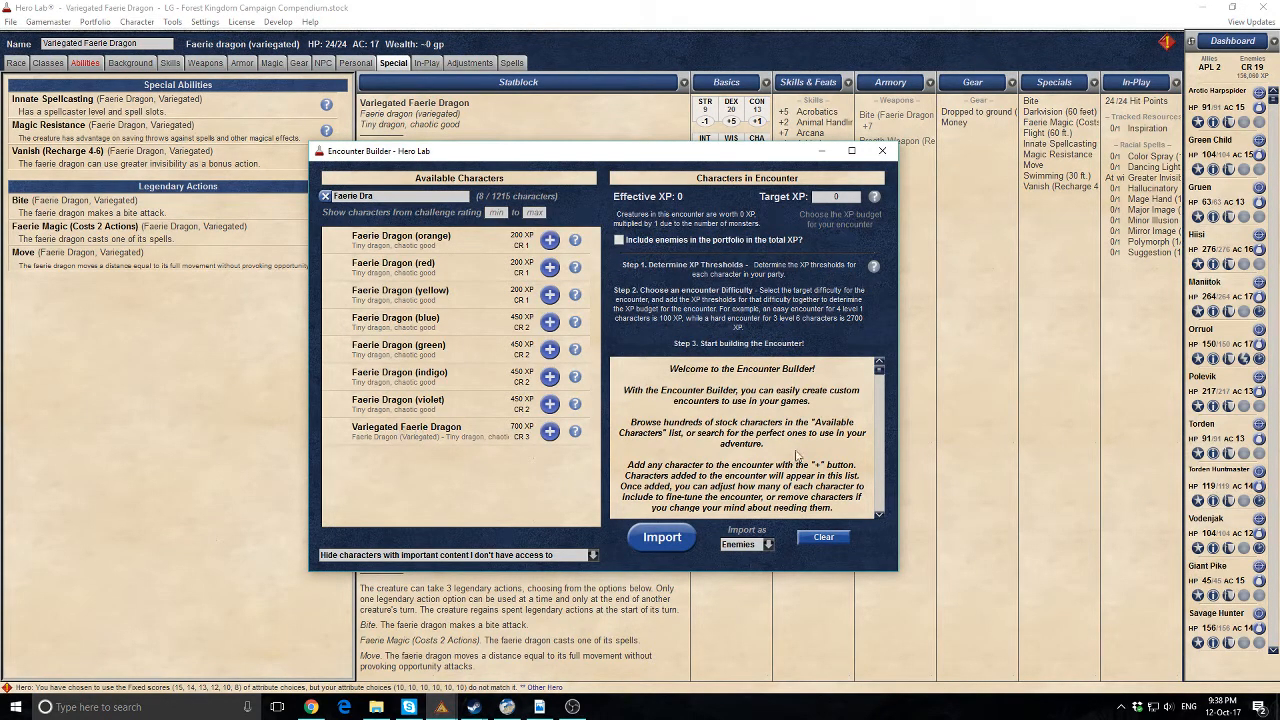
Rename the hero as Faerie Dragon (Variegated) and save the portfolio
click(144, 44)
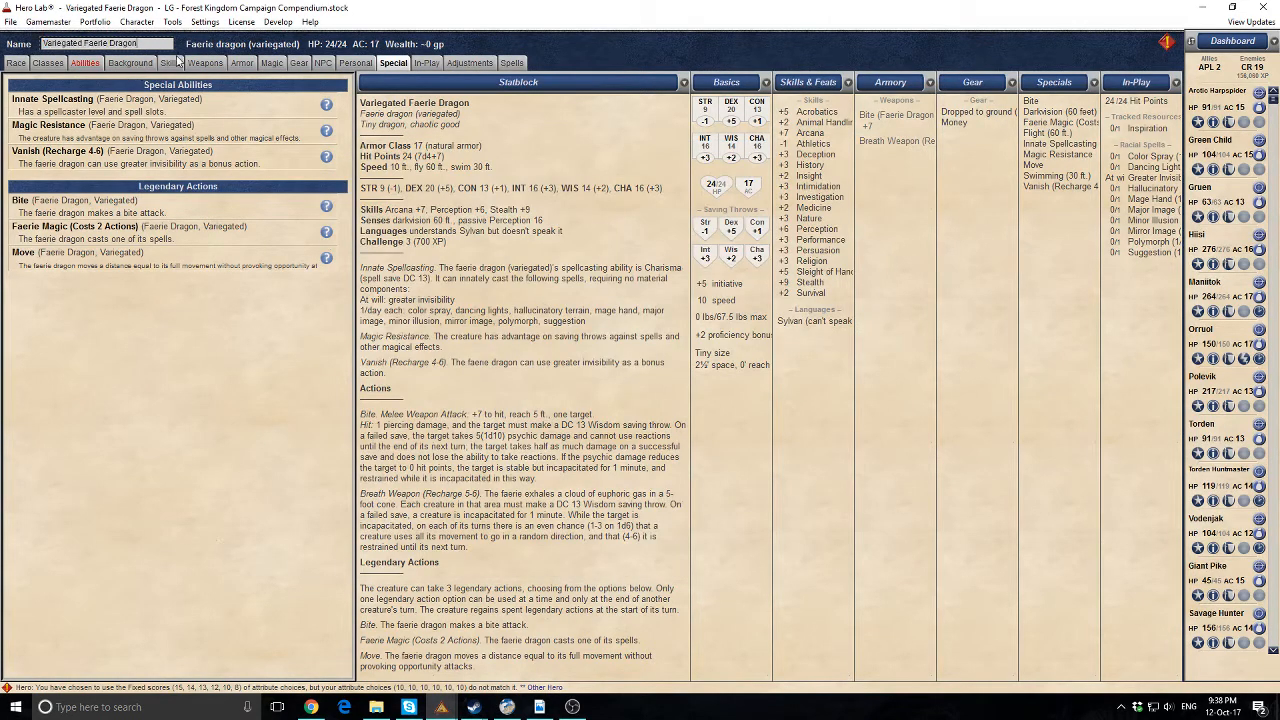
key(ctrl+shift+Right)
key(Delete)
text((Variegated)
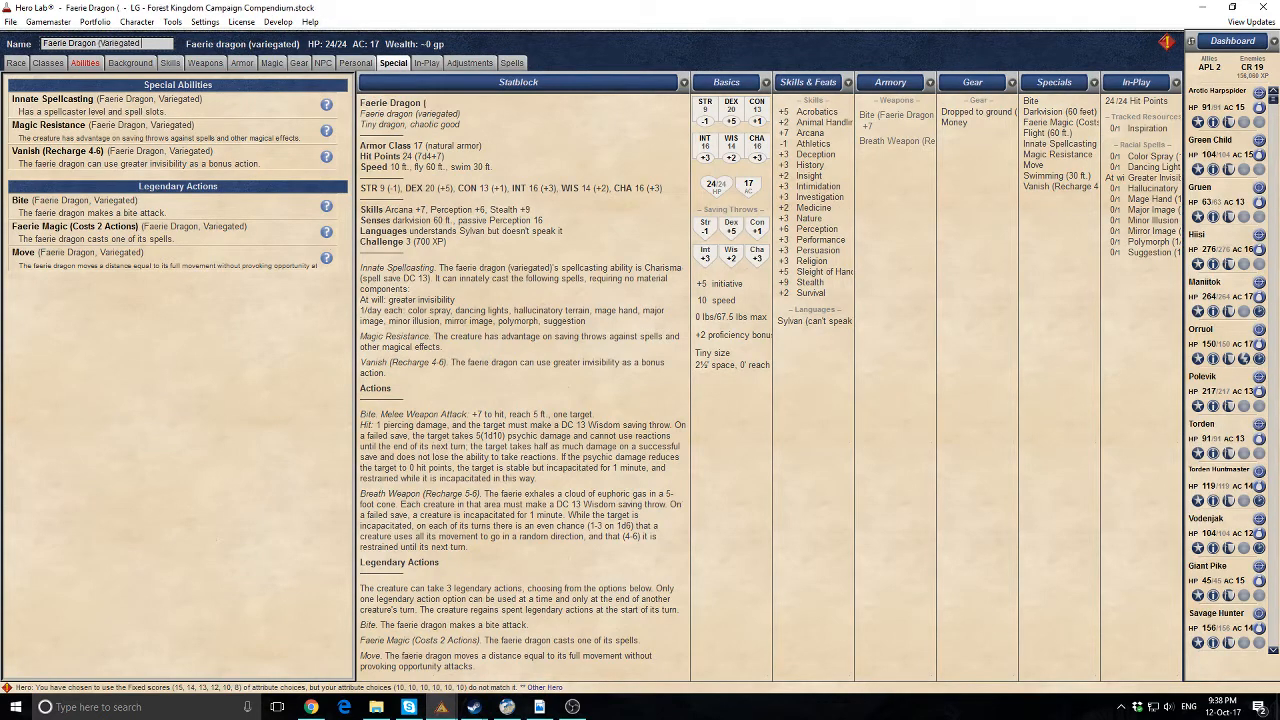
text())
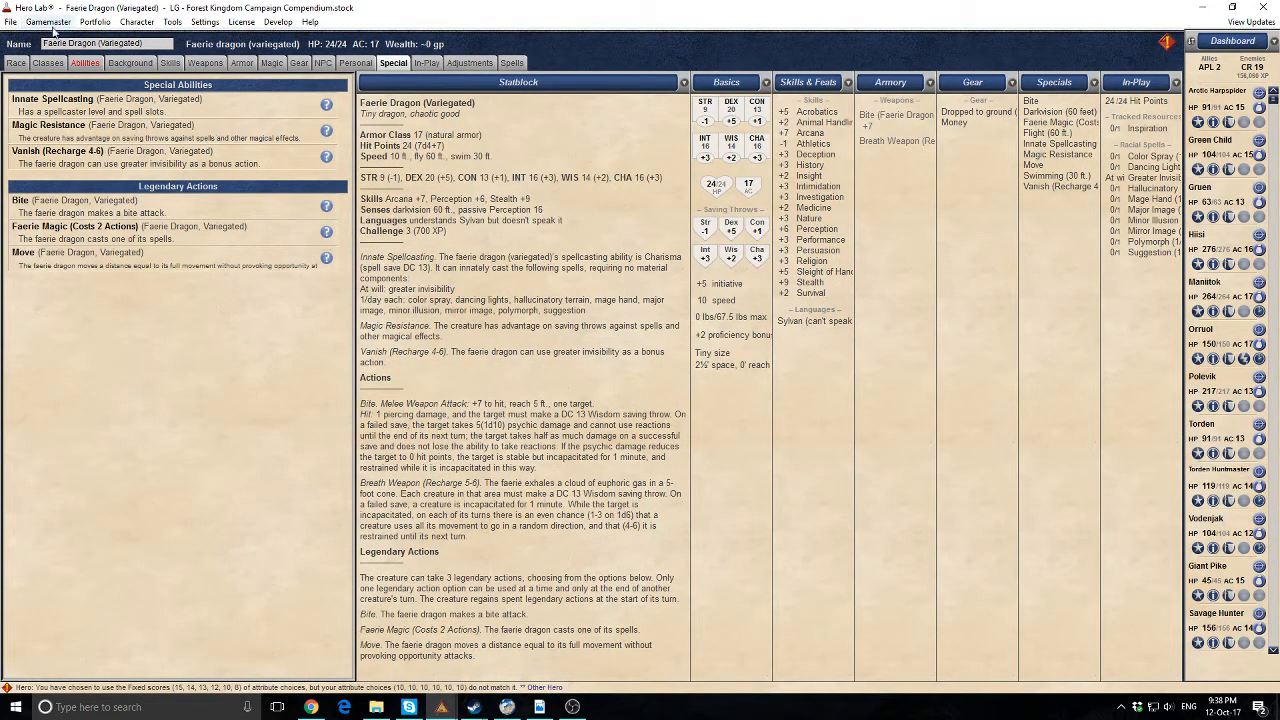
click(11, 22)
click(33, 65)
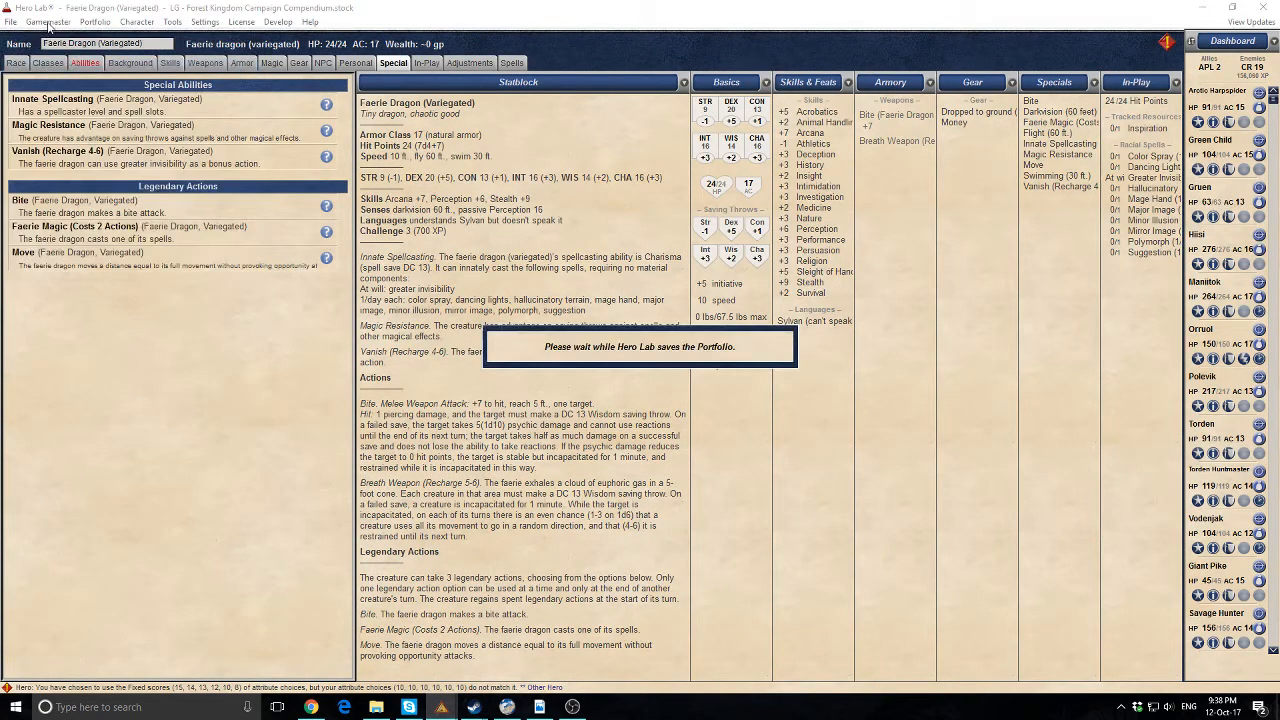
Replace the Encounter Builder's search text with "Varie" to look up the renamed dragon, and close the builder
click(48, 22)
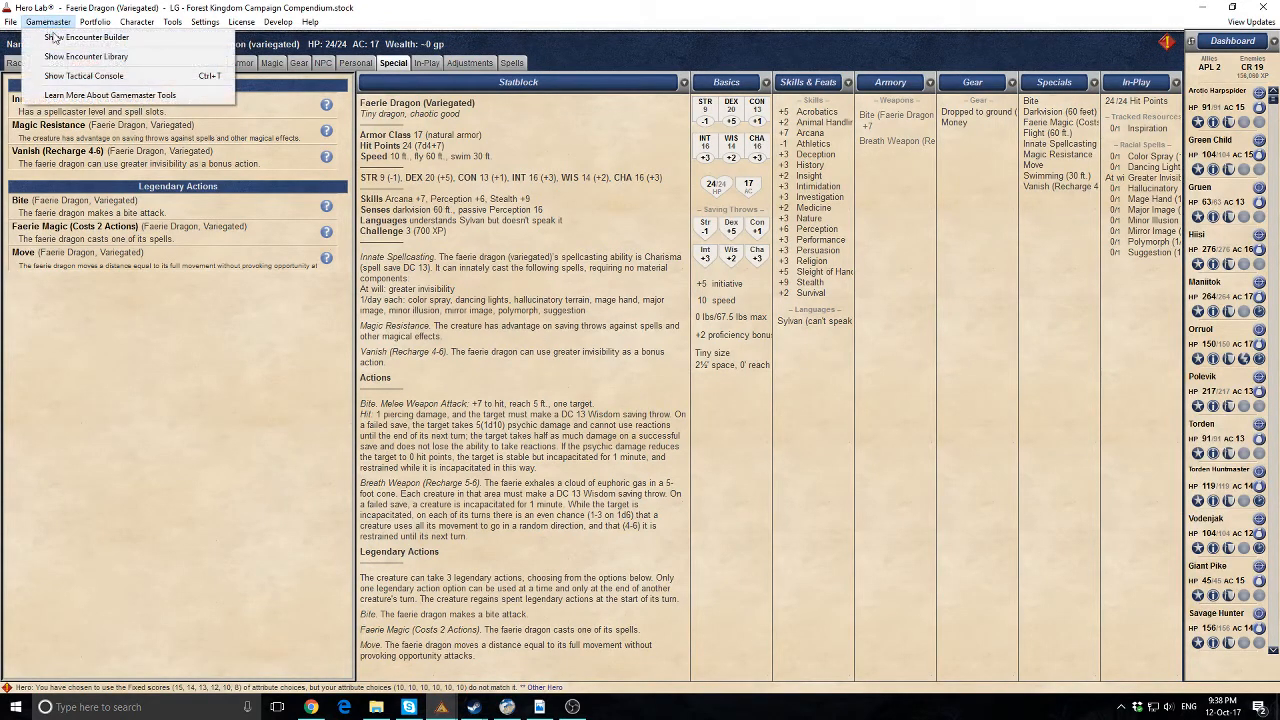
click(60, 38)
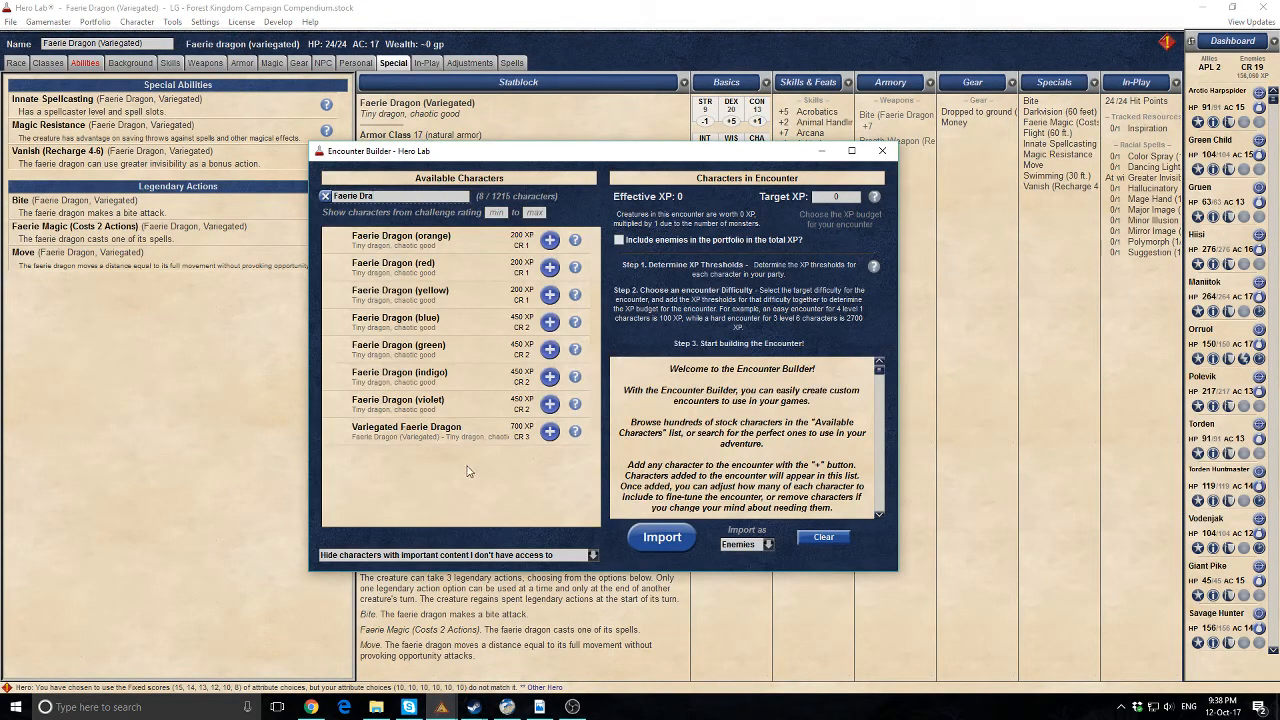
key(ctrl+a)
text(F)
key(BackSpace)
key(BackSpace)
key(BackSpace)
key(BackSpace)
key(BackSpace)
key(BackSpace)
key(BackSpace)
key(BackSpace)
key(BackSpace)
key(BackSpace)
key(BackSpace)
key(BackSpace)
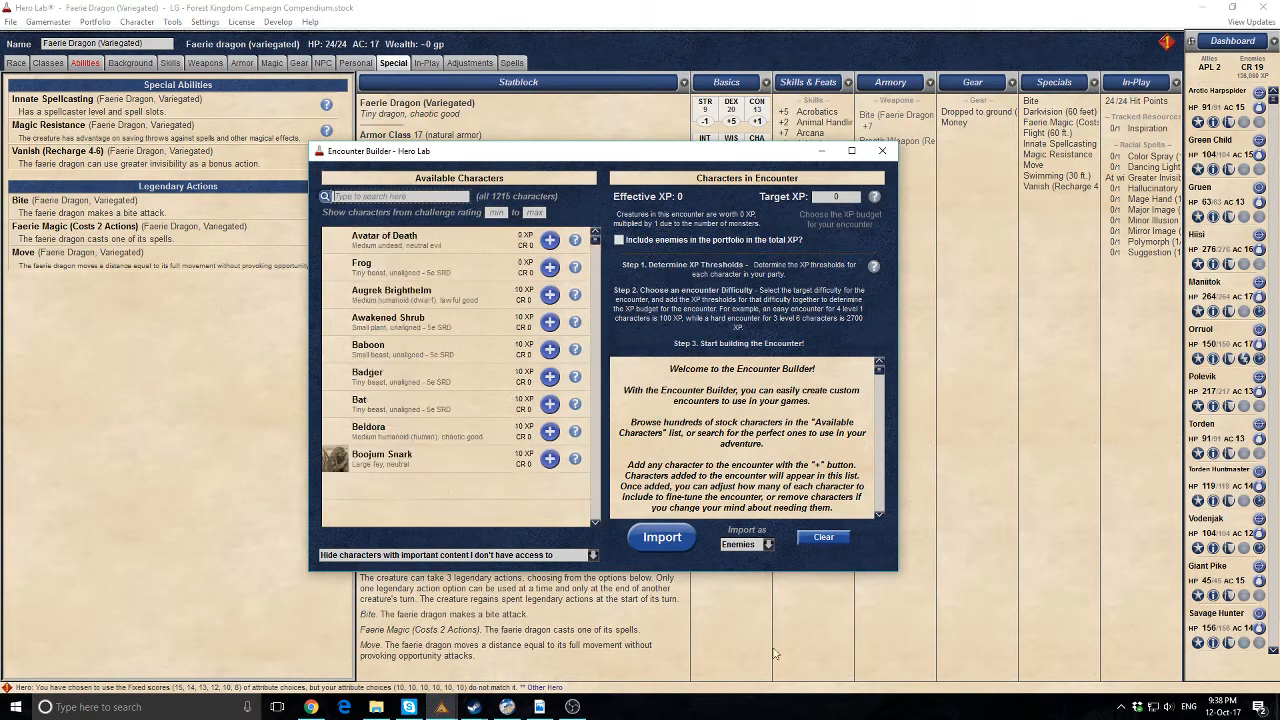
text(Varie)
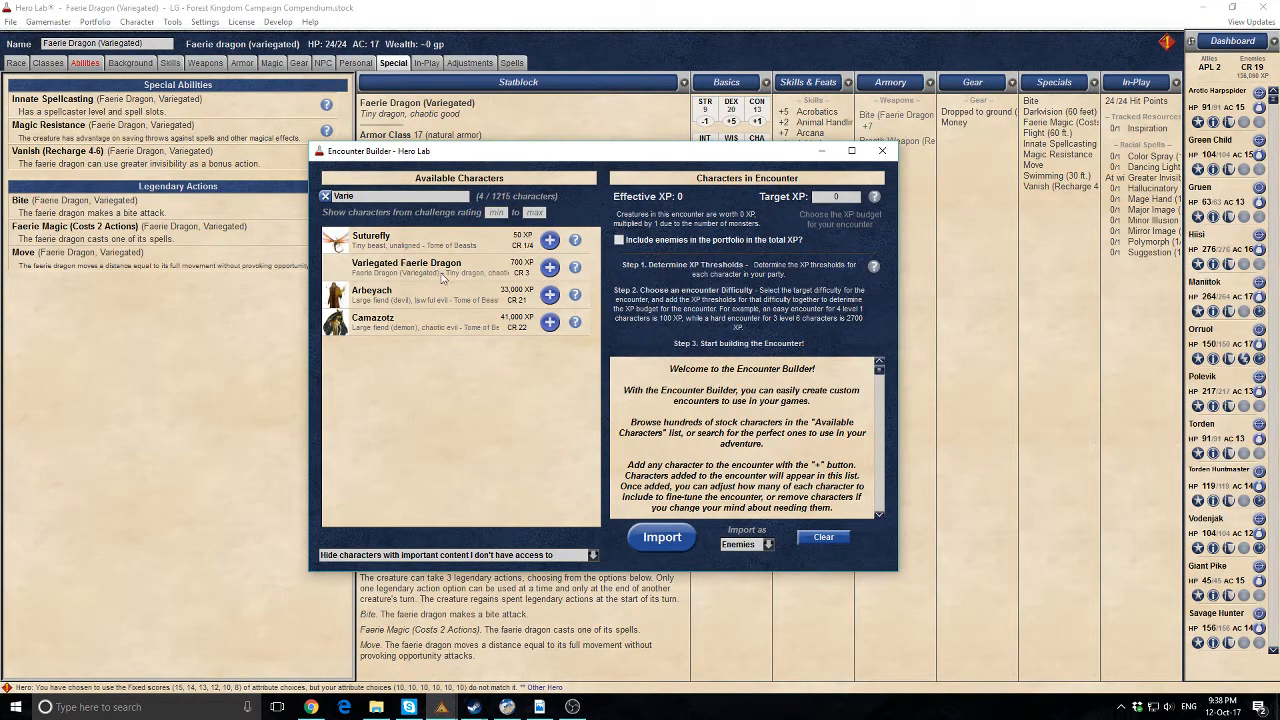
click(882, 150)
Switch to Hero Lab Editor and review the Faerie Dragon (Variegated) race's fields
mouse_move(441, 707)
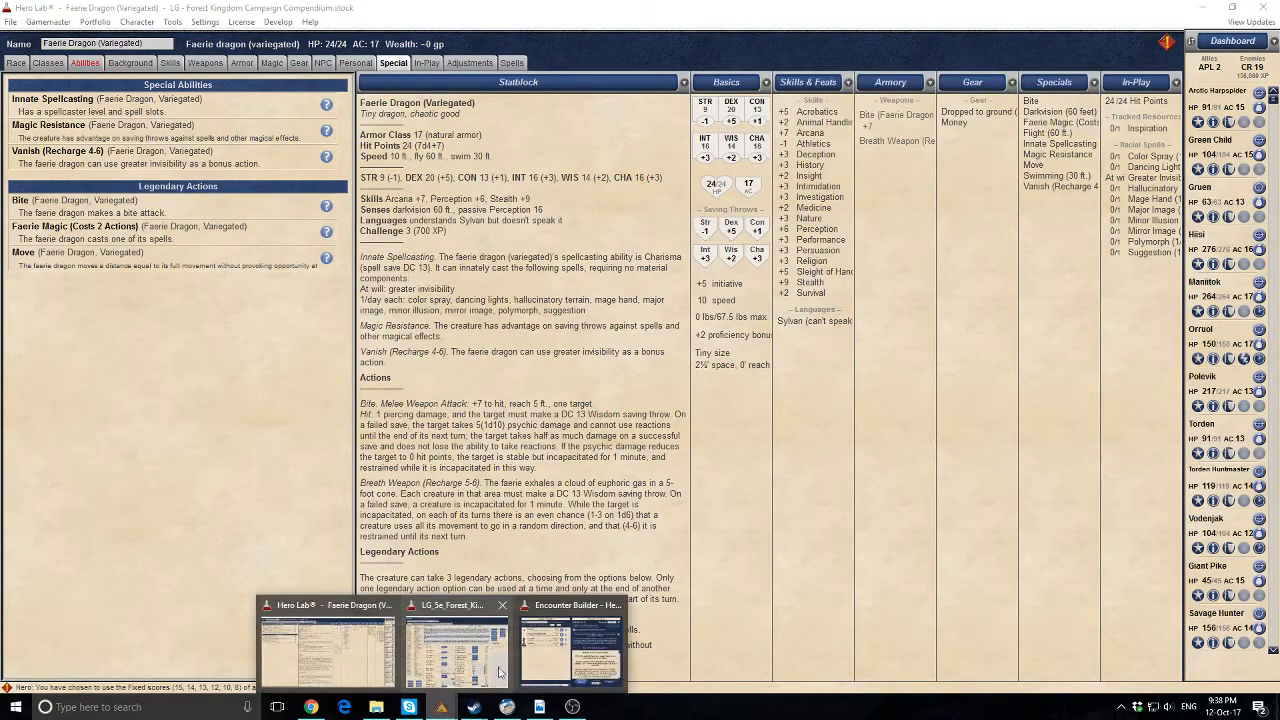
click(457, 645)
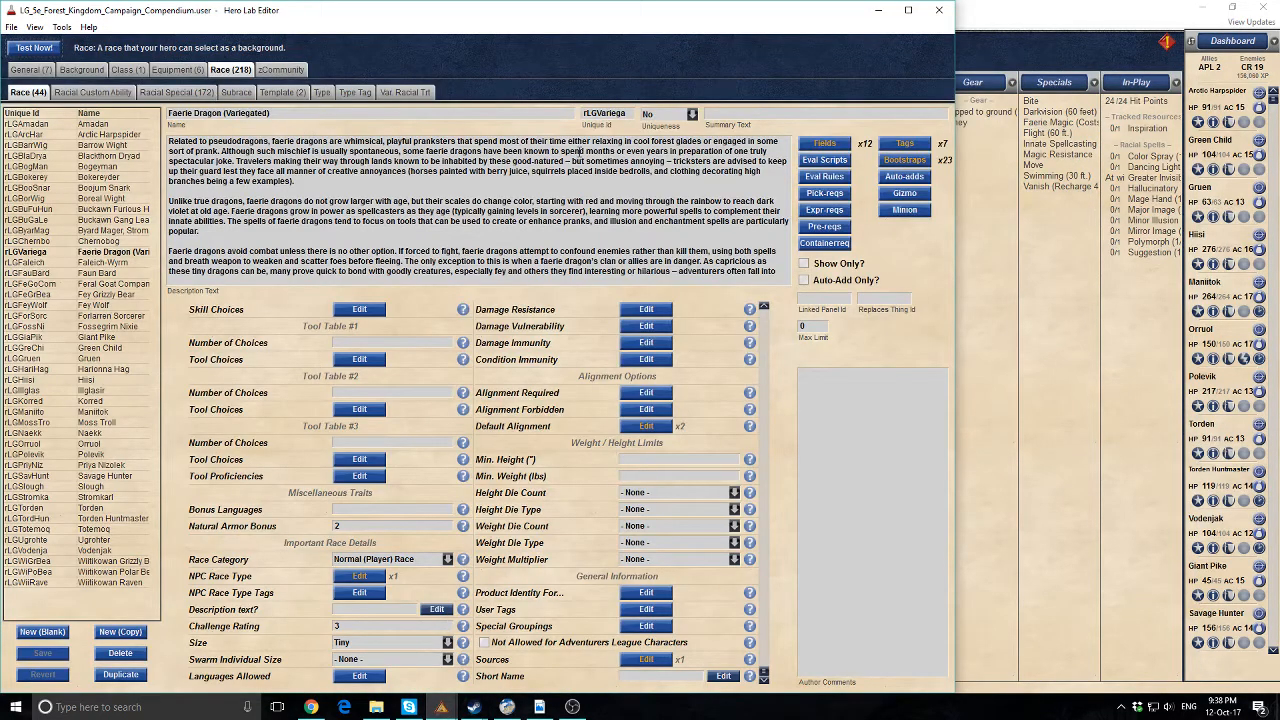
scroll(640, 408, up, 5)
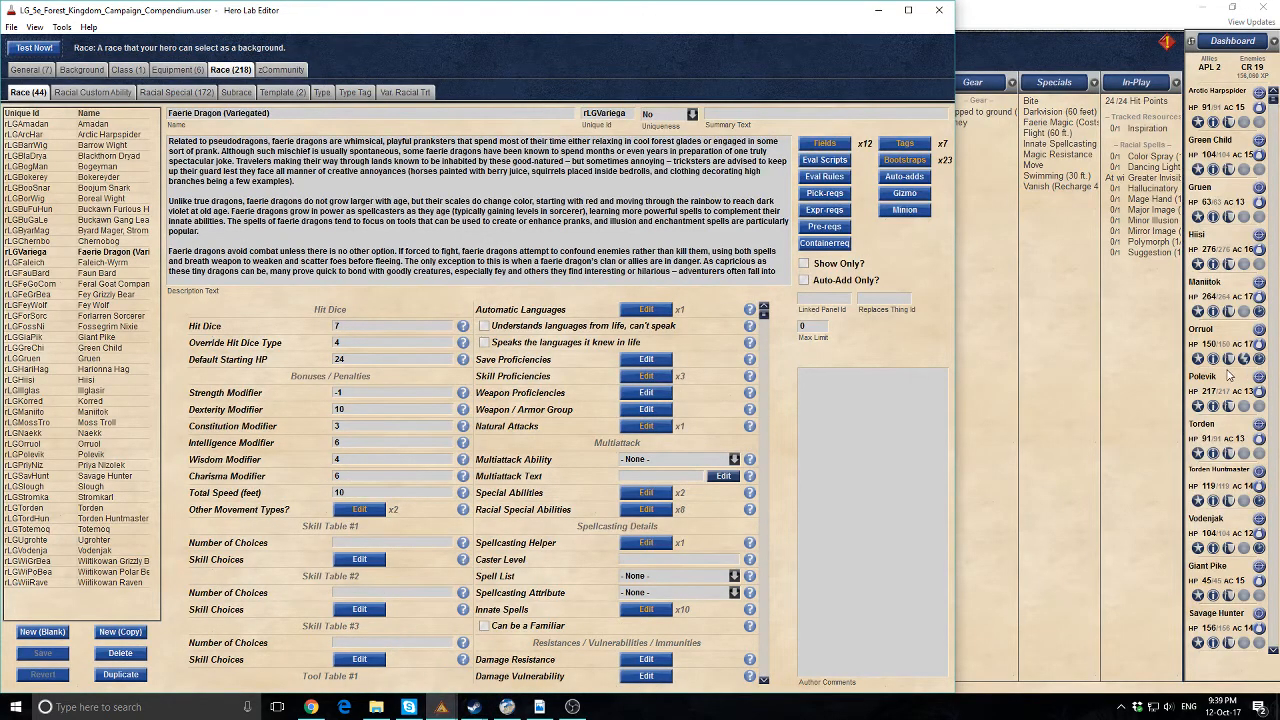
Switch to Hero Lab and try saving the portfolio under a new name with the .stock extension, Arctic Harpspider.stock
click(1013, 325)
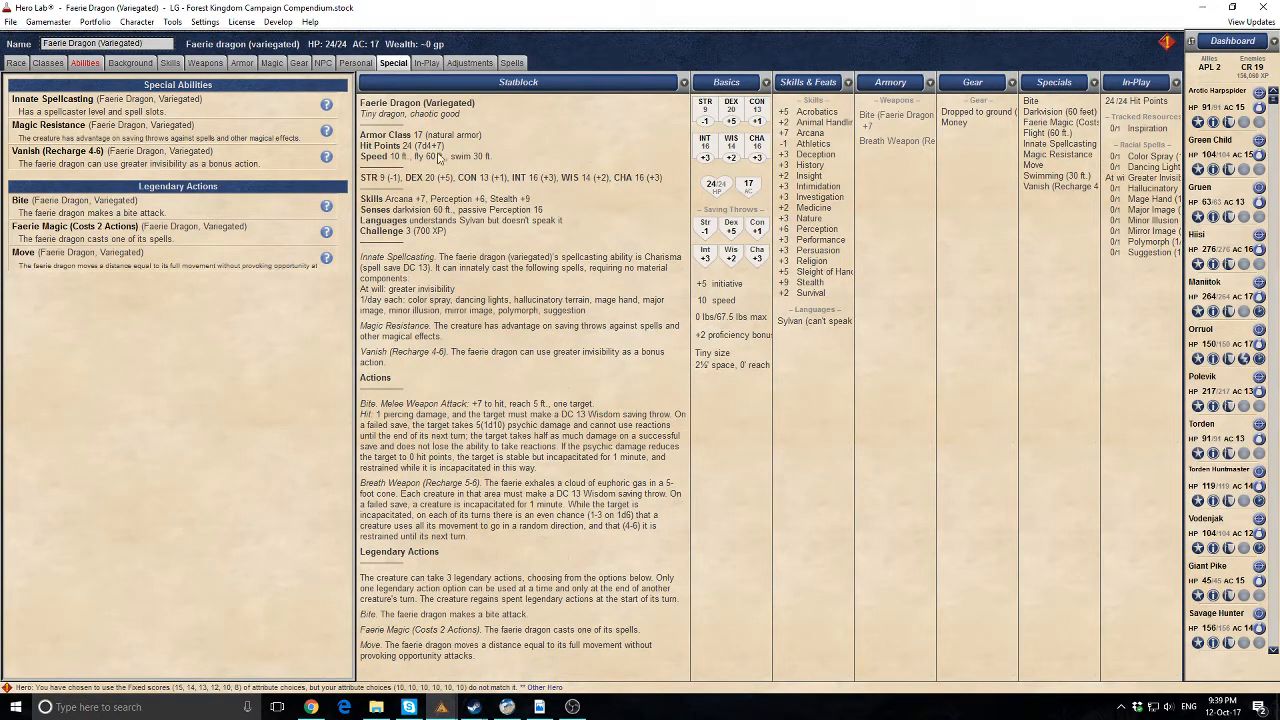
click(10, 22)
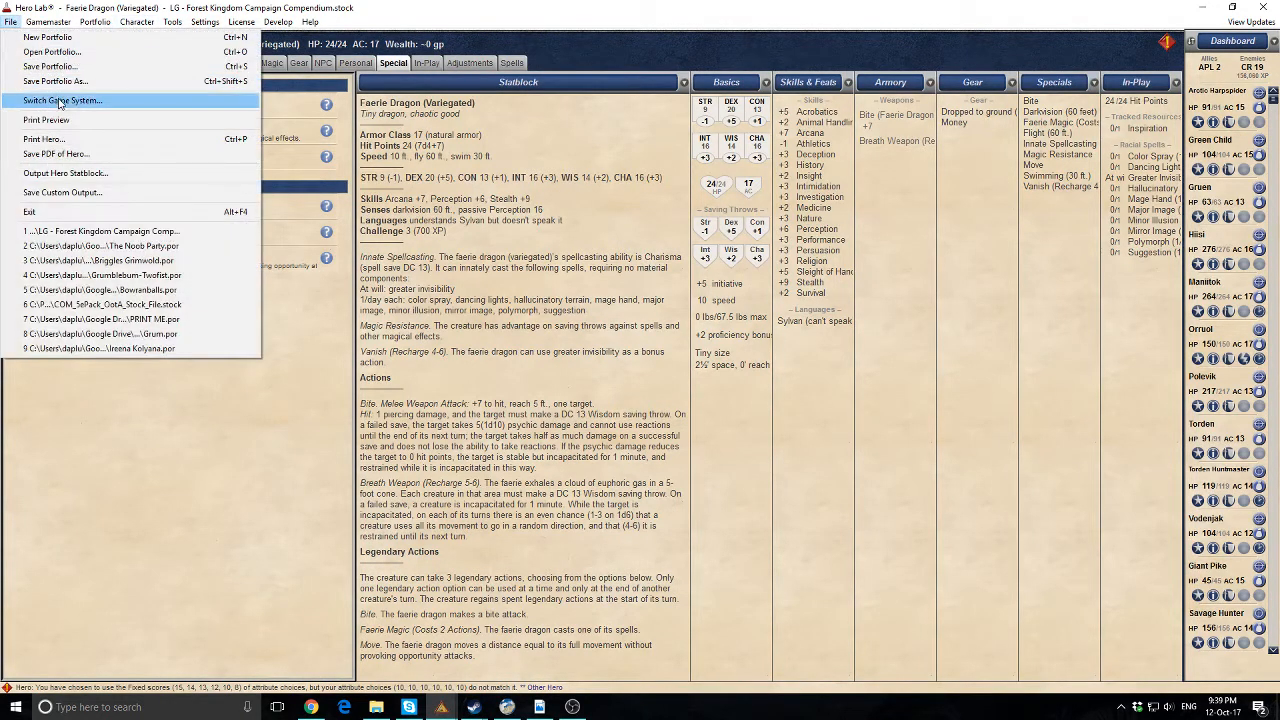
click(45, 79)
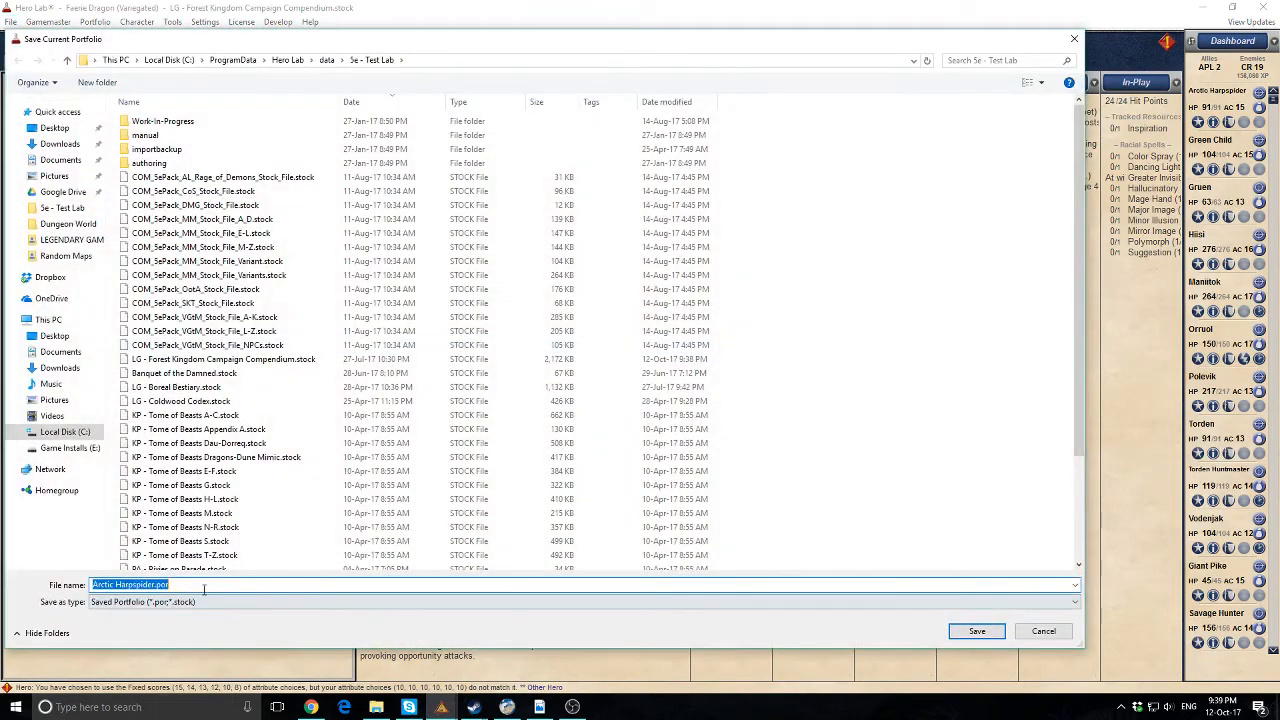
click(208, 603)
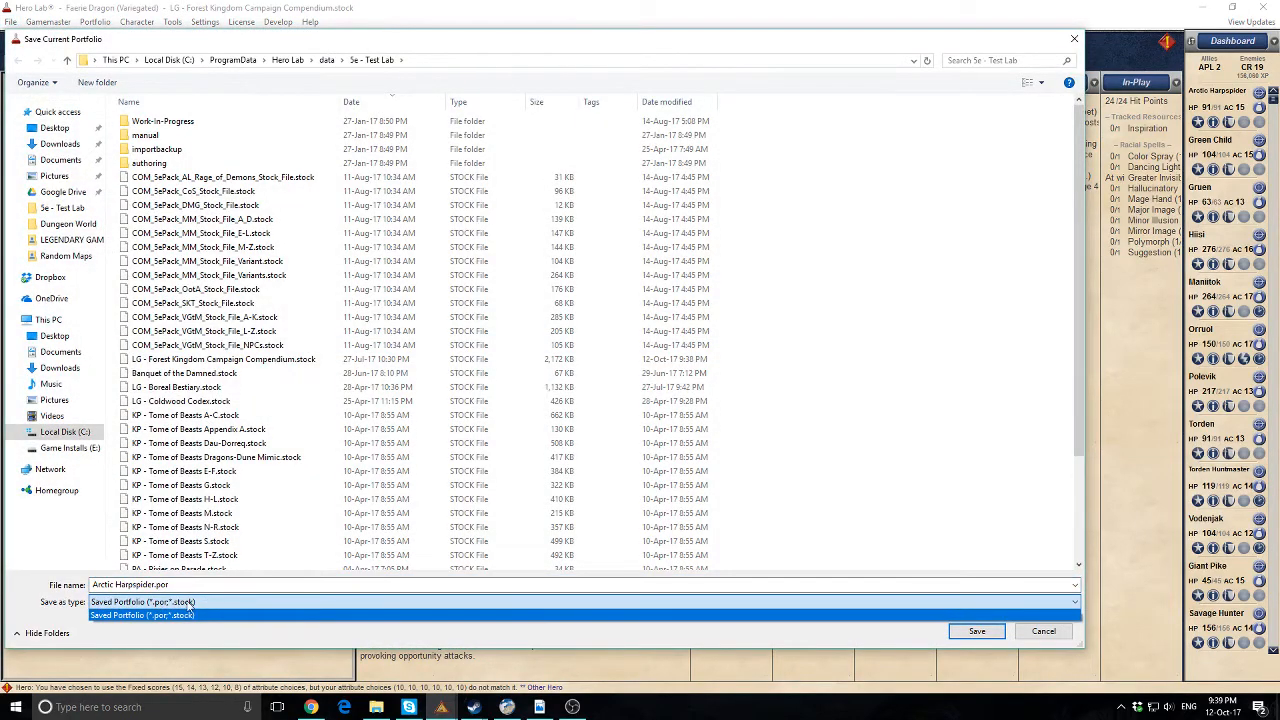
click(190, 603)
click(161, 584)
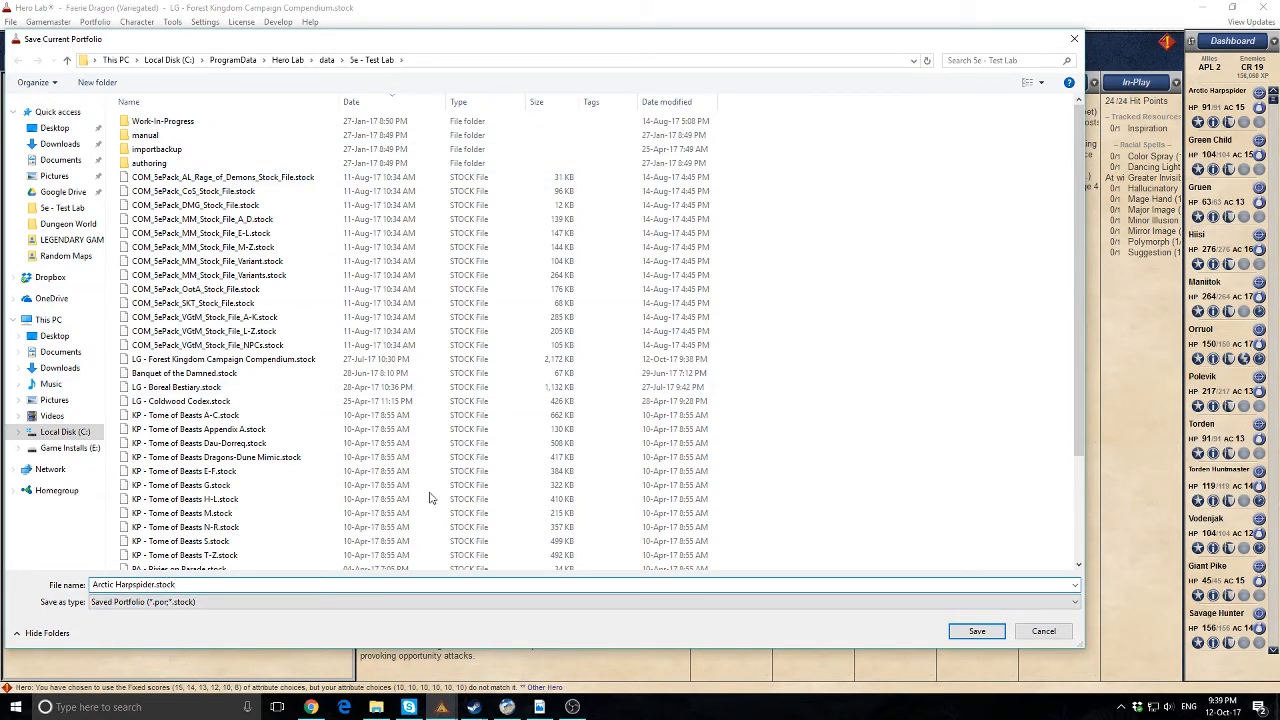
click(1047, 630)
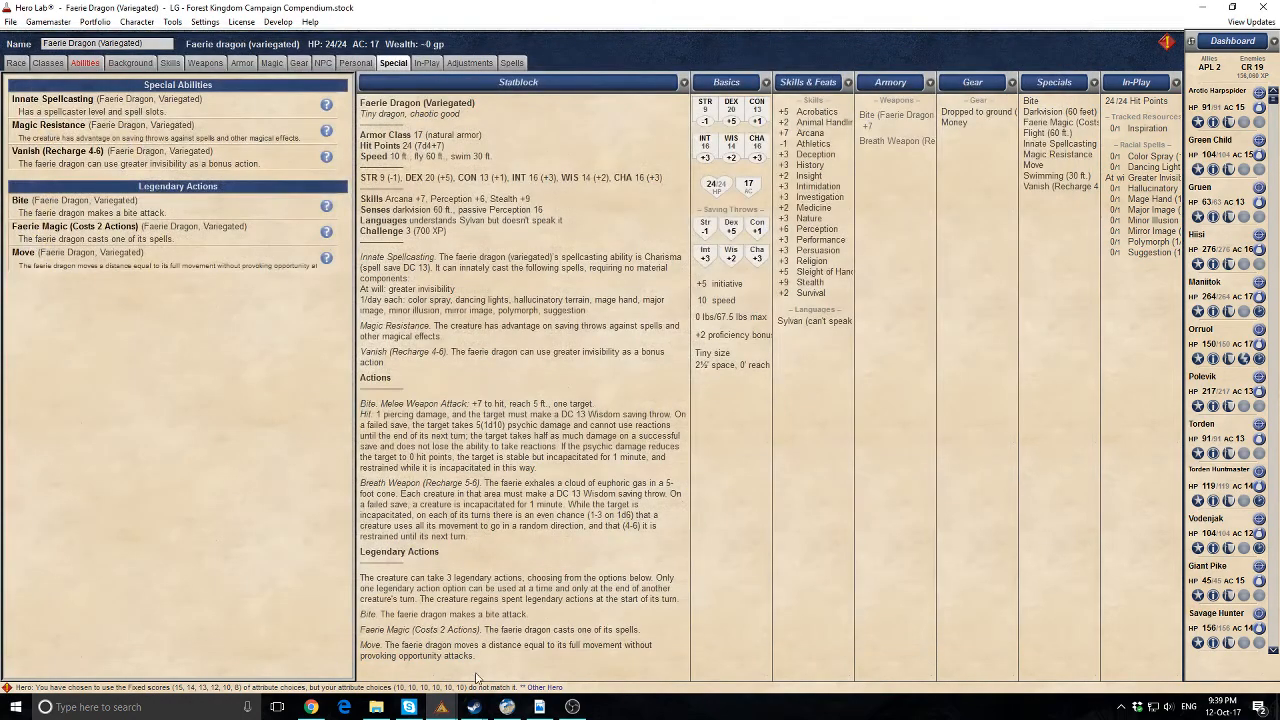
Switch to Hero Lab Editor, start adding a new source to the Faerie Dragon (Variegated) race, and cancel with its fields blank
mouse_move(441, 707)
click(478, 652)
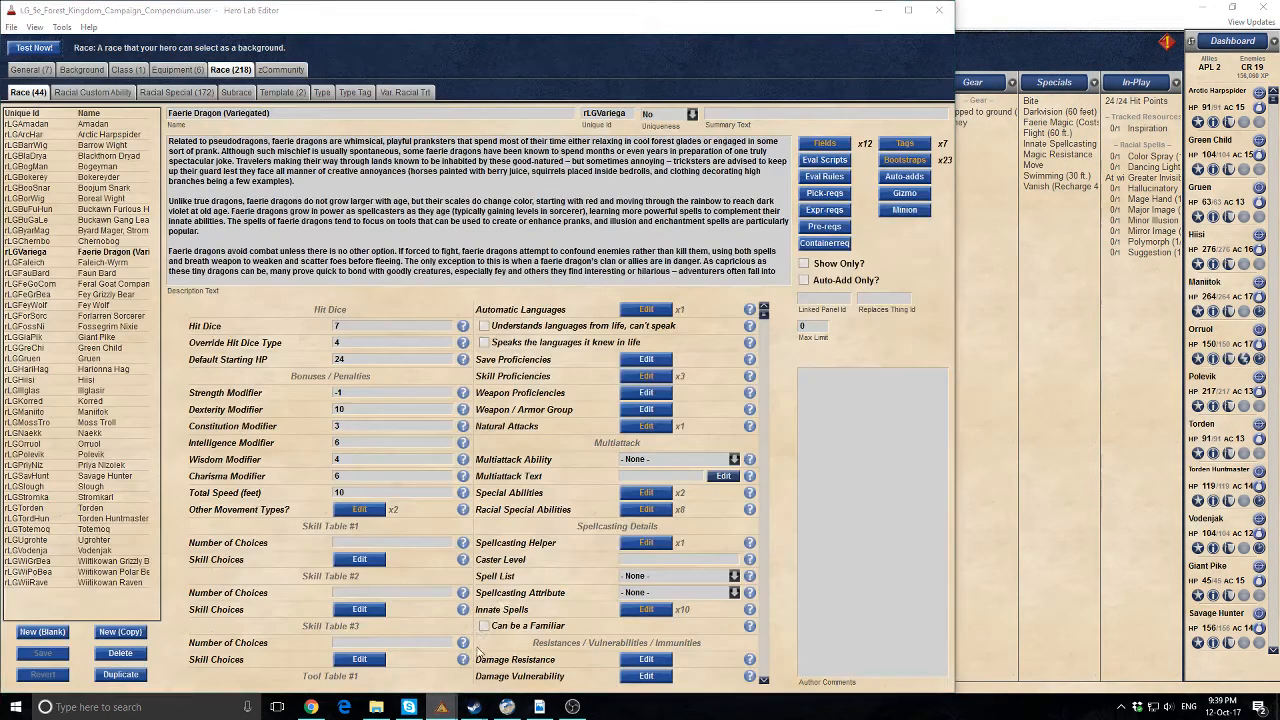
scroll(645, 590, down, 5)
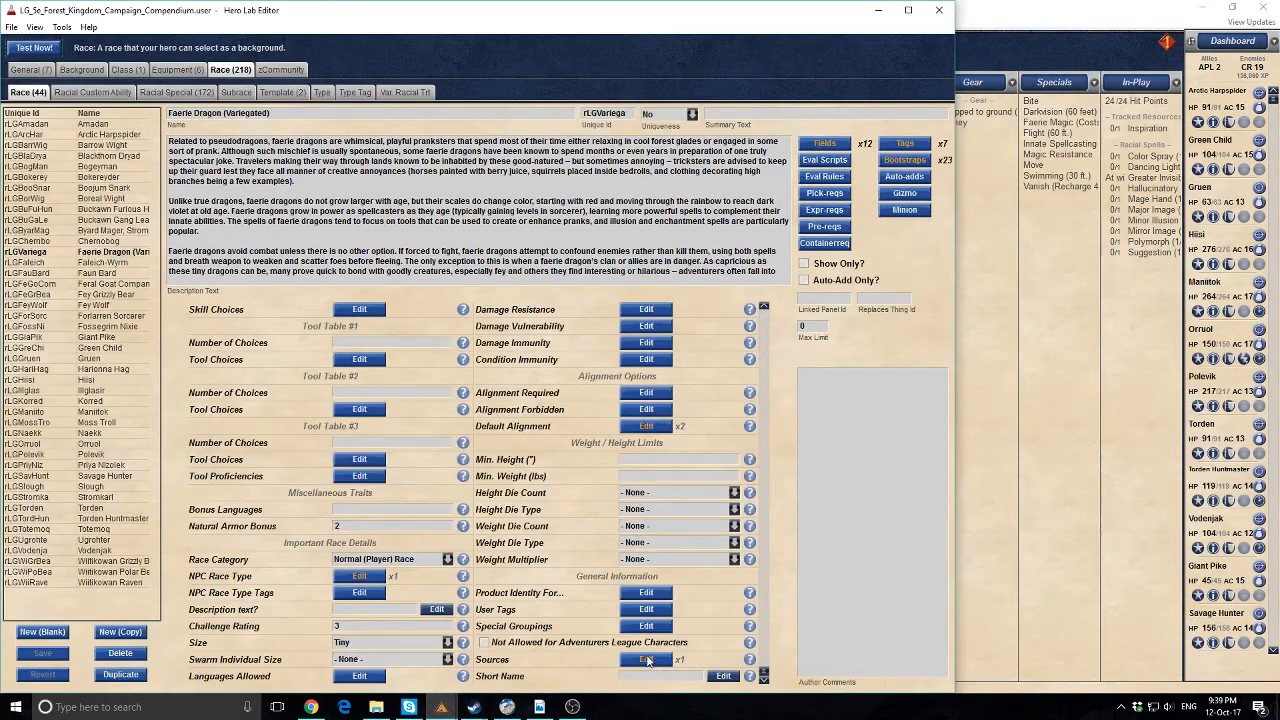
click(647, 660)
click(368, 89)
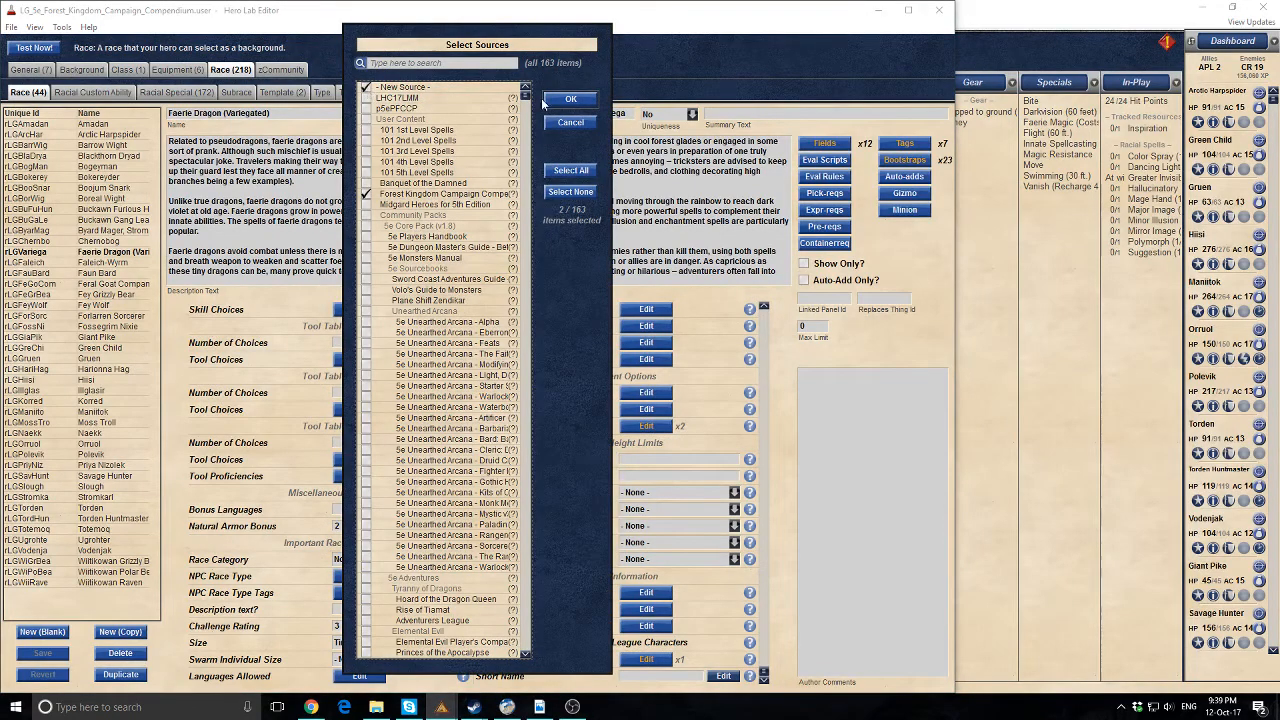
click(557, 103)
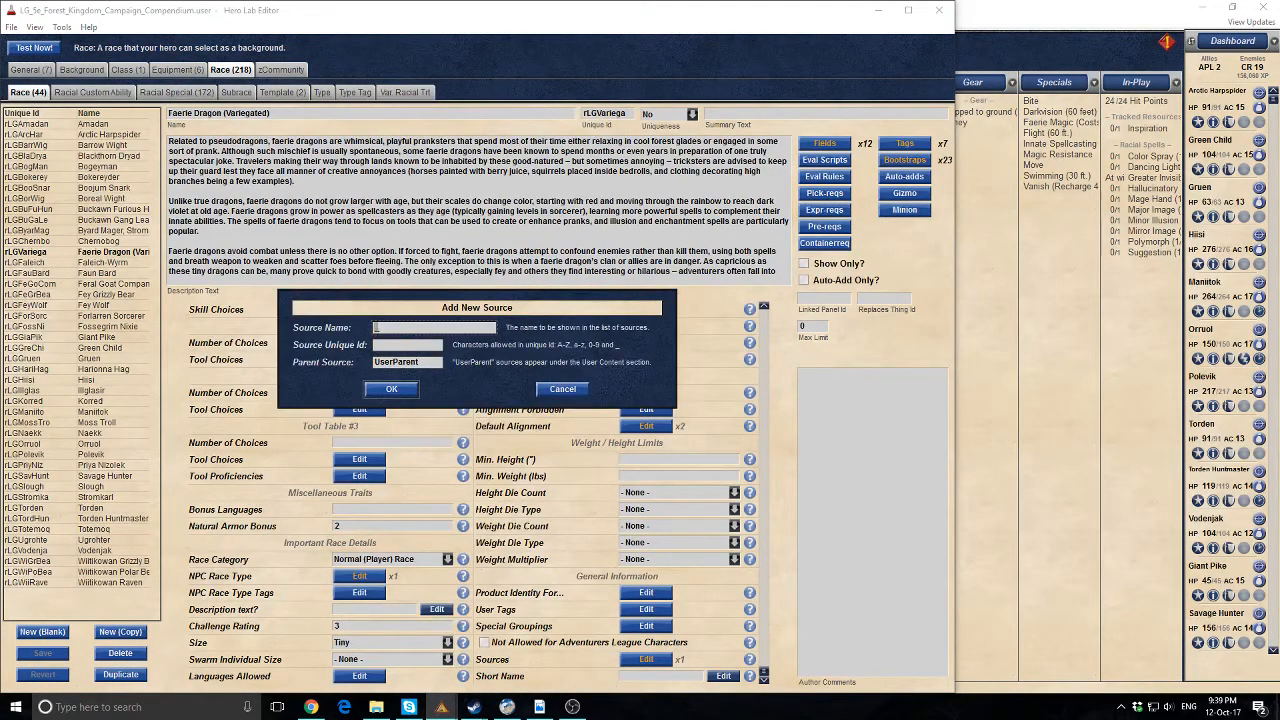
click(390, 345)
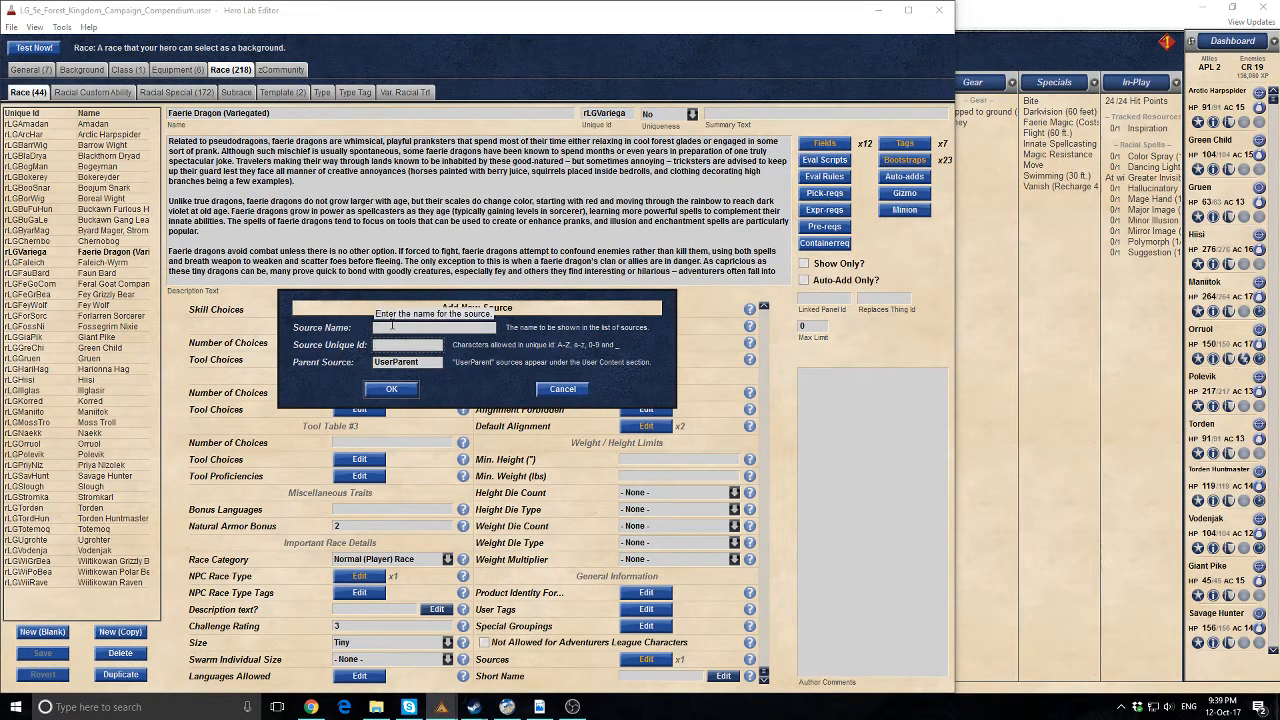
click(556, 389)
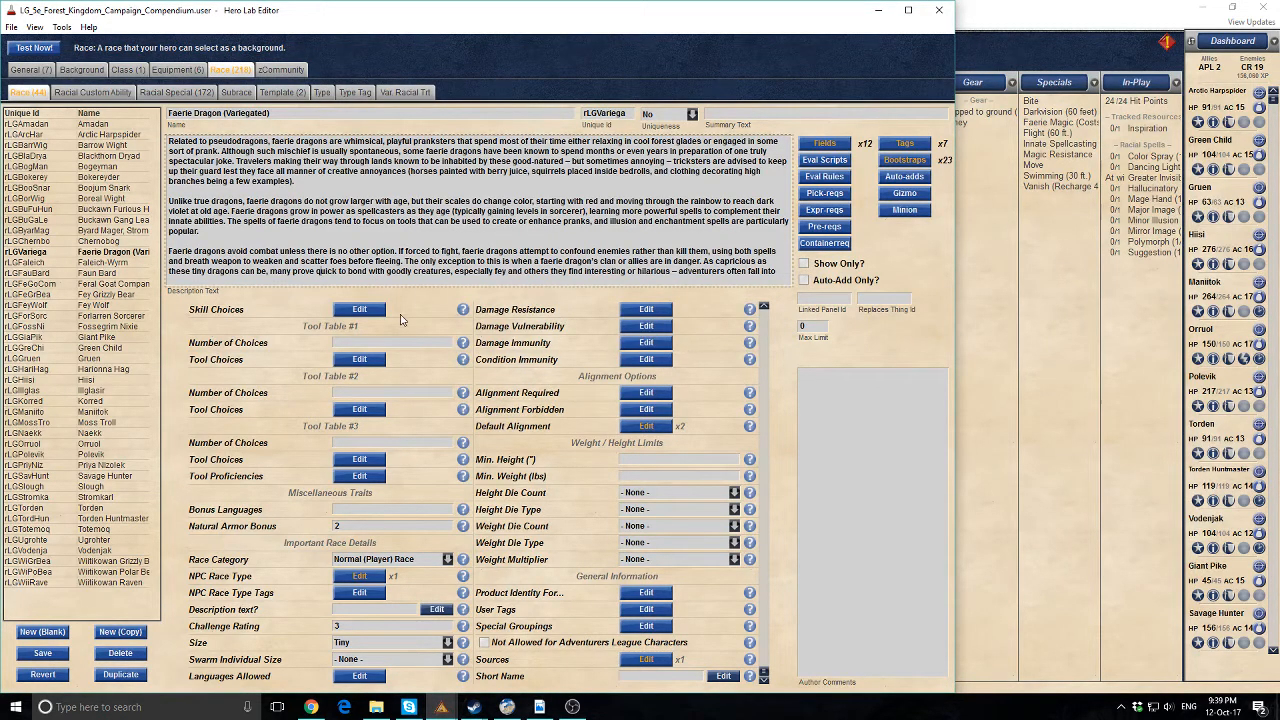
Switch to BoL_FairyTale_5e.pdf in Acrobat Reader and copy the dragon illustration from the Faerie Dragon, Variegated page
click(441, 707)
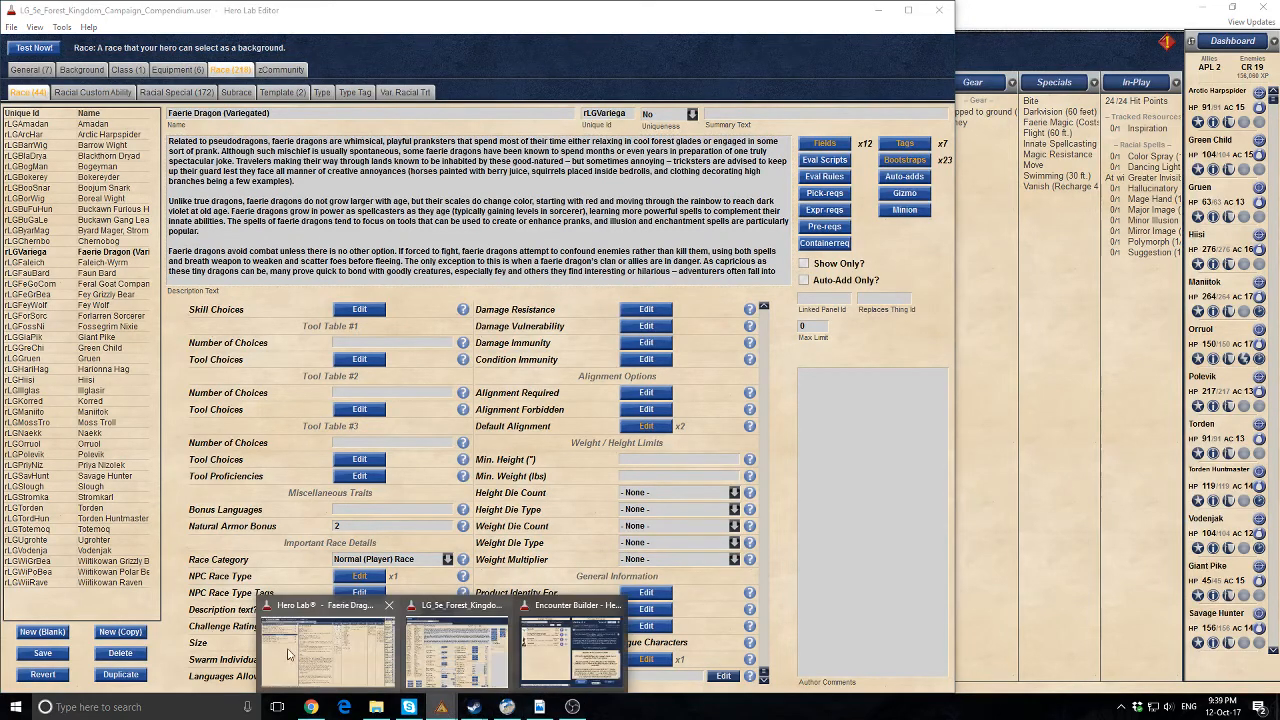
click(343, 636)
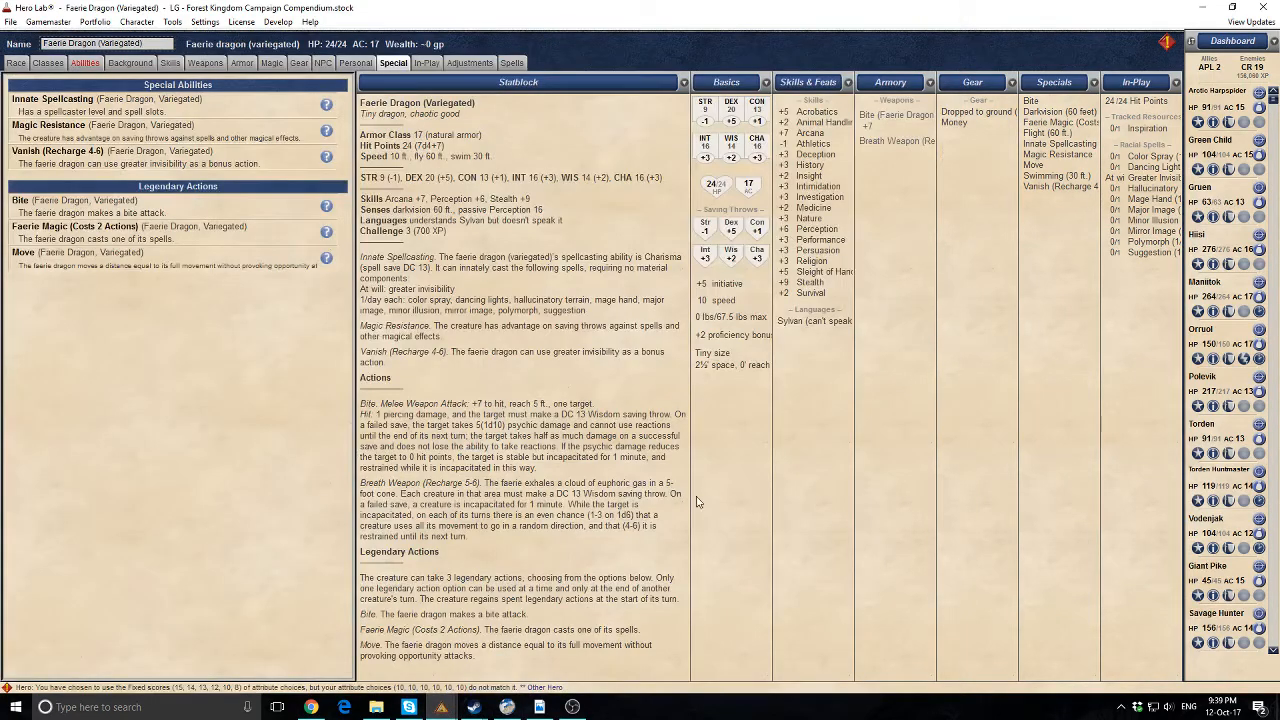
click(539, 707)
click(1233, 9)
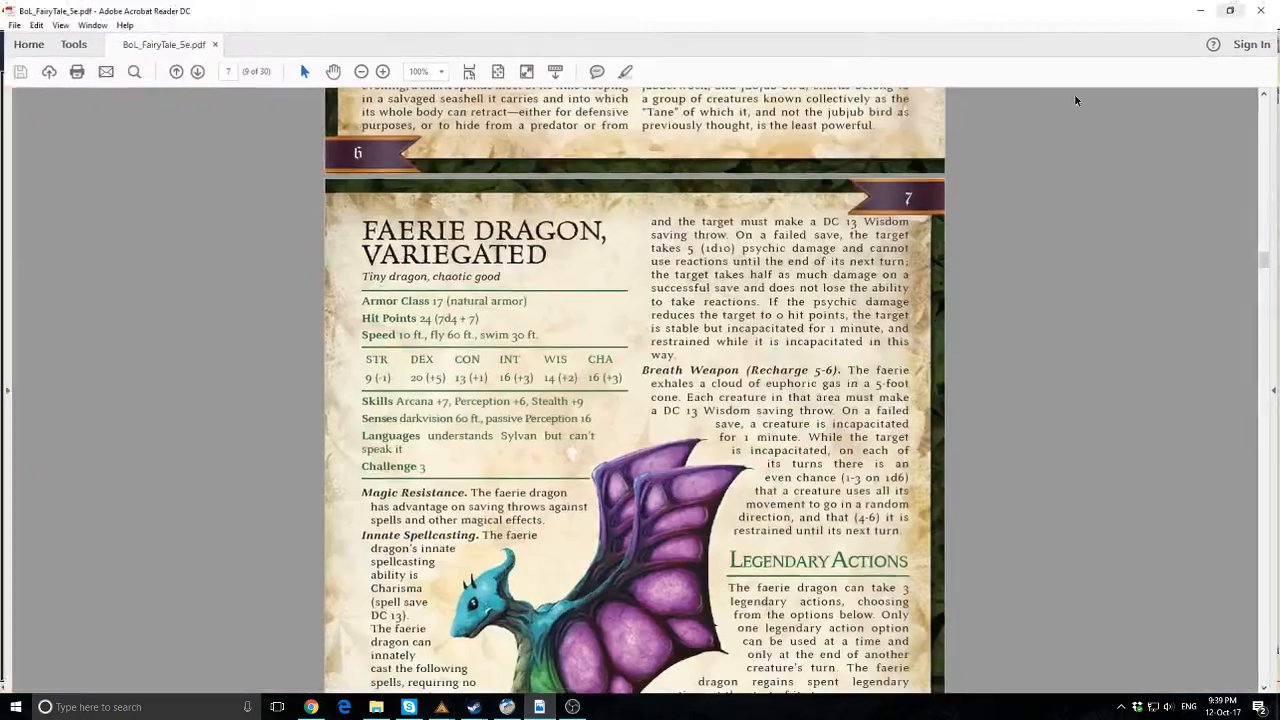
scroll(633, 390, down, 5)
scroll(633, 390, up, 1)
click(595, 378)
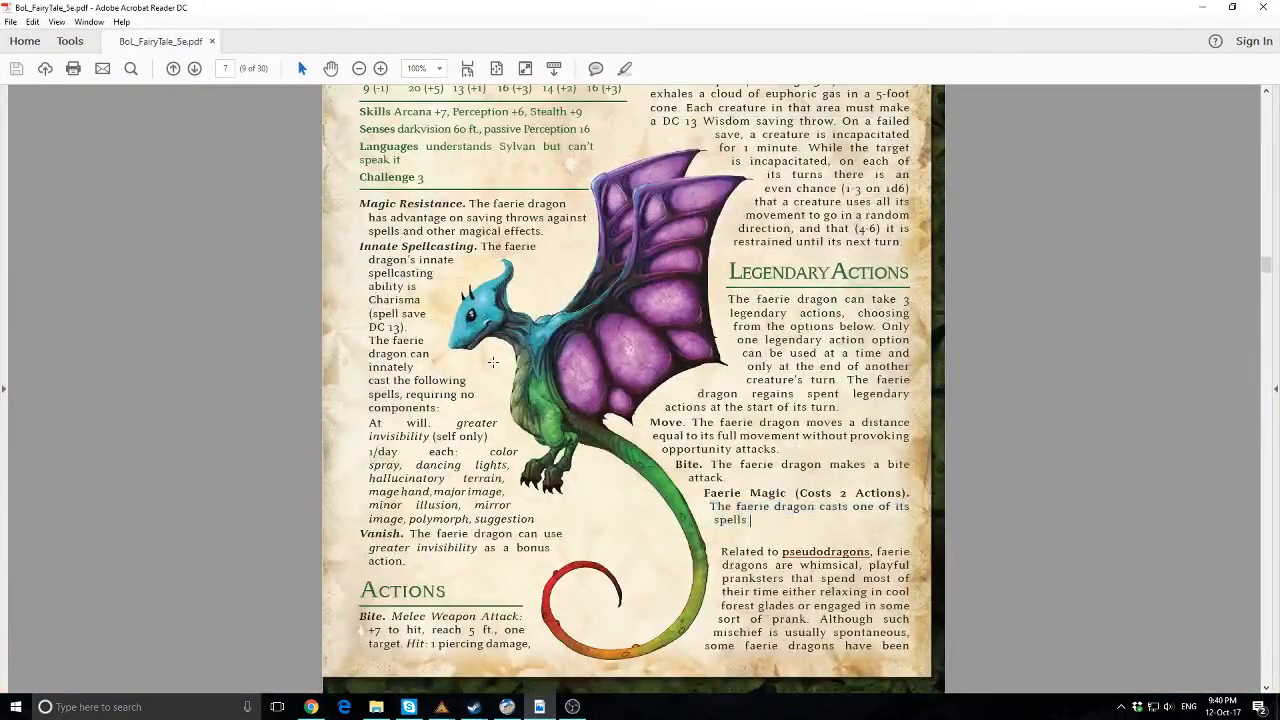
click(590, 358)
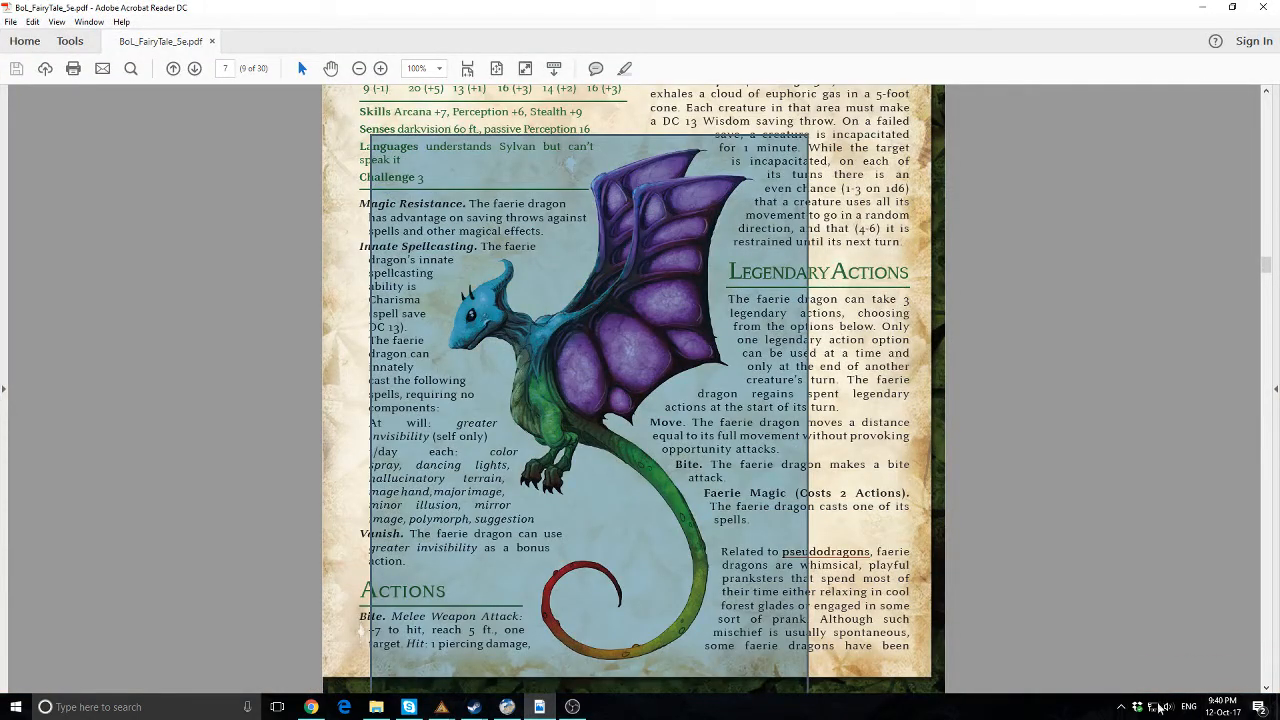
Open the clipboard image through Greenshot in its image editor and maximize the editor window
click(1121, 707)
right_click(1085, 632)
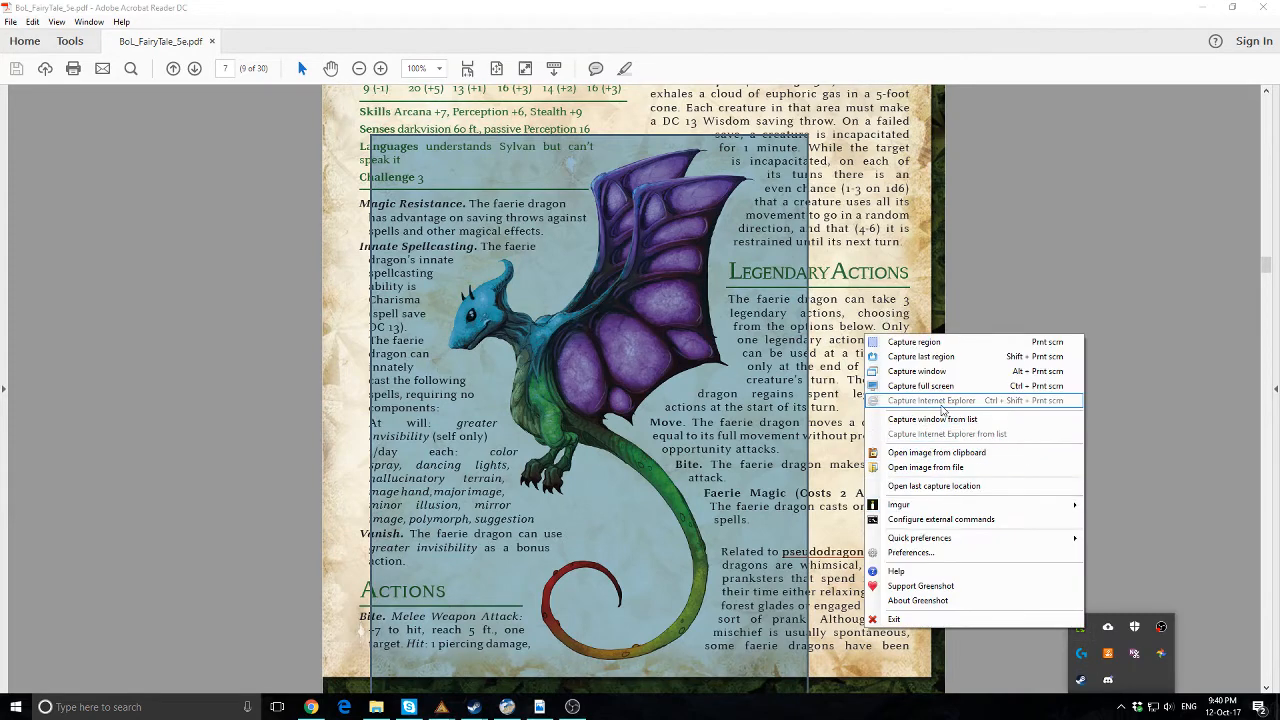
click(960, 455)
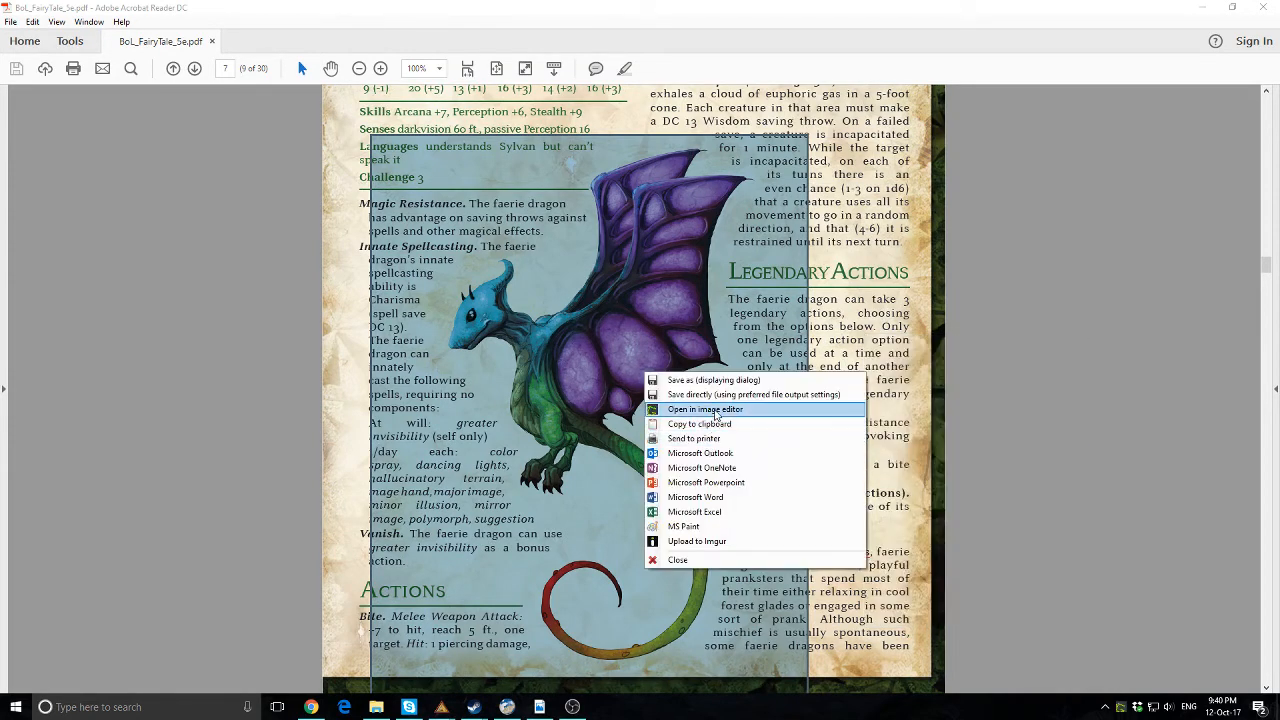
click(700, 406)
drag(511, 80, 745, 17)
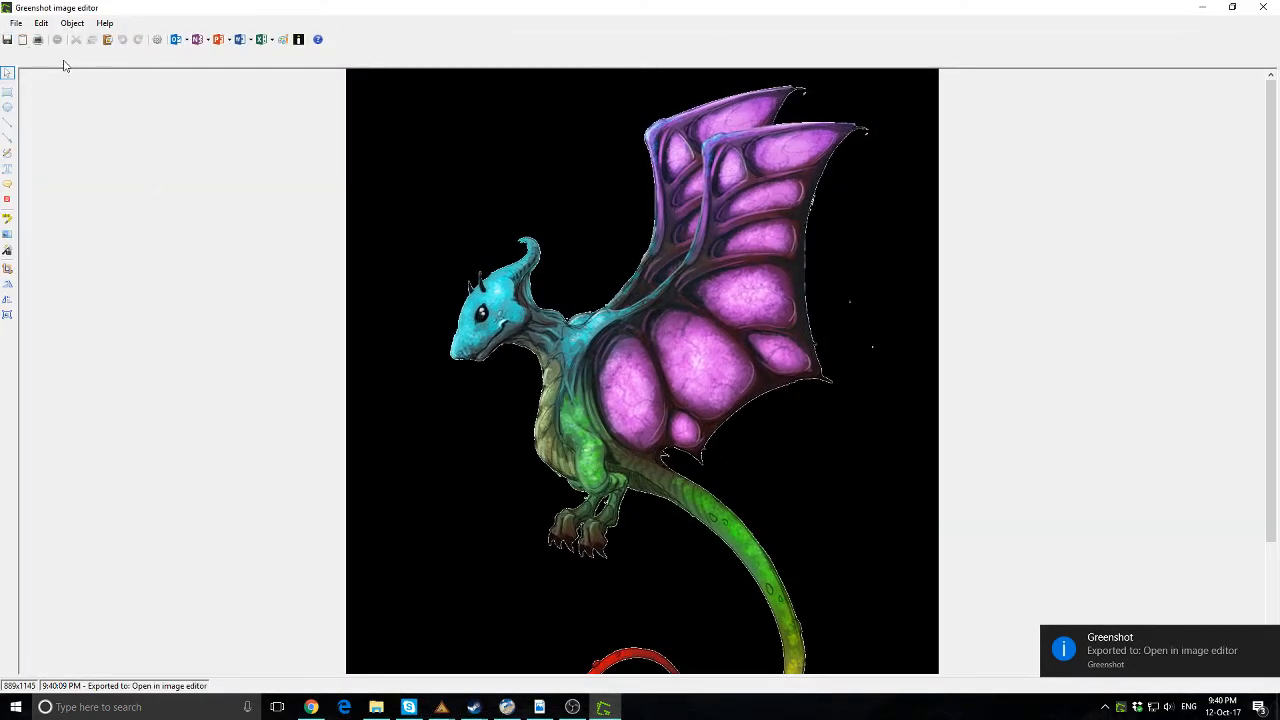
Look over the dragon image and copy it to the clipboard from the Greenshot image editor
scroll(600, 331, down, 3)
scroll(600, 331, up, 3)
click(16, 22)
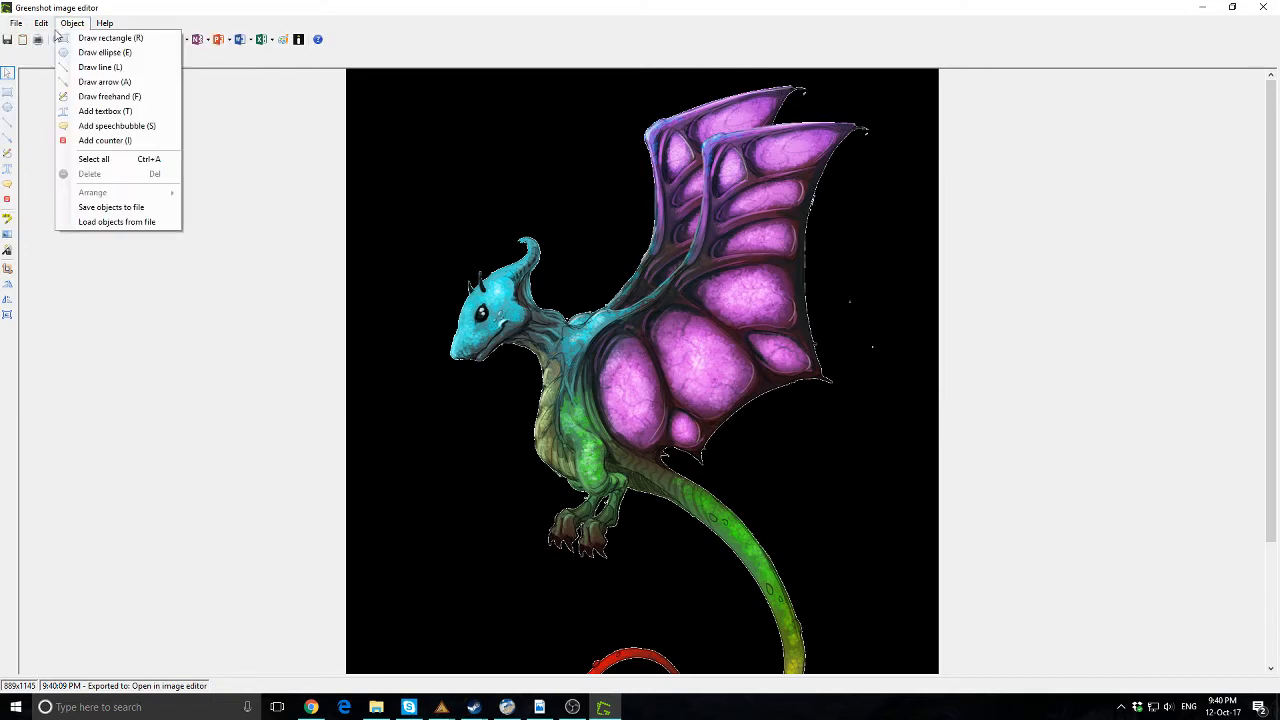
mouse_move(43, 28)
click(43, 66)
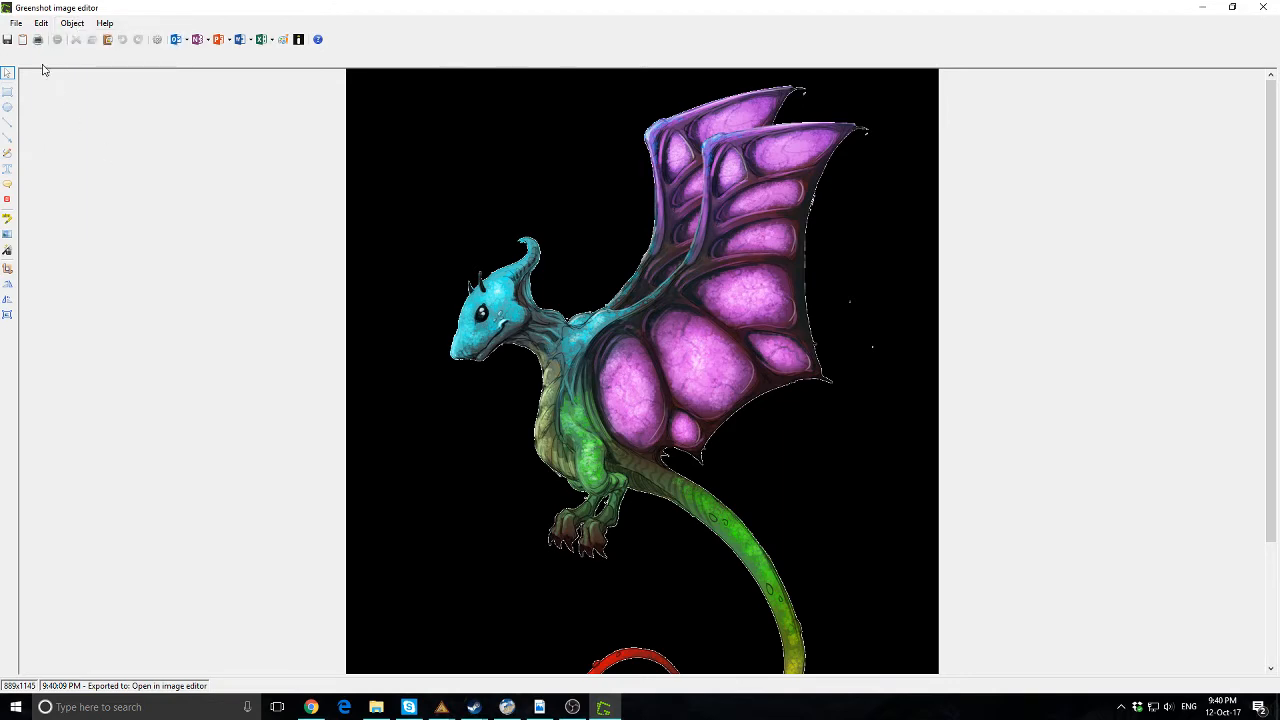
click(38, 27)
mouse_move(16, 23)
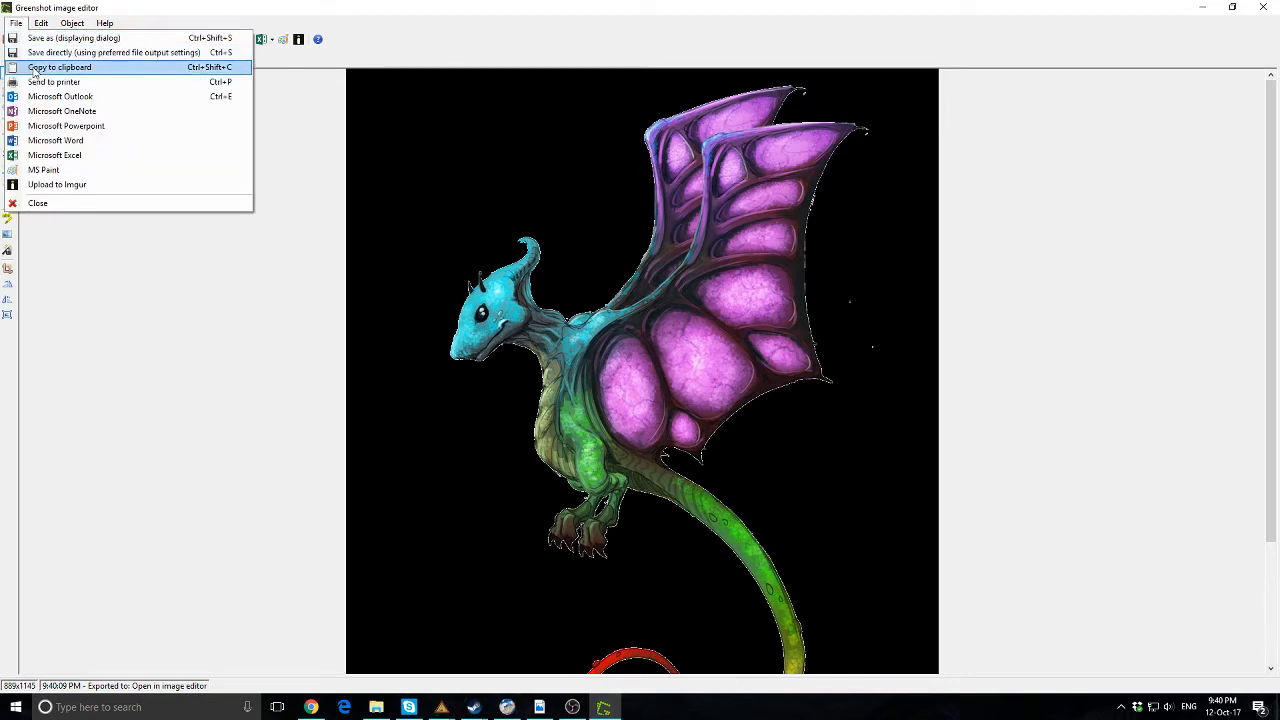
click(40, 64)
Launch GIMP and paste the copied dragon picture as a new image
click(18, 708)
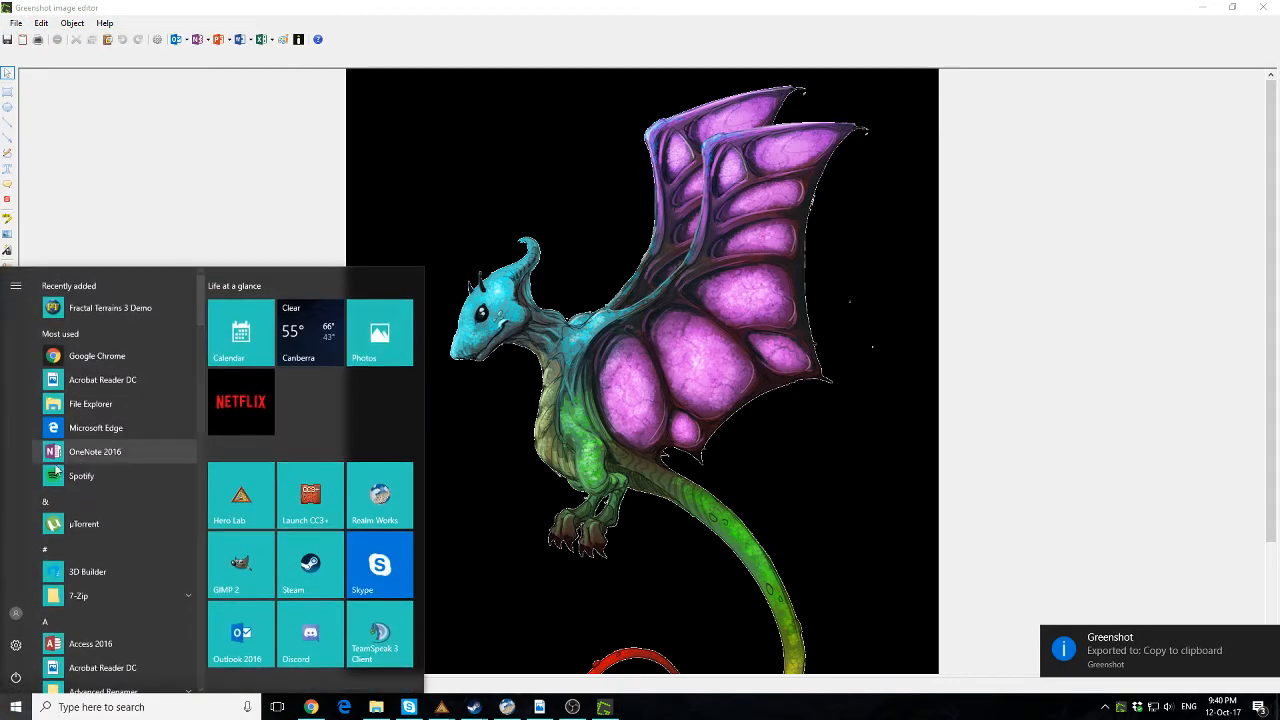
click(47, 501)
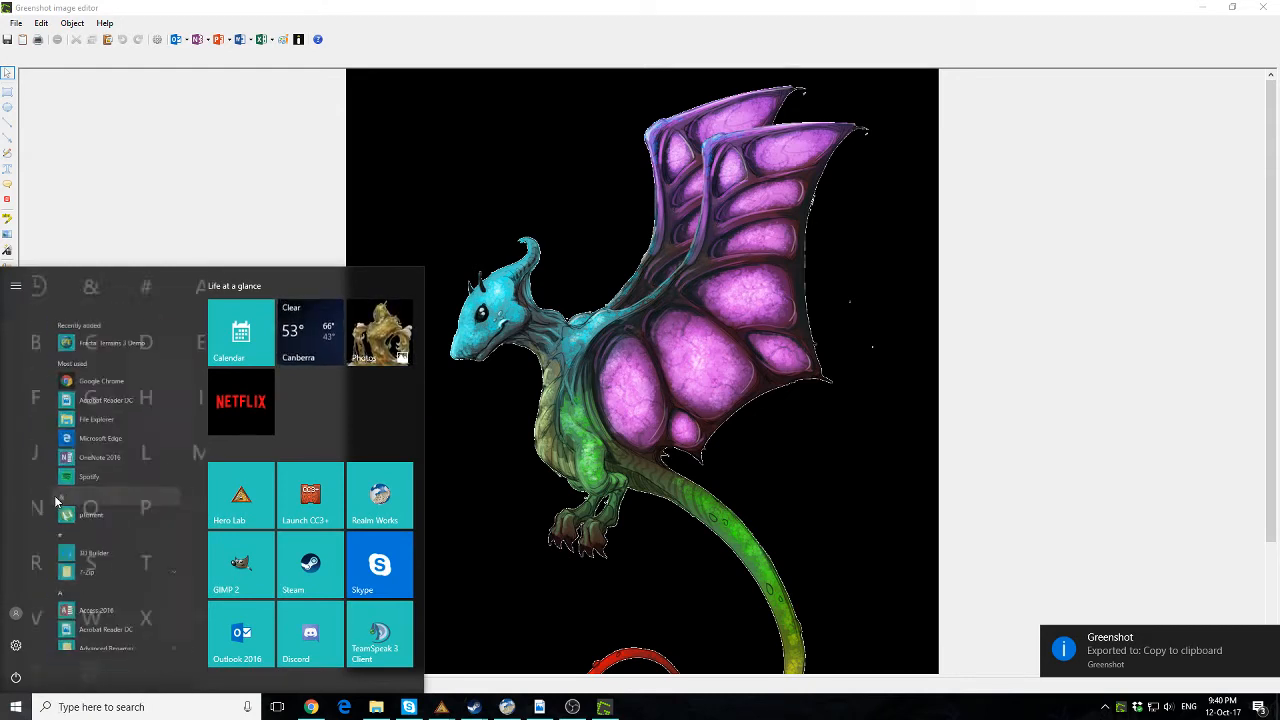
scroll(57, 502, down, 2)
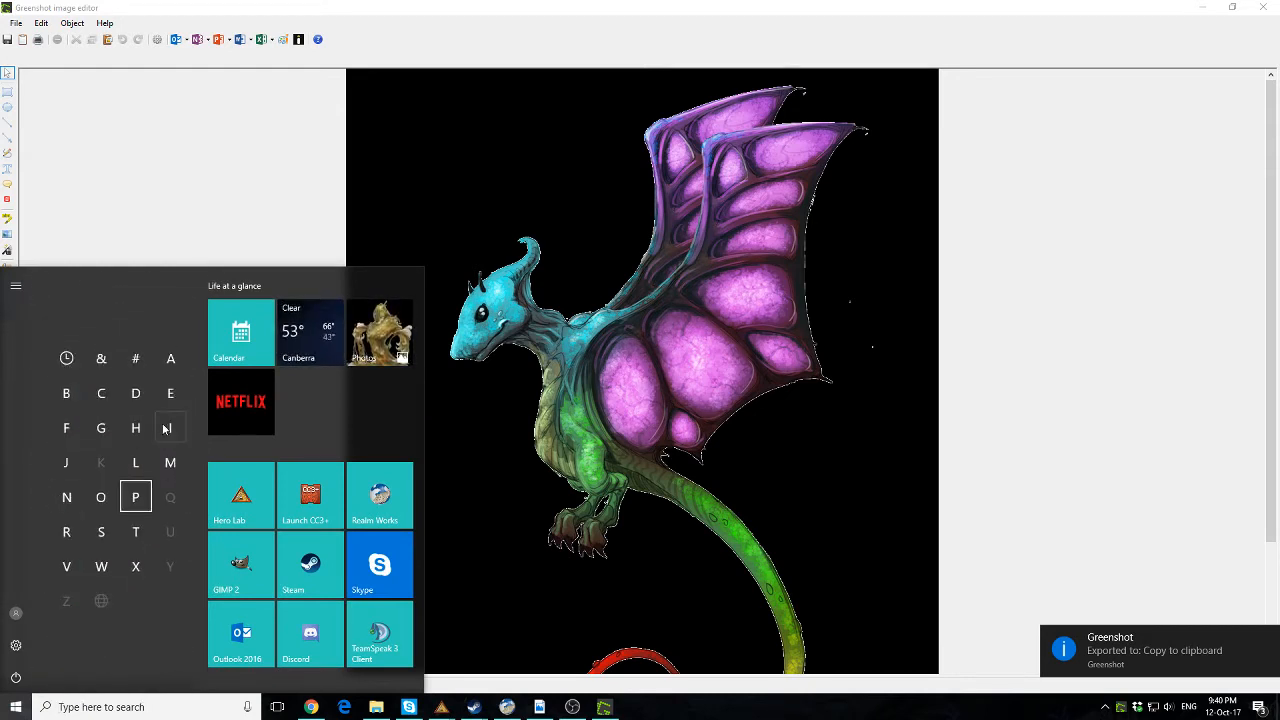
click(510, 375)
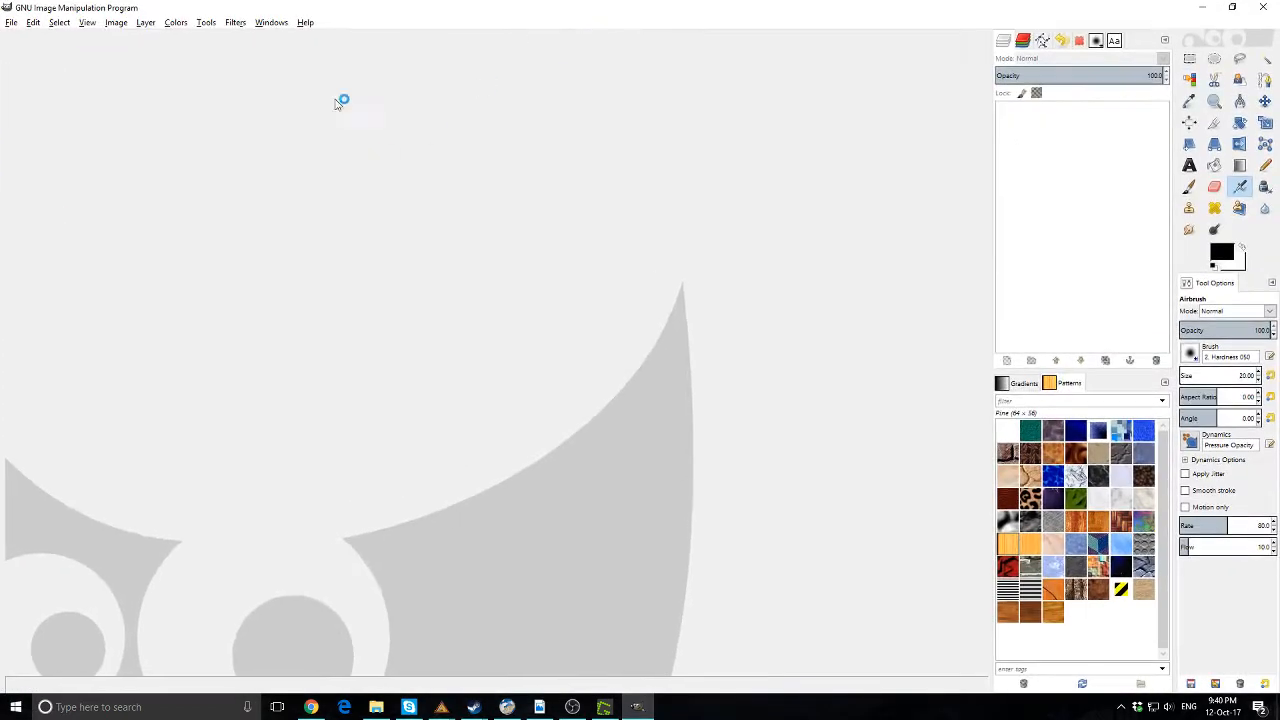
click(34, 22)
mouse_move(123, 169)
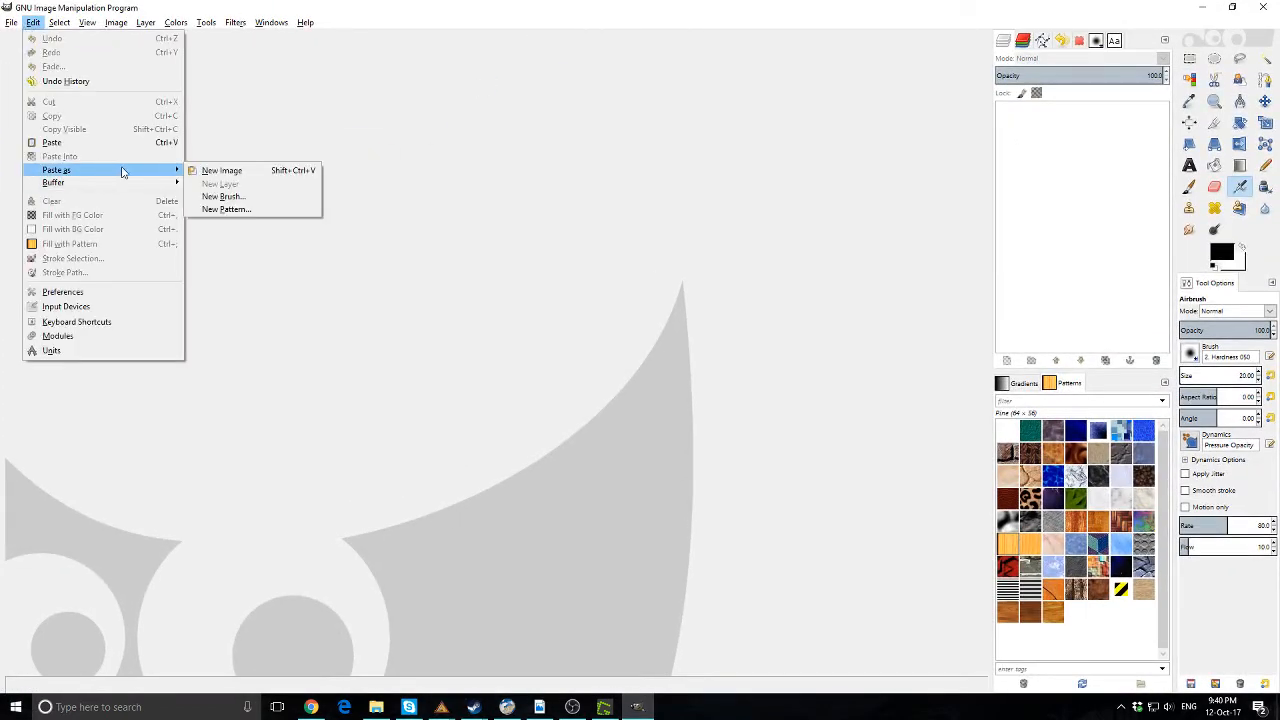
click(292, 172)
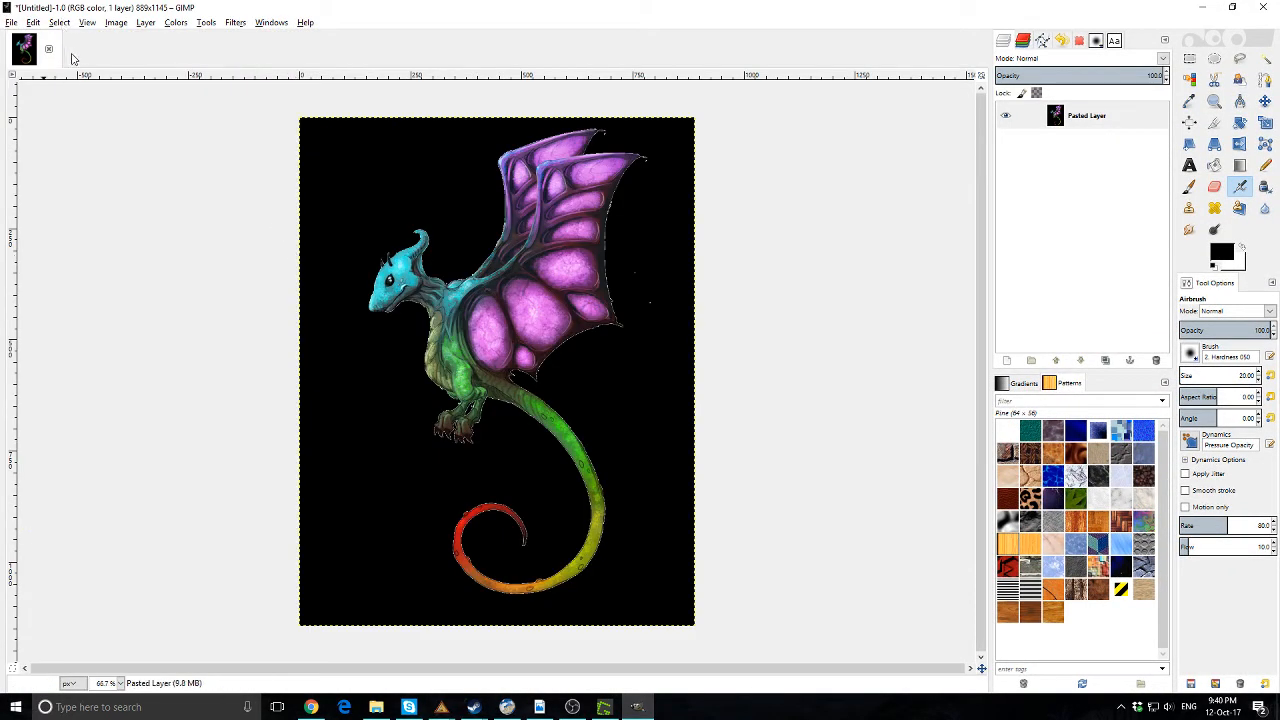
Select the black background around the dragon with Fuzzy Select and add an alpha channel to the pasted layer
click(1265, 58)
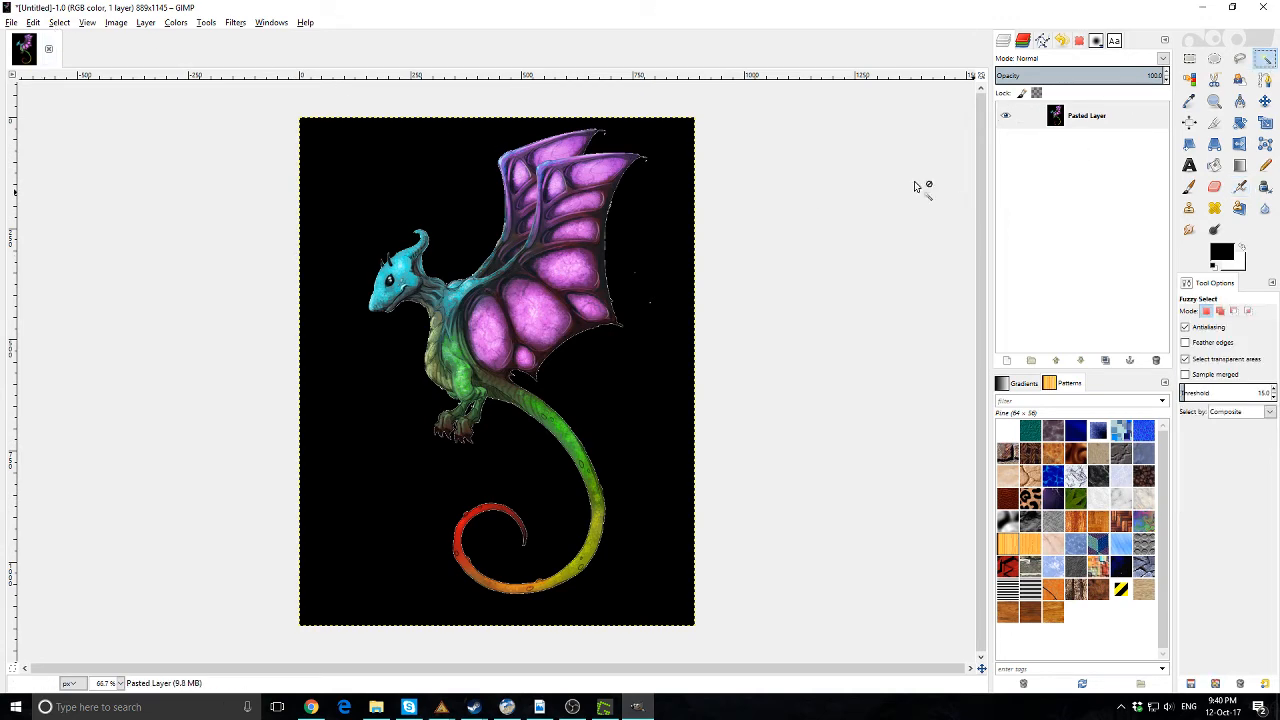
click(648, 406)
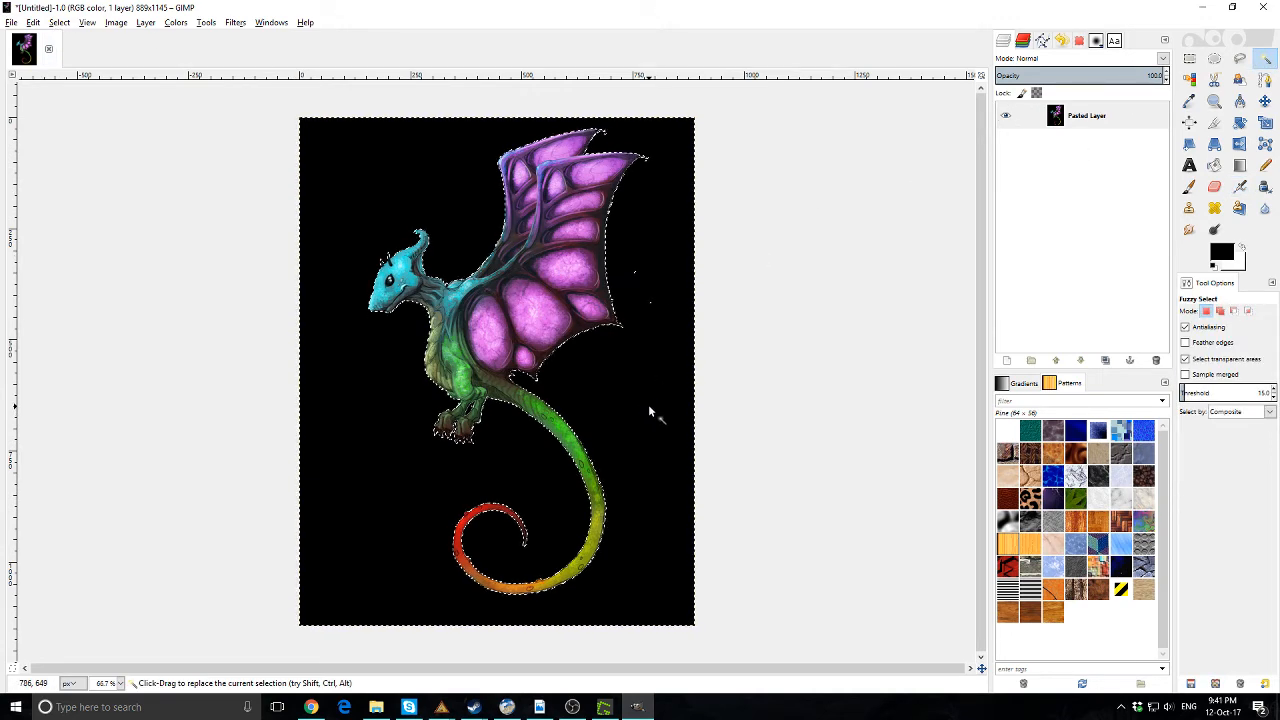
click(172, 23)
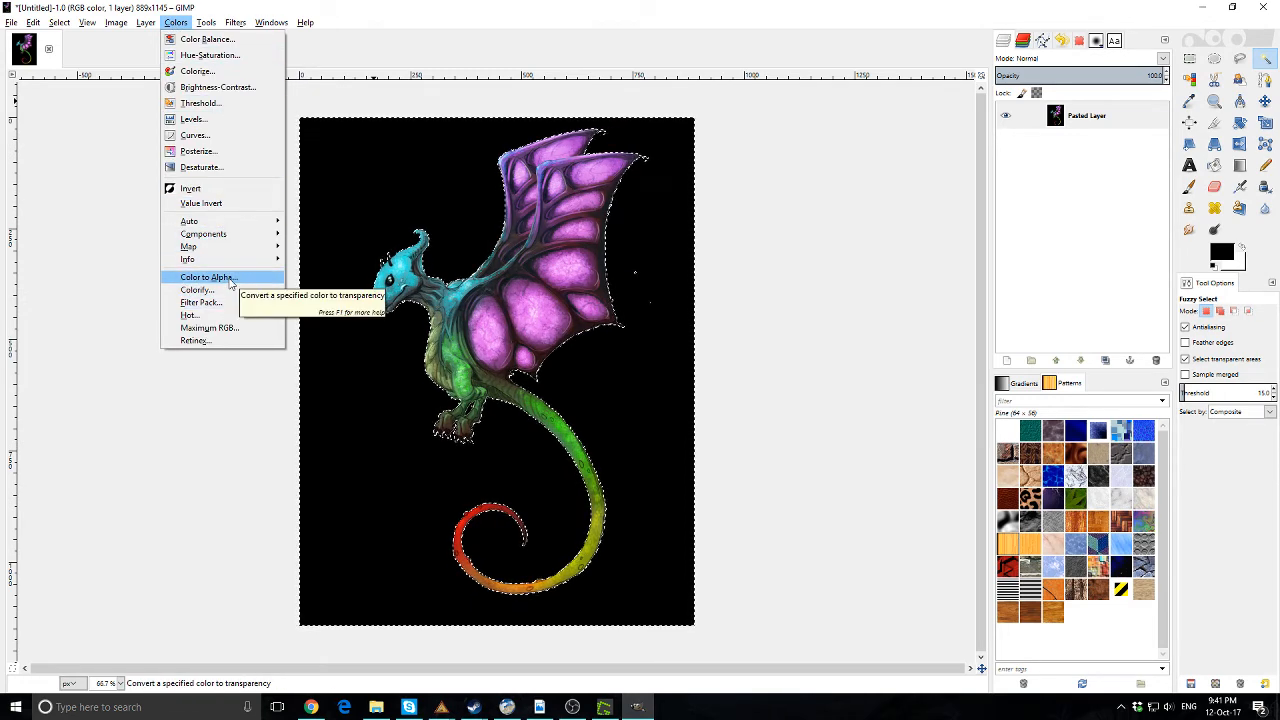
mouse_move(145, 23)
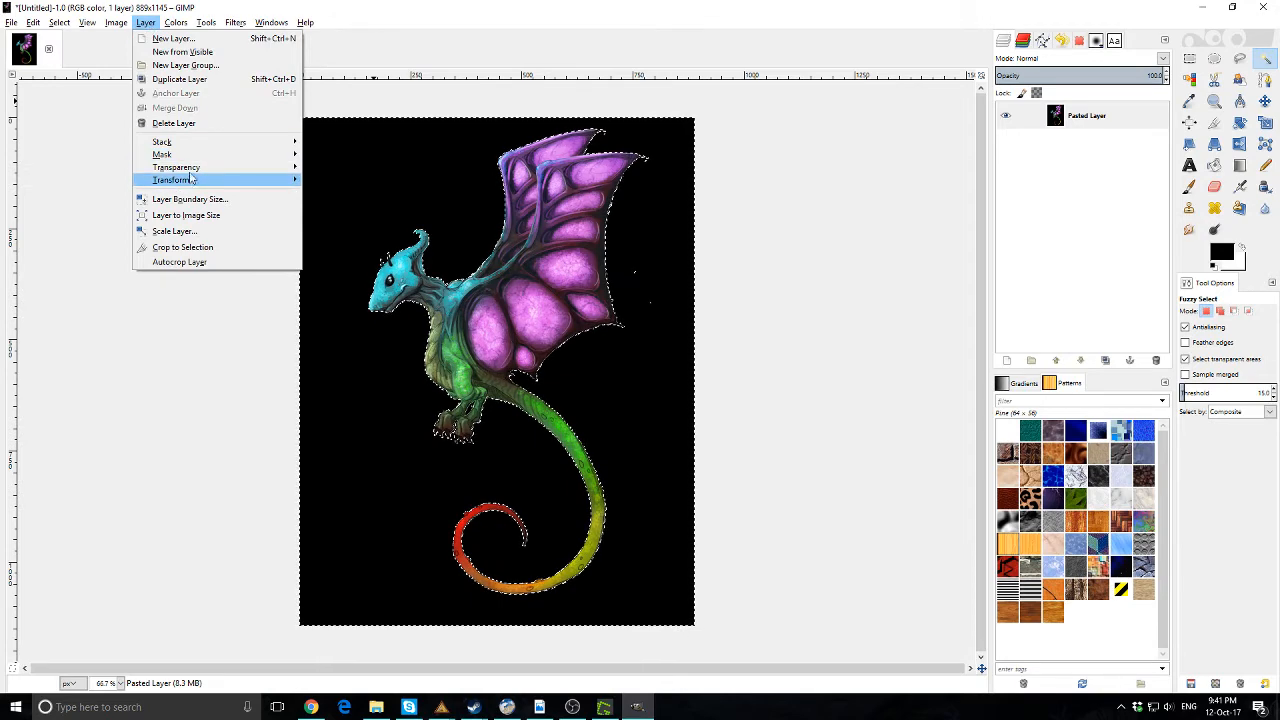
mouse_move(190, 170)
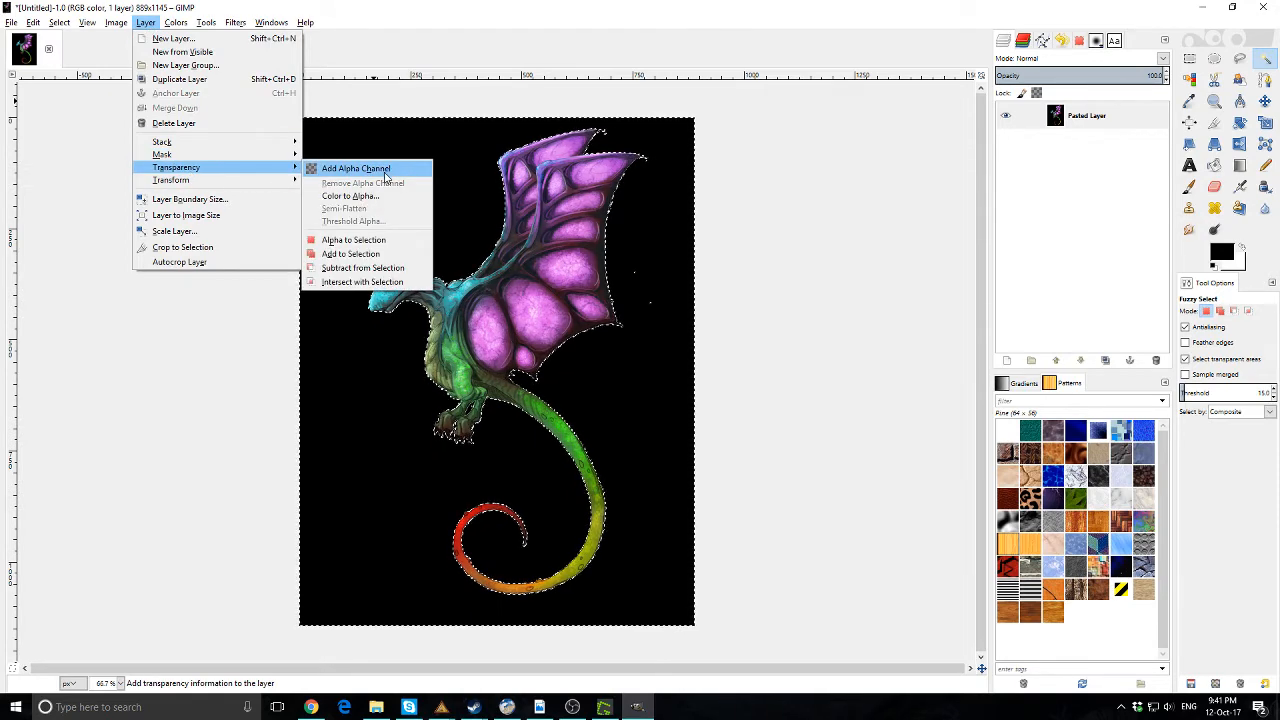
click(384, 176)
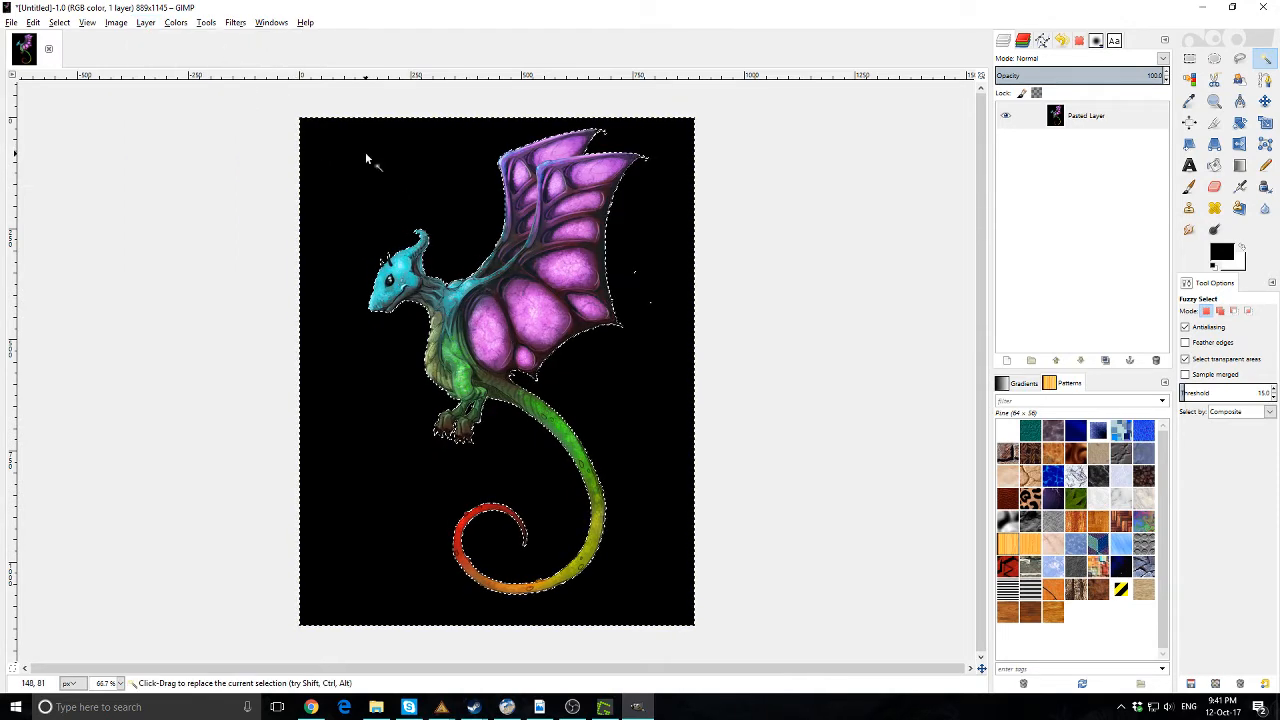
Delete the selected black background around the dragon and start exporting the image
key(Delete)
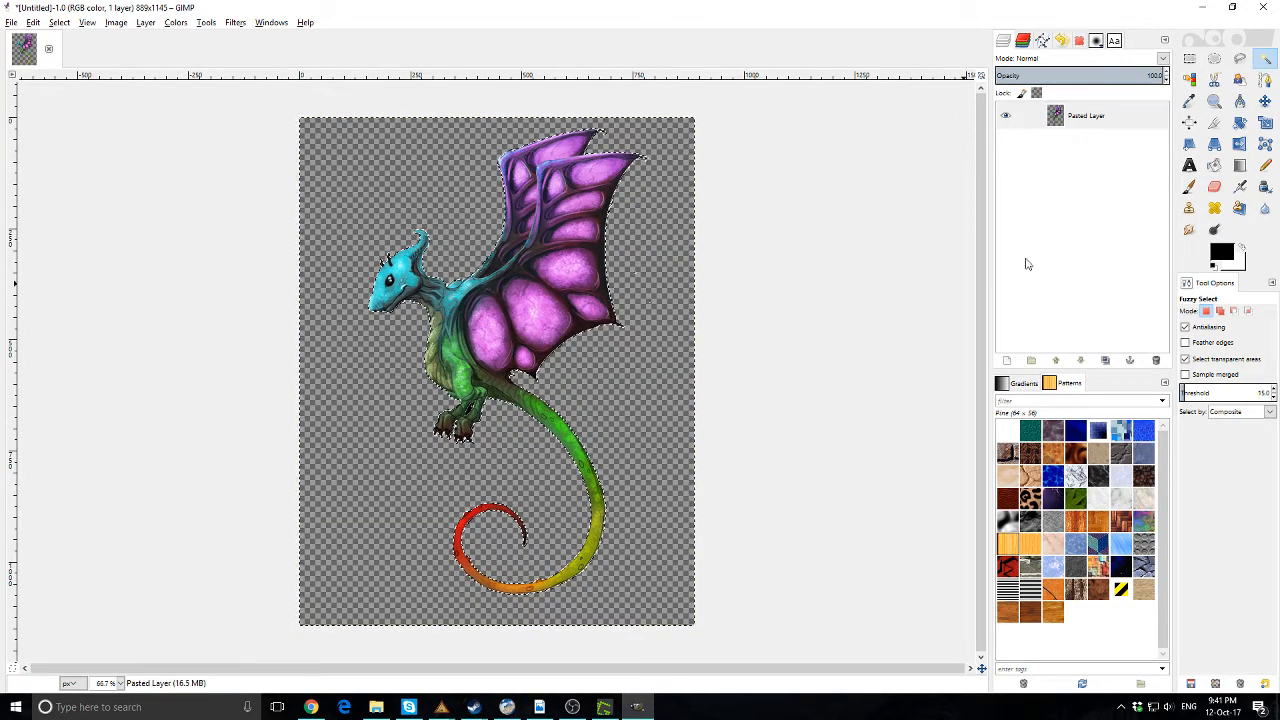
click(11, 22)
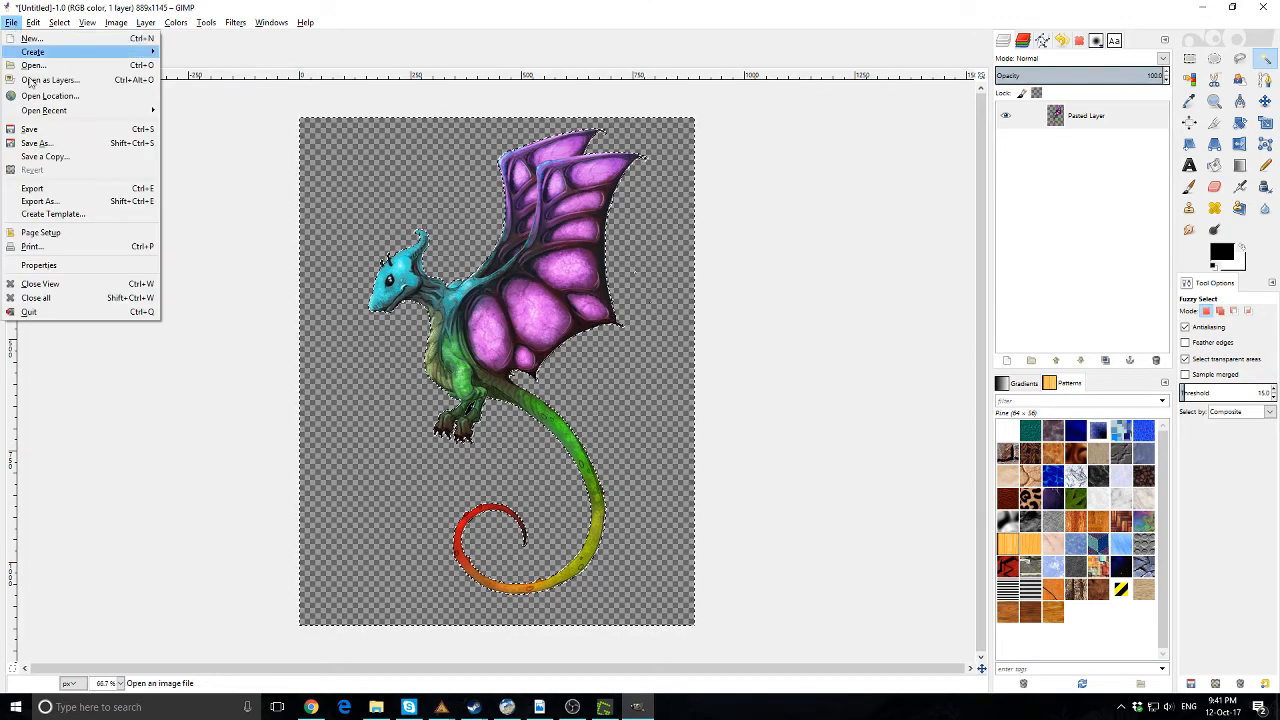
click(239, 247)
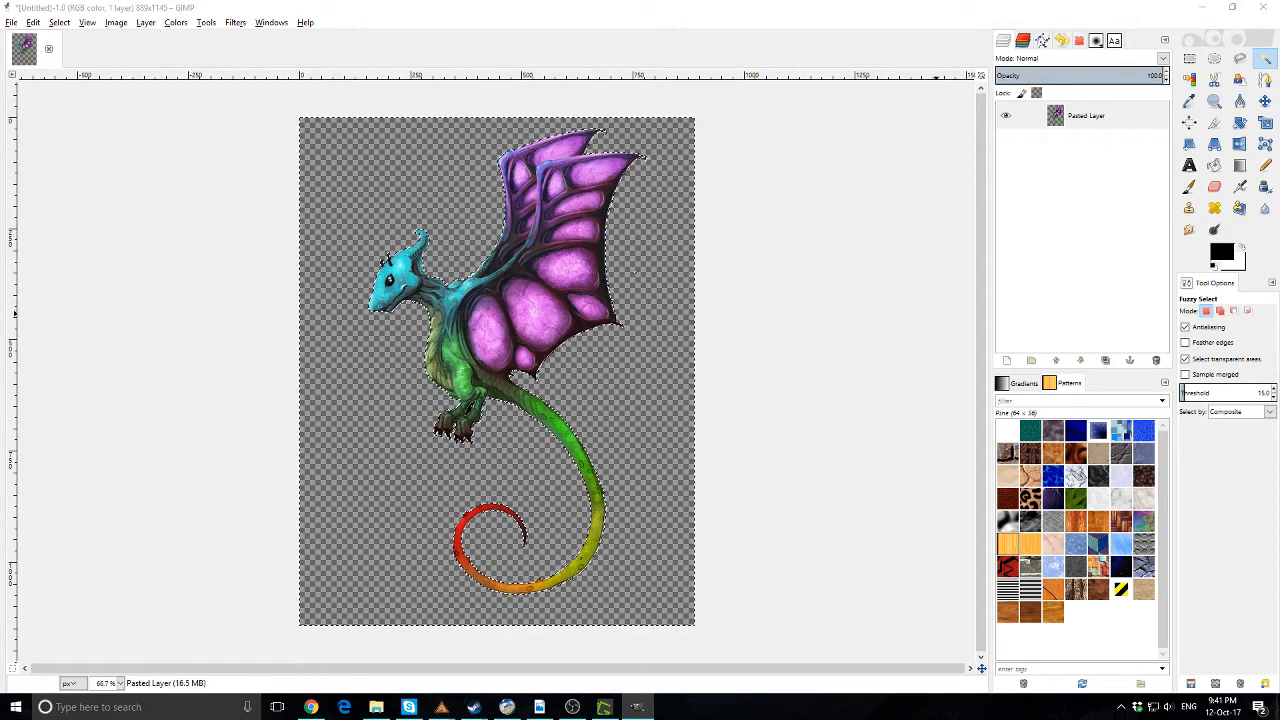
key(ctrl+shift+e)
drag(709, 137, 426, 77)
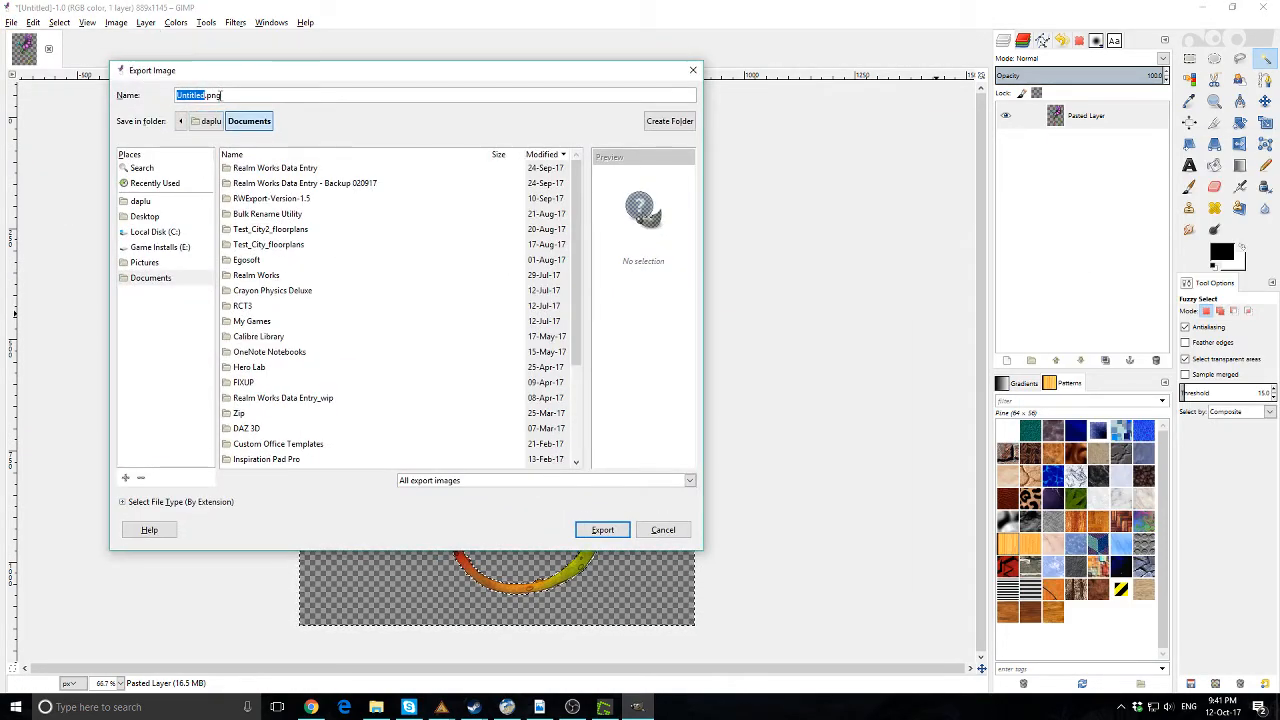
Choose the Realm Works folder inside Dropbox as the destination for the exported image
click(140, 233)
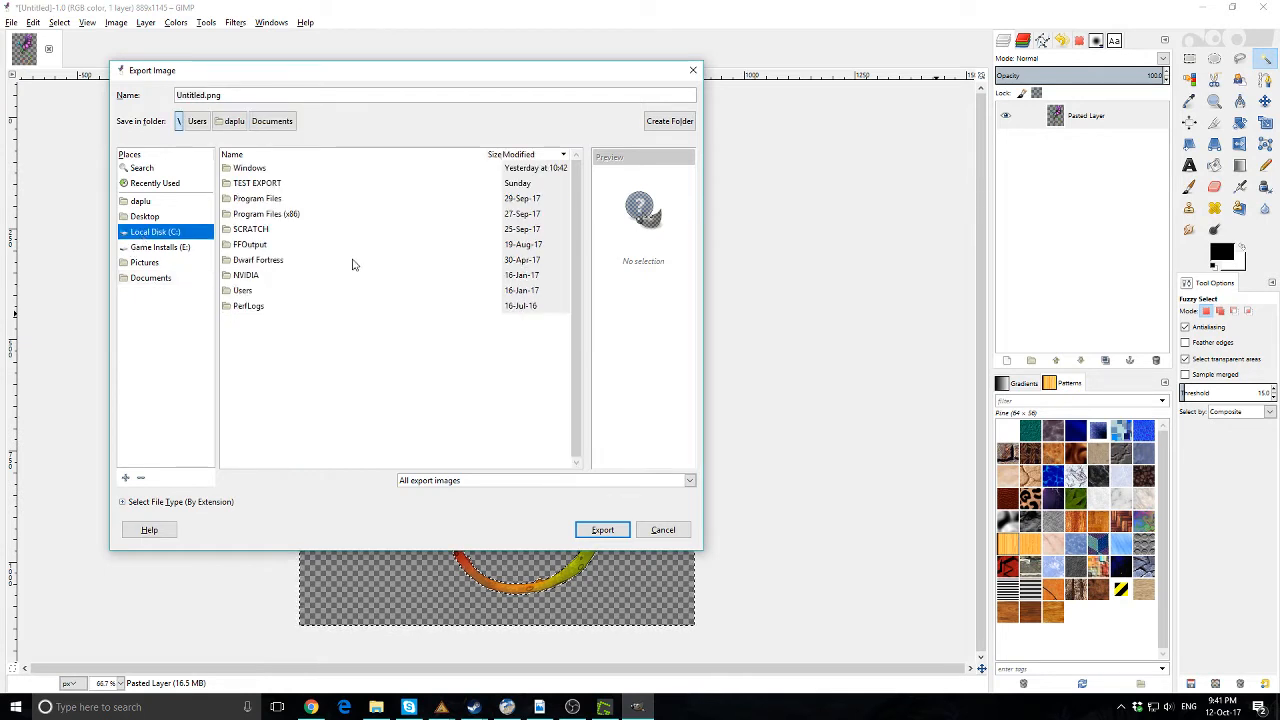
double_click(239, 292)
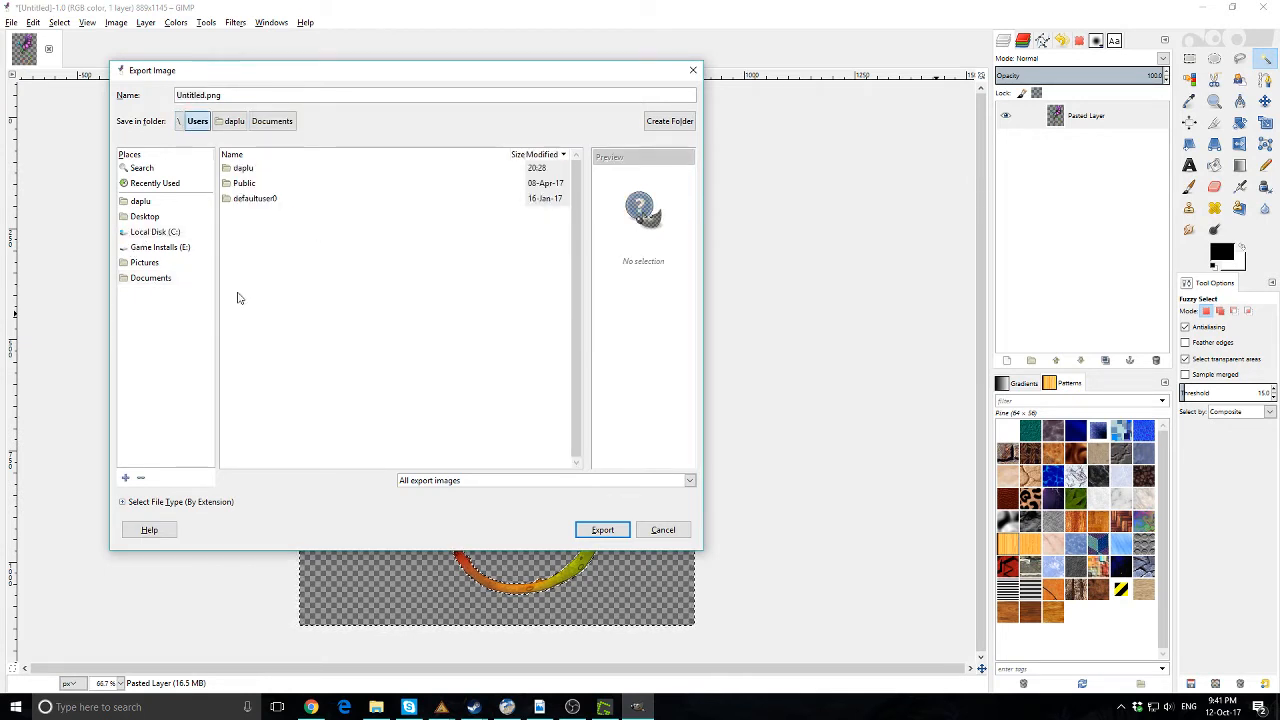
double_click(244, 169)
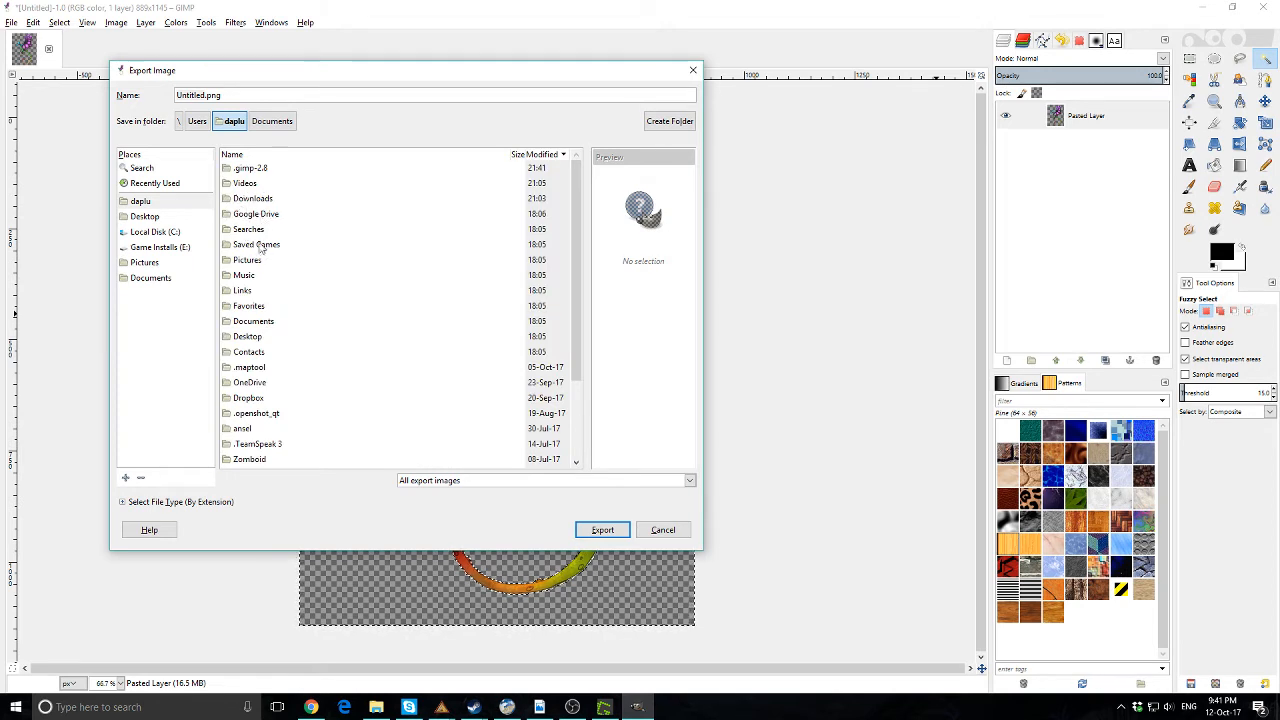
scroll(253, 421, down, 3)
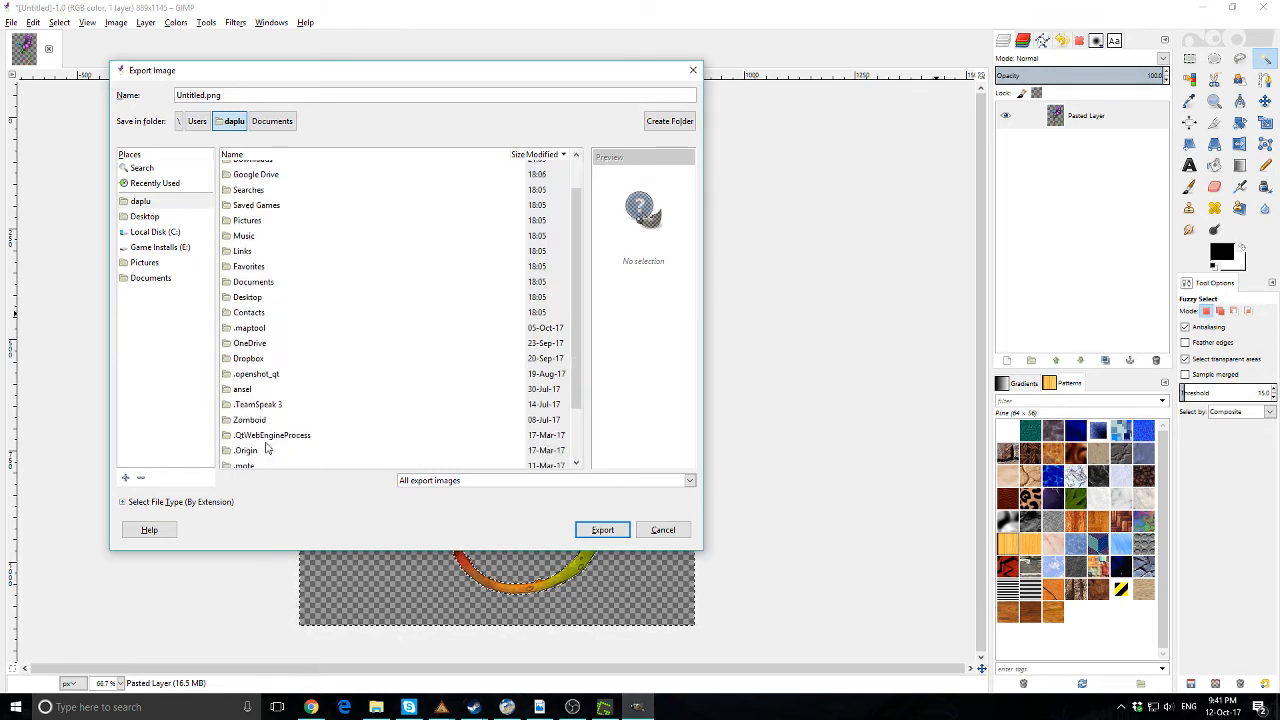
scroll(300, 346, up, 3)
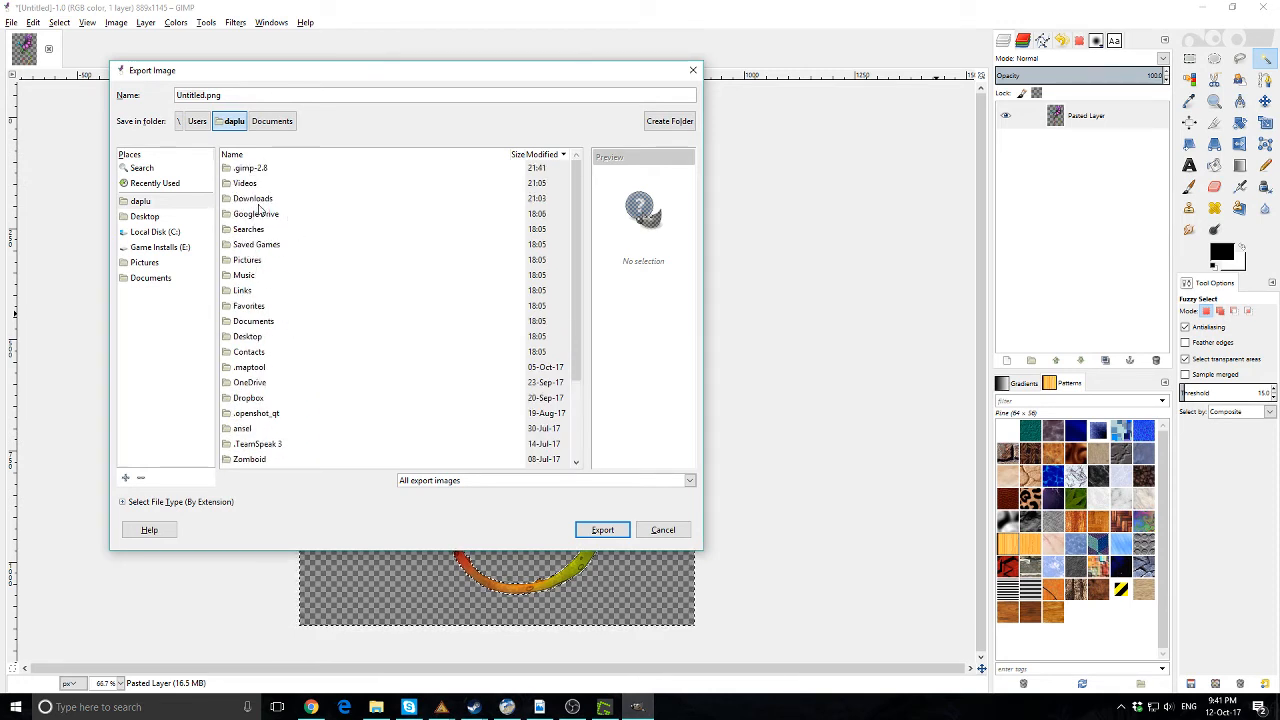
scroll(350, 415, down, 3)
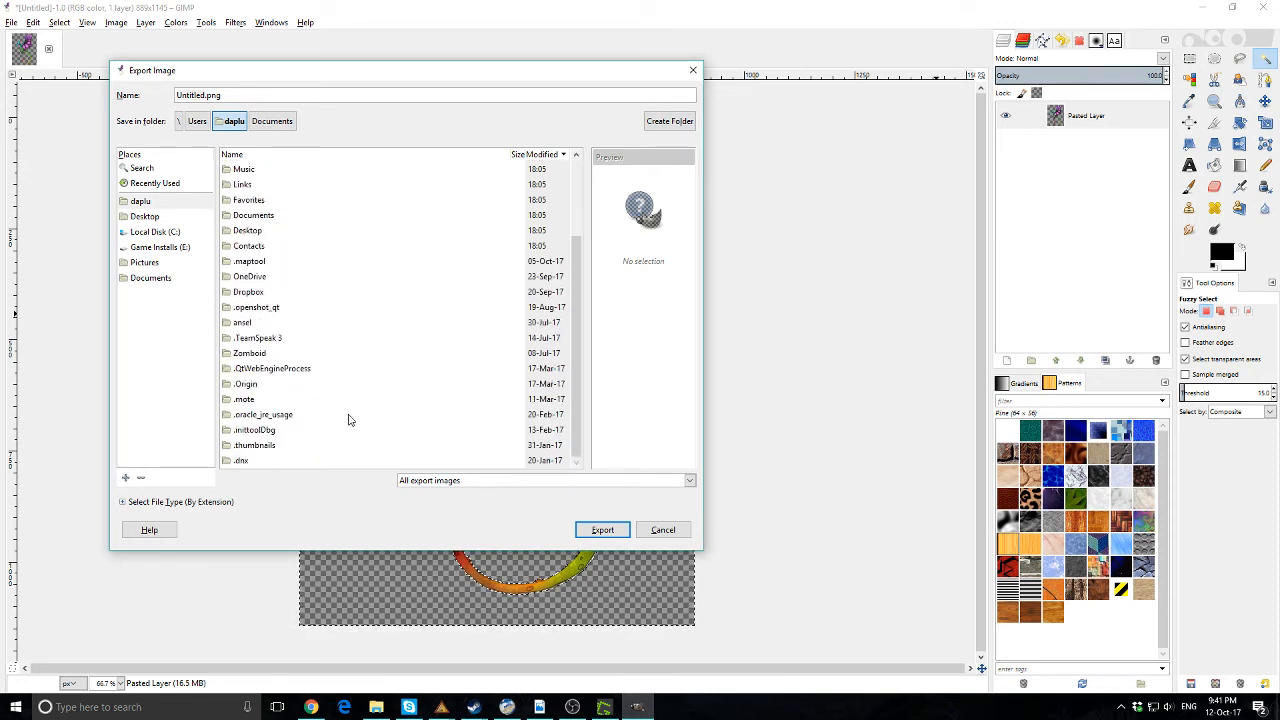
double_click(245, 292)
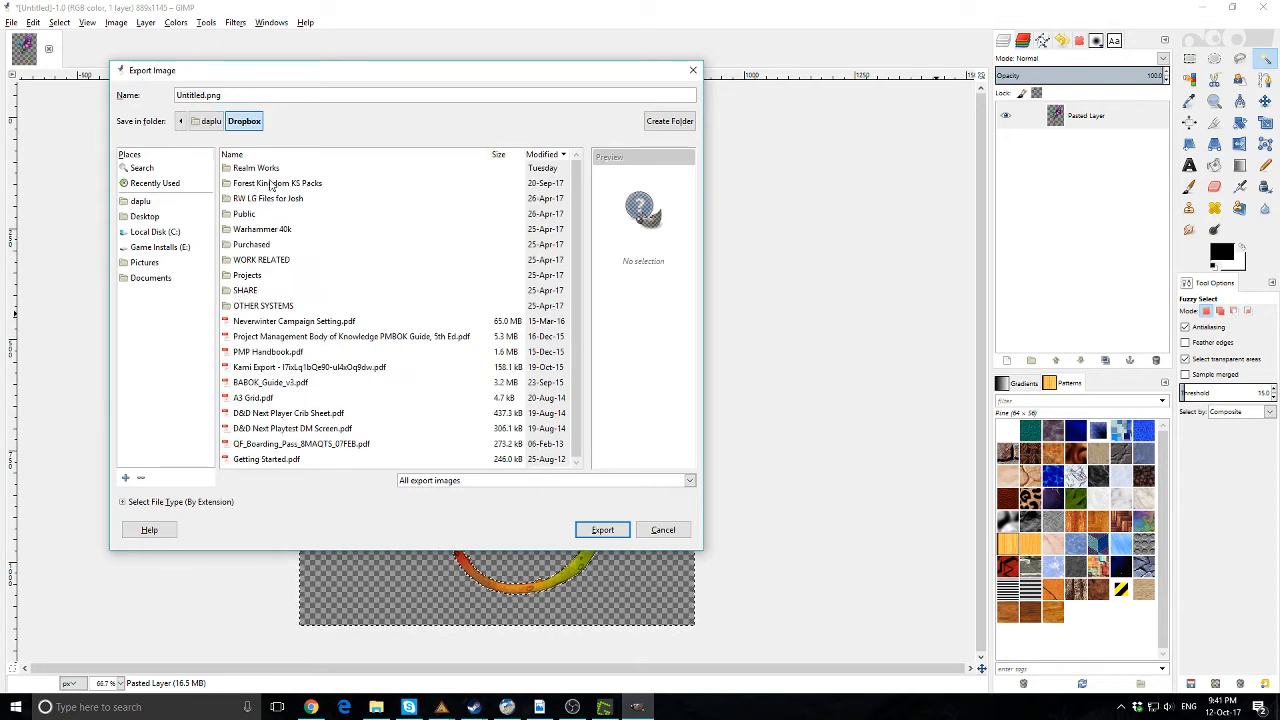
double_click(272, 183)
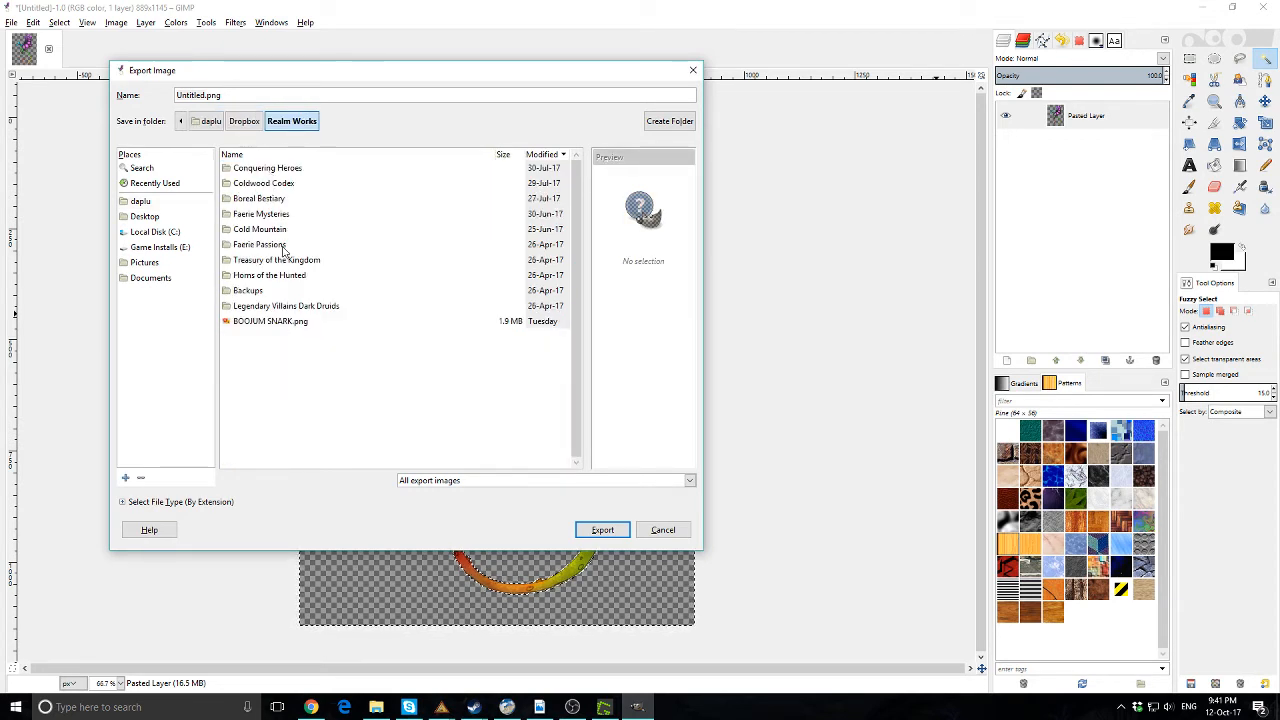
Name the file Faerie Dragon, choose PNG image as the file type and export it
triple_click(245, 95)
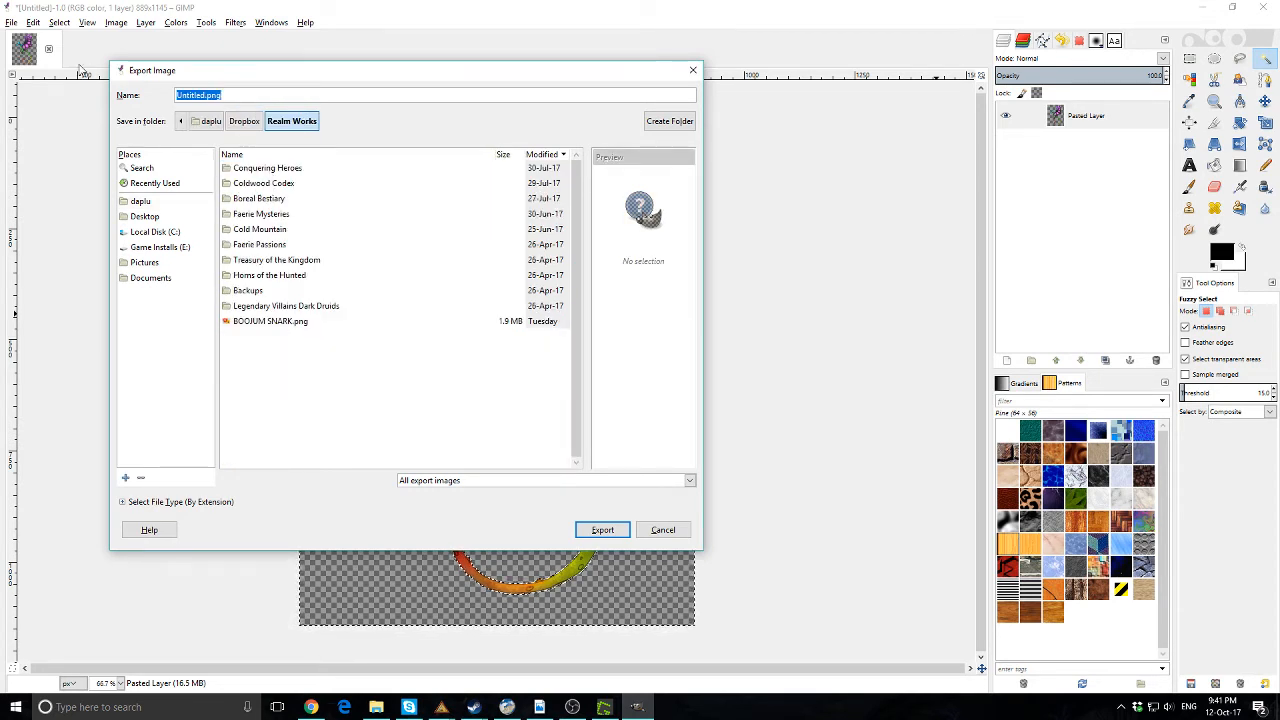
text(Faerie Dragon)
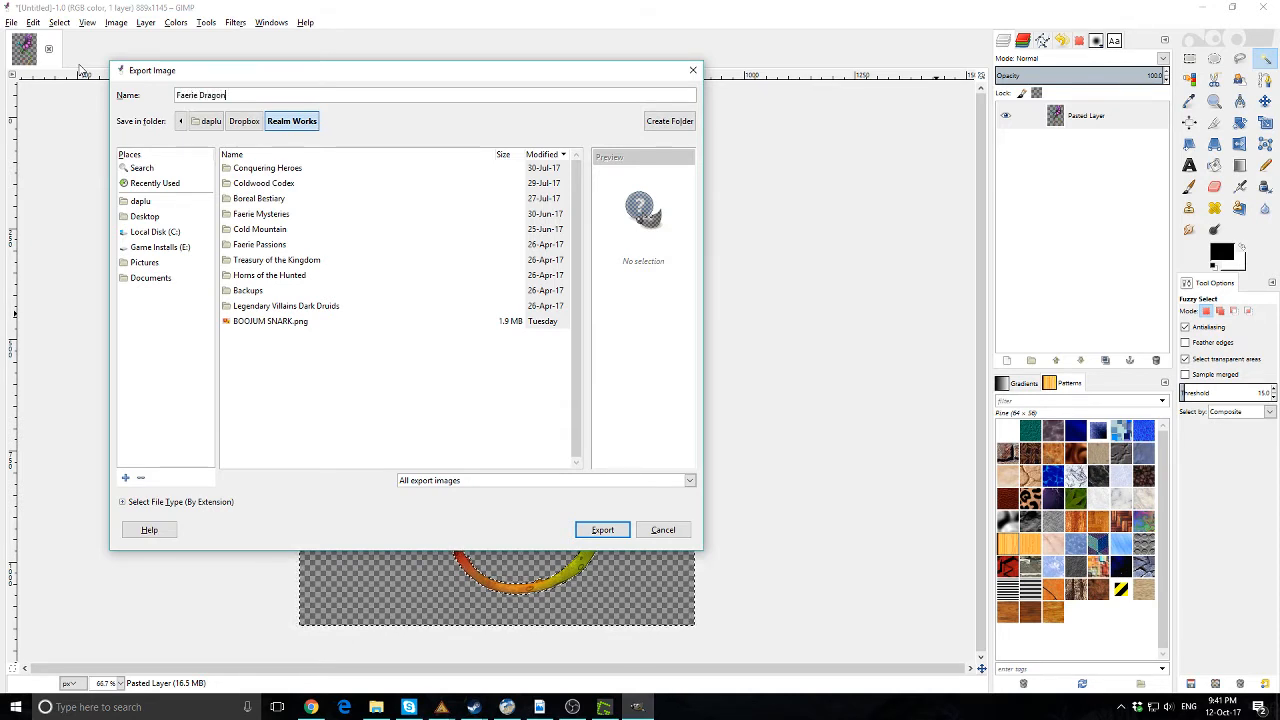
click(123, 502)
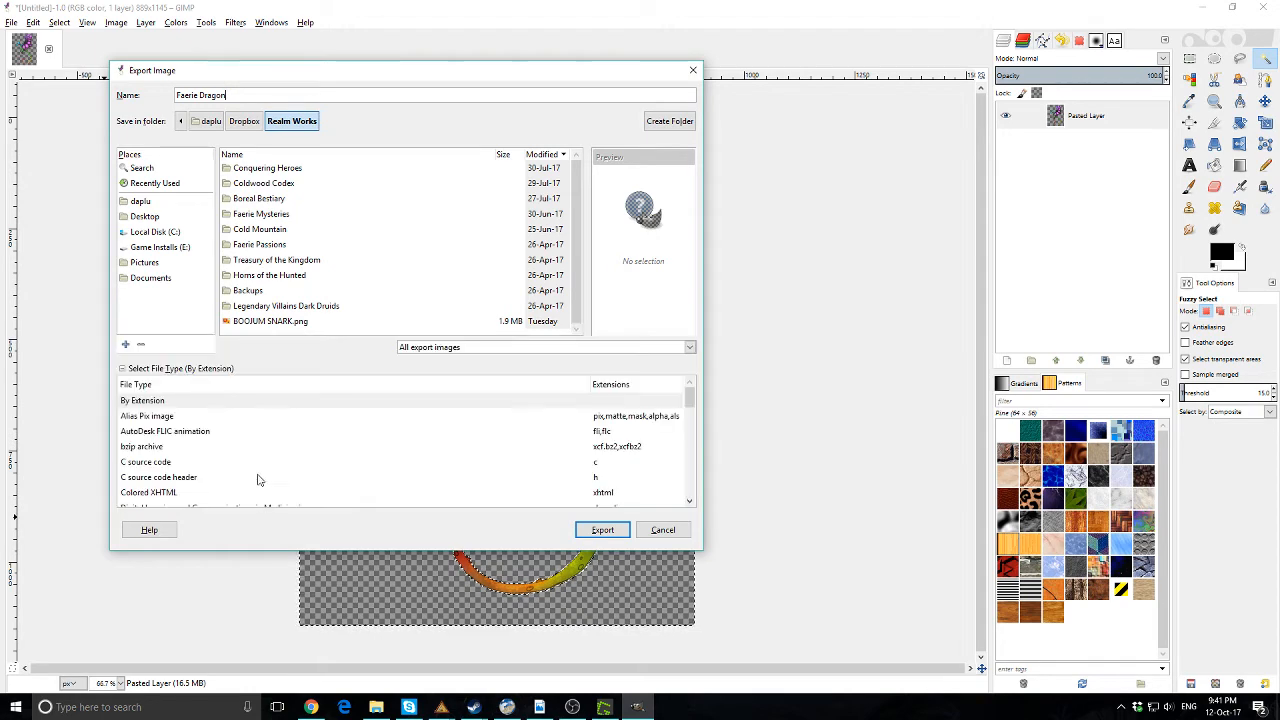
scroll(184, 455, down, 3)
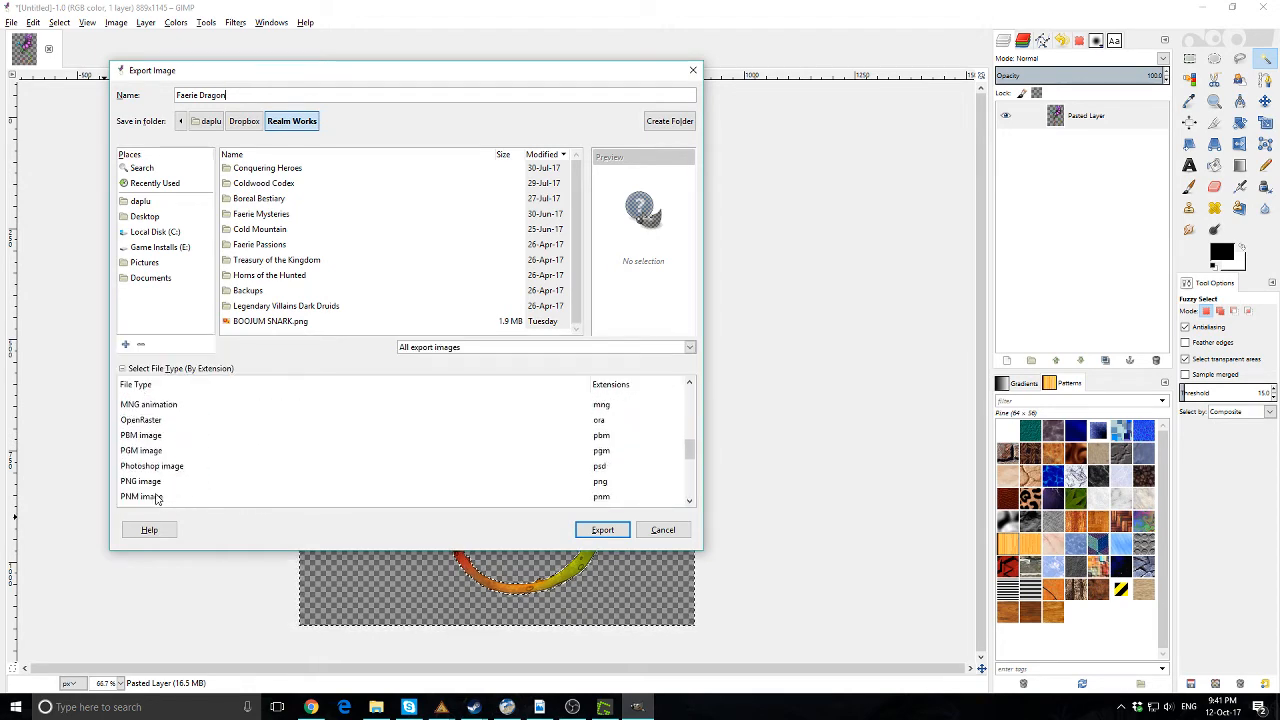
click(152, 484)
click(602, 529)
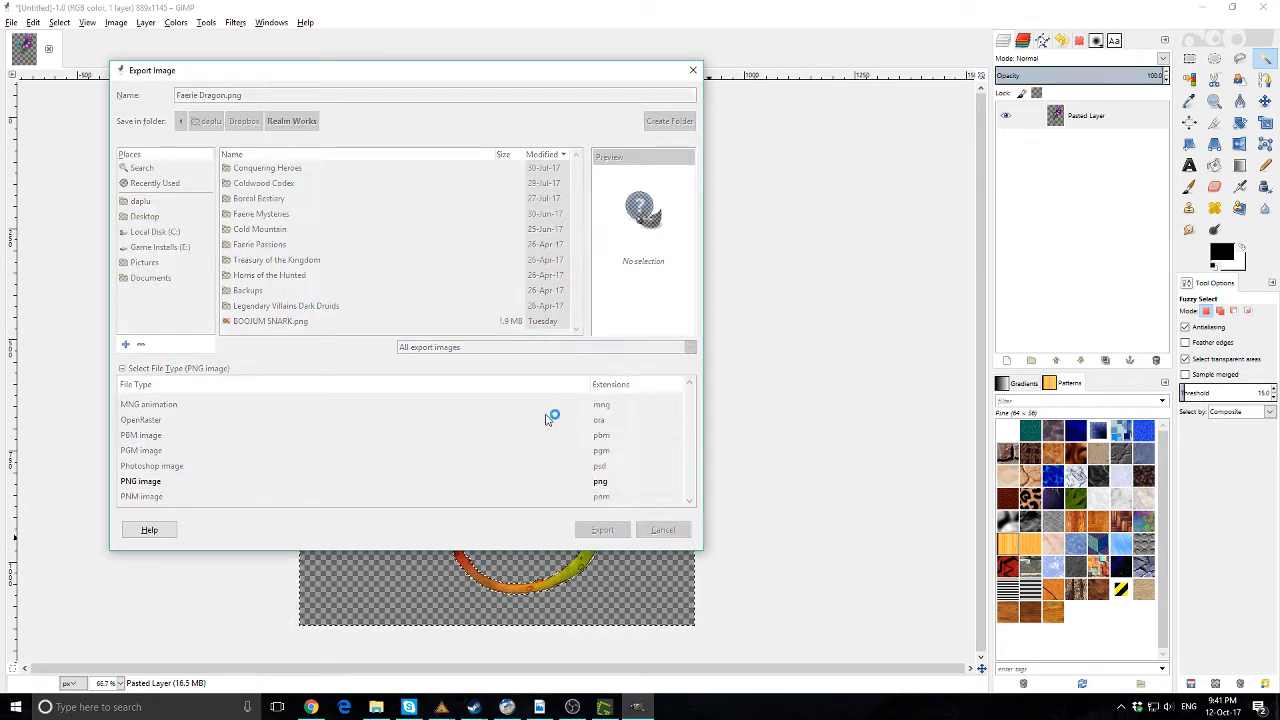
click(644, 479)
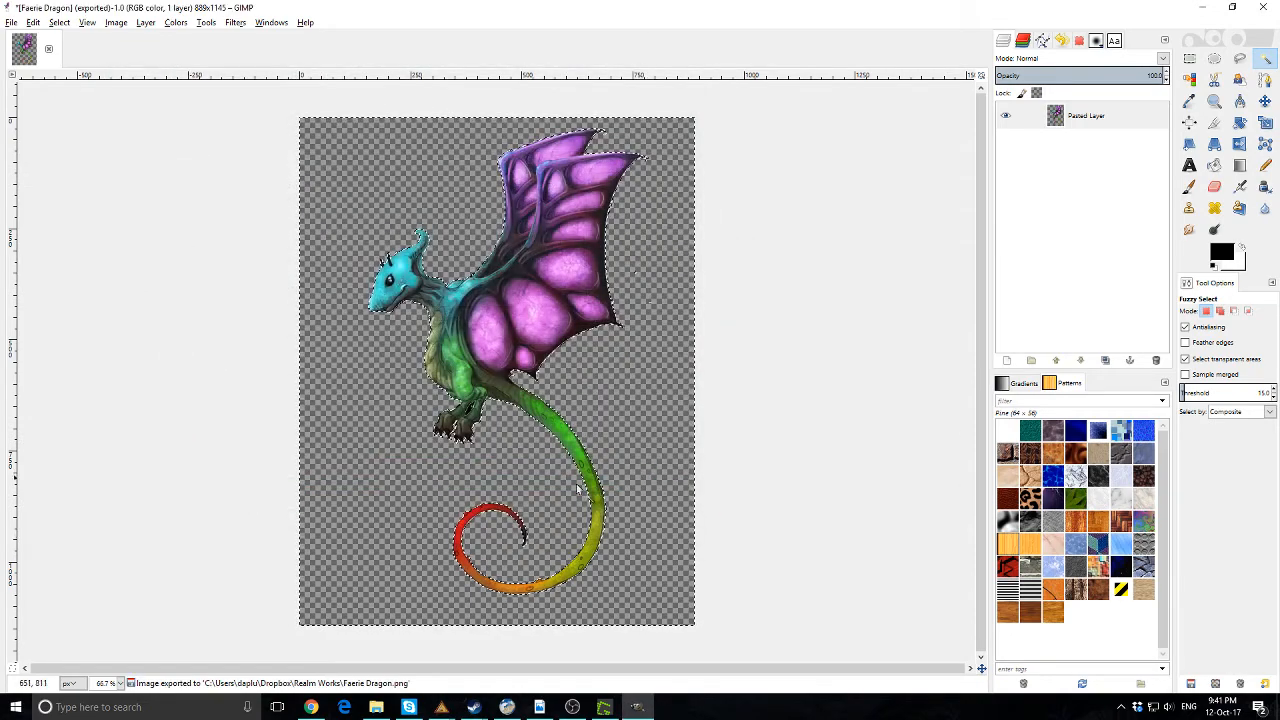
Switch to Hero Lab, add Faerie Dragon.png from Dropbox's Realm Works folder as the hero's portrait, and set the gender to Other
mouse_move(440, 706)
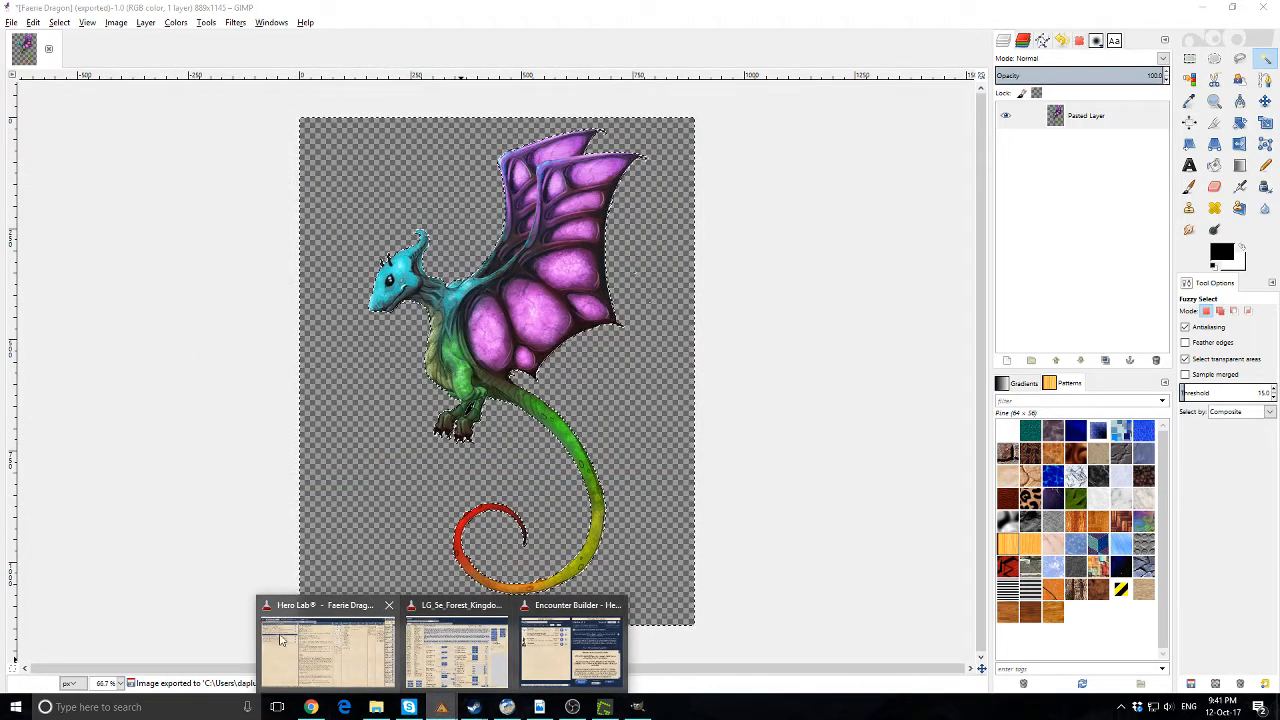
click(330, 650)
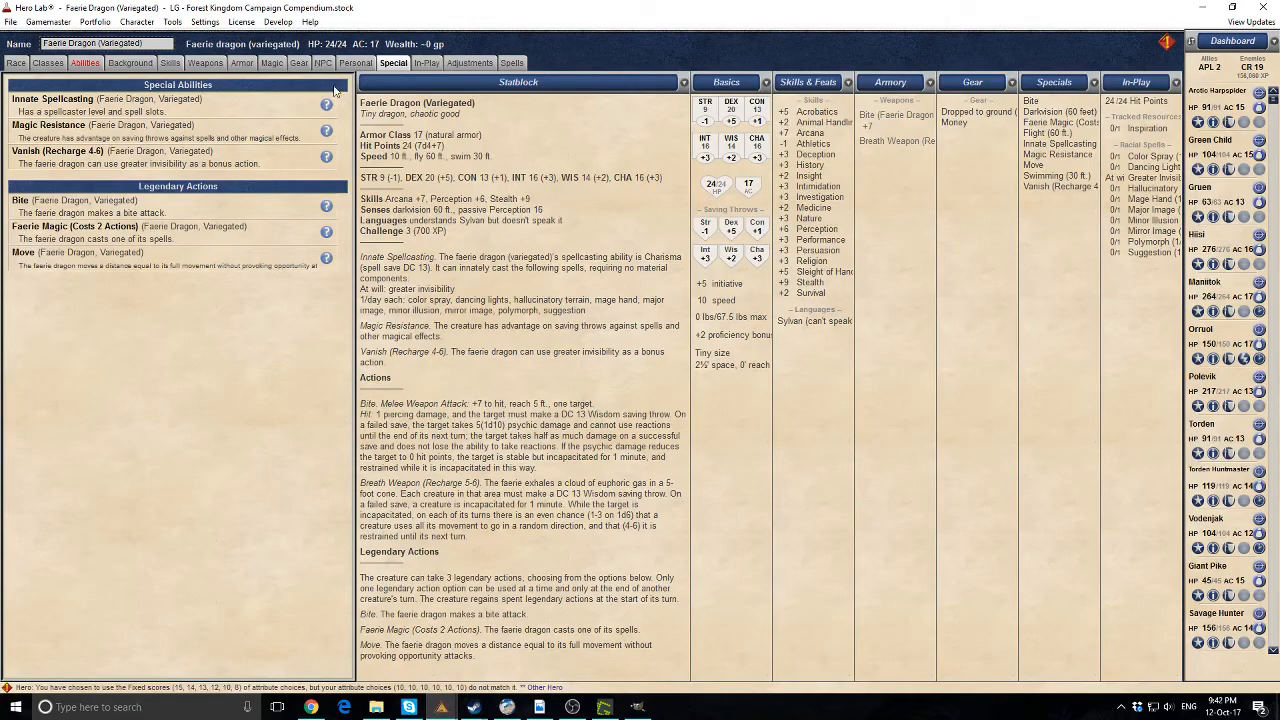
click(353, 64)
click(258, 153)
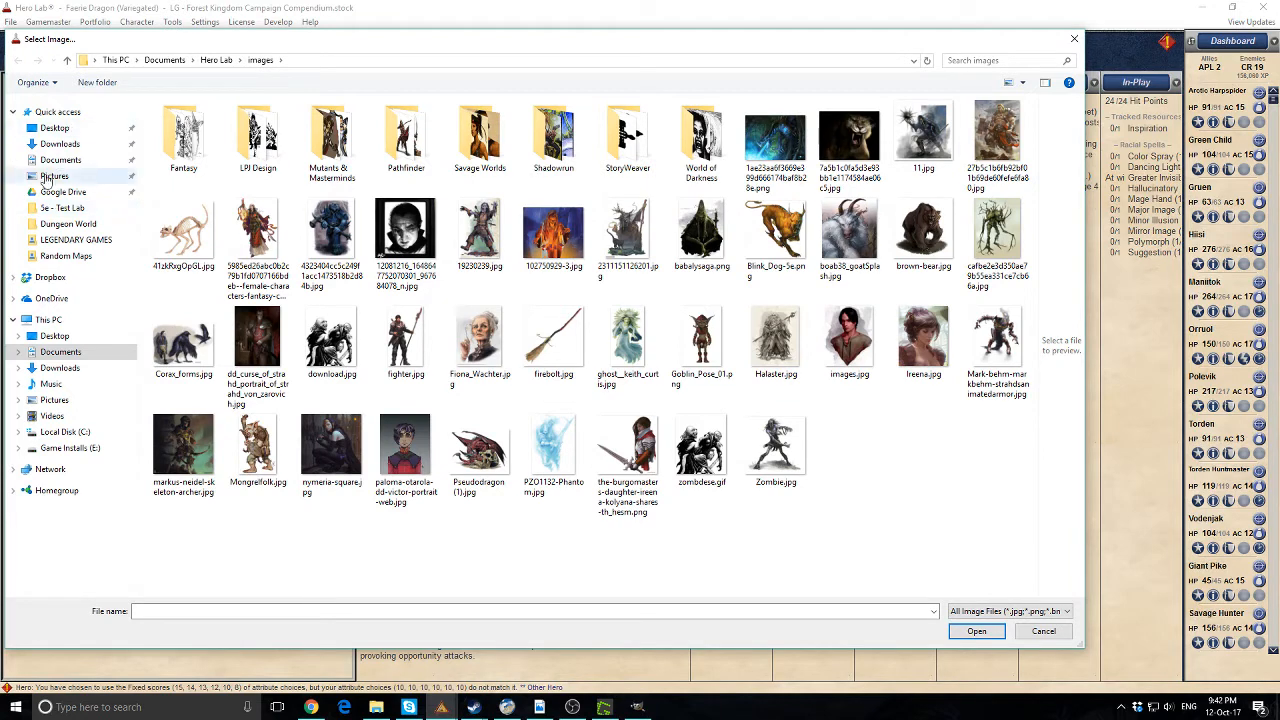
click(45, 279)
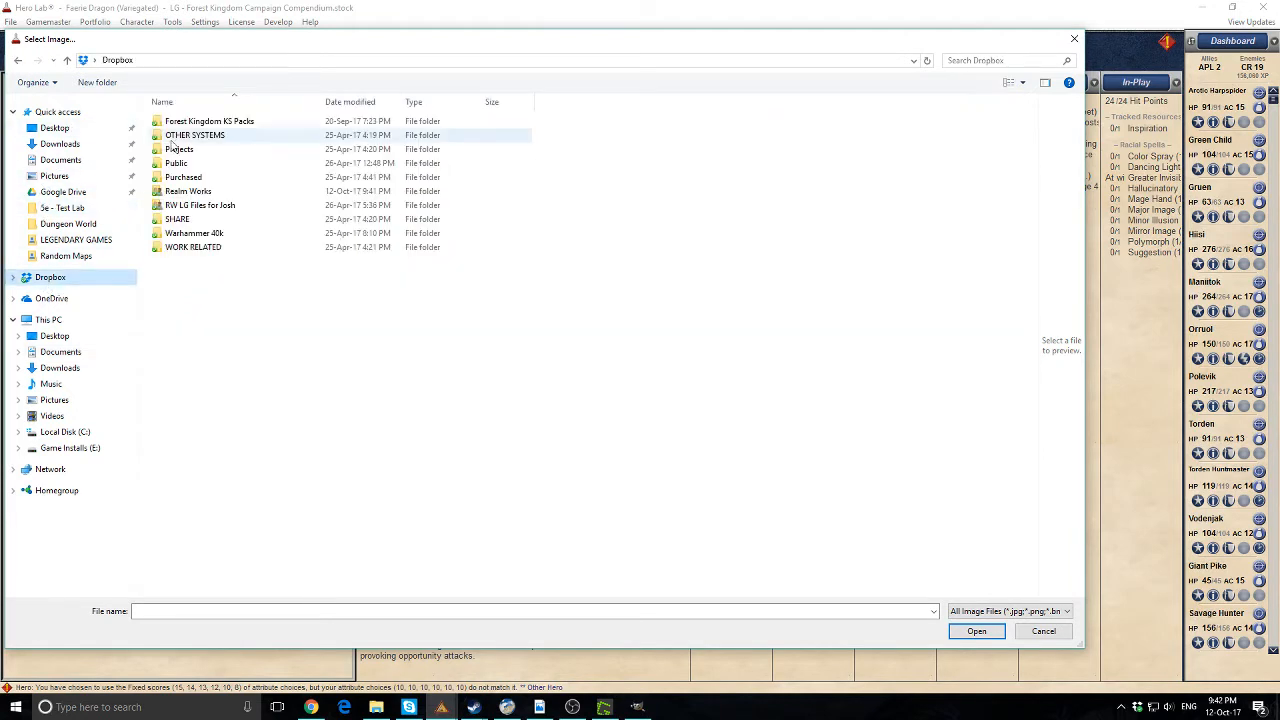
double_click(188, 191)
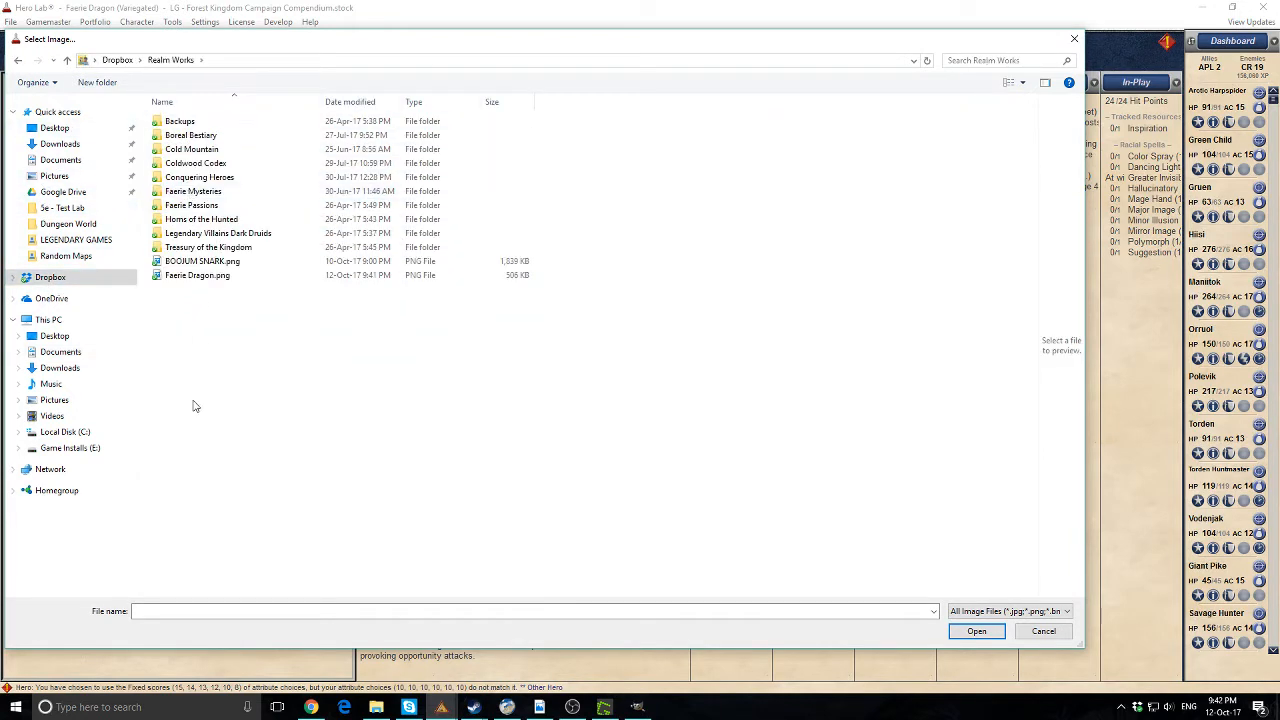
double_click(180, 275)
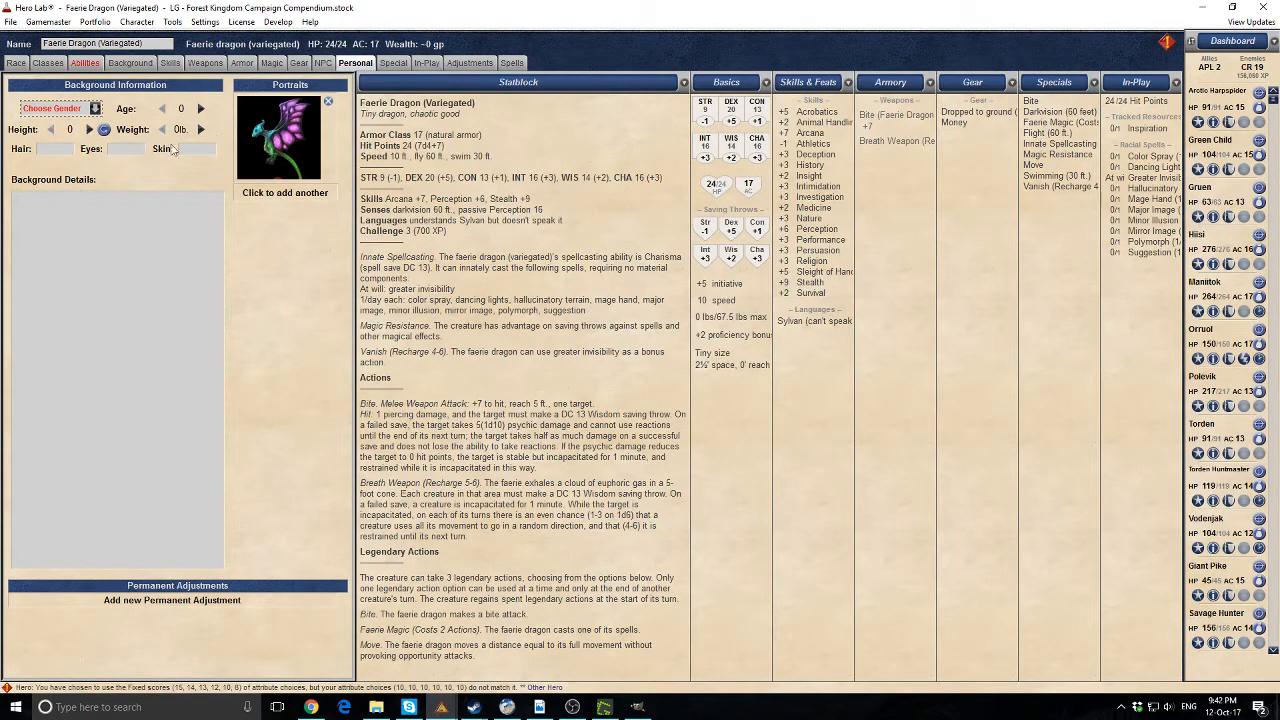
click(96, 110)
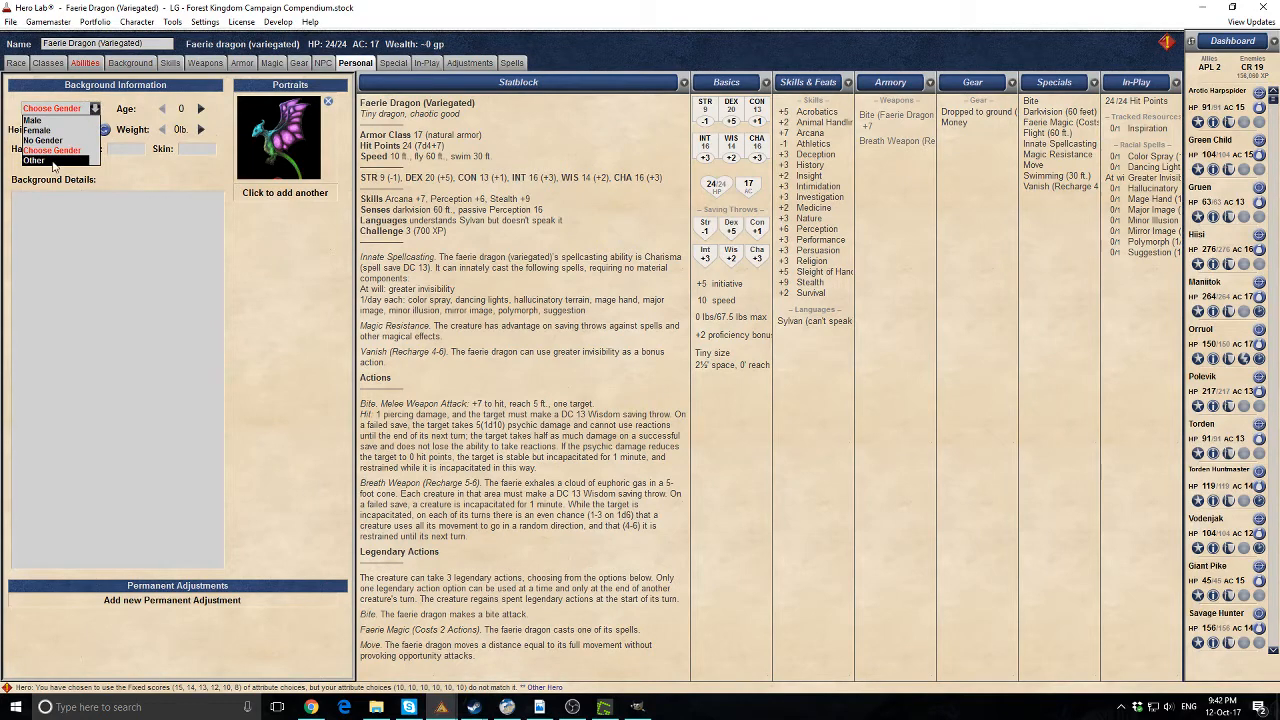
click(54, 161)
Configure the hero to pick ability scores freely instead of using fixed scores, and save the portfolio
click(85, 63)
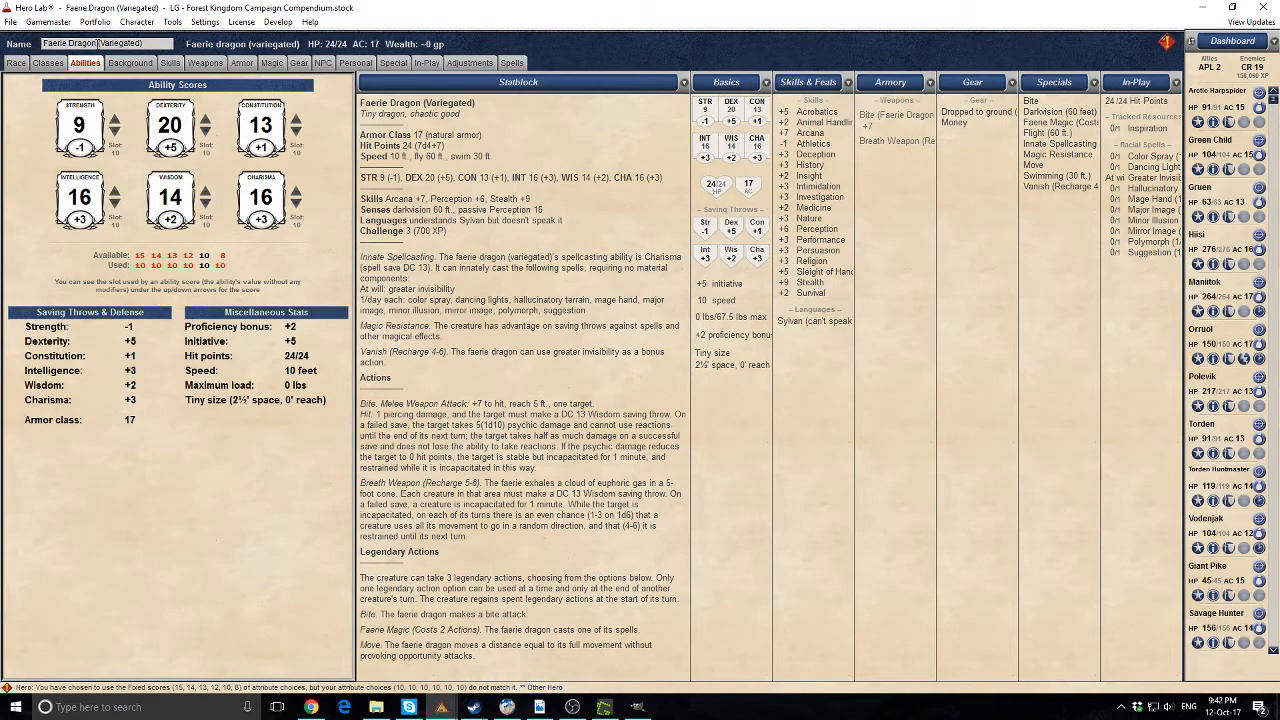
click(95, 22)
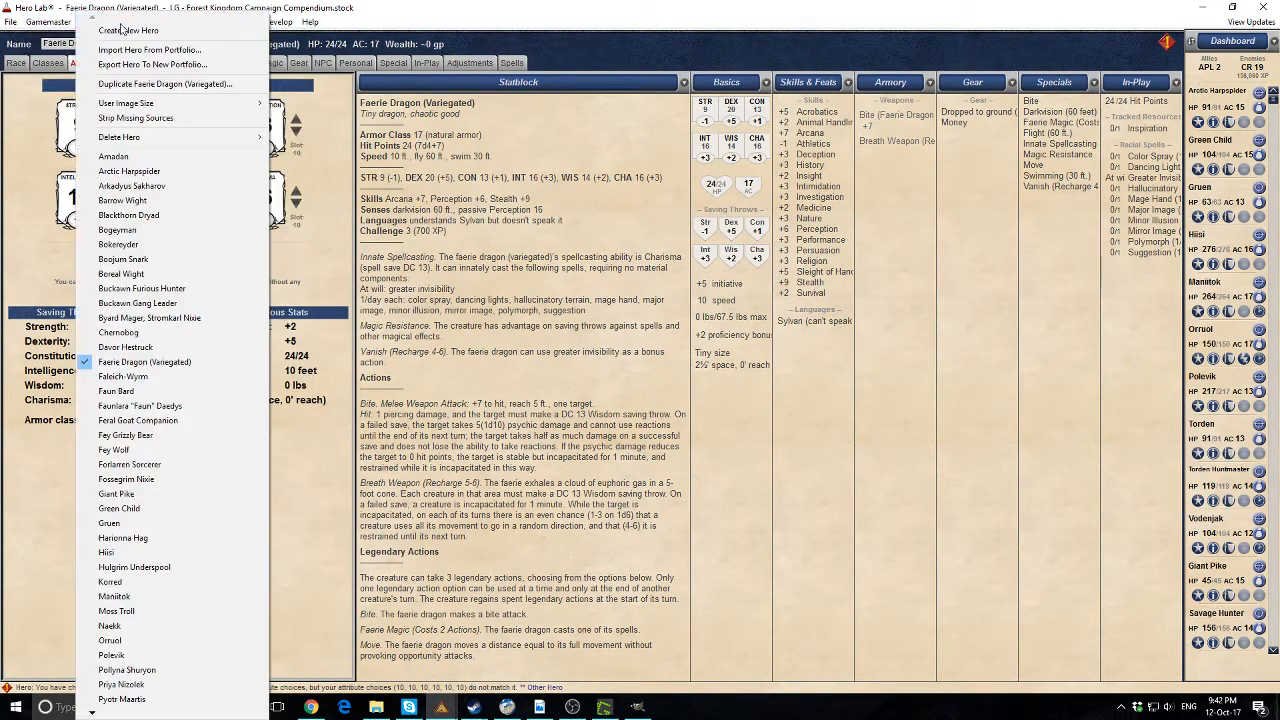
click(435, 237)
click(134, 22)
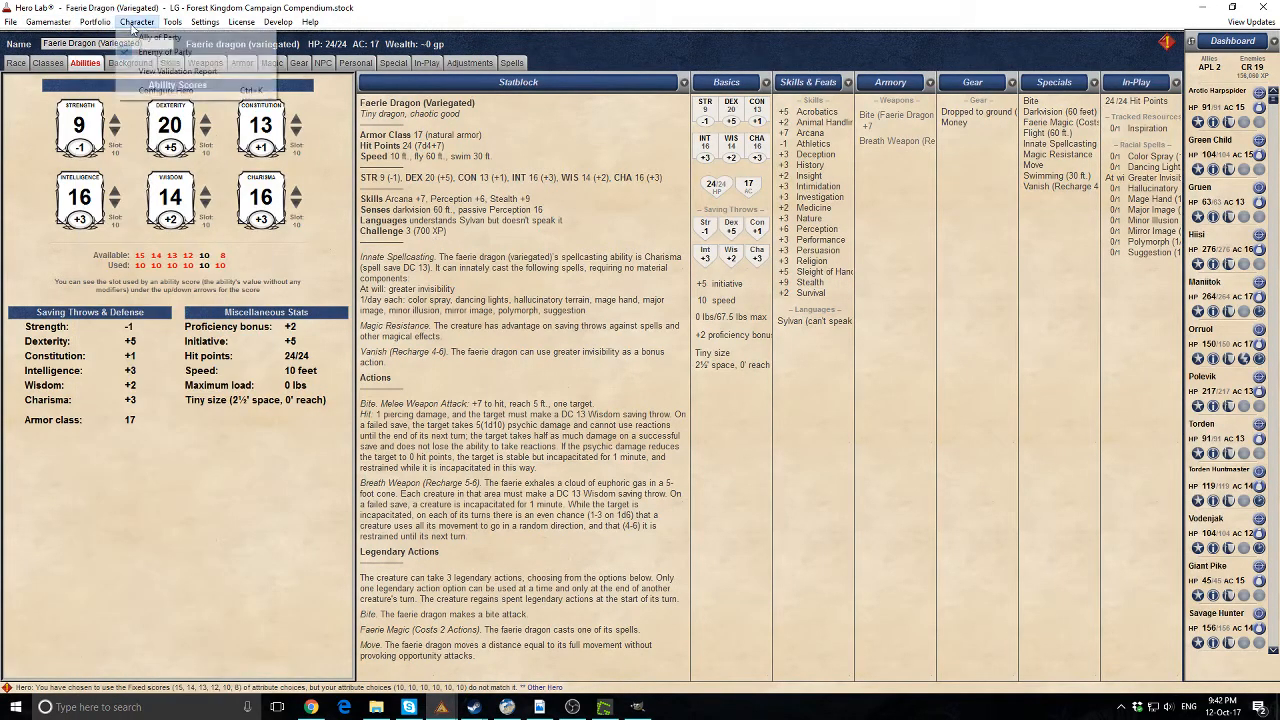
click(160, 90)
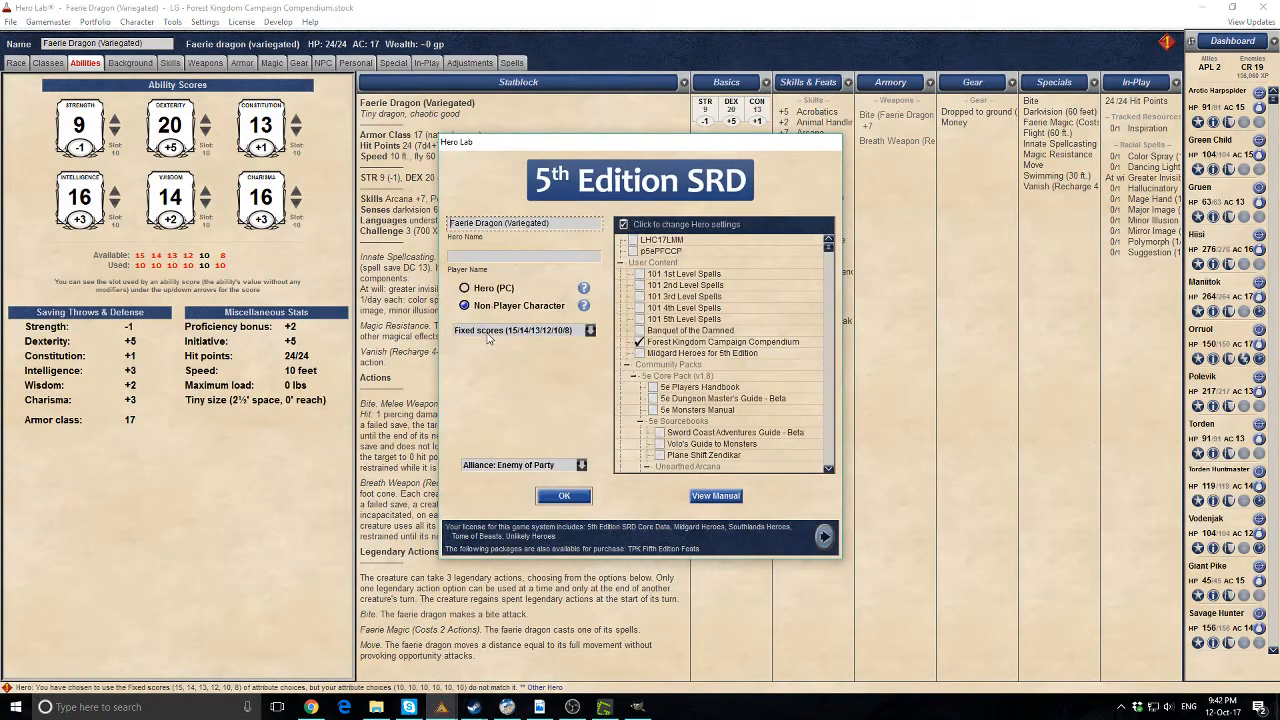
click(488, 332)
click(495, 355)
click(564, 495)
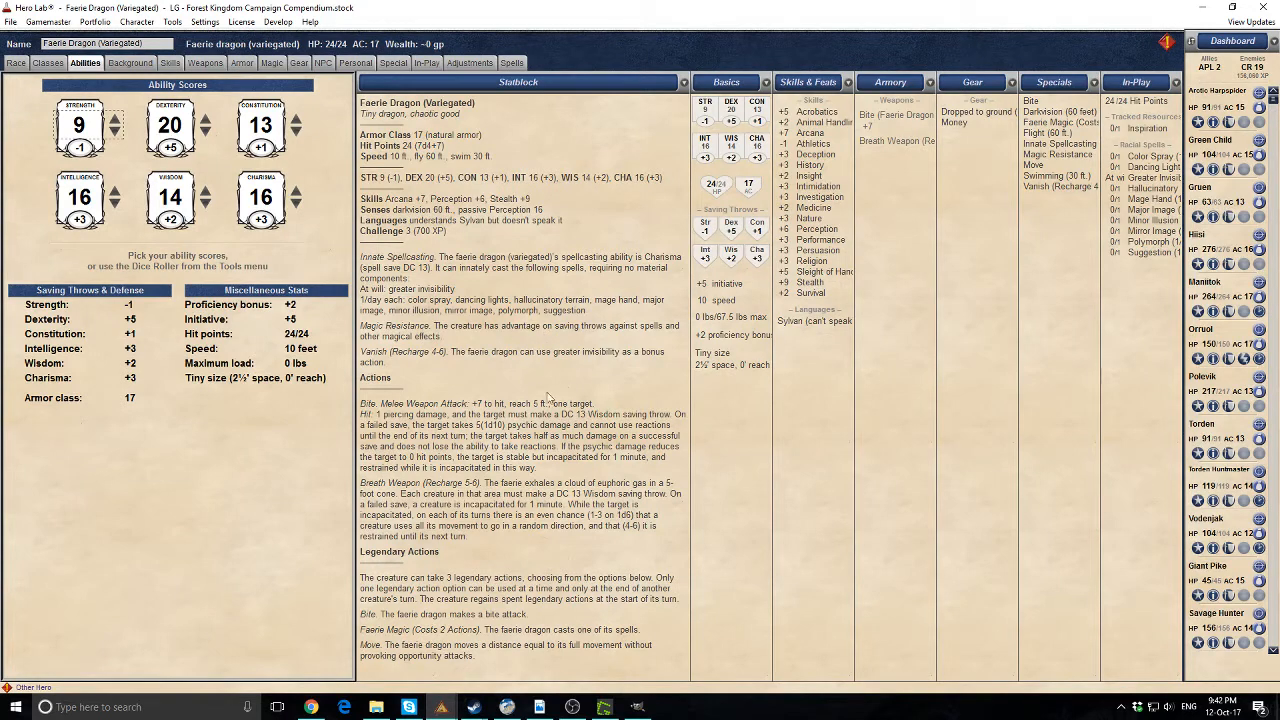
click(10, 22)
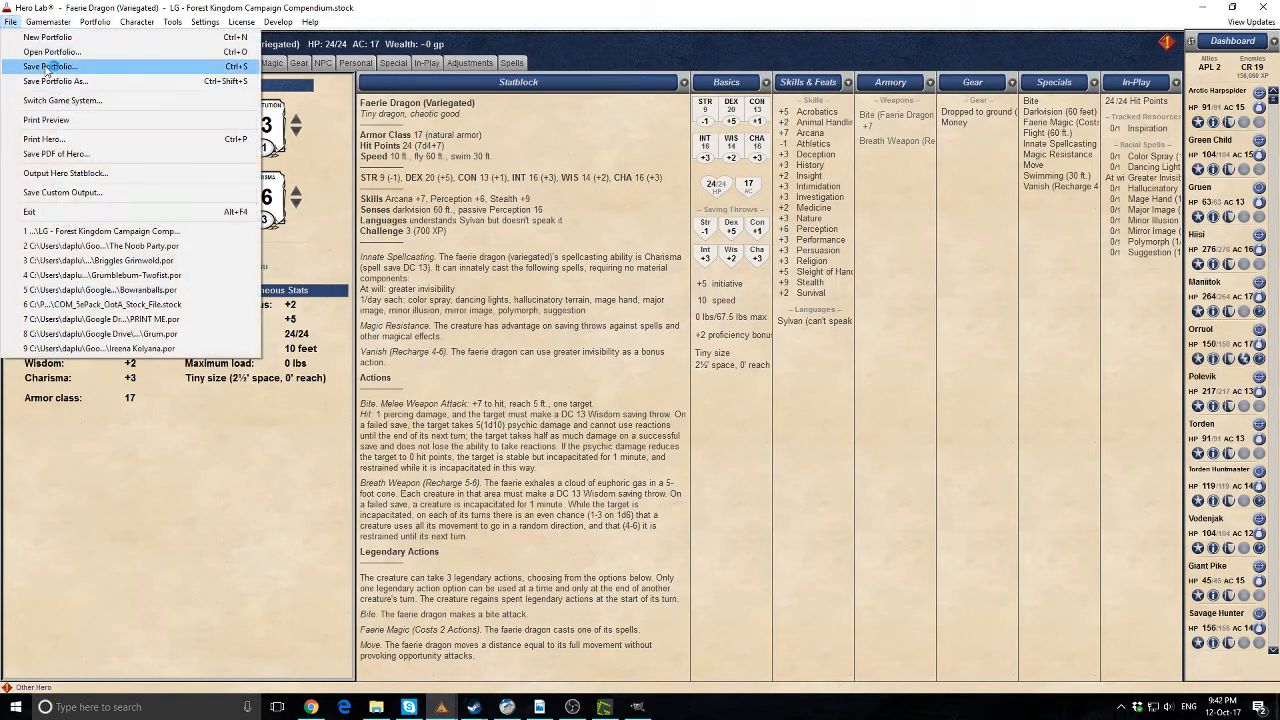
click(50, 66)
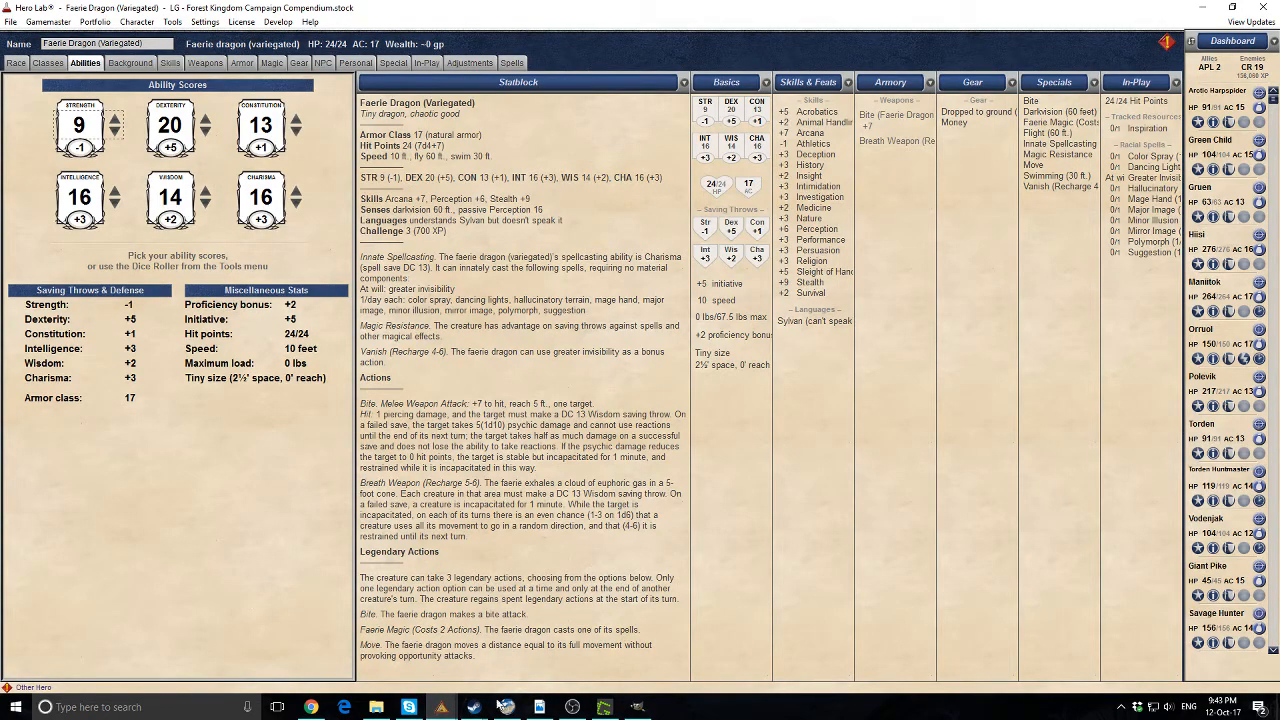
Check the Faerie Dragon, Variegated stat block in the BoL_FairyTale_5e.pdf and return to Hero Lab
click(539, 707)
scroll(616, 380, up, 5)
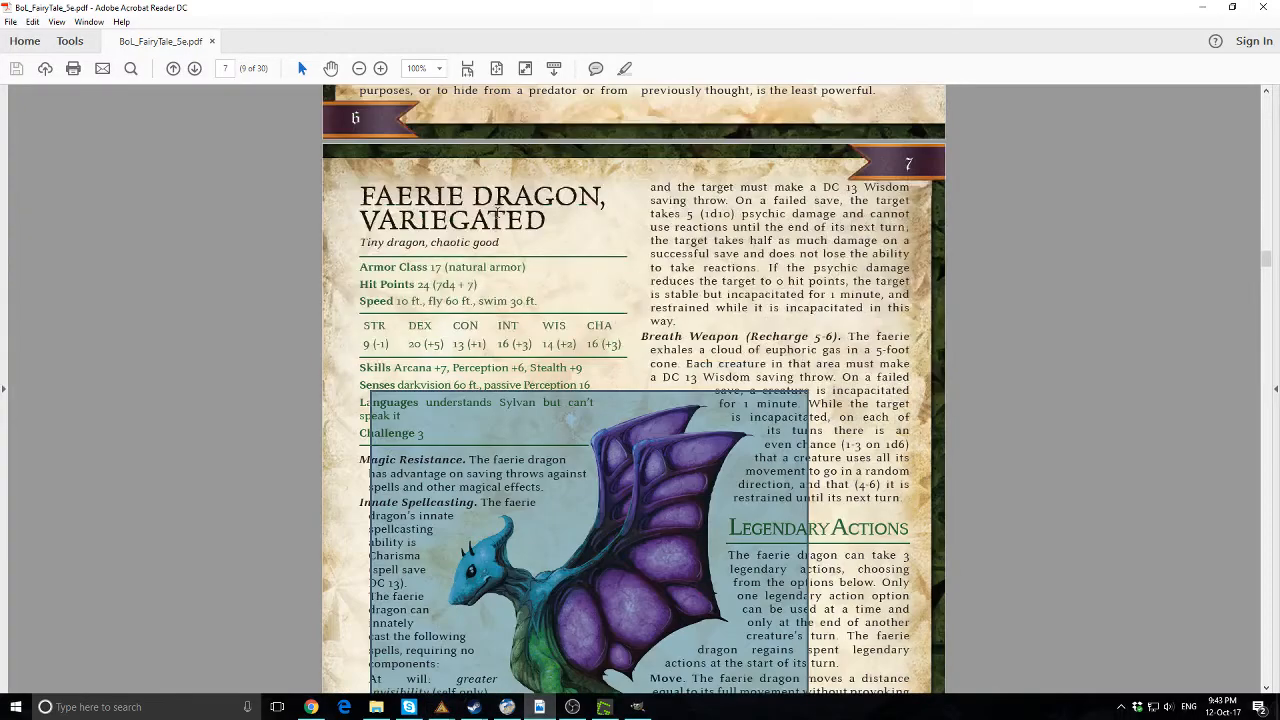
click(1202, 7)
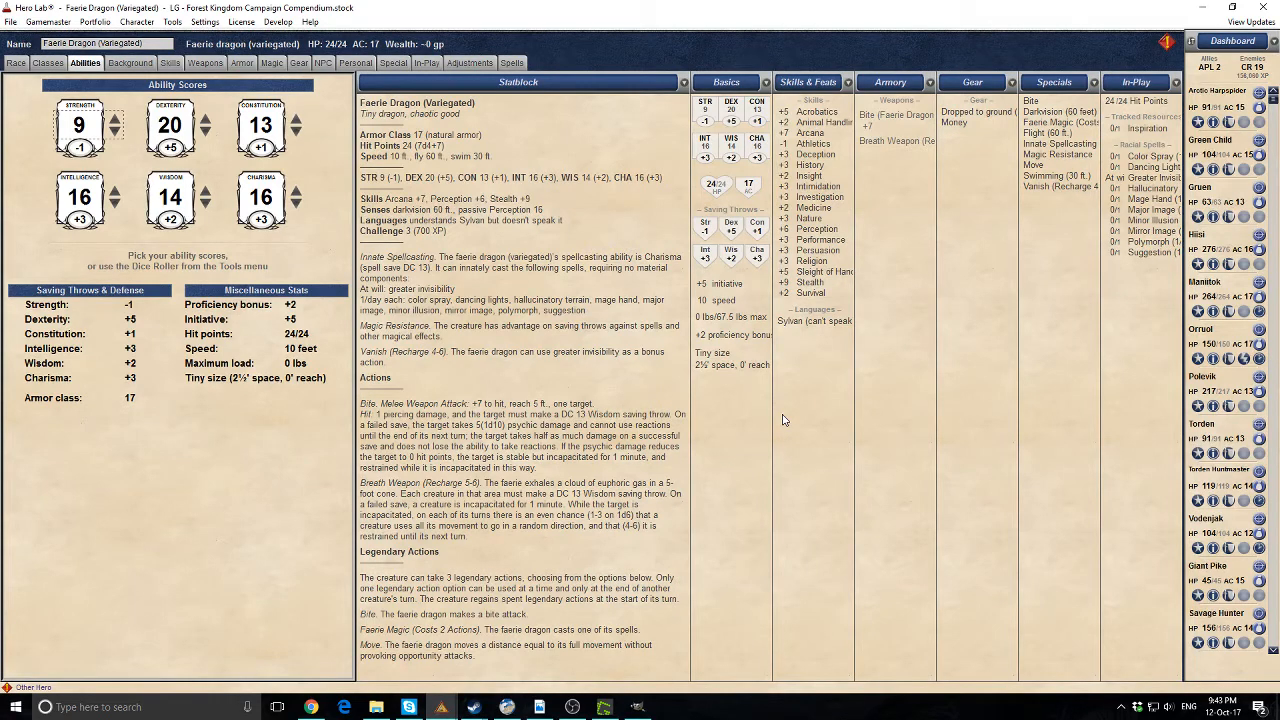
Switch to the Hero Lab Editor and open the Boojum Snark race, saving the pending changes to Faerie Dragon (Variegated)
click(443, 707)
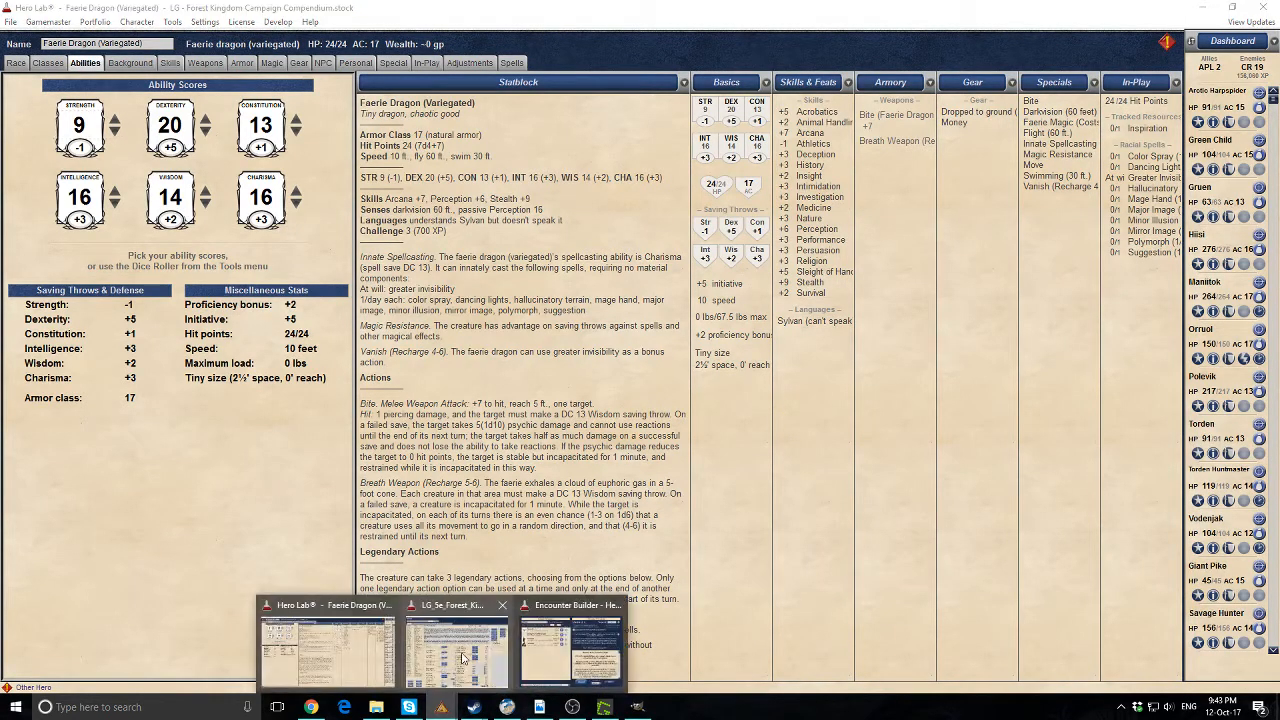
click(452, 650)
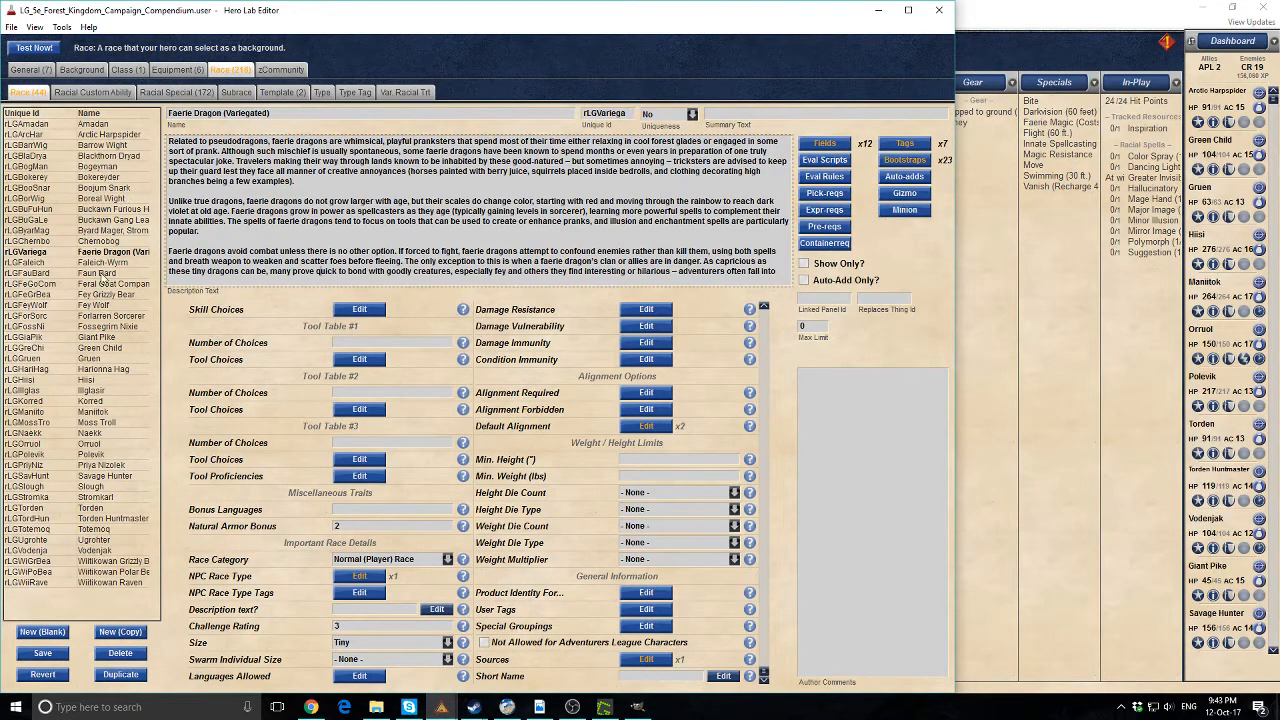
click(102, 190)
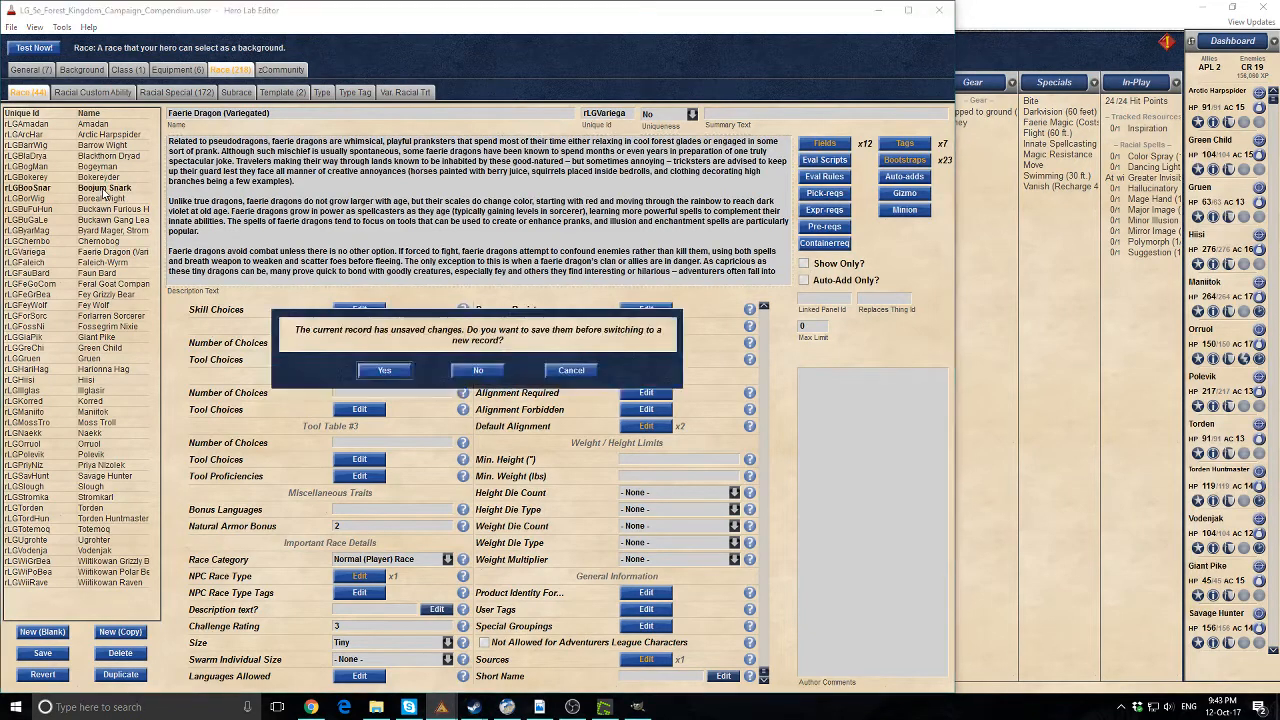
click(385, 371)
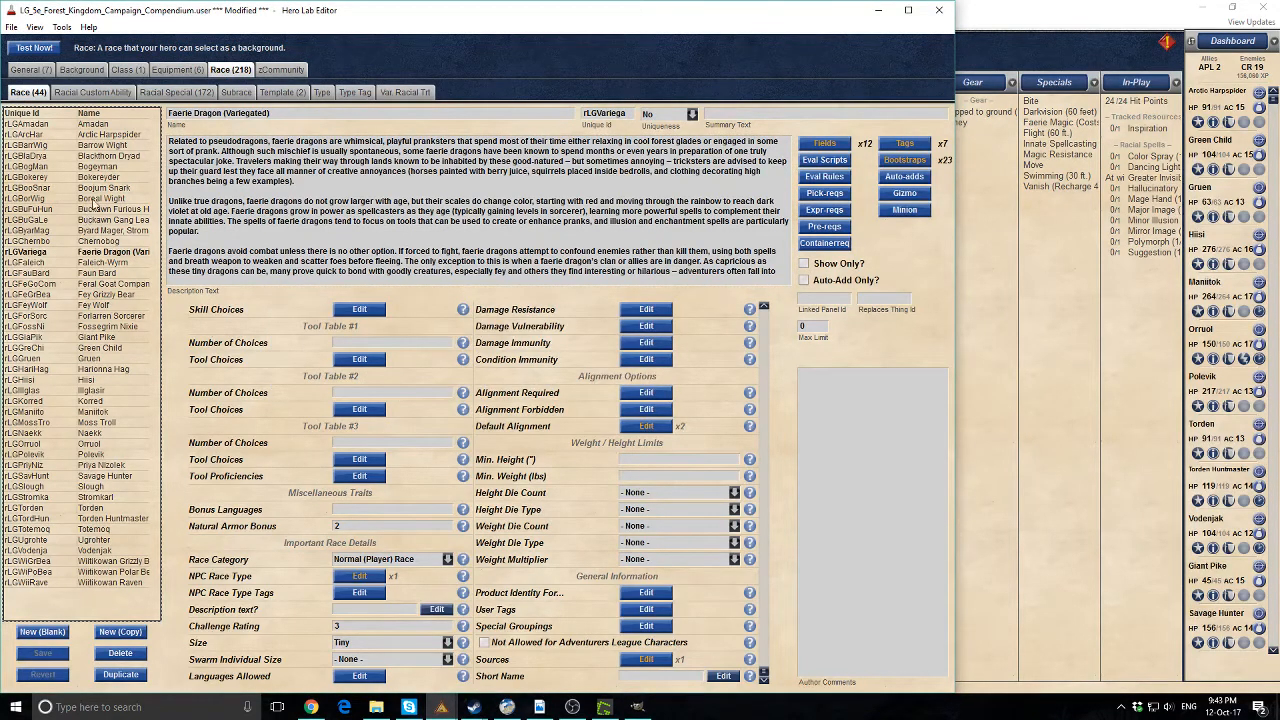
Examine the Boojum Snark's eval script, checking the lines that add bonuses to its saving throws and skills
click(824, 160)
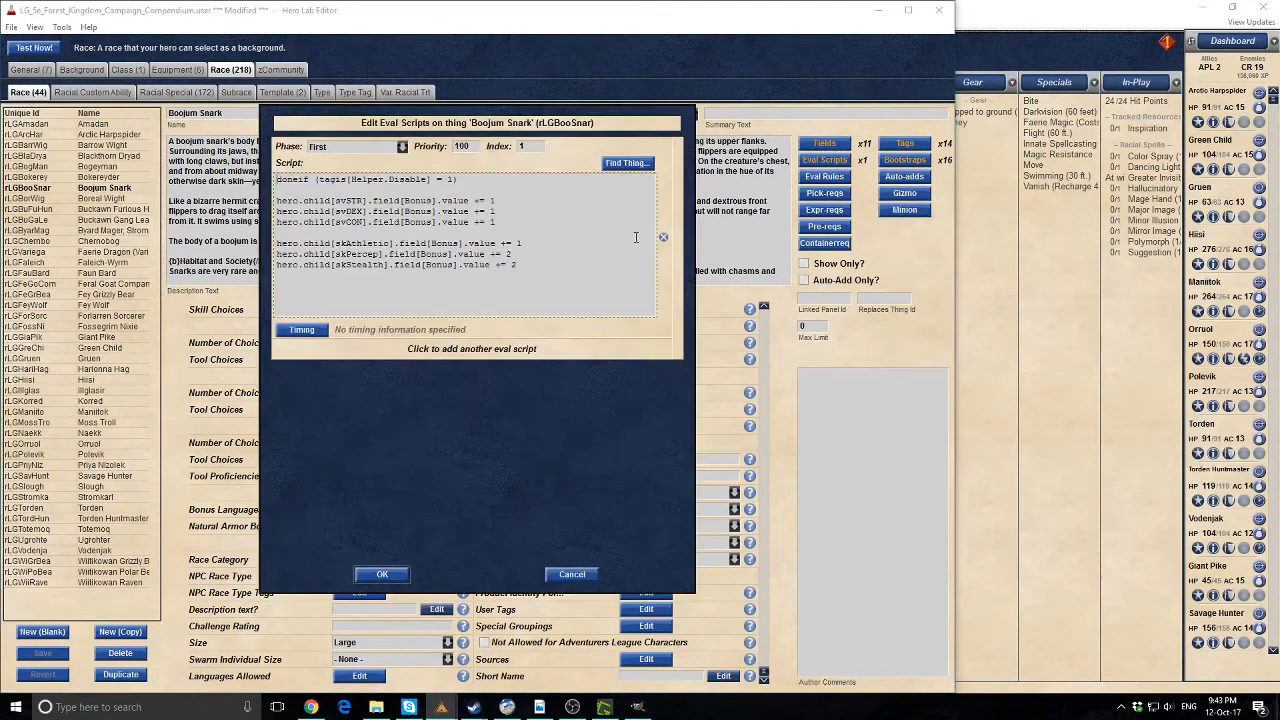
drag(519, 266, 278, 200)
click(553, 292)
drag(497, 221, 231, 200)
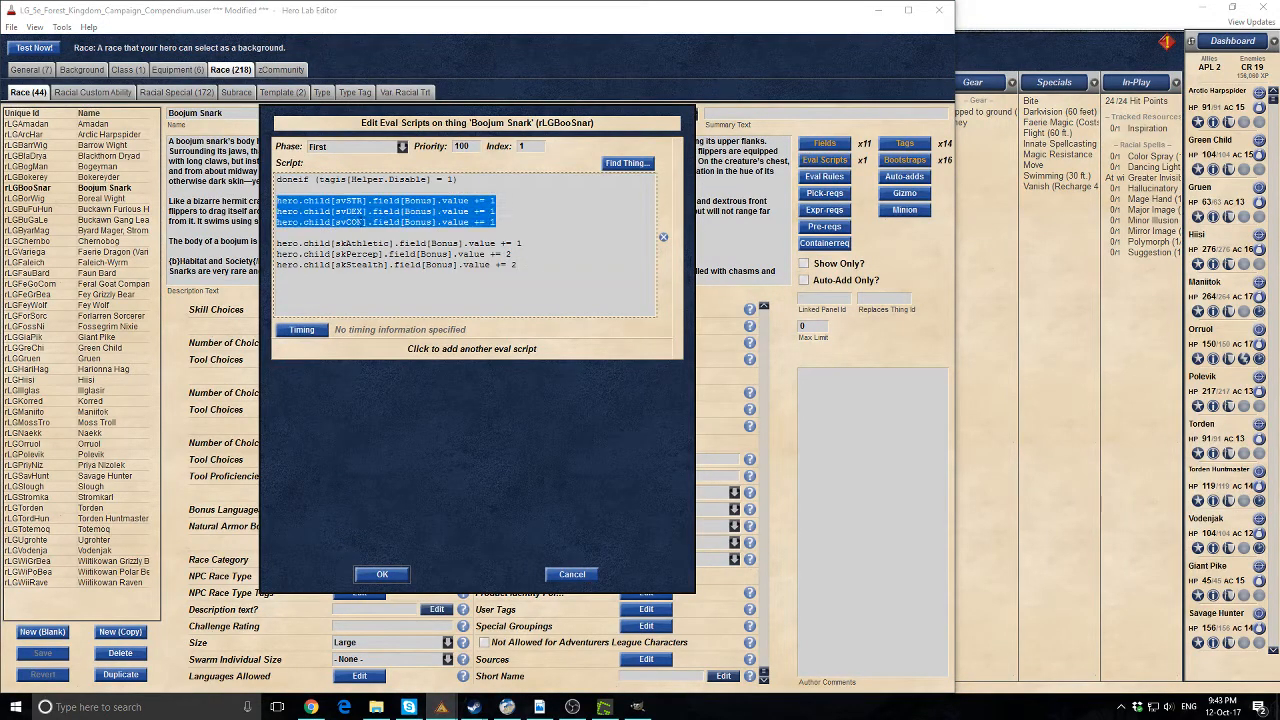
click(353, 205)
drag(364, 201, 335, 222)
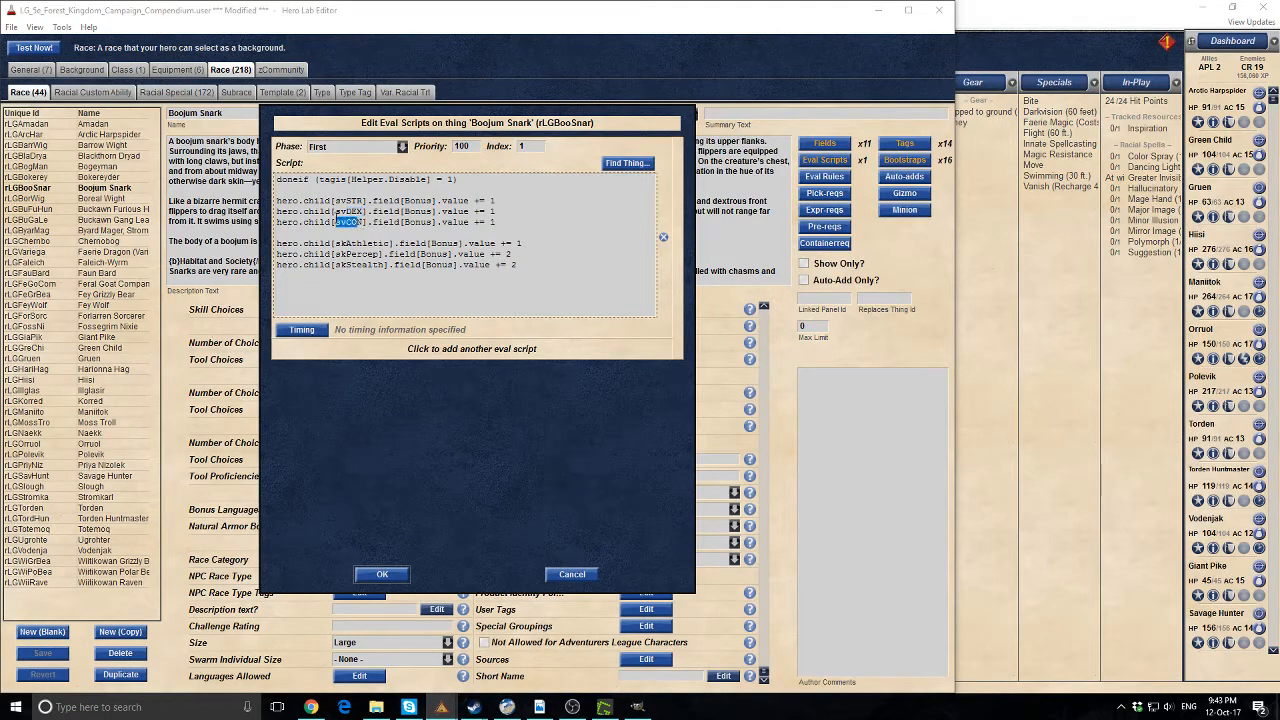
click(512, 201)
drag(498, 222, 490, 211)
click(382, 243)
drag(520, 265, 281, 244)
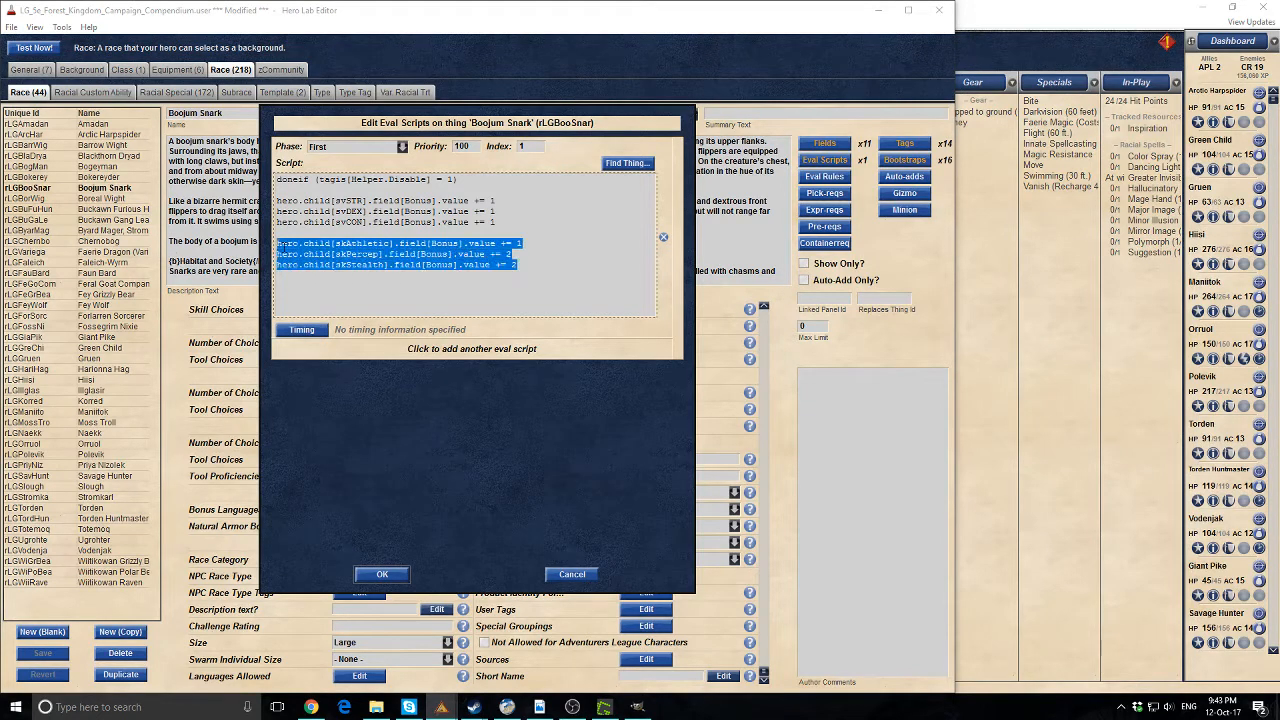
click(527, 264)
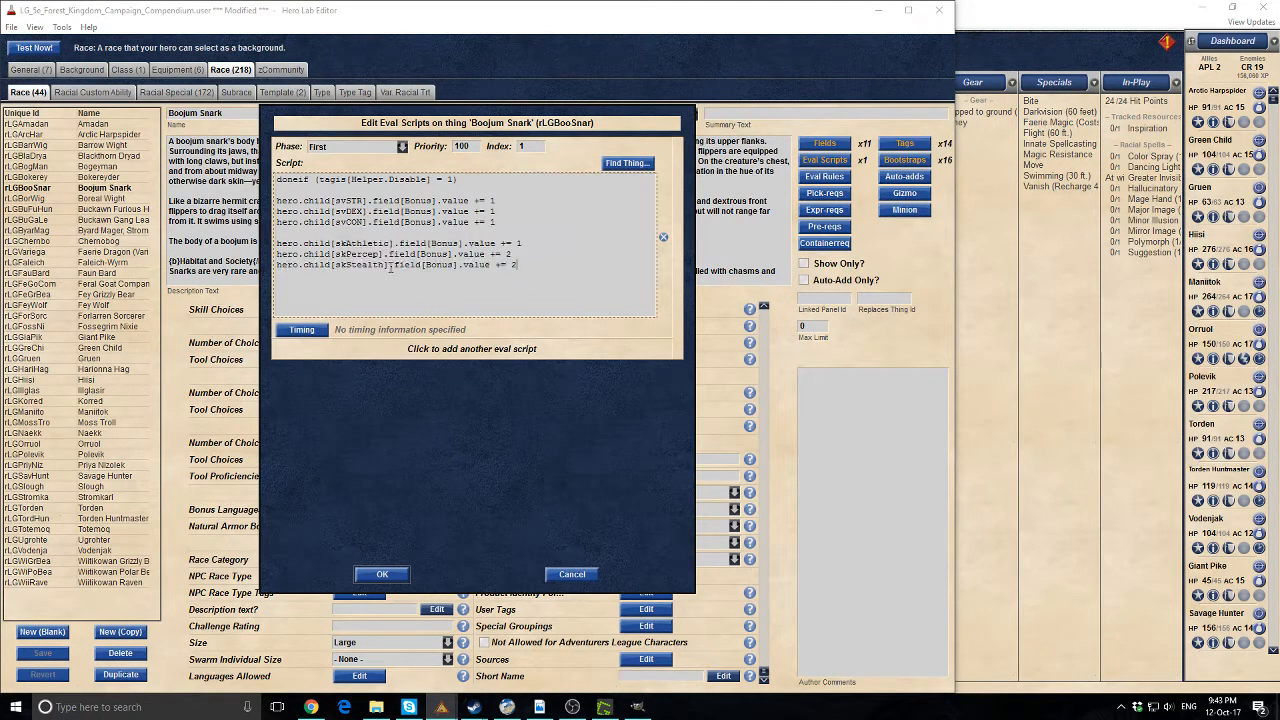
click(382, 575)
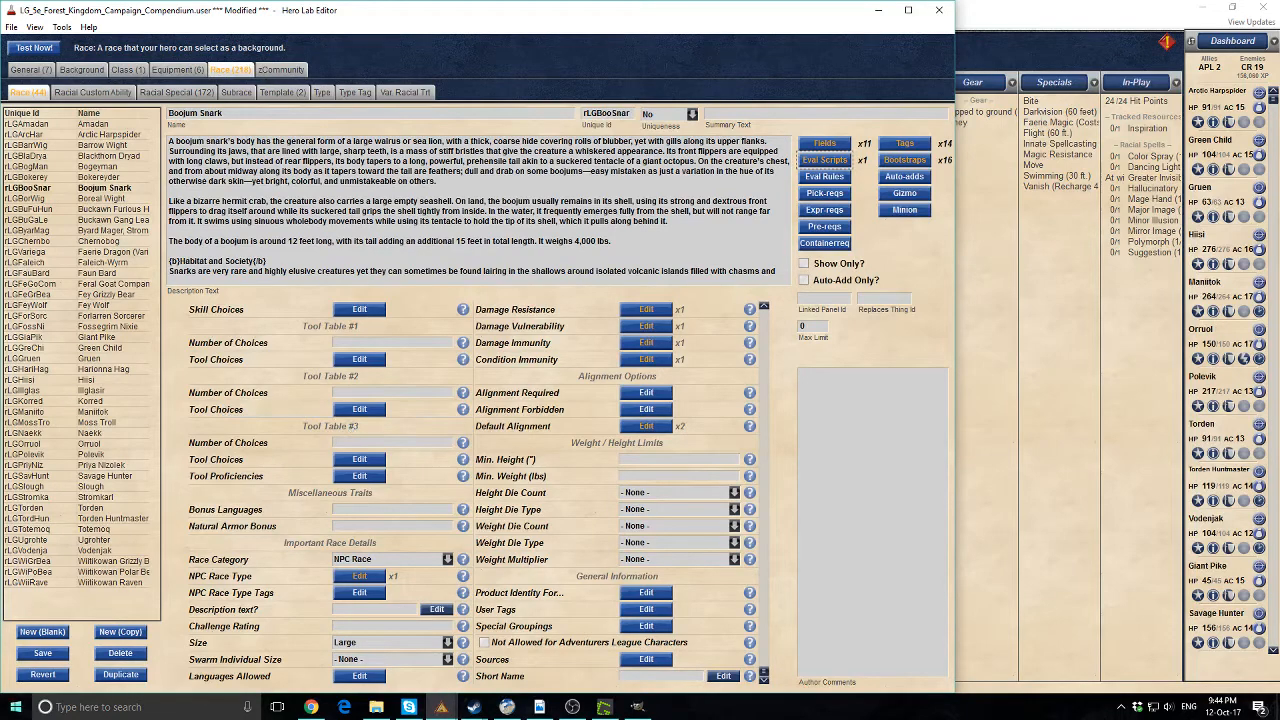
Create a new race copied from Dragon, Mithral, Ancient, saving the pending Boojum Snark changes, and review the copy's fields
click(118, 633)
scroll(460, 330, down, 20)
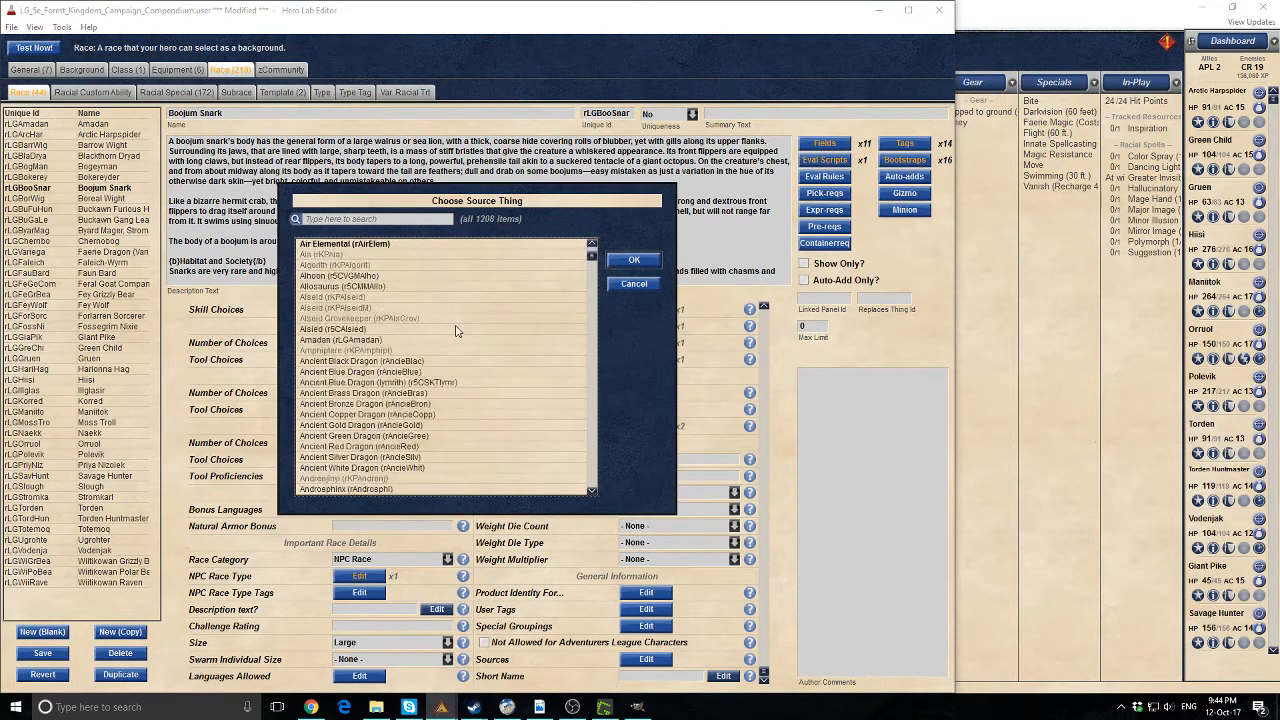
scroll(593, 272, up, 15)
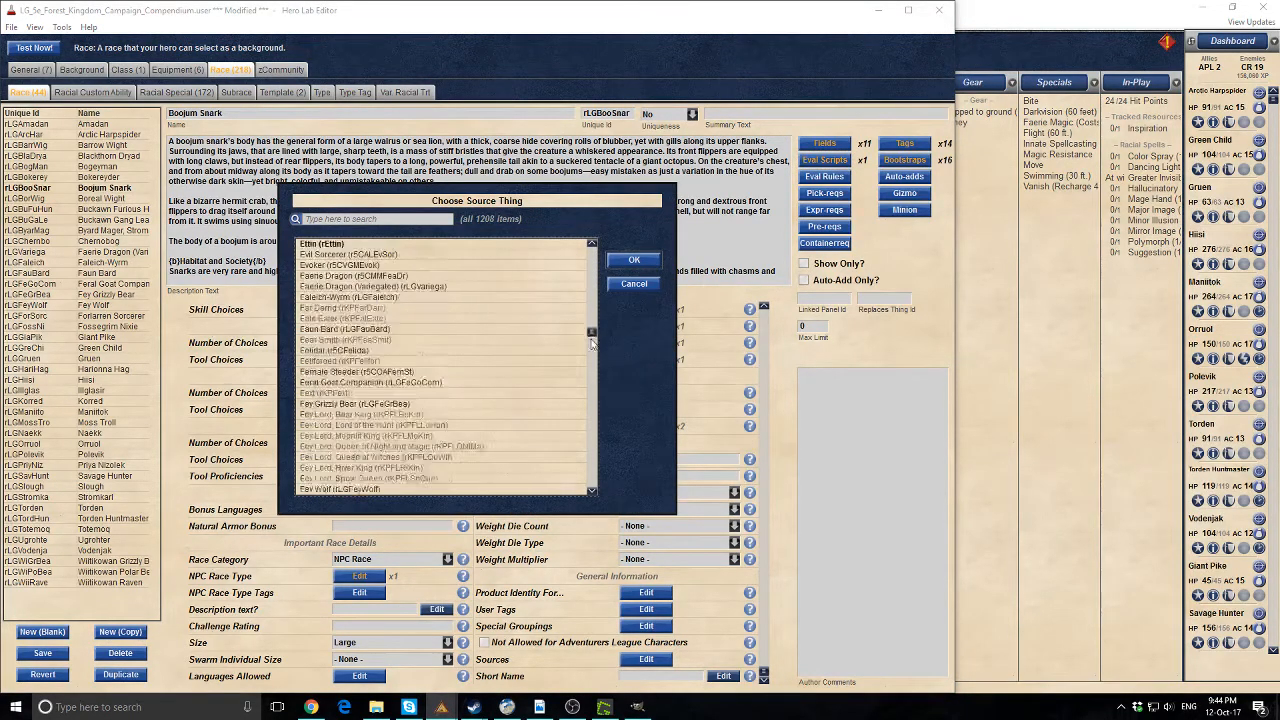
scroll(478, 300, down, 2)
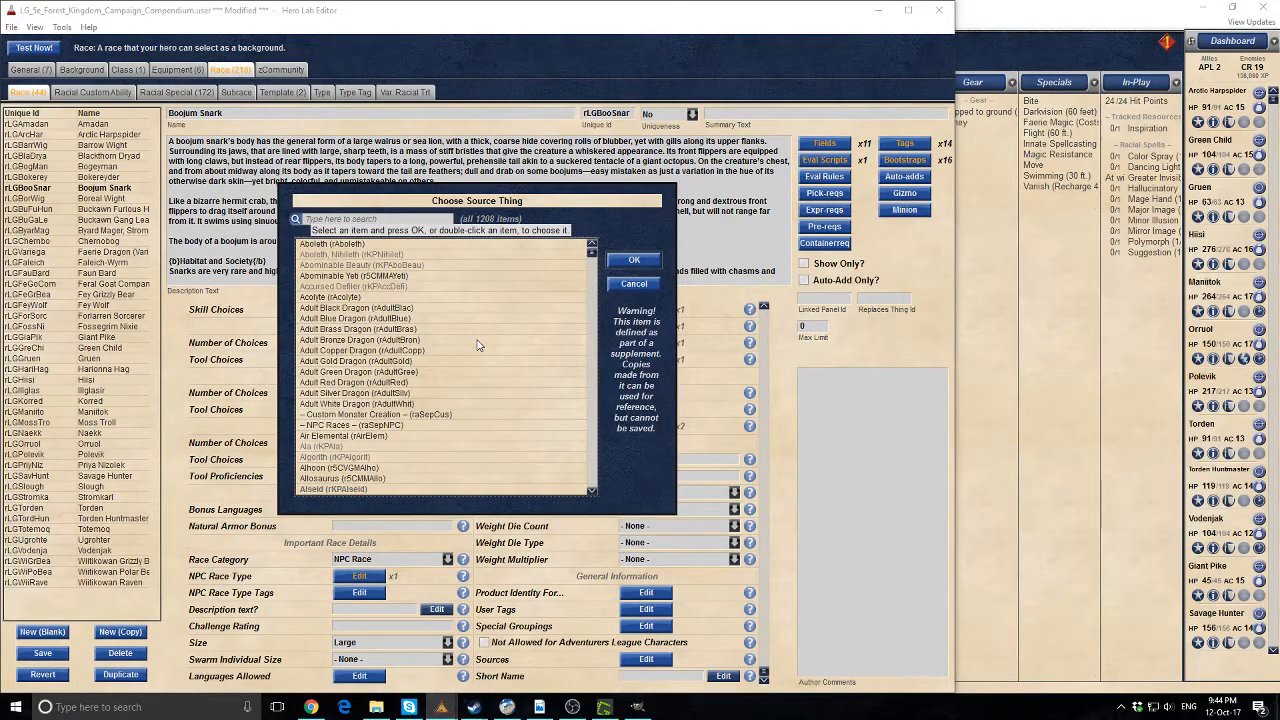
scroll(482, 350, down, 6)
scroll(487, 357, down, 20)
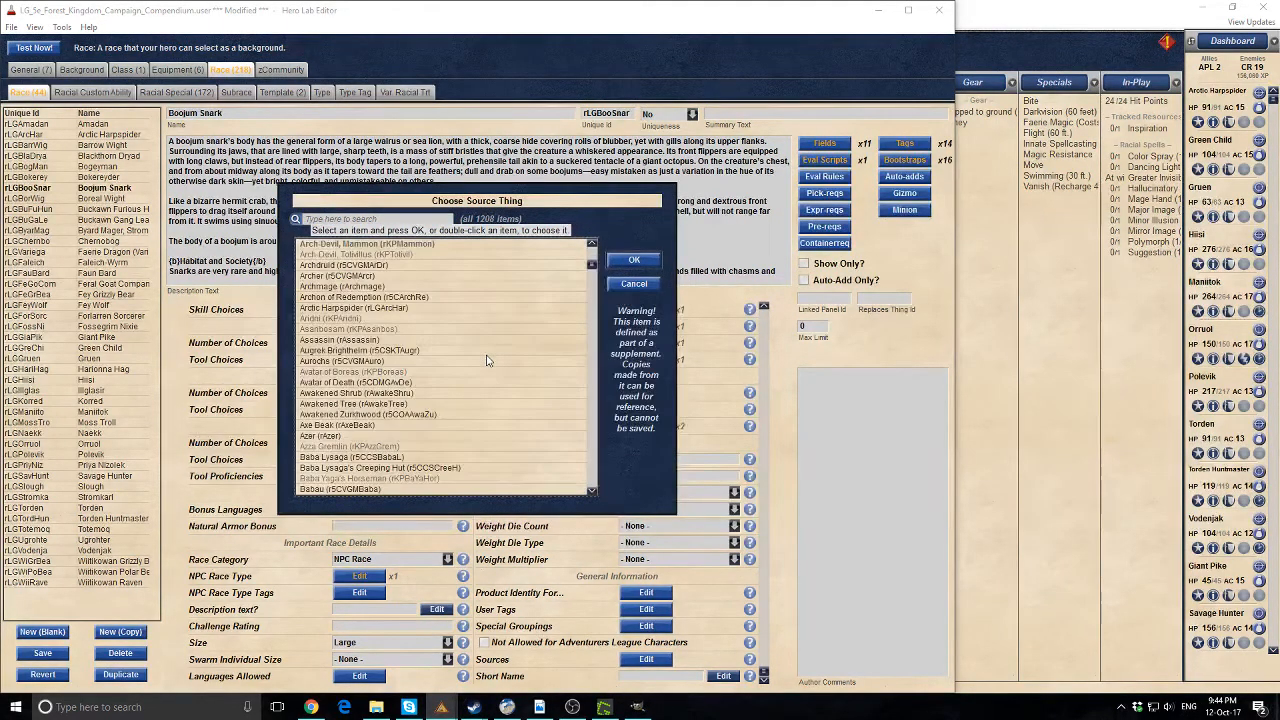
scroll(555, 346, up, 15)
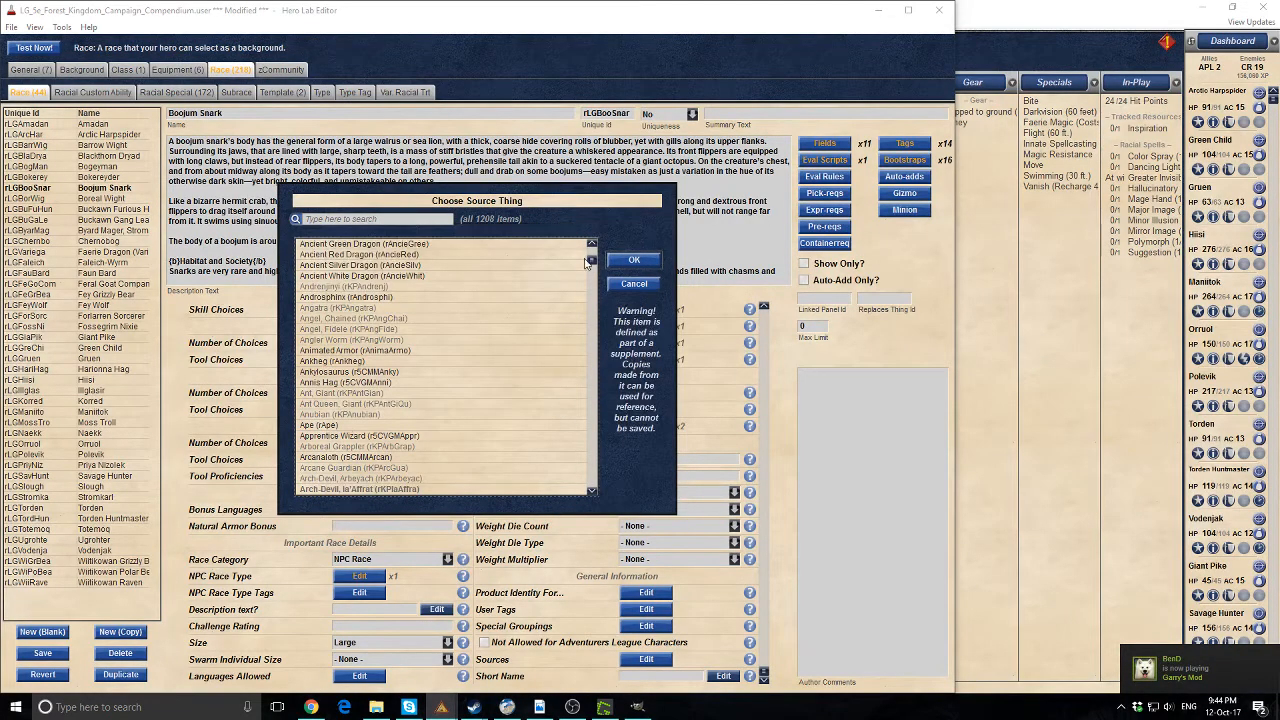
drag(591, 259, 592, 352)
scroll(426, 377, up, 20)
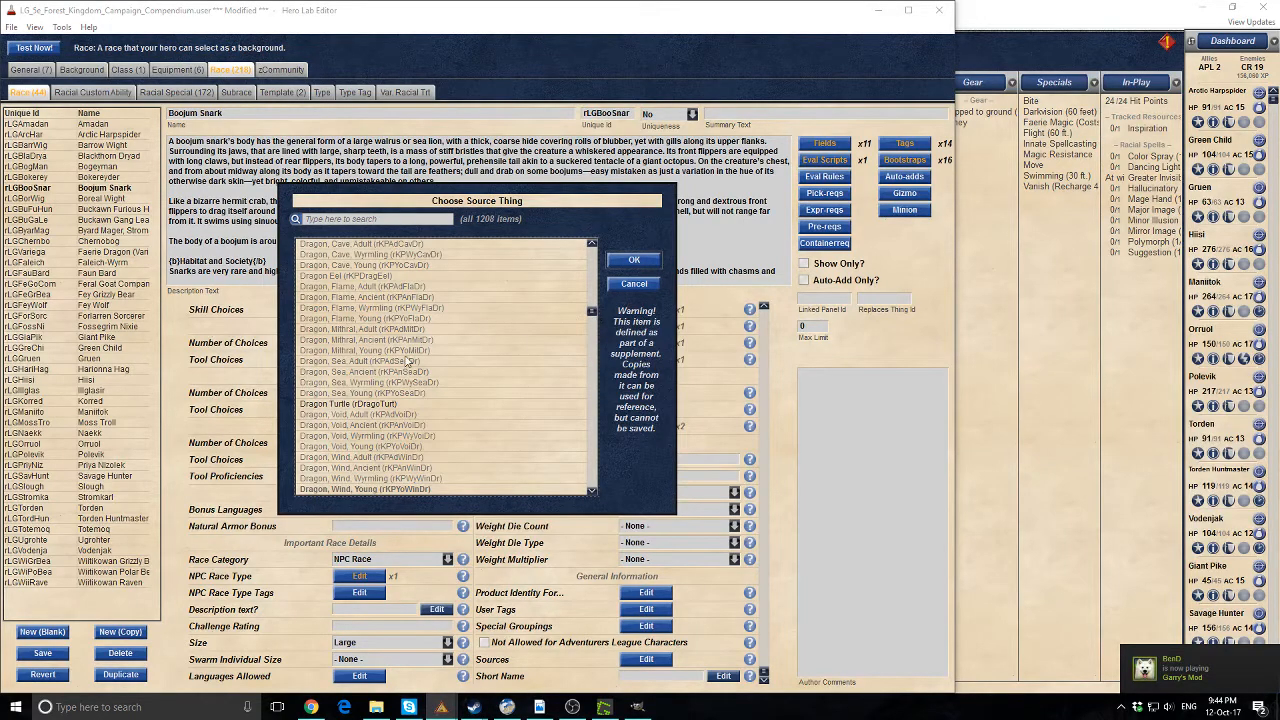
double_click(390, 341)
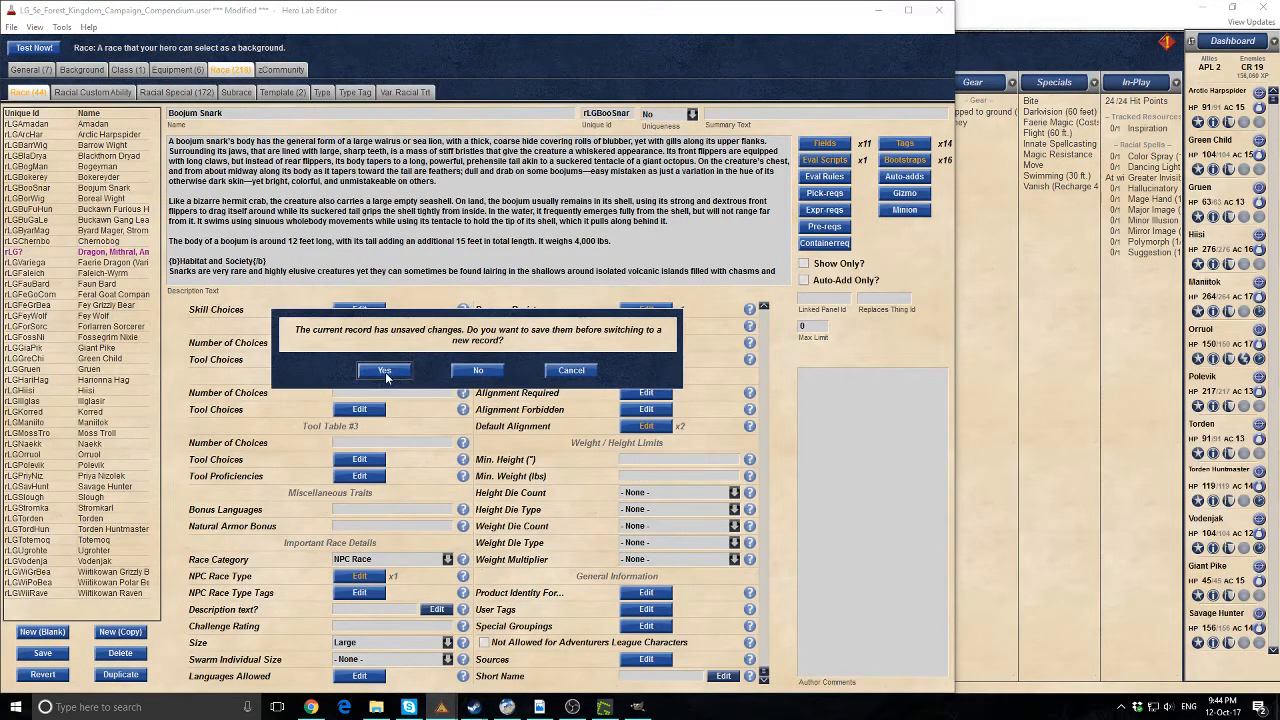
click(385, 372)
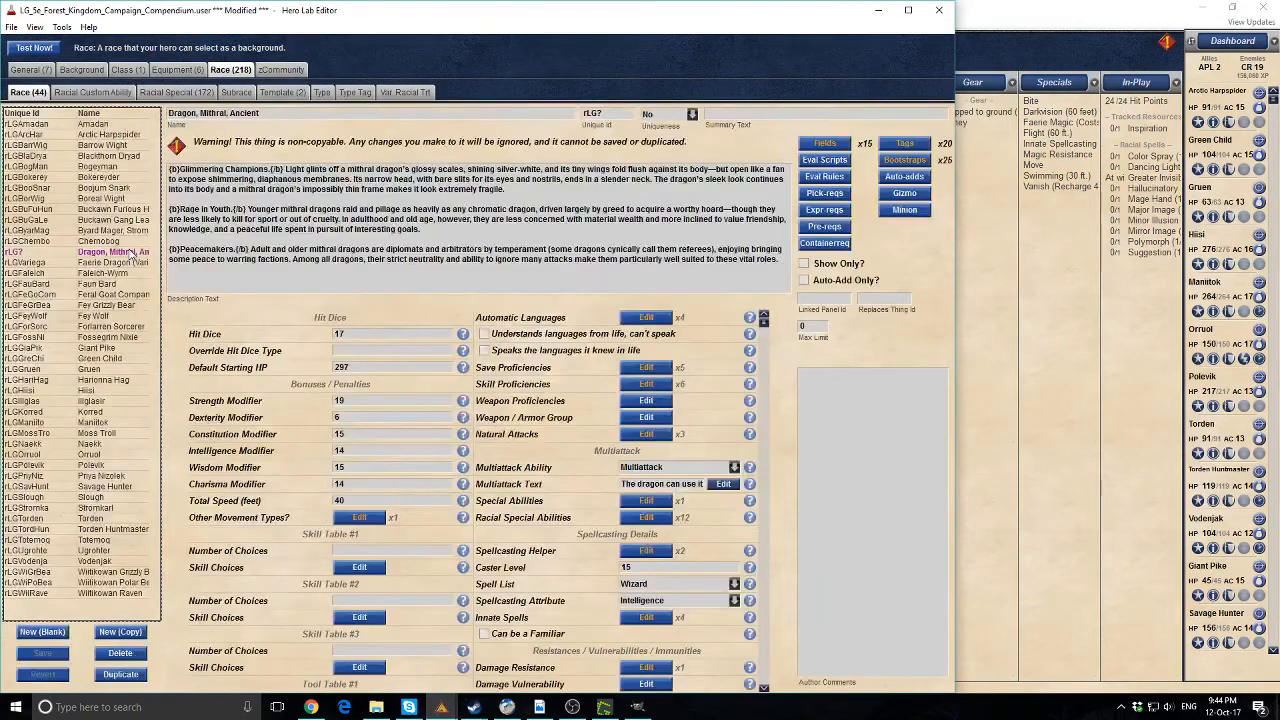
scroll(555, 455, down, 5)
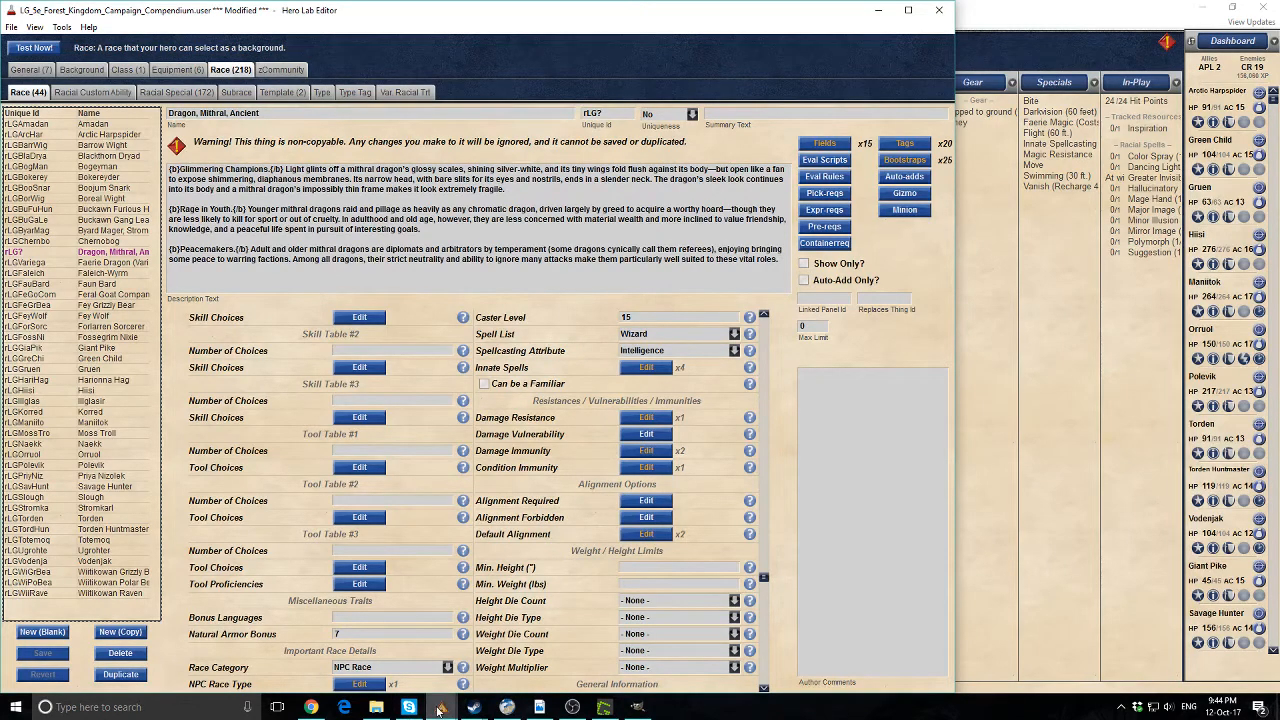
Switch to Hero Lab's main window, open the Encounter Builder and filter the available characters by Dragon
mouse_move(440, 707)
click(370, 662)
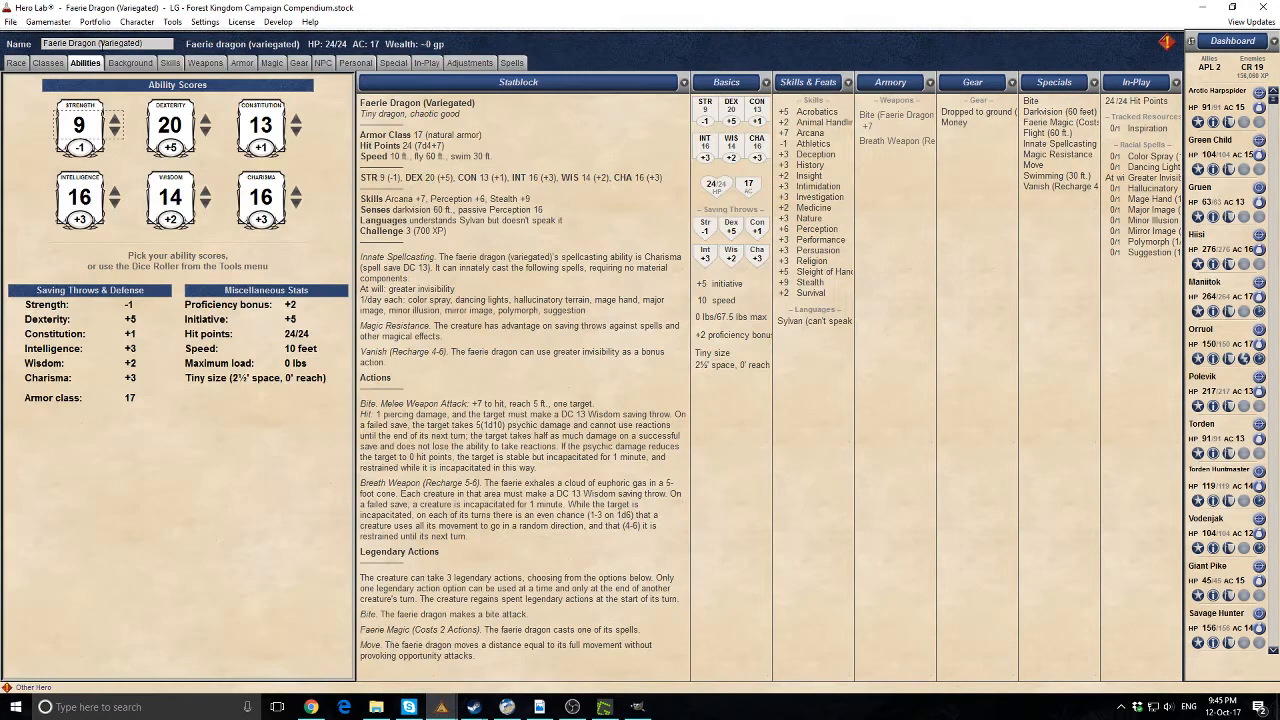
click(48, 21)
click(67, 40)
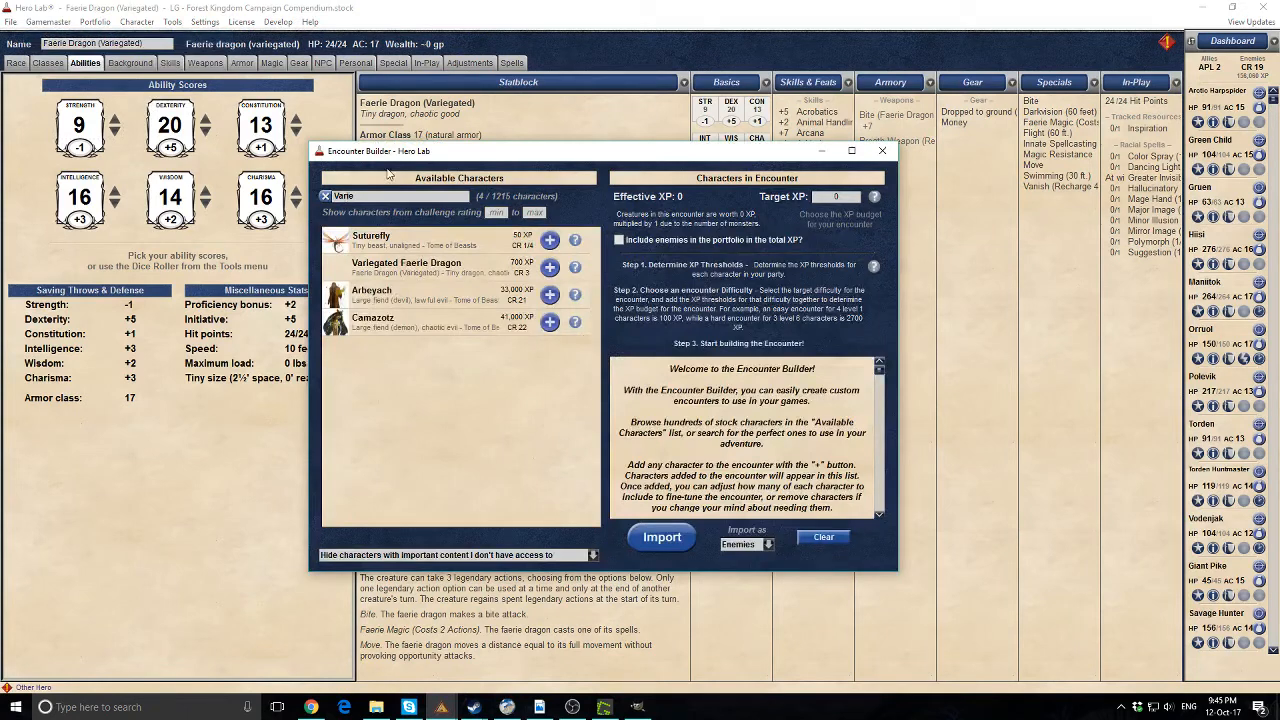
double_click(388, 196)
text(Ancie)
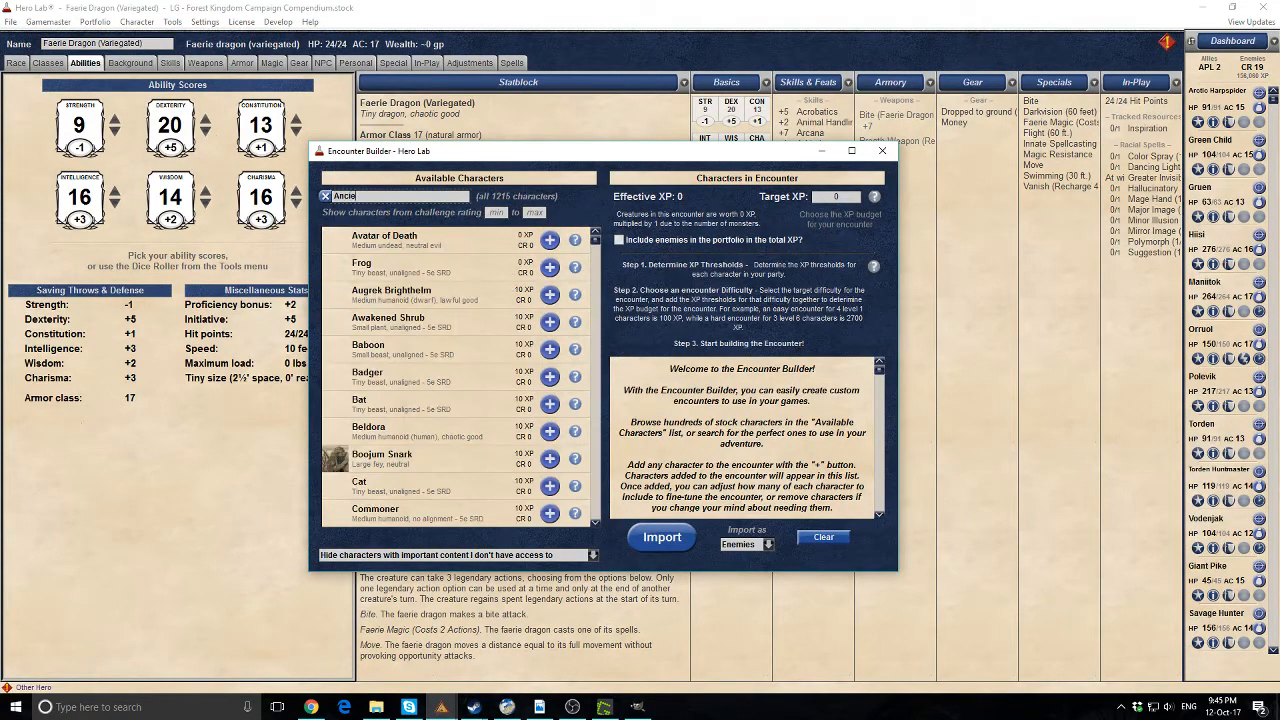
text(nt)
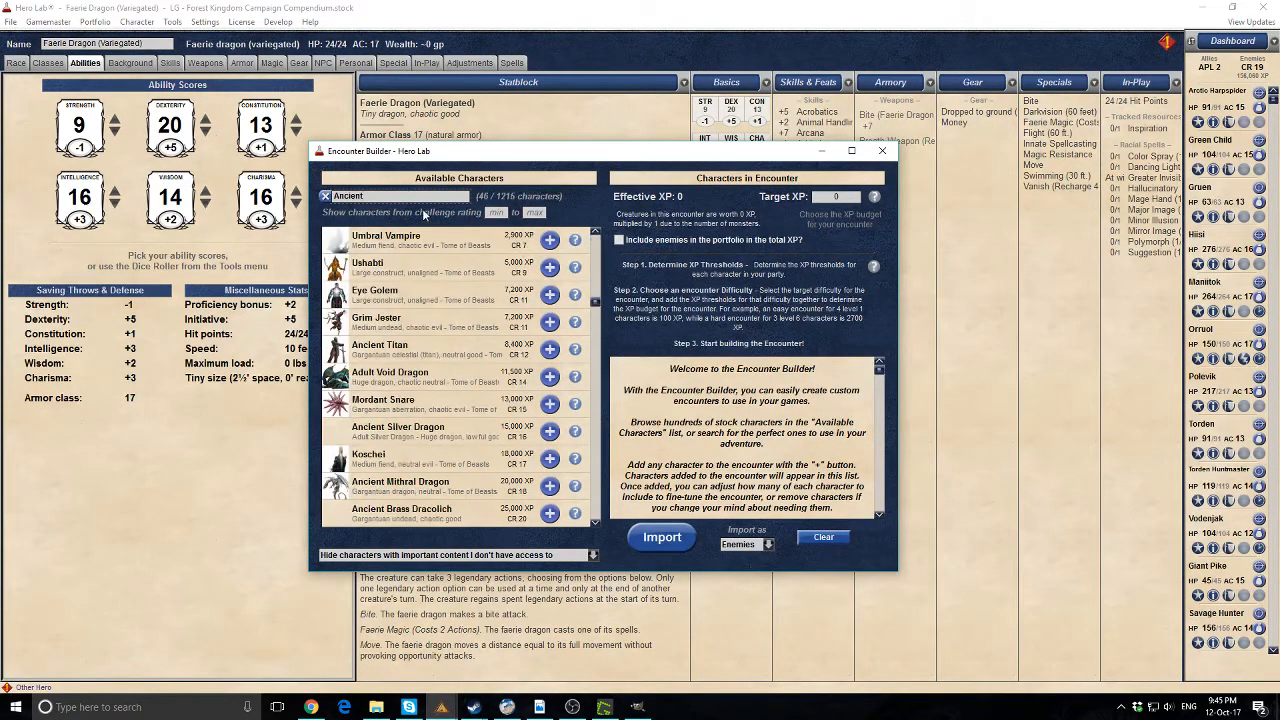
text( Dragon)
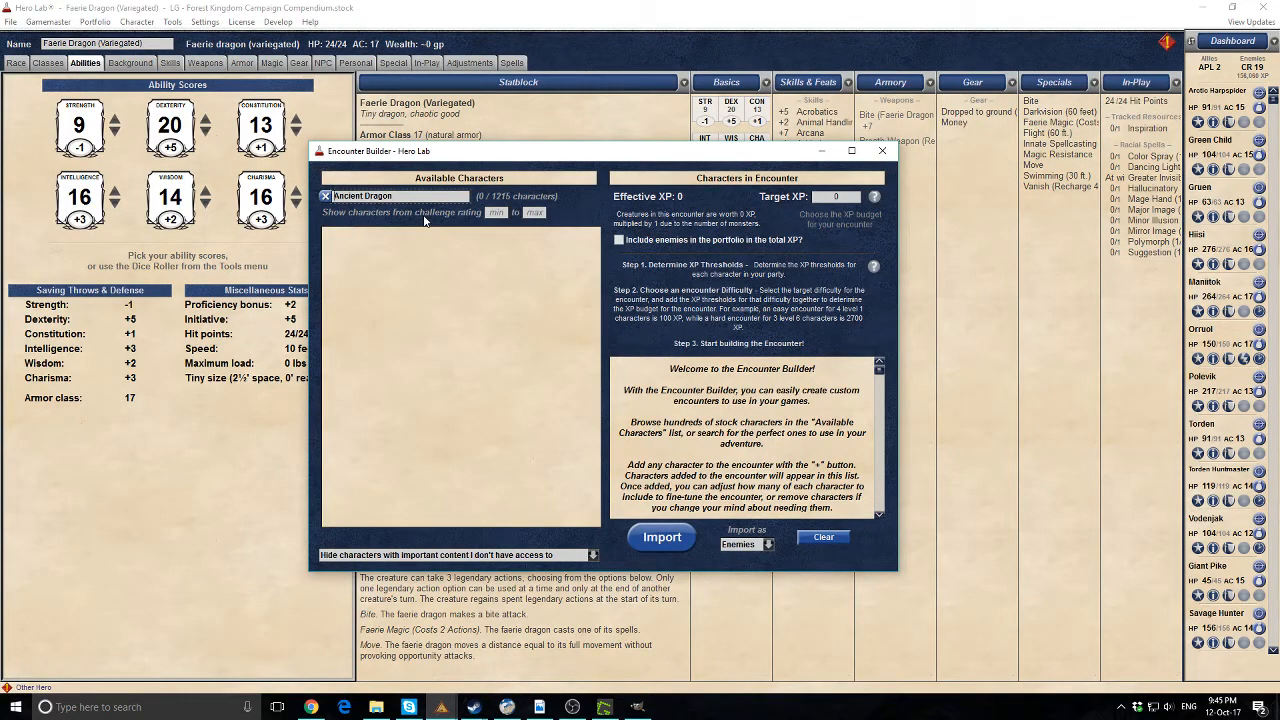
key(shift+Home)
key(BackSpace)
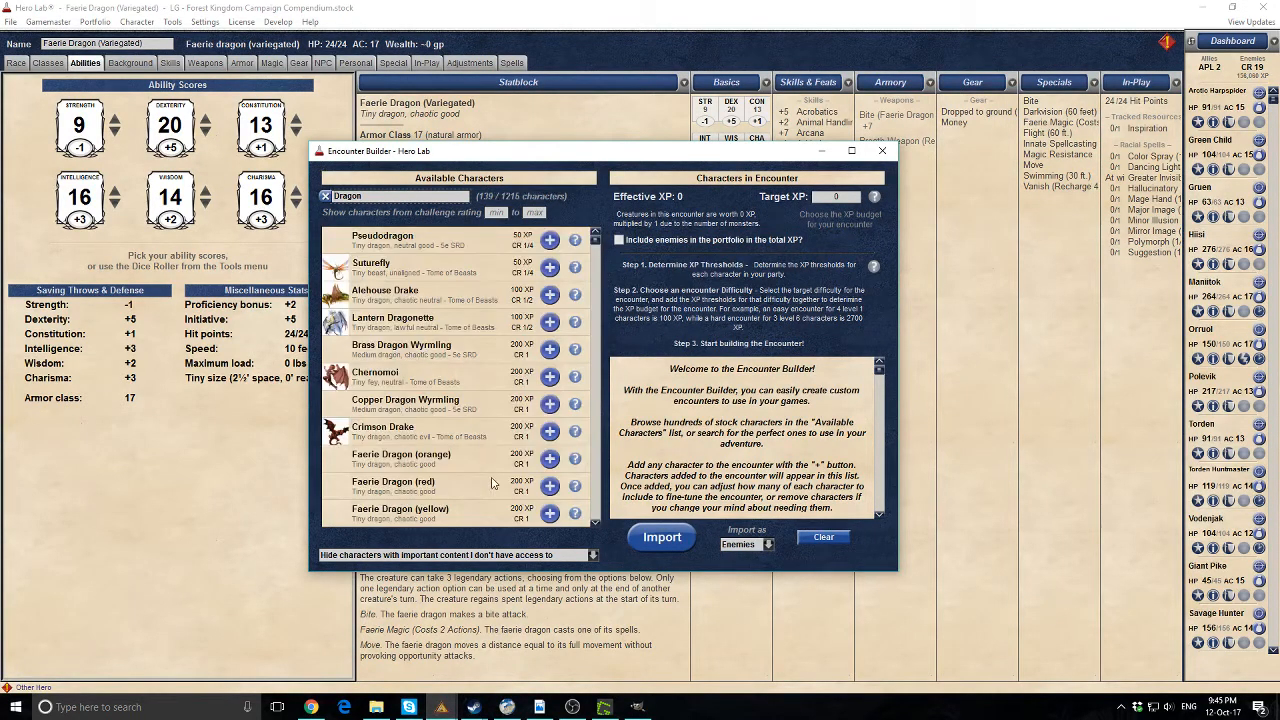
Add one Ancient Brass Dracolich to the encounter, import it as an enemy and review its stat block
scroll(492, 360, down, 3)
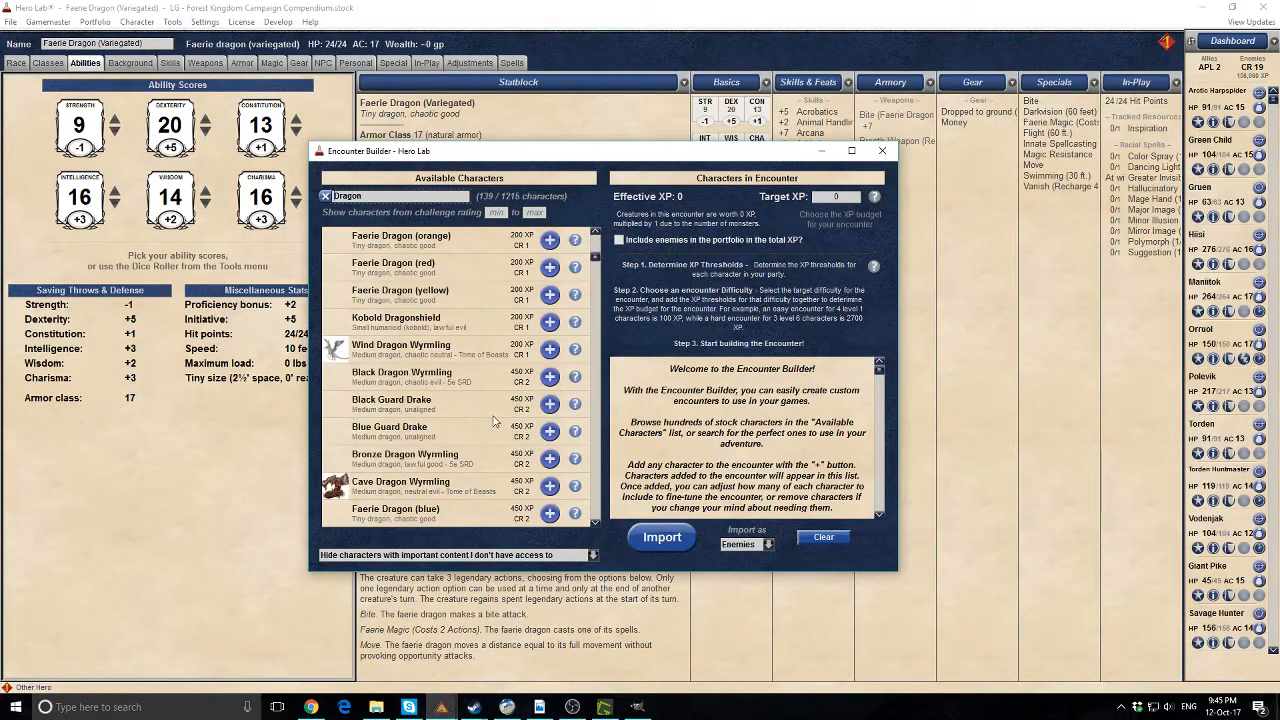
scroll(492, 420, down, 3)
scroll(488, 414, down, 3)
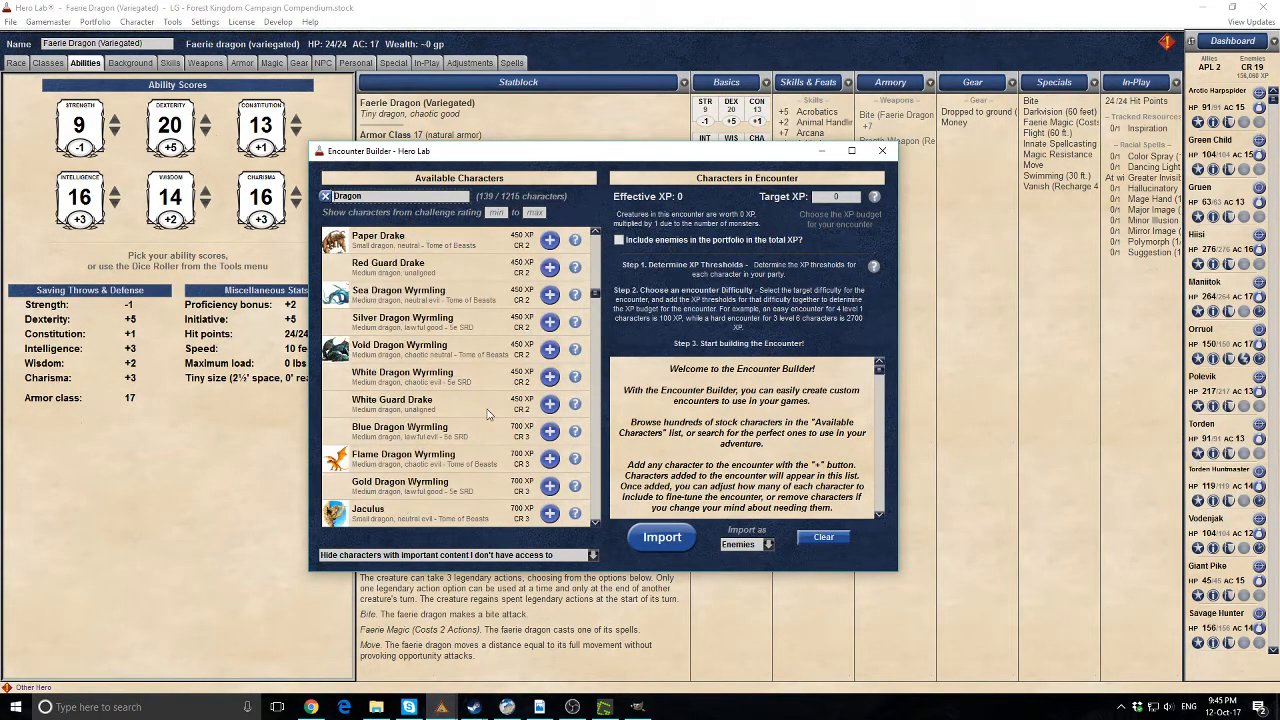
scroll(488, 414, down, 3)
scroll(488, 414, down, 3)
scroll(488, 414, down, 3)
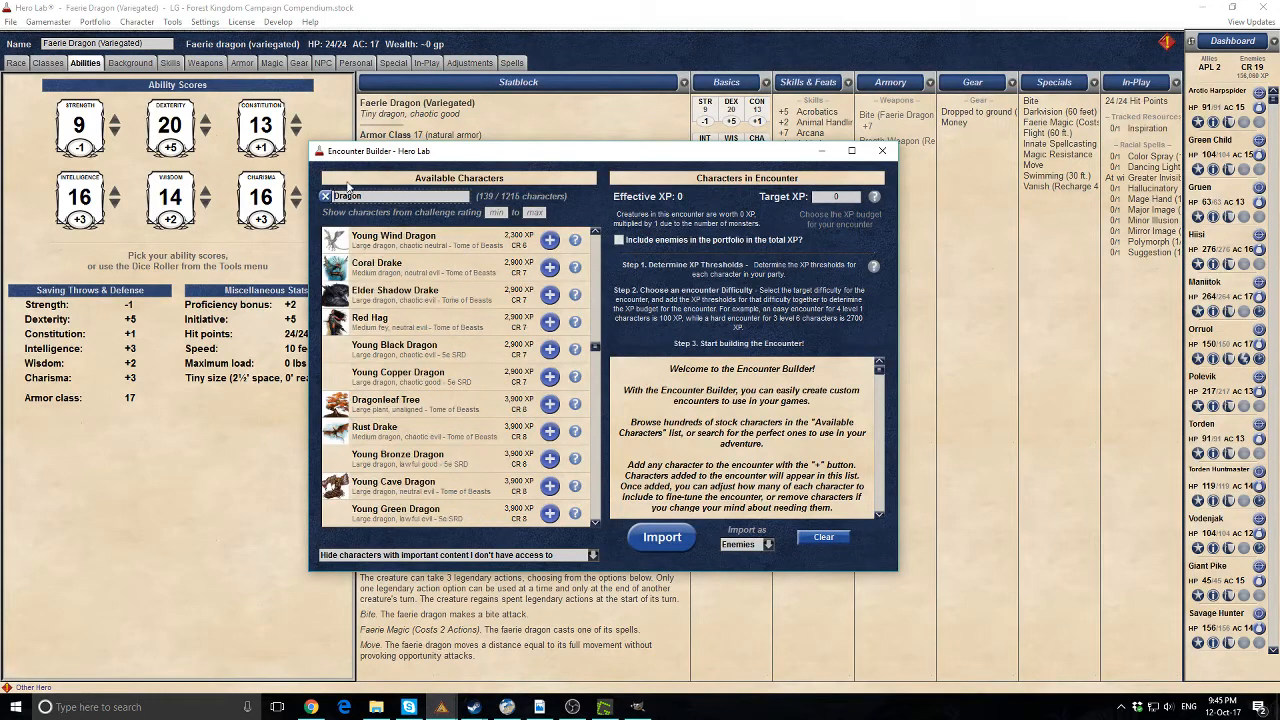
scroll(445, 432, down, 3)
scroll(455, 430, down, 3)
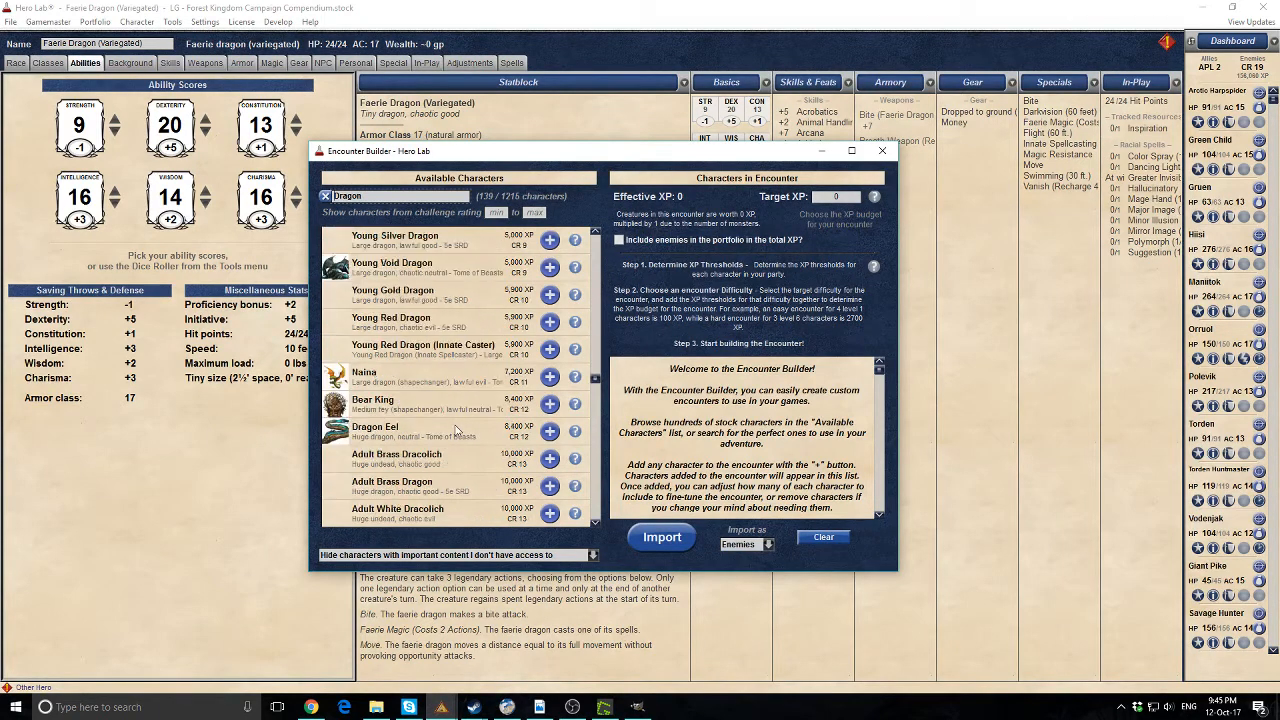
scroll(455, 430, down, 3)
scroll(452, 426, down, 3)
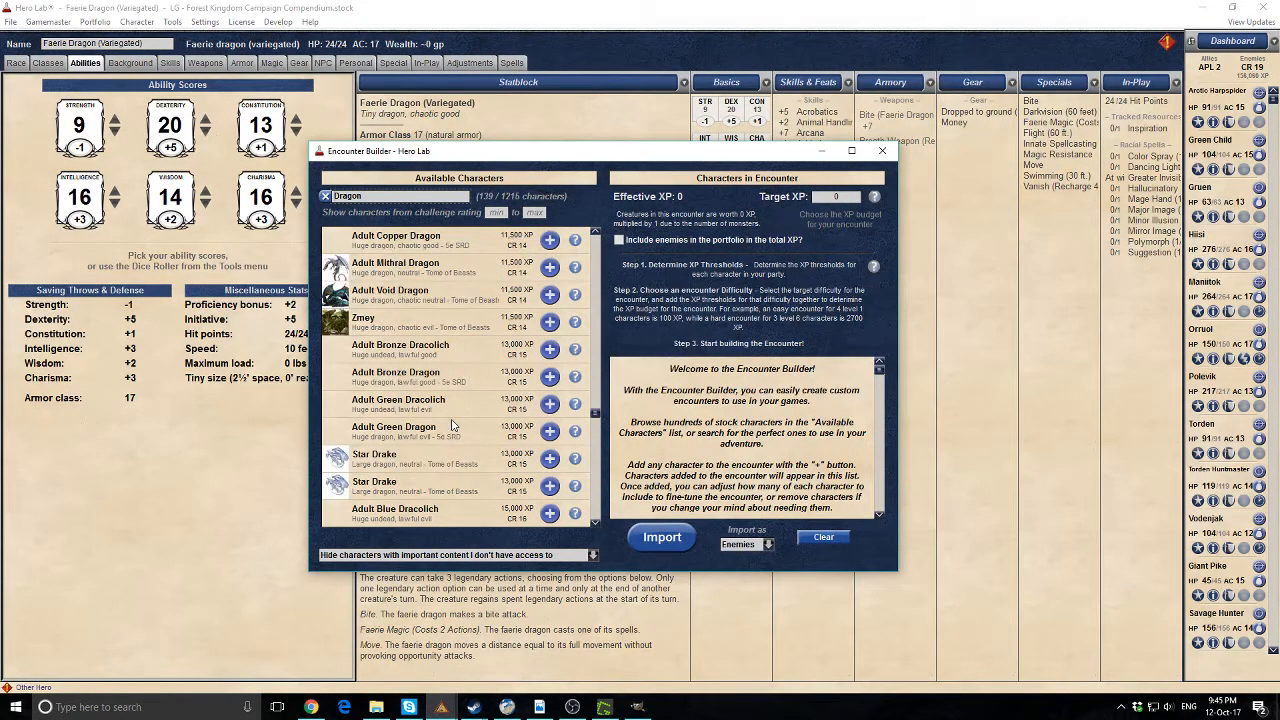
scroll(452, 426, down, 3)
scroll(452, 426, down, 3)
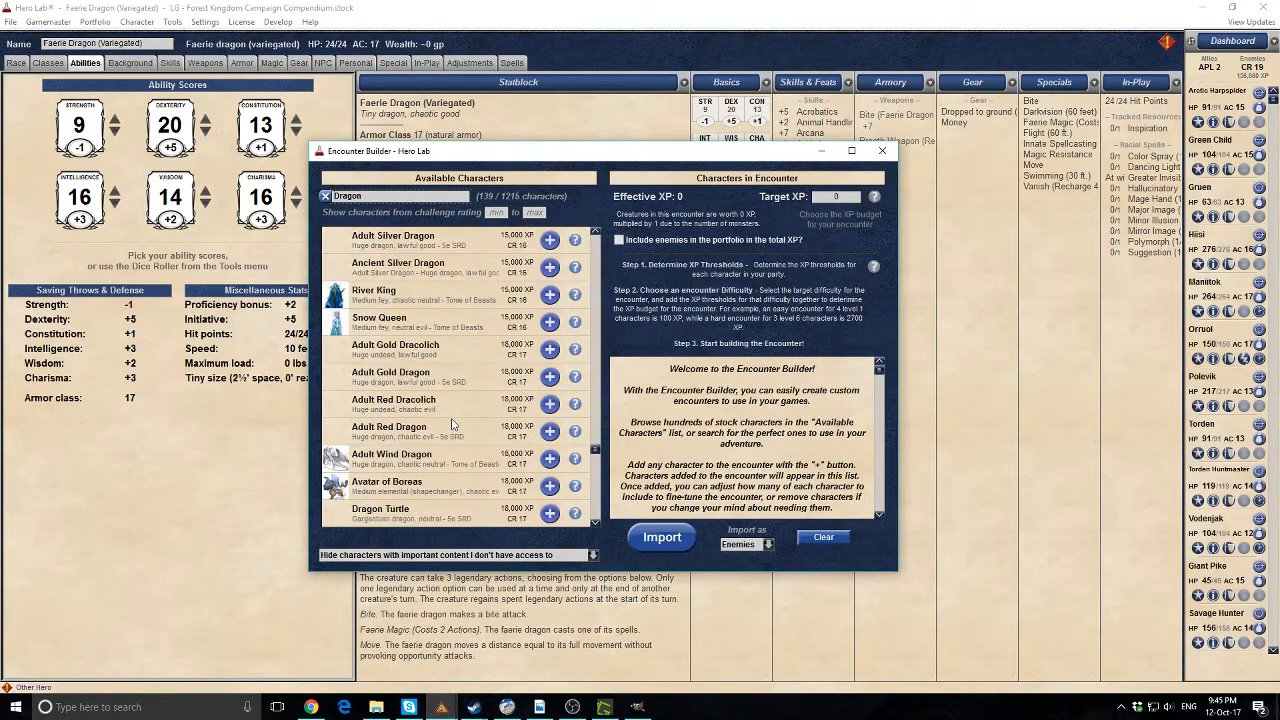
scroll(454, 426, down, 3)
scroll(454, 426, down, 3)
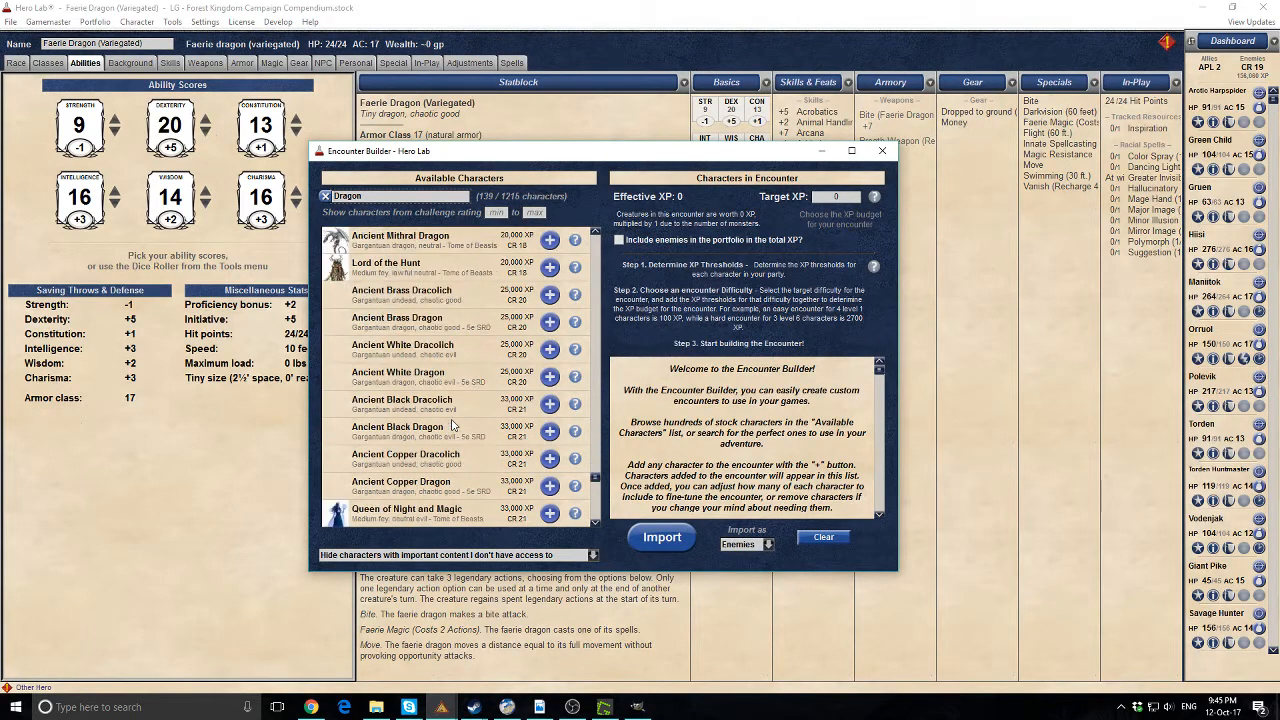
double_click(405, 302)
click(662, 537)
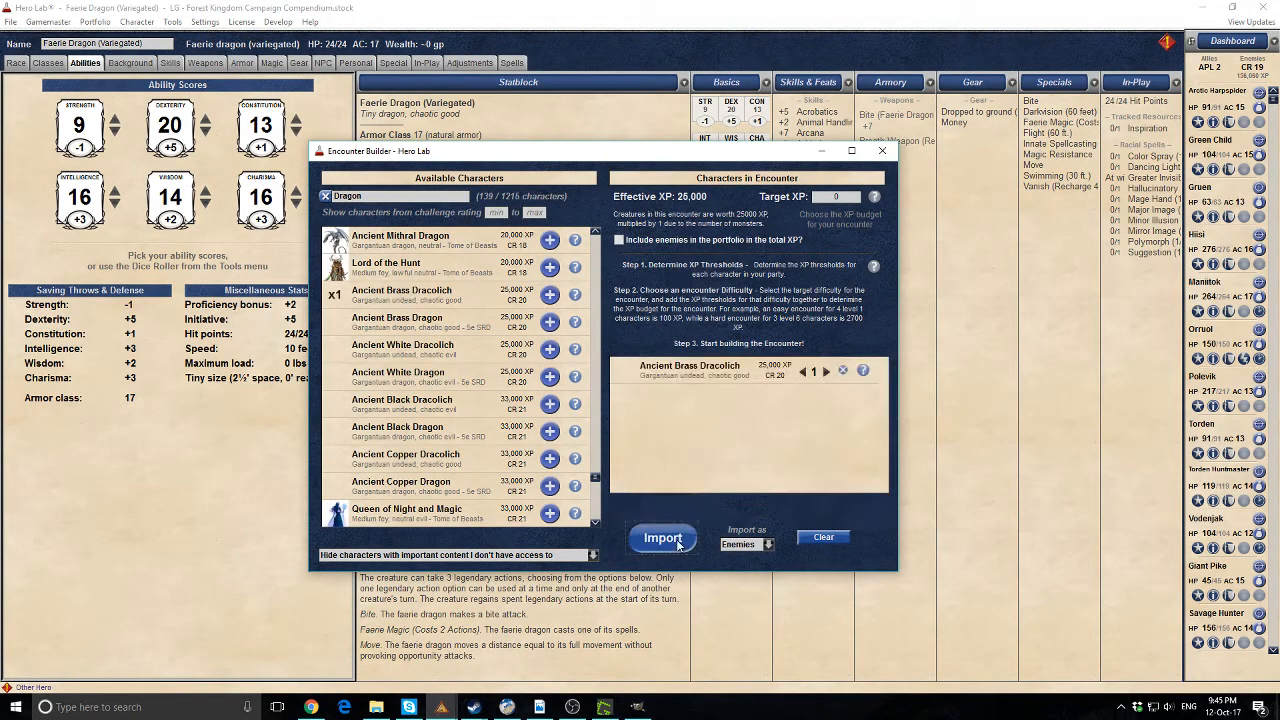
click(537, 383)
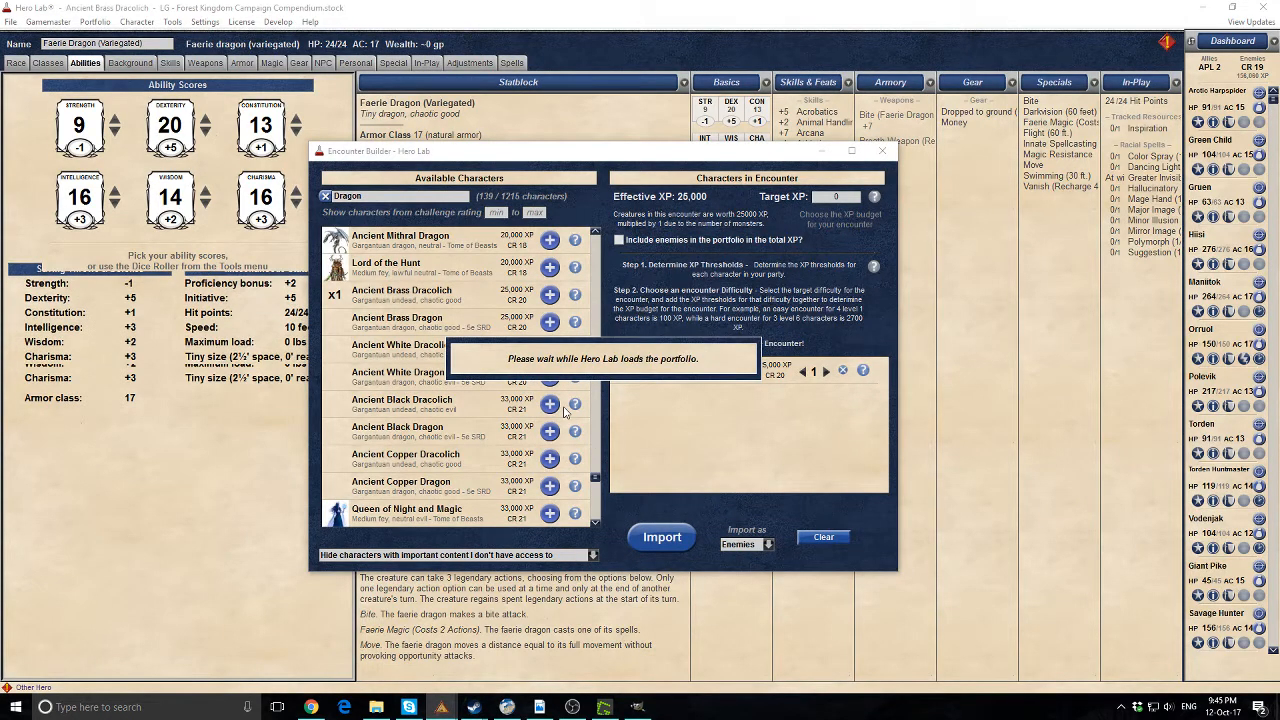
scroll(519, 481, down, 10)
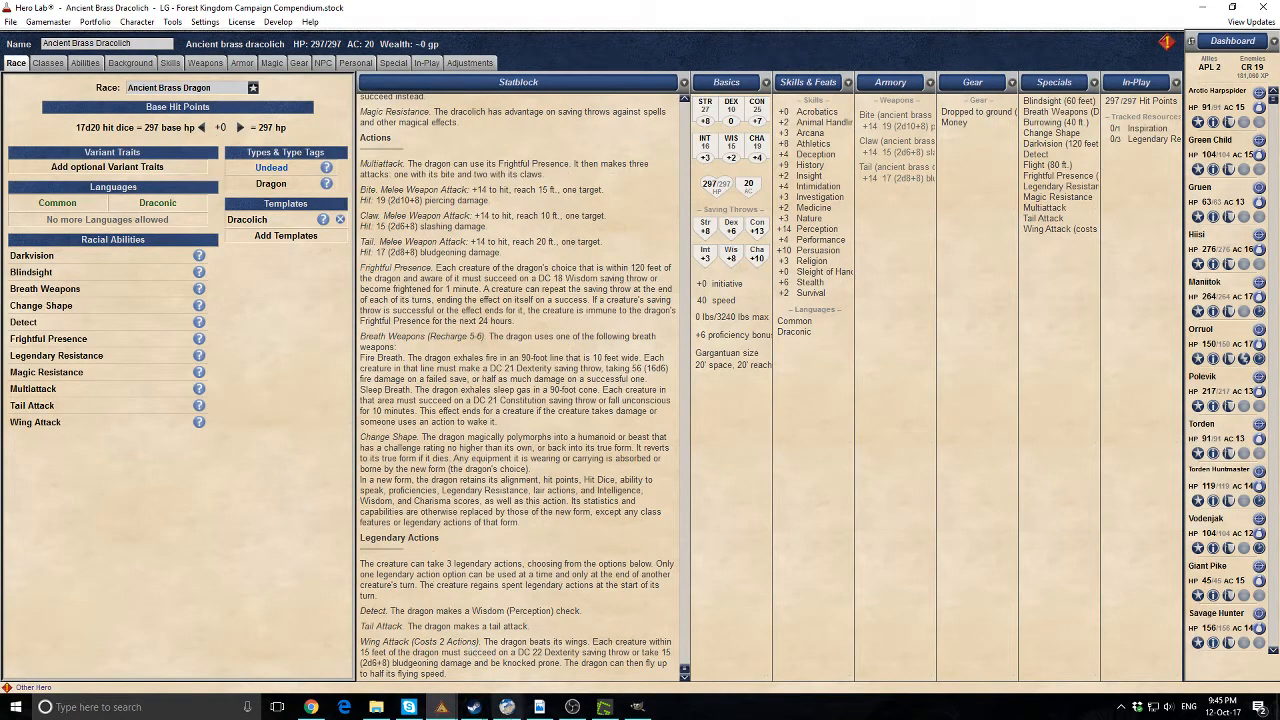
Switch to the Hero Lab Editor and look for the dragon's Wing Attack among the source things for a new racial special
mouse_move(442, 707)
click(385, 650)
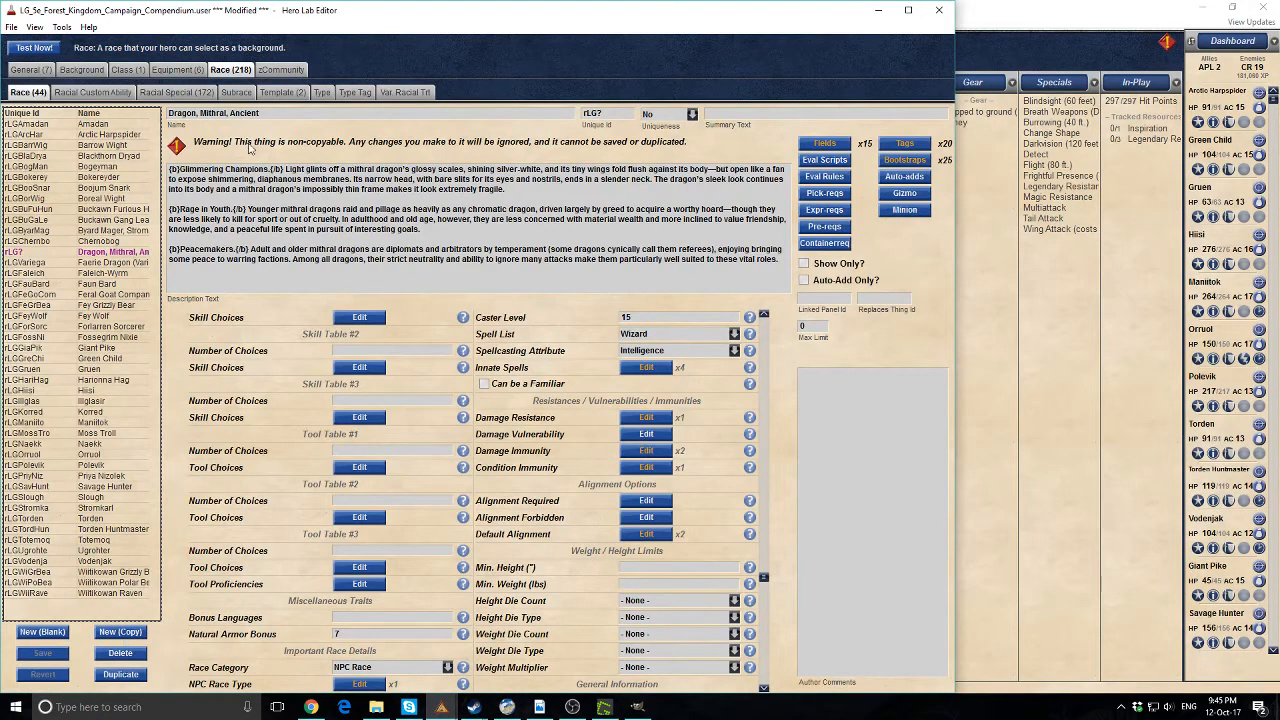
click(180, 92)
click(120, 632)
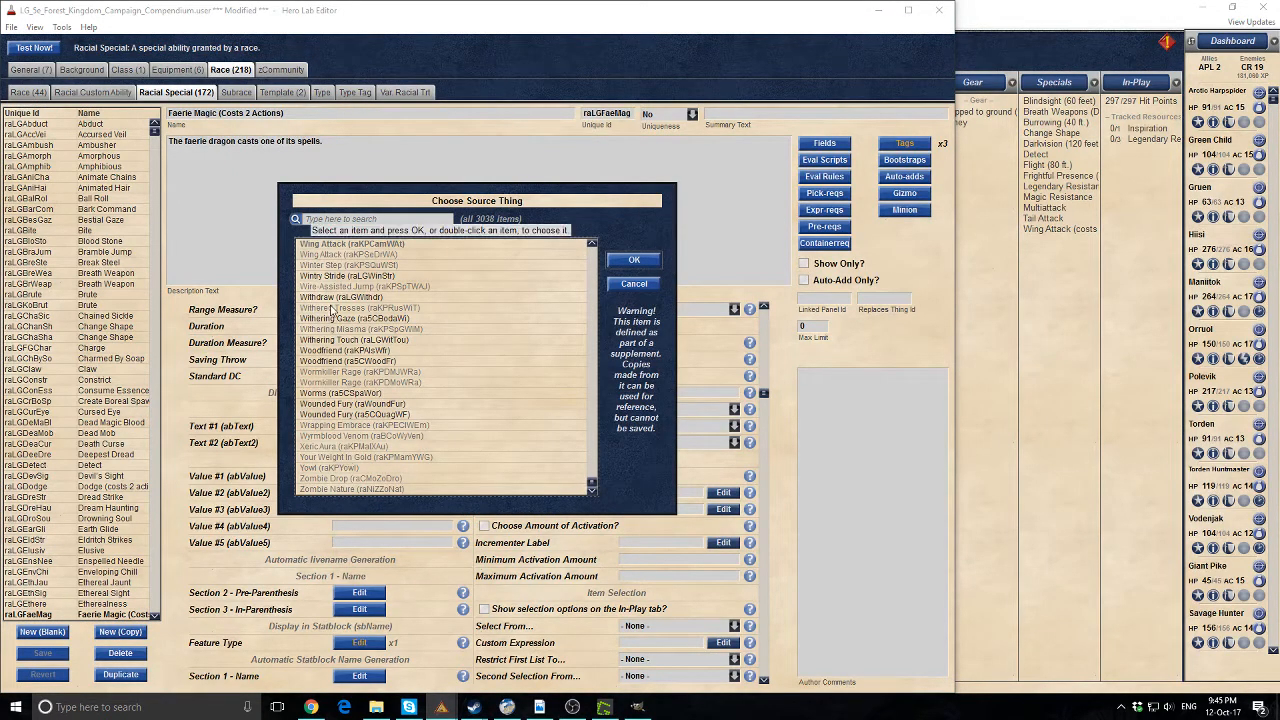
scroll(331, 310, up, 3)
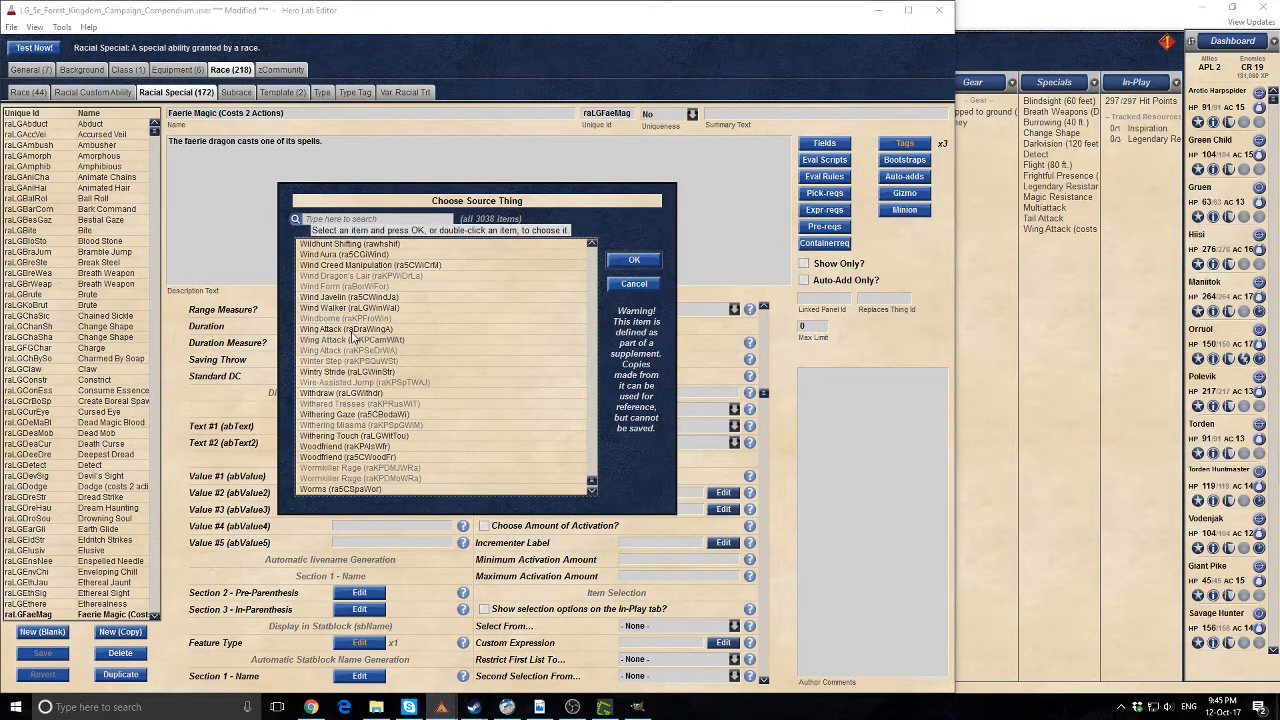
scroll(378, 341, up, 2)
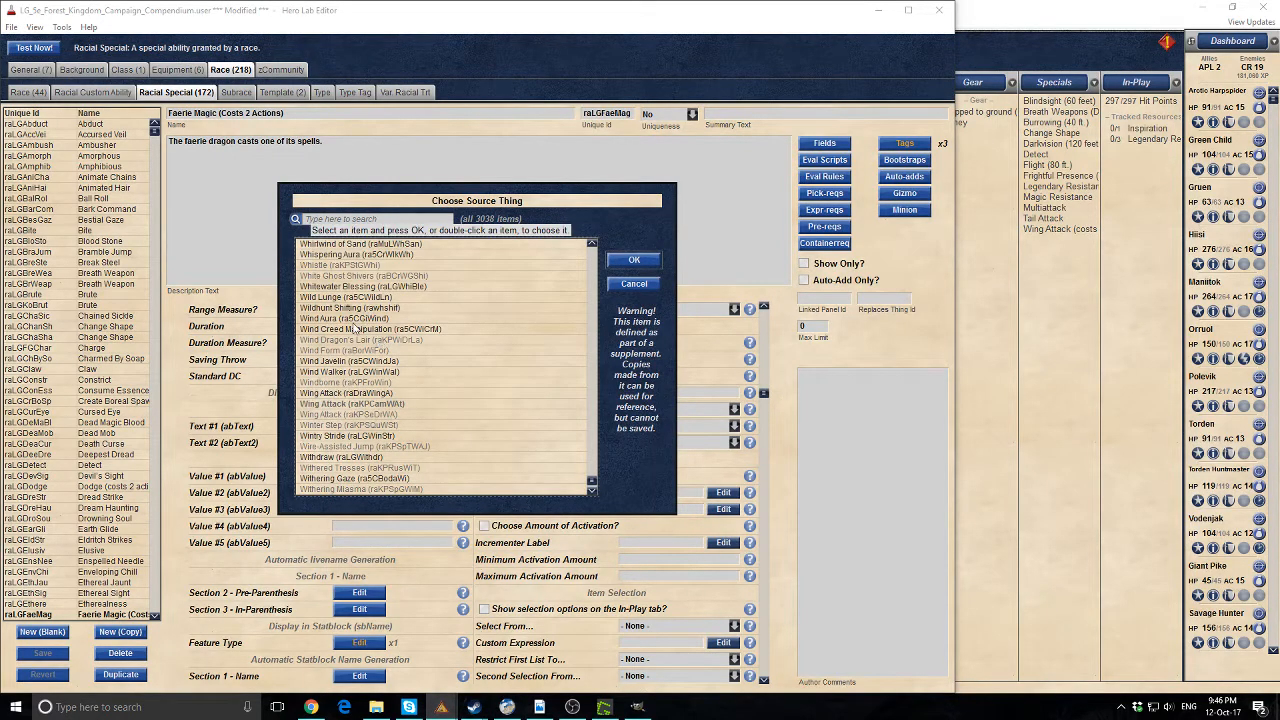
scroll(397, 331, up, 1)
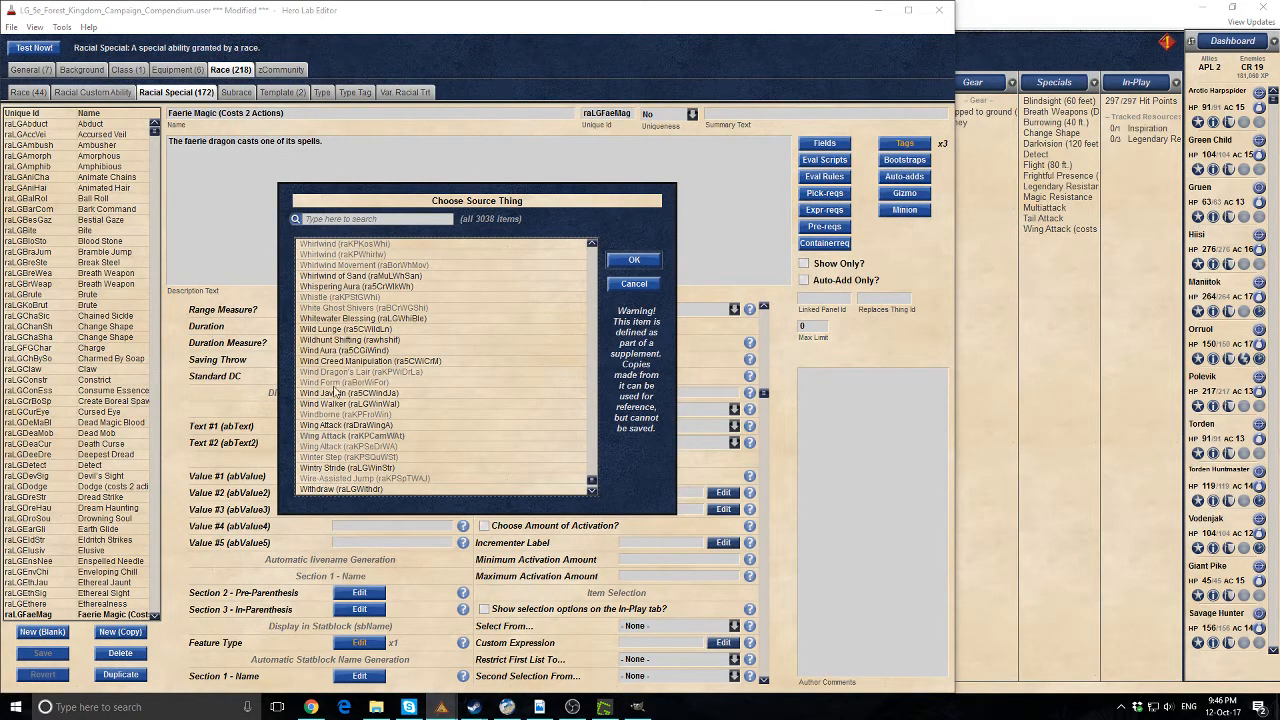
click(338, 430)
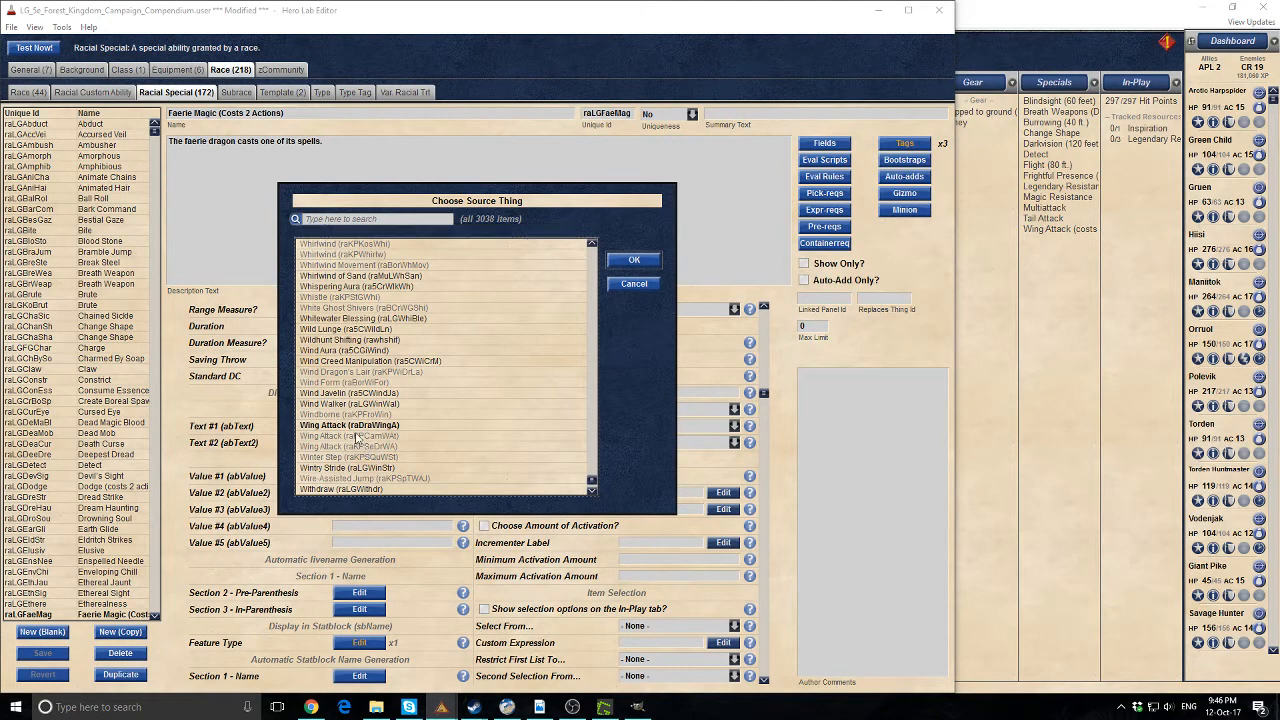
click(361, 437)
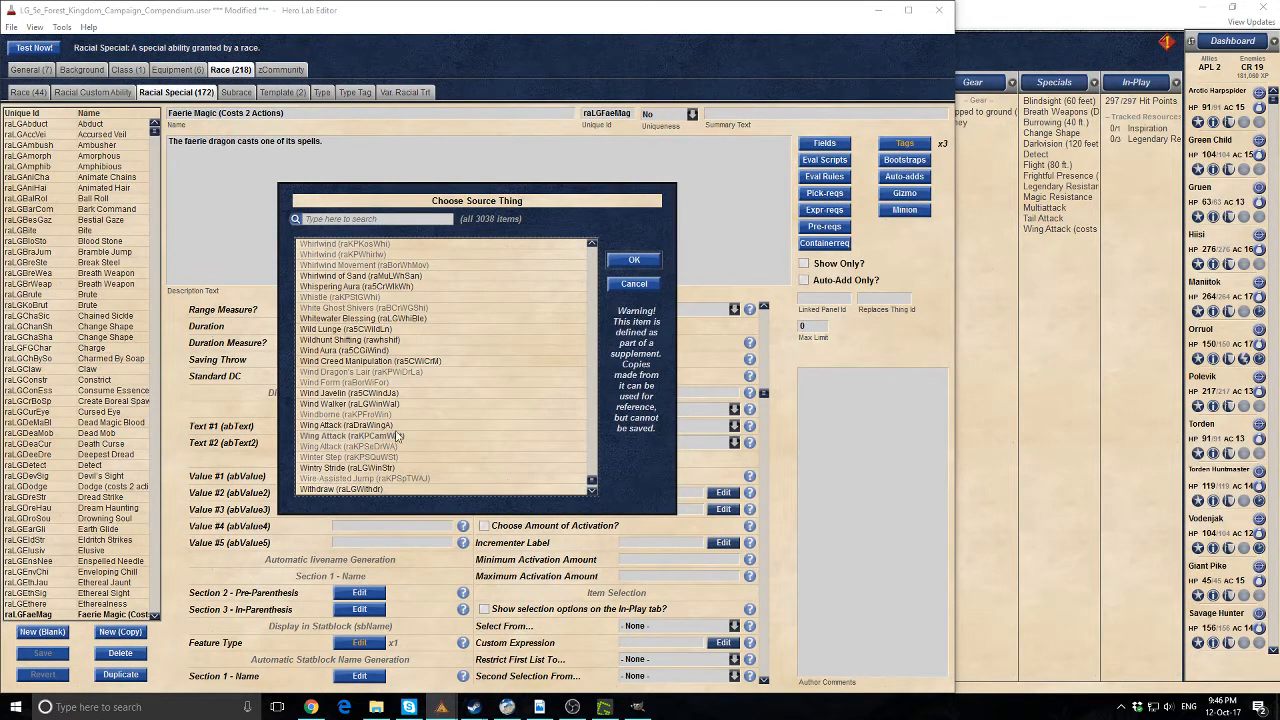
scroll(403, 413, down, 1)
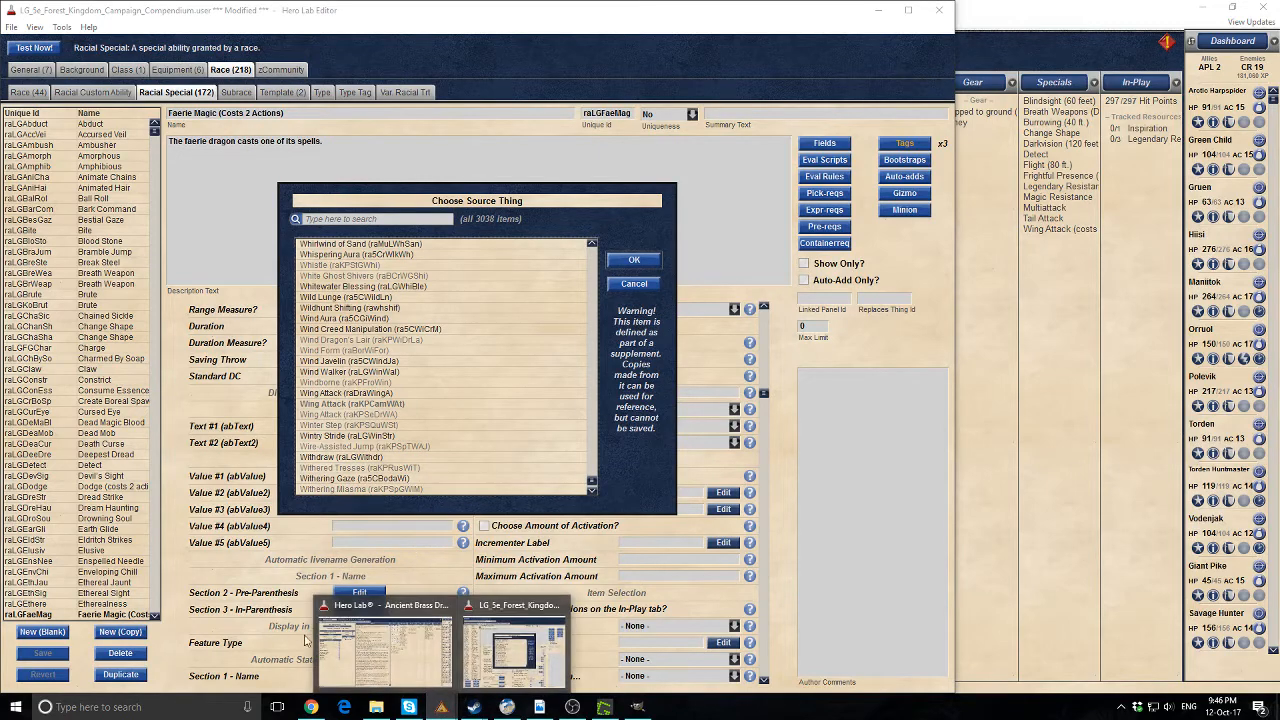
click(626, 283)
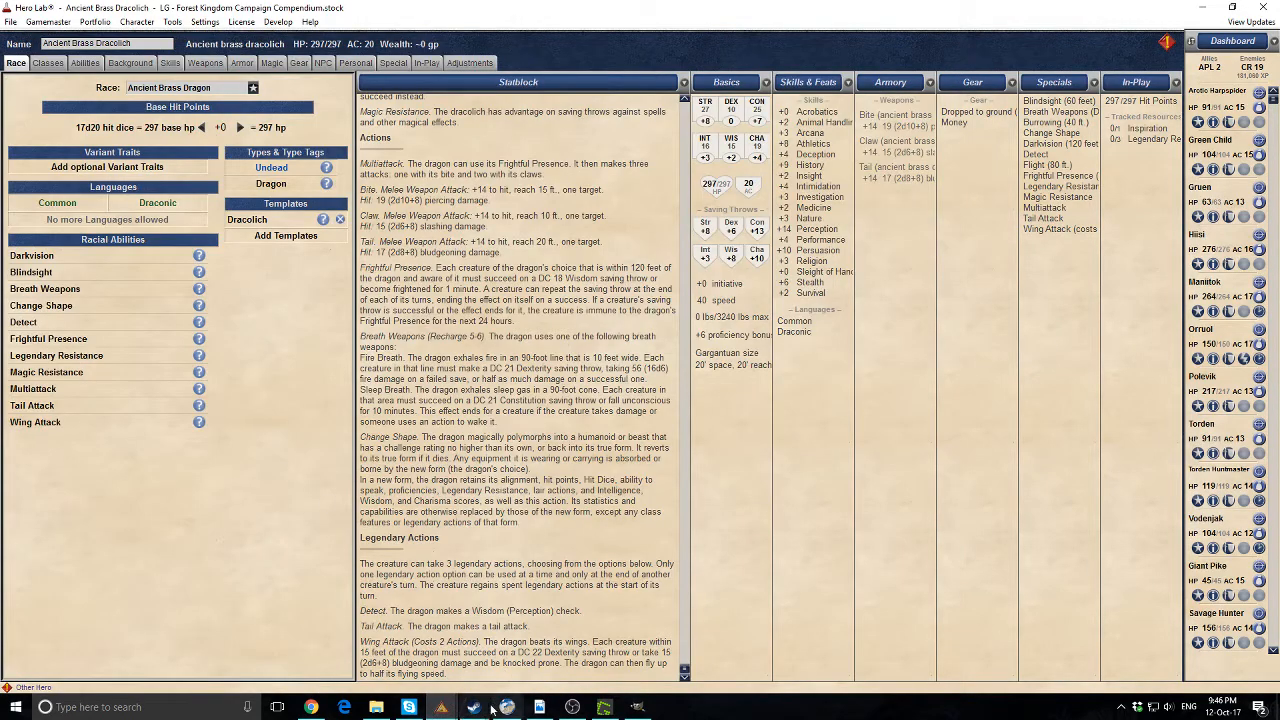
Copy the unique id of the Ancient Brass Dracolich's Wing Attack legendary action from its special abilities in Hero Lab's main window
click(392, 63)
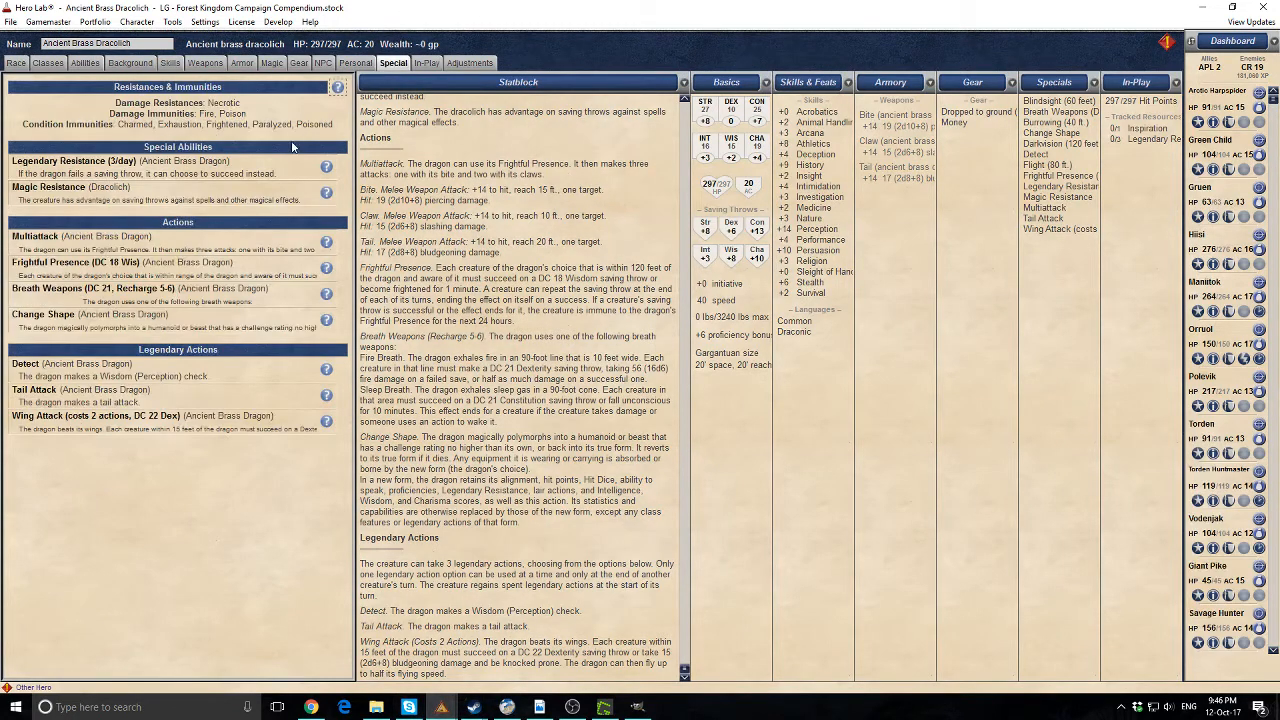
right_click(126, 425)
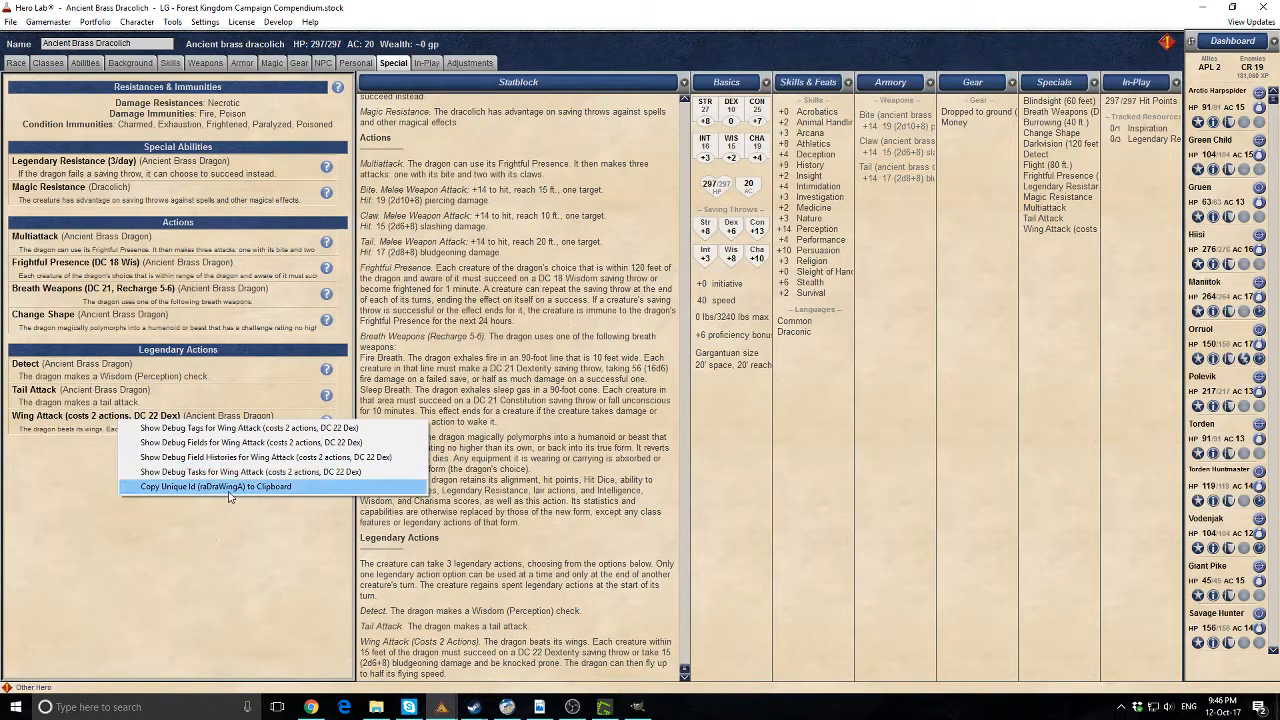
click(229, 487)
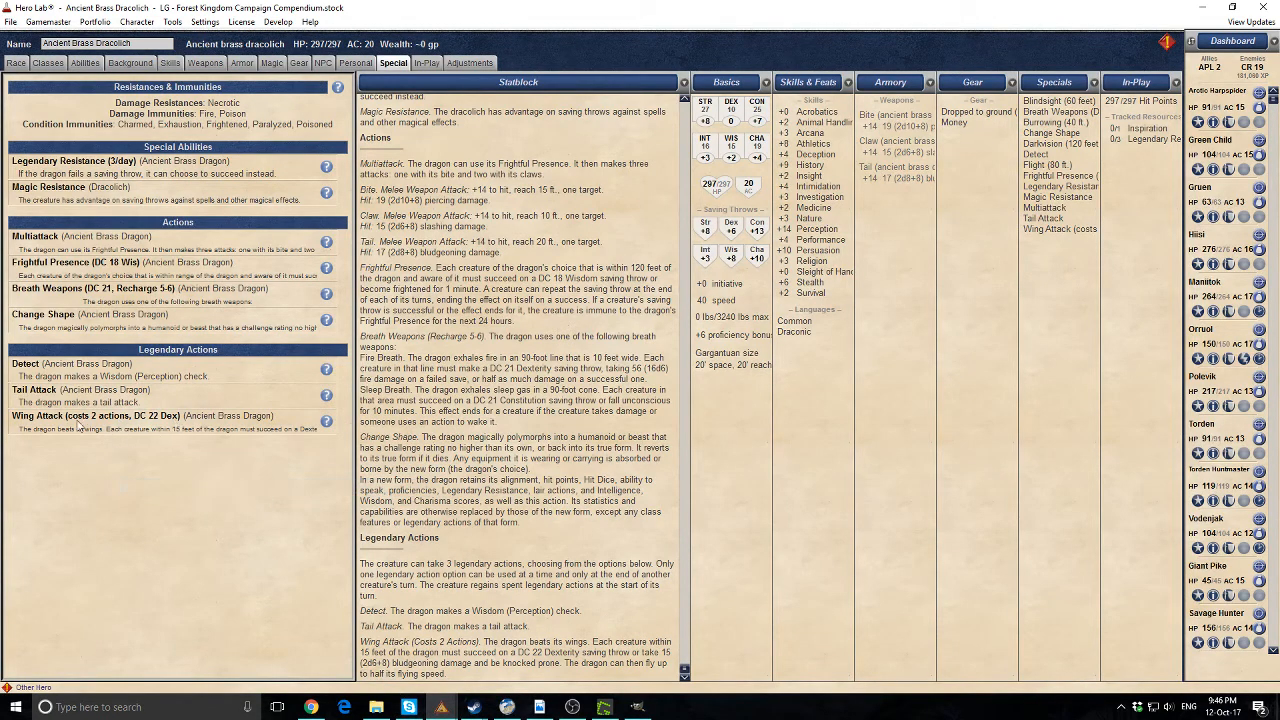
right_click(110, 420)
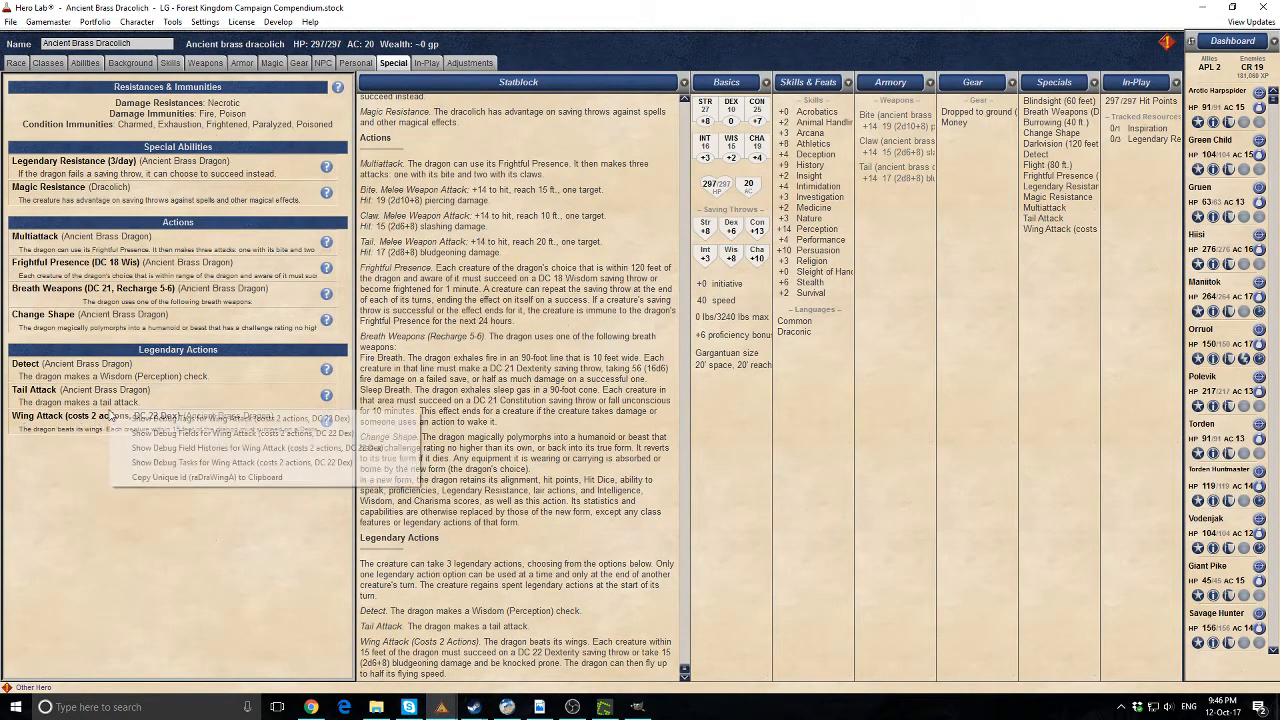
click(162, 478)
In the Hero Lab Editor, create a new racial special copied from Wing Attack, finding it by the unique id raDraWingA
mouse_move(441, 707)
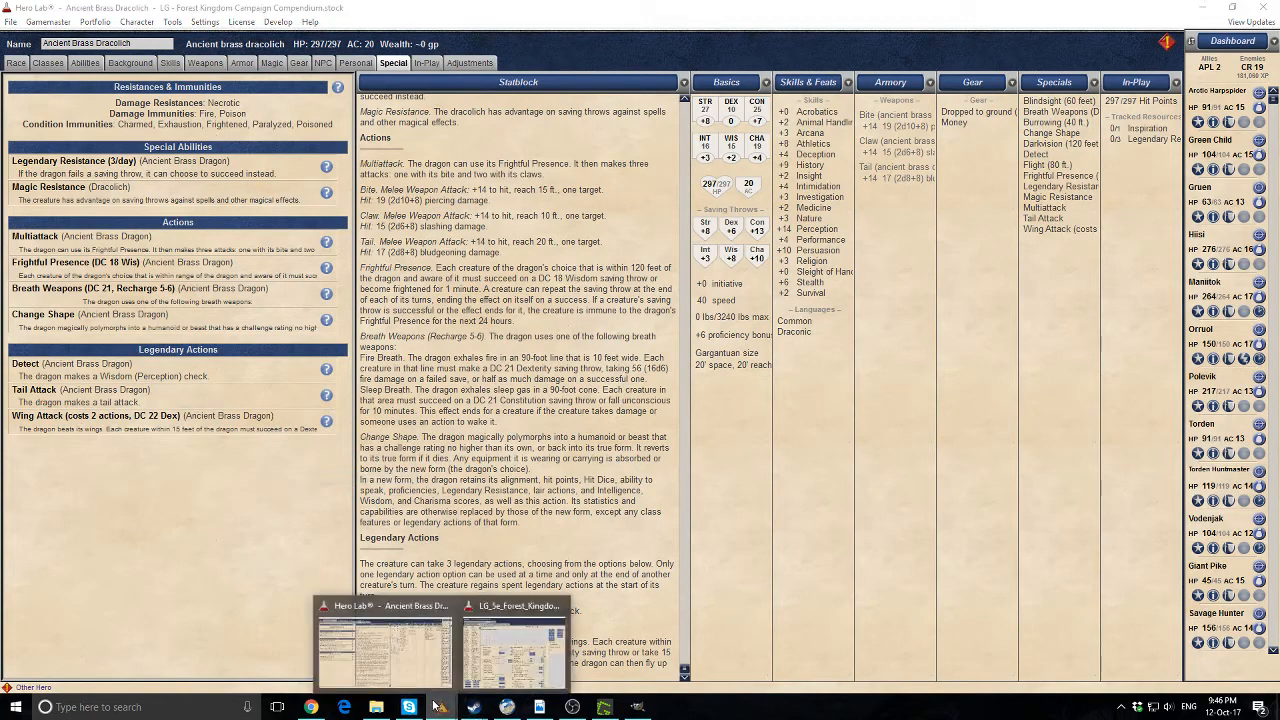
click(486, 648)
click(108, 634)
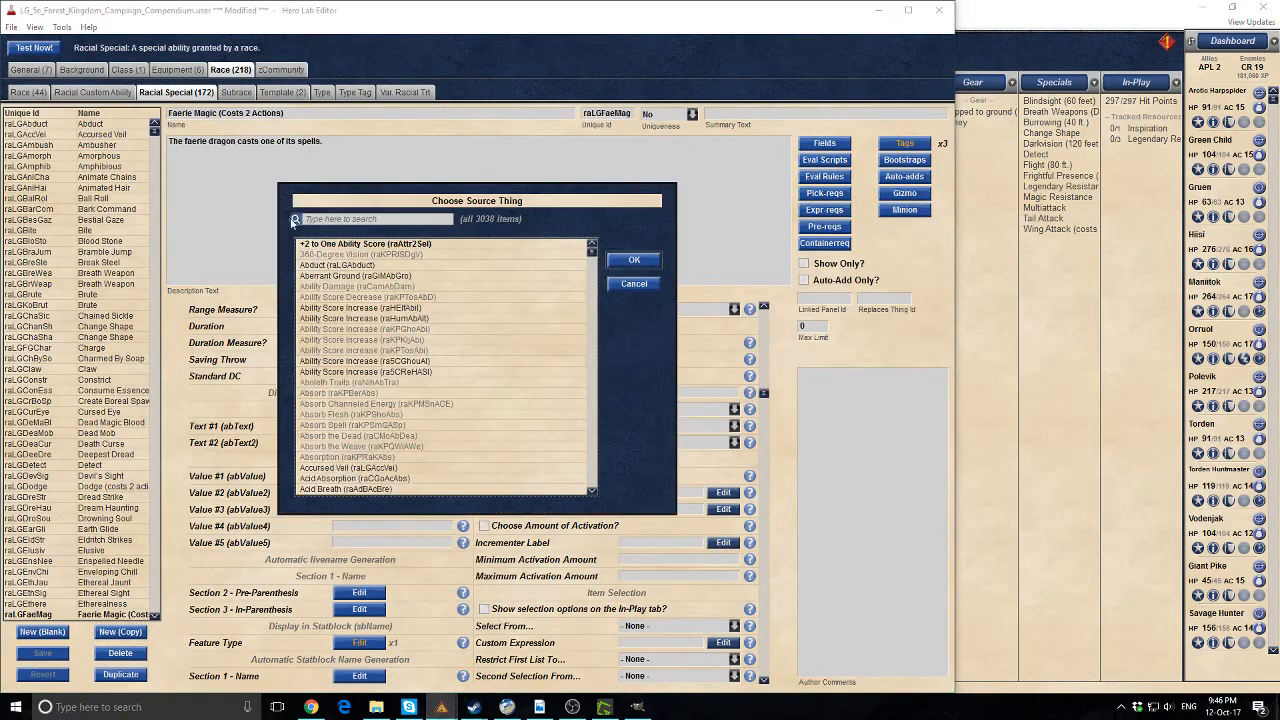
key(ctrl+v)
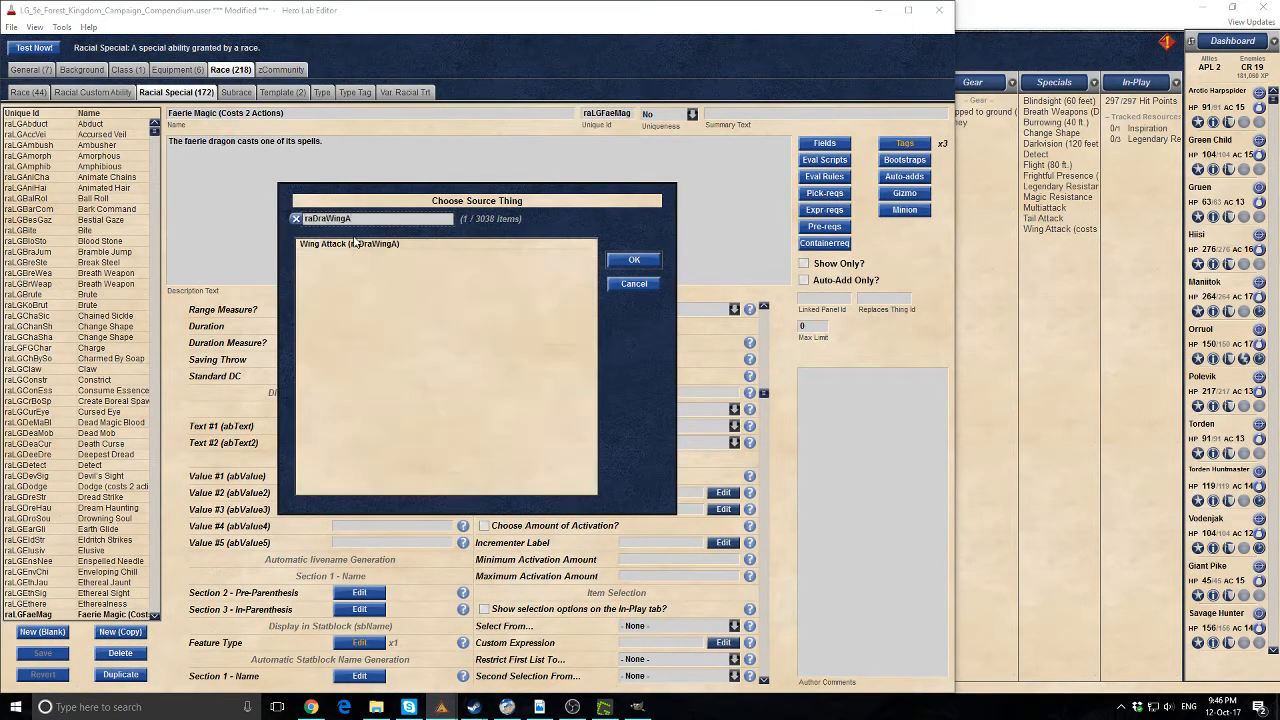
double_click(352, 245)
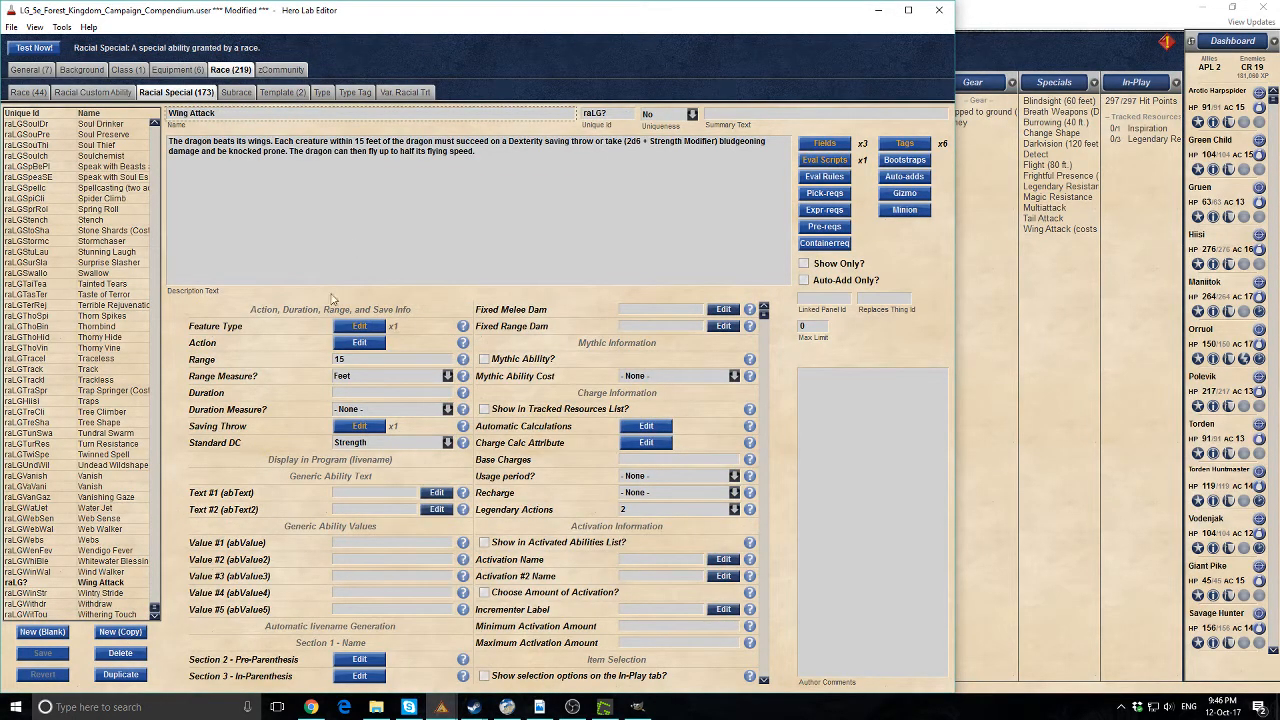
Check the Wing Attack copy's tags and Legendary Actions setting, and delete the copy
drag(220, 111, 78, 90)
click(905, 143)
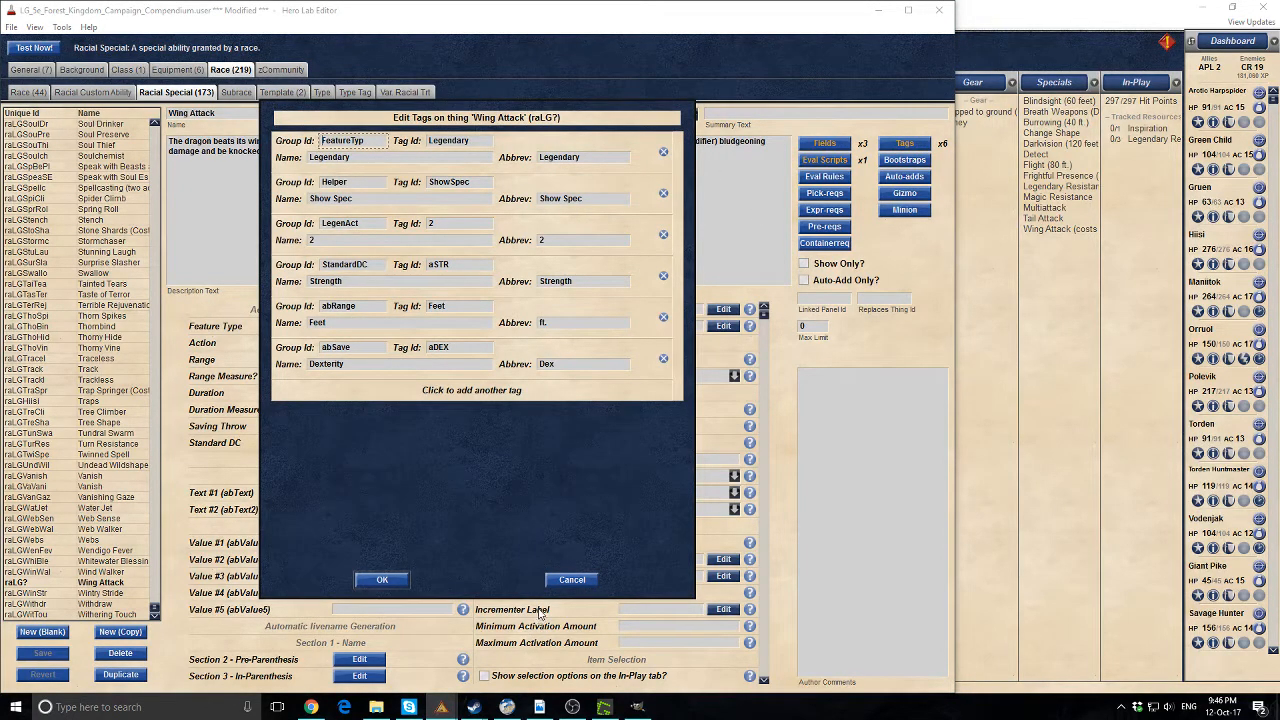
drag(367, 224, 216, 199)
click(568, 582)
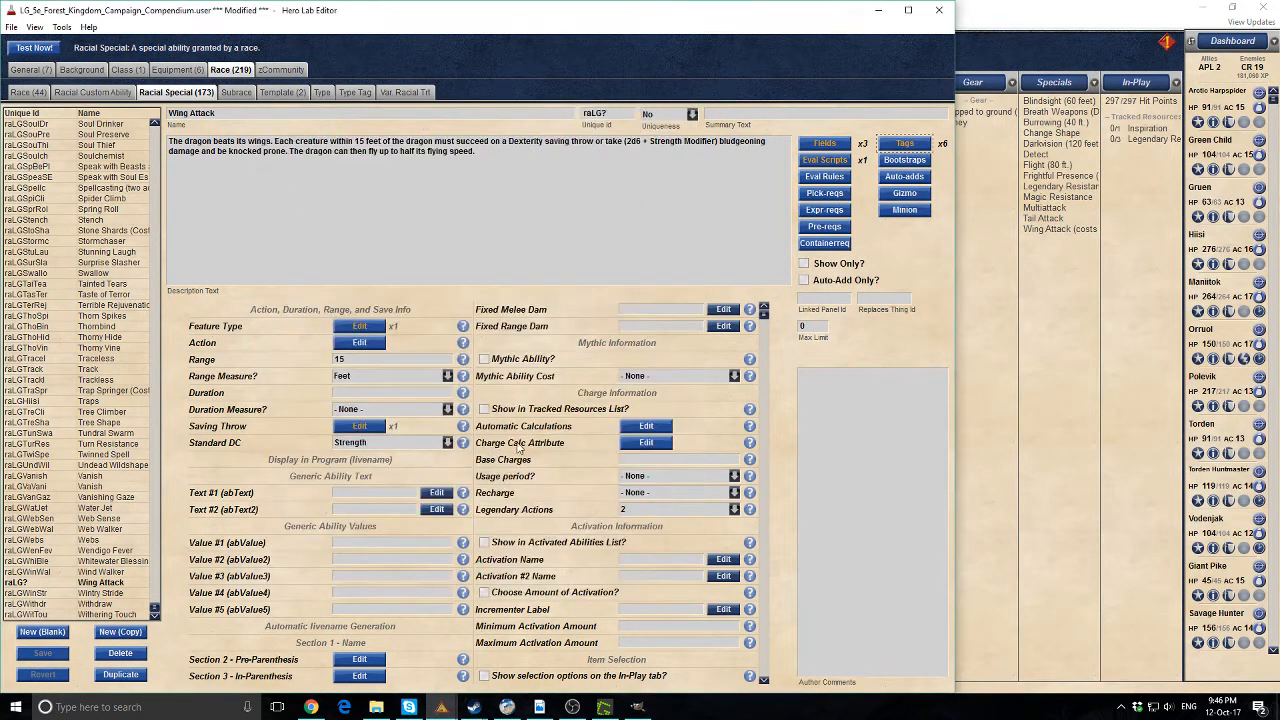
click(643, 510)
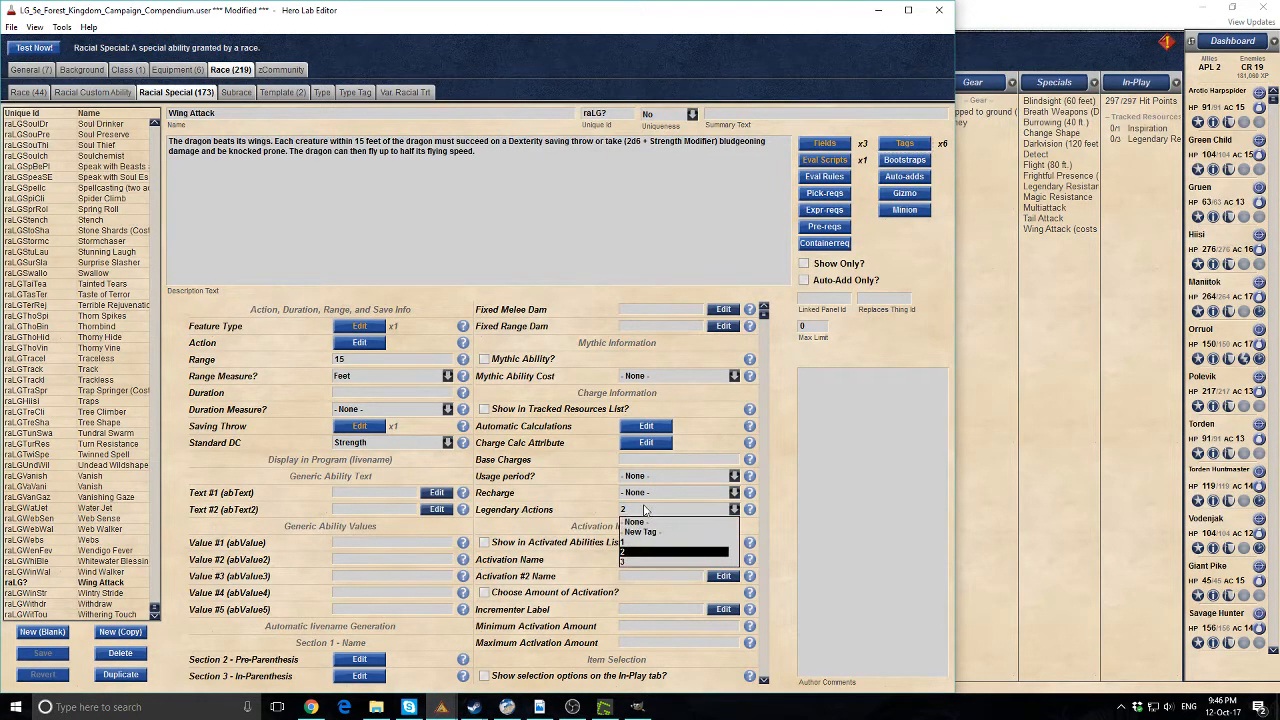
click(638, 512)
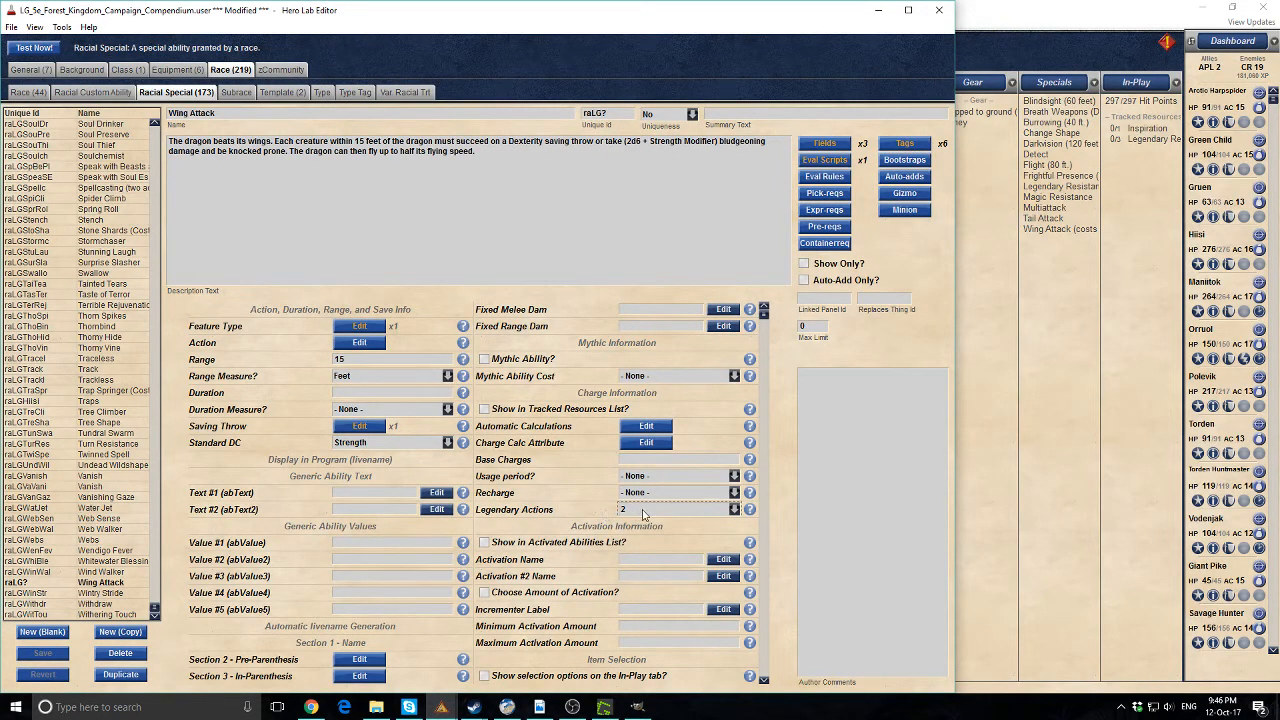
click(643, 511)
click(643, 512)
click(120, 653)
click(405, 365)
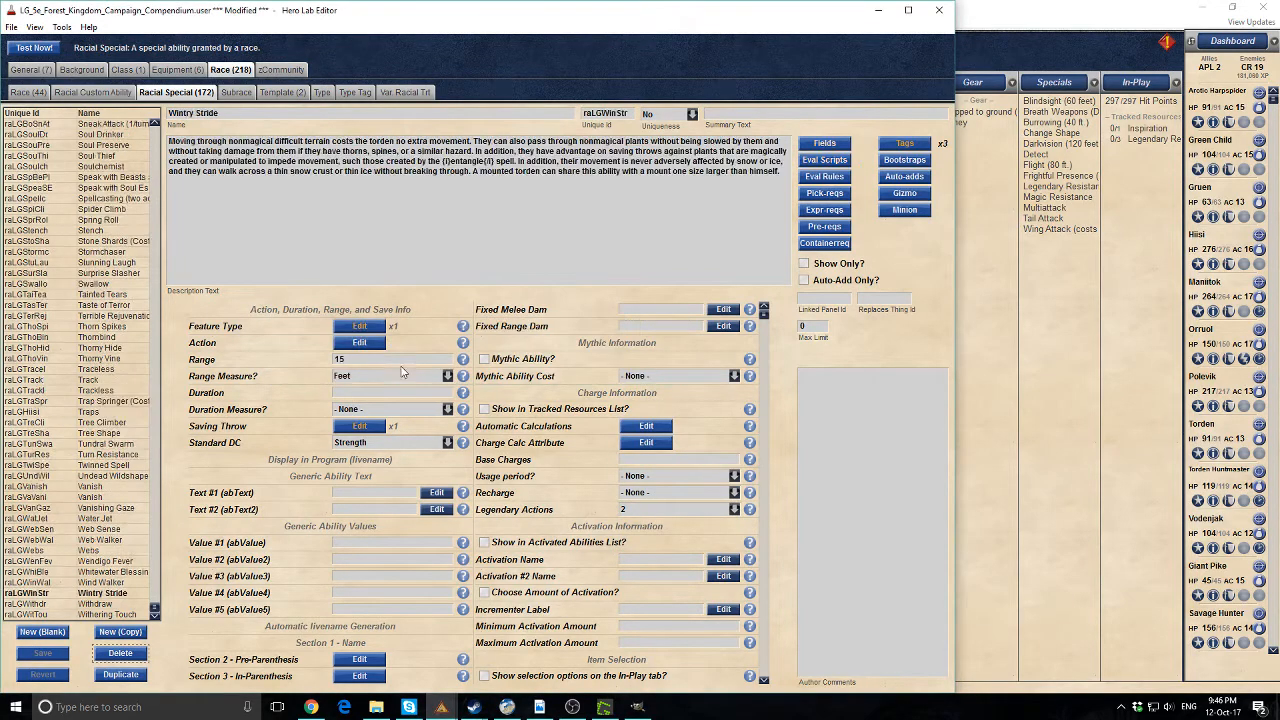
Check the faerie dragon's legendary actions in the BoL_FairyTale_5e.pdf document
click(539, 707)
scroll(828, 508, down, 4)
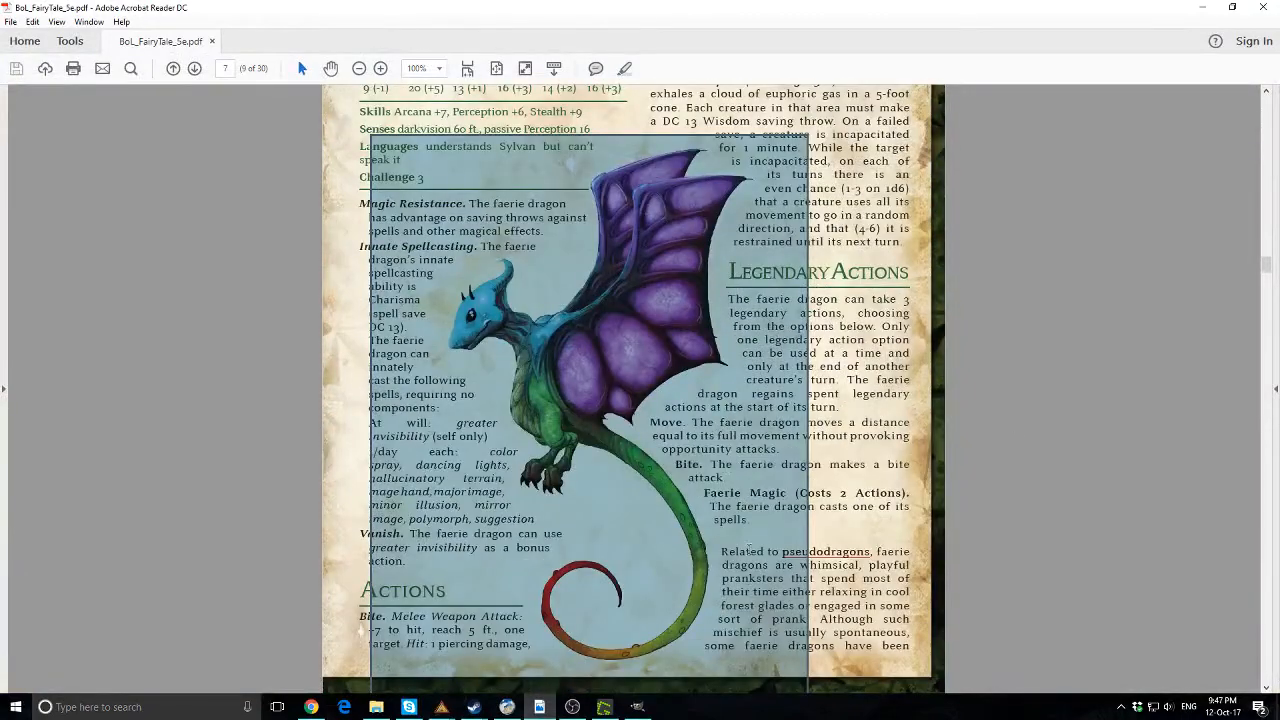
click(1201, 7)
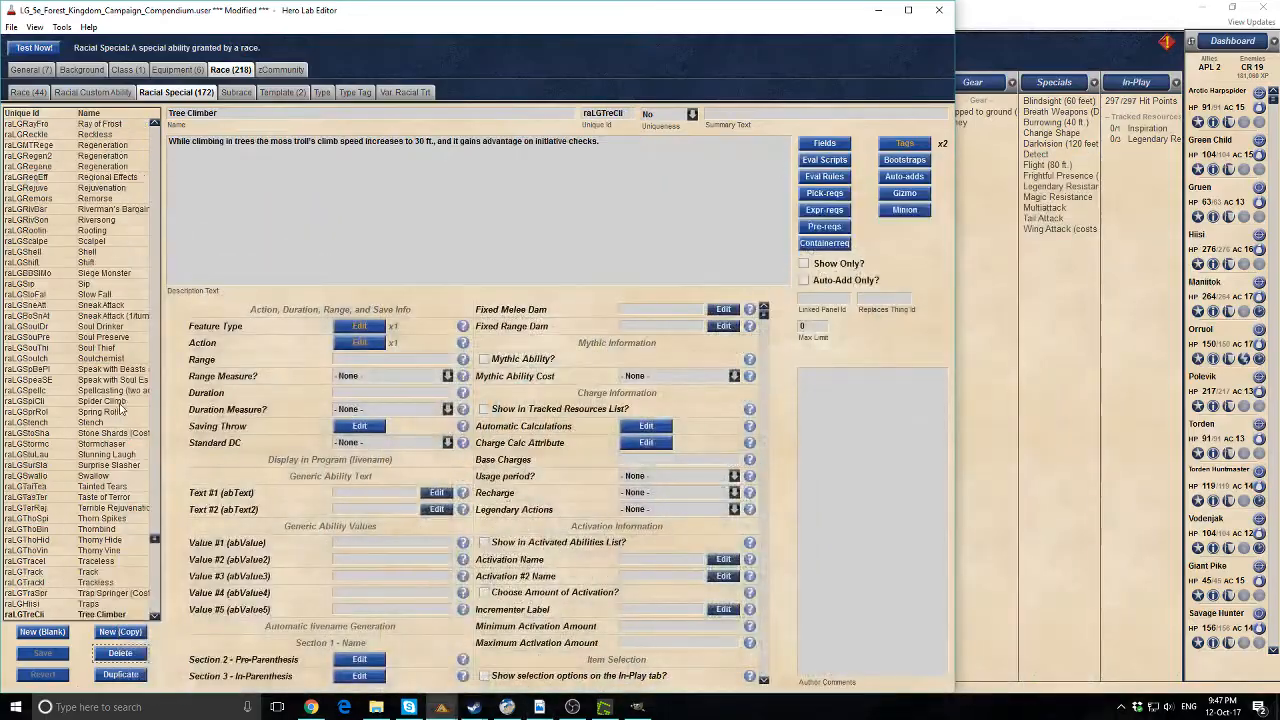
Rename the racial special Faerie Magic (Costs 2 Actions) to Faerie Magic and set its Legendary Actions to 2
scroll(122, 413, up, 2)
scroll(119, 494, up, 9)
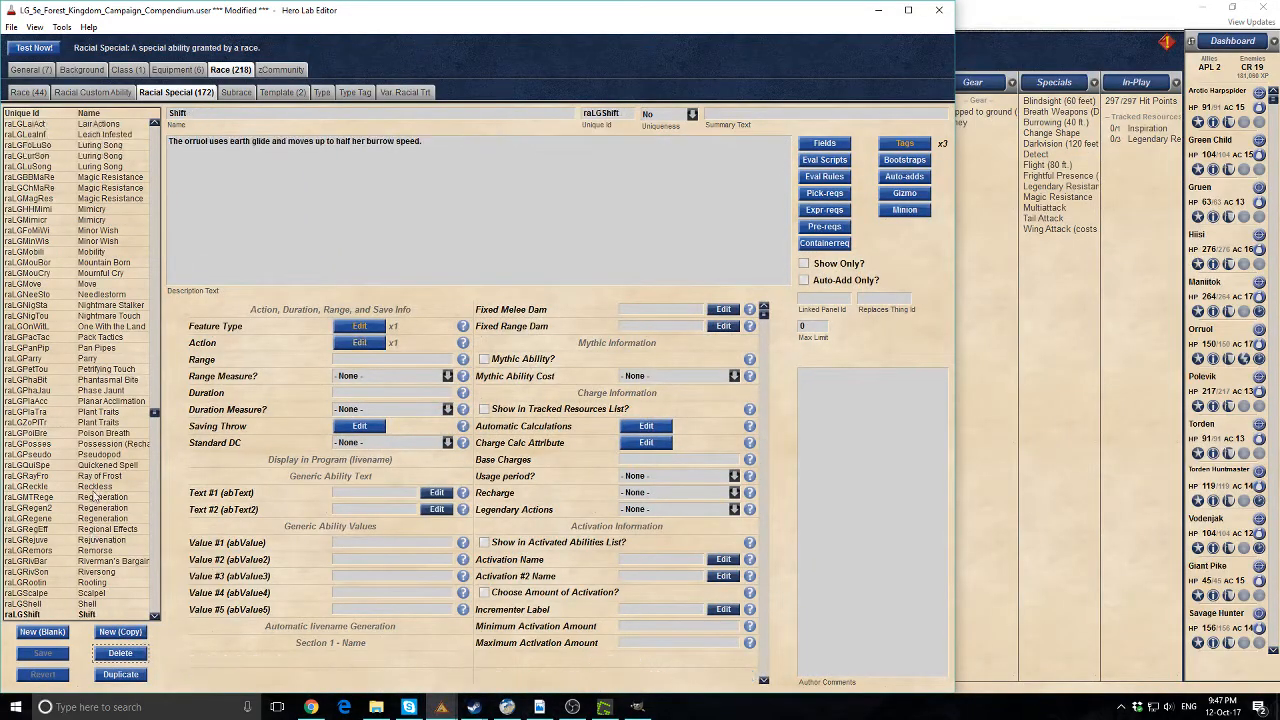
scroll(119, 494, up, 8)
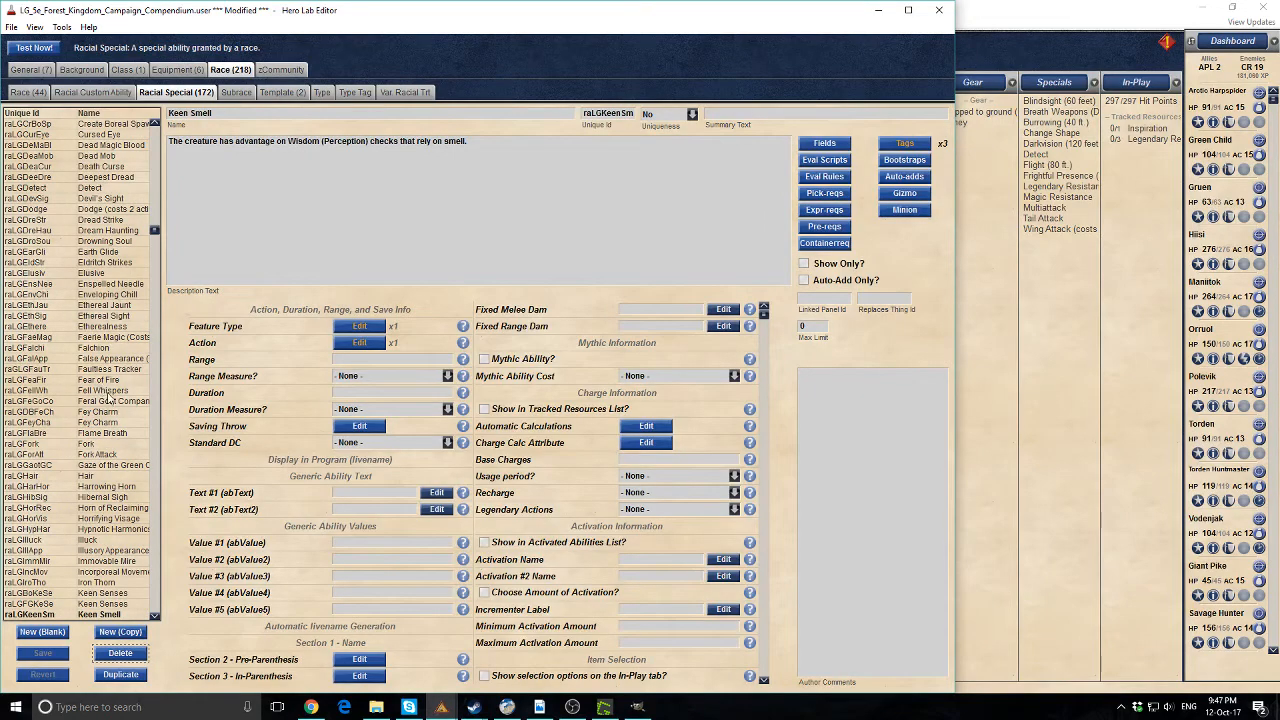
click(115, 338)
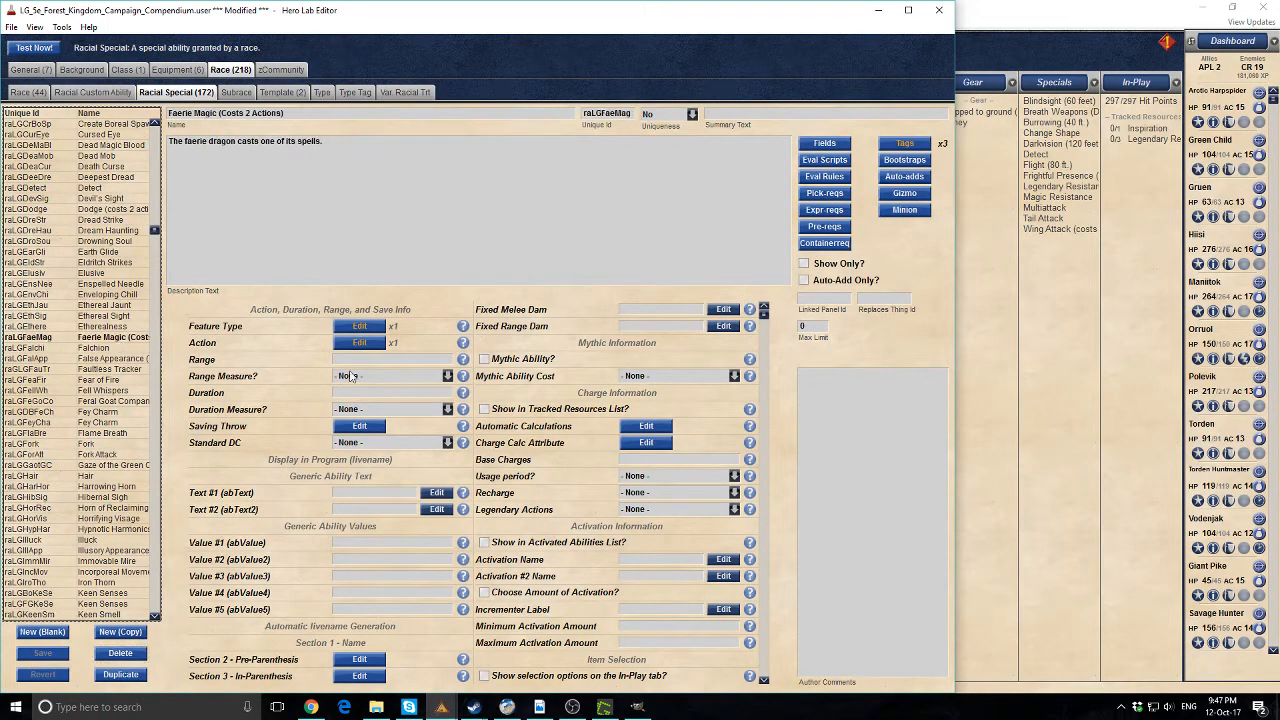
drag(304, 112, 217, 113)
key(Delete)
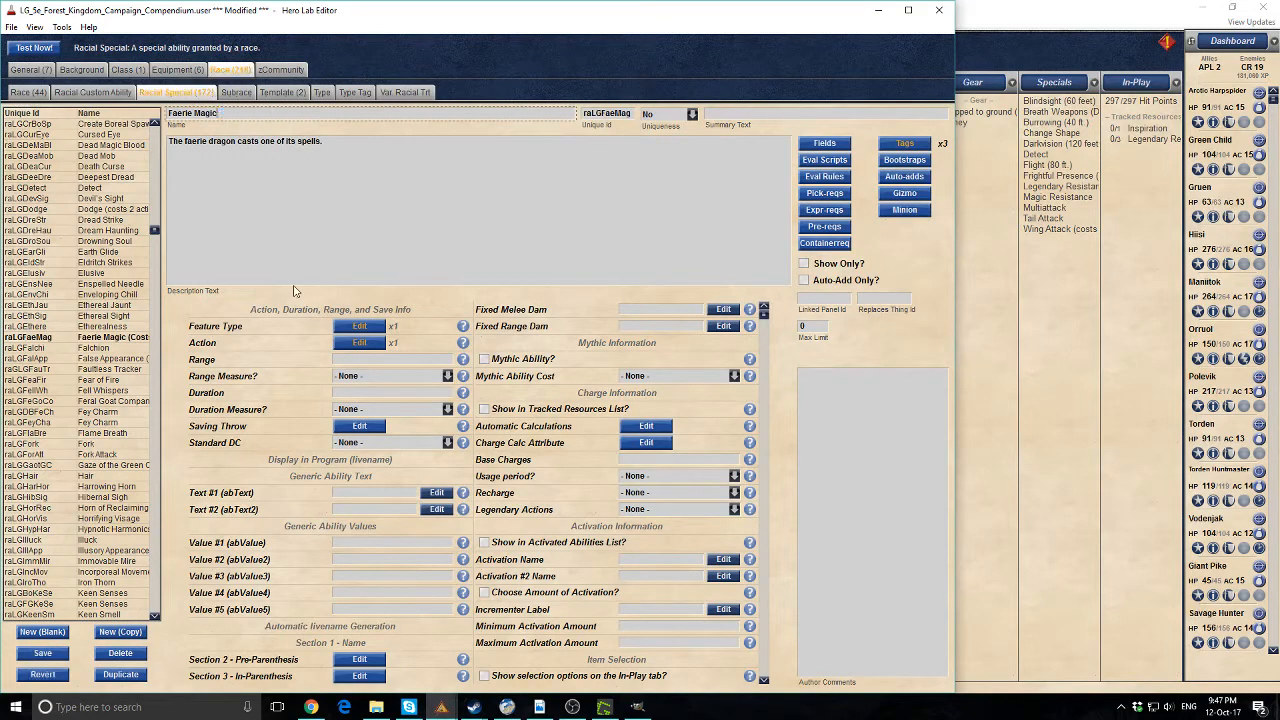
scroll(566, 523, down, 2)
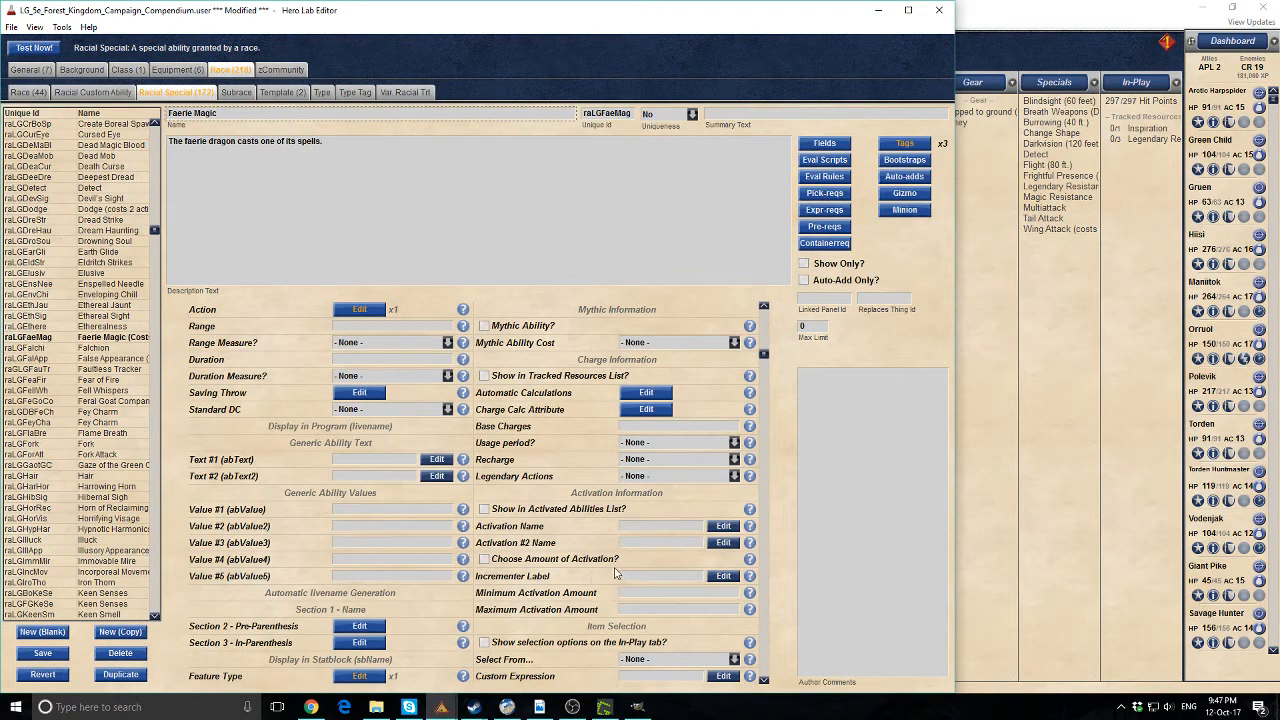
click(656, 477)
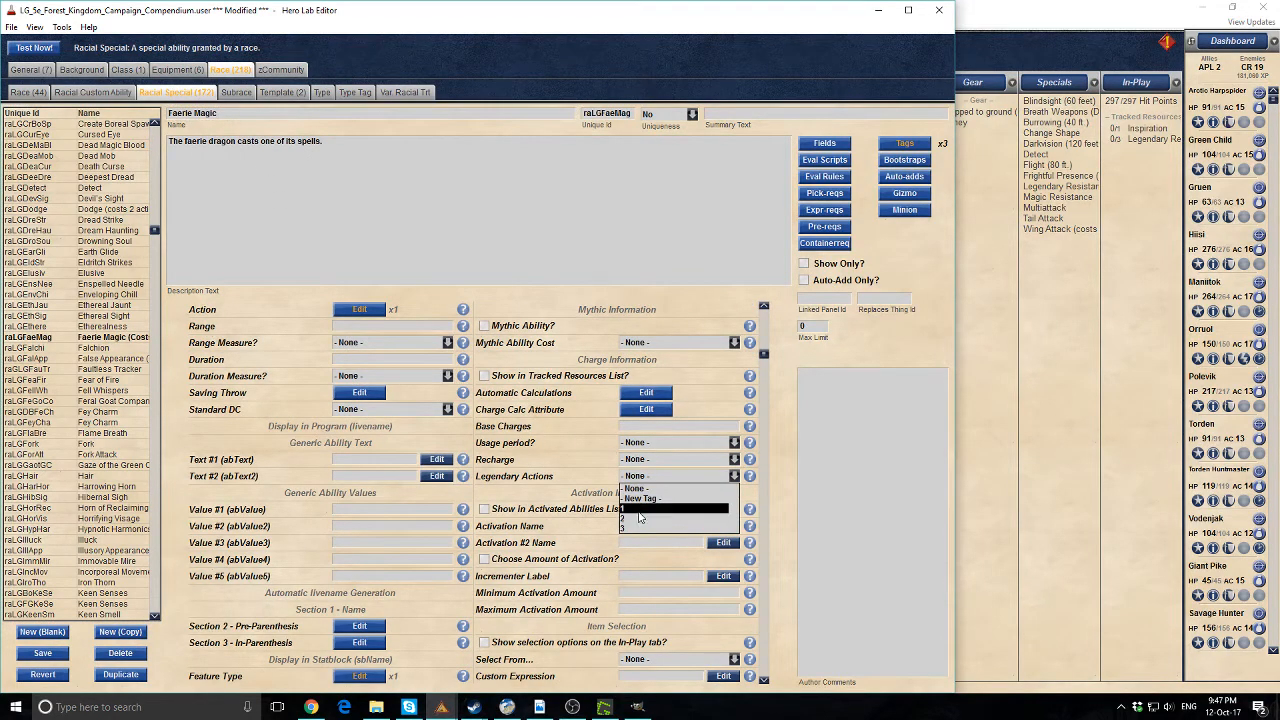
click(636, 518)
Test the edited Faerie Magic ability, saving the record and accepting the reload of the portfolio
click(35, 50)
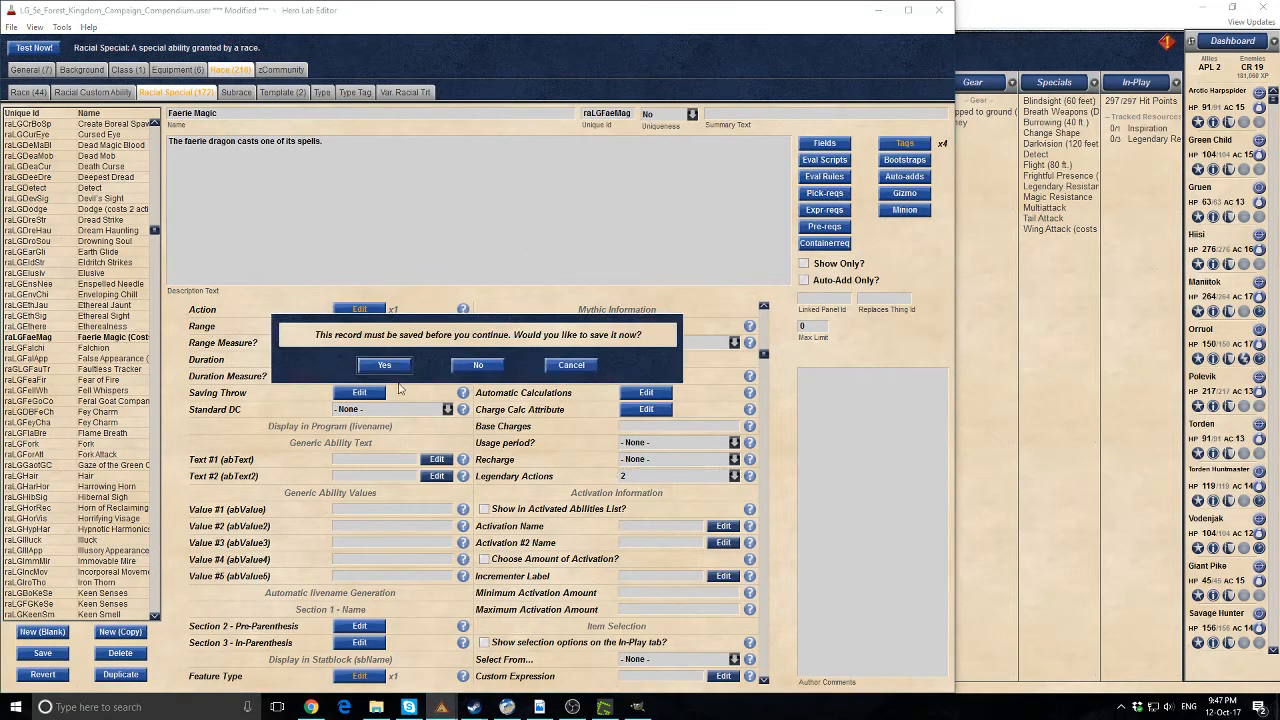
click(382, 365)
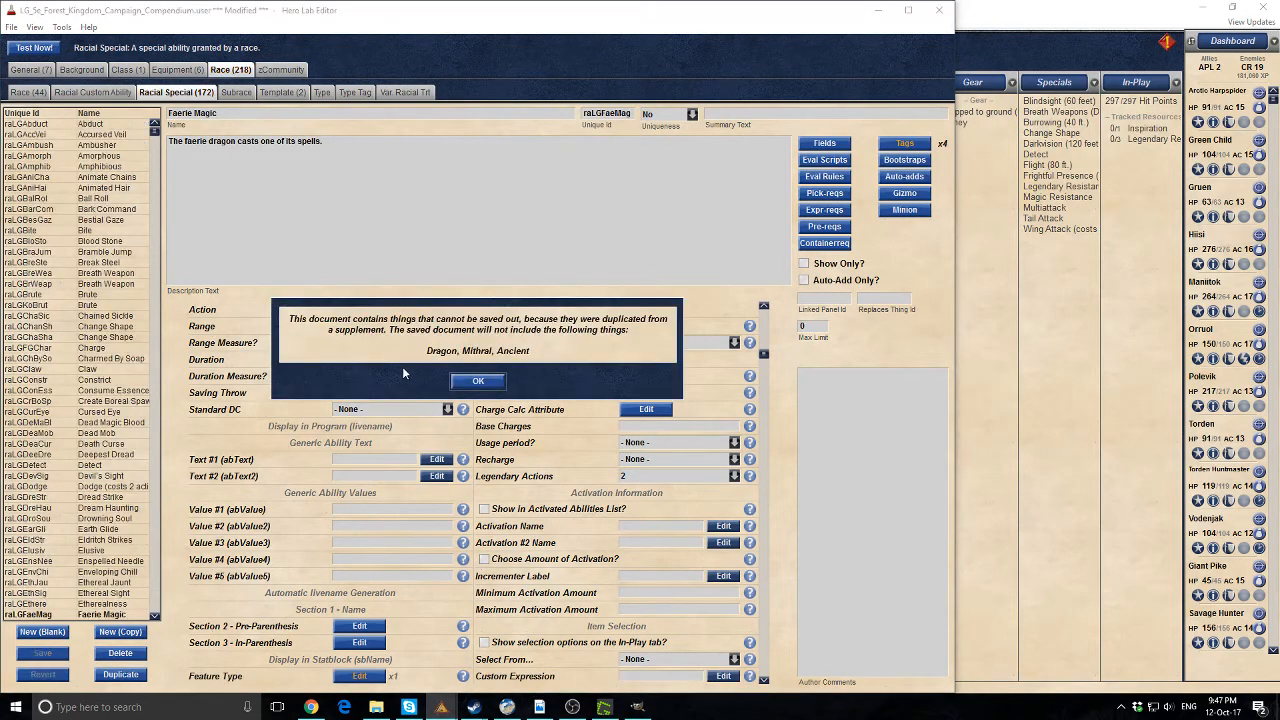
click(481, 382)
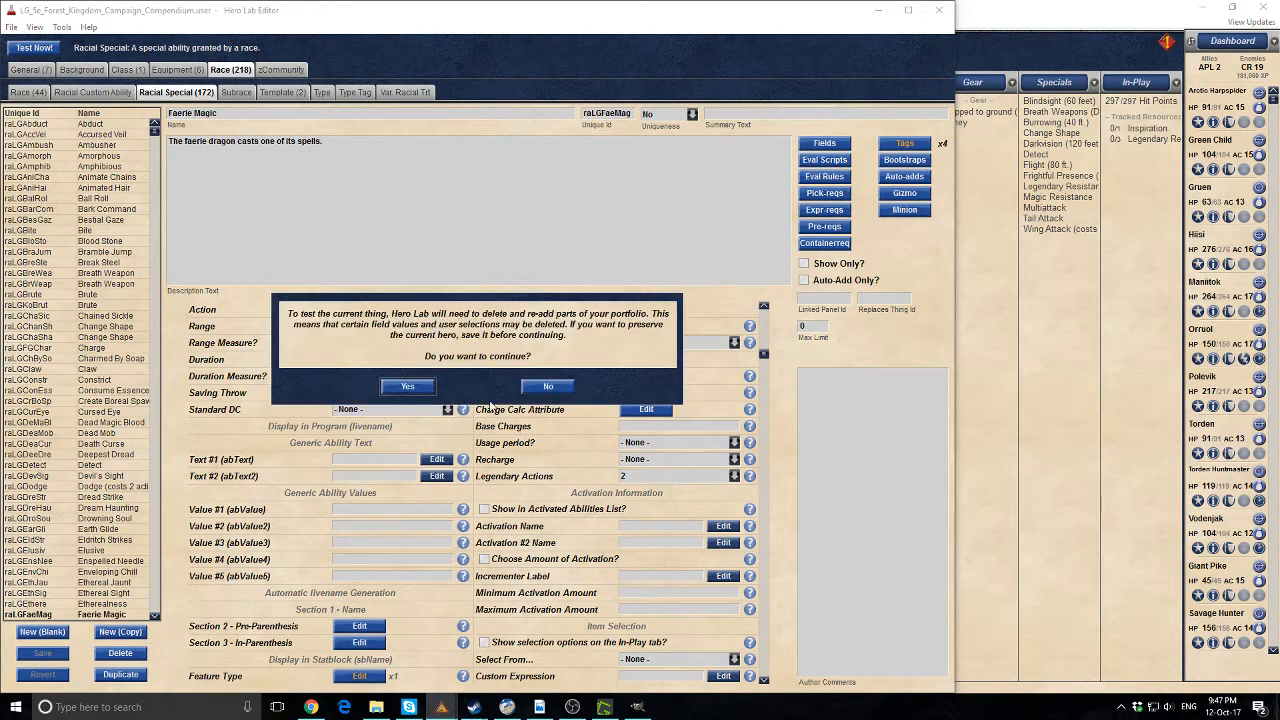
click(424, 388)
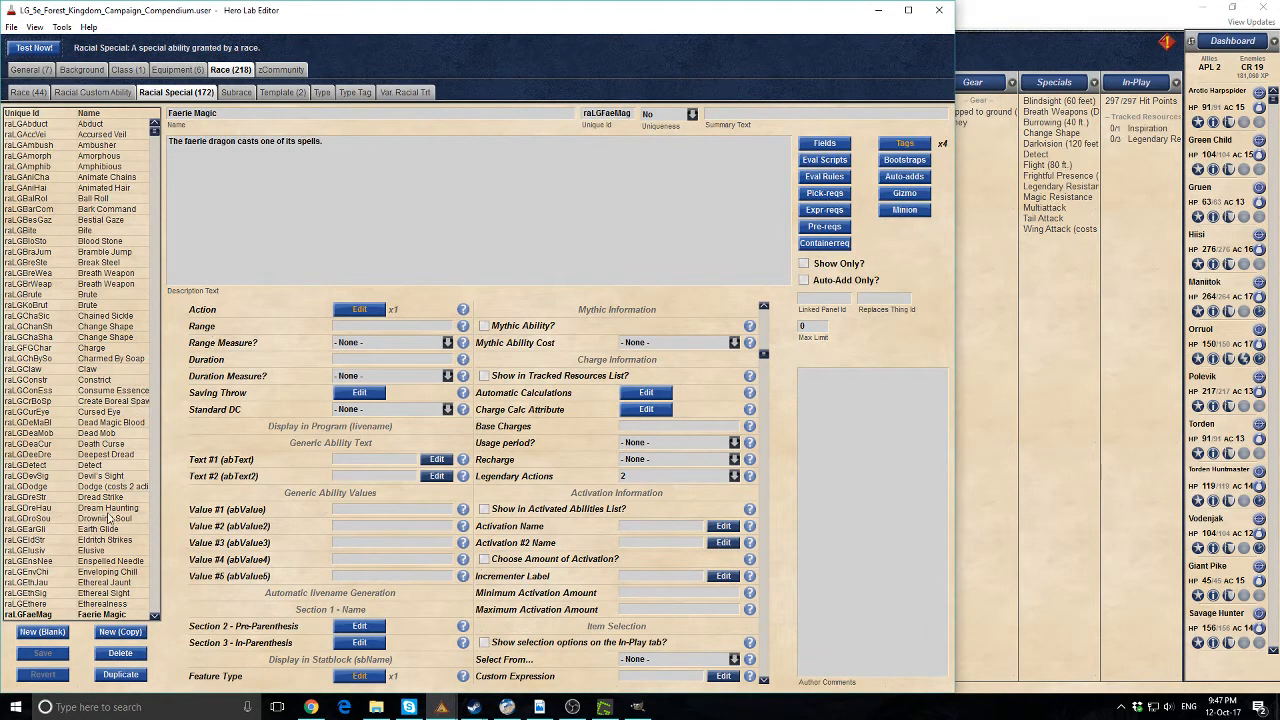
scroll(113, 520, down, 6)
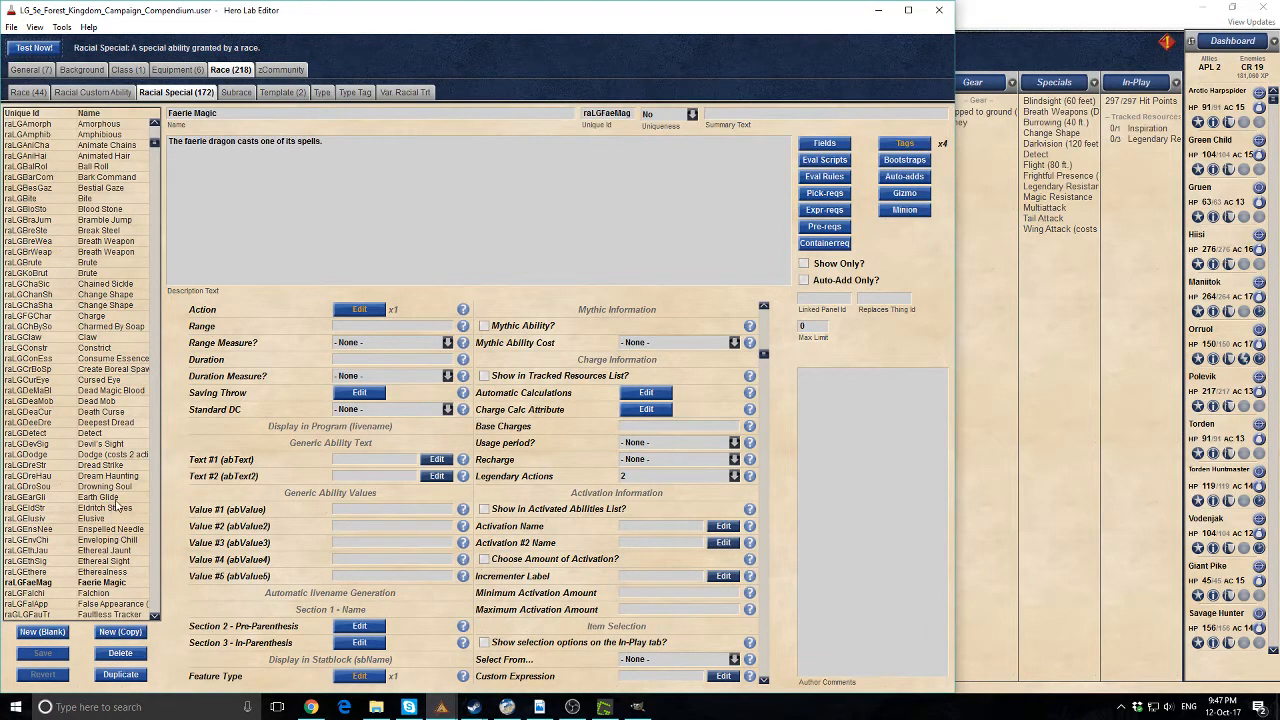
Look through the racial specials list and test the compendium from the Flame Breath record, accepting the portfolio reload
scroll(116, 506, down, 2)
scroll(116, 506, down, 8)
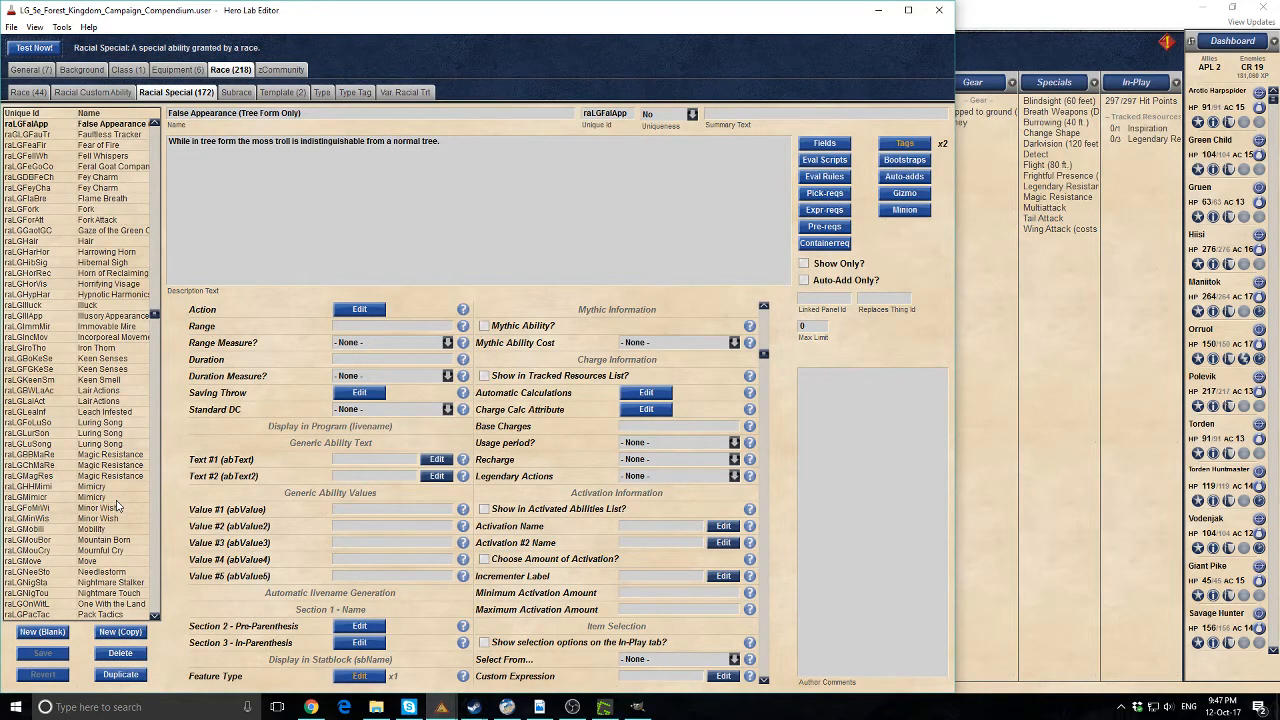
scroll(116, 506, down, 20)
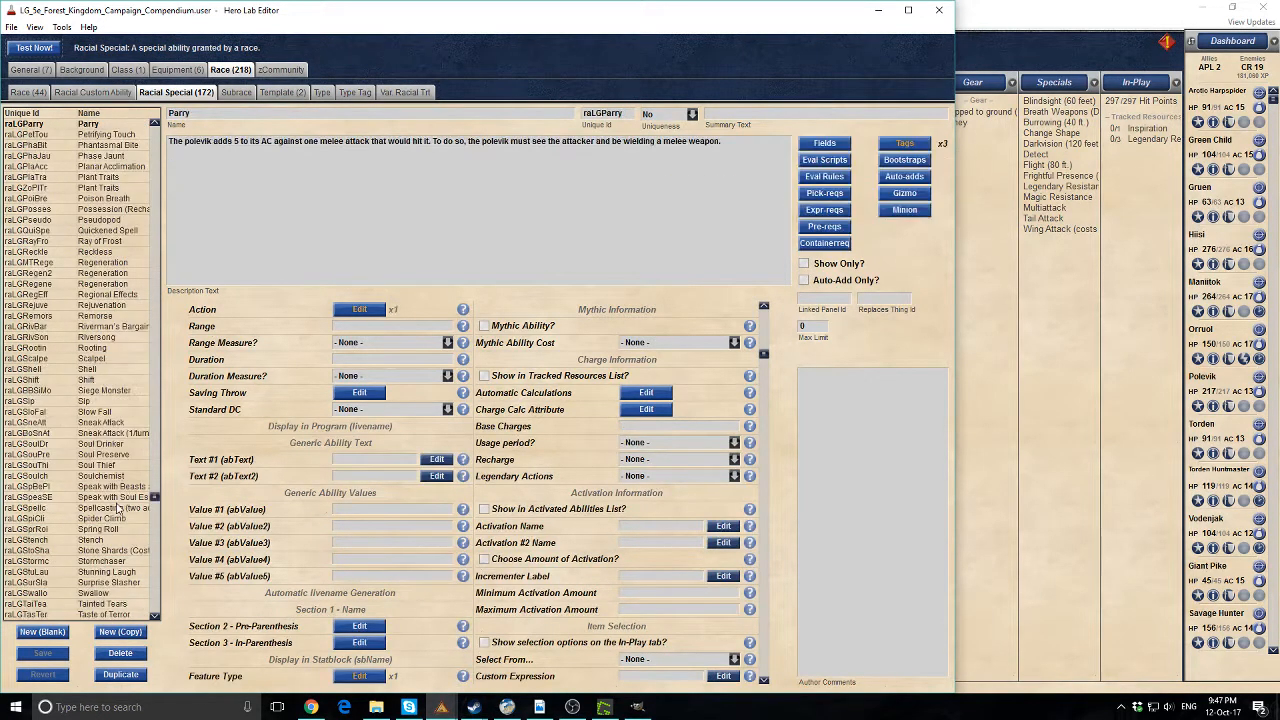
scroll(116, 517, up, 20)
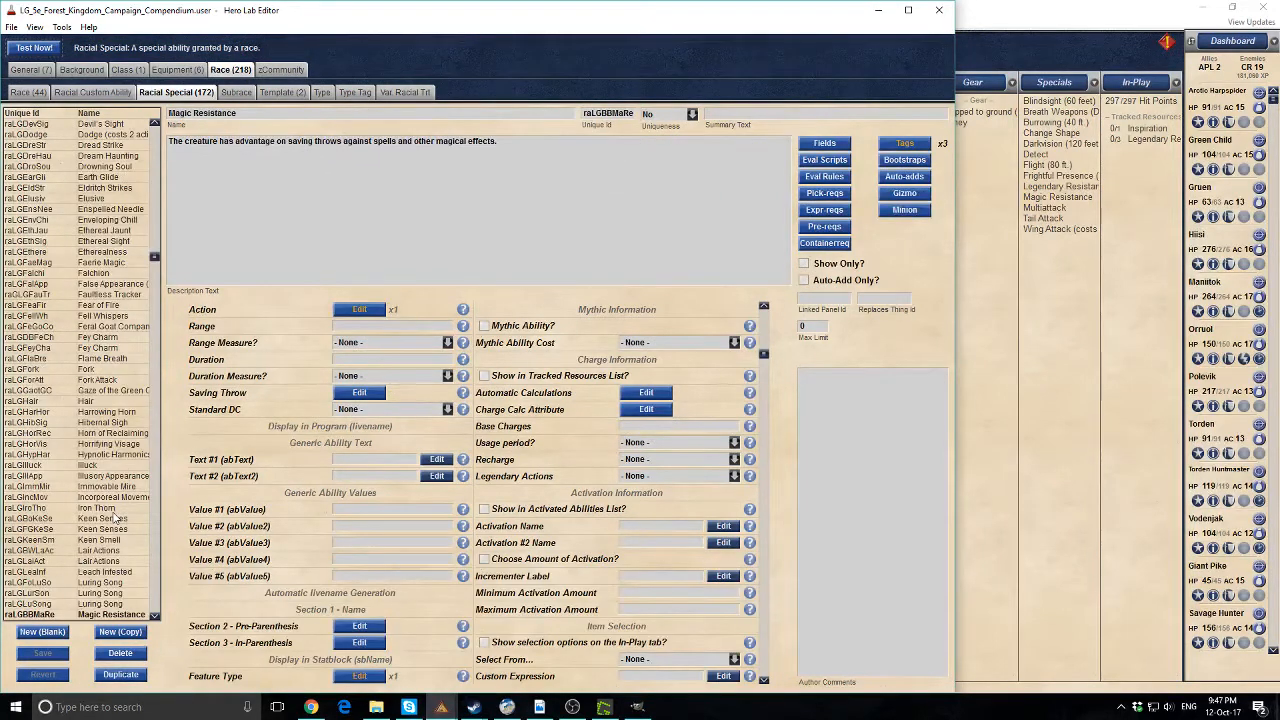
scroll(116, 517, up, 8)
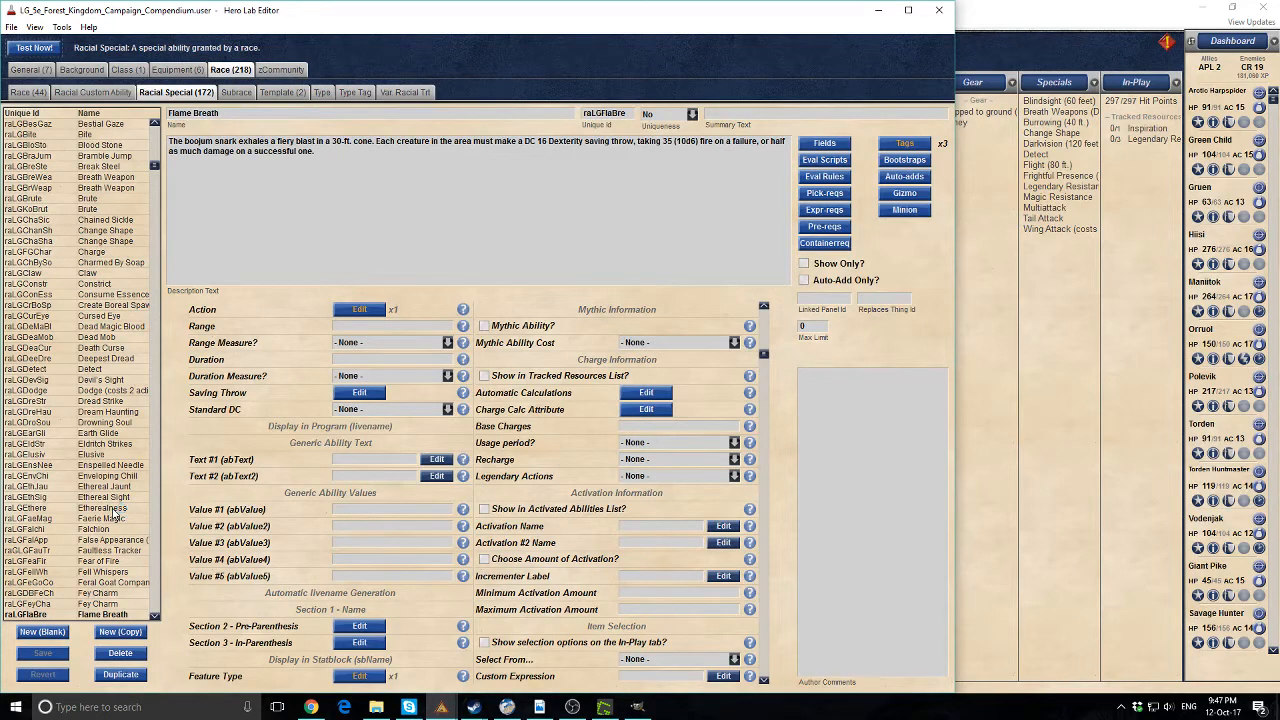
click(36, 48)
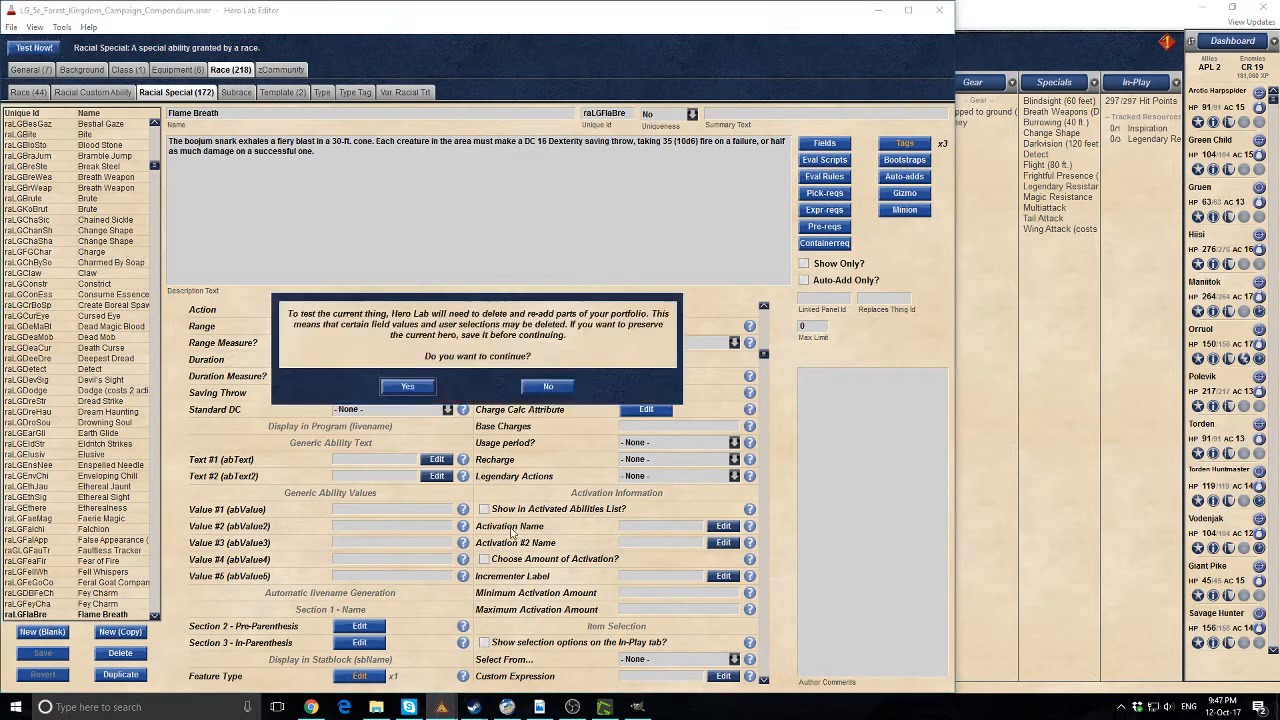
click(410, 388)
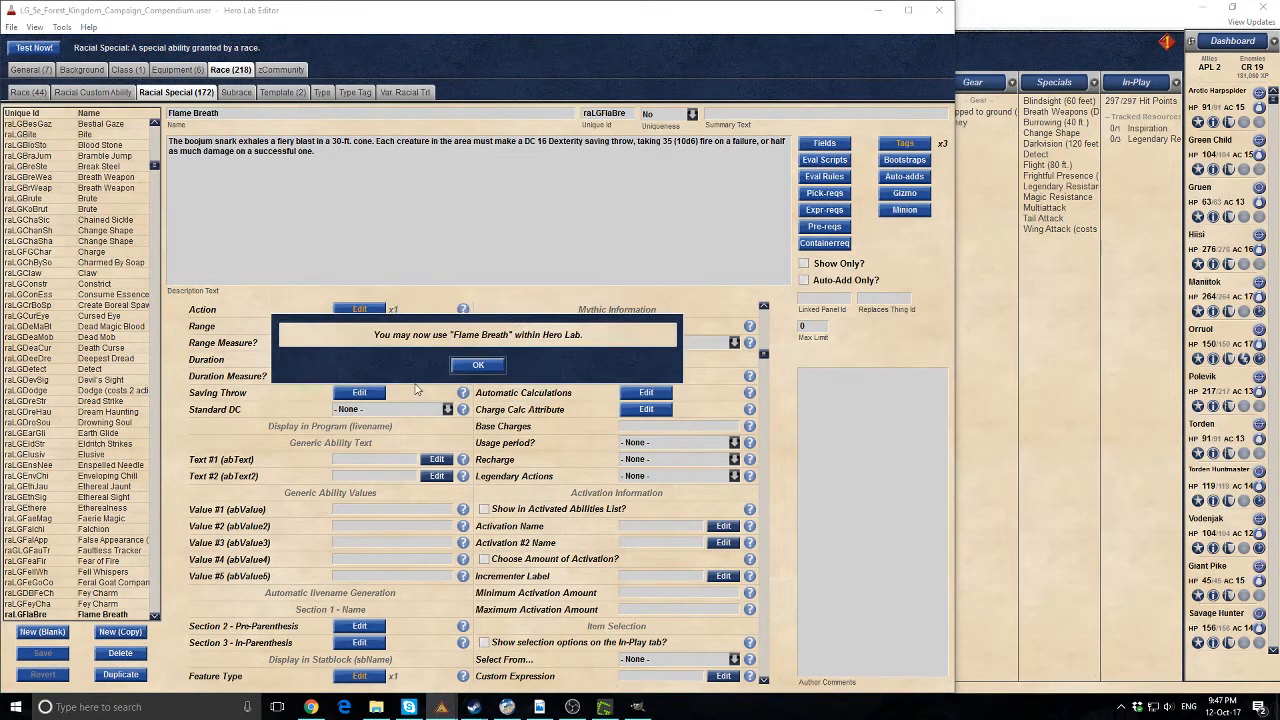
click(478, 366)
Delete the non-copyable race record Dragon, Mithral, Ancient
click(30, 93)
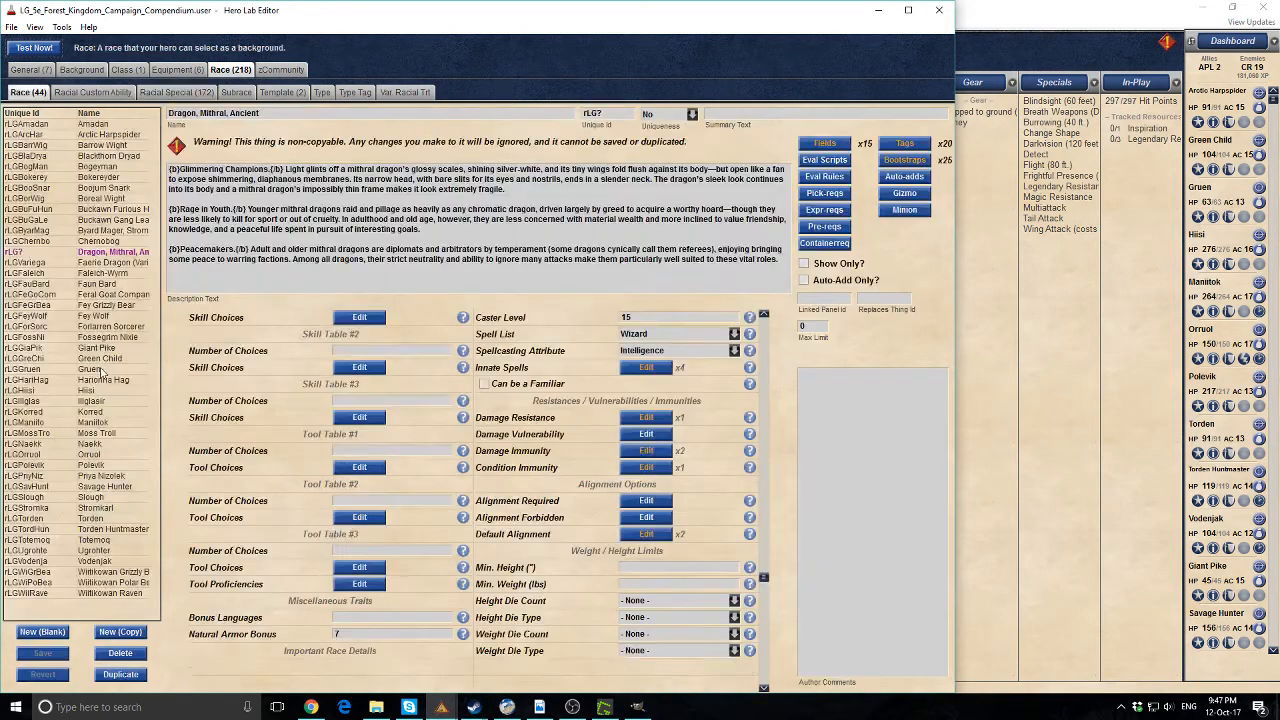
click(136, 654)
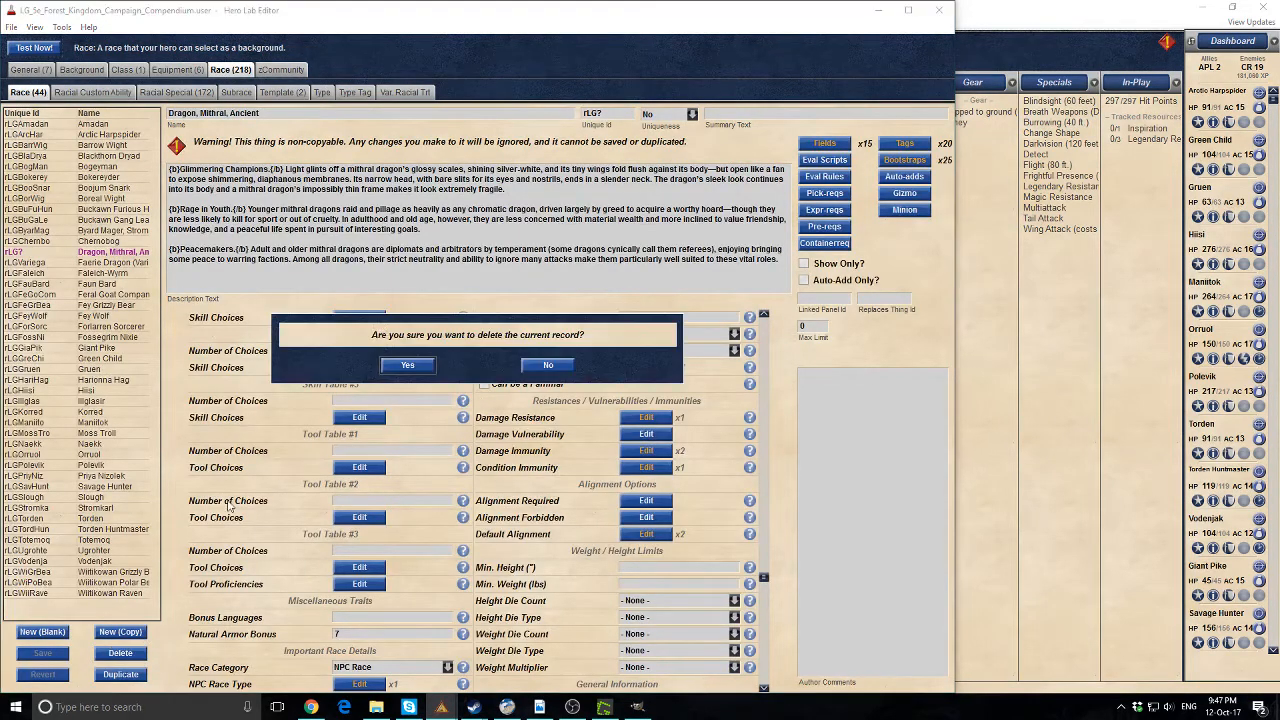
click(408, 366)
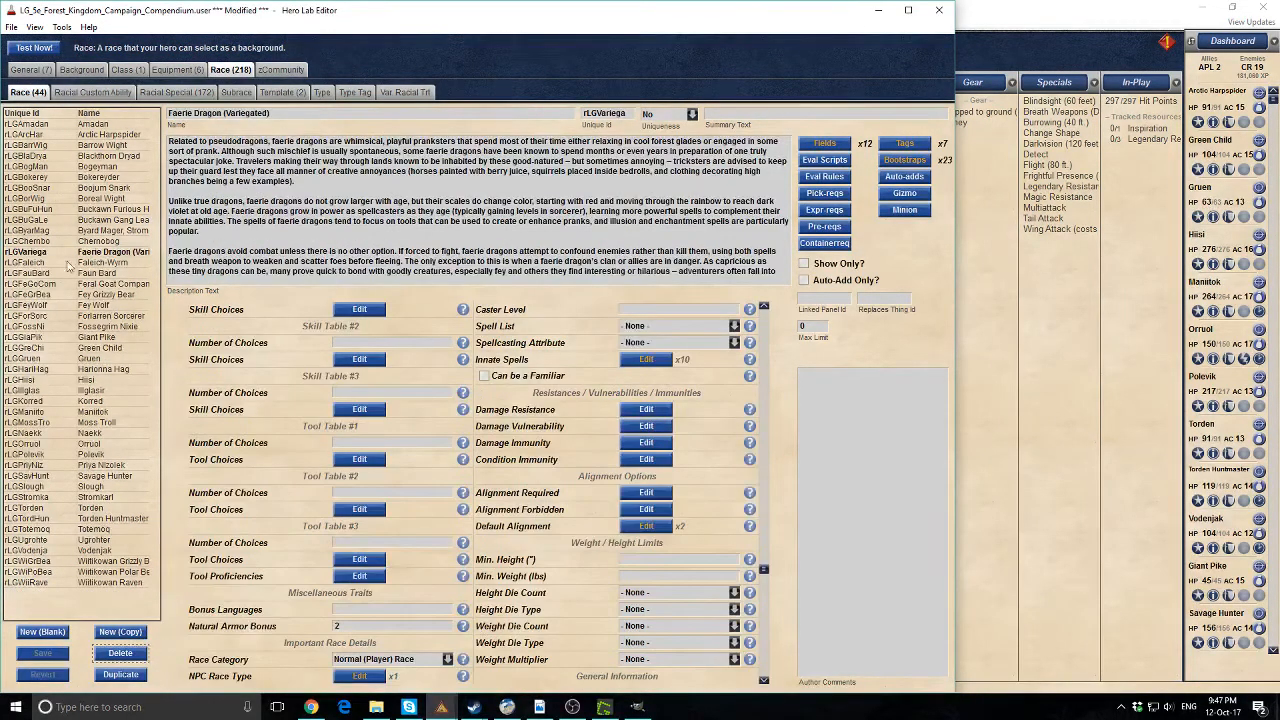
Test the Faerie Dragon (Variegated) race, accepting the reload of the portfolio
click(28, 49)
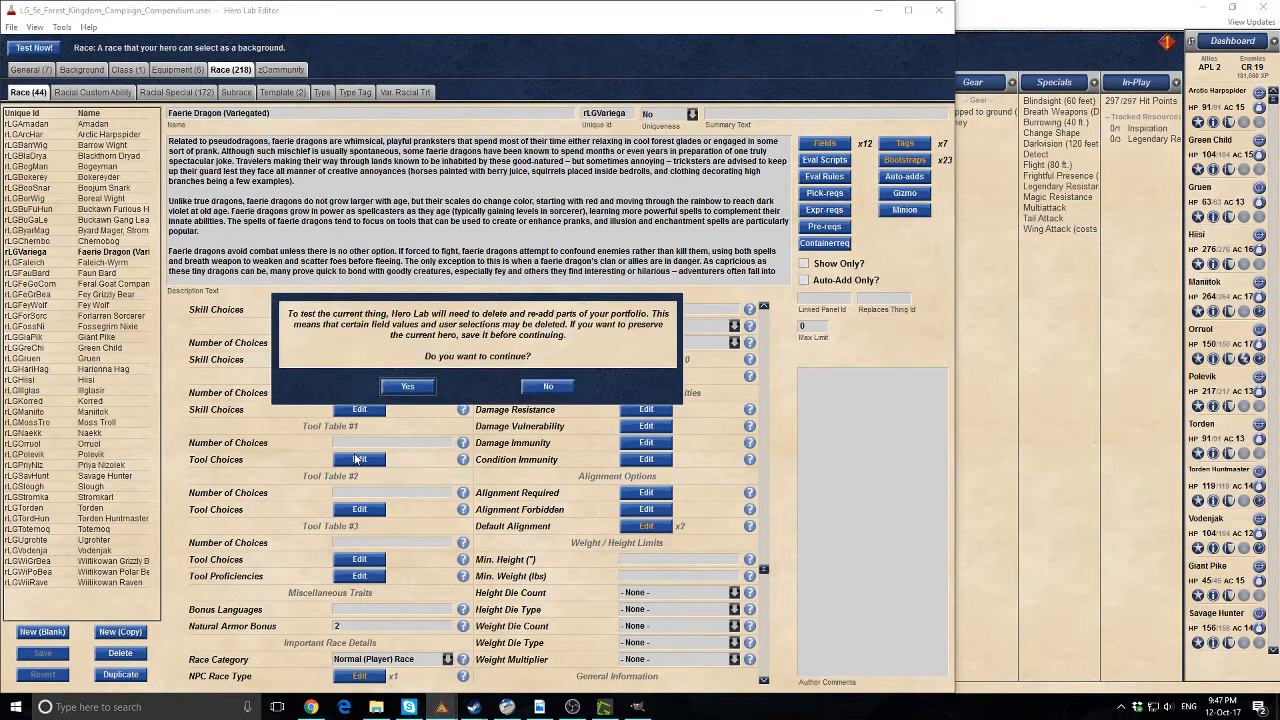
click(408, 387)
click(462, 375)
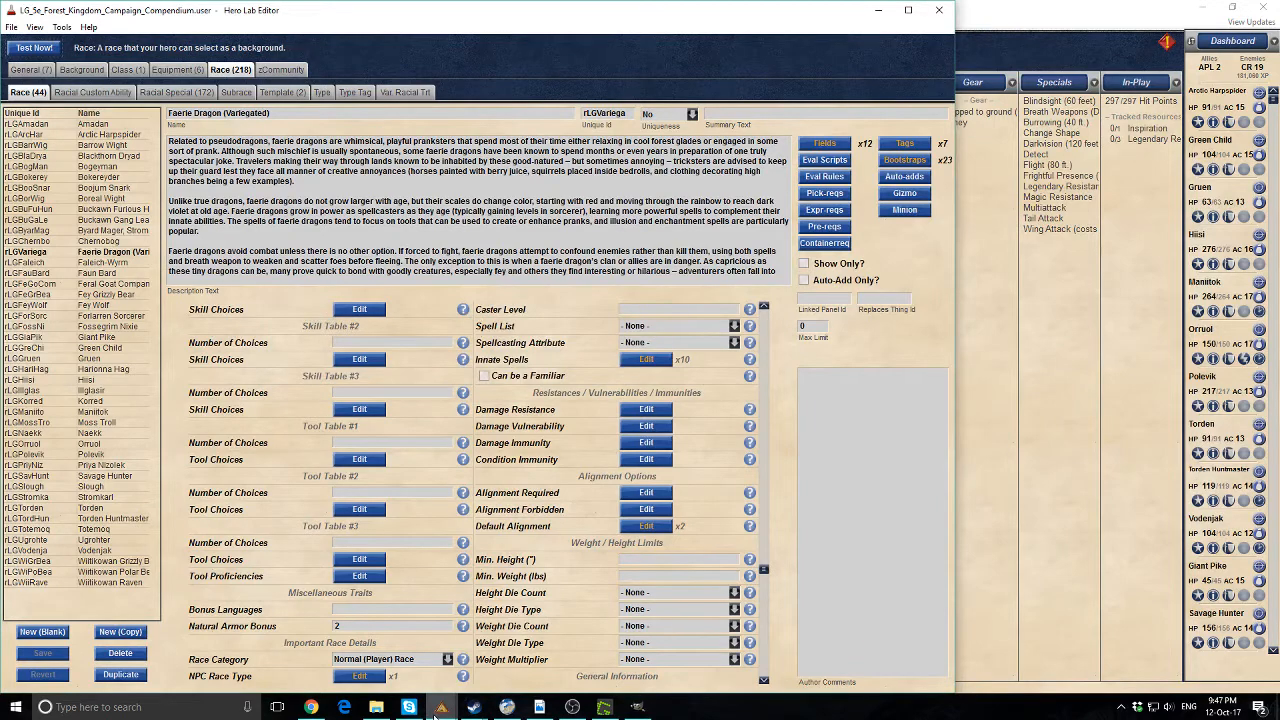
Switch to the main Hero Lab window and review the actions and legendary actions in the Ancient Brass Dracolich's statblock
click(388, 638)
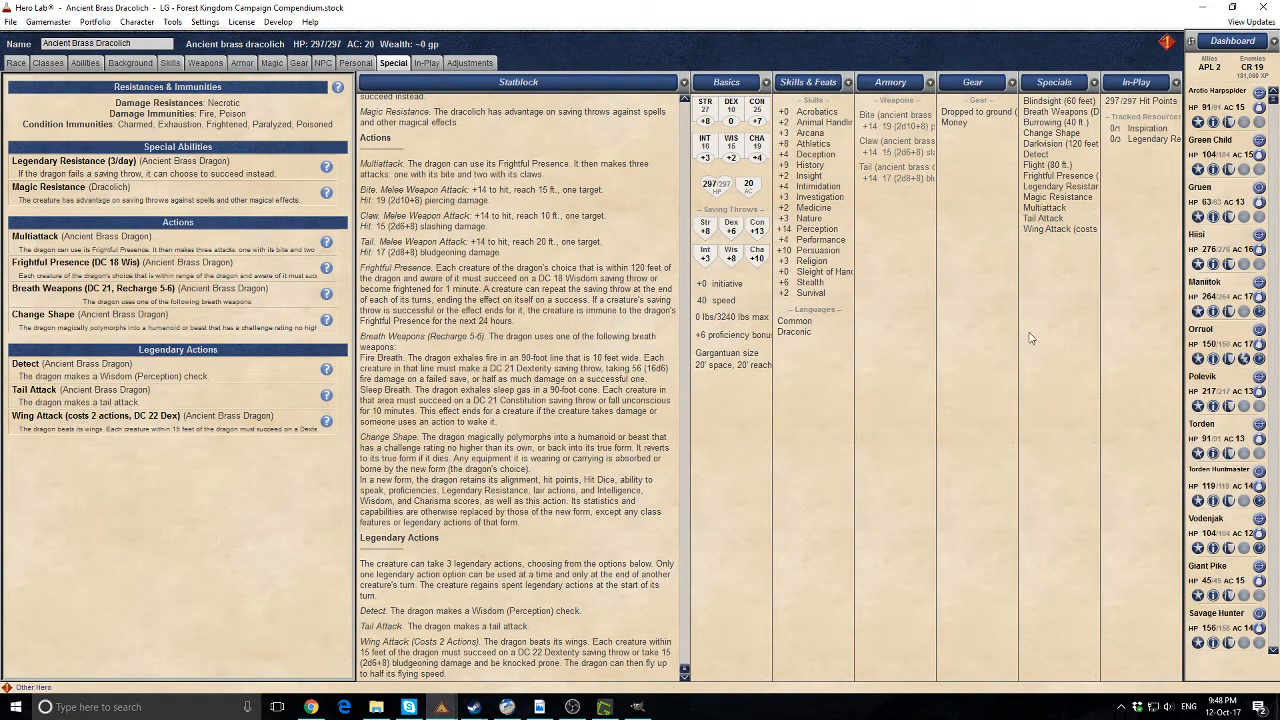
scroll(440, 455, up, 5)
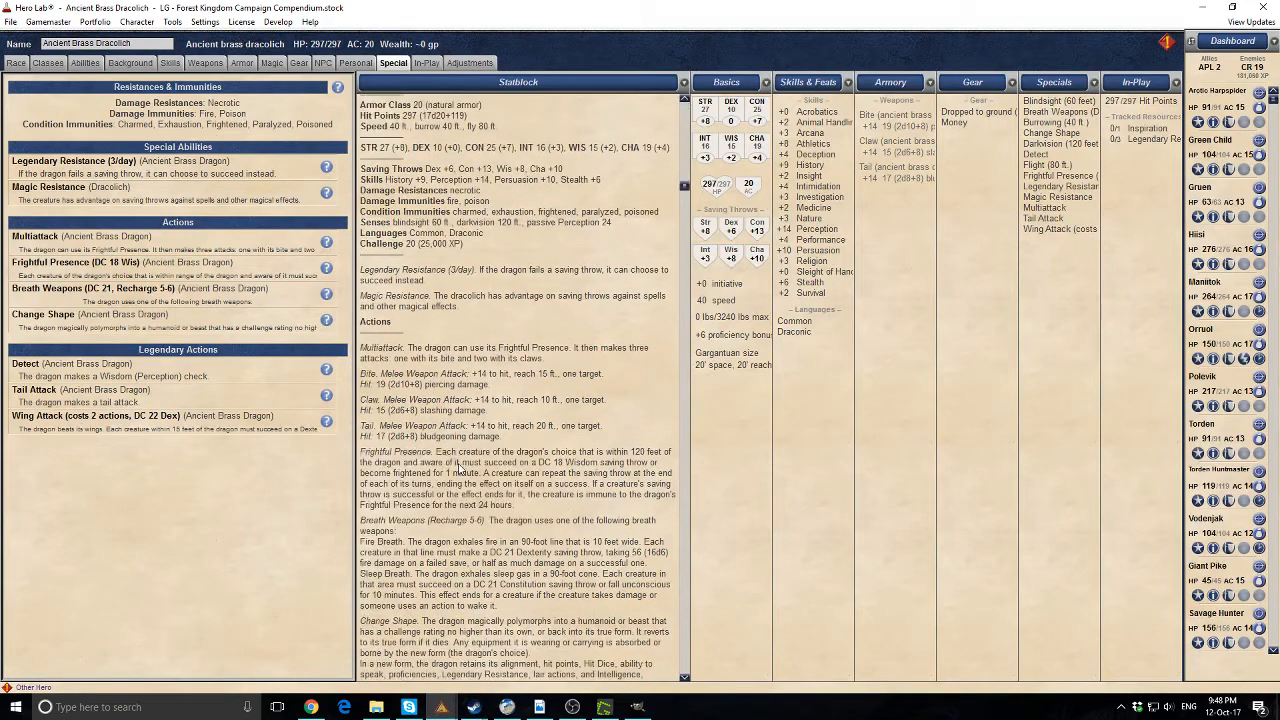
scroll(475, 474, down, 5)
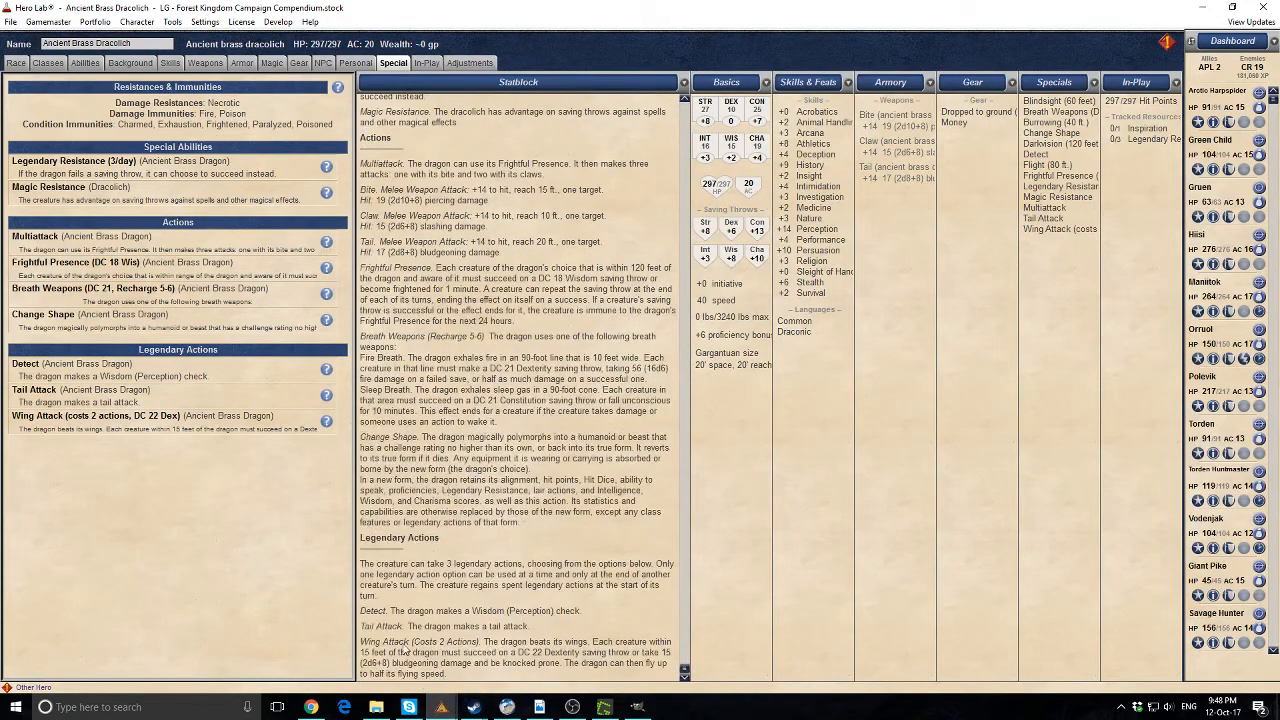
right_click(125, 415)
click(183, 484)
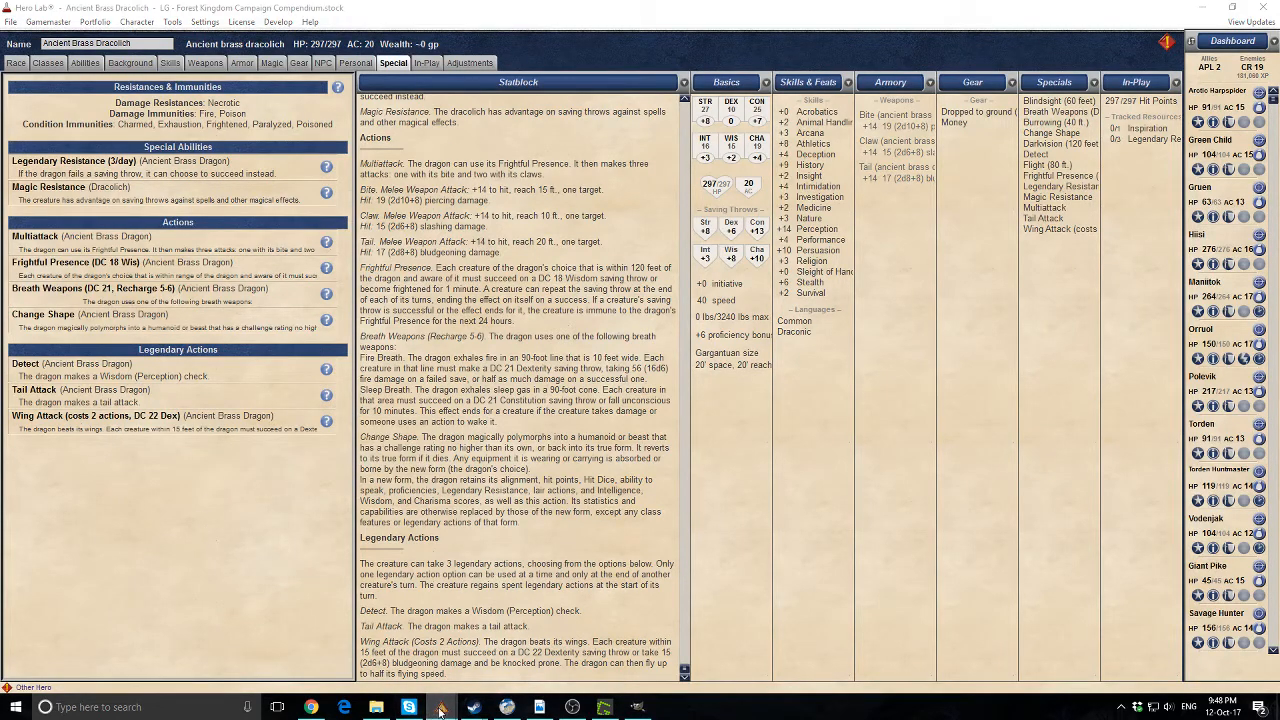
mouse_move(441, 707)
click(510, 640)
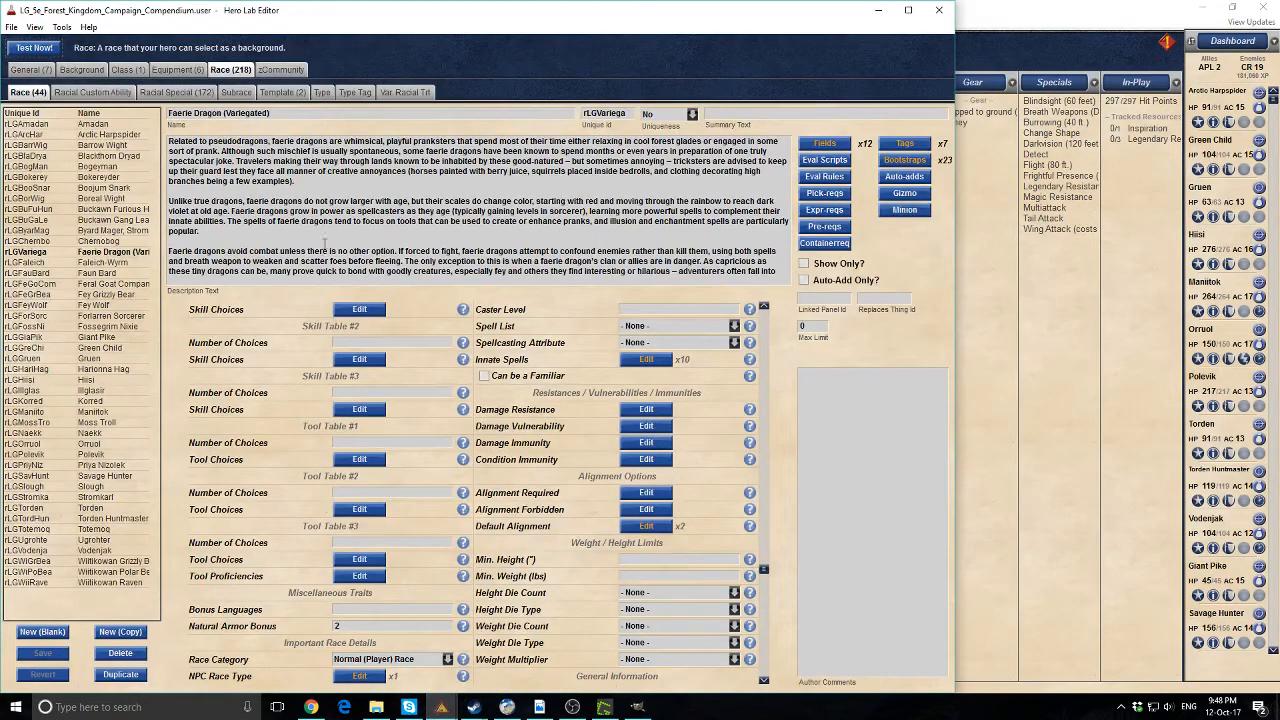
click(158, 94)
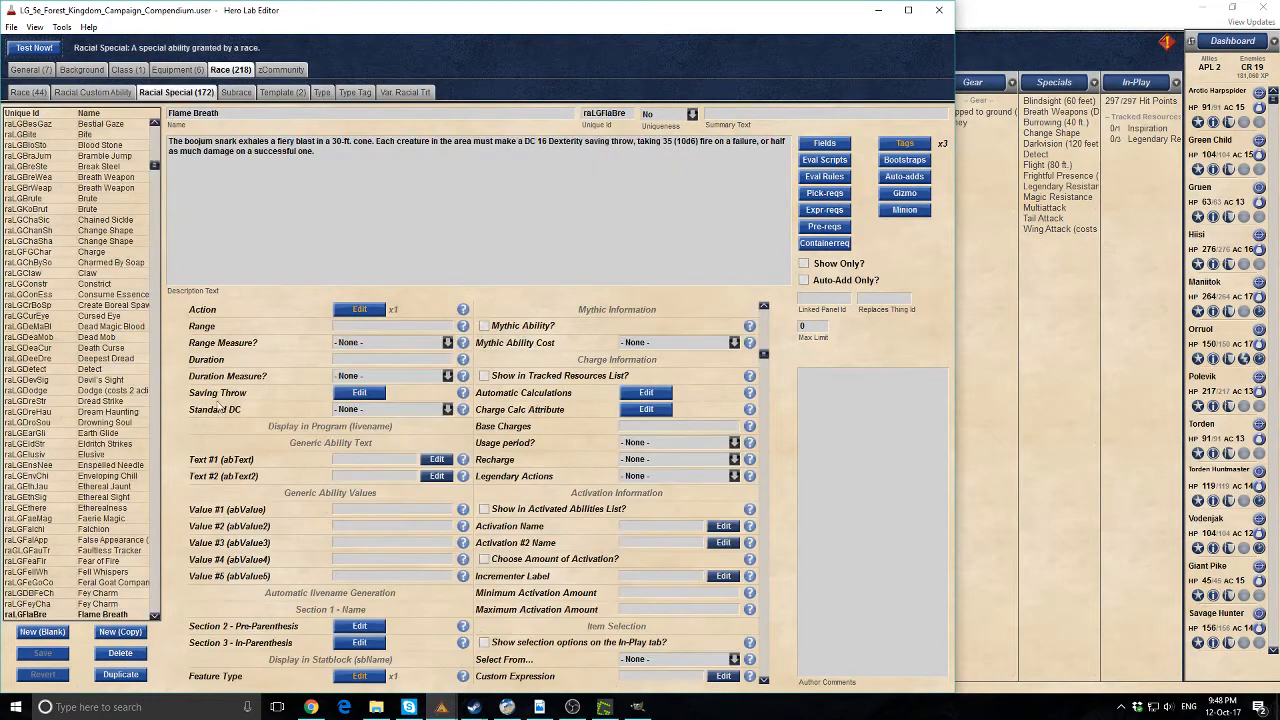
click(114, 634)
key(ctrl+v)
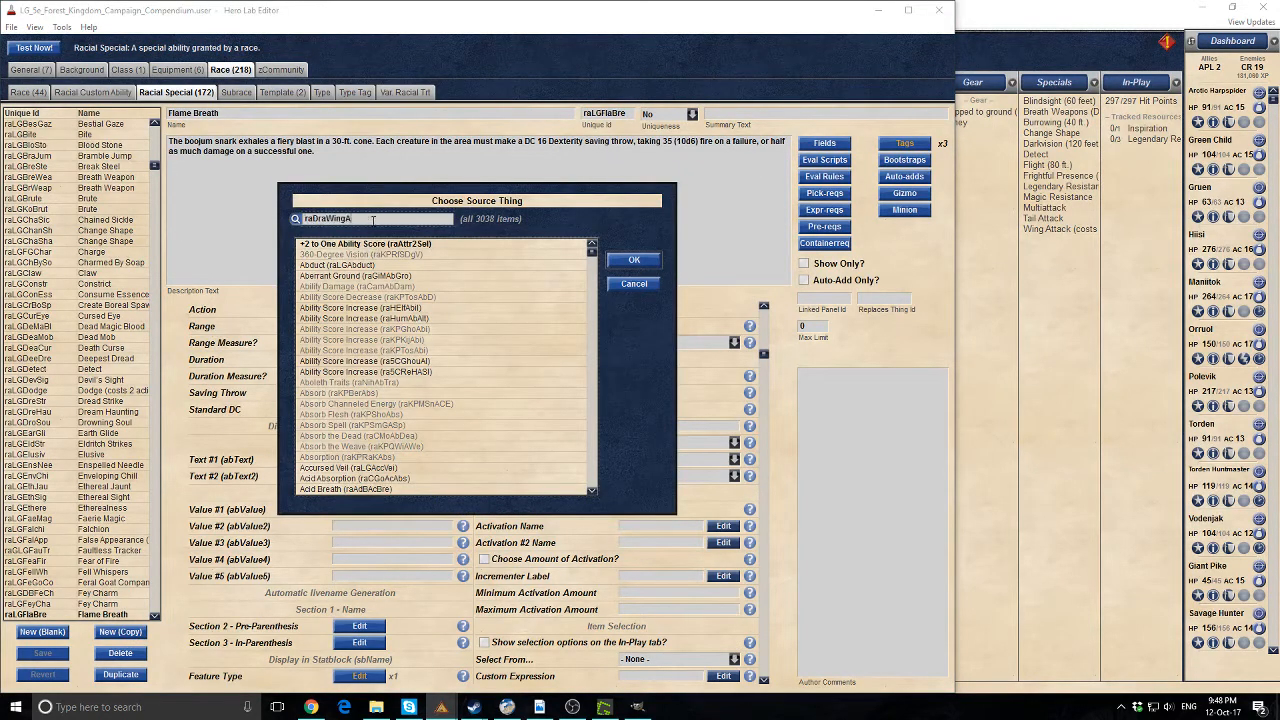
click(634, 284)
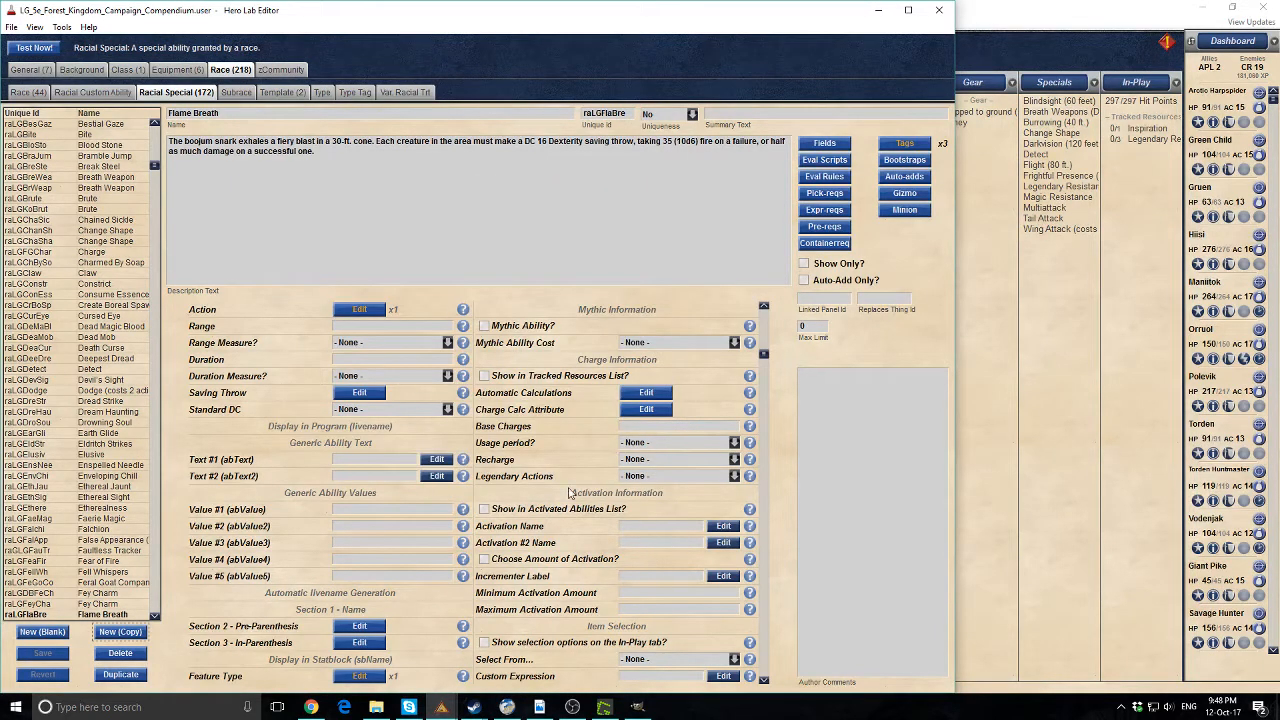
Return to the main Hero Lab window and delete the hero Ancient Brass Dracolich from the portfolio
mouse_move(441, 707)
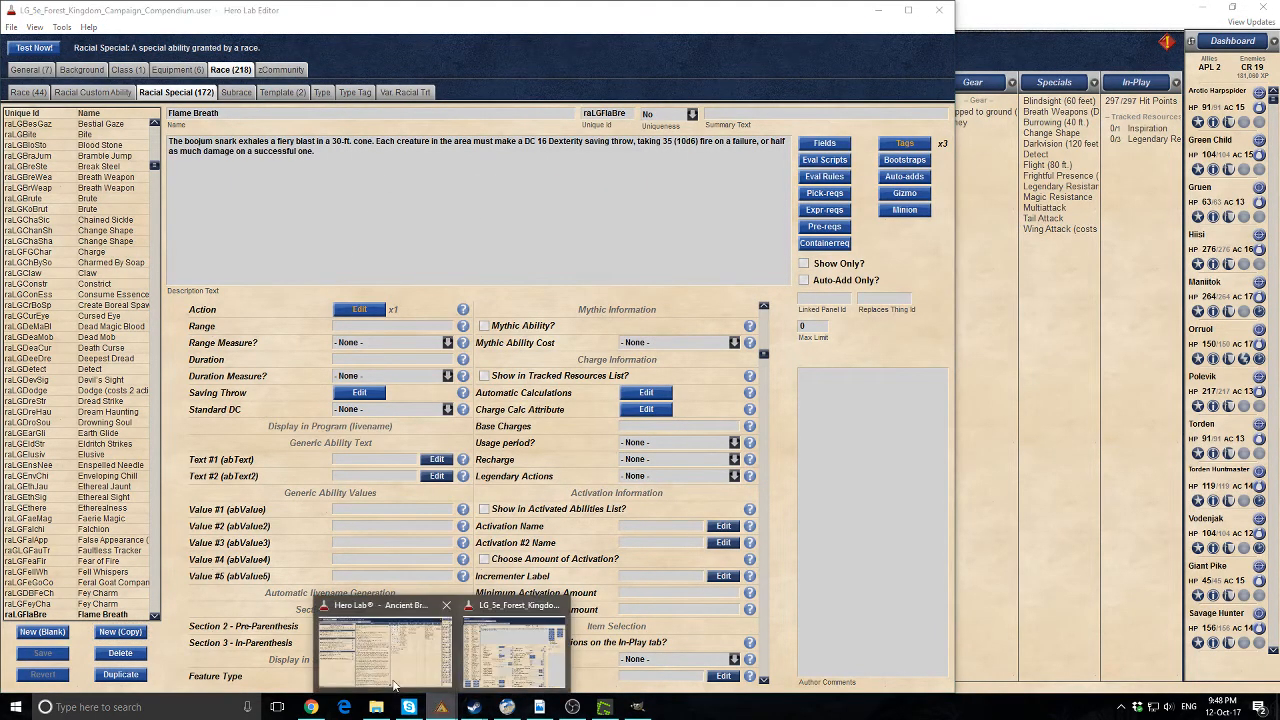
click(350, 638)
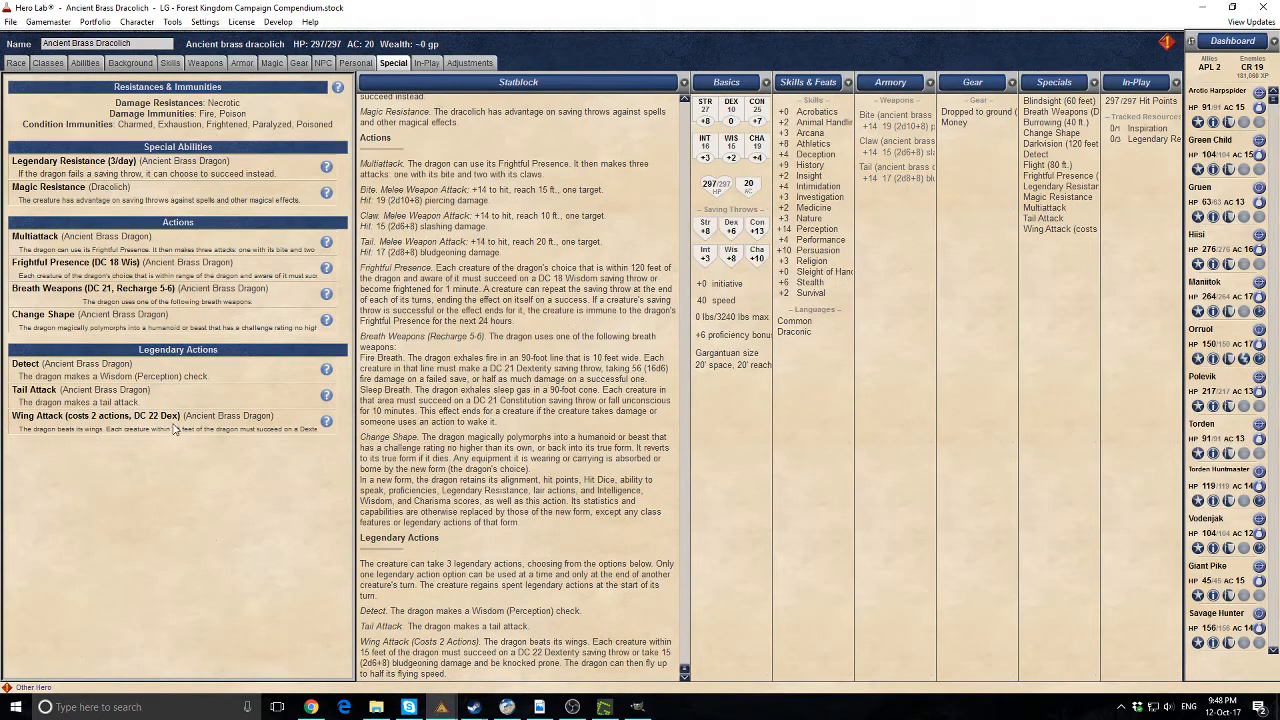
scroll(562, 312, up, 5)
click(97, 22)
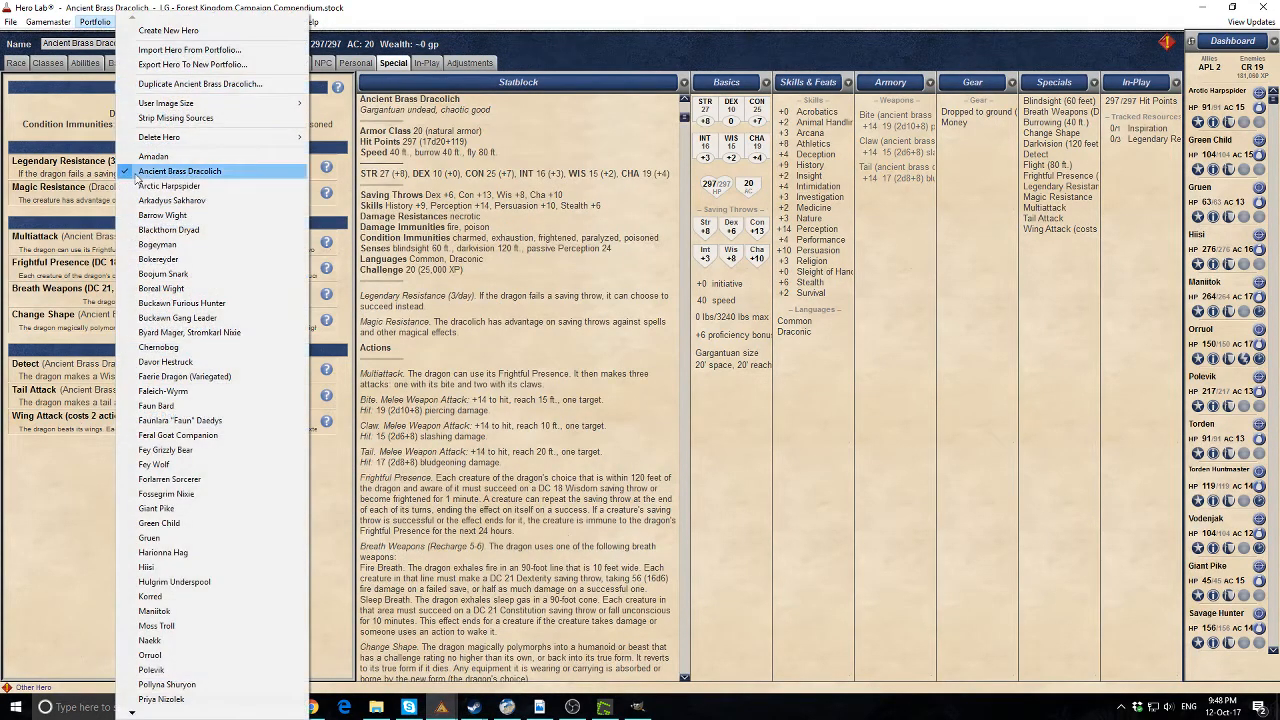
mouse_move(200, 137)
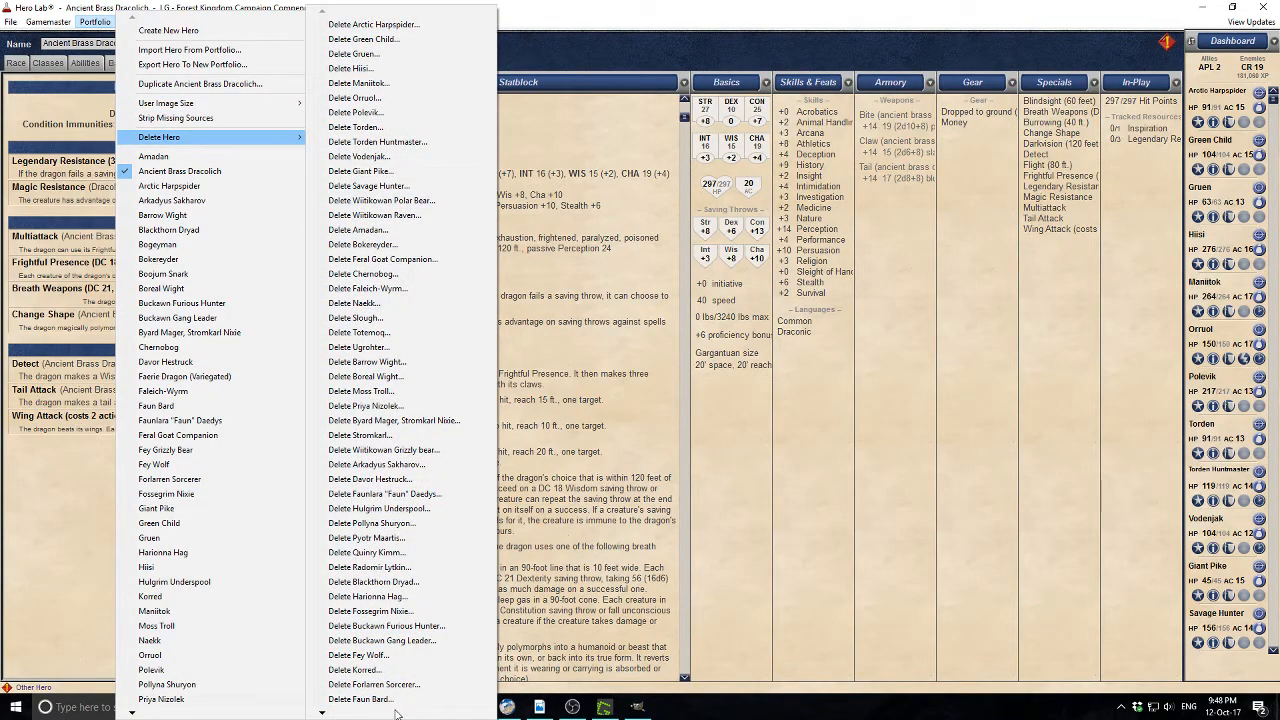
mouse_move(395, 713)
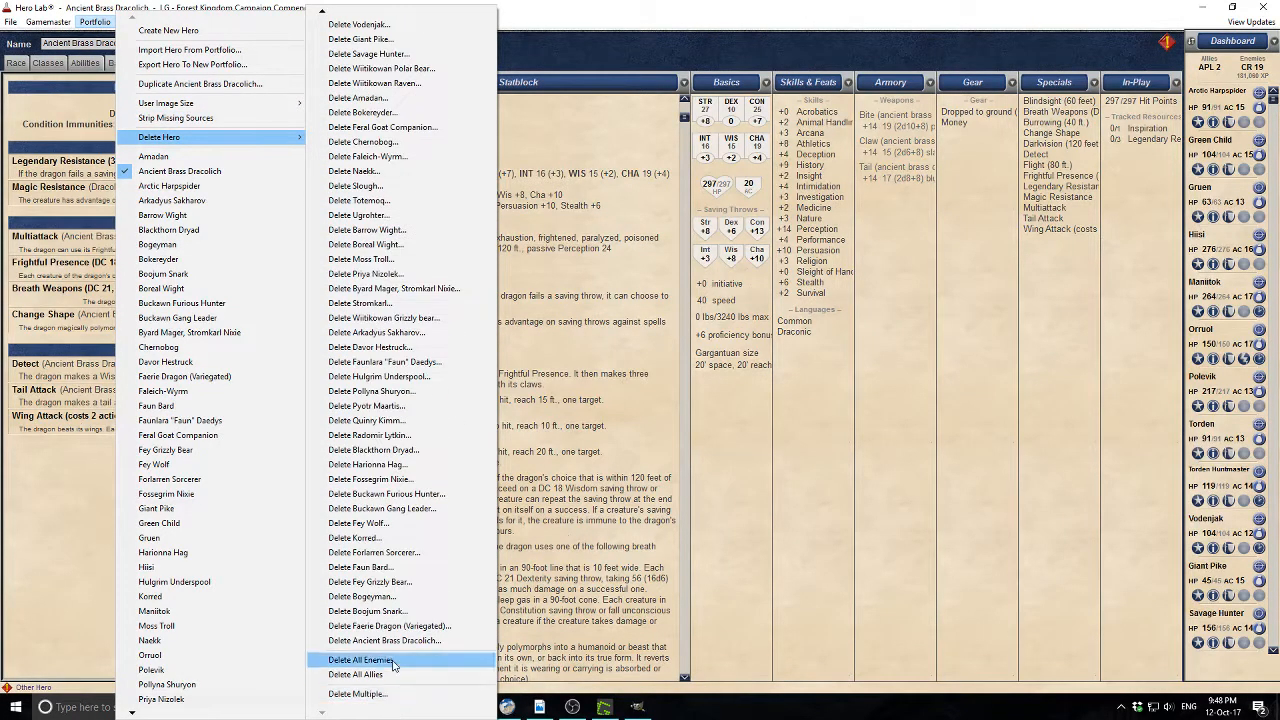
click(398, 640)
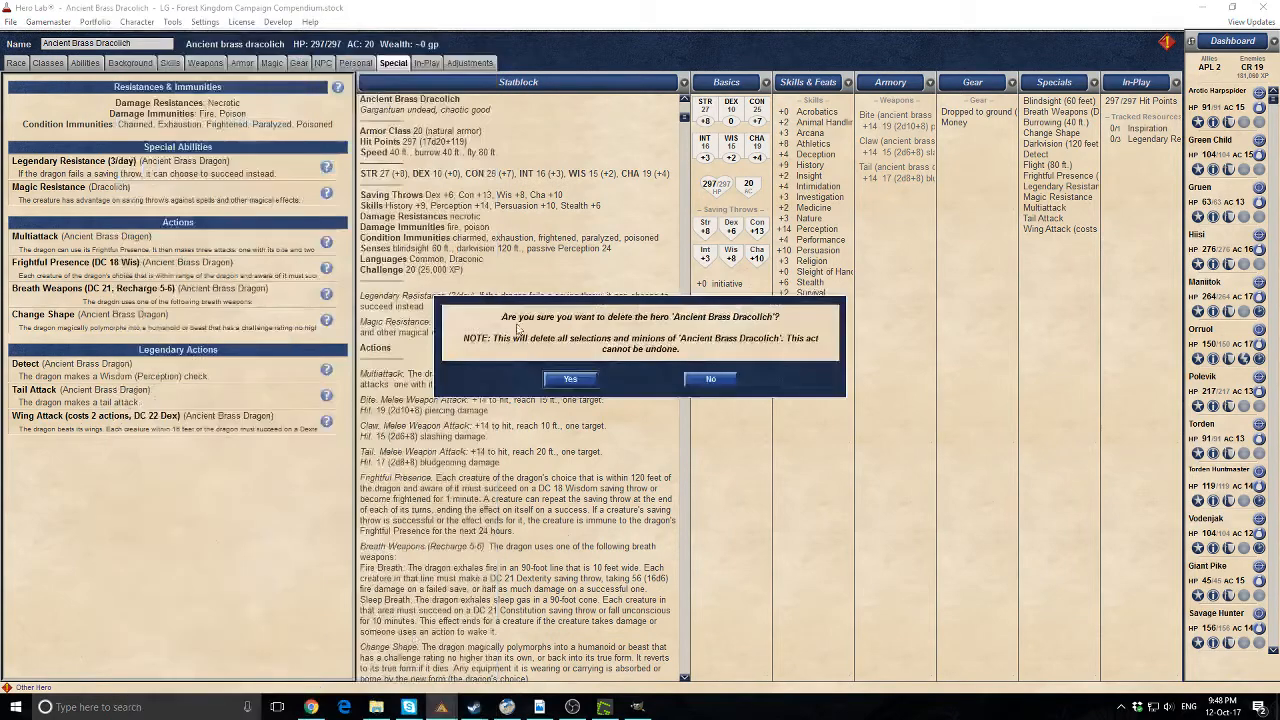
click(566, 381)
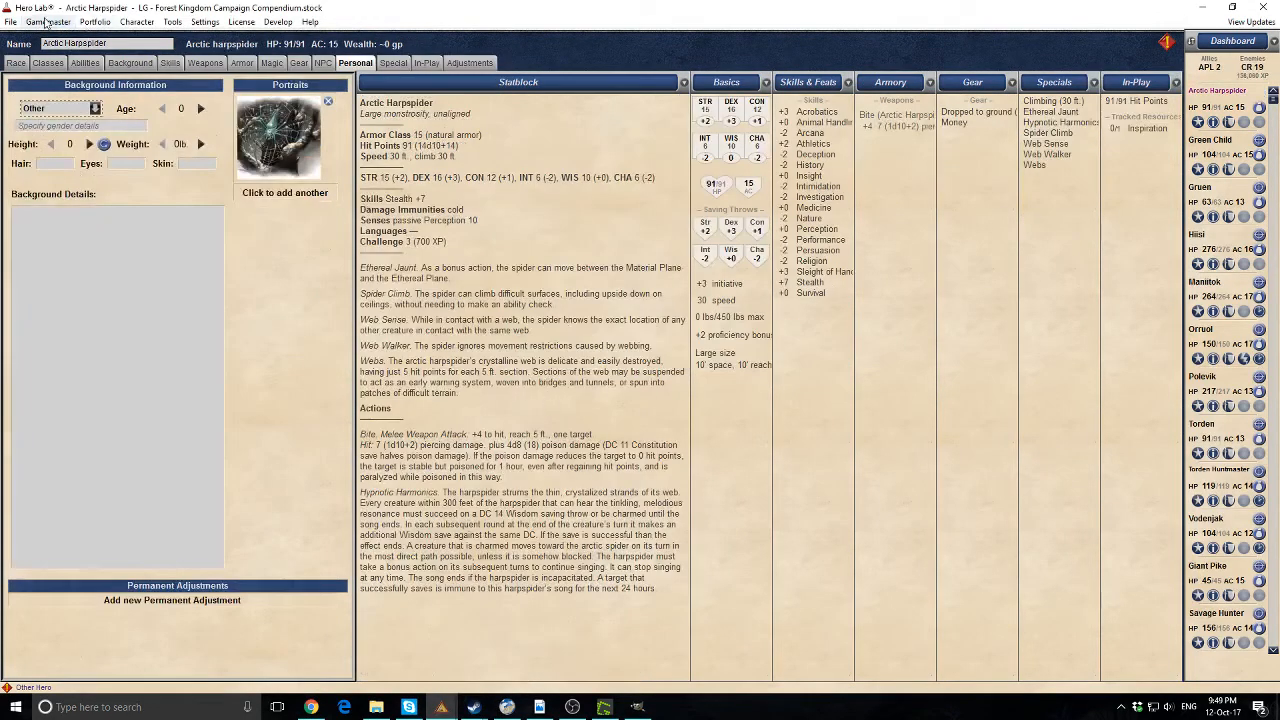
Save the Forest Kingdom Campaign Compendium portfolio
click(12, 22)
click(50, 66)
key(alt+Tab)
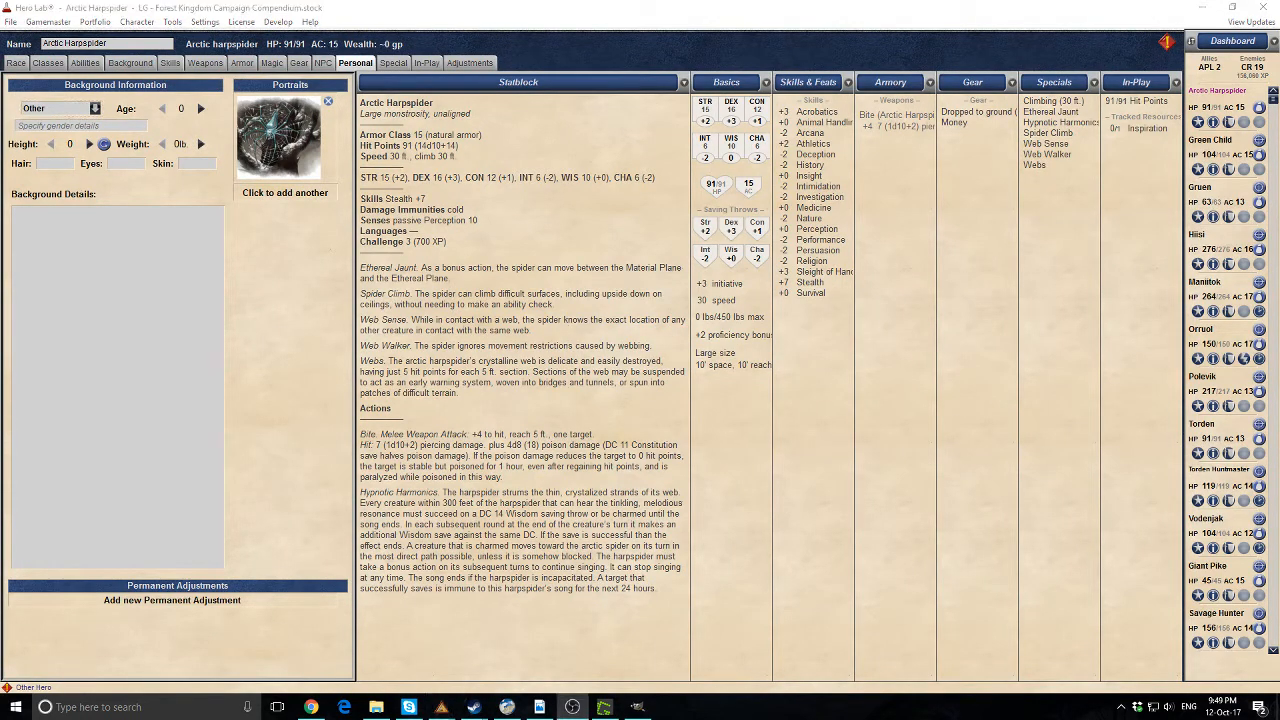